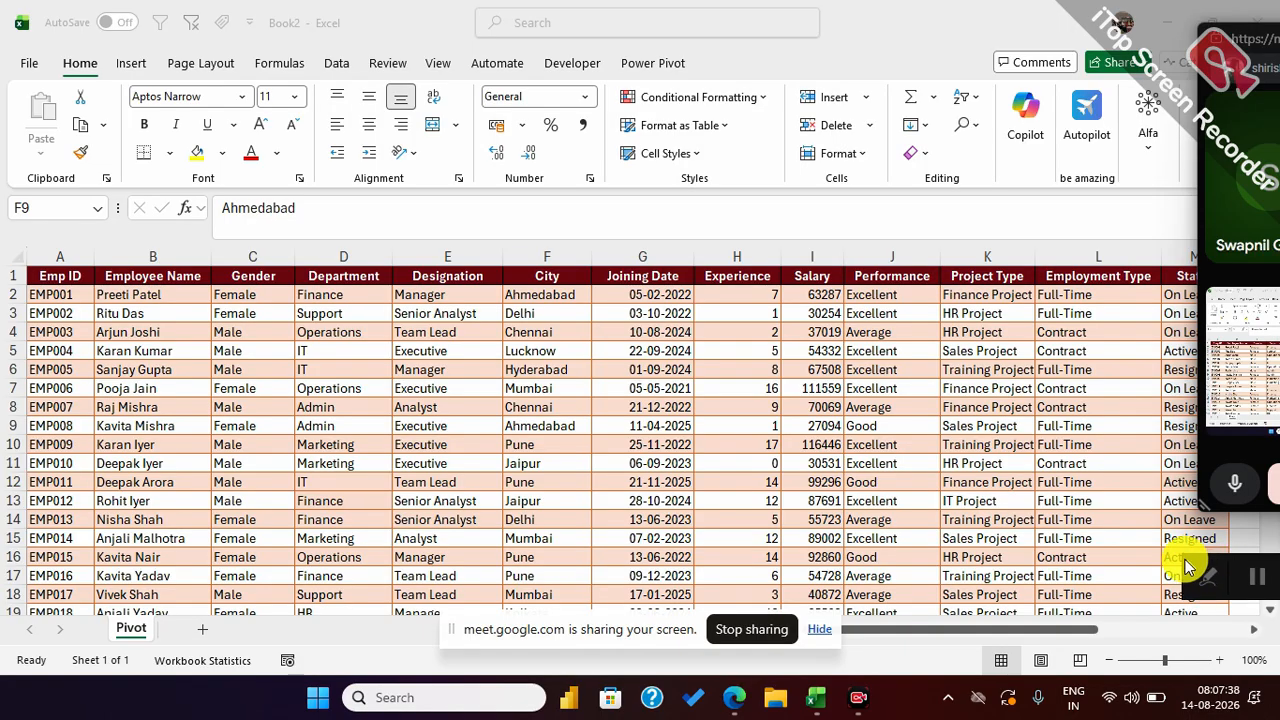
Step: Create a PivotTable on a new worksheet from the employee data in Pivot!$A$1:$M$201, and move and enlarge the PivotTable Fields pane
{"action": "left_click", "coordinate": [538, 483]}
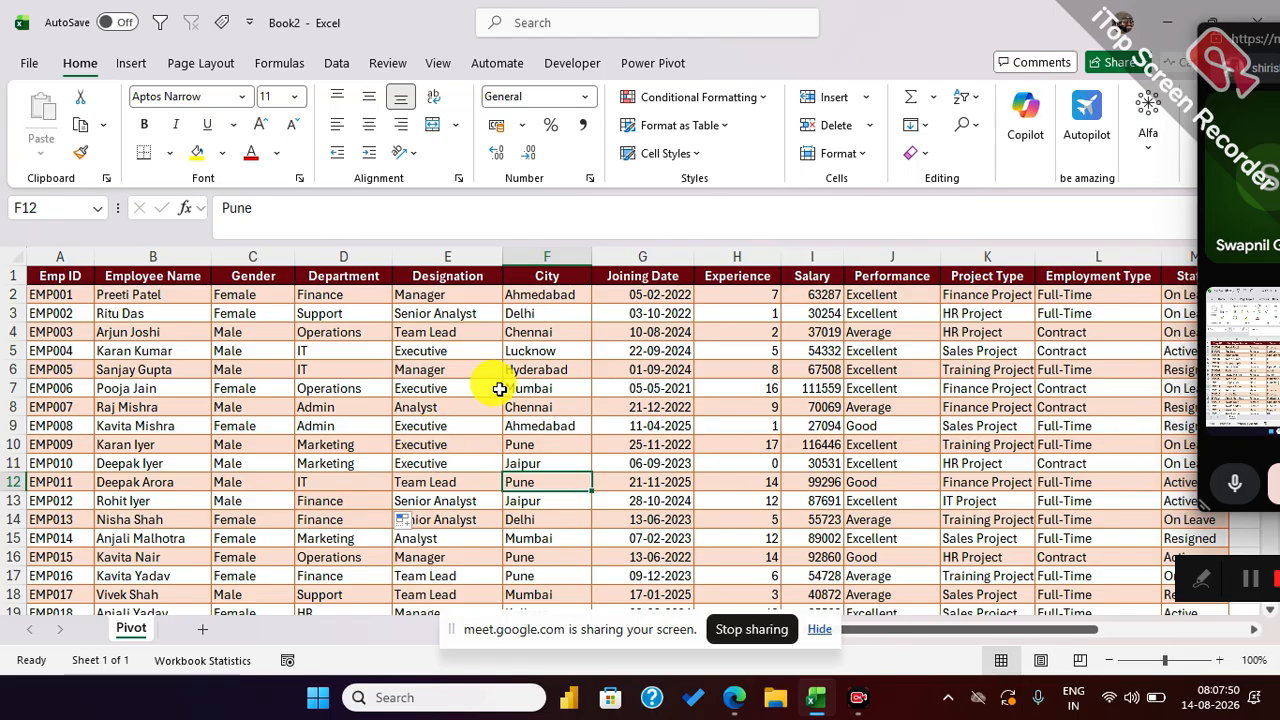
{"action": "left_click", "coordinate": [133, 65]}
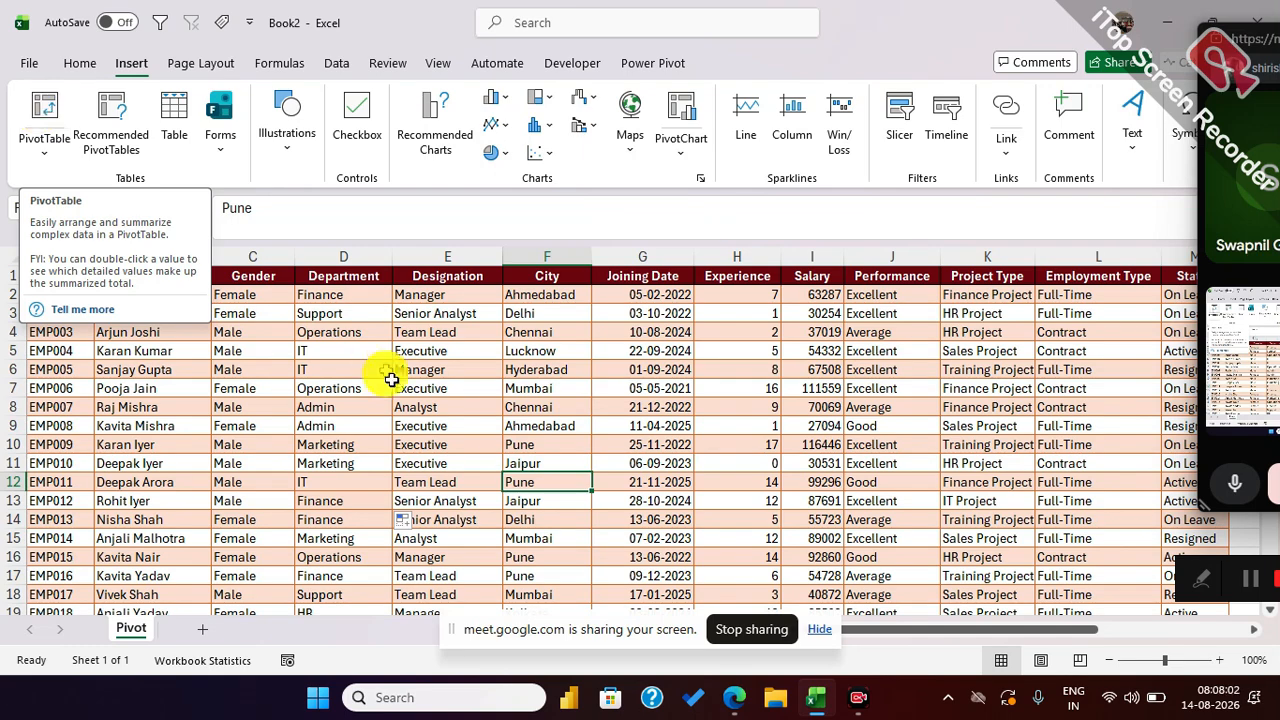
{"action": "left_click", "coordinate": [410, 444]}
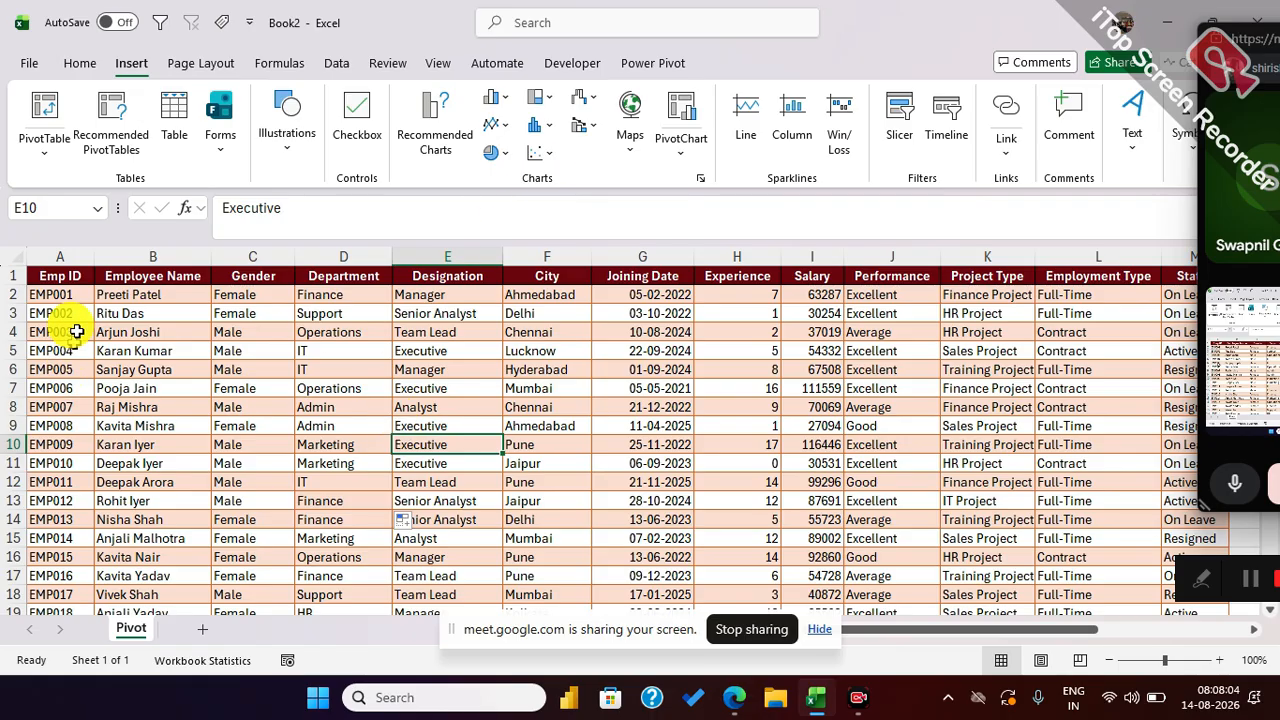
{"action": "left_click_drag", "start_coordinate": [58, 277], "coordinate": [620, 525]}
{"action": "left_click", "coordinate": [528, 481]}
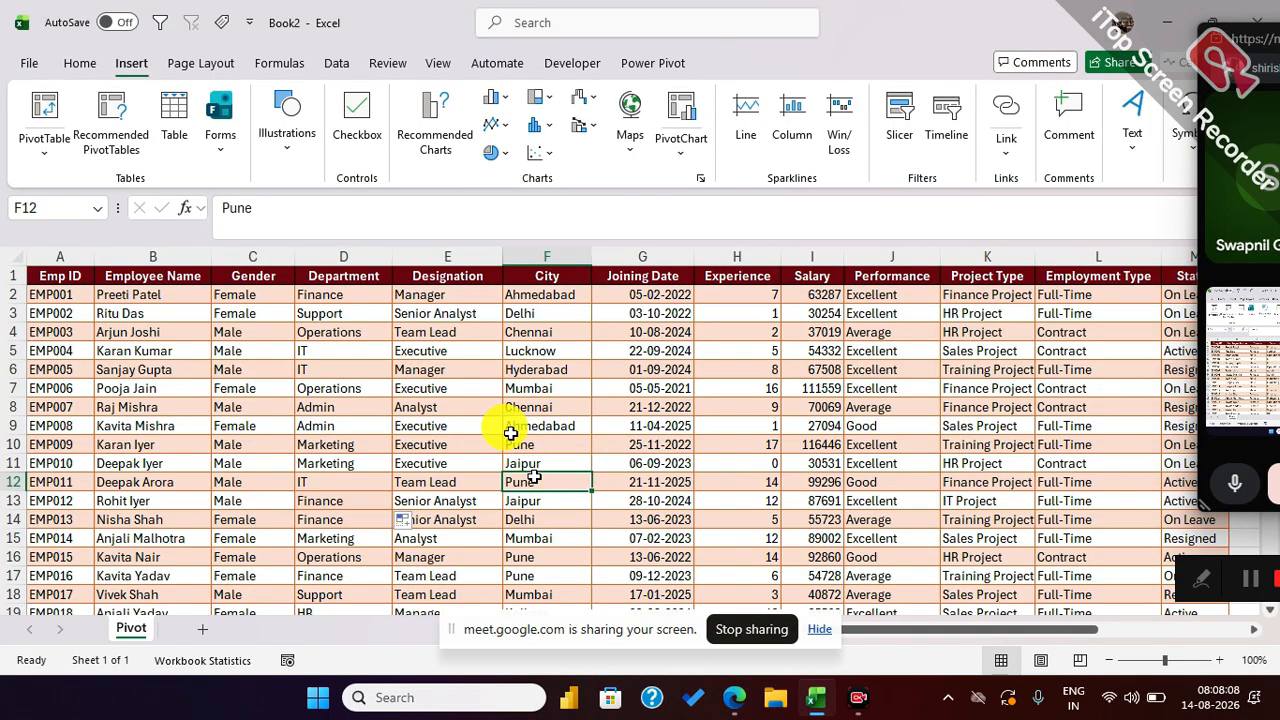
{"action": "left_click", "coordinate": [45, 113]}
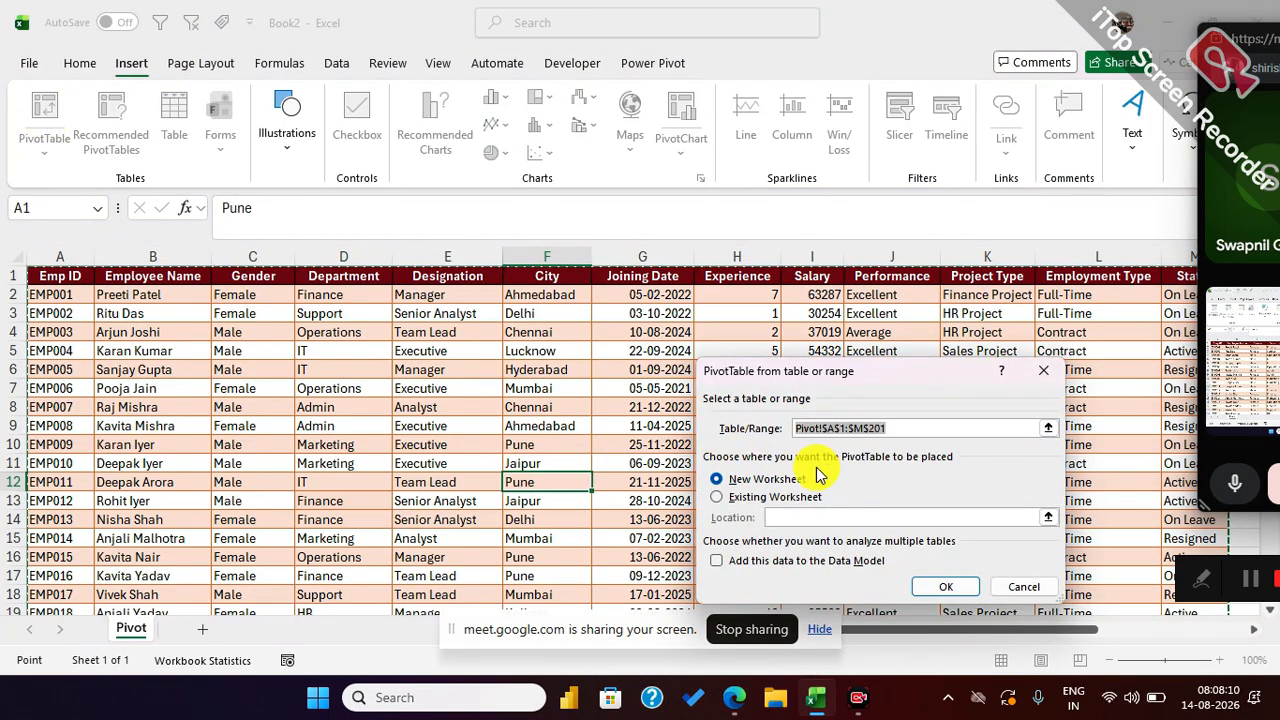
{"action": "left_click", "coordinate": [957, 587]}
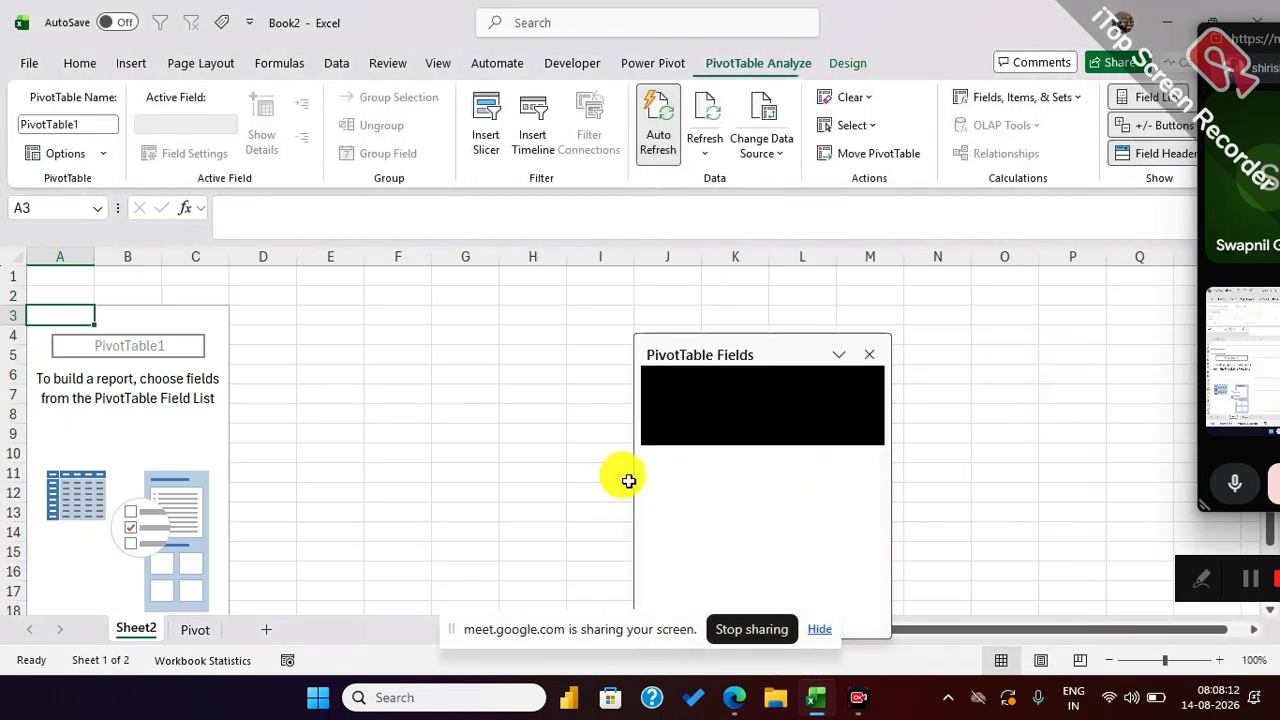
{"action": "left_click_drag", "start_coordinate": [762, 348], "coordinate": [922, 76]}
{"action": "left_click_drag", "start_coordinate": [921, 362], "coordinate": [943, 600]}
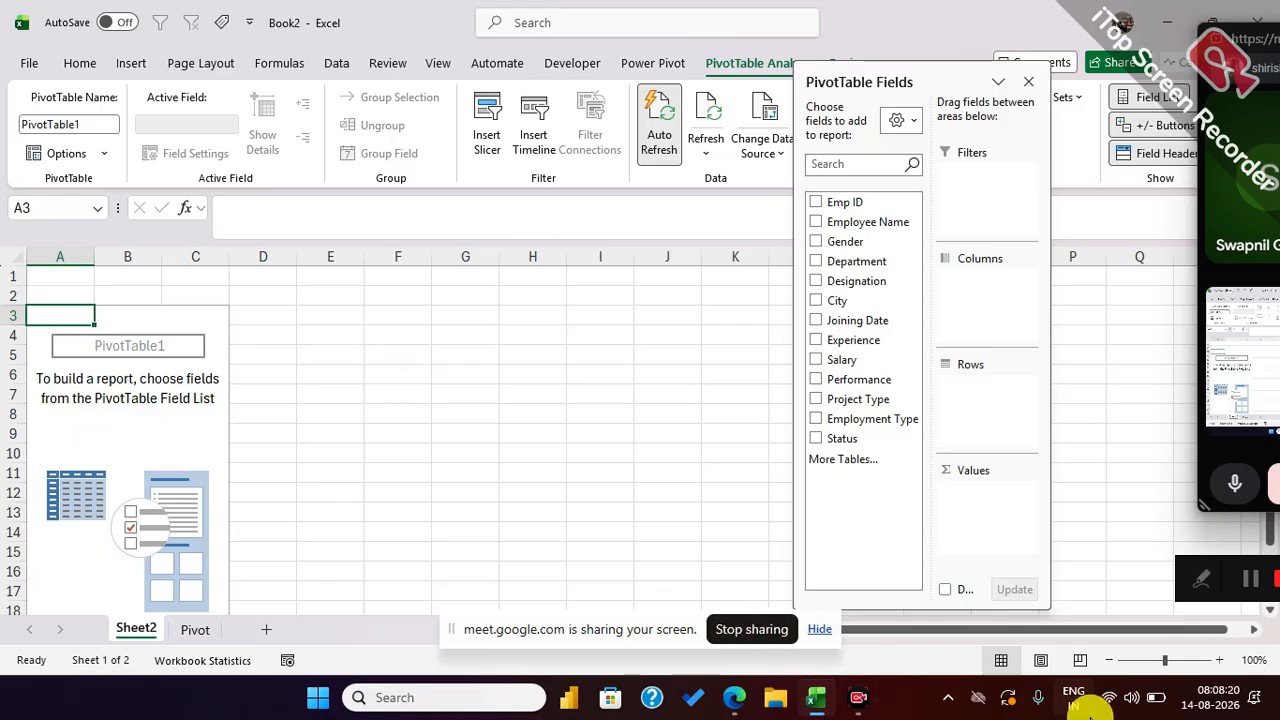
{"action": "left_click", "coordinate": [1130, 700]}
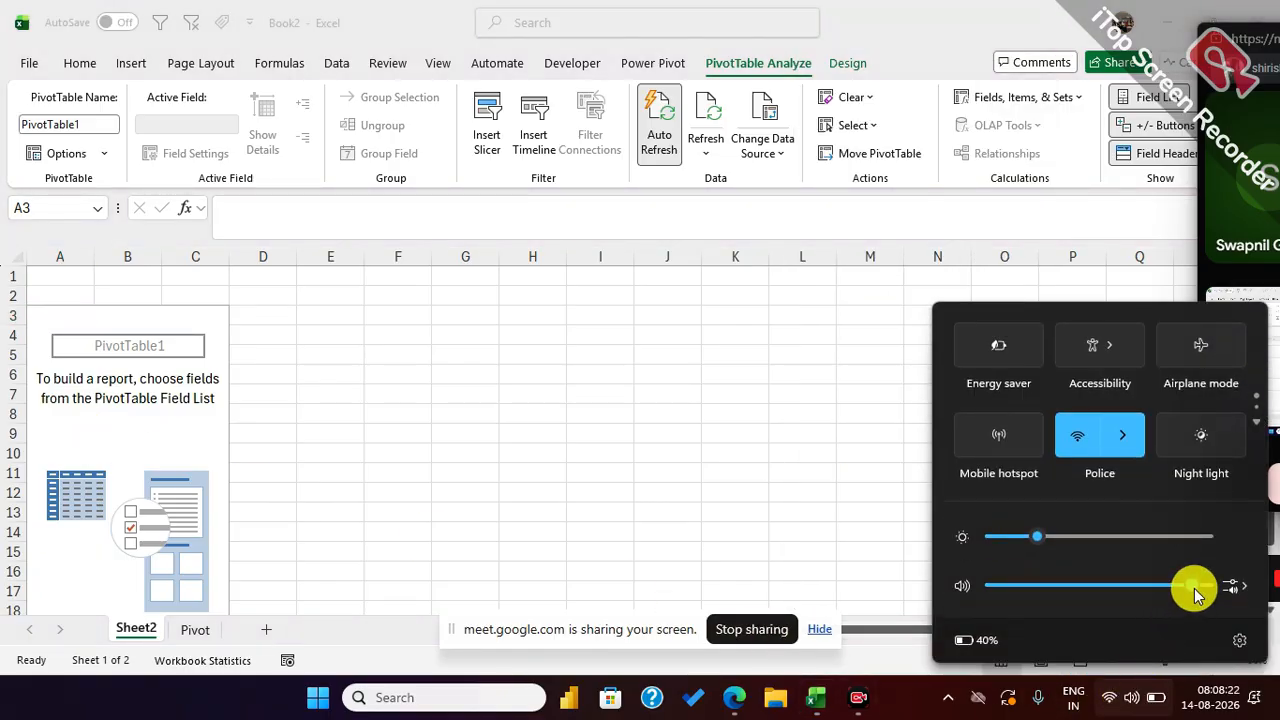
{"action": "left_click", "coordinate": [457, 346]}
{"action": "left_click", "coordinate": [381, 351]}
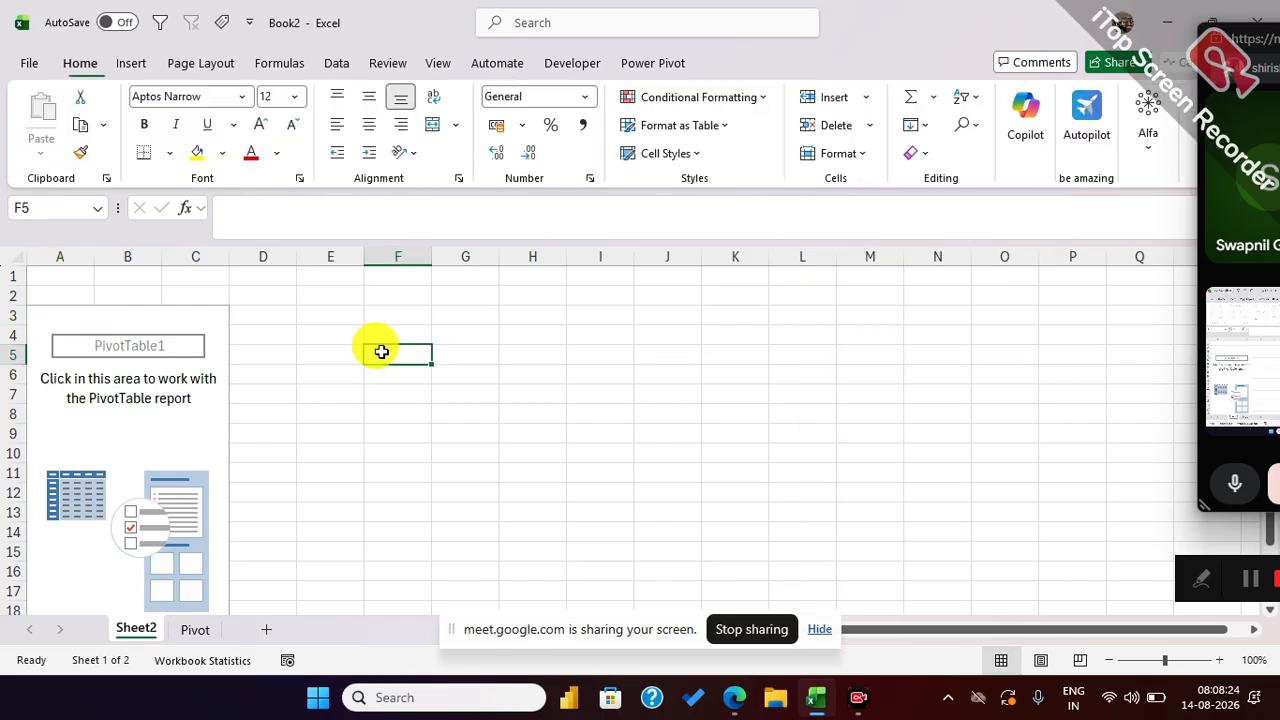
Step: Add Joining Date to the PivotTable rows, and remove it again with its Years, Quarters and Months fields
{"action": "left_click", "coordinate": [185, 420]}
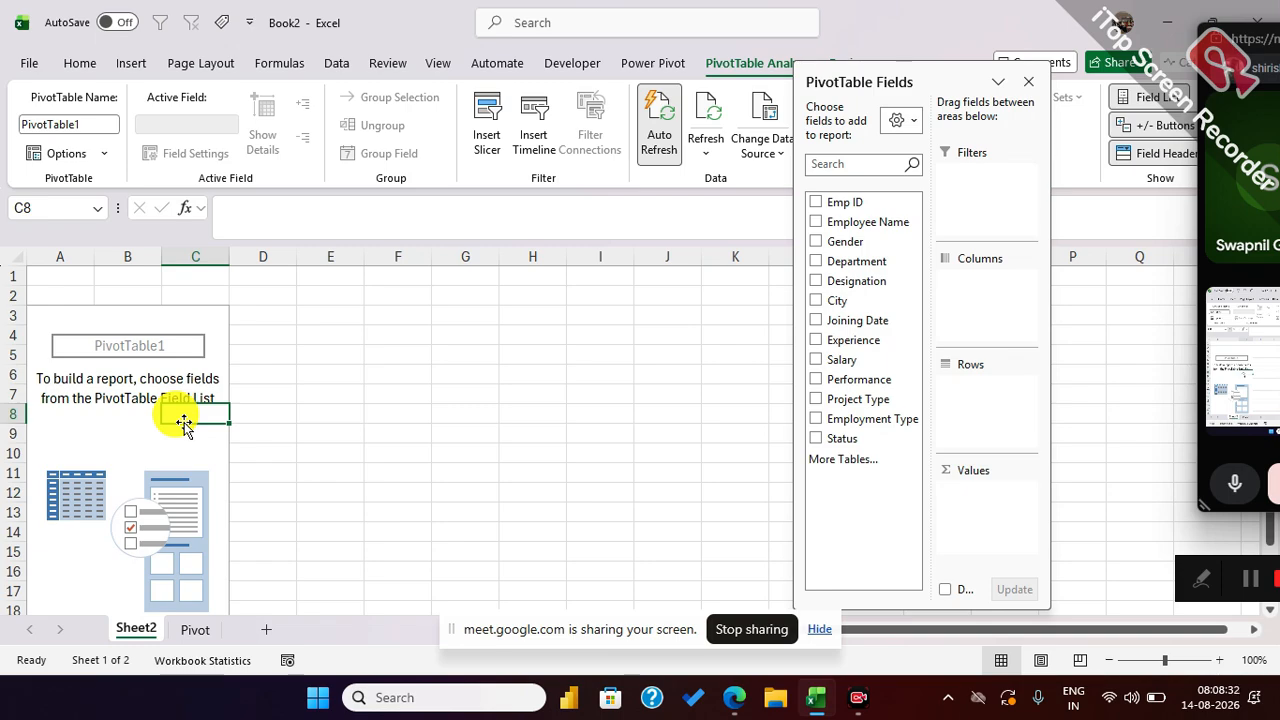
{"action": "left_click_drag", "start_coordinate": [878, 327], "coordinate": [980, 400]}
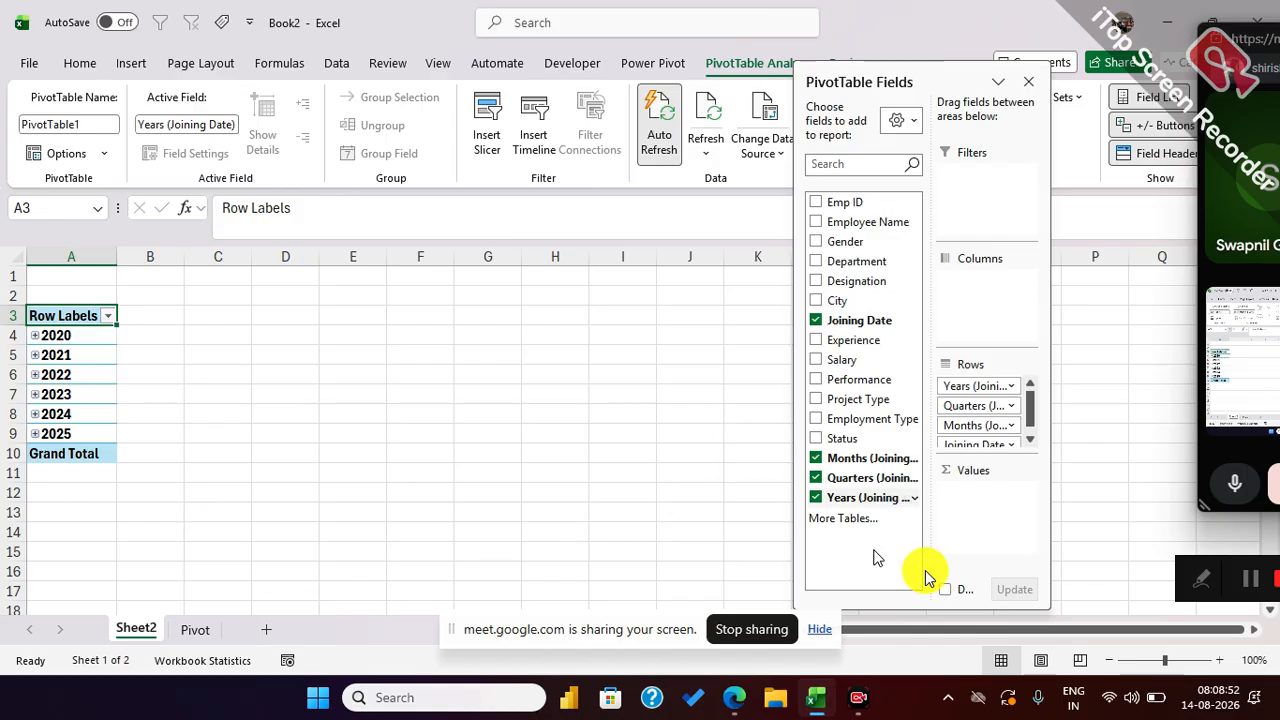
{"action": "left_click", "coordinate": [978, 387]}
{"action": "left_click_drag", "start_coordinate": [983, 390], "coordinate": [690, 420]}
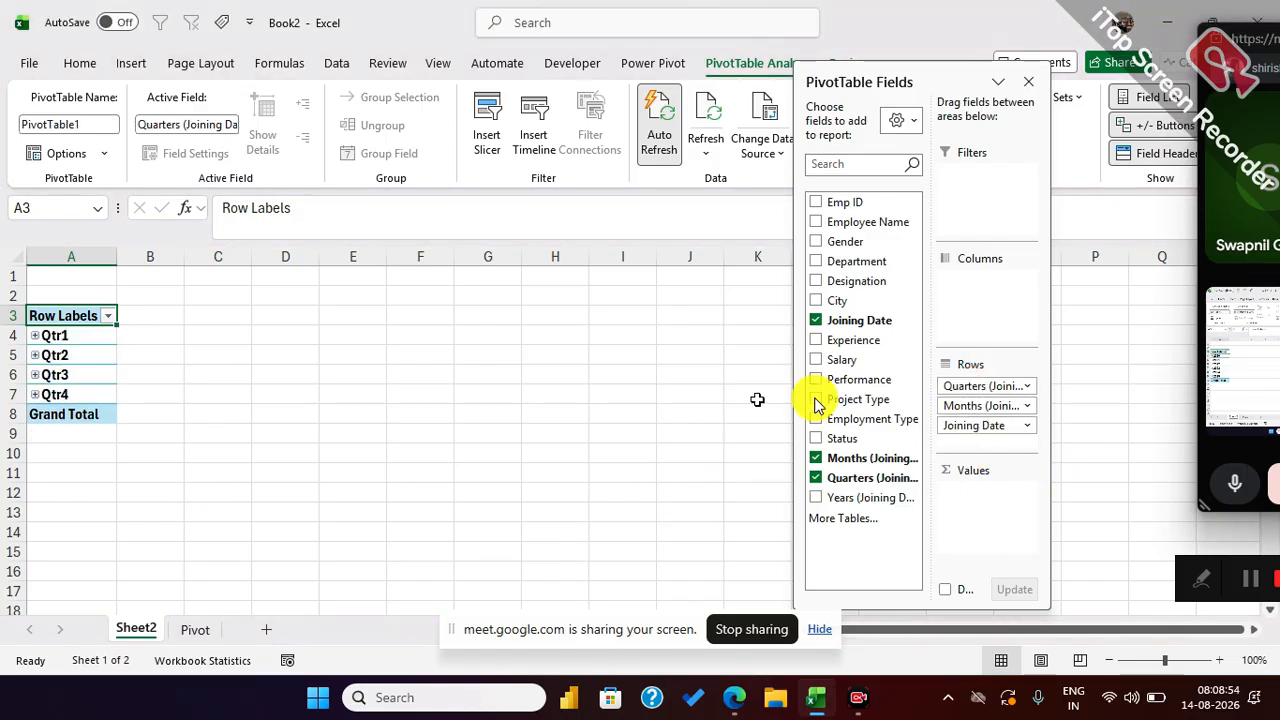
{"action": "left_click_drag", "start_coordinate": [964, 388], "coordinate": [732, 446]}
{"action": "left_click_drag", "start_coordinate": [960, 388], "coordinate": [760, 462]}
{"action": "left_click_drag", "start_coordinate": [963, 393], "coordinate": [777, 457]}
Step: Summarize salary by city by placing City in the PivotTable rows and Sum of Salary in the values
{"action": "left_click_drag", "start_coordinate": [851, 300], "coordinate": [975, 412]}
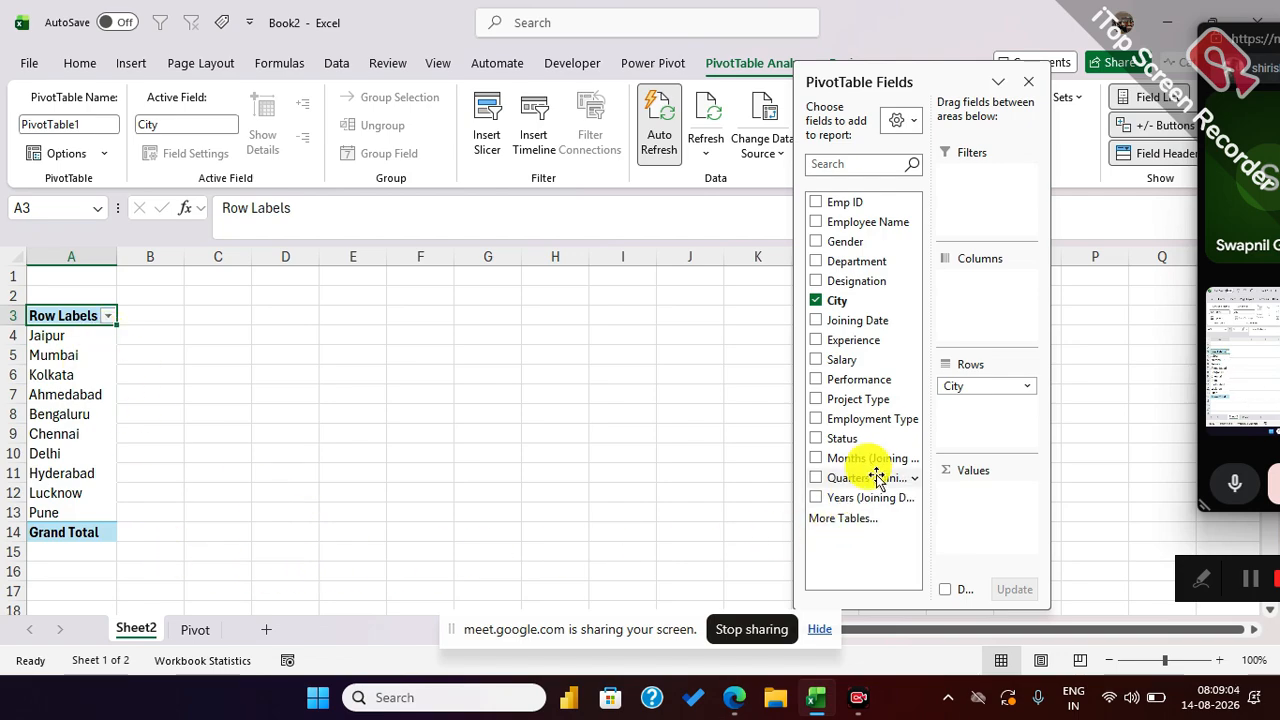
{"action": "left_click_drag", "start_coordinate": [834, 358], "coordinate": [953, 513]}
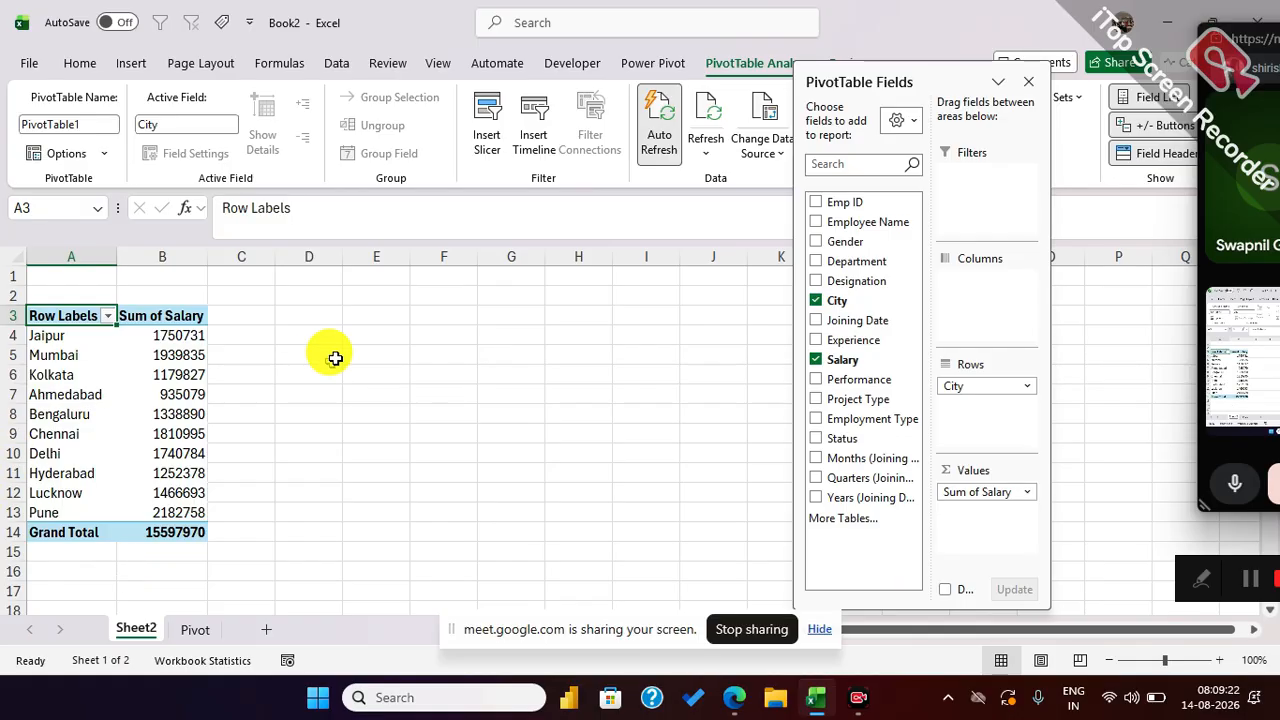
Step: Examine the order of the city row labels and their salary sums in the PivotTable
{"action": "left_click", "coordinate": [417, 327]}
{"action": "left_click_drag", "start_coordinate": [63, 334], "coordinate": [74, 412]}
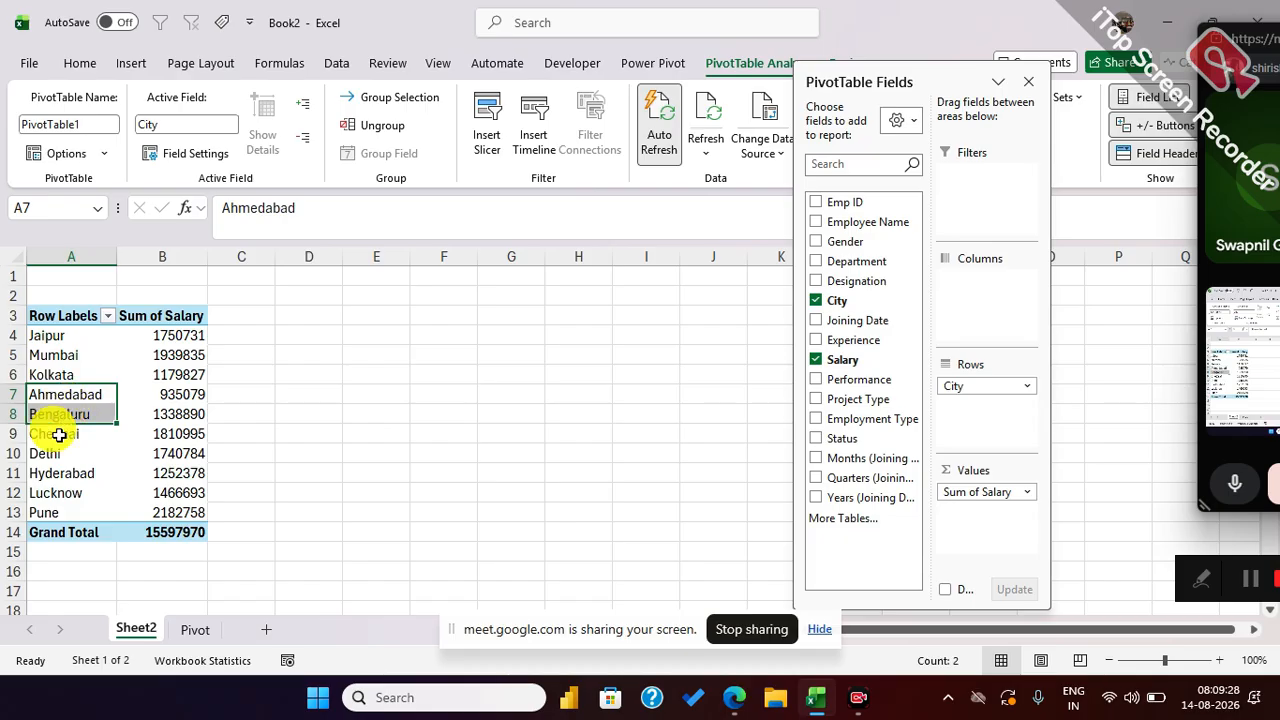
{"action": "left_click", "coordinate": [58, 435]}
{"action": "left_click", "coordinate": [30, 440]}
{"action": "left_click_drag", "start_coordinate": [42, 452], "coordinate": [45, 497]}
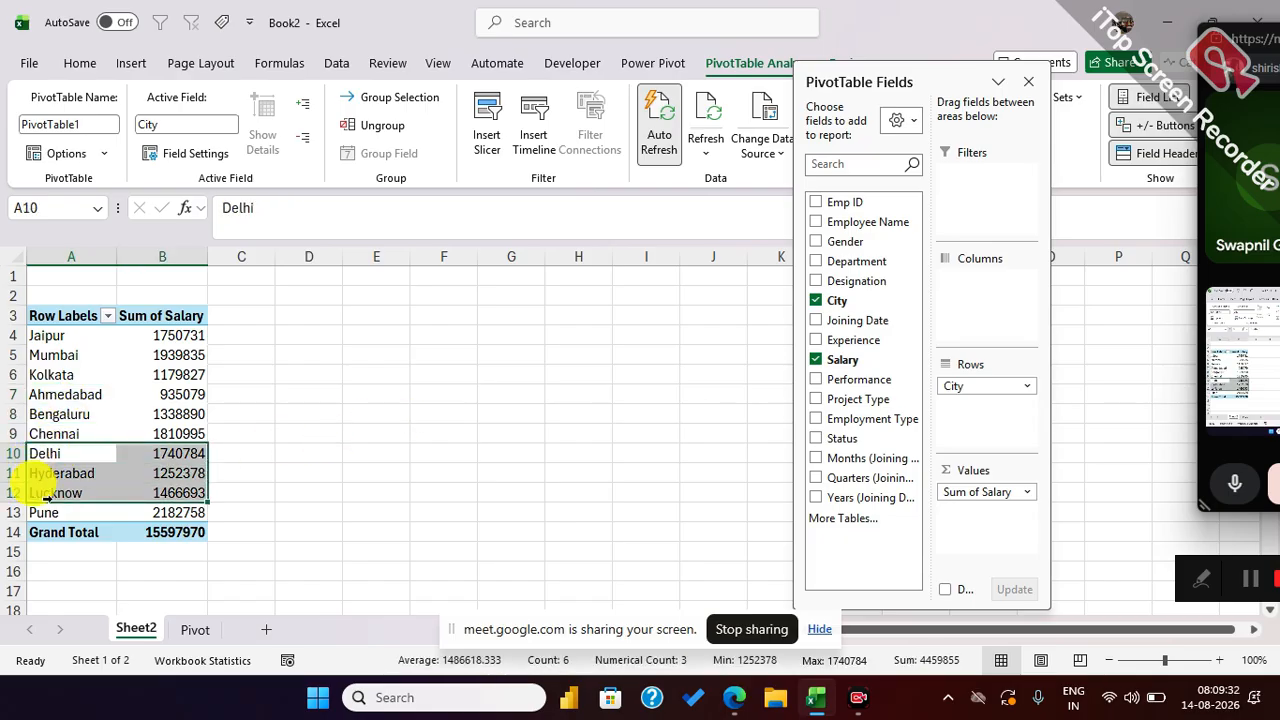
{"action": "left_click", "coordinate": [357, 350]}
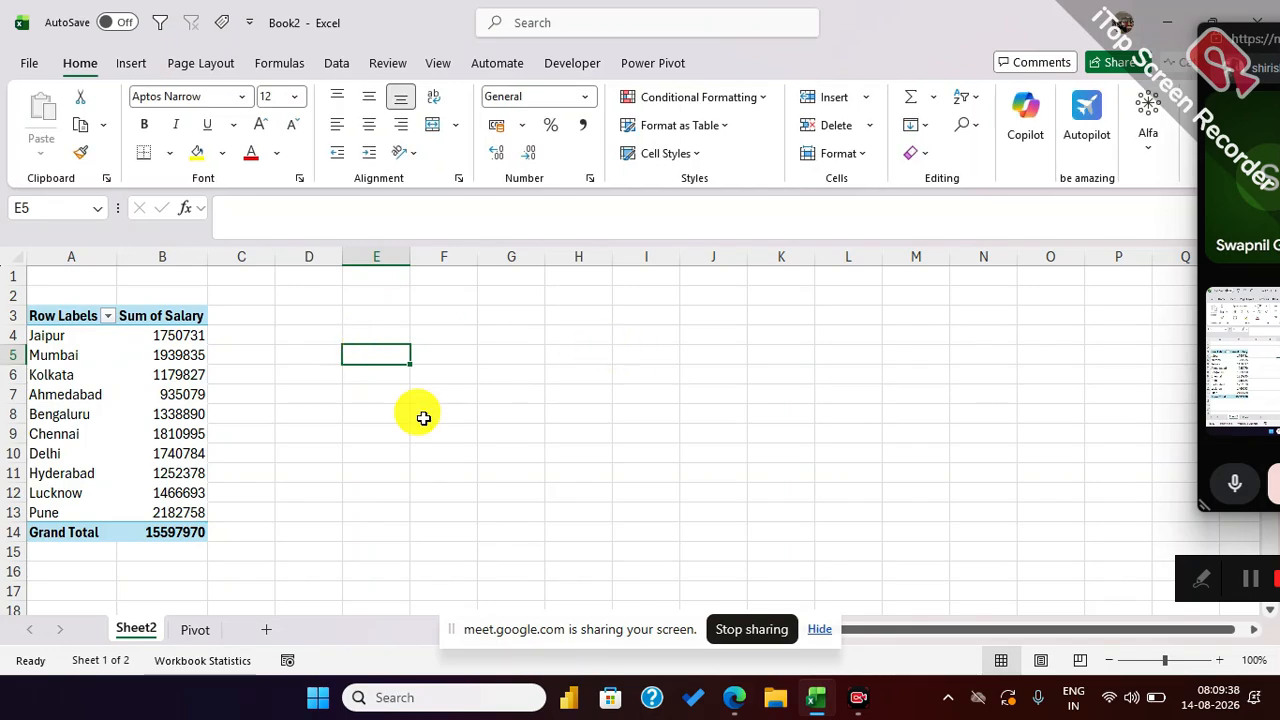
{"action": "left_click", "coordinate": [500, 333]}
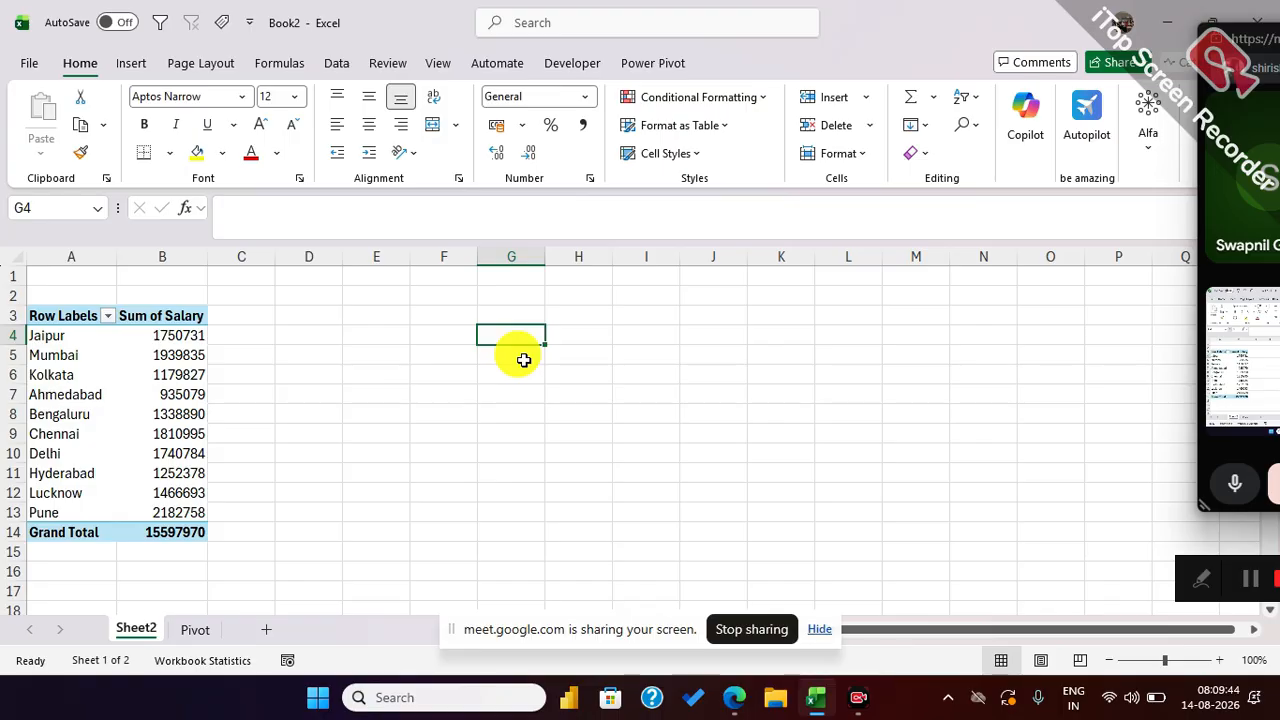
Step: Enter Manager in cell H4 and mumbai in cell I4
{"action": "left_click", "coordinate": [580, 340]}
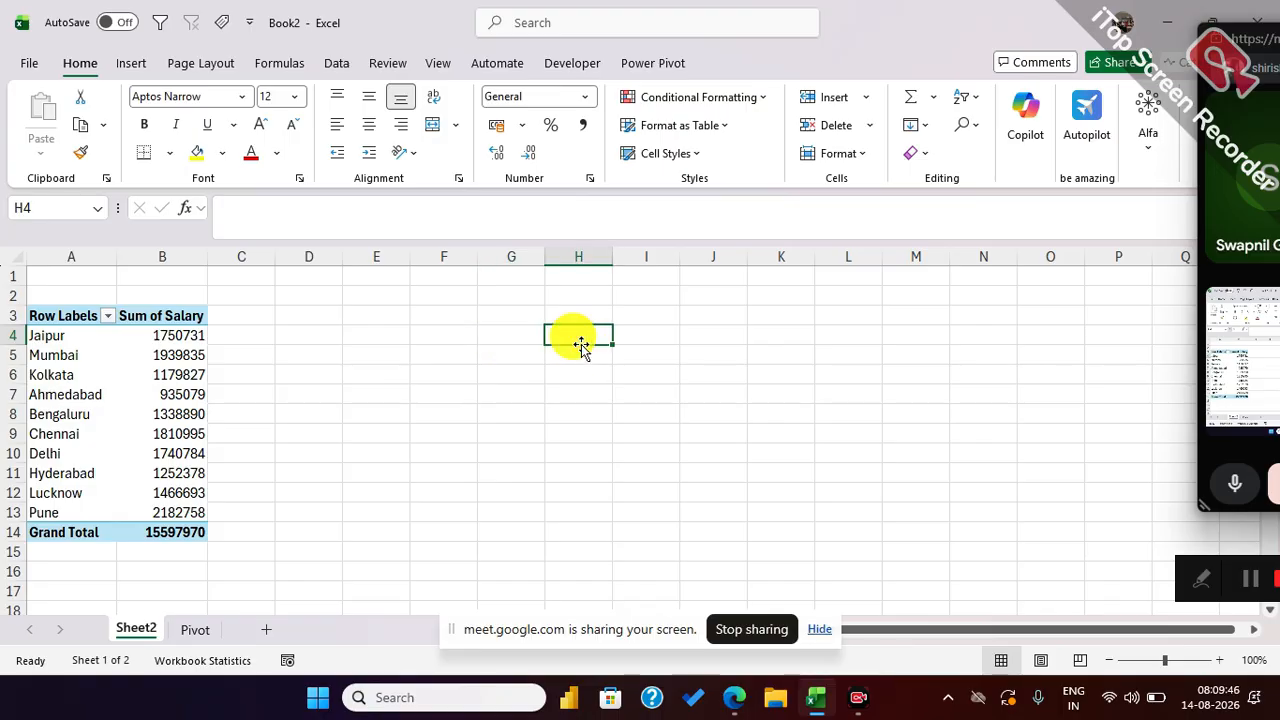
{"action": "type", "text": "Ma"}
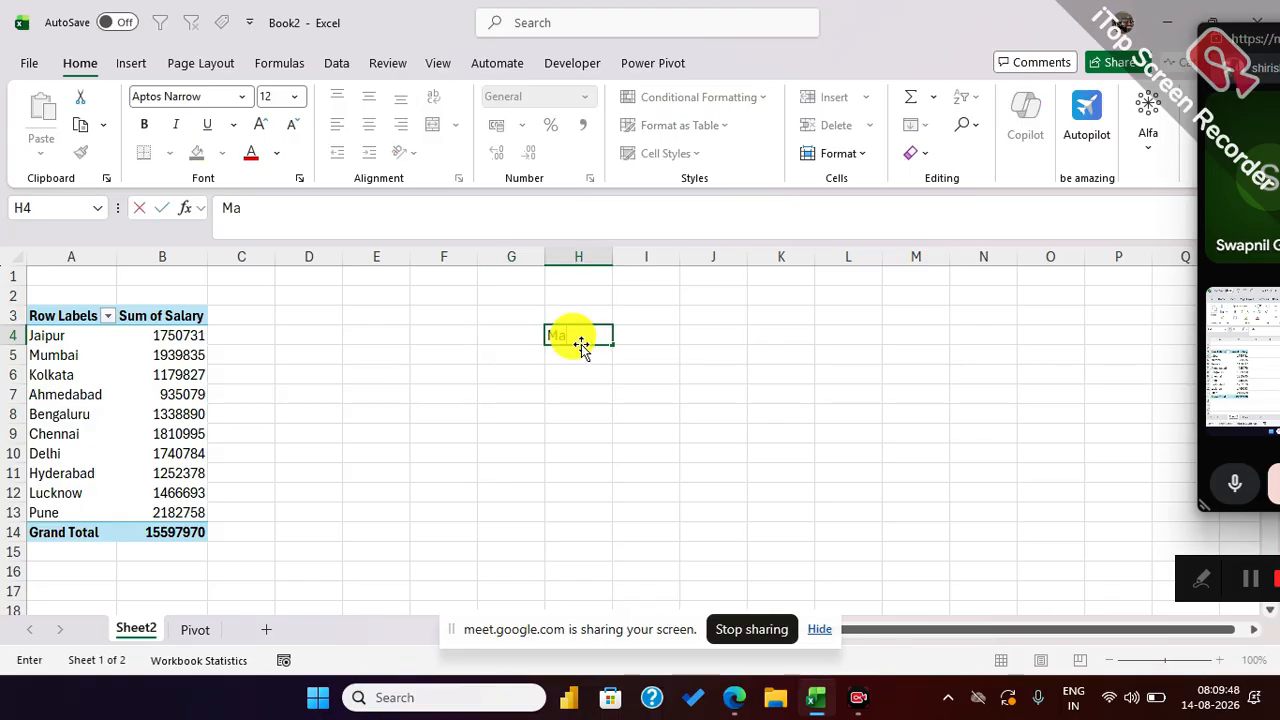
{"action": "type", "text": "nager"}
{"action": "key", "text": "Tab"}
{"action": "type", "text": "mumbai"}
{"action": "key", "text": "Return"}
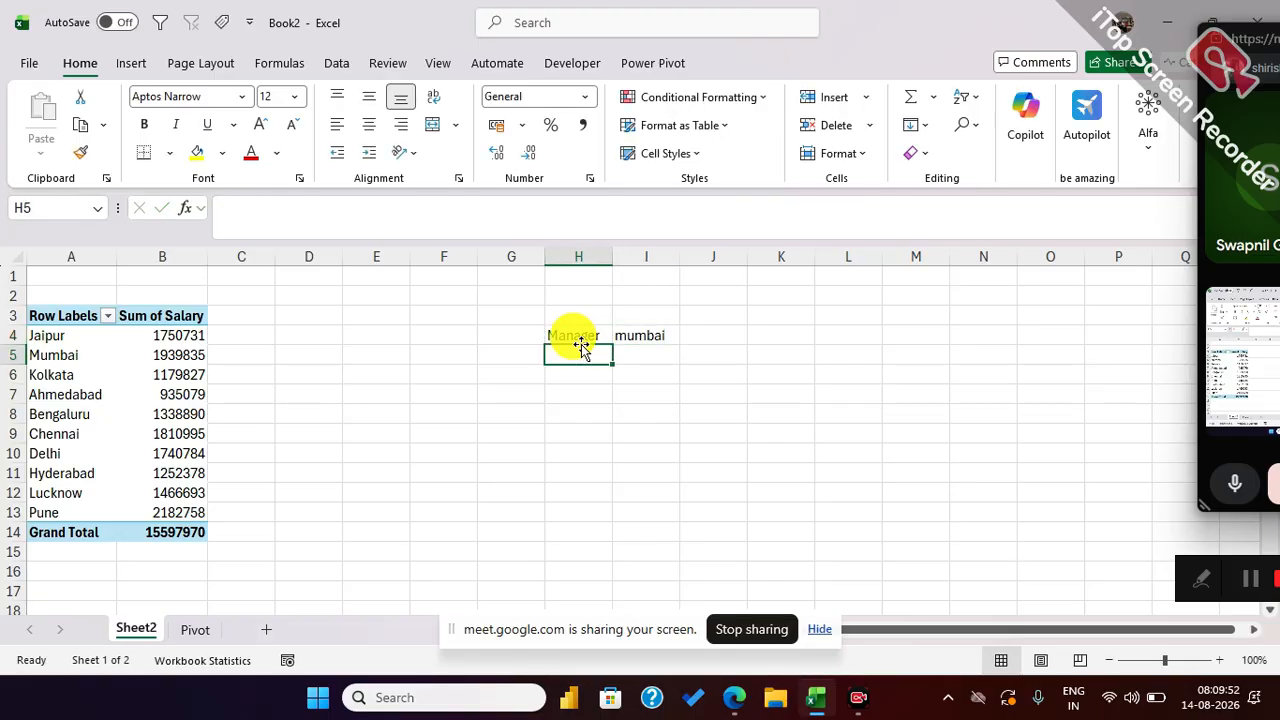
Step: Extend the city list below mumbai with delhi in cell I5 and pune in cell I6
{"action": "type", "text": "d"}
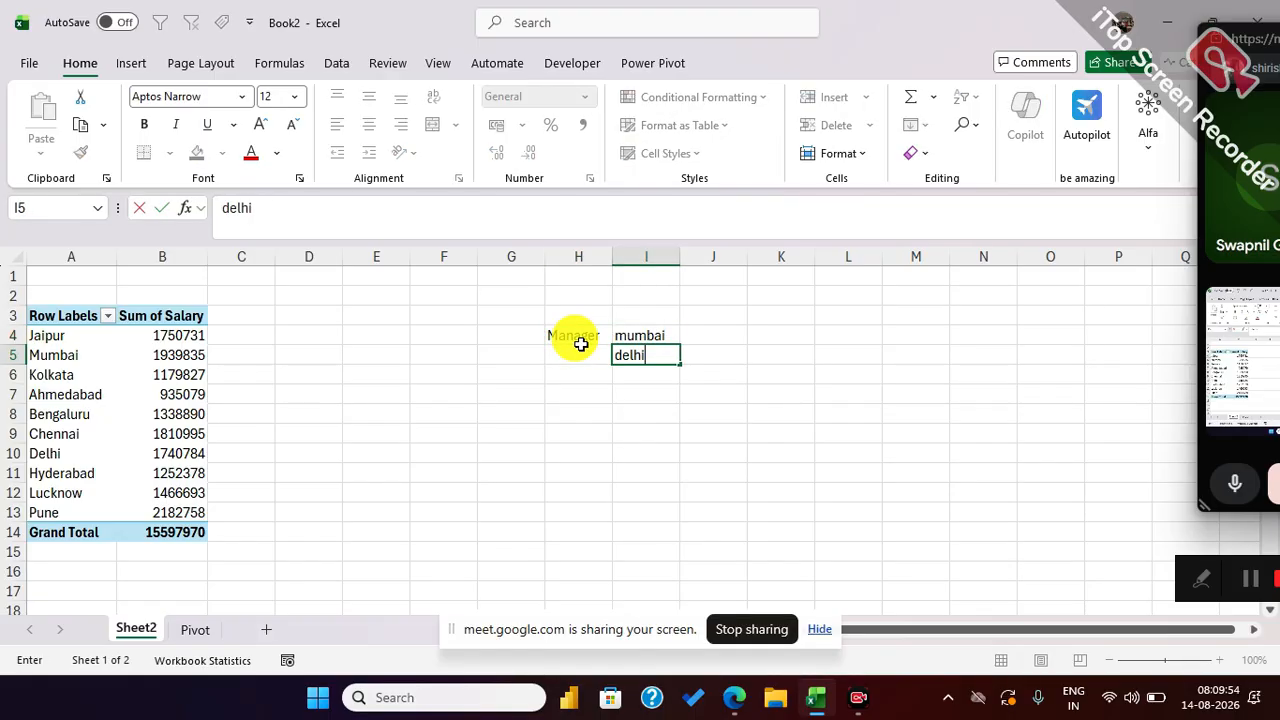
{"action": "type", "text": "elhi"}
{"action": "key", "text": "Tab"}
{"action": "key", "text": "Return"}
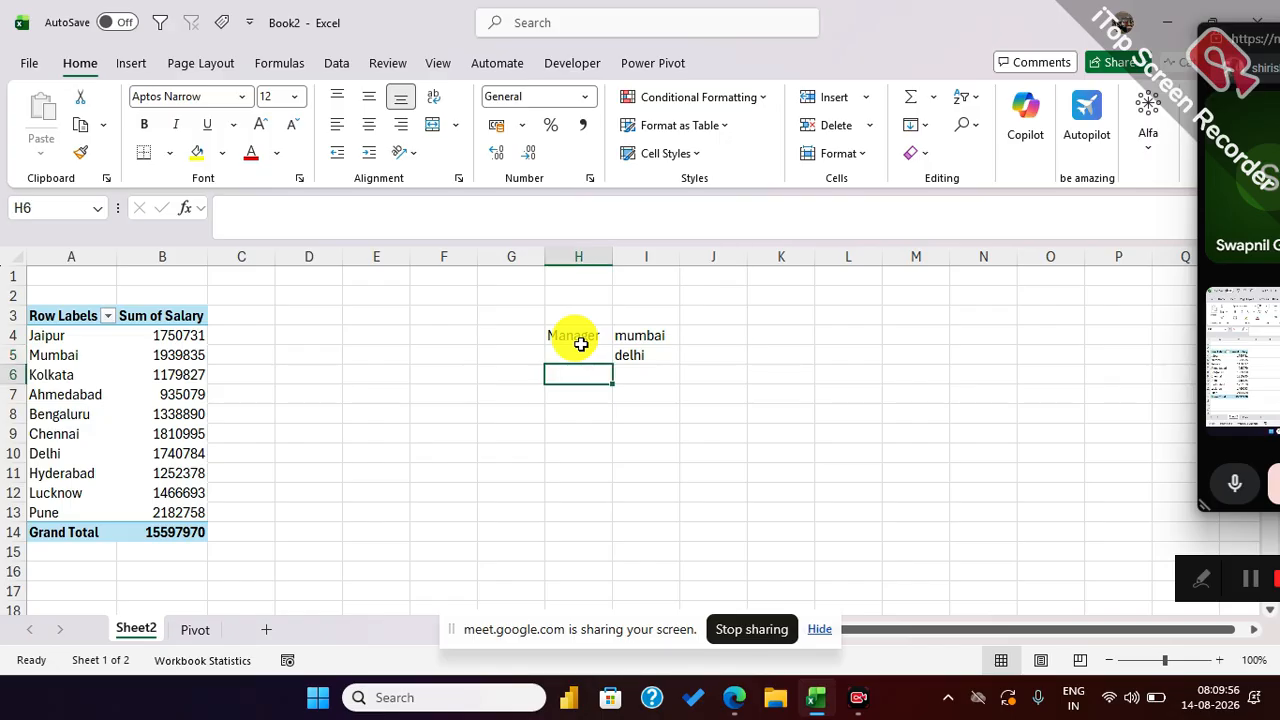
{"action": "key", "text": "Right"}
{"action": "type", "text": "pu"}
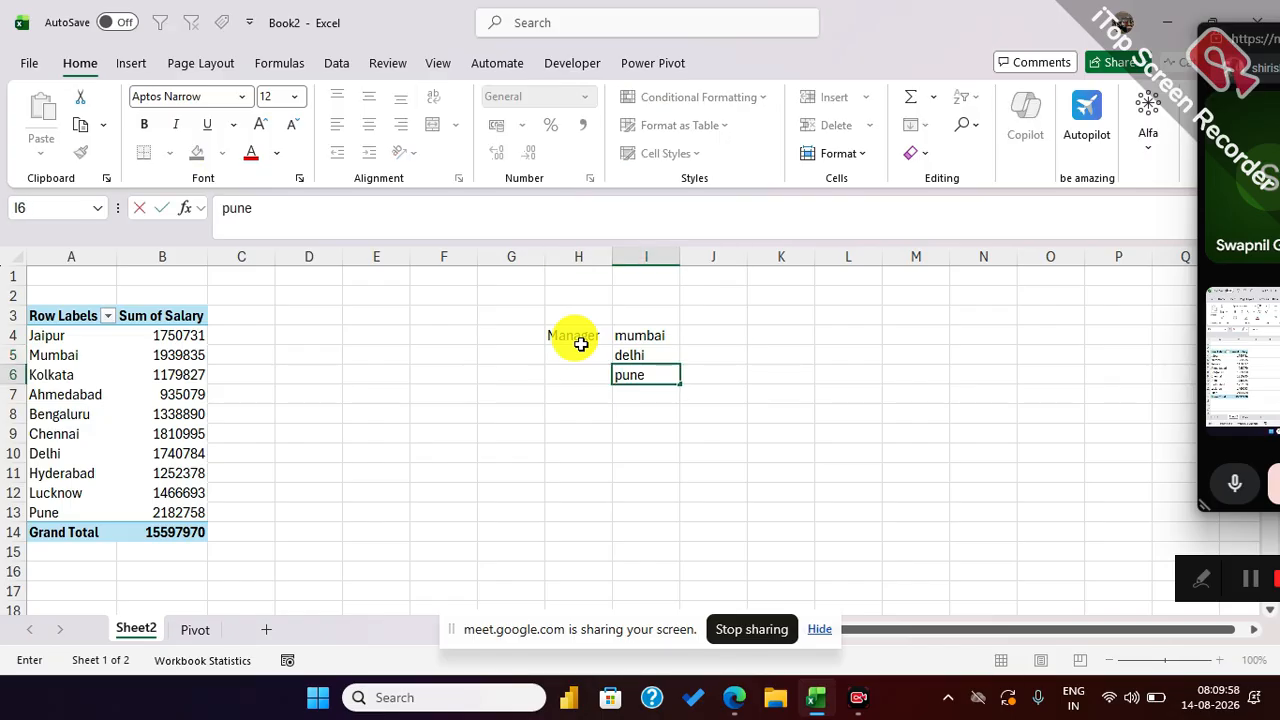
{"action": "type", "text": "ne"}
{"action": "key", "text": "Return"}
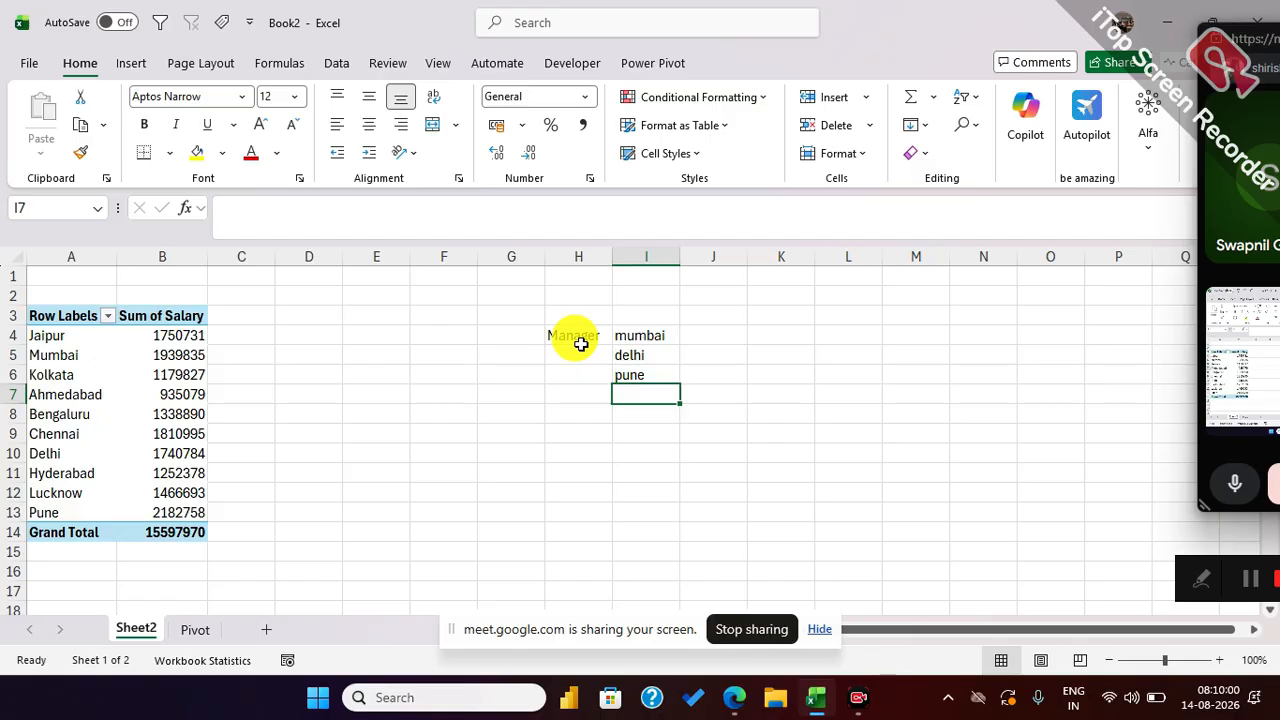
Step: Move Pune to the beginning of the city row labels in the PivotTable
{"action": "left_click_drag", "start_coordinate": [48, 334], "coordinate": [78, 515]}
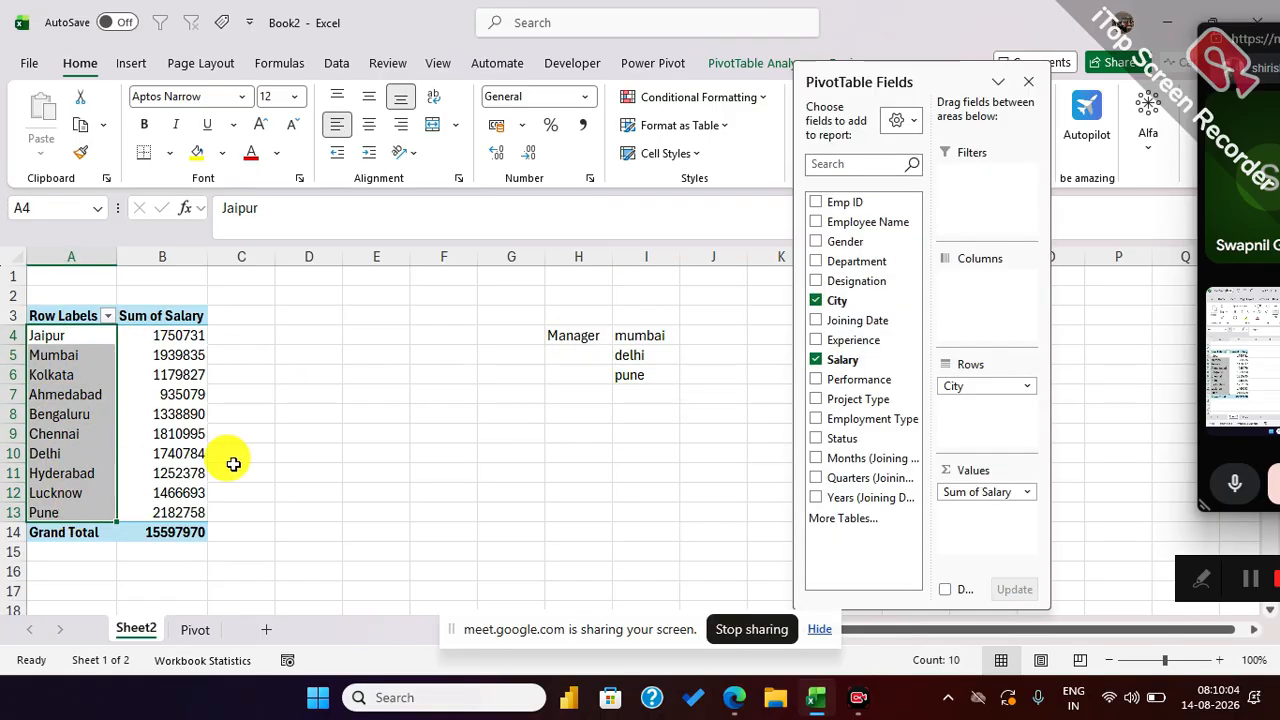
{"action": "left_click", "coordinate": [648, 392]}
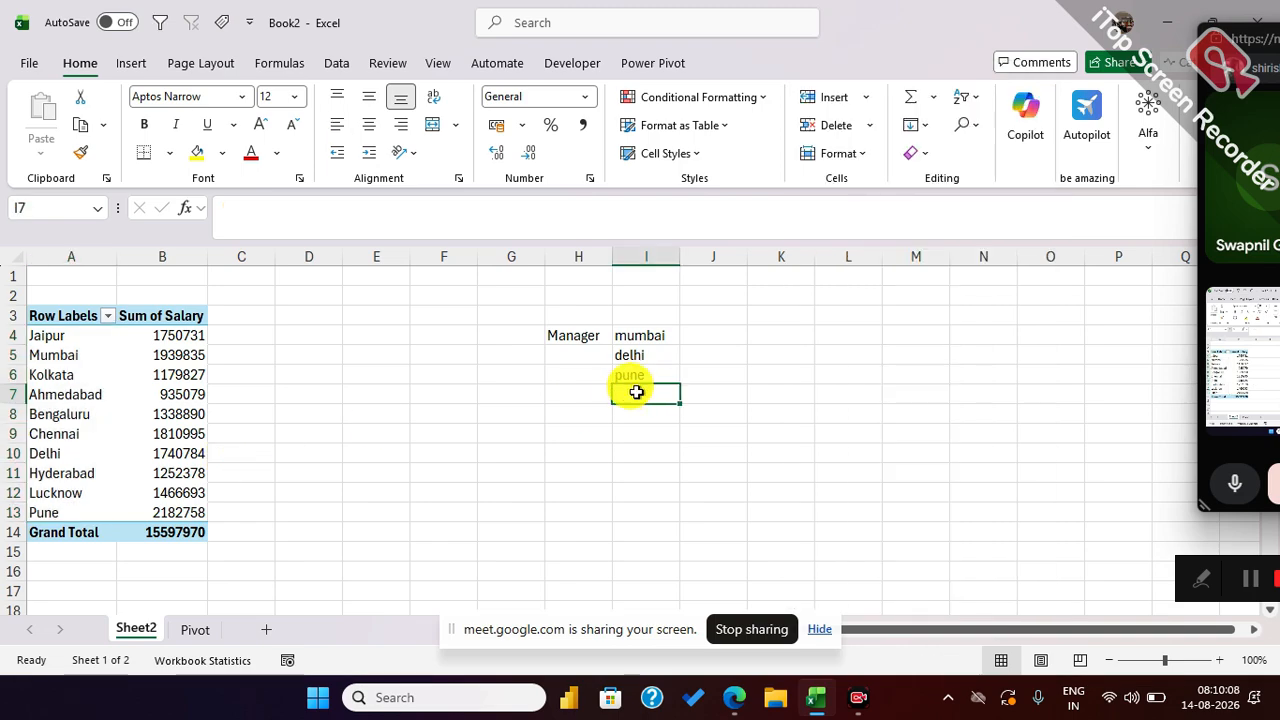
{"action": "left_click", "coordinate": [52, 512]}
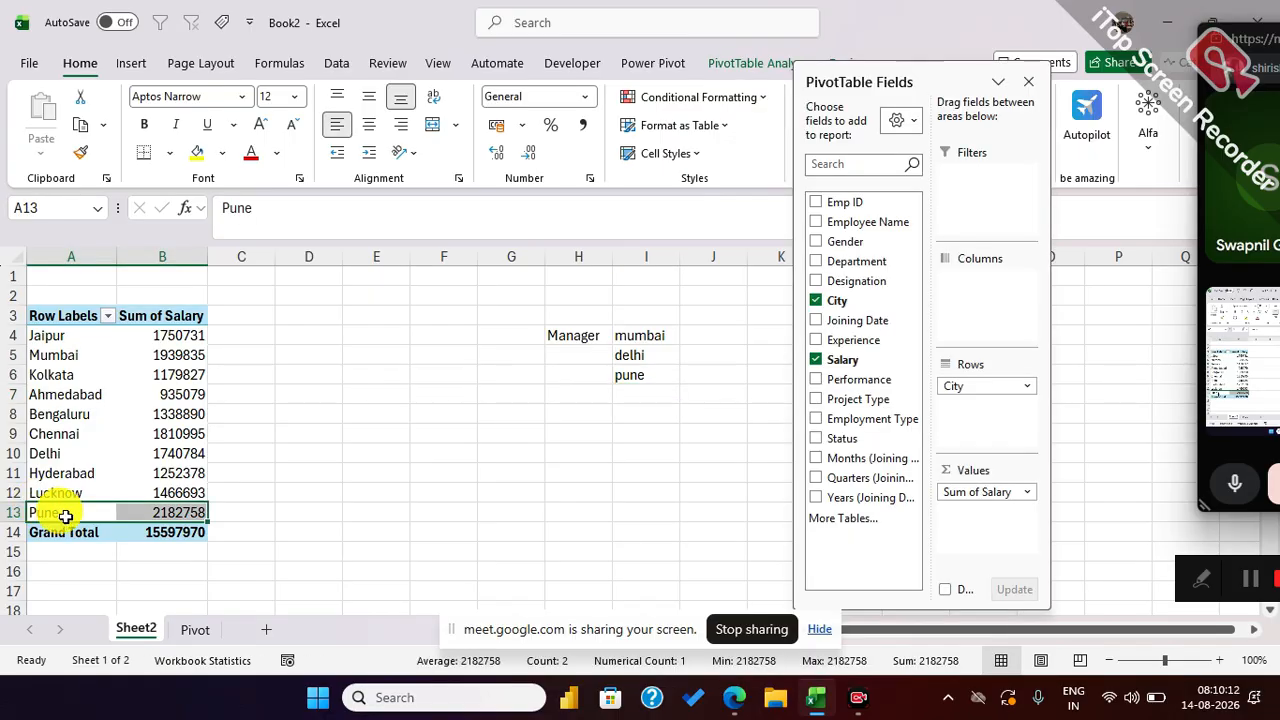
{"action": "left_click", "coordinate": [65, 510]}
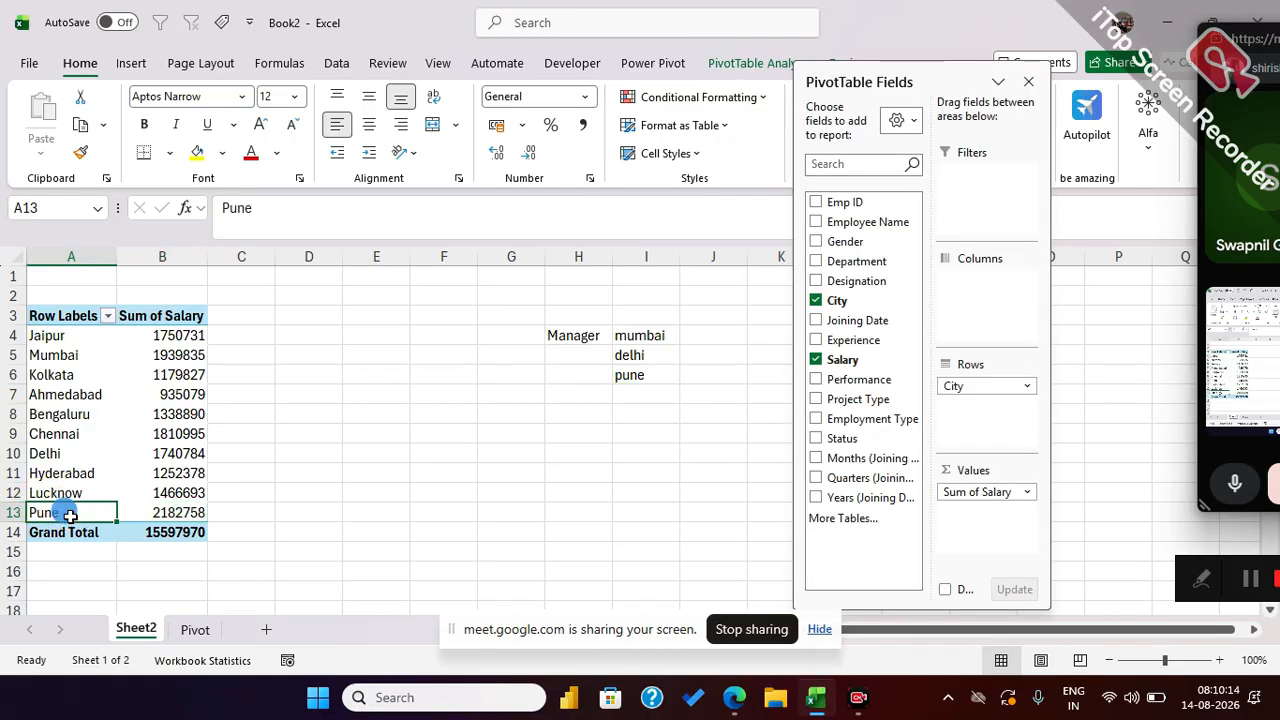
{"action": "right_click", "coordinate": [75, 510]}
{"action": "mouse_move", "coordinate": [195, 368]}
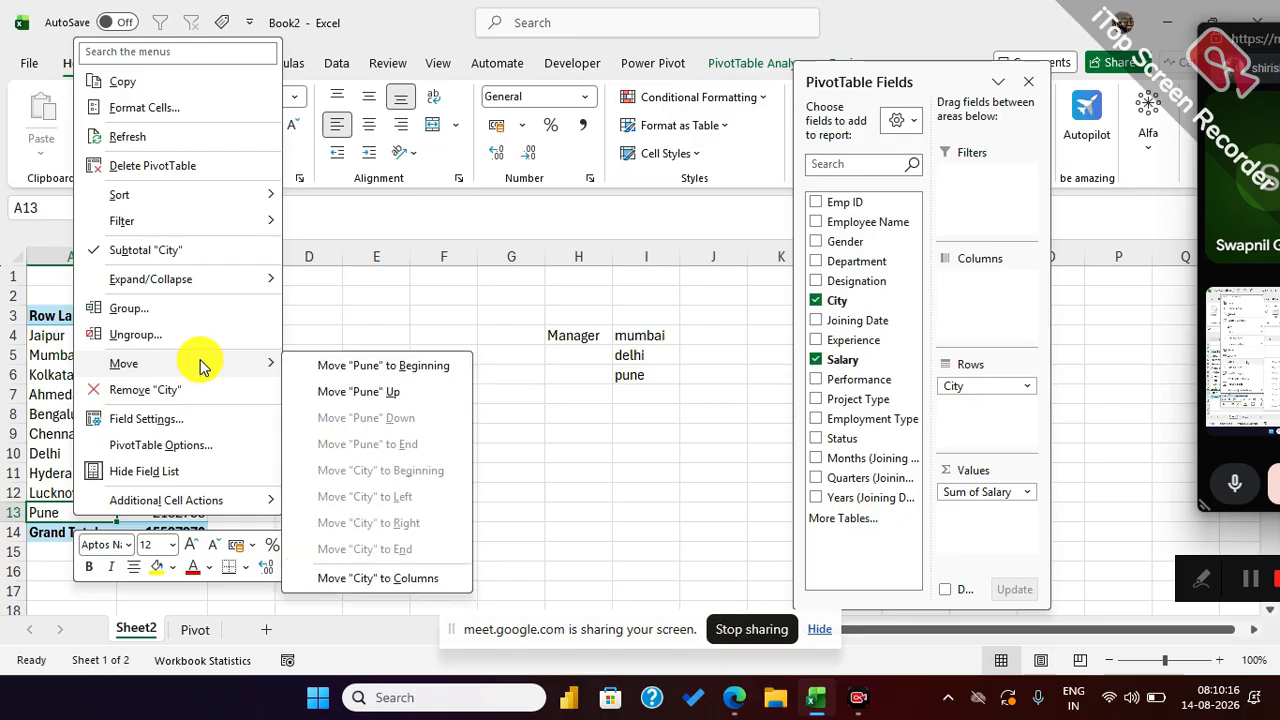
{"action": "left_click", "coordinate": [388, 368]}
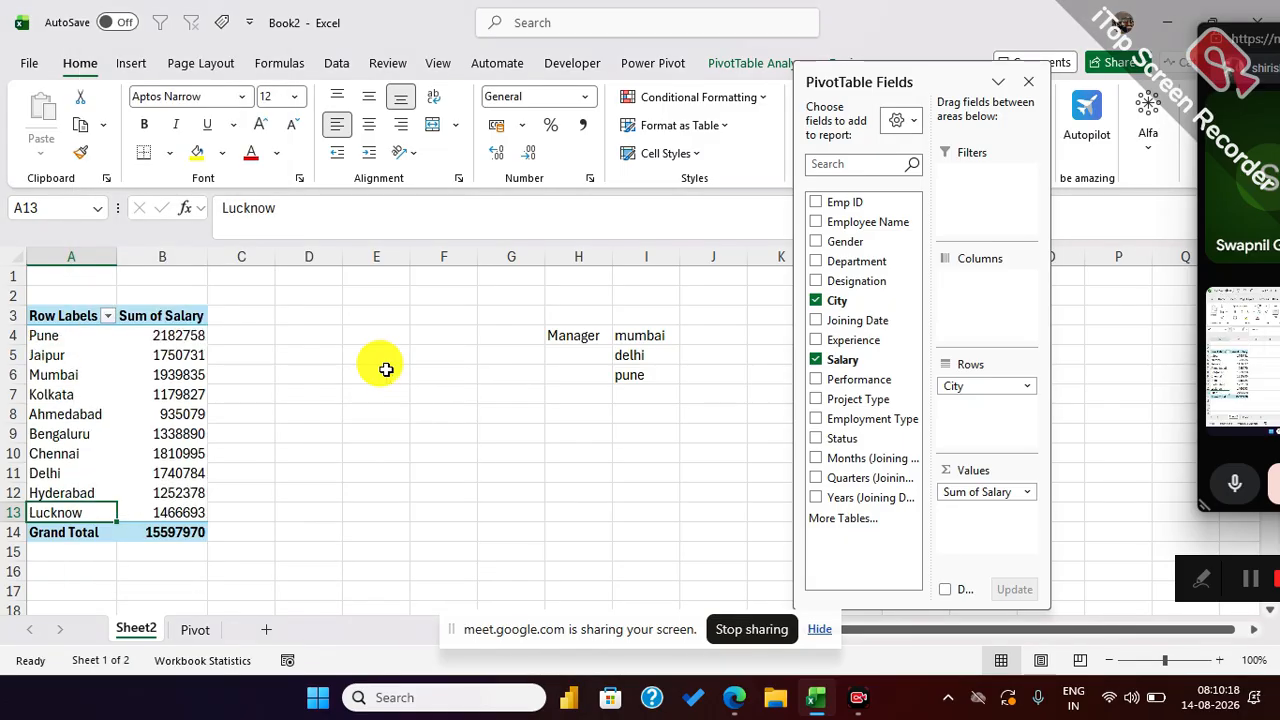
Step: Move Jaipur down one position in the PivotTable's city row labels
{"action": "left_click", "coordinate": [63, 355]}
{"action": "right_click", "coordinate": [65, 353]}
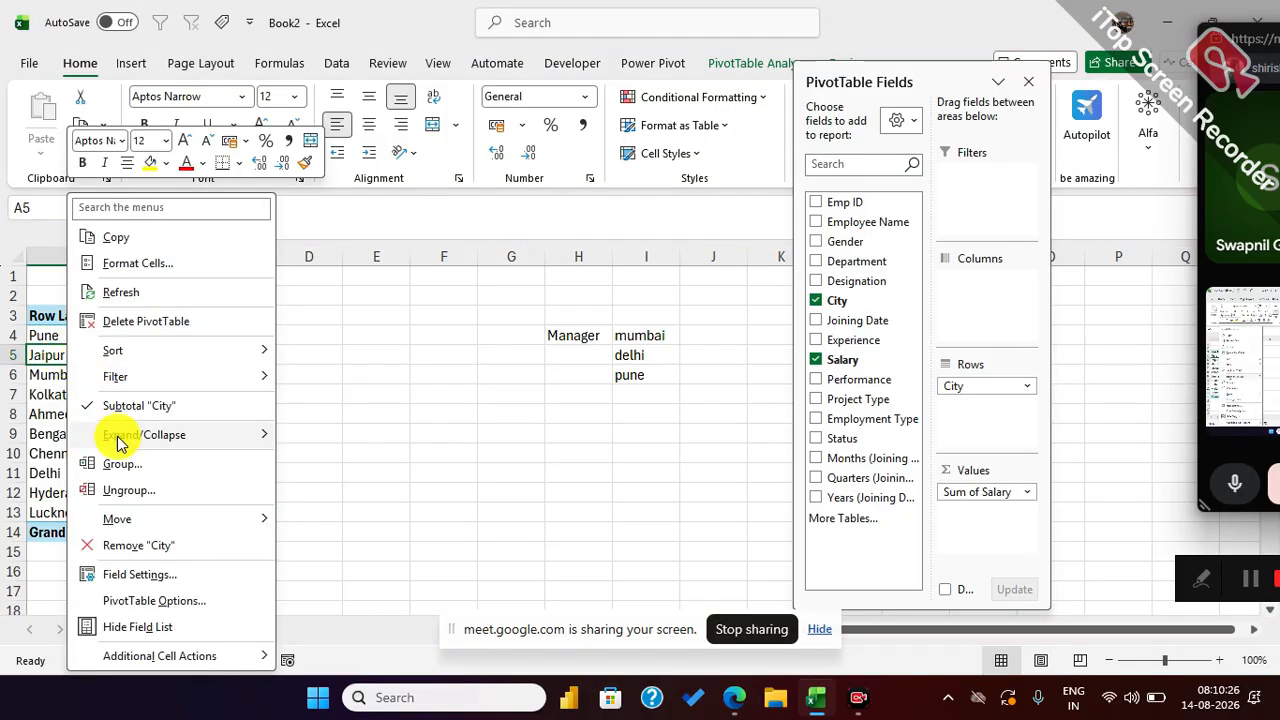
{"action": "mouse_move", "coordinate": [140, 527]}
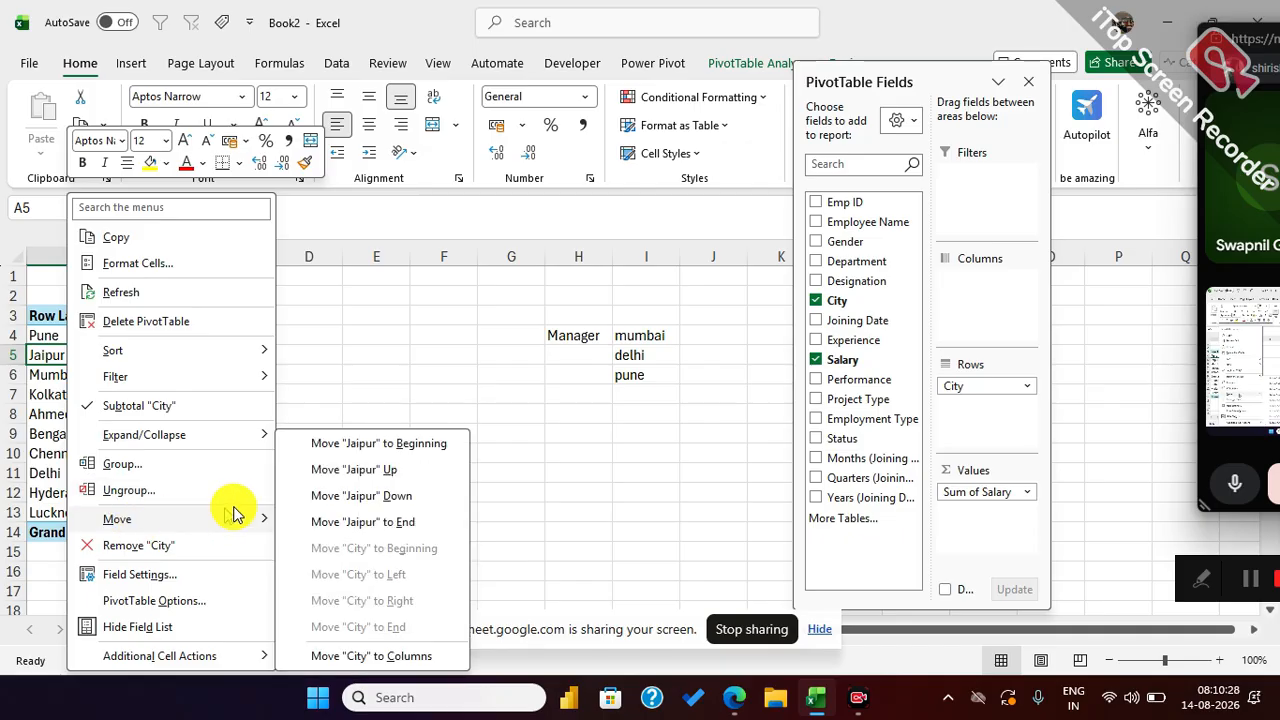
{"action": "left_click", "coordinate": [366, 500]}
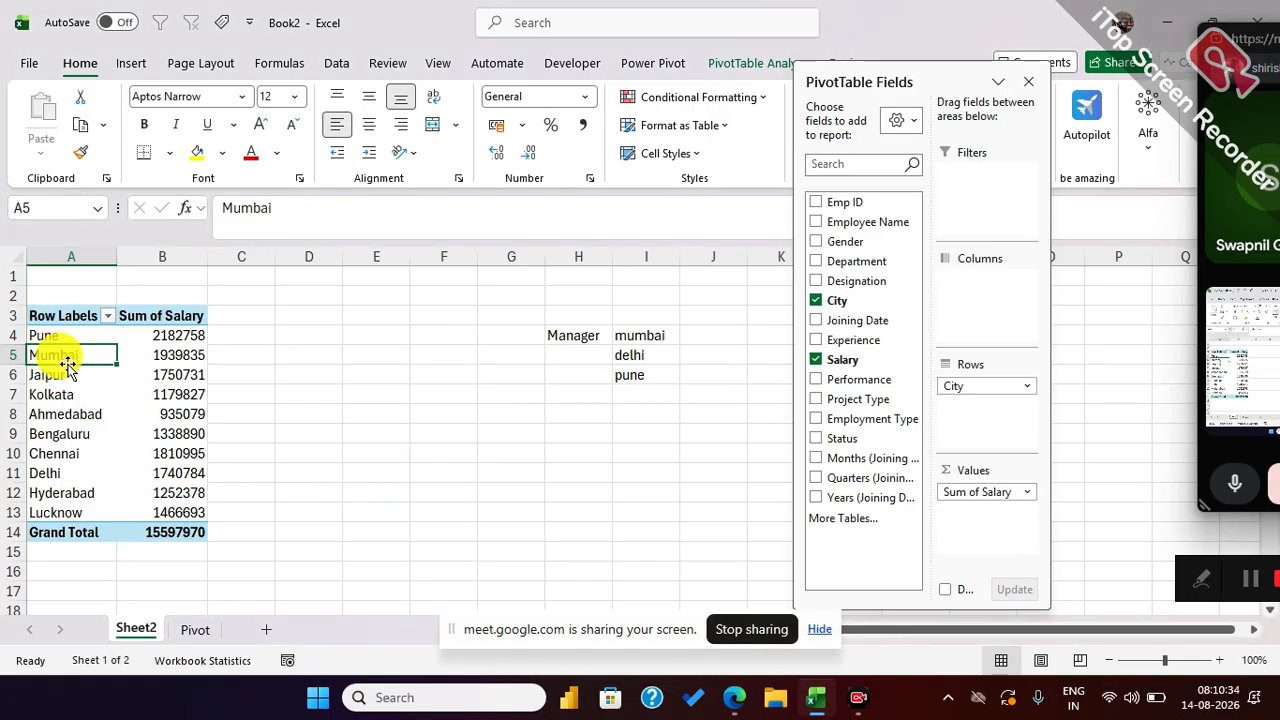
Step: Move Delhi to the beginning of the city row labels in the PivotTable
{"action": "left_click", "coordinate": [64, 473]}
{"action": "right_click", "coordinate": [64, 473]}
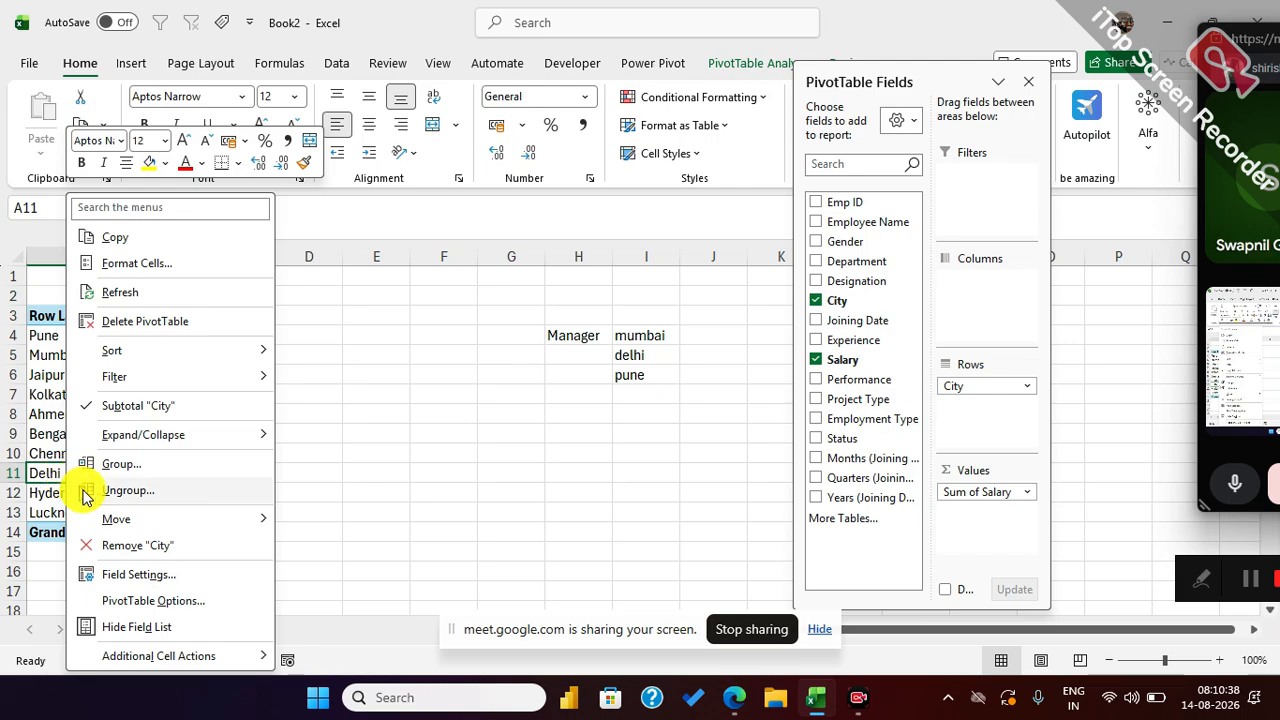
{"action": "mouse_move", "coordinate": [128, 527]}
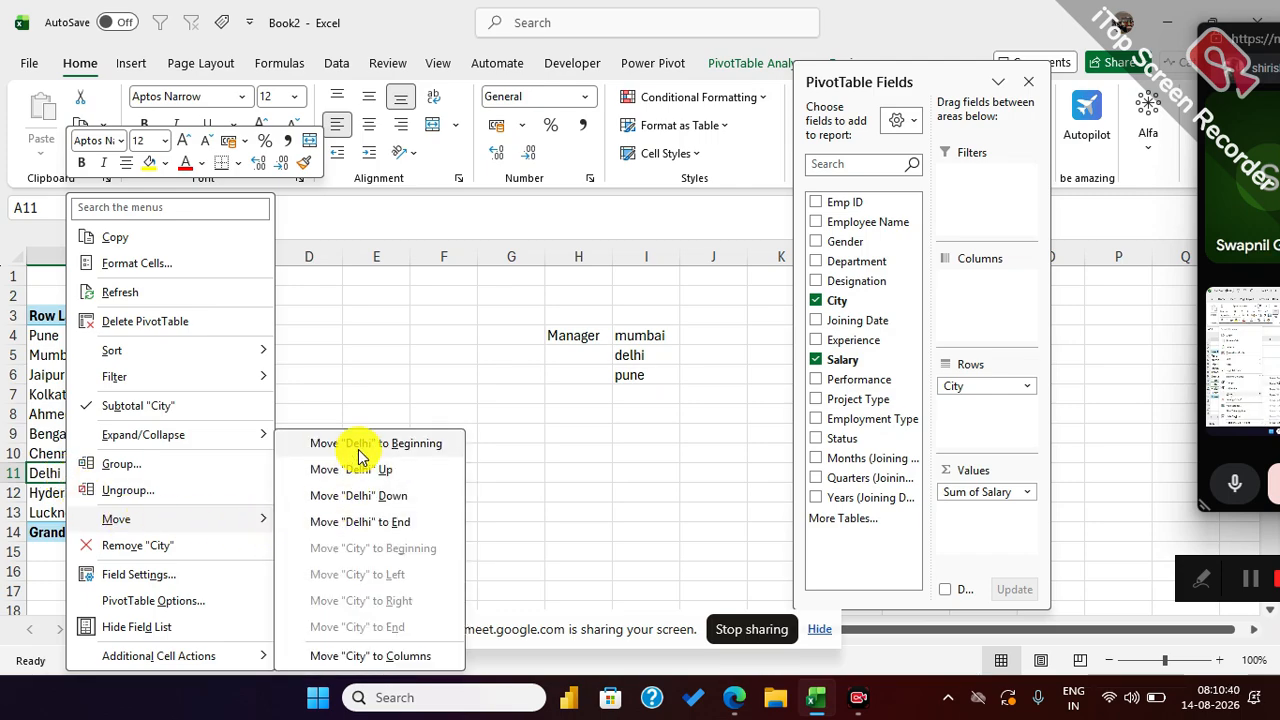
{"action": "left_click", "coordinate": [350, 443]}
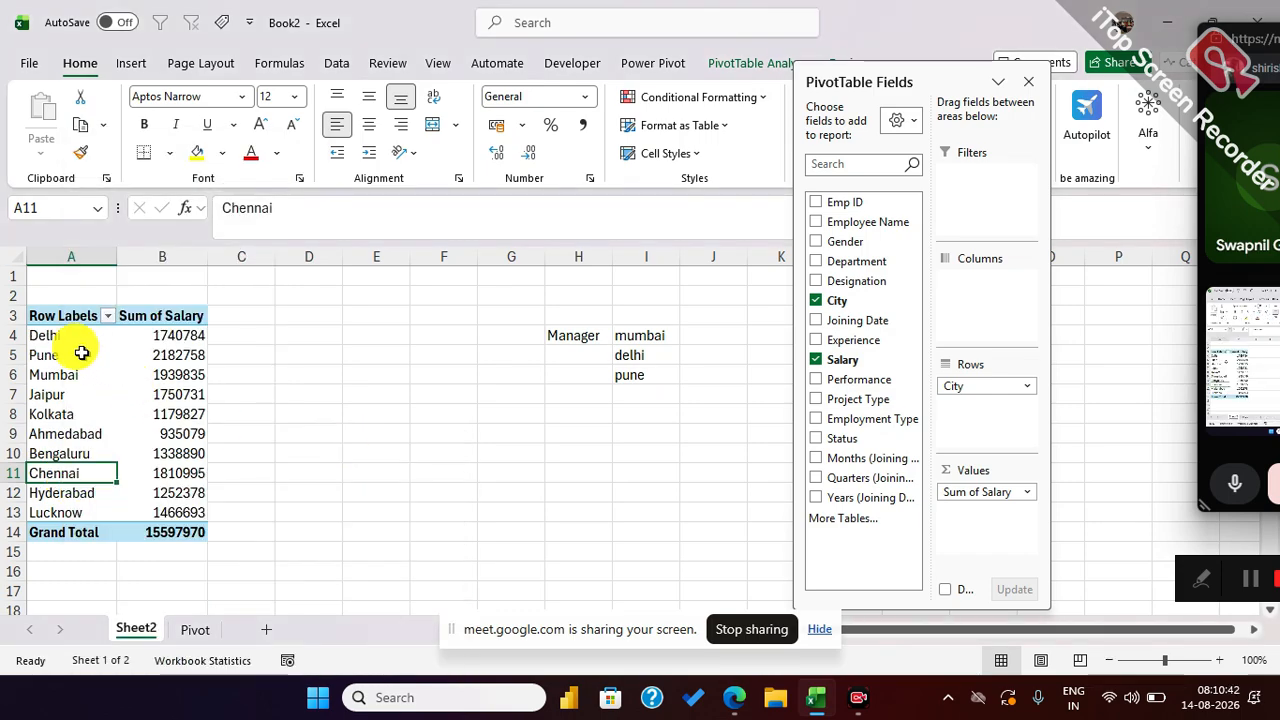
Step: Group Delhi, Pune and Mumbai in the PivotTable and remove the original City field from the rows, keeping City2
{"action": "left_click_drag", "start_coordinate": [65, 337], "coordinate": [78, 373]}
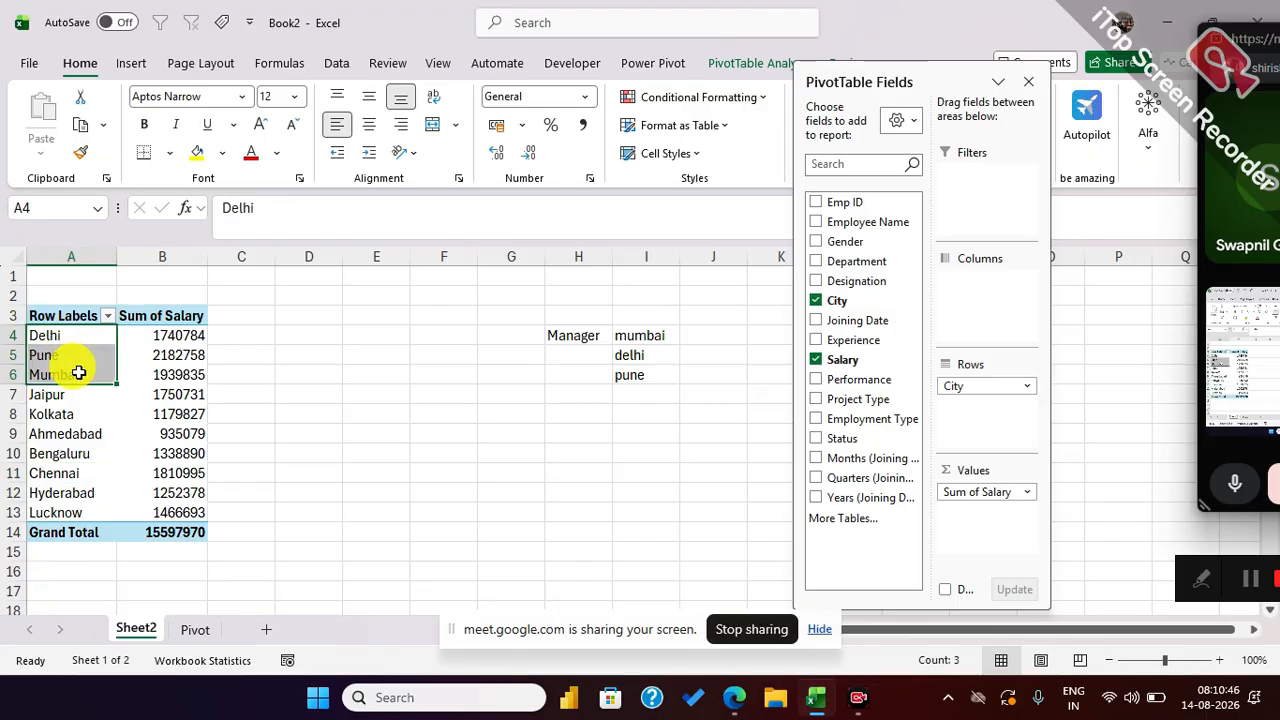
{"action": "left_click_drag", "start_coordinate": [71, 336], "coordinate": [149, 374]}
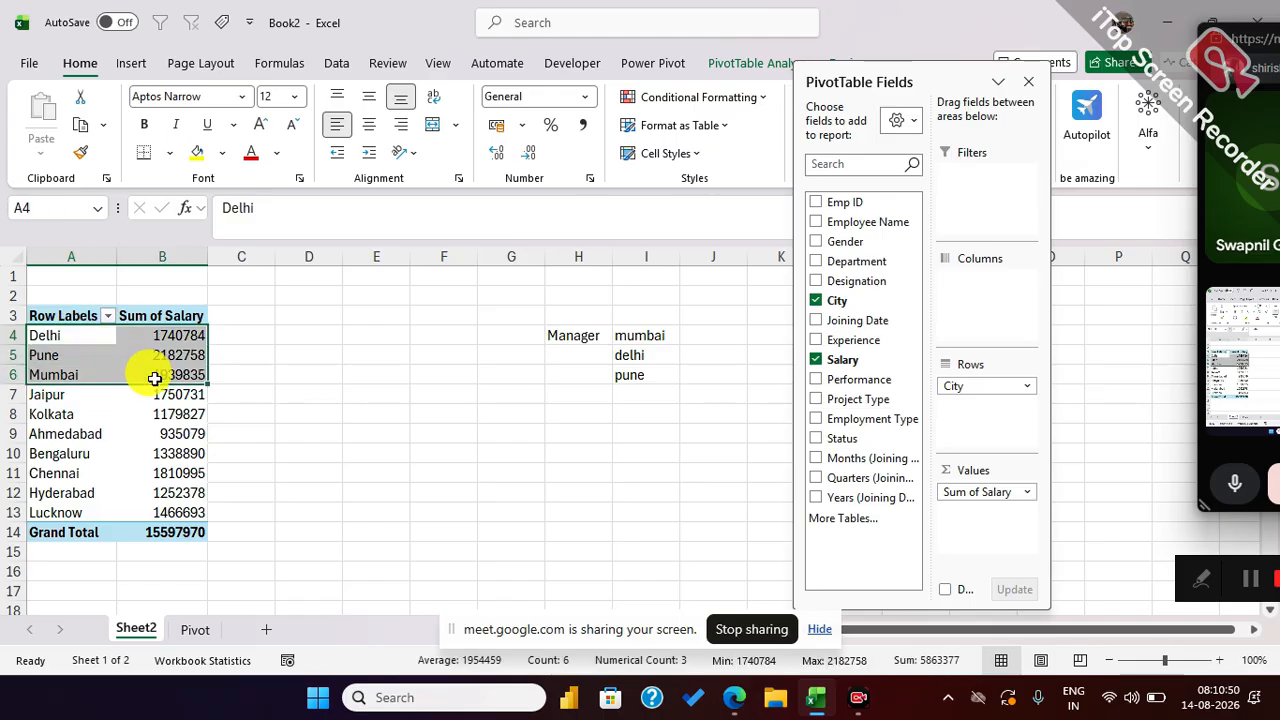
{"action": "right_click", "coordinate": [97, 350]}
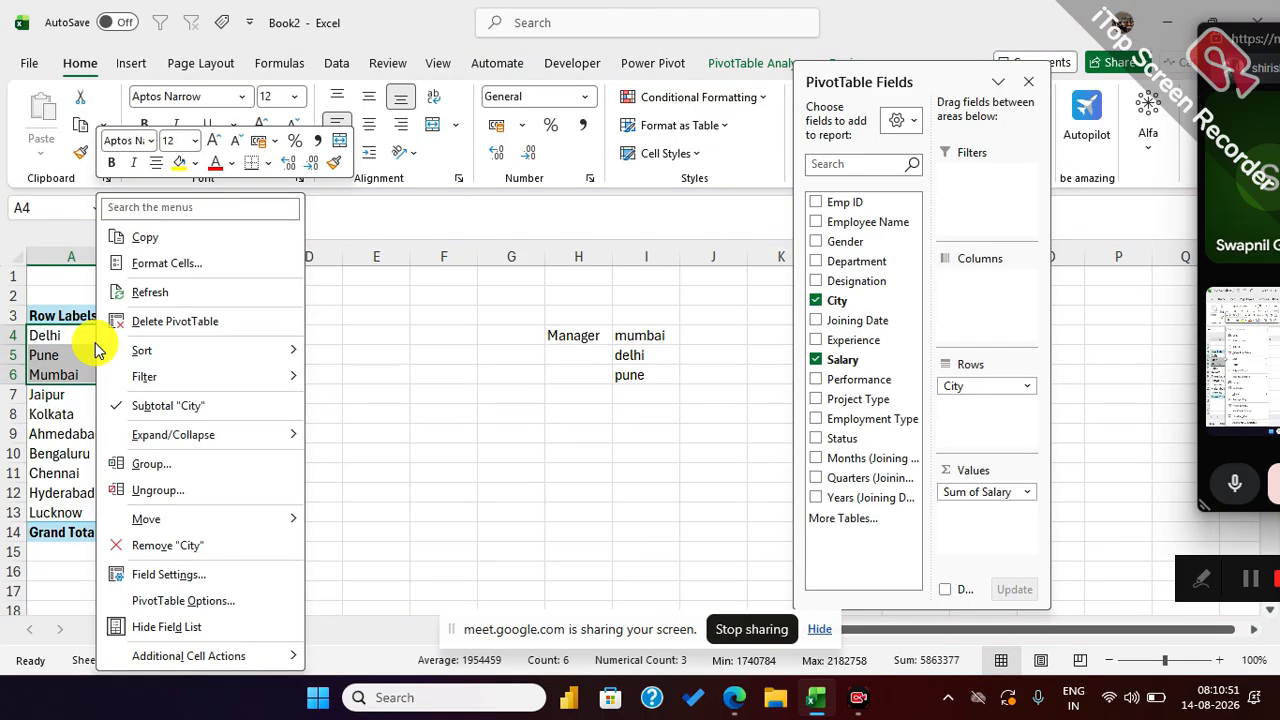
{"action": "left_click", "coordinate": [158, 463]}
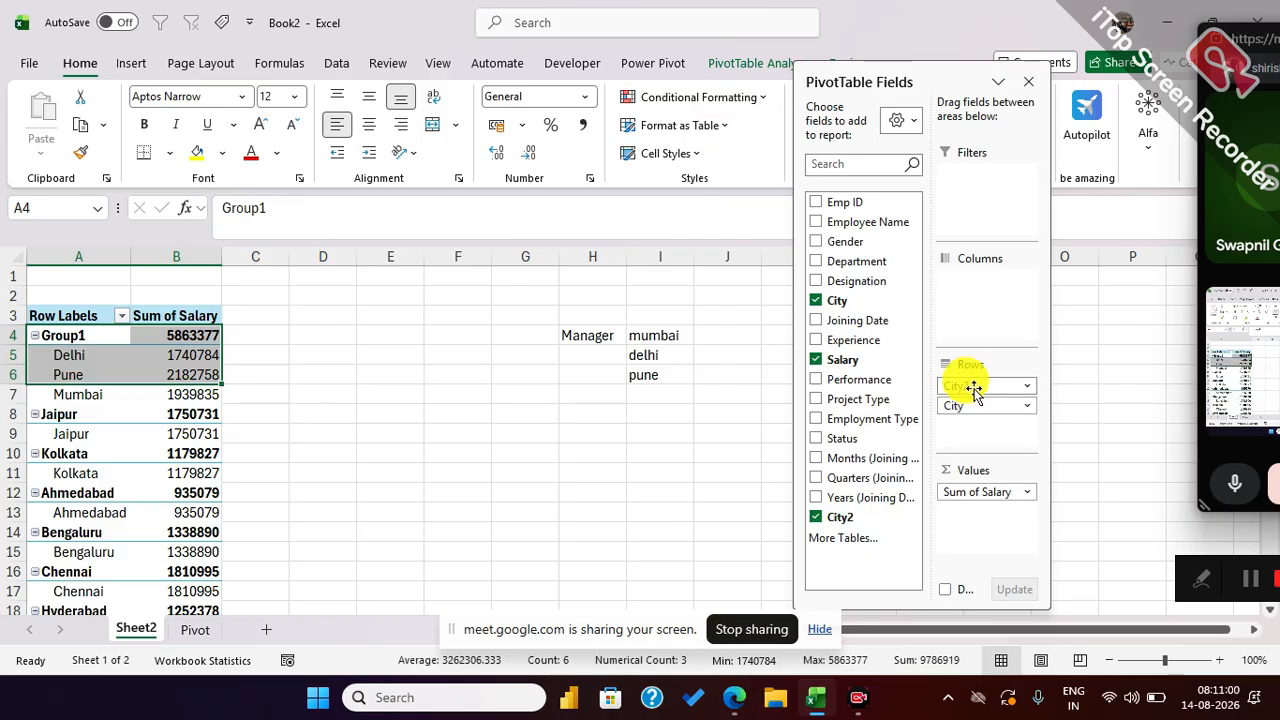
{"action": "left_click_drag", "start_coordinate": [983, 404], "coordinate": [903, 450]}
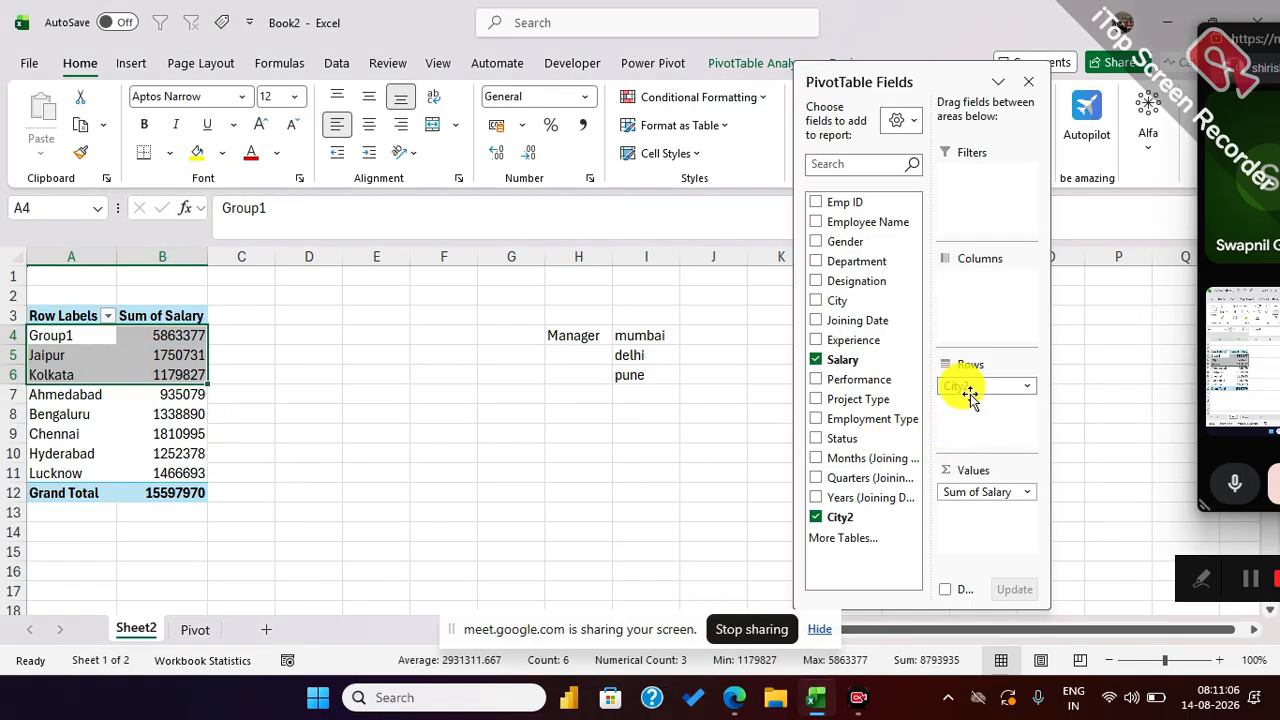
Step: Rename the Group1 row label in cell A4 as Manager1
{"action": "left_click", "coordinate": [77, 334]}
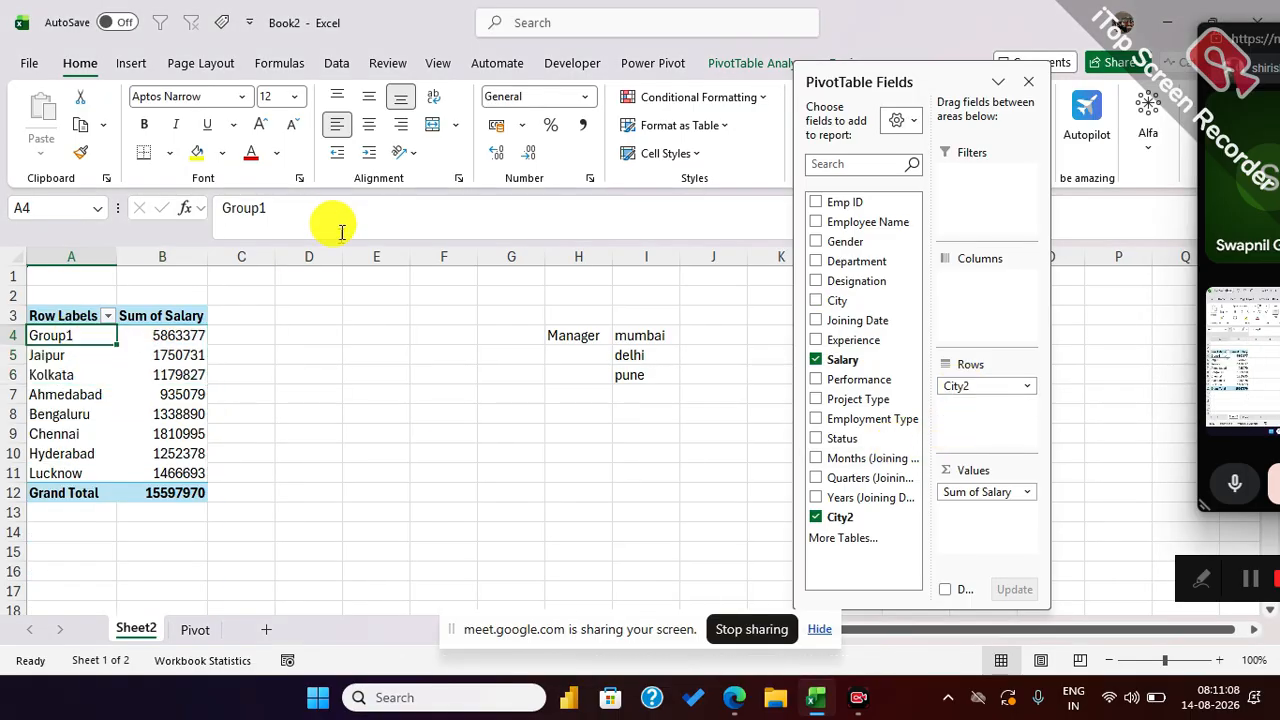
{"action": "left_click_drag", "start_coordinate": [340, 217], "coordinate": [63, 208]}
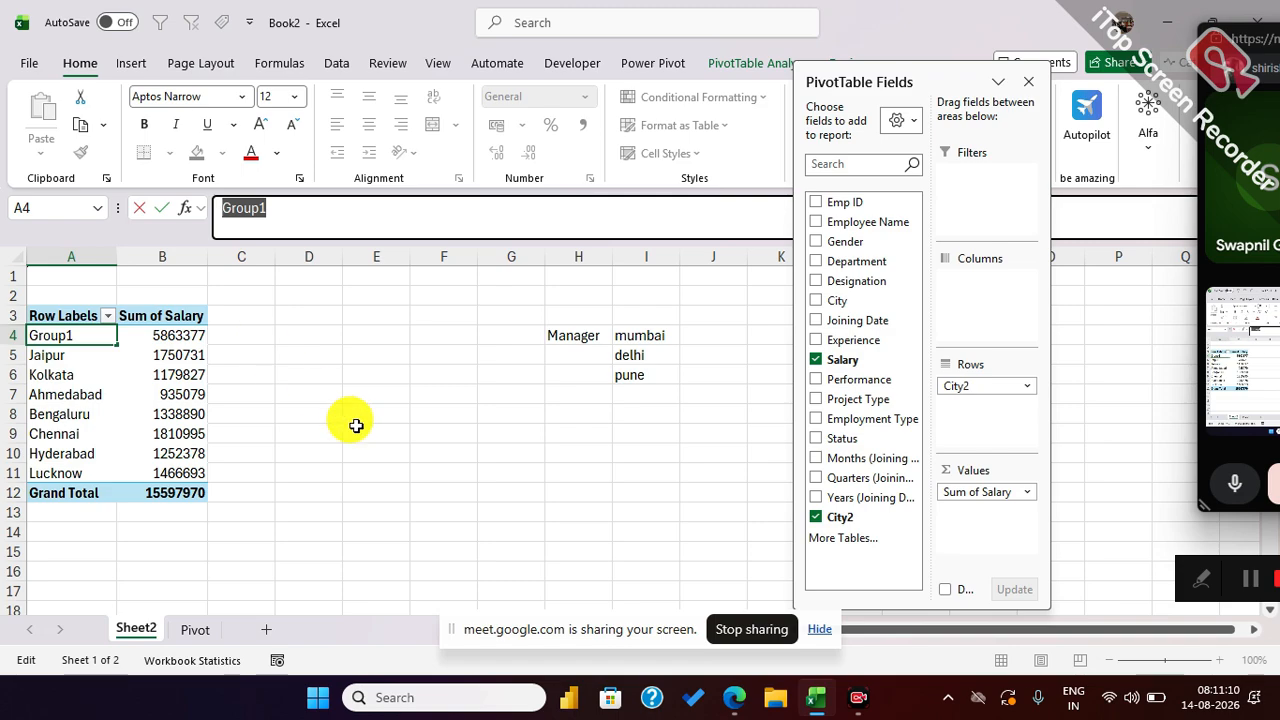
{"action": "type", "text": "Ma"}
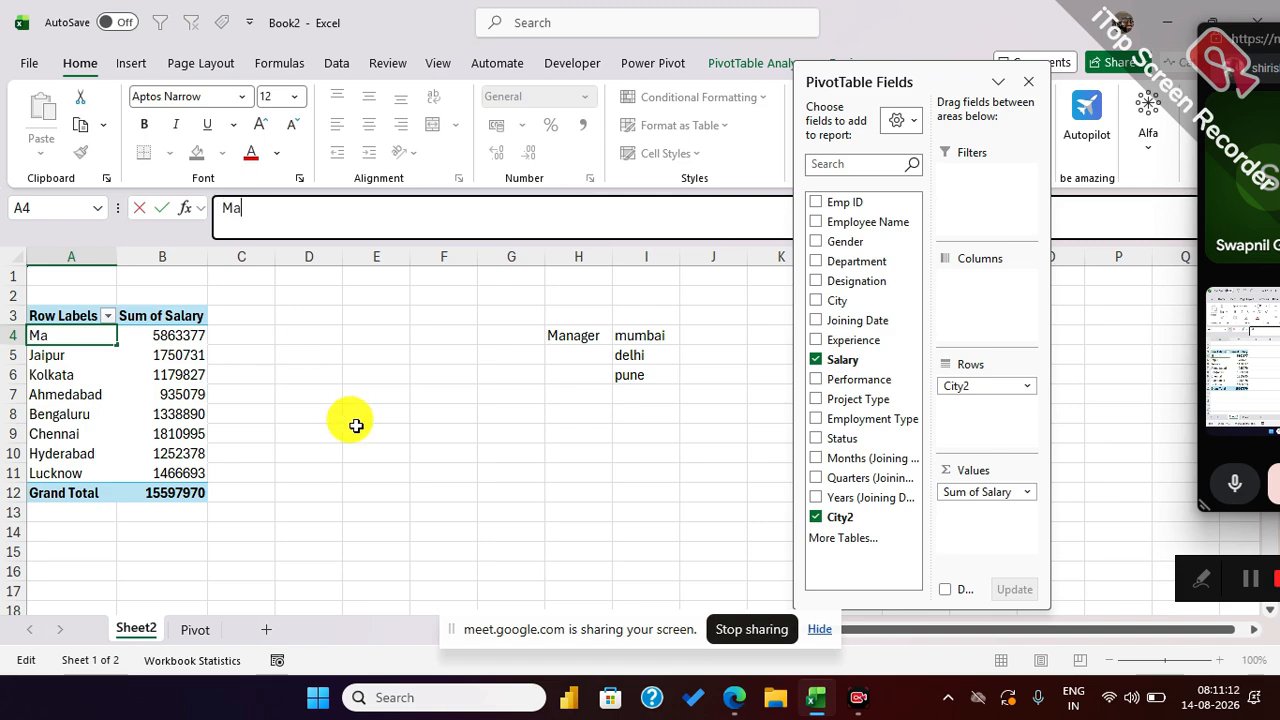
{"action": "type", "text": "nager1"}
{"action": "left_click", "coordinate": [355, 426]}
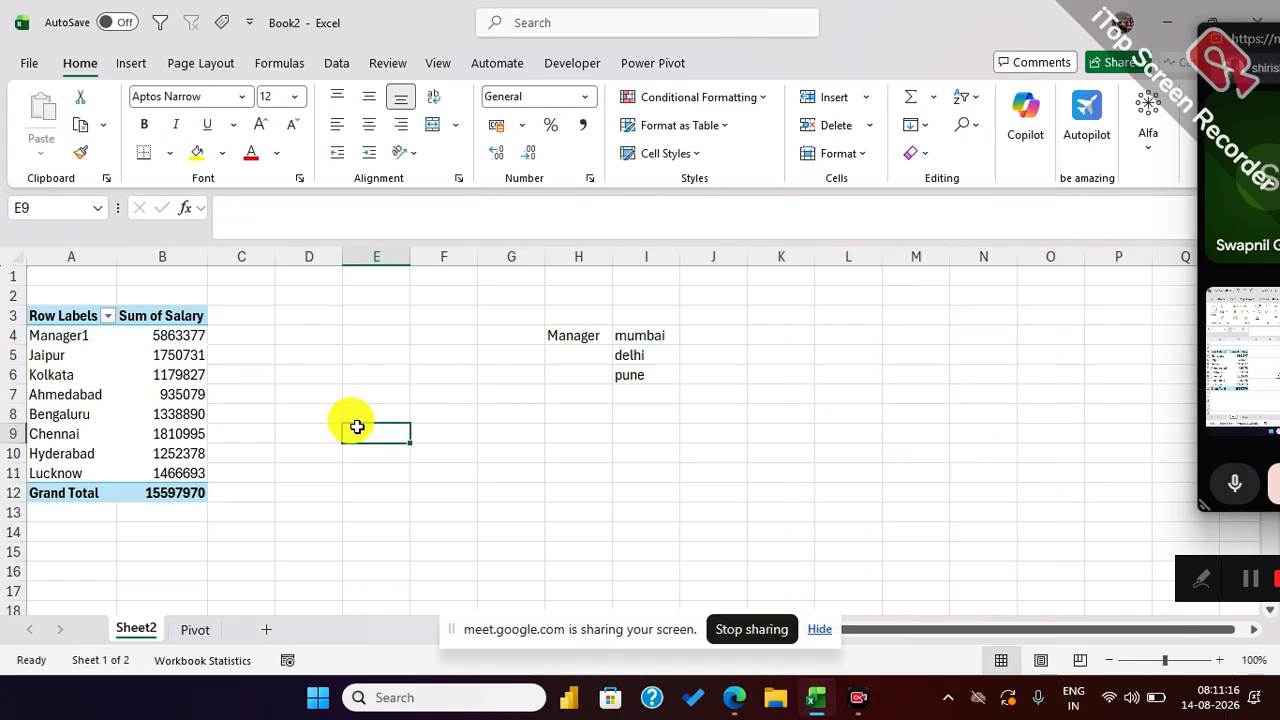
Step: Enter Manager2 in cell H8 and kolkata in cell I8, below the first manager's city list
{"action": "left_click_drag", "start_coordinate": [563, 335], "coordinate": [632, 369]}
{"action": "key", "text": "ctrl+v"}
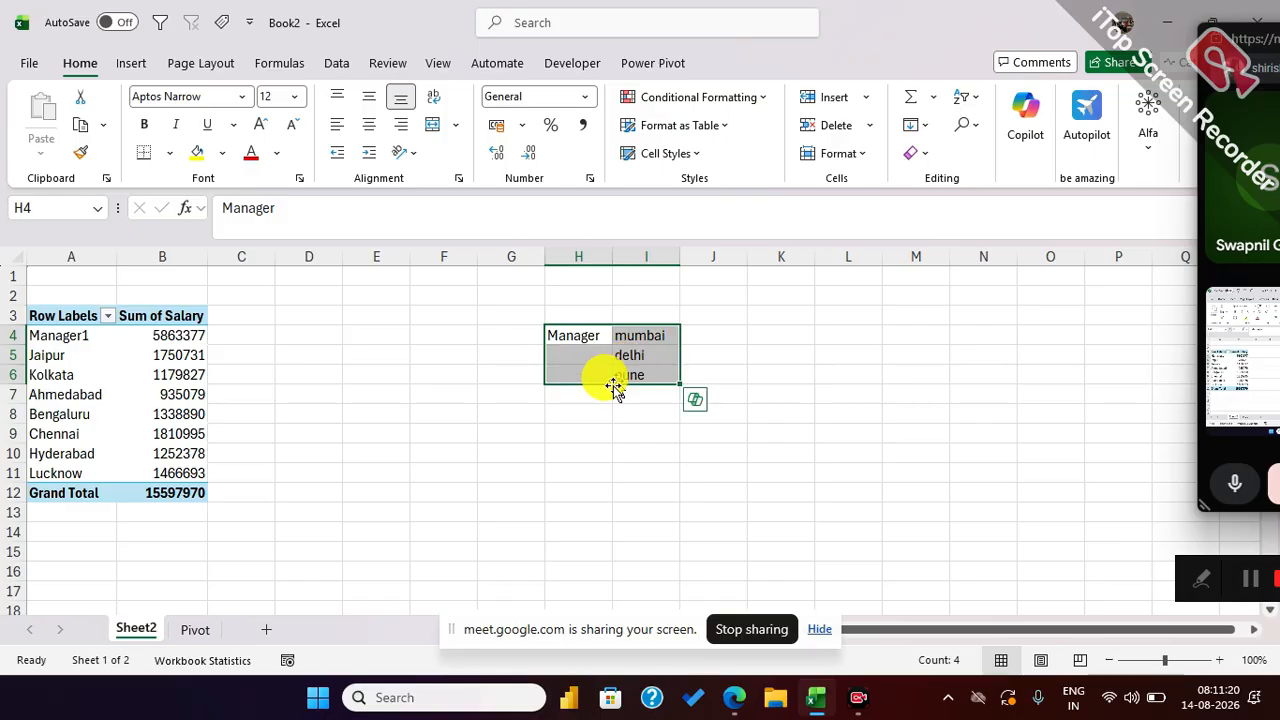
{"action": "left_click", "coordinate": [581, 410]}
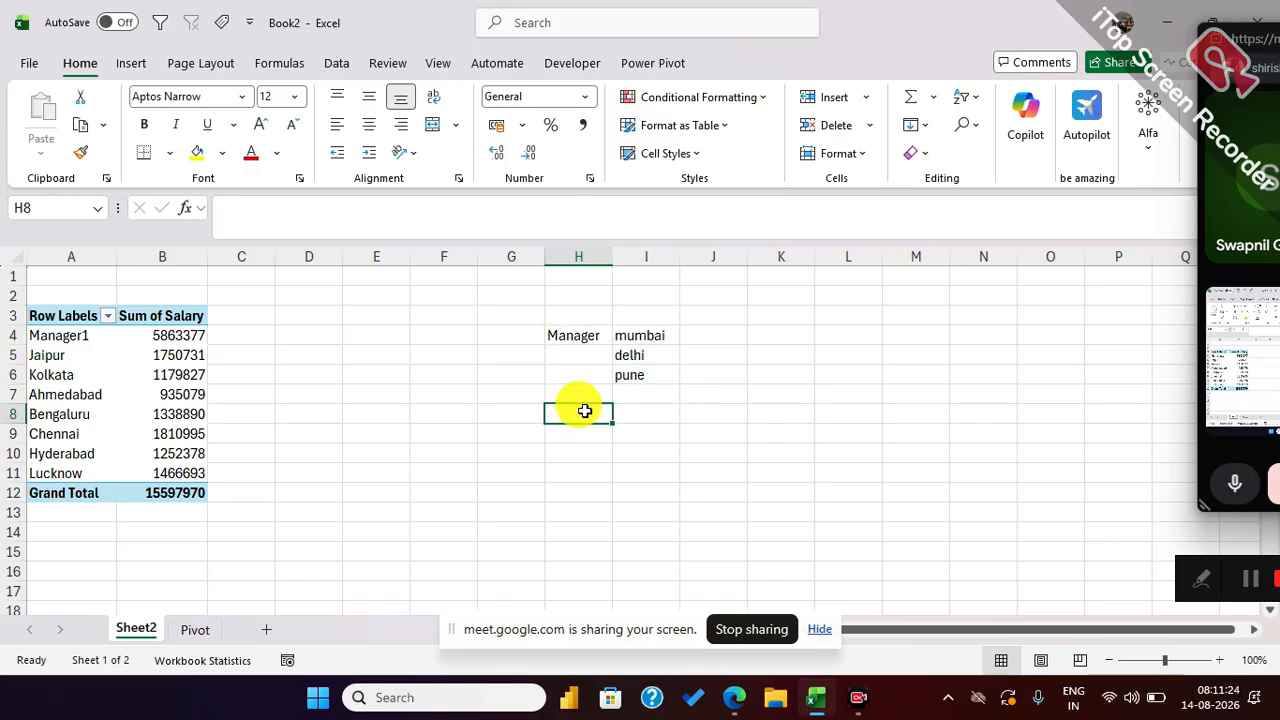
{"action": "type", "text": "Manager"}
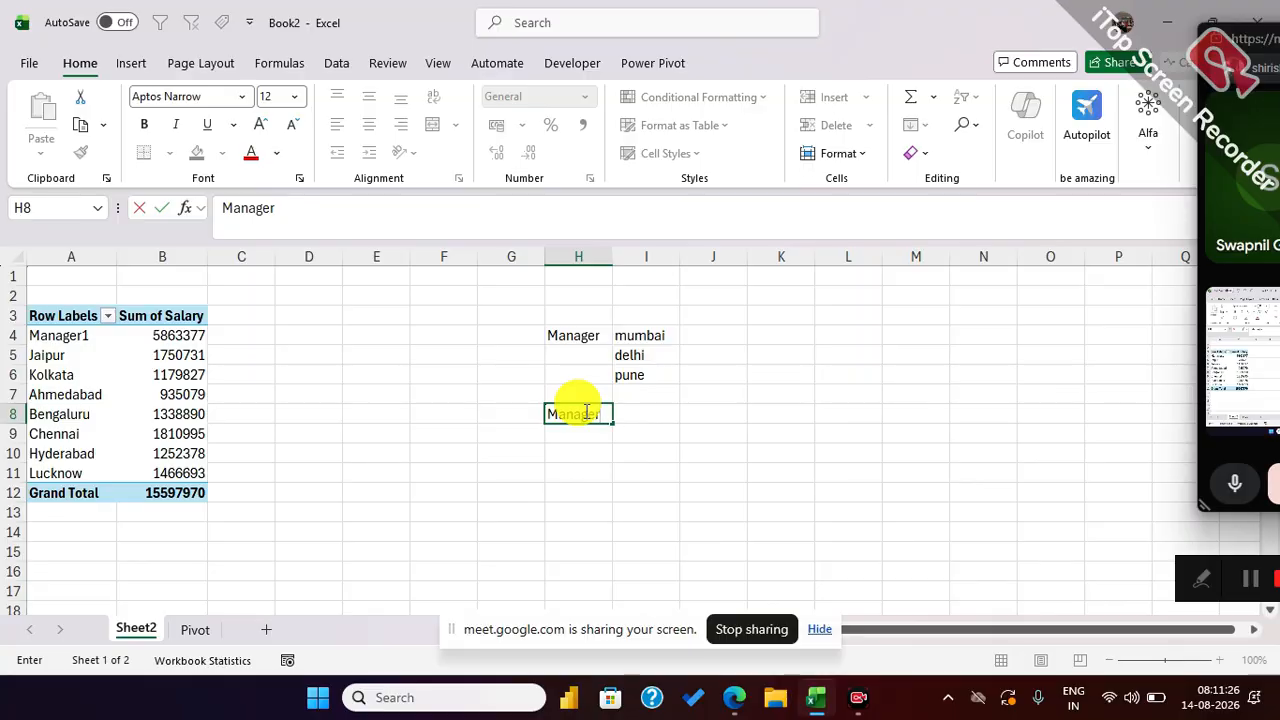
{"action": "type", "text": "2"}
{"action": "key", "text": "Tab"}
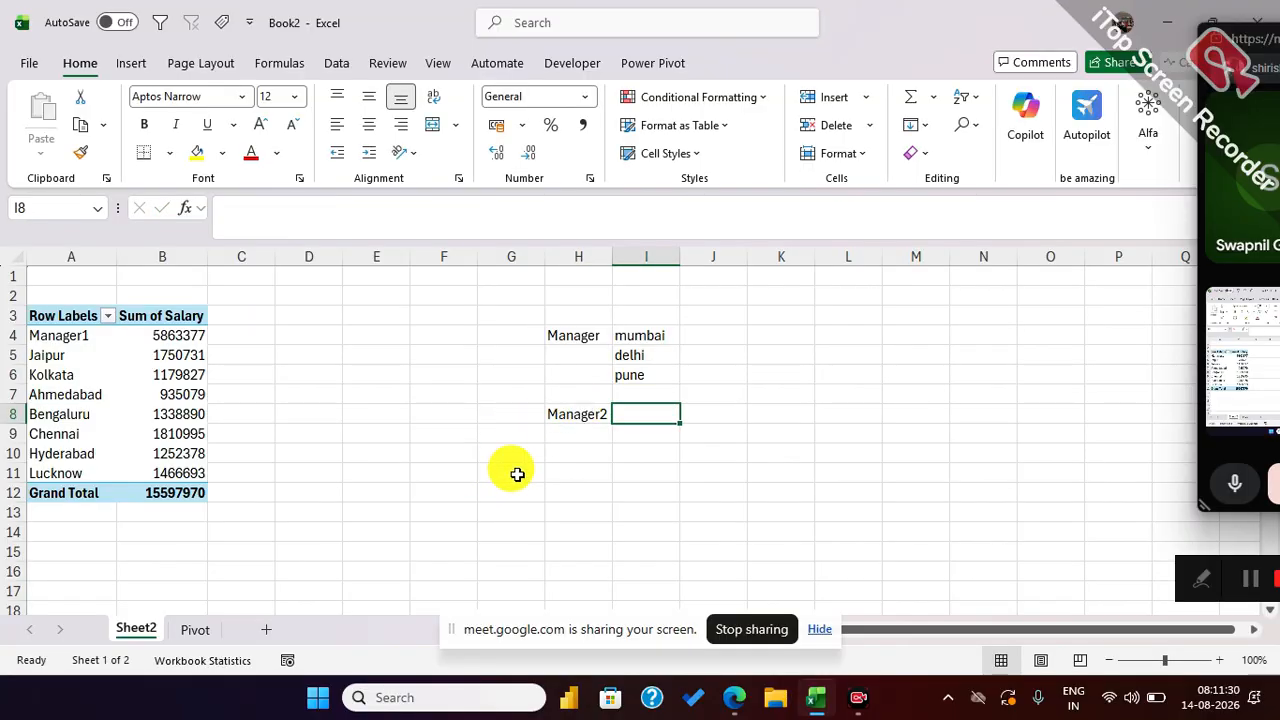
{"action": "type", "text": "kolkata"}
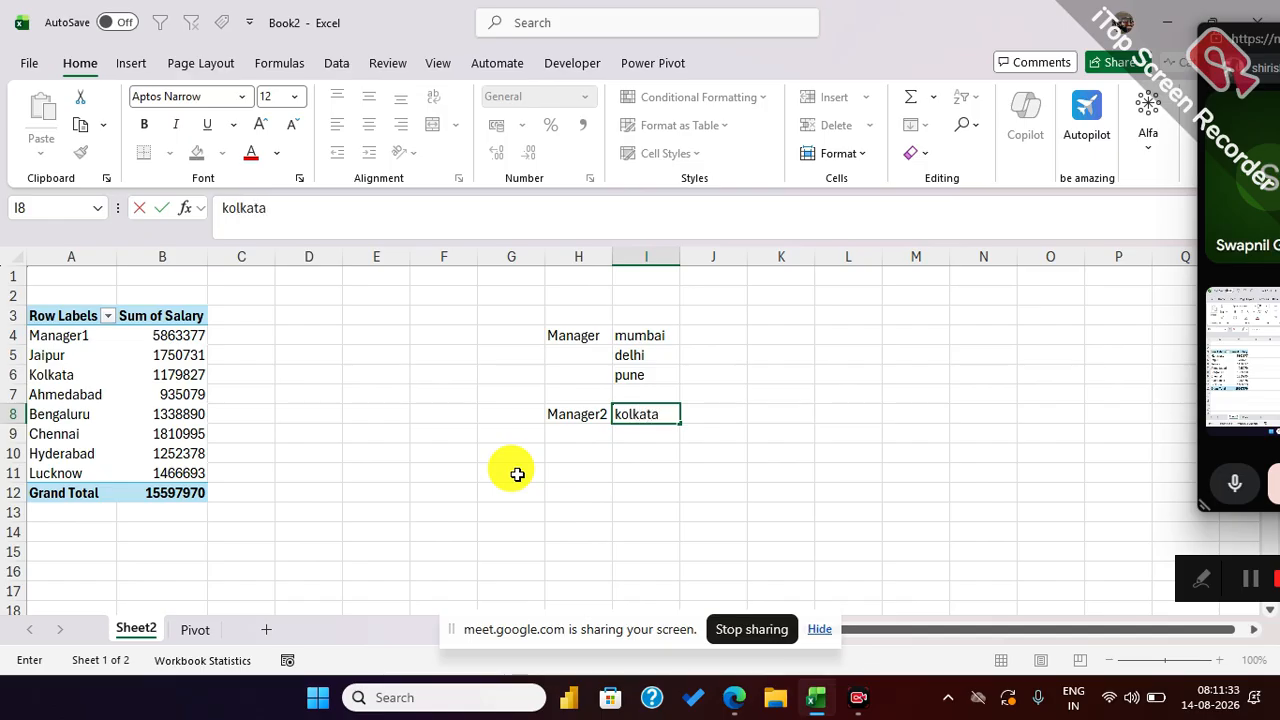
Step: Enter chennai and luchnow in cells H9 and H10, and move both entries under kolkata to I9:I10
{"action": "key", "text": "Return"}
{"action": "type", "text": "chennai"}
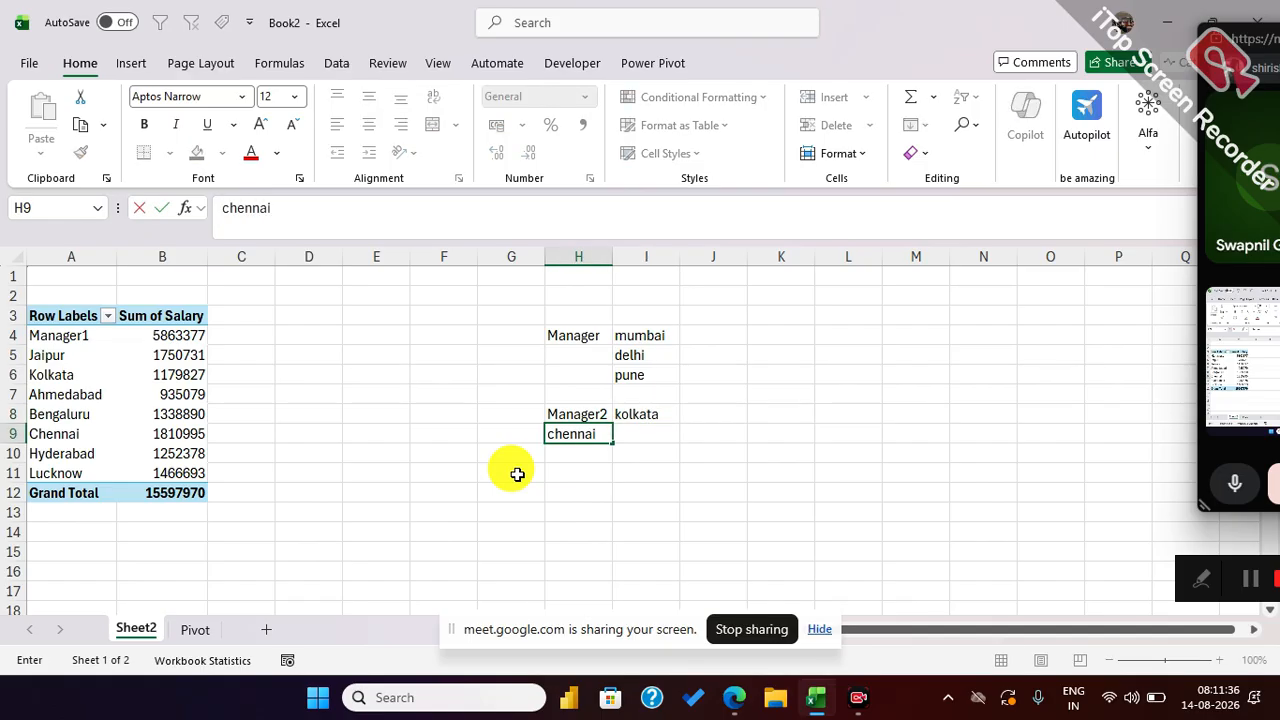
{"action": "key", "text": "Return"}
{"action": "type", "text": "luchnow"}
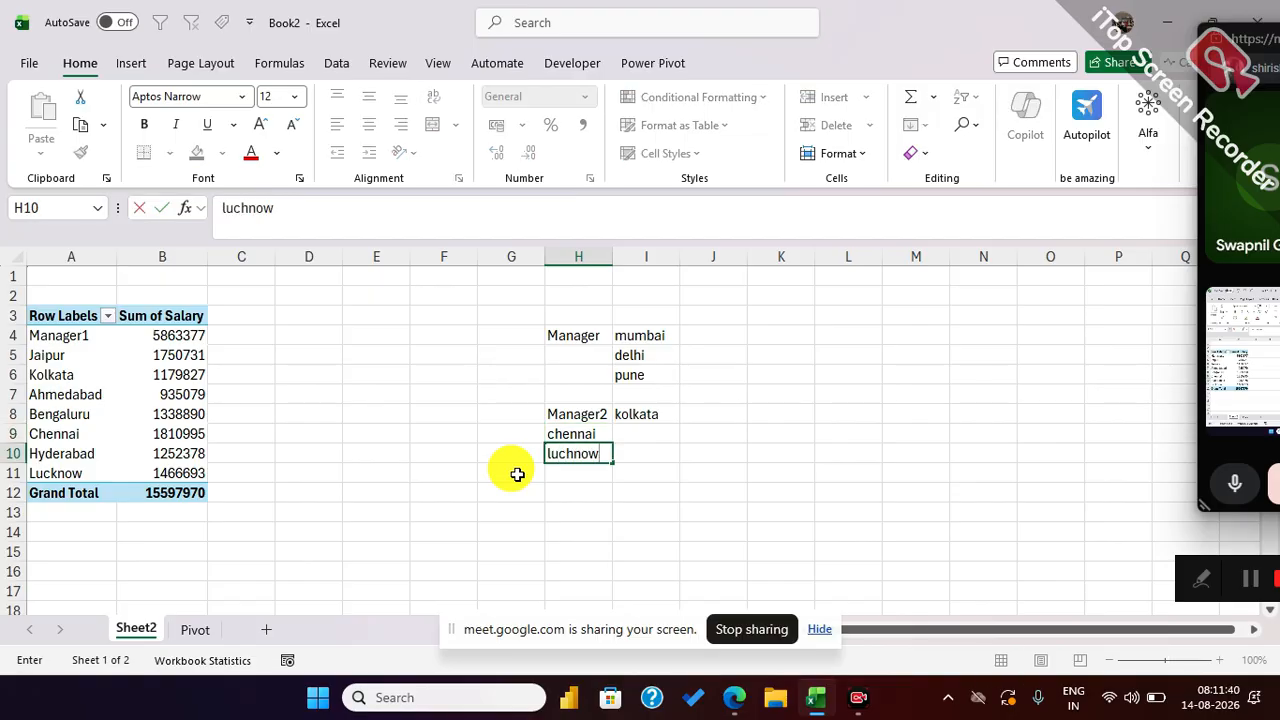
{"action": "left_click", "coordinate": [551, 525]}
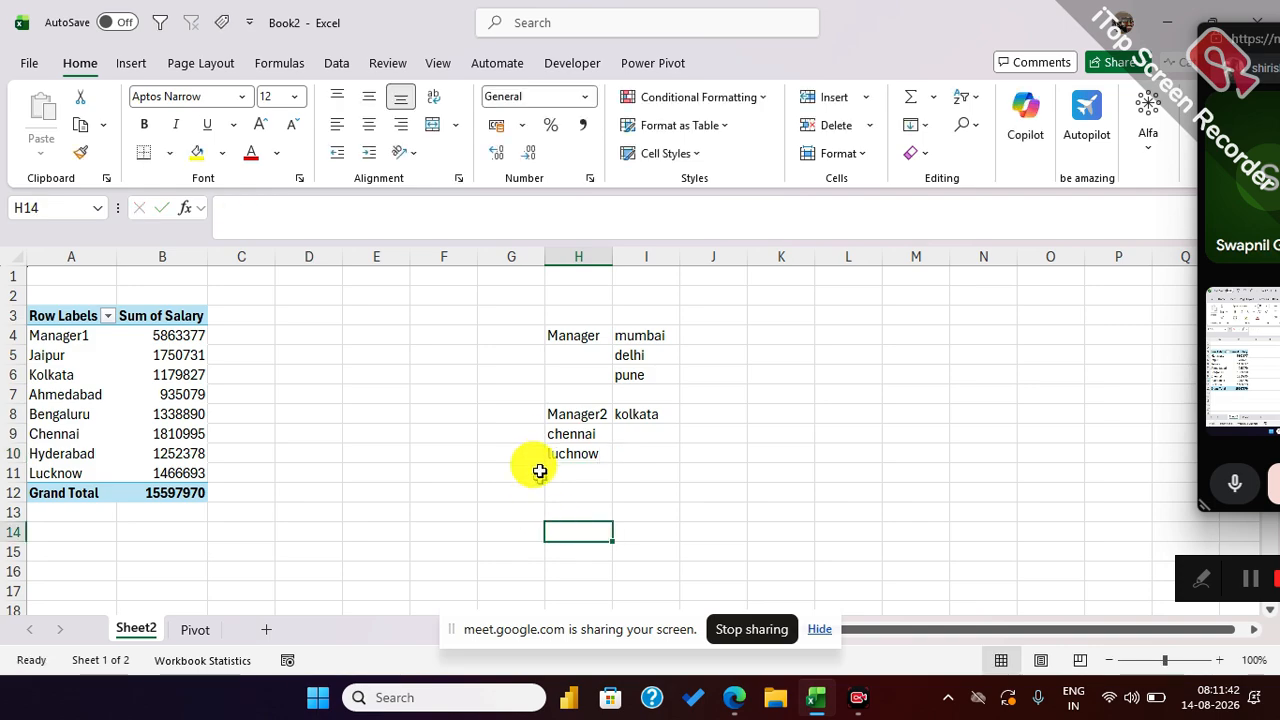
{"action": "left_click_drag", "start_coordinate": [554, 434], "coordinate": [645, 444]}
{"action": "left_click", "coordinate": [608, 433]}
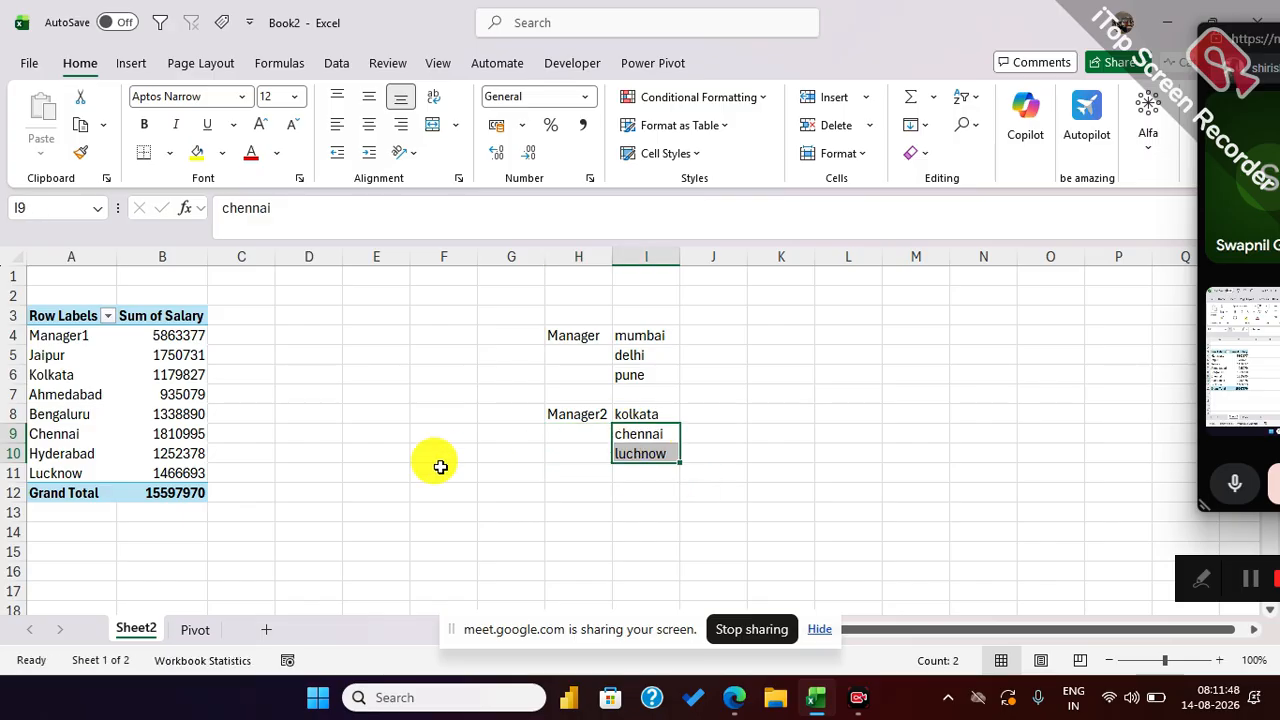
Step: Move Chennai to the end of the PivotTable's row labels
{"action": "left_click", "coordinate": [62, 433]}
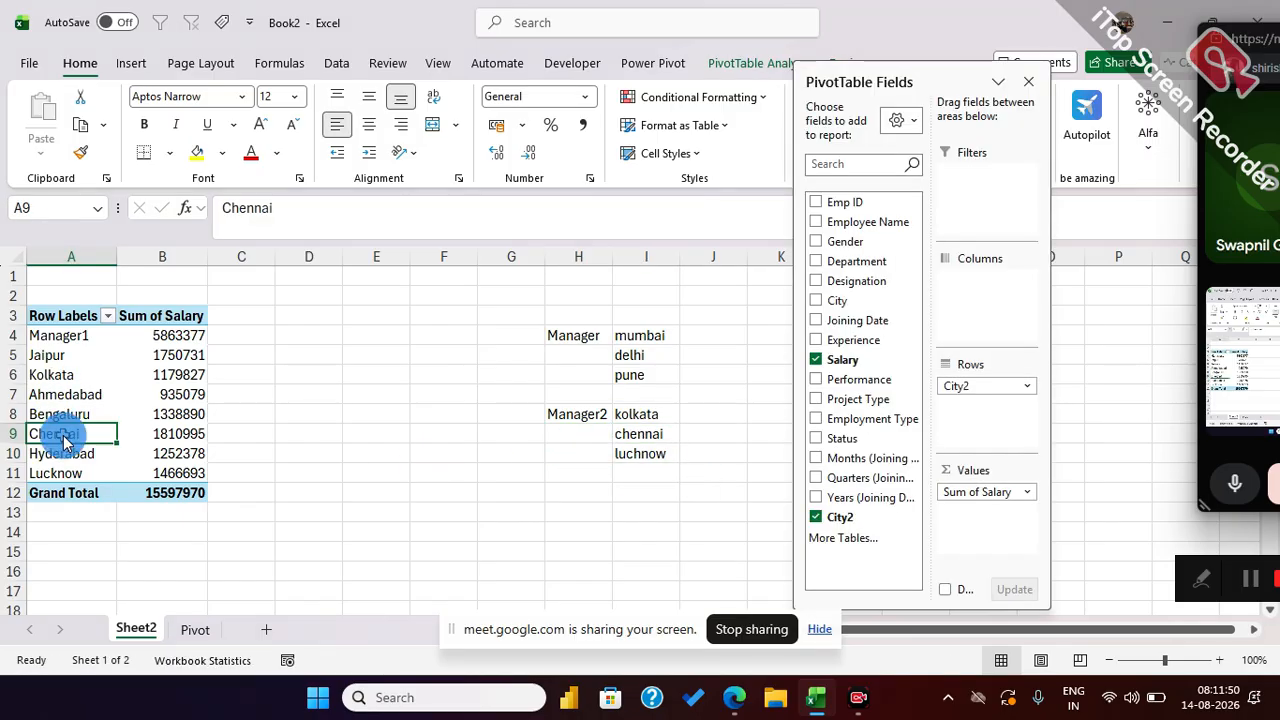
{"action": "right_click", "coordinate": [62, 433]}
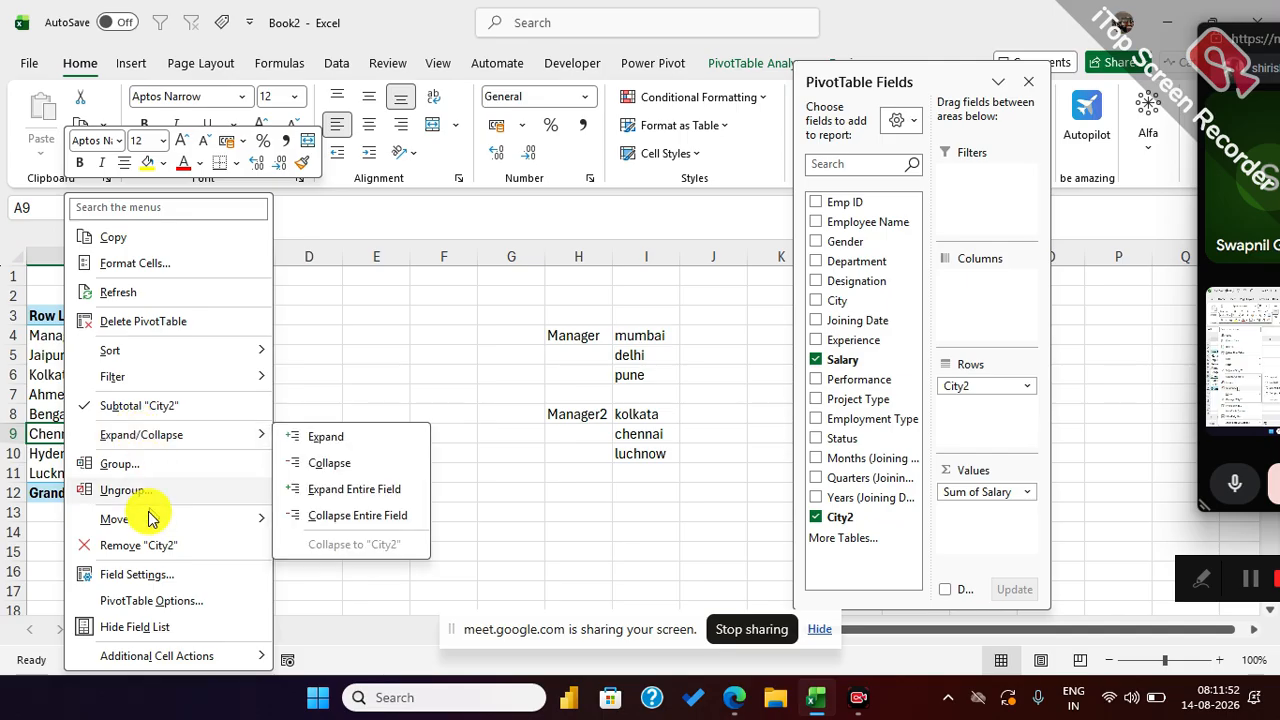
{"action": "mouse_move", "coordinate": [143, 521]}
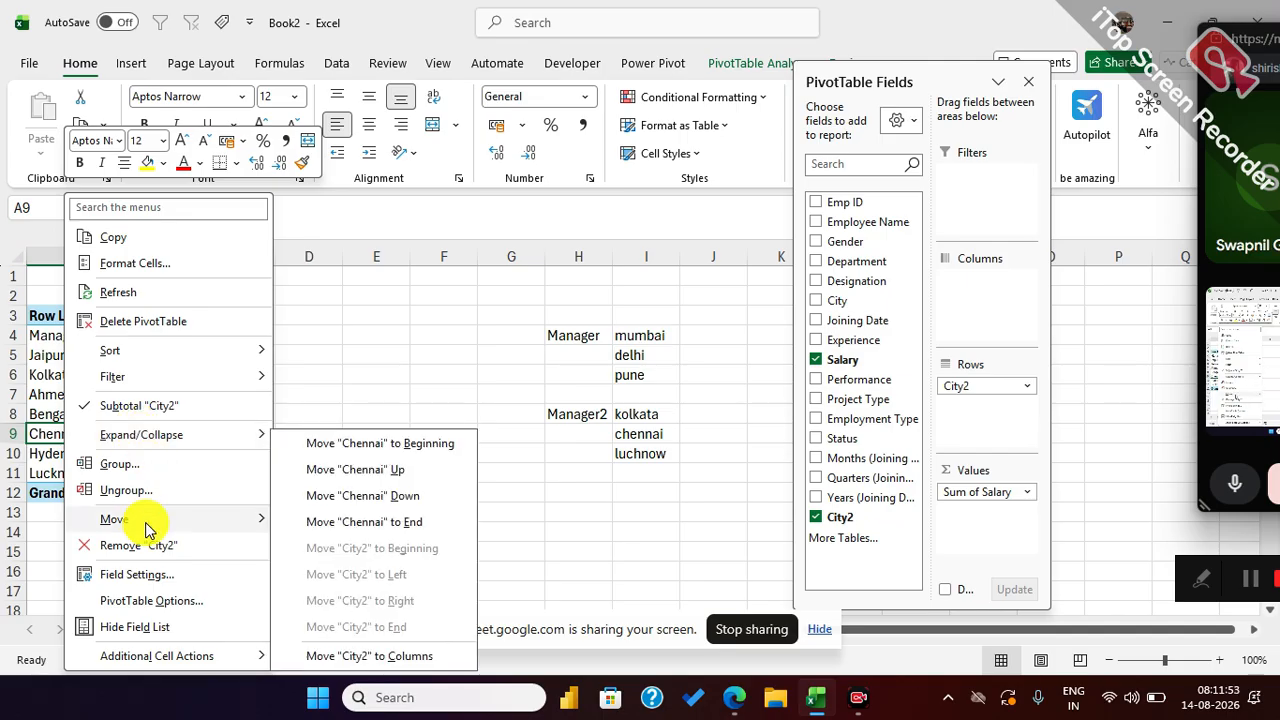
{"action": "left_click", "coordinate": [391, 522]}
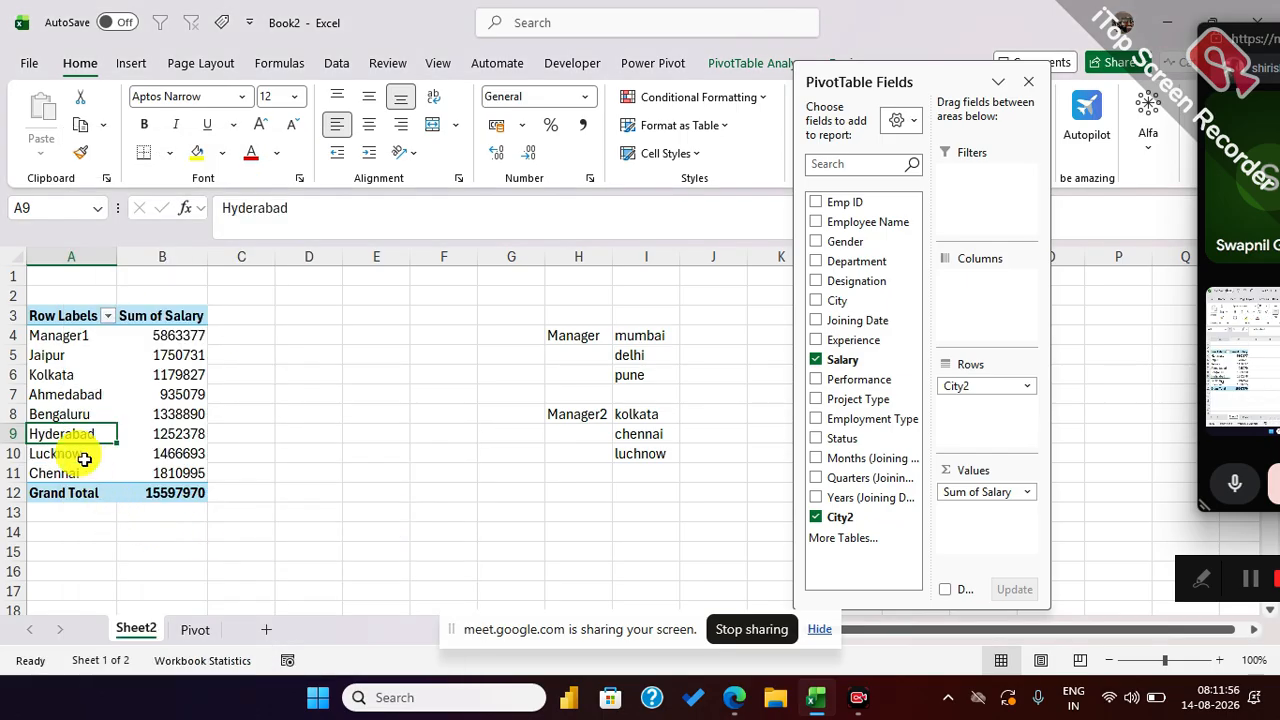
Step: Move Kolkata to the end of the PivotTable's row labels, after Chennai
{"action": "left_click", "coordinate": [66, 374]}
{"action": "right_click", "coordinate": [66, 374]}
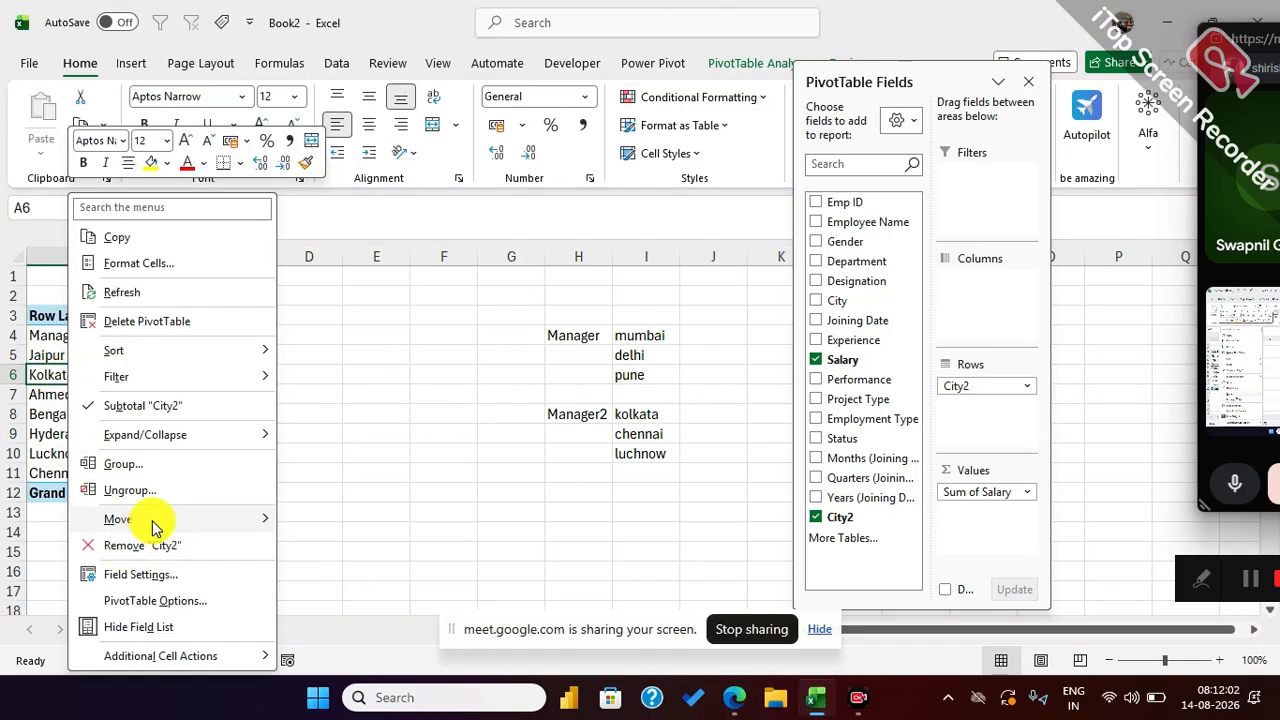
{"action": "mouse_move", "coordinate": [149, 521]}
{"action": "left_click", "coordinate": [390, 522]}
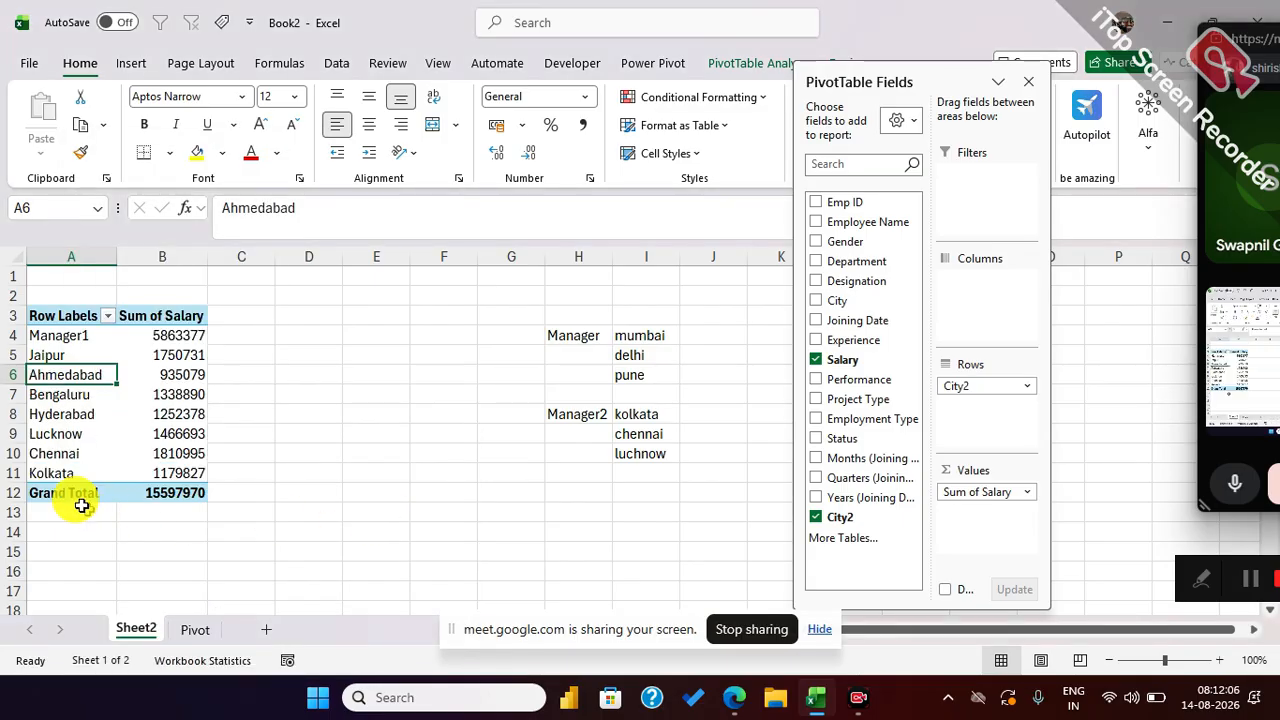
Step: Group the Lucknow, Chennai and Kolkata rows of the PivotTable
{"action": "left_click", "coordinate": [66, 437]}
{"action": "left_click_drag", "start_coordinate": [66, 440], "coordinate": [151, 463]}
{"action": "right_click", "coordinate": [102, 442]}
{"action": "left_click", "coordinate": [144, 459]}
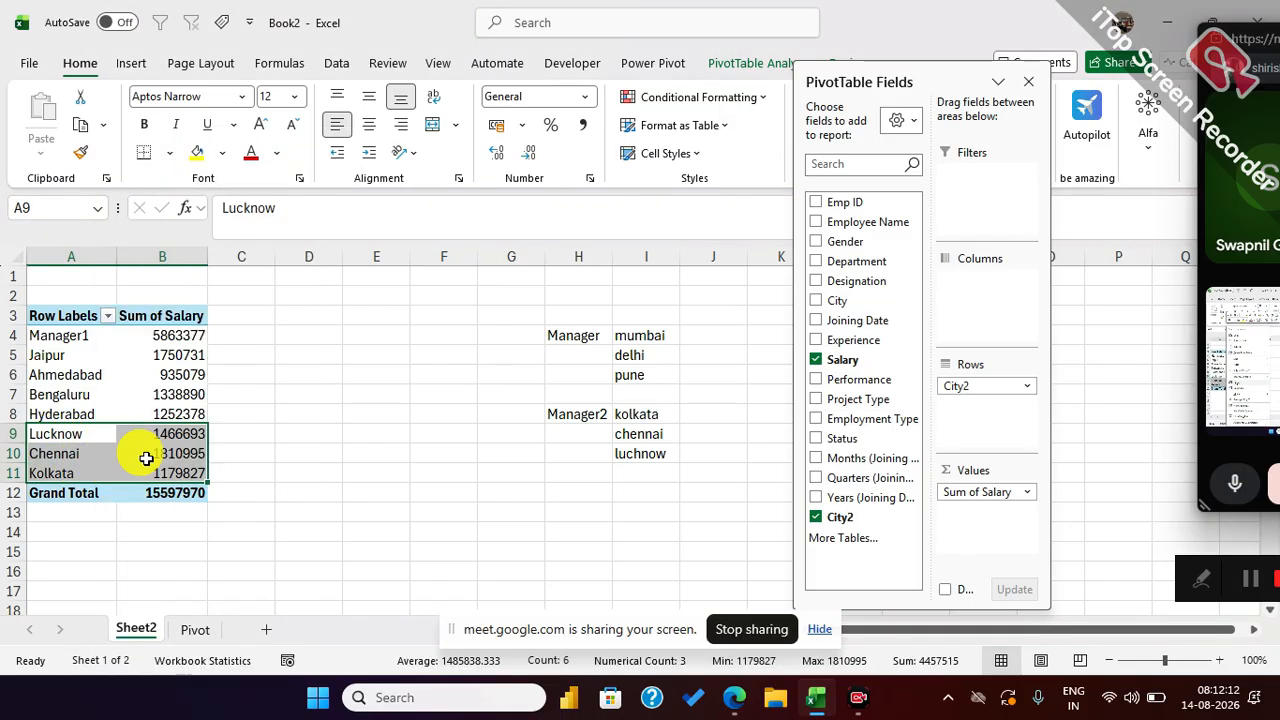
Step: Rename the Group2 row label in cell A9 as Manager2
{"action": "left_click", "coordinate": [86, 431]}
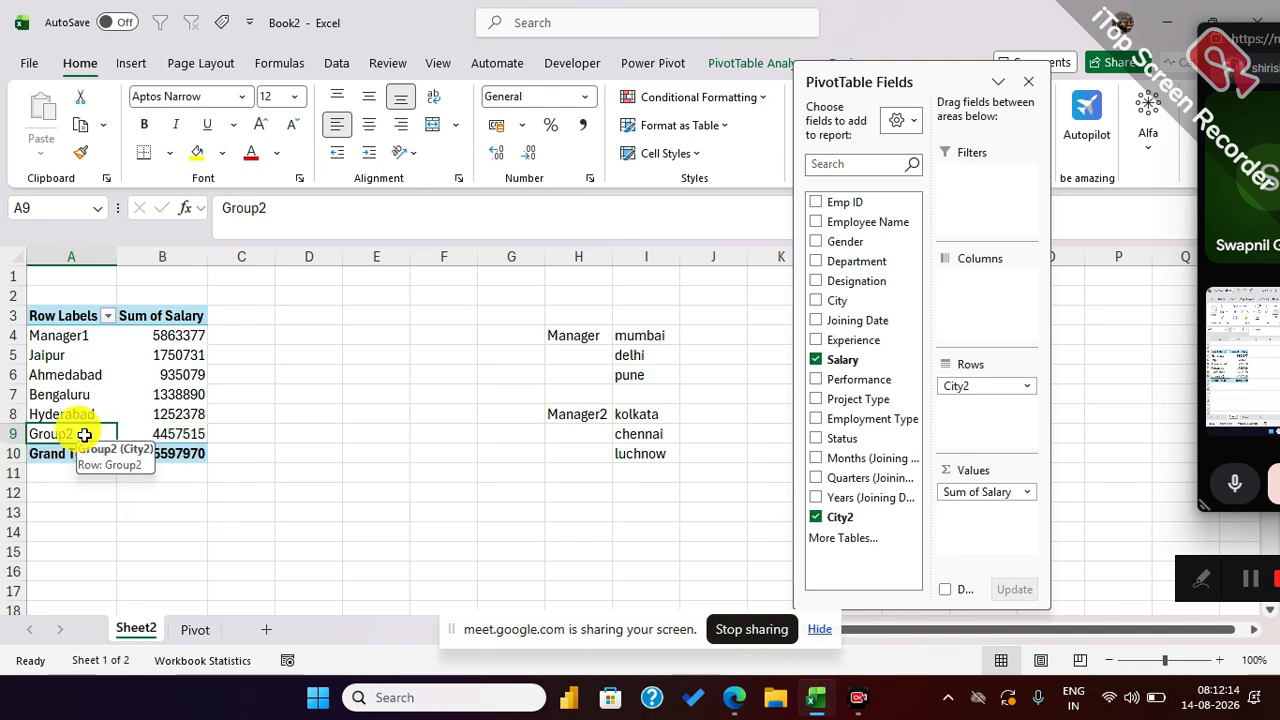
{"action": "double_click", "coordinate": [241, 207]}
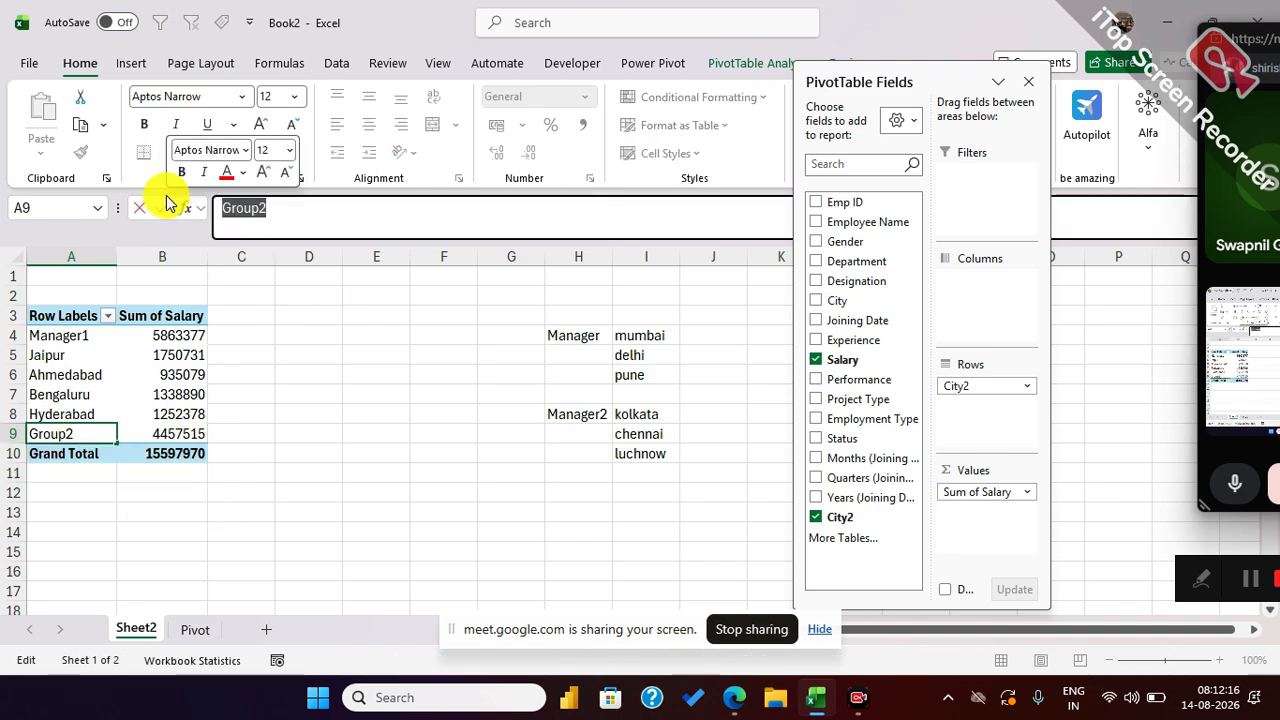
{"action": "type", "text": "Man"}
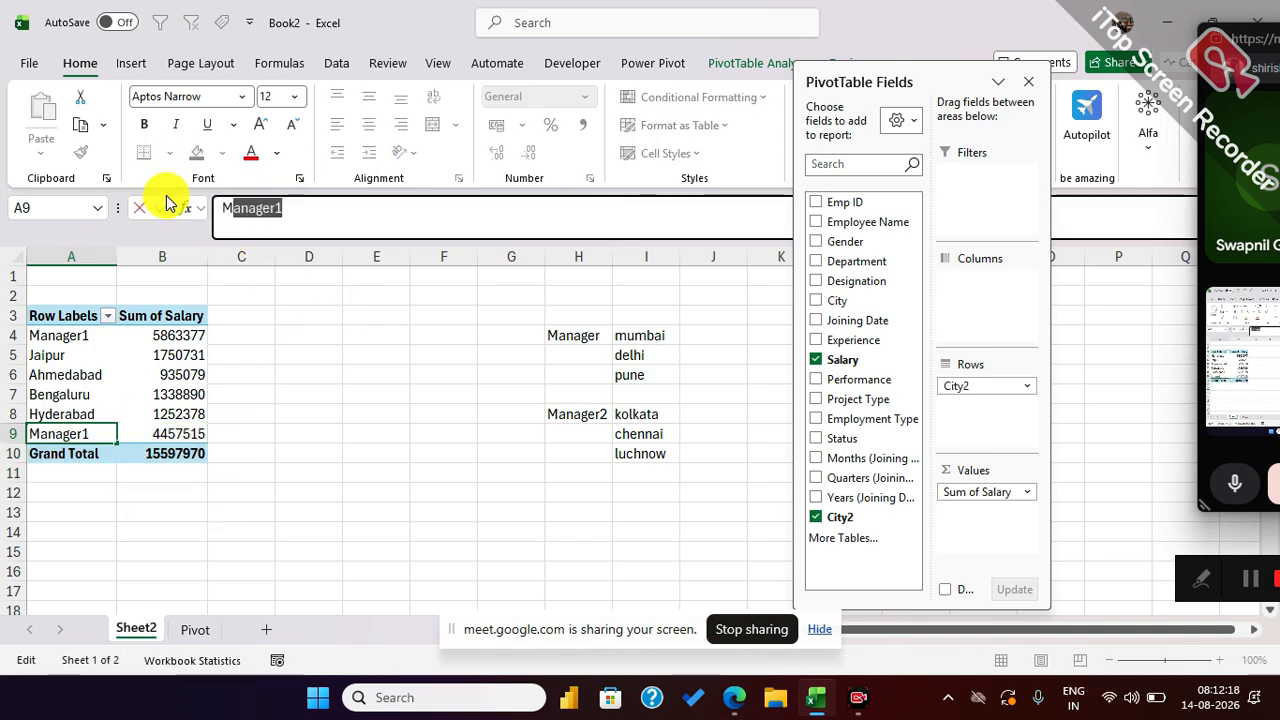
{"action": "type", "text": "ager2"}
{"action": "key", "text": "Return"}
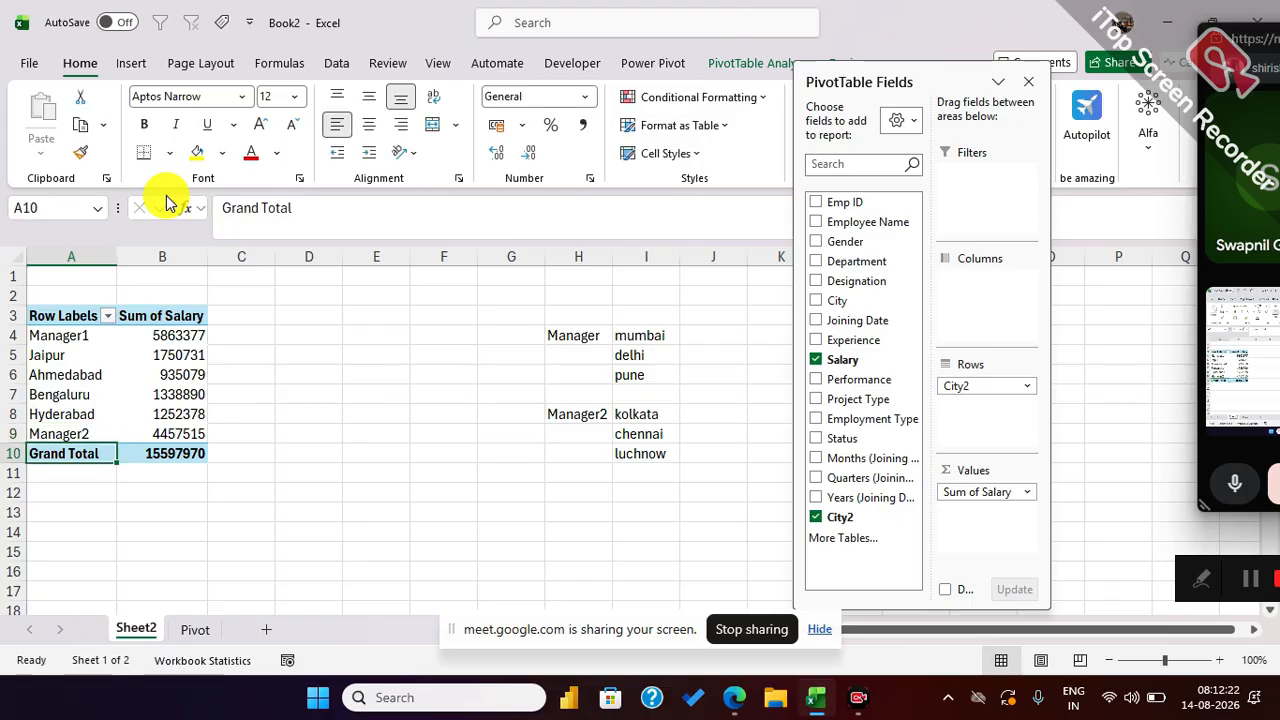
Step: Group the remaining Jaipur, Ahmedabad, Bengaluru and Hyderabad rows of the PivotTable
{"action": "left_click_drag", "start_coordinate": [62, 357], "coordinate": [160, 408]}
{"action": "right_click", "coordinate": [89, 362]}
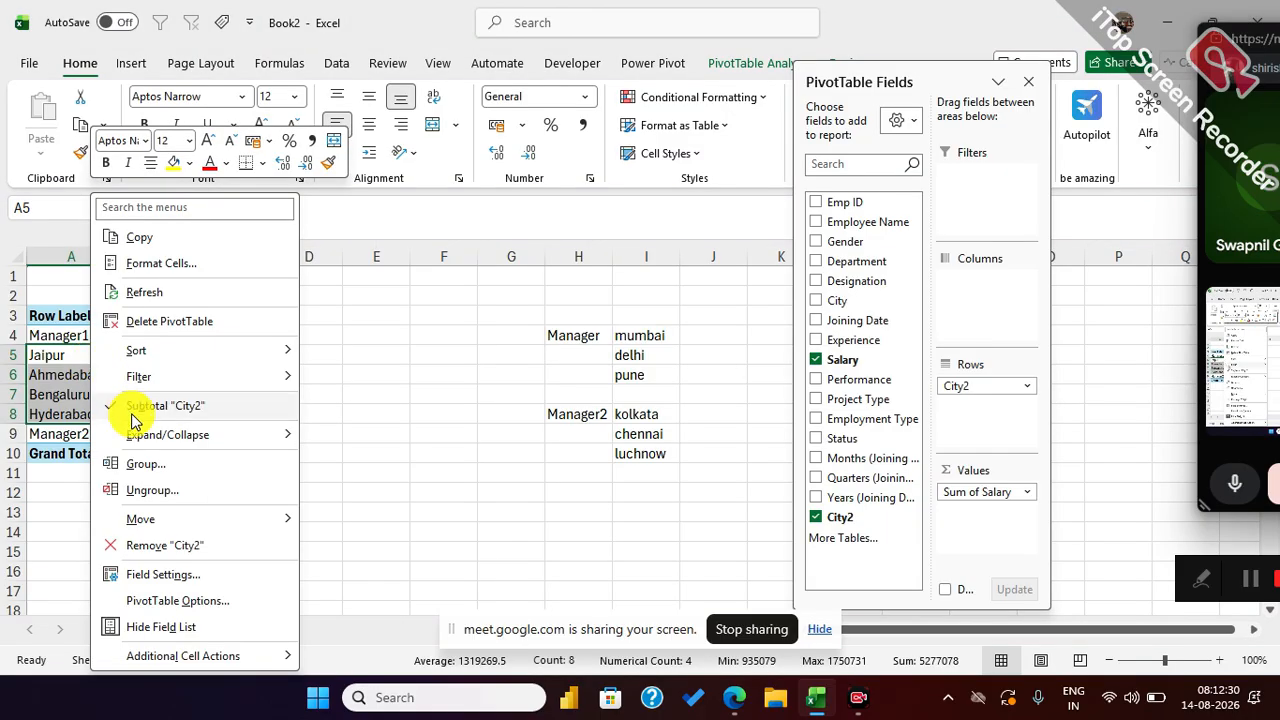
{"action": "left_click", "coordinate": [140, 468]}
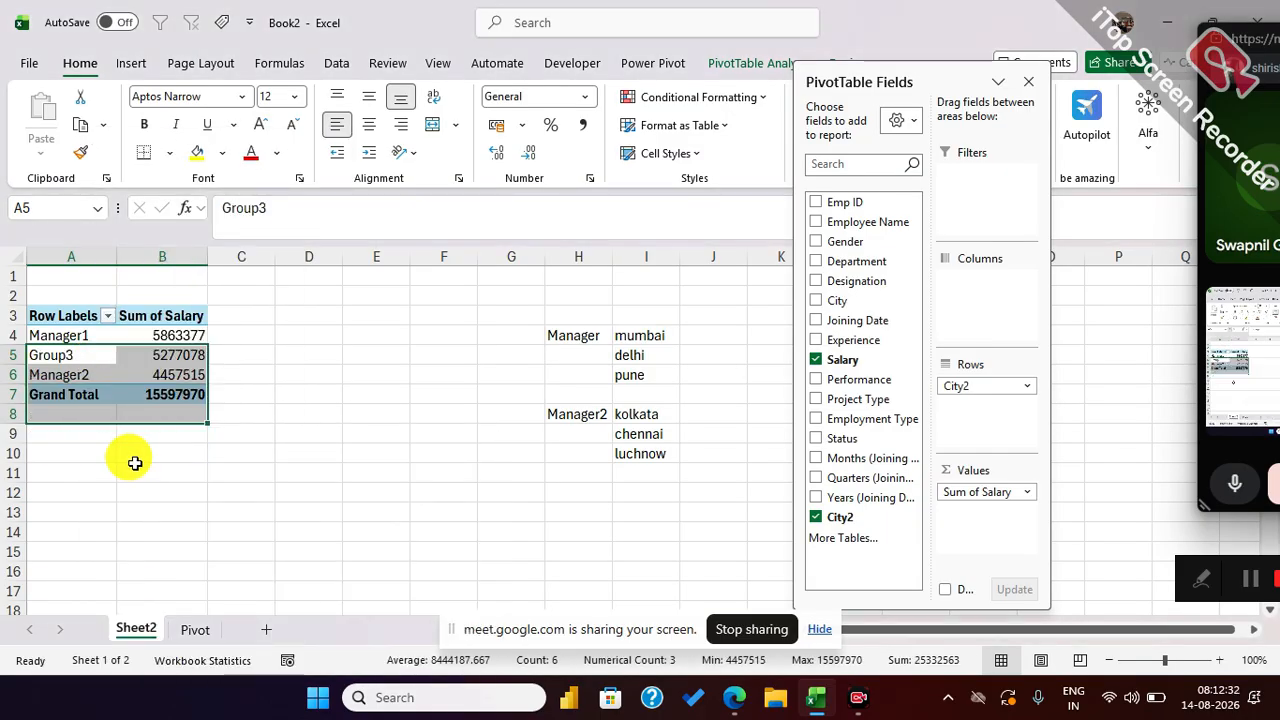
Step: Replace the Group3 row label in cell A5 of the PivotTable with text starting "Mana"
{"action": "double_click", "coordinate": [275, 212]}
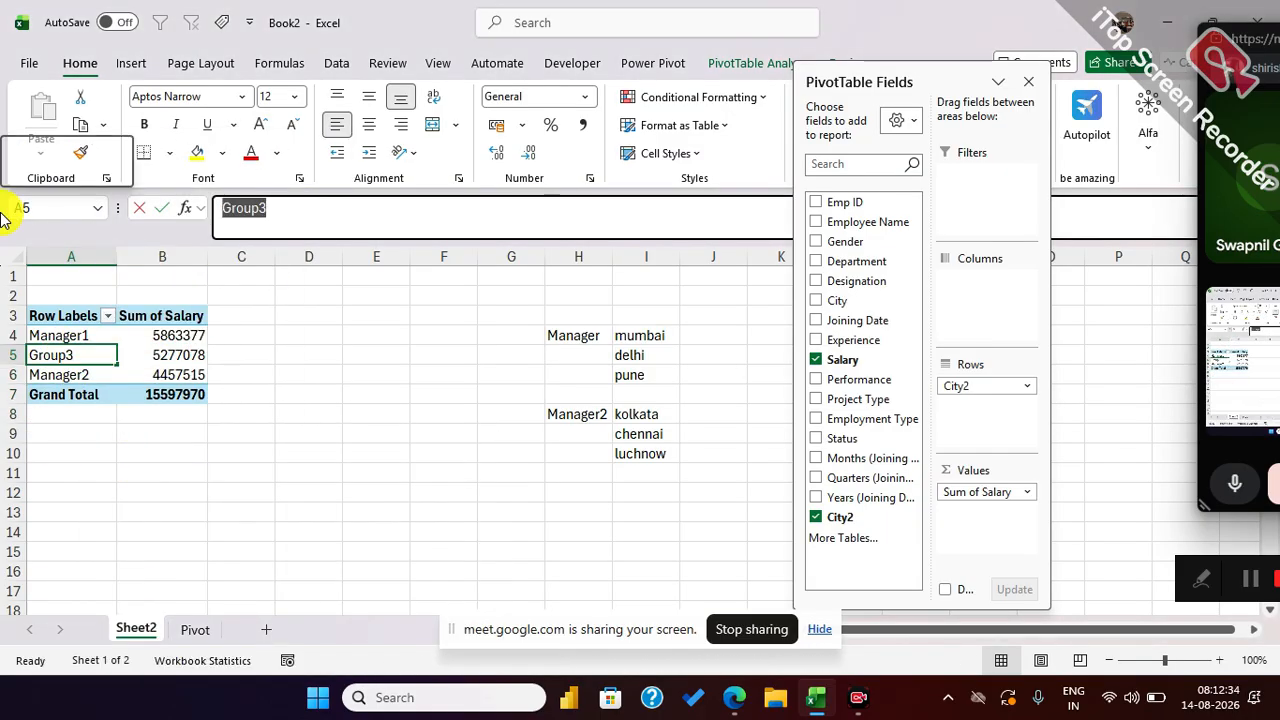
{"action": "type", "text": "Mana"}
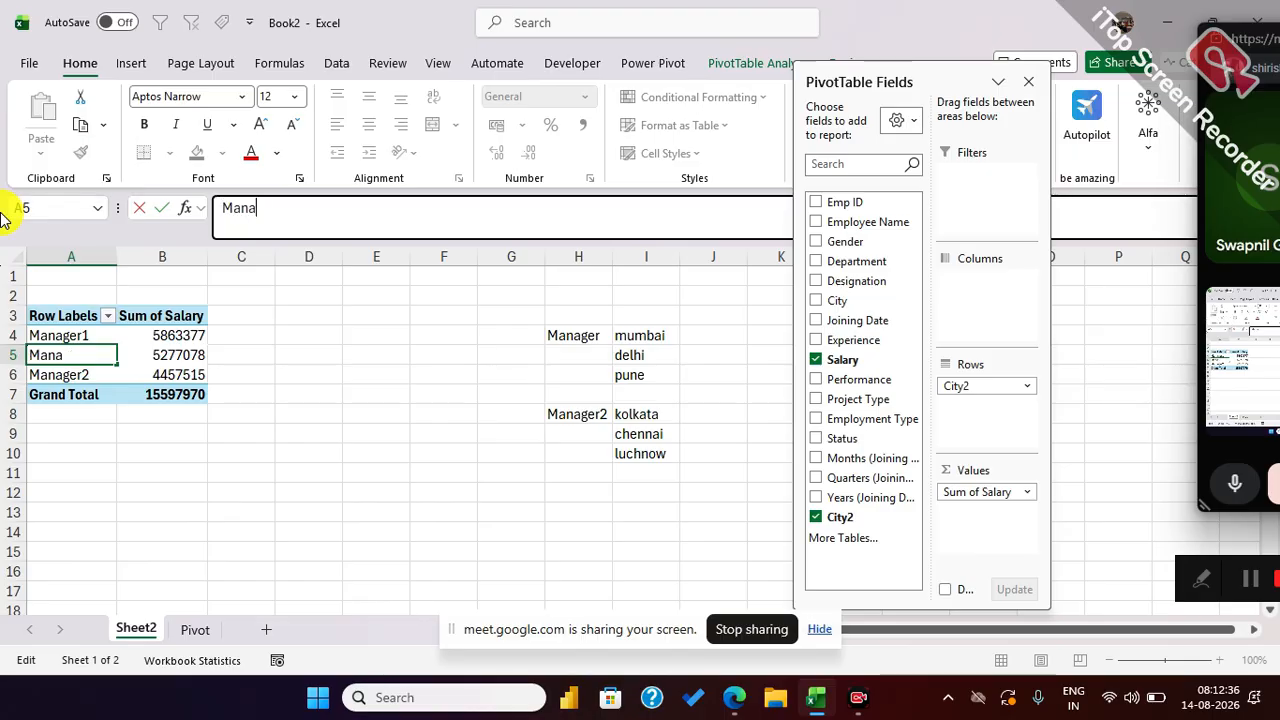
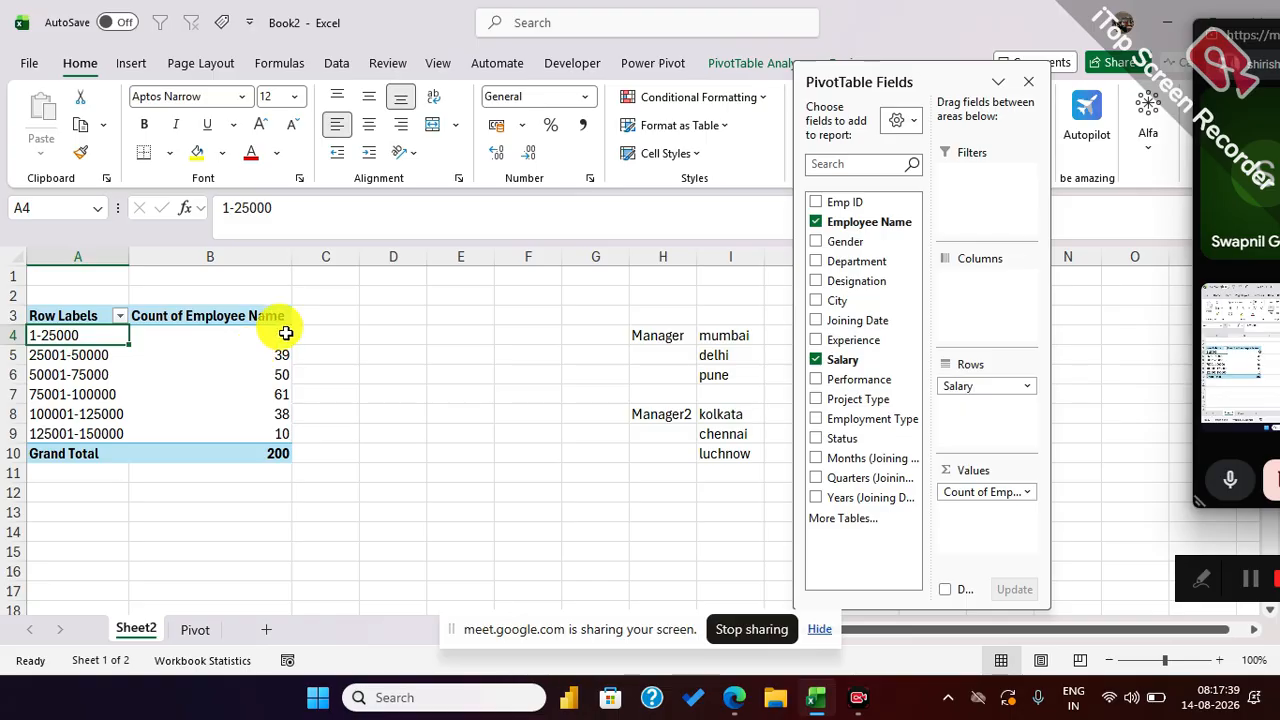
Step: Open the detail records behind the 1-25000 employee count and check the Salary values of the listed employees
{"action": "double_click", "coordinate": [283, 333]}
{"action": "left_click", "coordinate": [253, 423]}
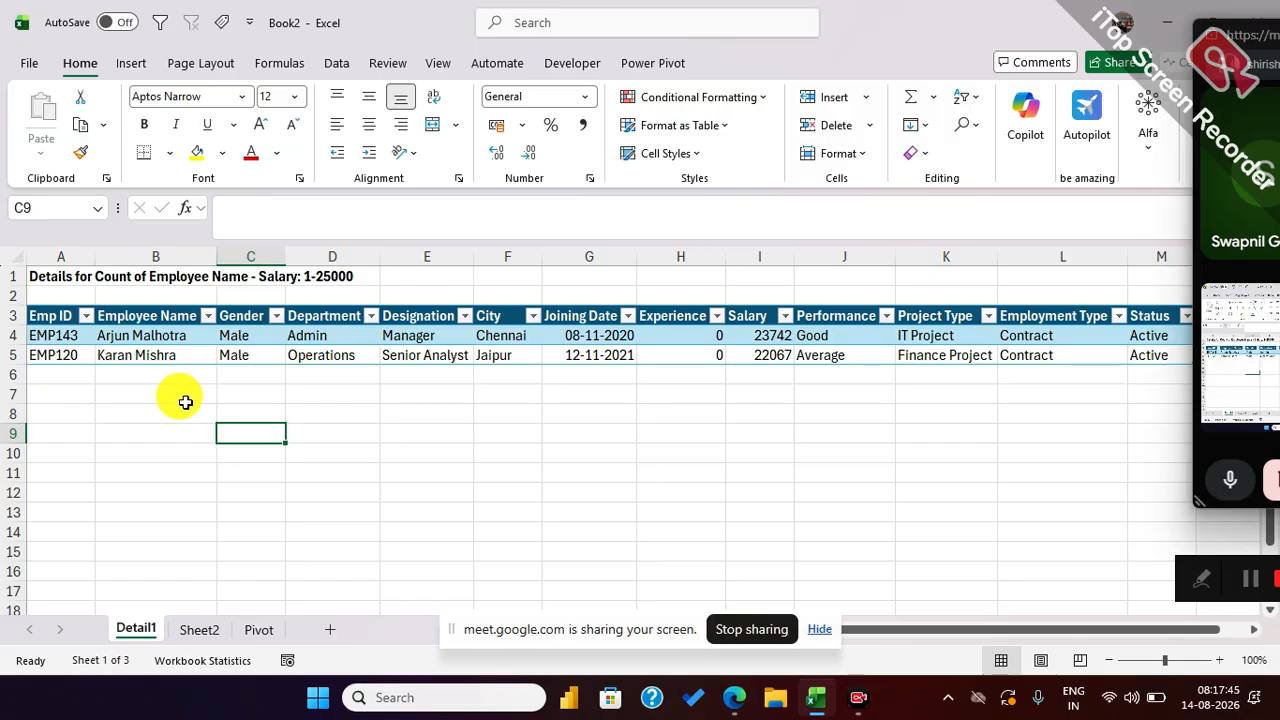
{"action": "left_click", "coordinate": [747, 334]}
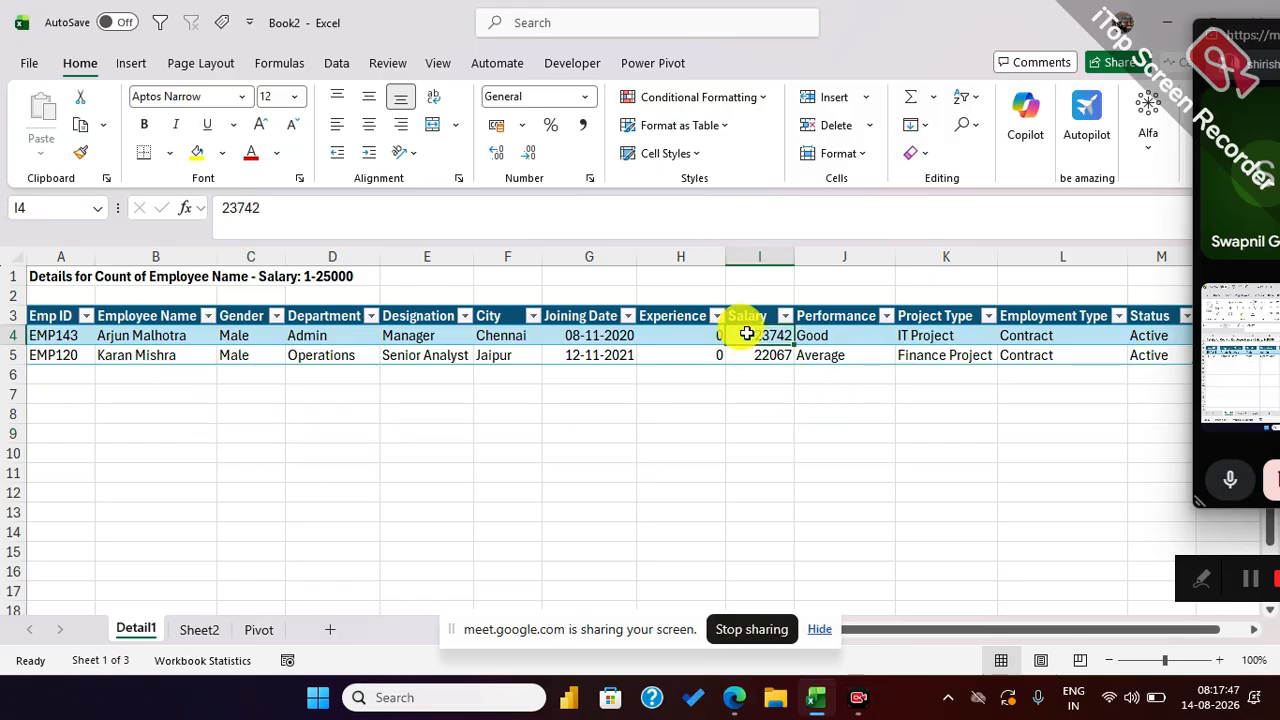
{"action": "left_click_drag", "start_coordinate": [747, 334], "coordinate": [750, 352]}
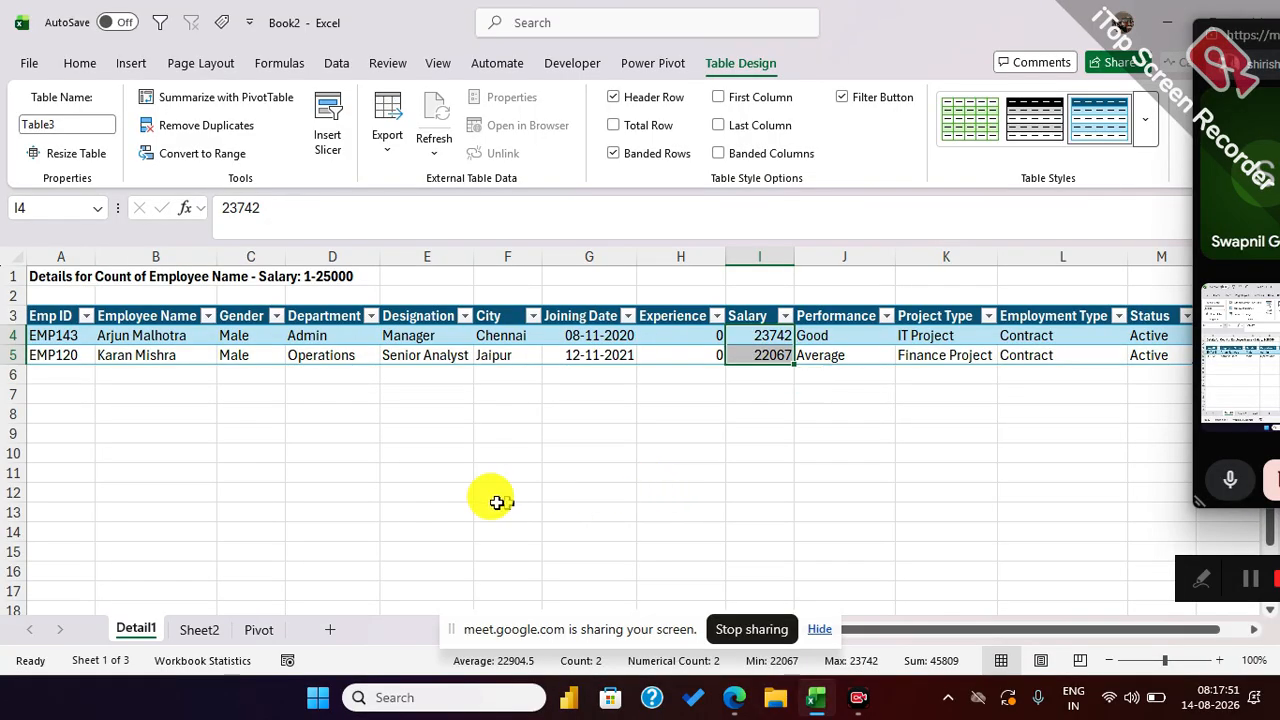
Step: Delete the Detail1 sheet holding the records of the 1-25000 salary band
{"action": "right_click", "coordinate": [153, 622]}
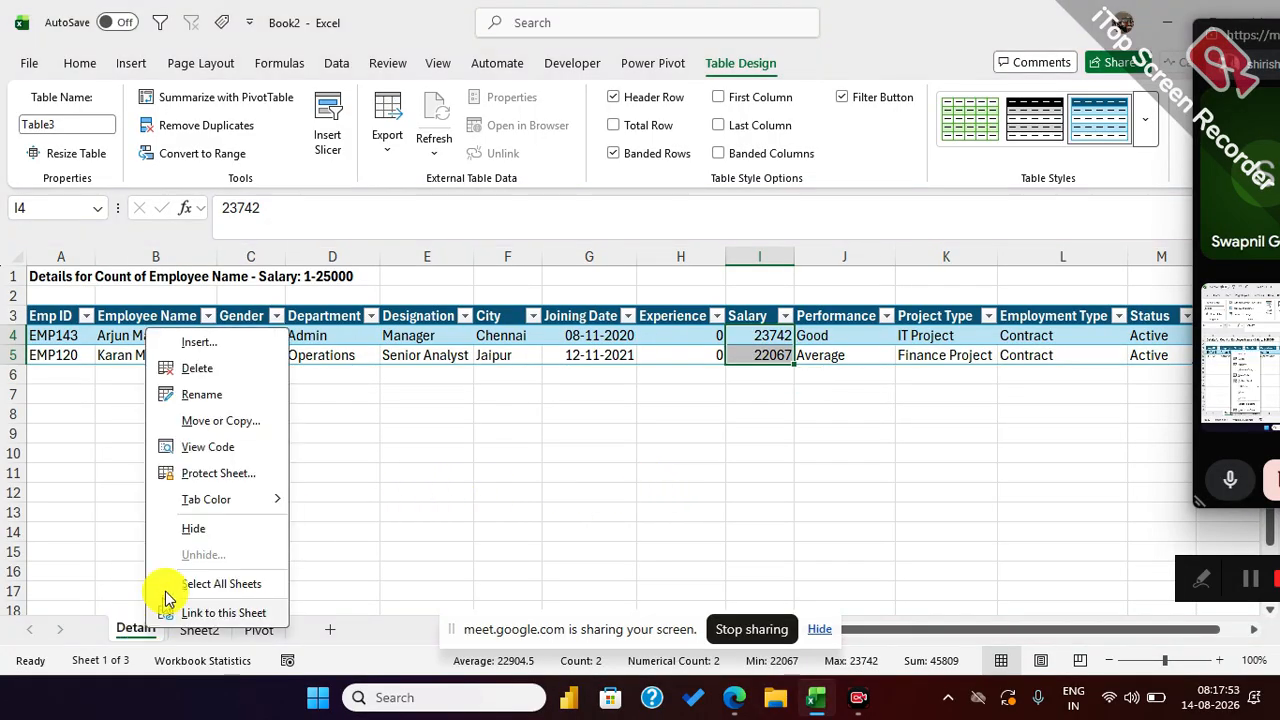
{"action": "left_click", "coordinate": [200, 372]}
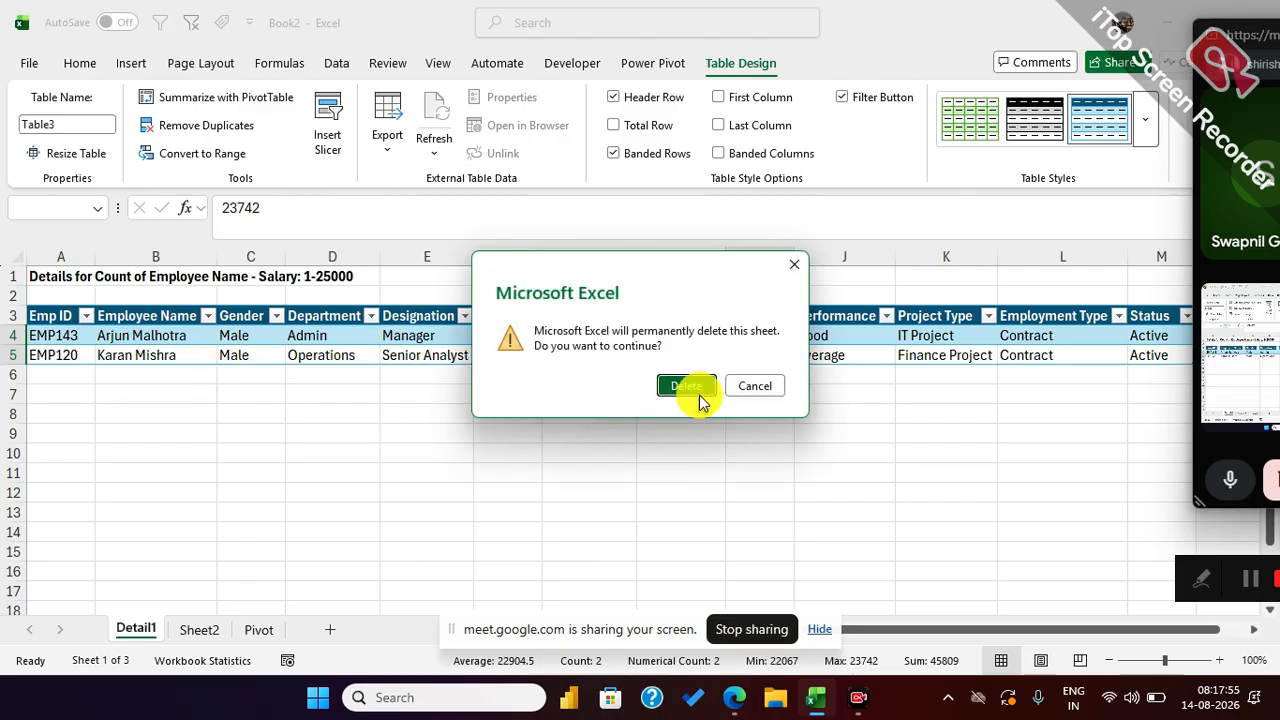
{"action": "left_click", "coordinate": [693, 383]}
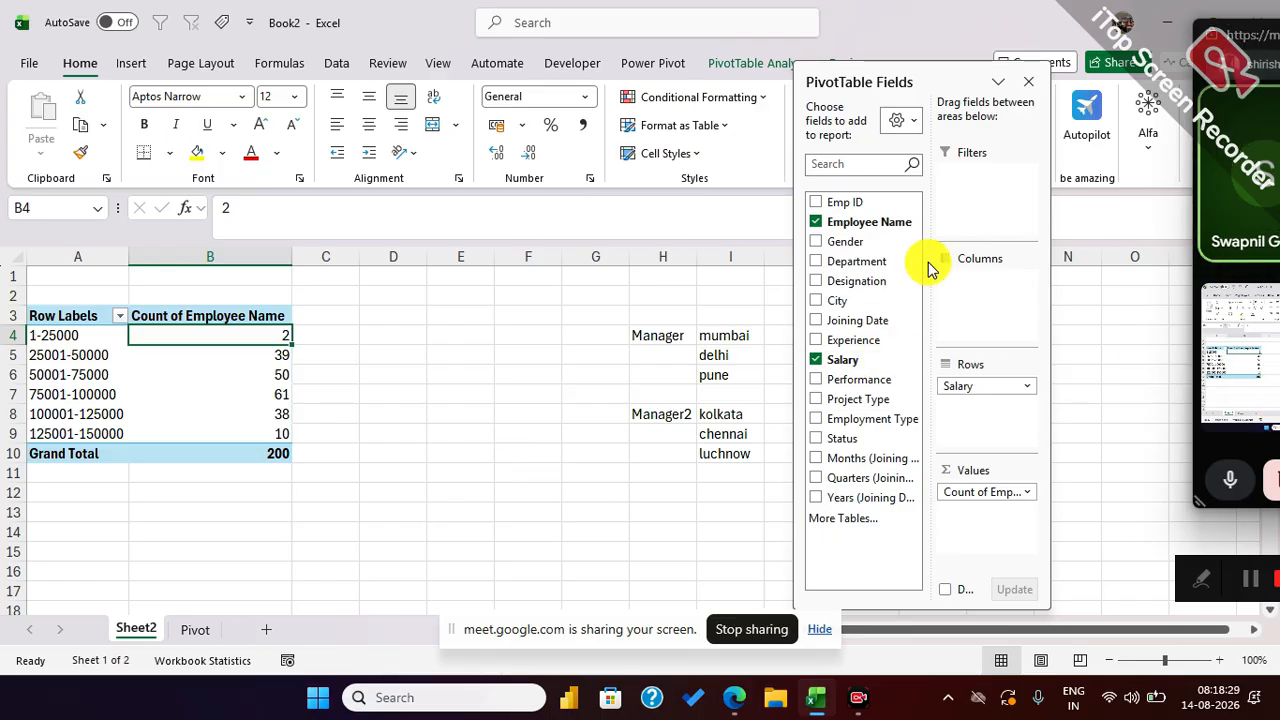
Step: Add Employee Name below Salary in the PivotTable's row fields and show the report in Tabular Form
{"action": "left_click_drag", "start_coordinate": [880, 225], "coordinate": [978, 418]}
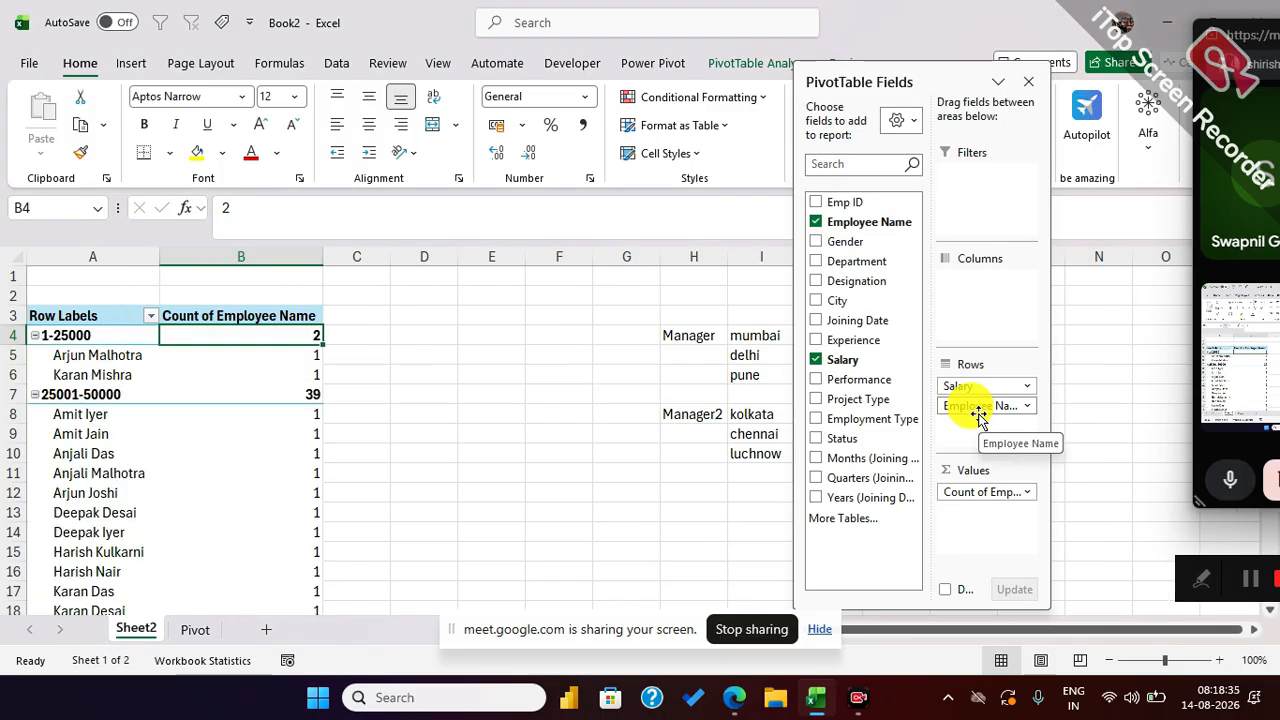
{"action": "left_click_drag", "start_coordinate": [920, 82], "coordinate": [918, 112]}
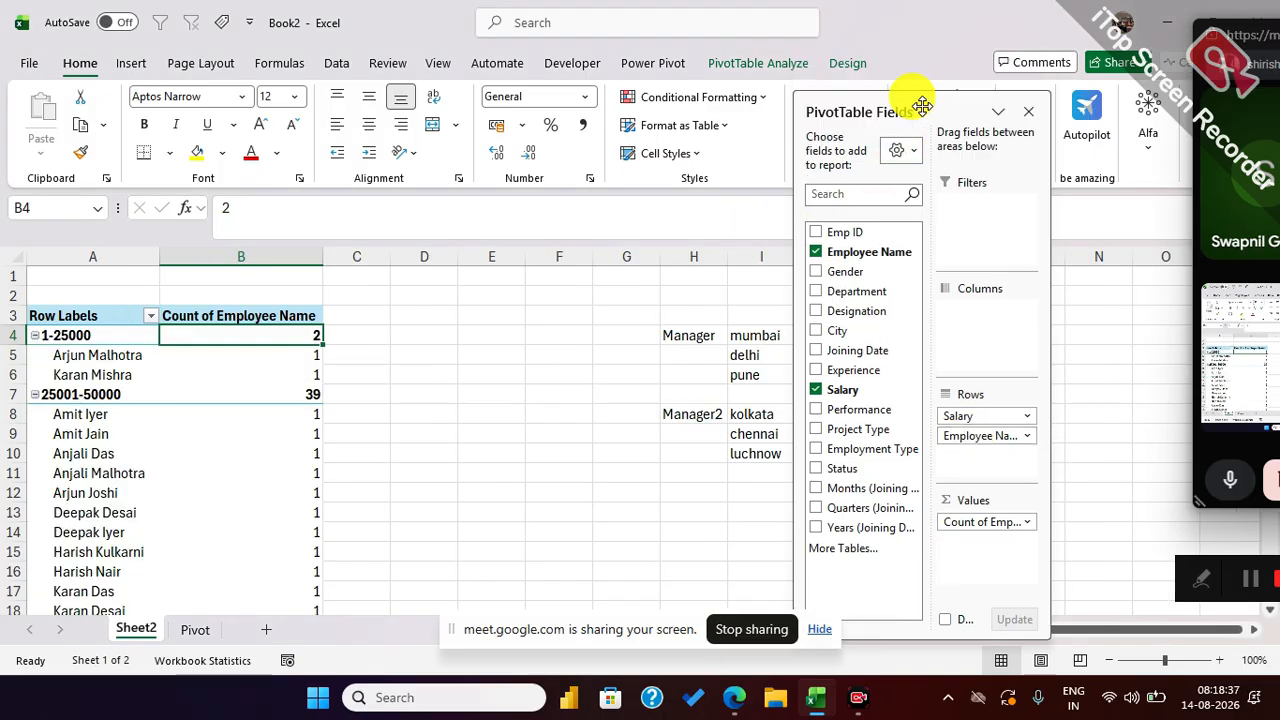
{"action": "left_click", "coordinate": [864, 62]}
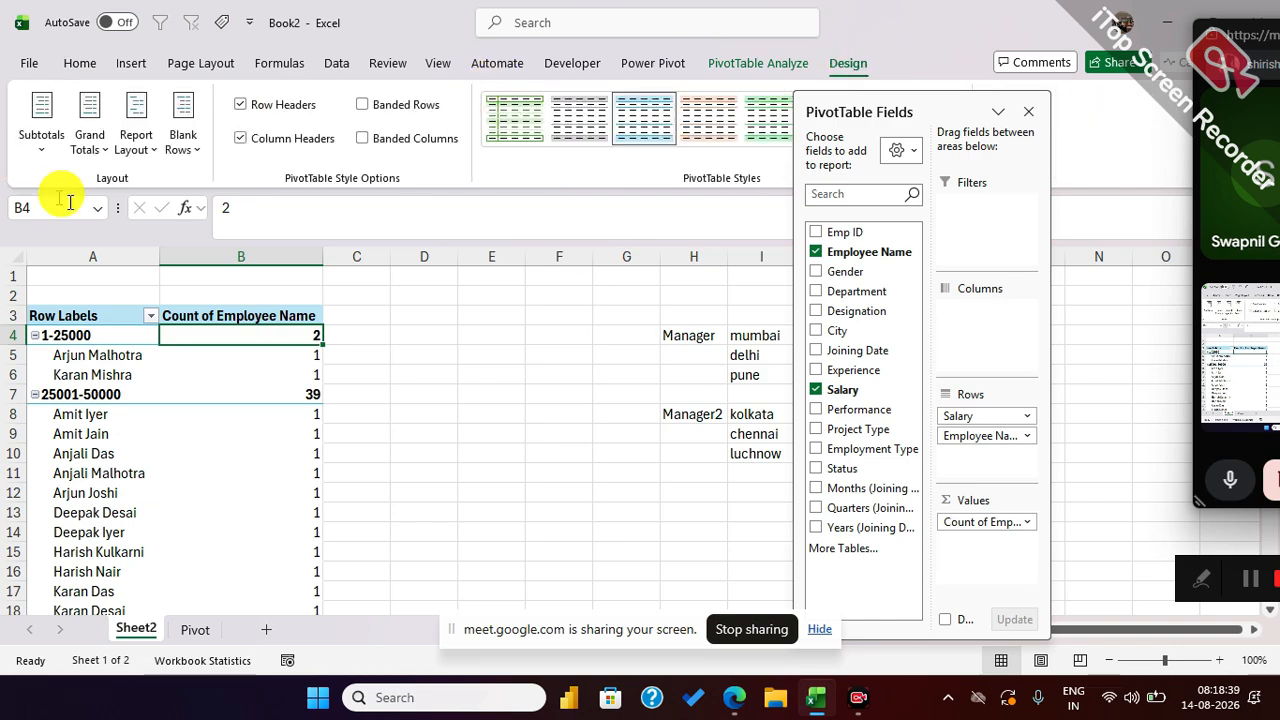
{"action": "left_click", "coordinate": [138, 150]}
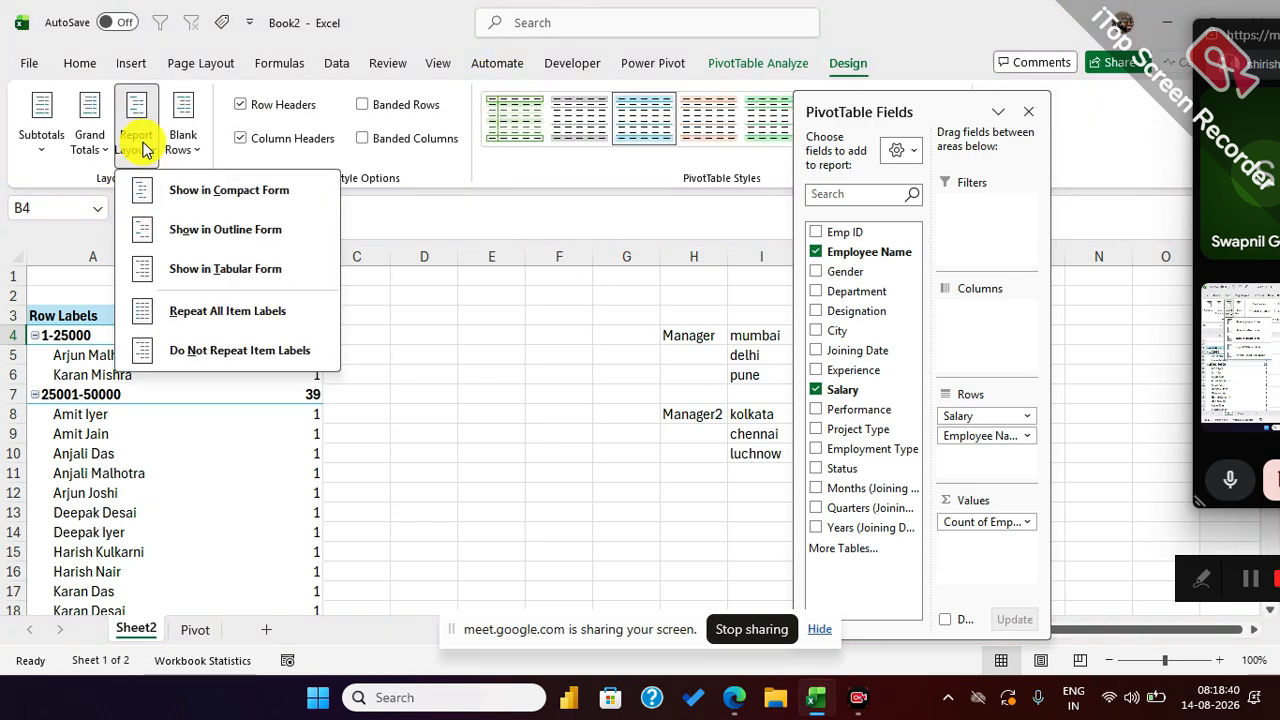
{"action": "left_click", "coordinate": [186, 267]}
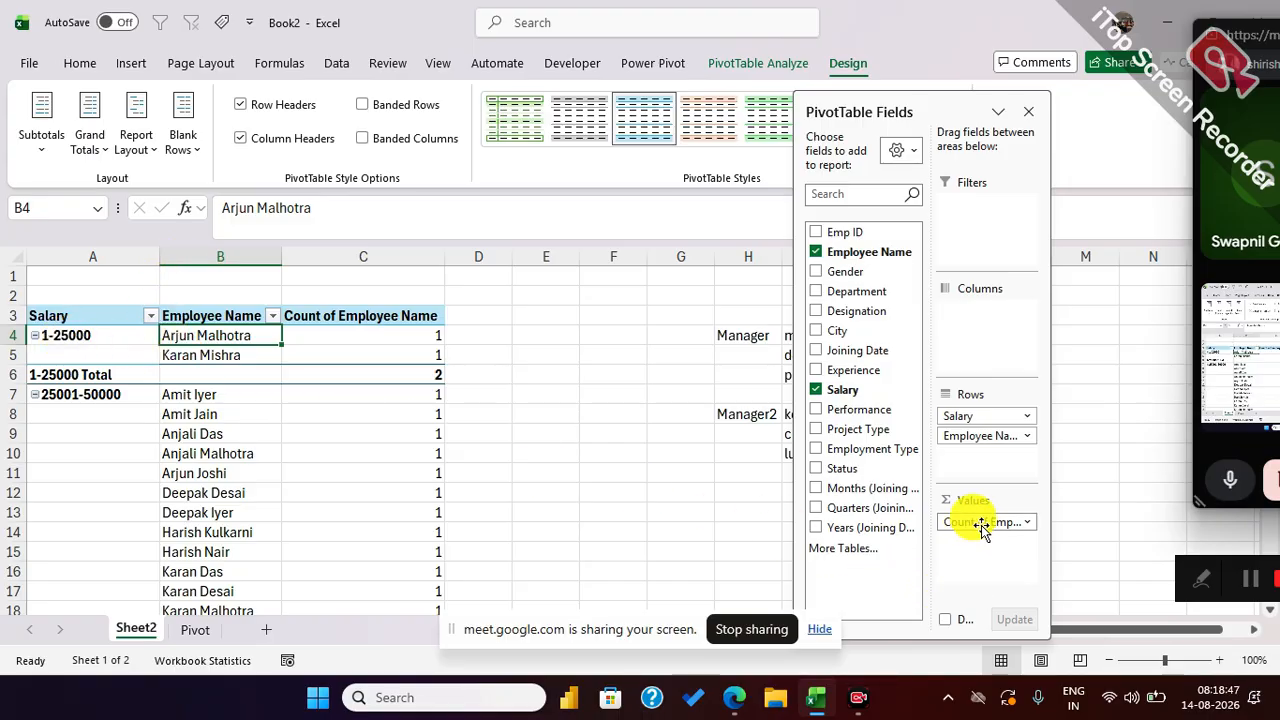
Step: Remove Count of Employee Name from the PivotTable's values and look over the names listed by salary band
{"action": "left_click_drag", "start_coordinate": [980, 527], "coordinate": [880, 588]}
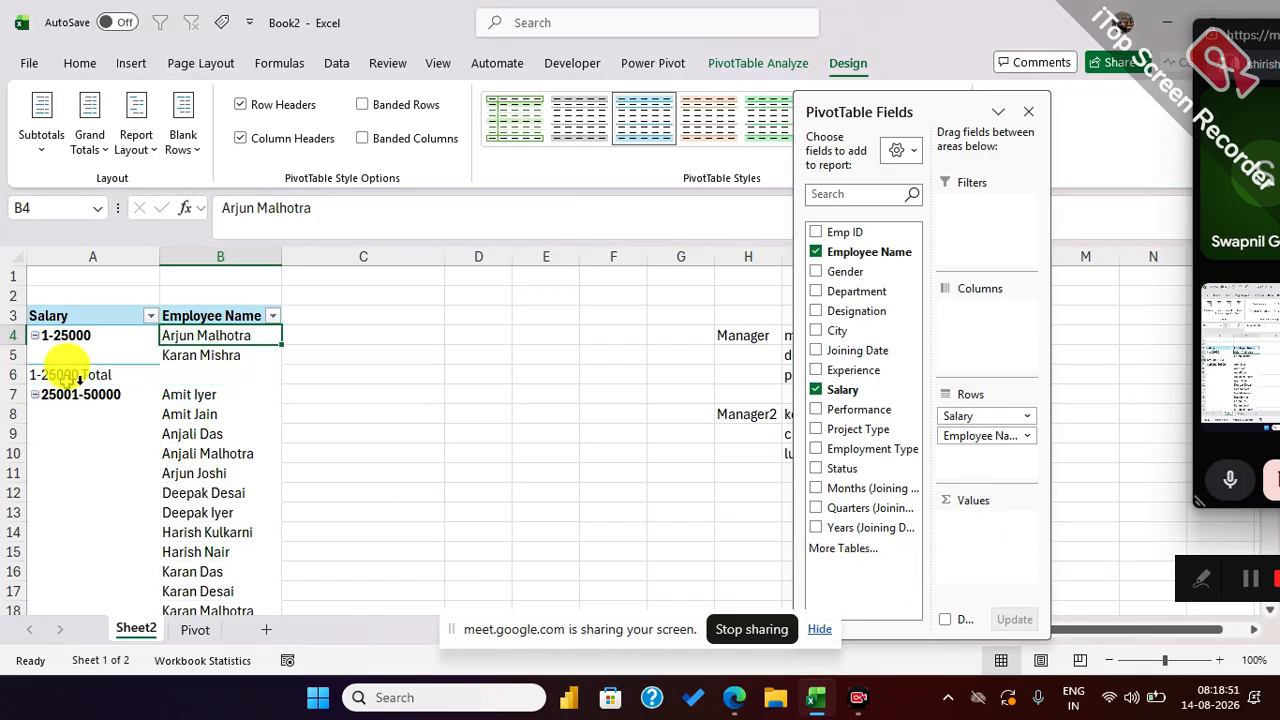
{"action": "scroll", "coordinate": [160, 390], "scroll_direction": "down", "scroll_amount": 1}
{"action": "scroll", "coordinate": [165, 390], "scroll_direction": "down", "scroll_amount": 9}
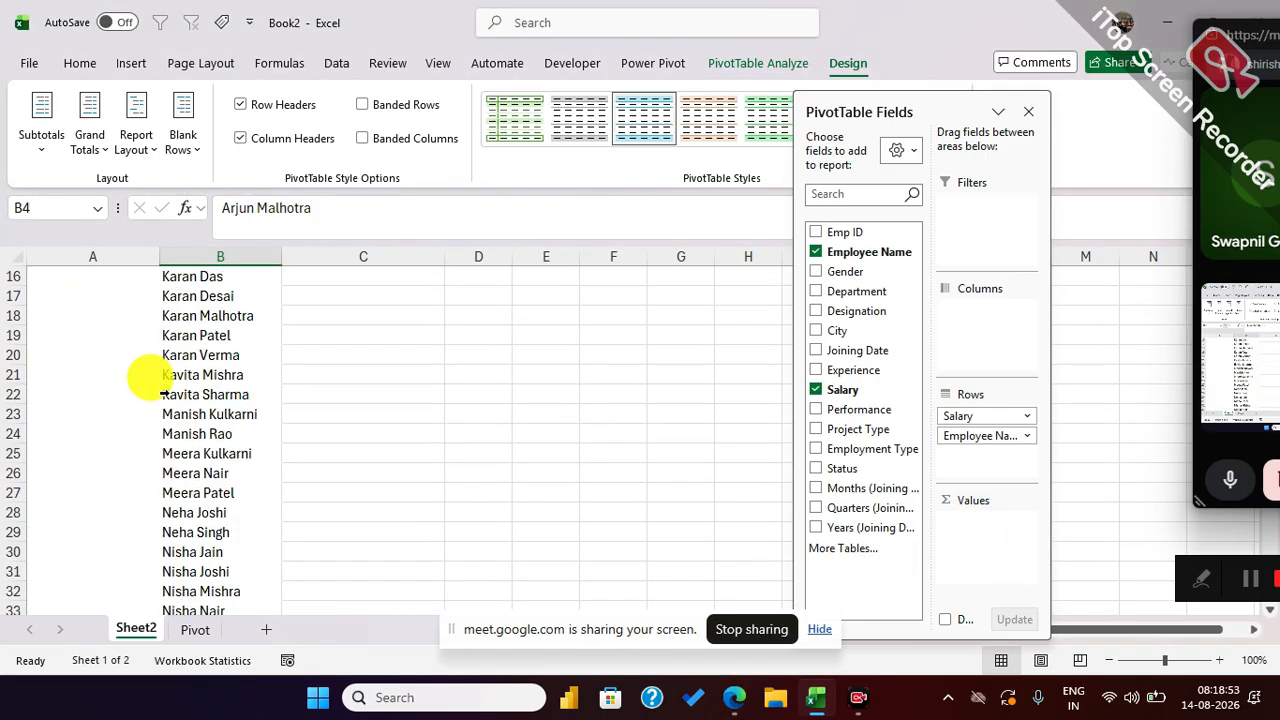
{"action": "scroll", "coordinate": [180, 398], "scroll_direction": "down", "scroll_amount": 2}
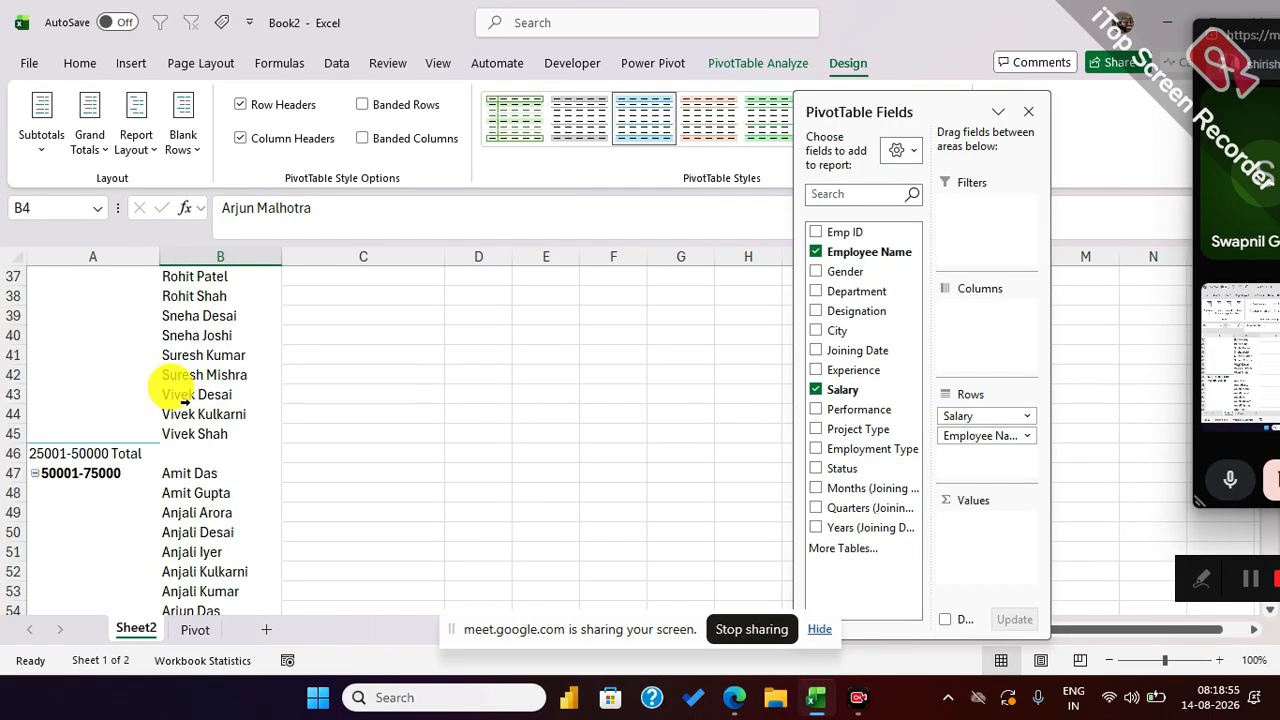
{"action": "scroll", "coordinate": [175, 375], "scroll_direction": "up", "scroll_amount": 12}
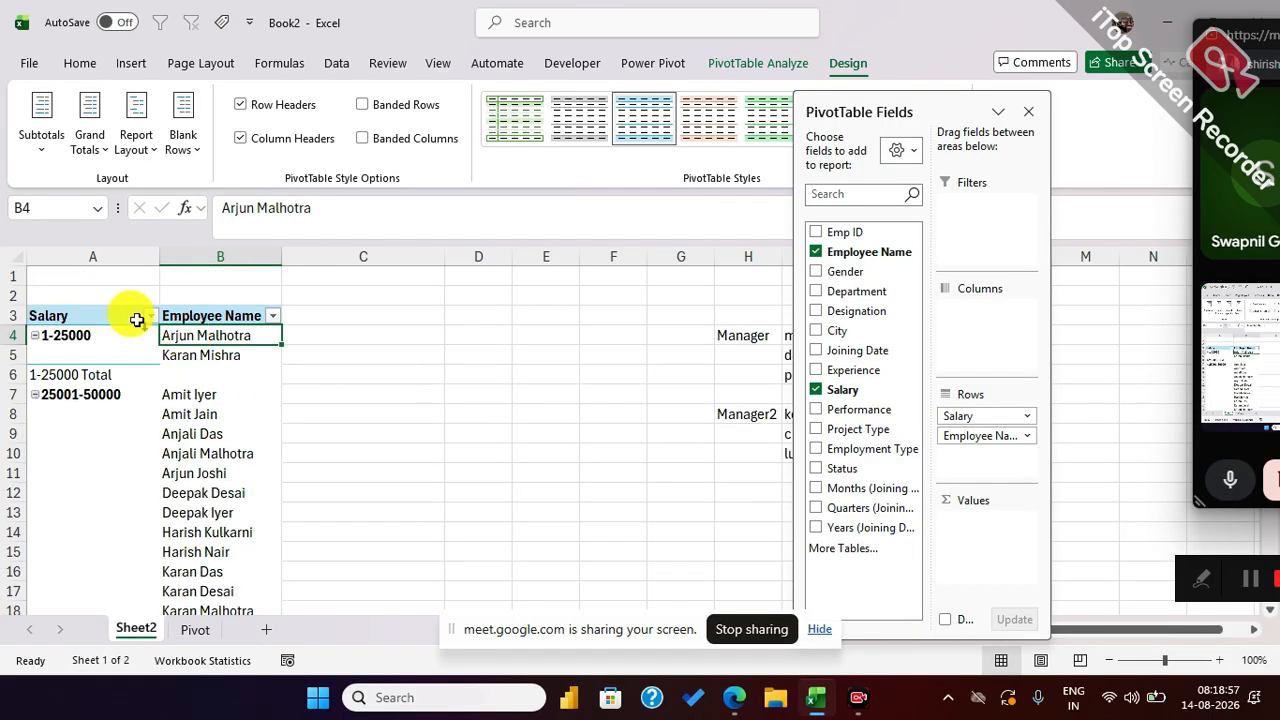
Step: Regroup the PivotTable's Salary row field in intervals of 50000
{"action": "right_click", "coordinate": [80, 335]}
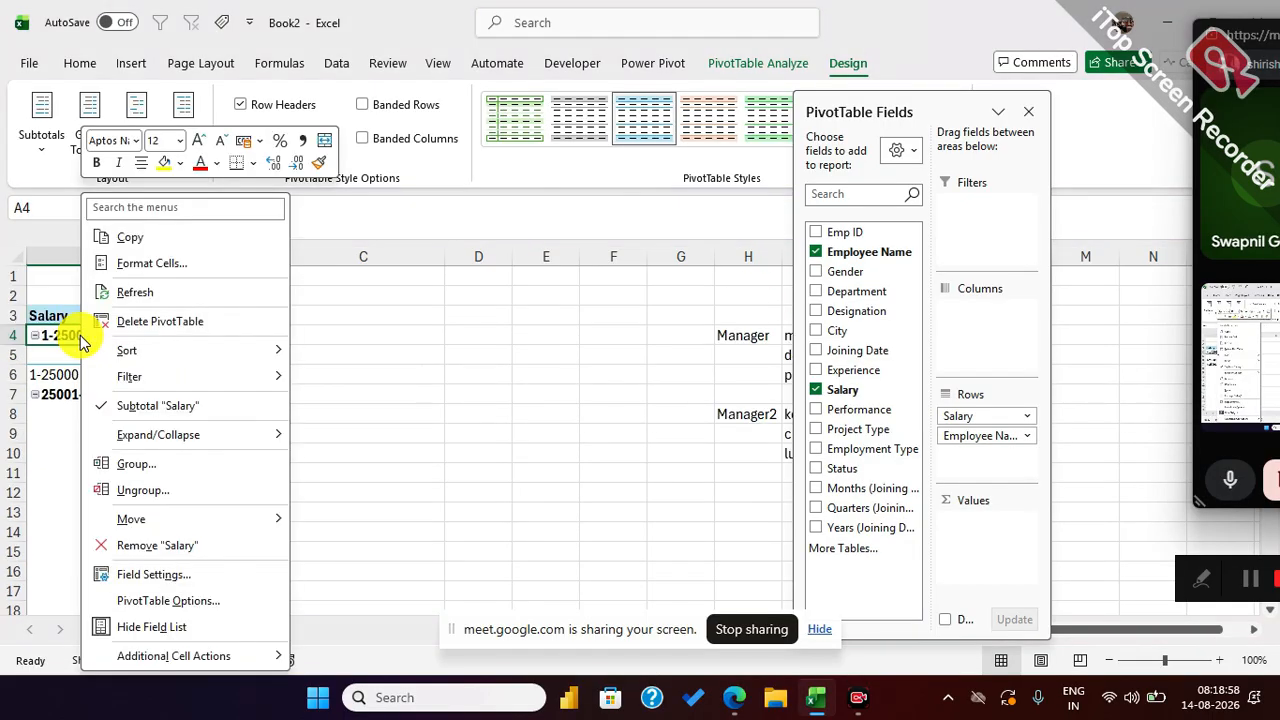
{"action": "left_click", "coordinate": [160, 470]}
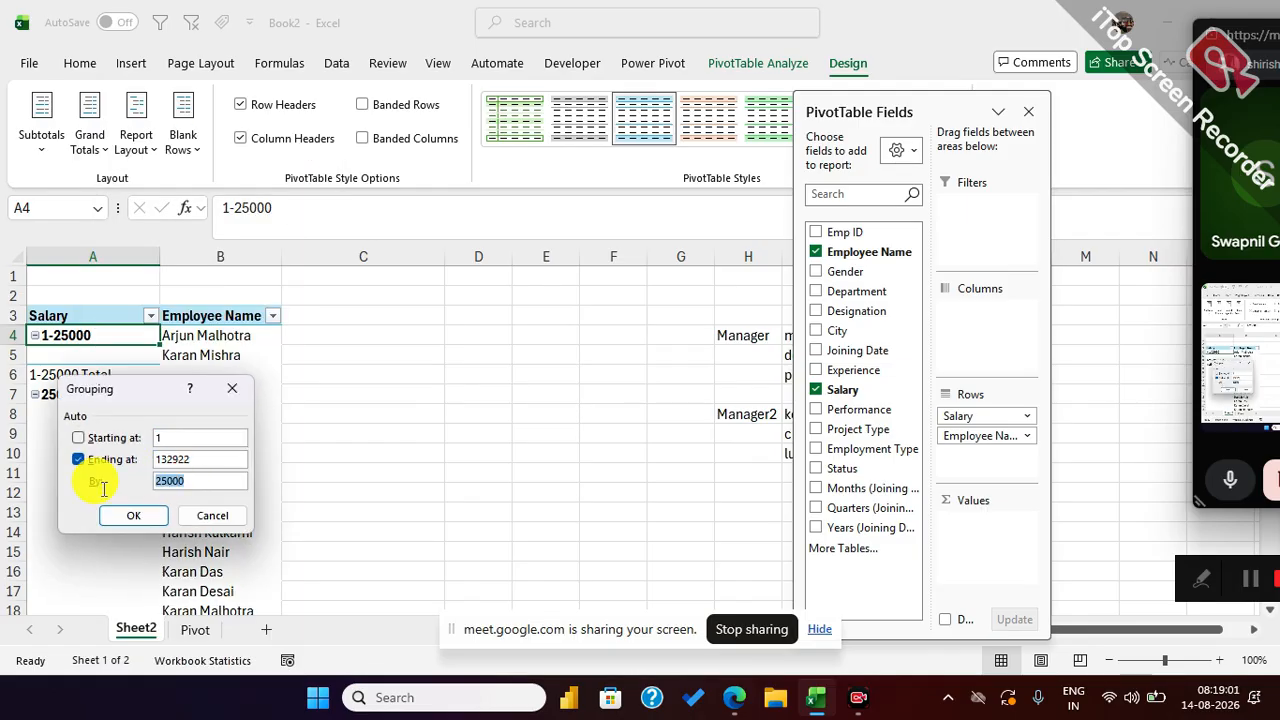
{"action": "left_click", "coordinate": [76, 459]}
{"action": "type", "text": "500"}
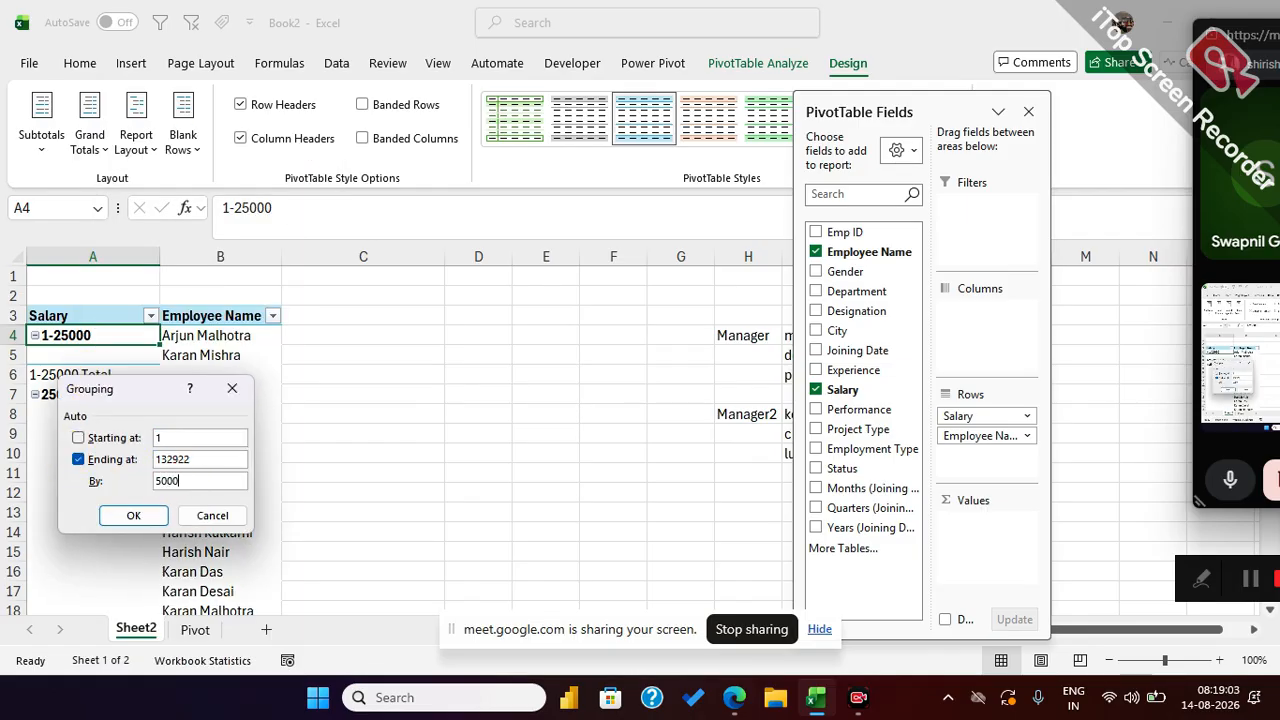
{"action": "key", "text": "Return"}
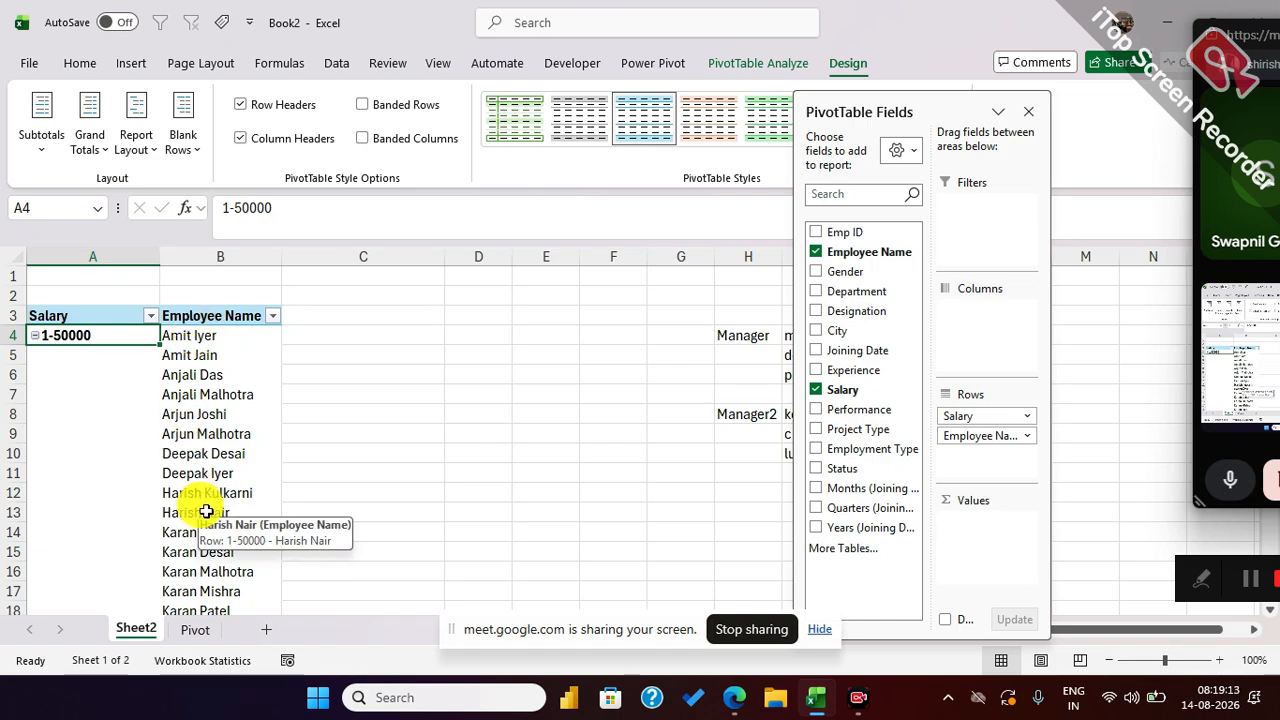
Step: Examine the employee names listed under each salary band down to the Grand Total row
{"action": "scroll", "coordinate": [204, 495], "scroll_direction": "down", "scroll_amount": 9}
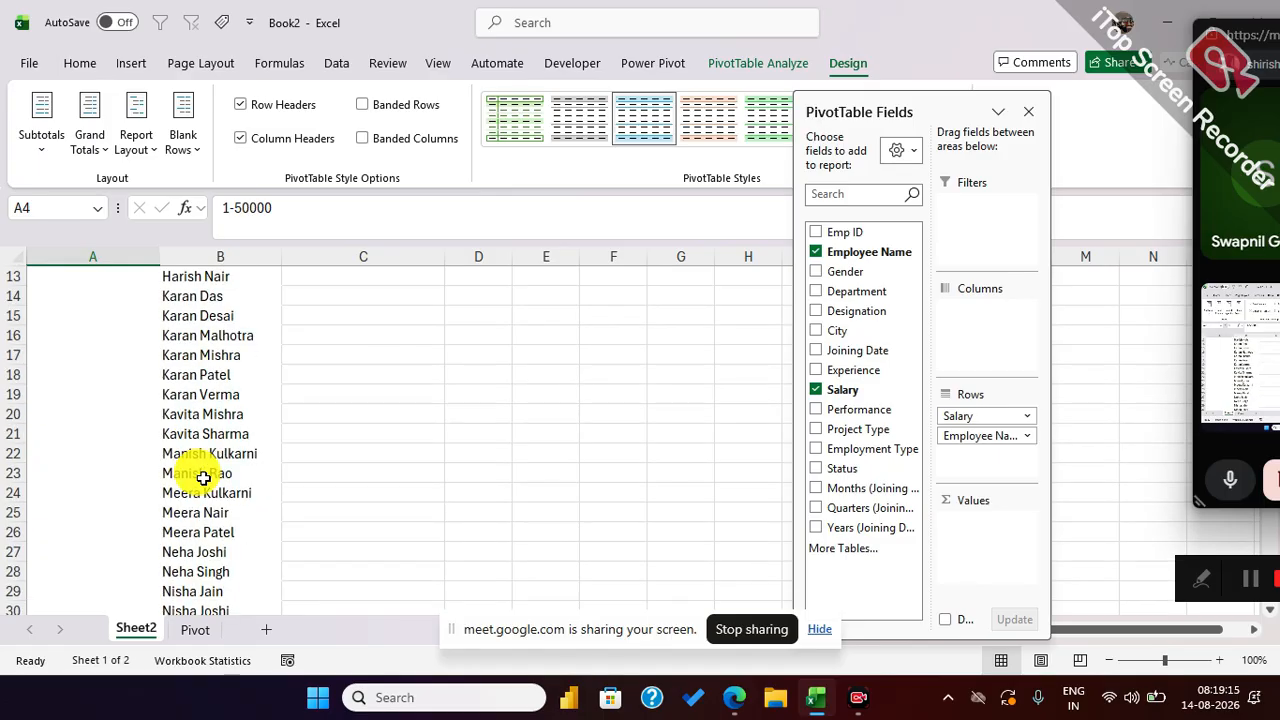
{"action": "scroll", "coordinate": [204, 478], "scroll_direction": "down", "scroll_amount": 3}
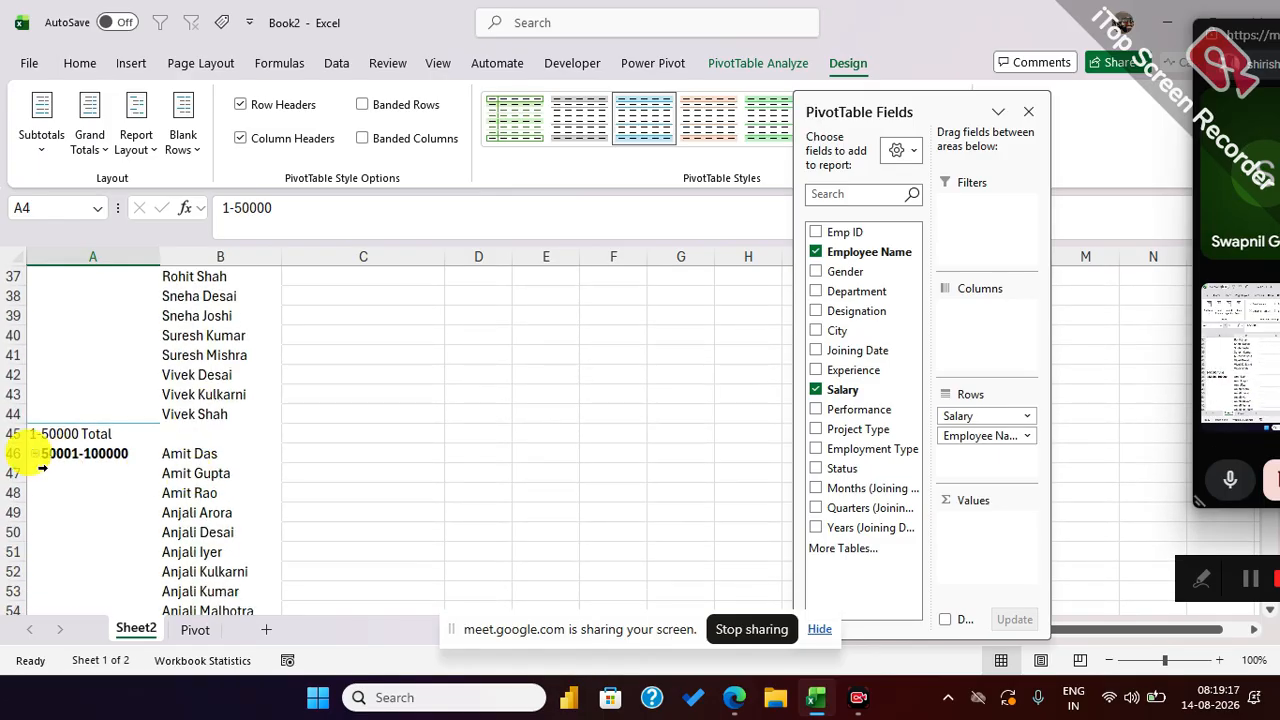
{"action": "scroll", "coordinate": [177, 466], "scroll_direction": "down", "scroll_amount": 7}
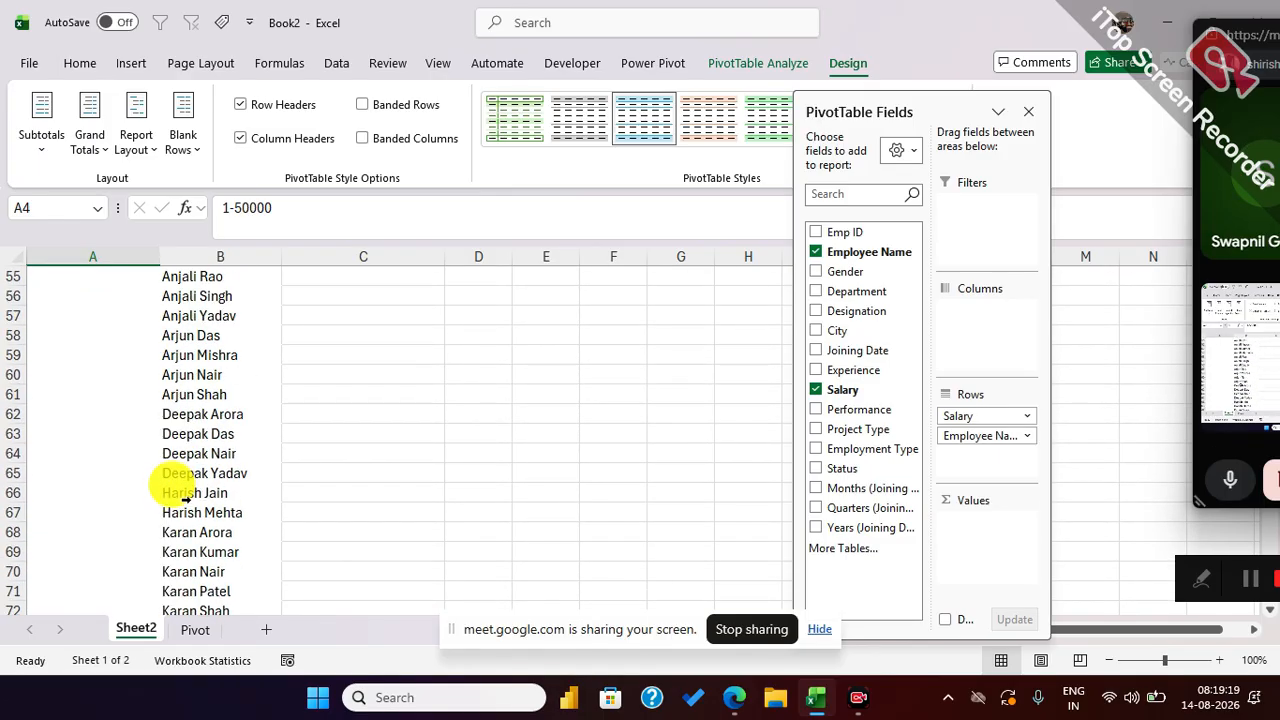
{"action": "scroll", "coordinate": [194, 512], "scroll_direction": "down", "scroll_amount": 13}
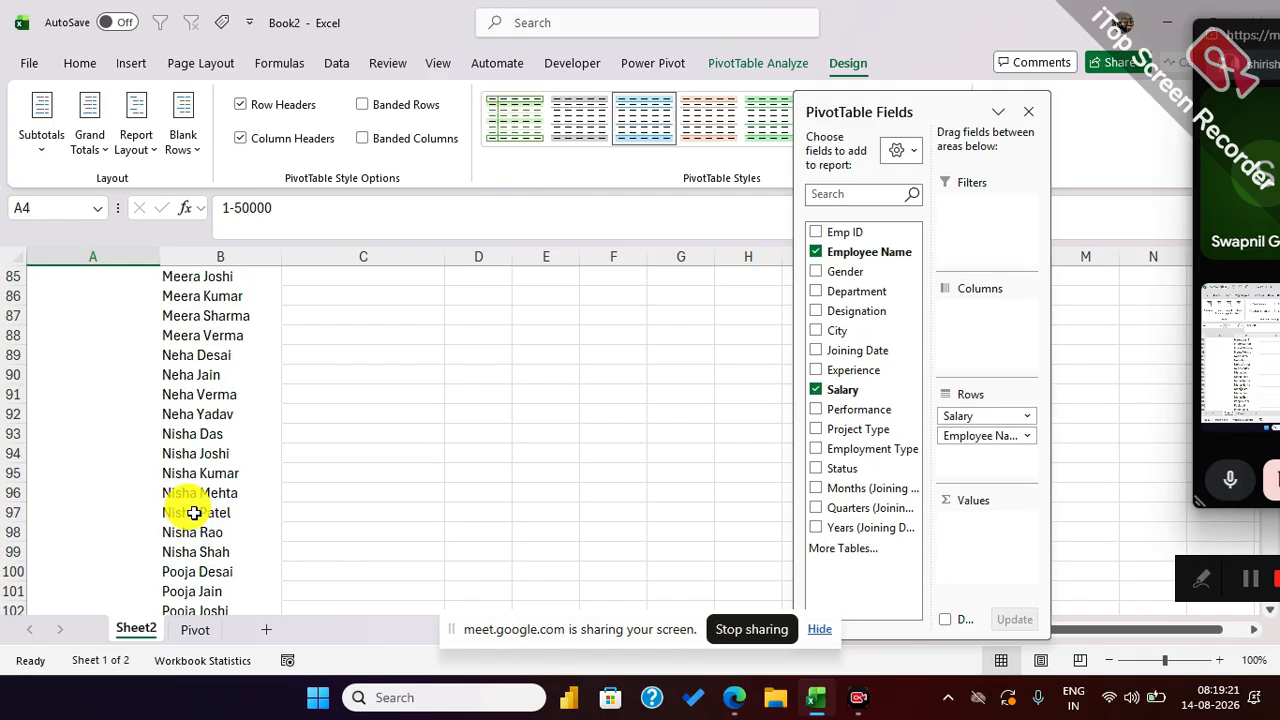
{"action": "scroll", "coordinate": [194, 512], "scroll_direction": "down", "scroll_amount": 11}
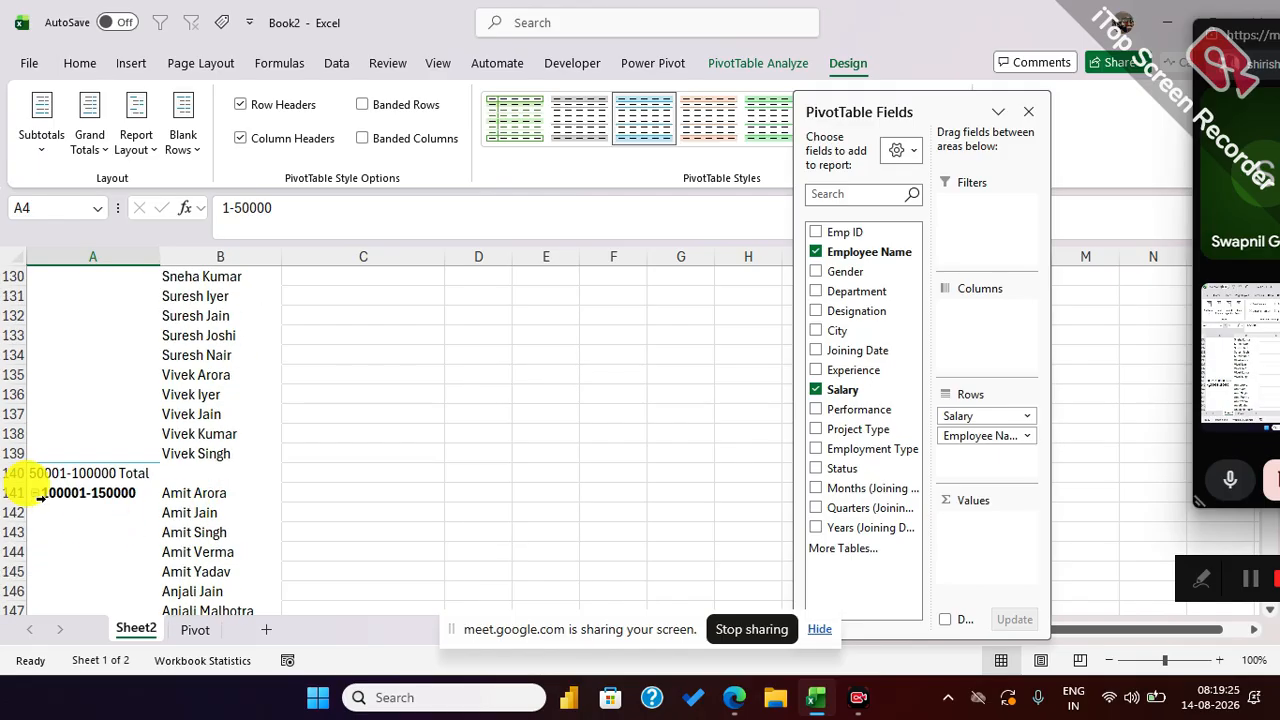
{"action": "scroll", "coordinate": [186, 520], "scroll_direction": "down", "scroll_amount": 12}
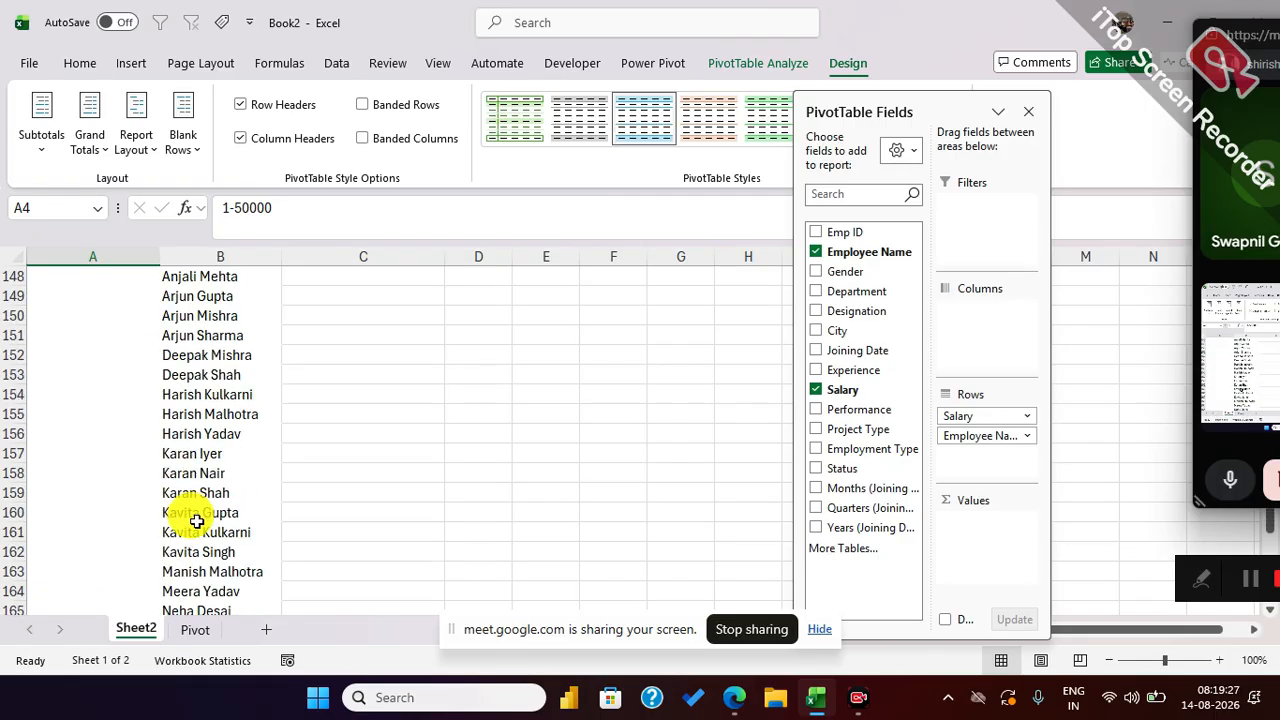
{"action": "scroll", "coordinate": [197, 530], "scroll_direction": "down", "scroll_amount": 4}
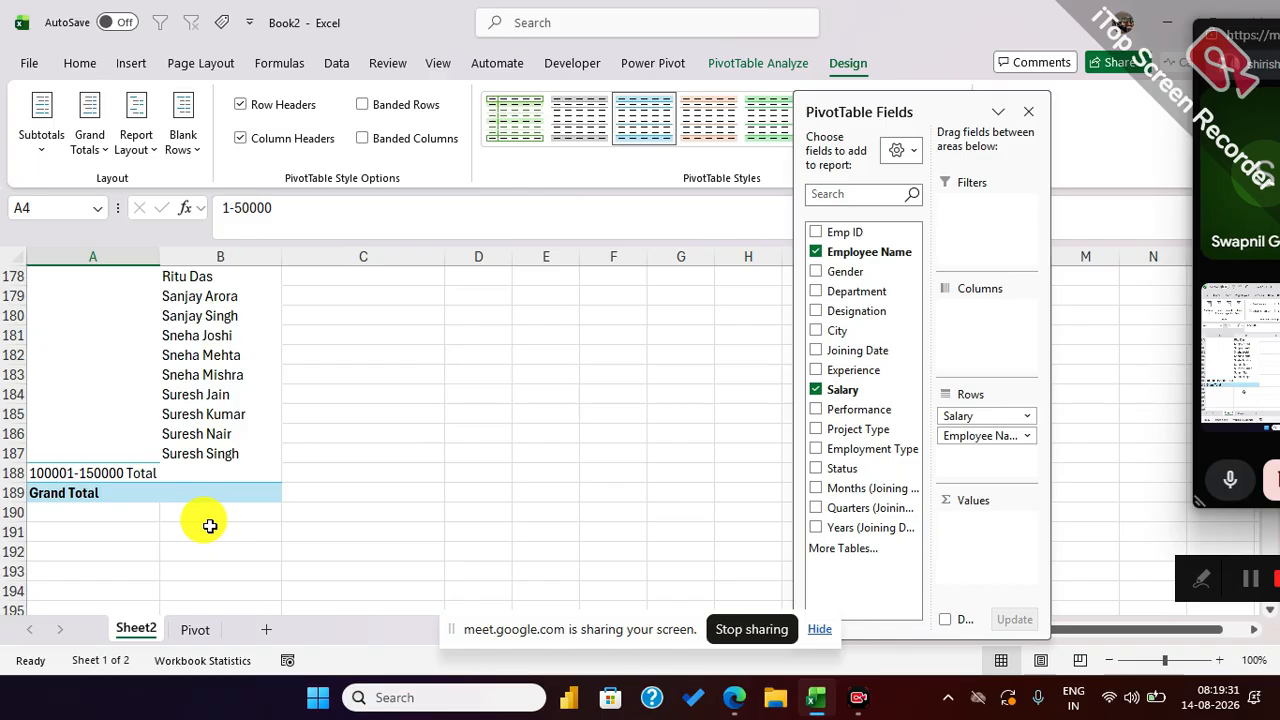
{"action": "scroll", "coordinate": [205, 515], "scroll_direction": "up", "scroll_amount": 7}
{"action": "scroll", "coordinate": [196, 495], "scroll_direction": "up", "scroll_amount": 8}
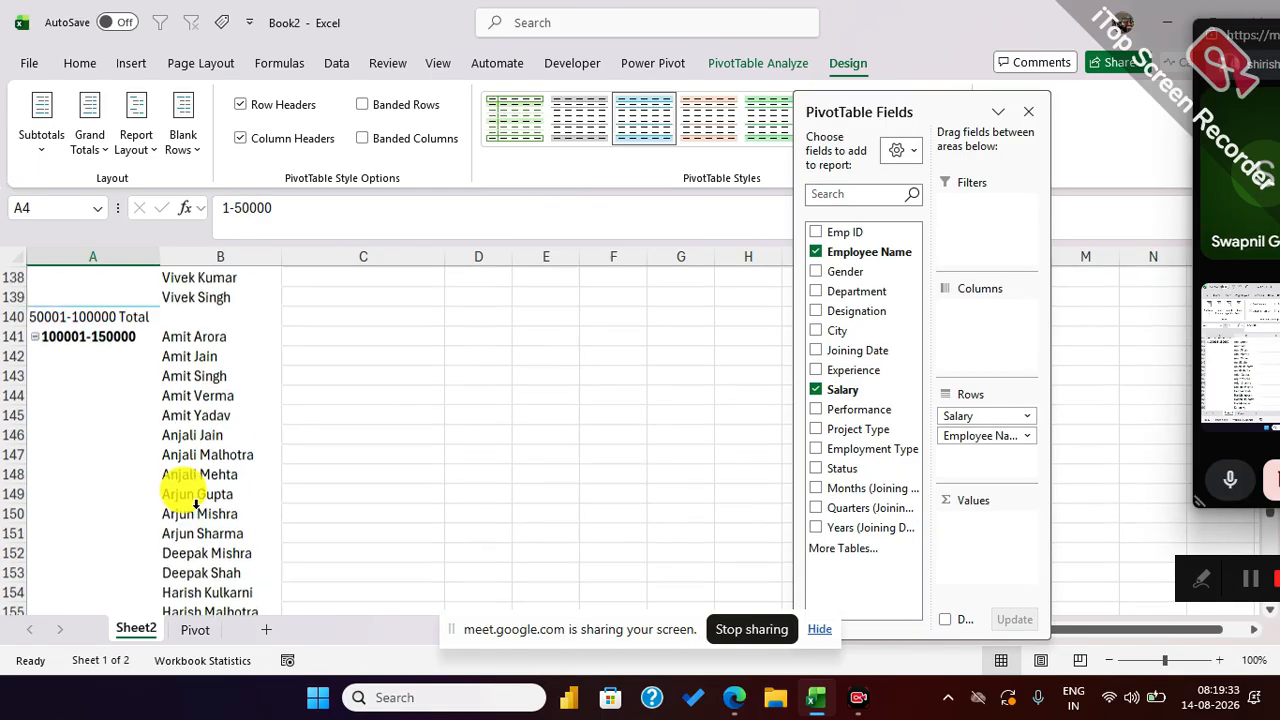
{"action": "scroll", "coordinate": [196, 505], "scroll_direction": "up", "scroll_amount": 18}
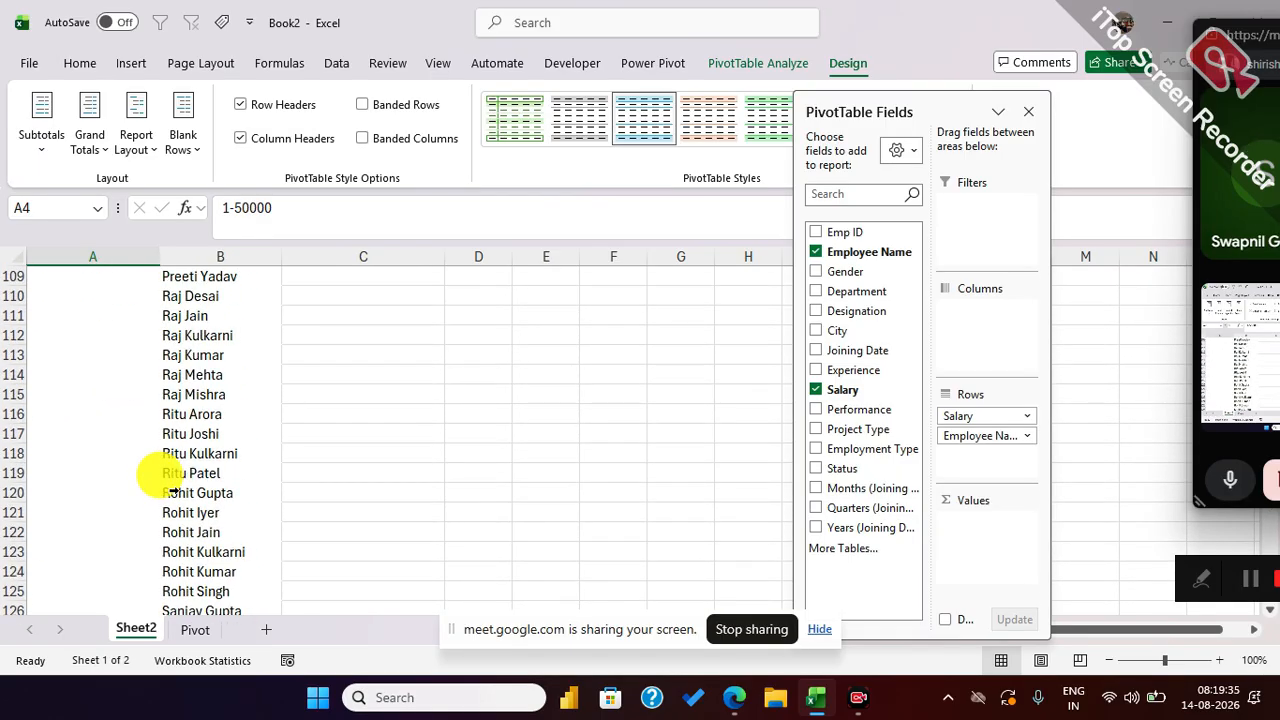
{"action": "scroll", "coordinate": [172, 490], "scroll_direction": "up", "scroll_amount": 20}
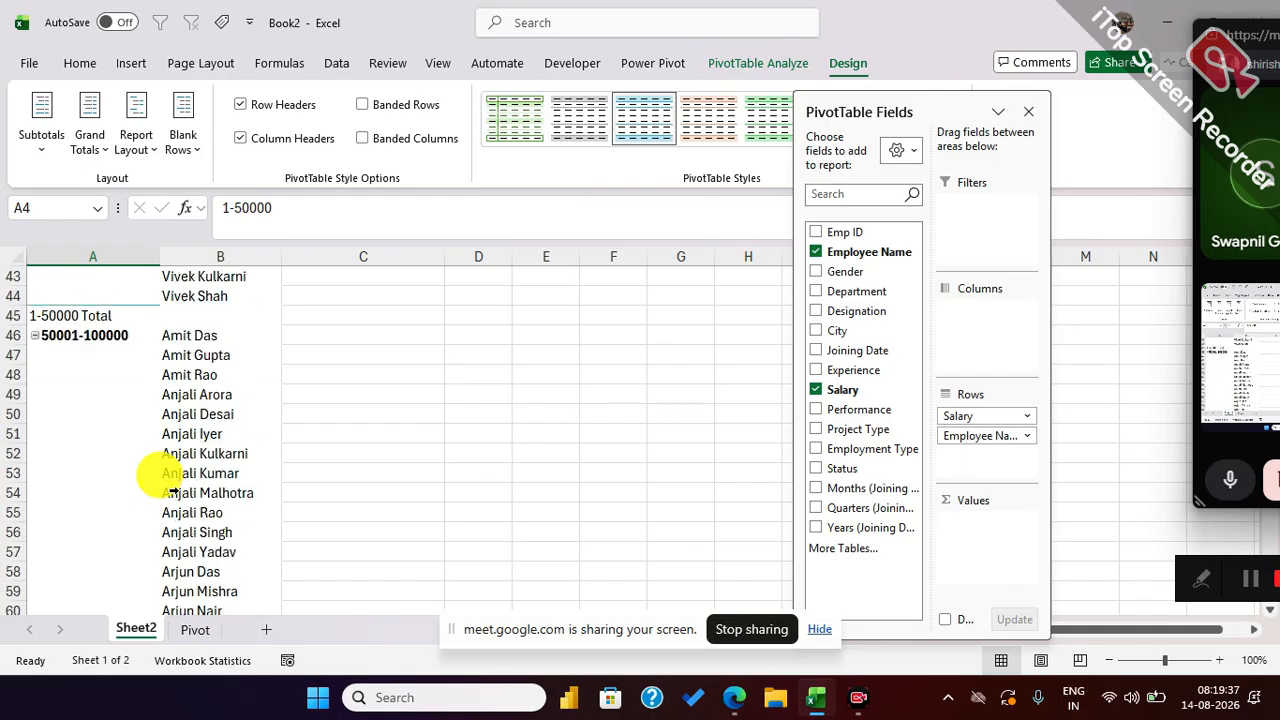
{"action": "scroll", "coordinate": [172, 490], "scroll_direction": "up", "scroll_amount": 6}
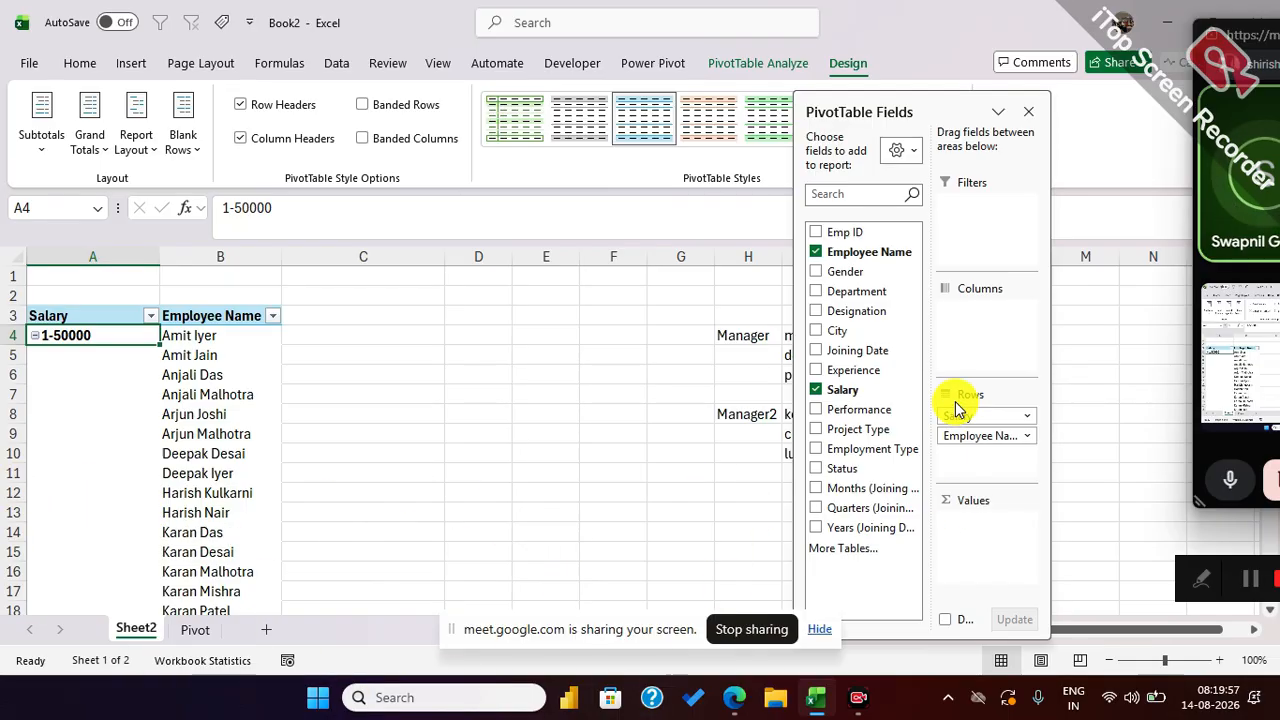
Step: Add the Joining Date field to the PivotTable's row fields
{"action": "left_click_drag", "start_coordinate": [957, 405], "coordinate": [846, 360]}
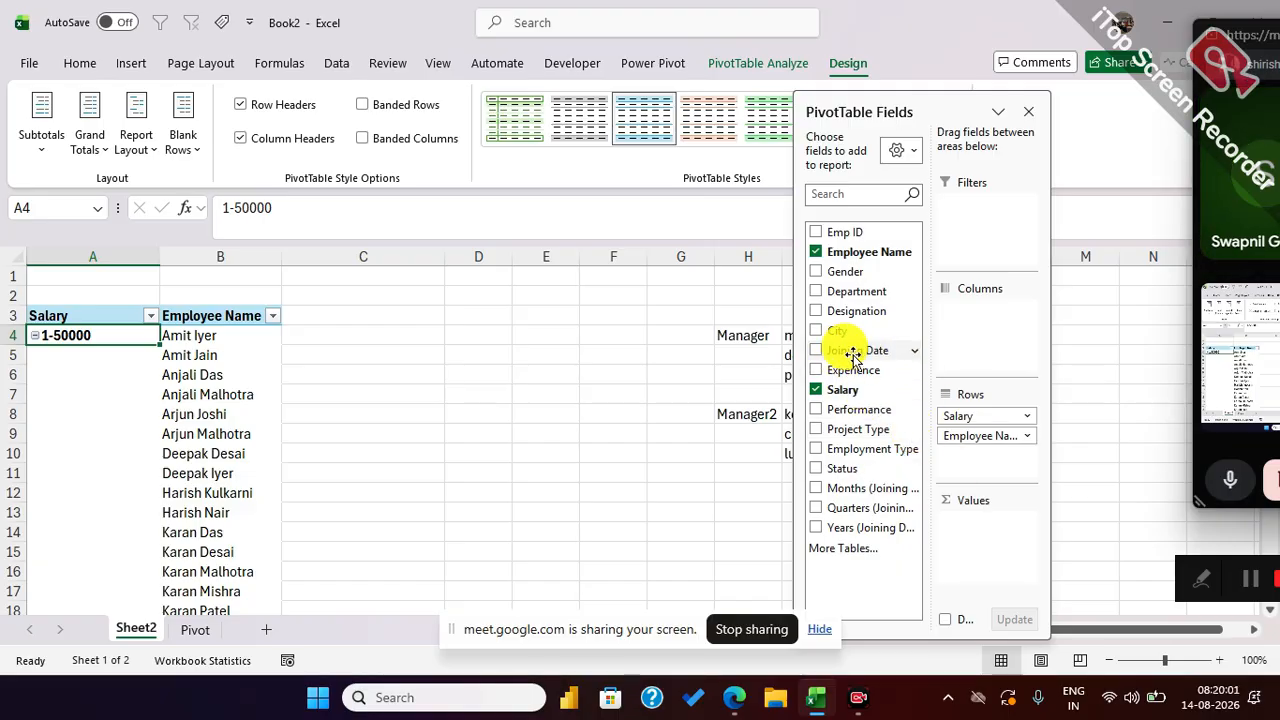
{"action": "left_click_drag", "start_coordinate": [852, 355], "coordinate": [993, 467]}
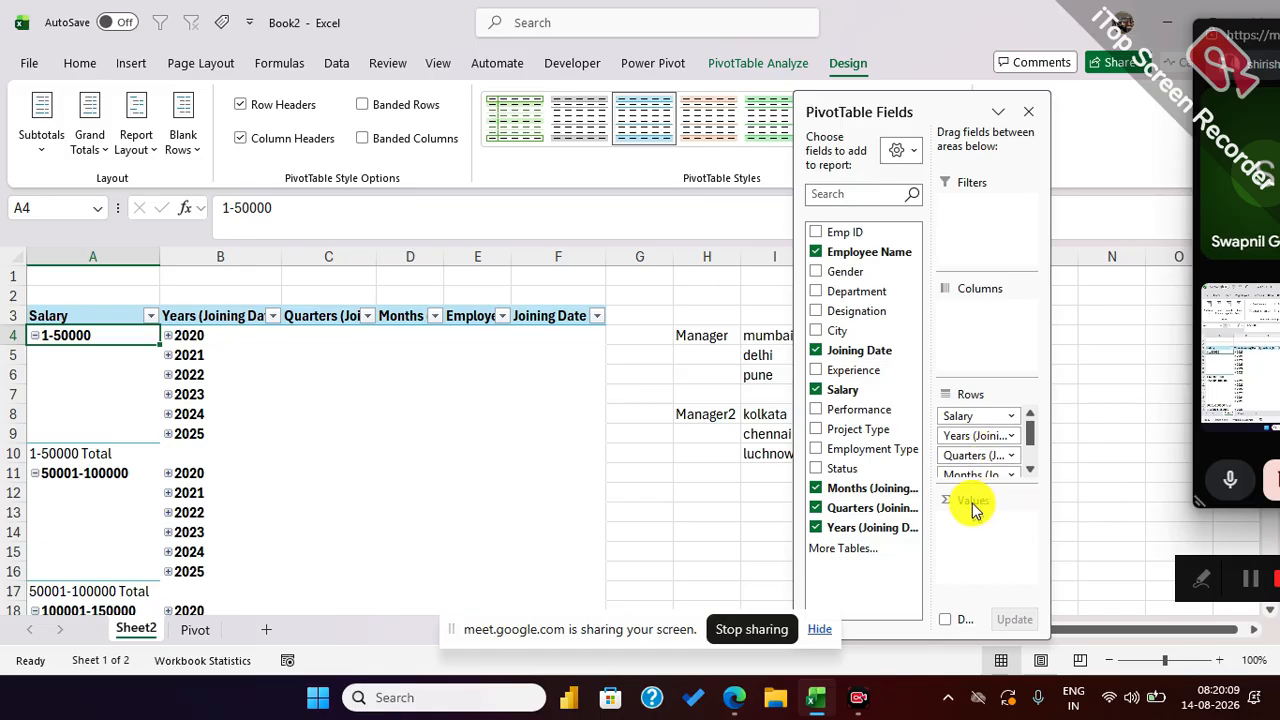
Step: Regroup the PivotTable's joining dates by quarters only and turn off all subtotals
{"action": "right_click", "coordinate": [235, 316]}
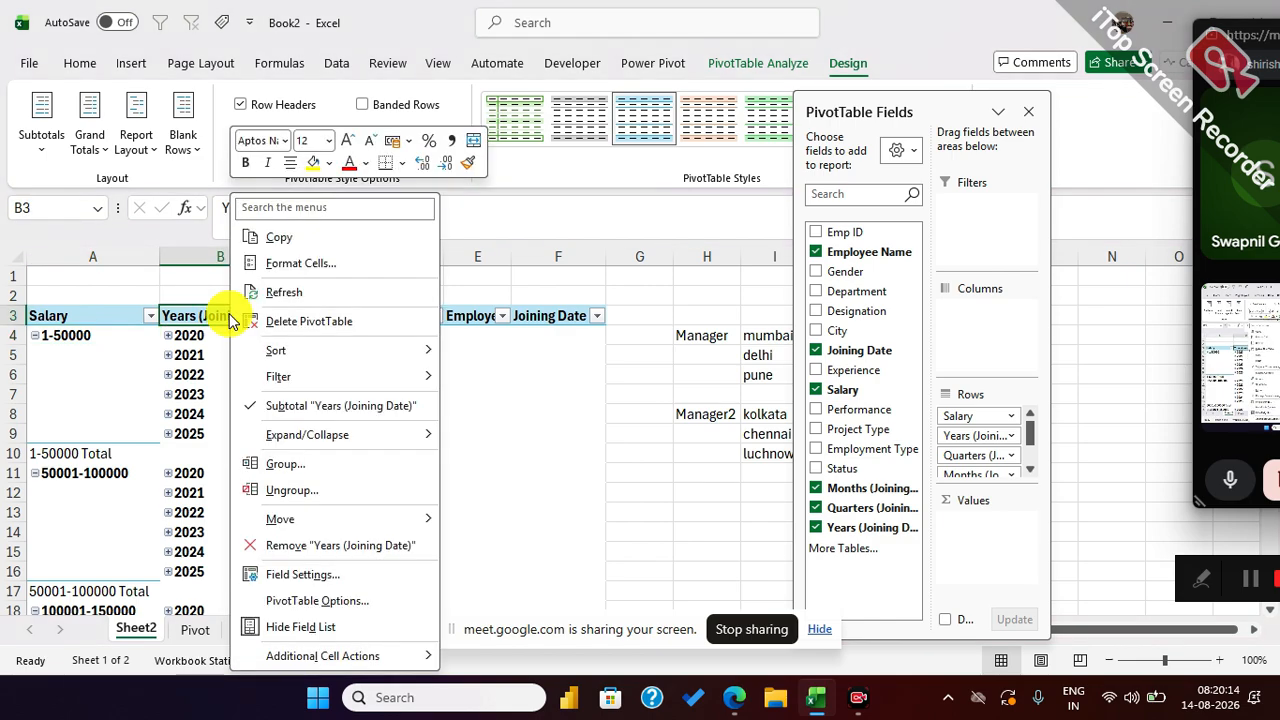
{"action": "left_click", "coordinate": [290, 465]}
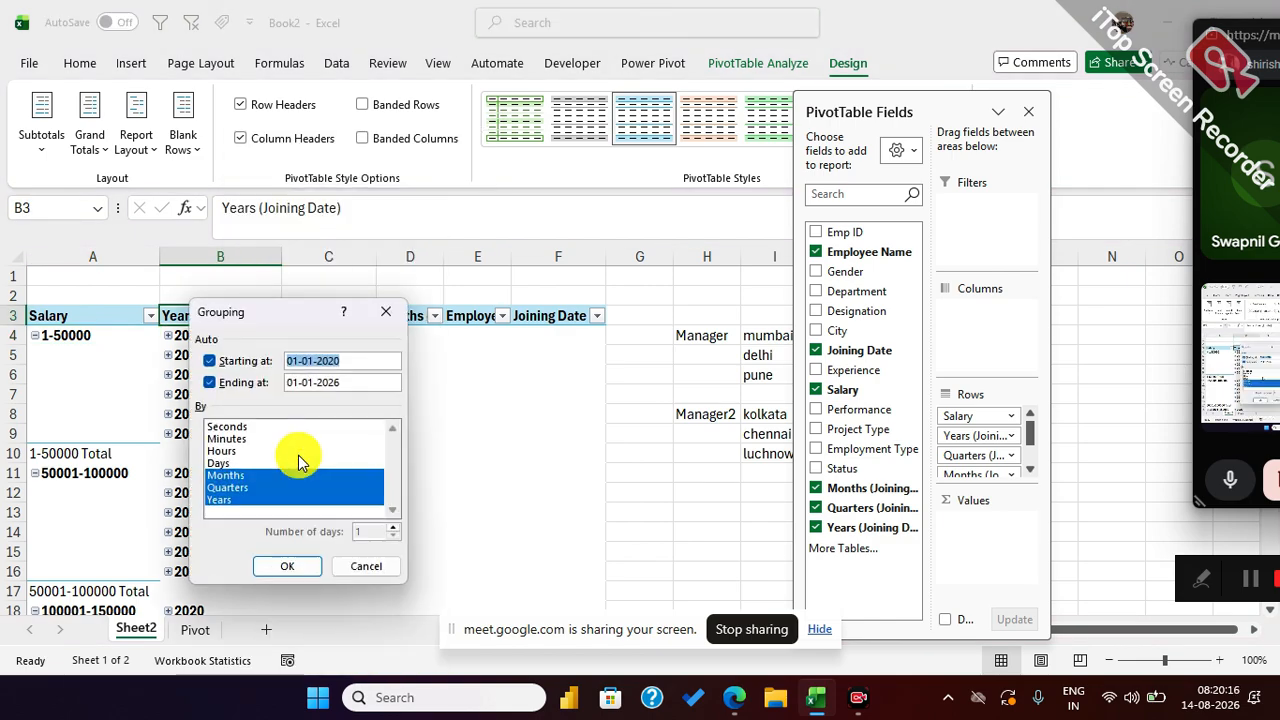
{"action": "left_click", "coordinate": [236, 502]}
{"action": "left_click", "coordinate": [230, 477]}
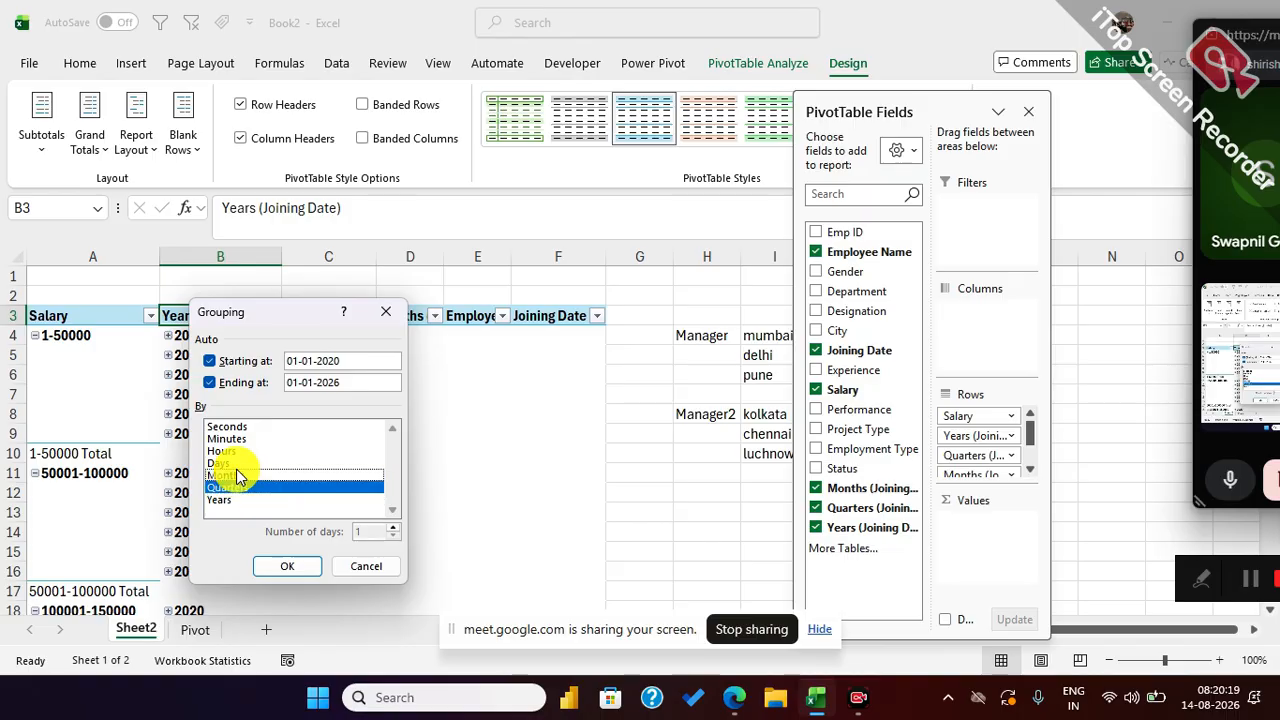
{"action": "left_click", "coordinate": [273, 567]}
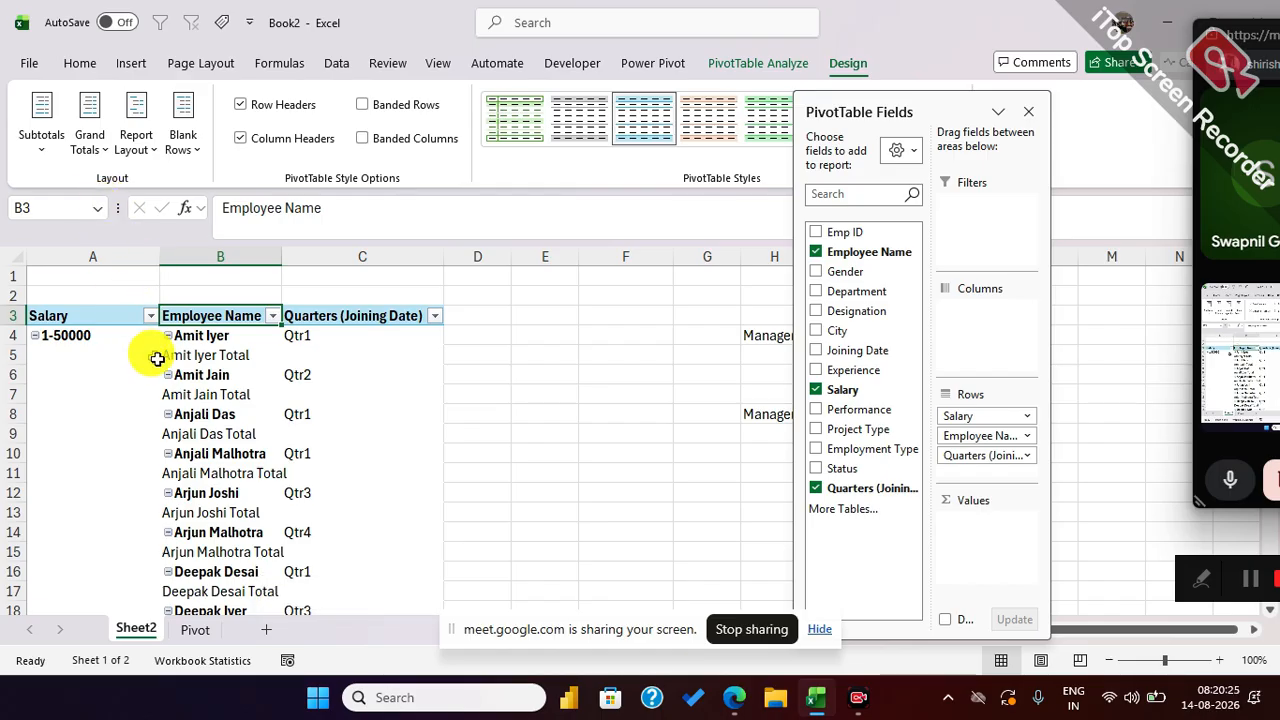
{"action": "left_click", "coordinate": [41, 125]}
{"action": "left_click", "coordinate": [60, 189]}
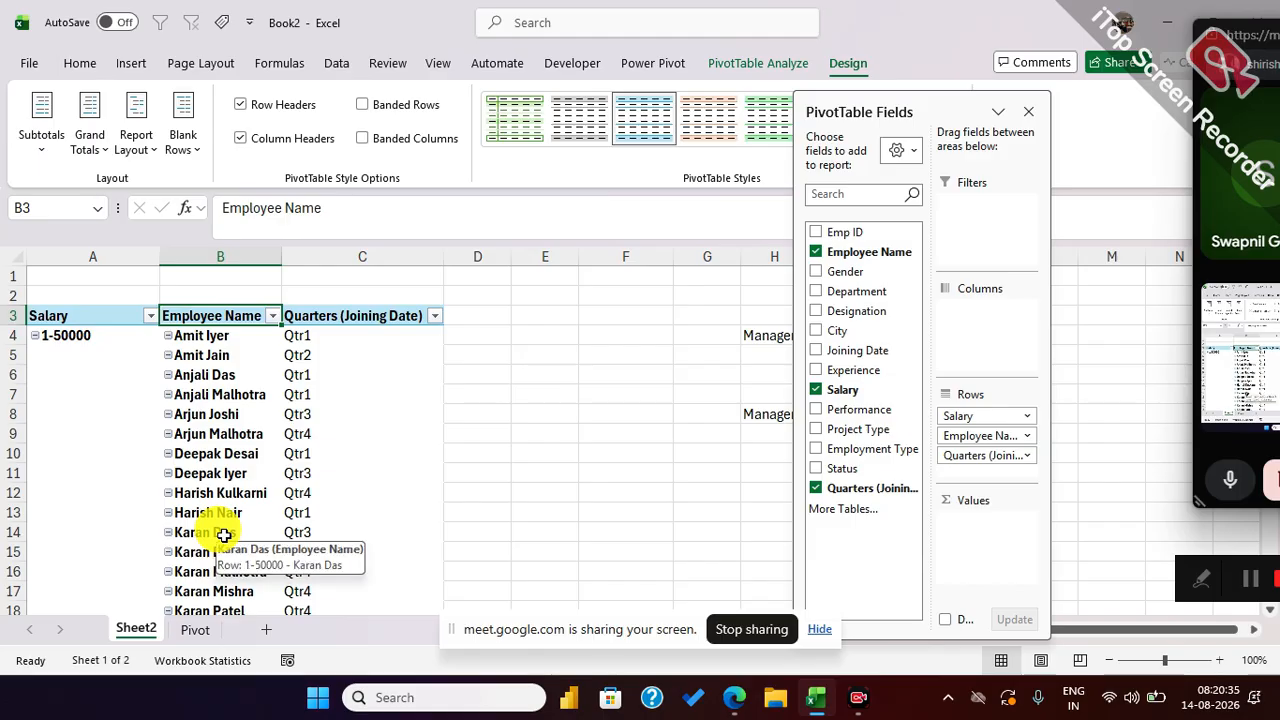
Step: Extend the Joining Date grouping so the dates are split by years, quarters and months
{"action": "right_click", "coordinate": [300, 335]}
{"action": "left_click", "coordinate": [352, 458]}
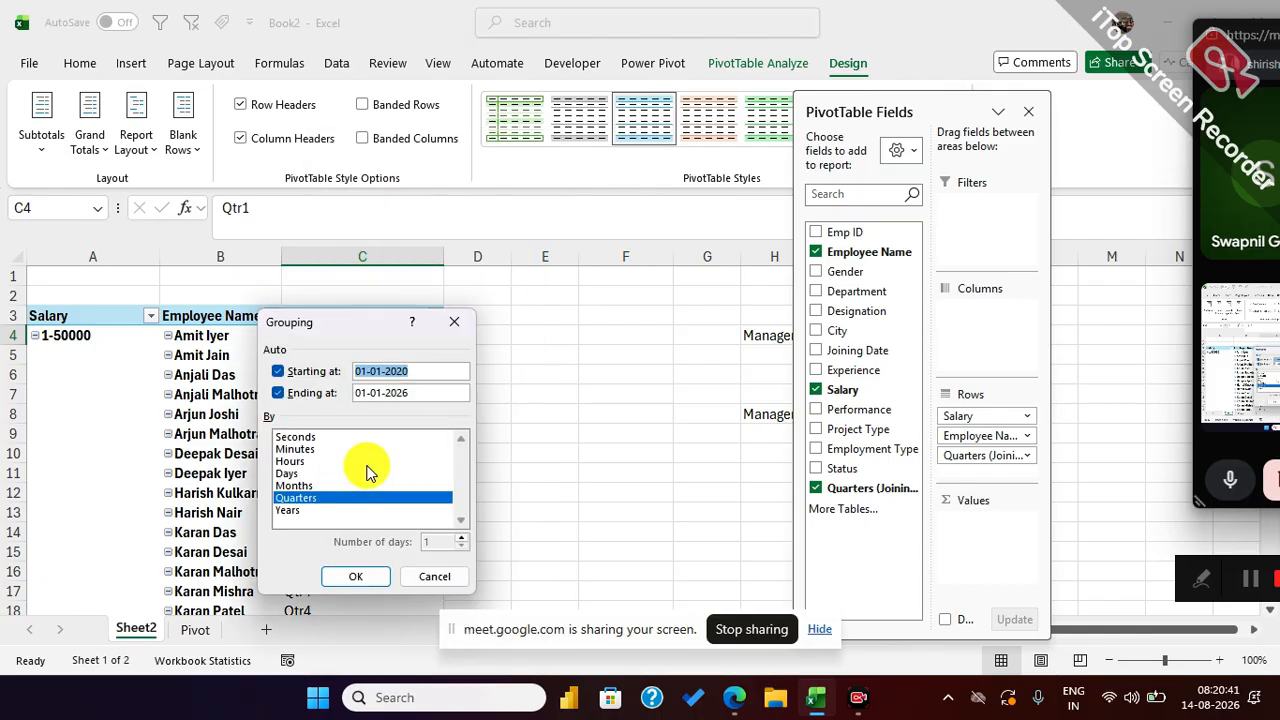
{"action": "left_click", "coordinate": [294, 485]}
{"action": "left_click", "coordinate": [357, 574]}
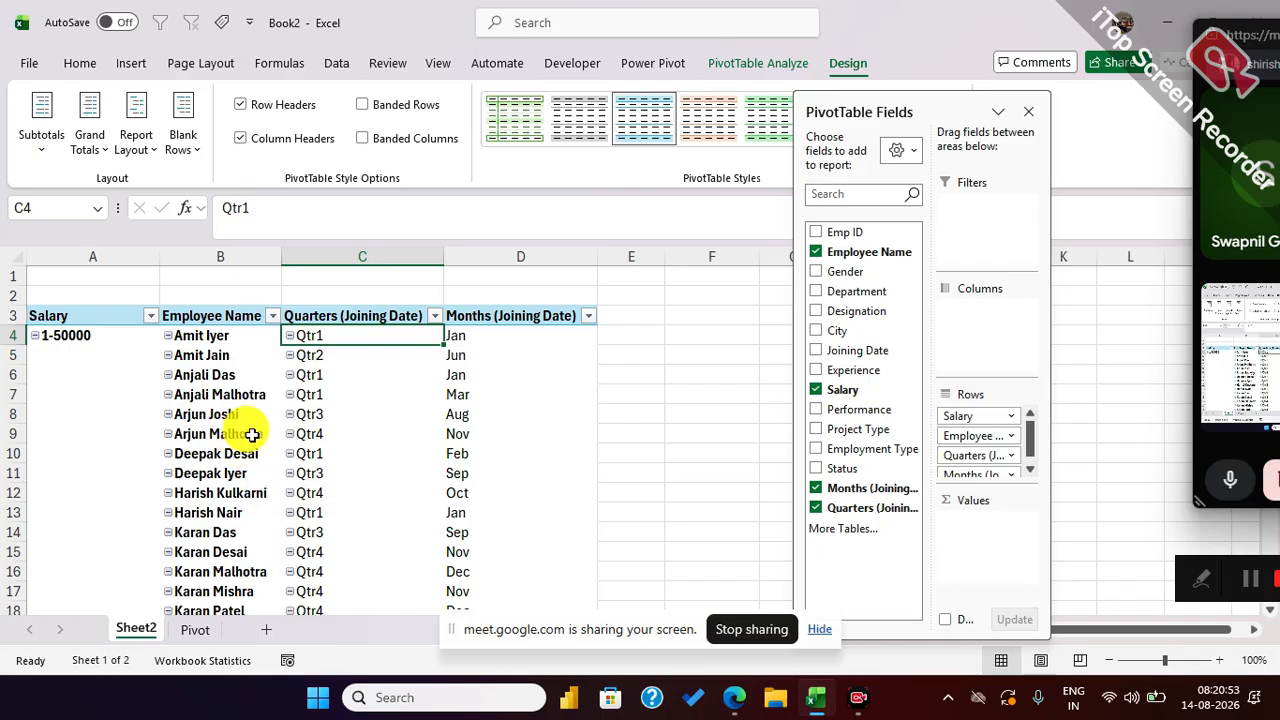
{"action": "right_click", "coordinate": [420, 343]}
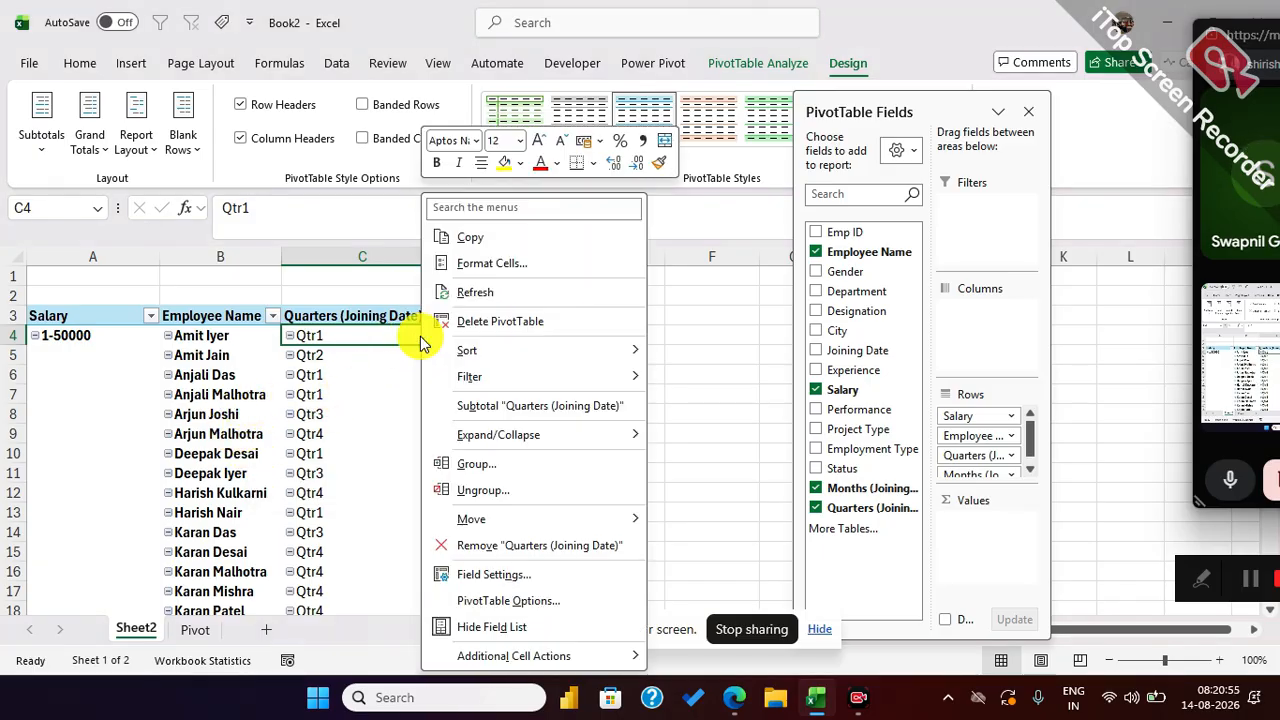
{"action": "left_click", "coordinate": [474, 465]}
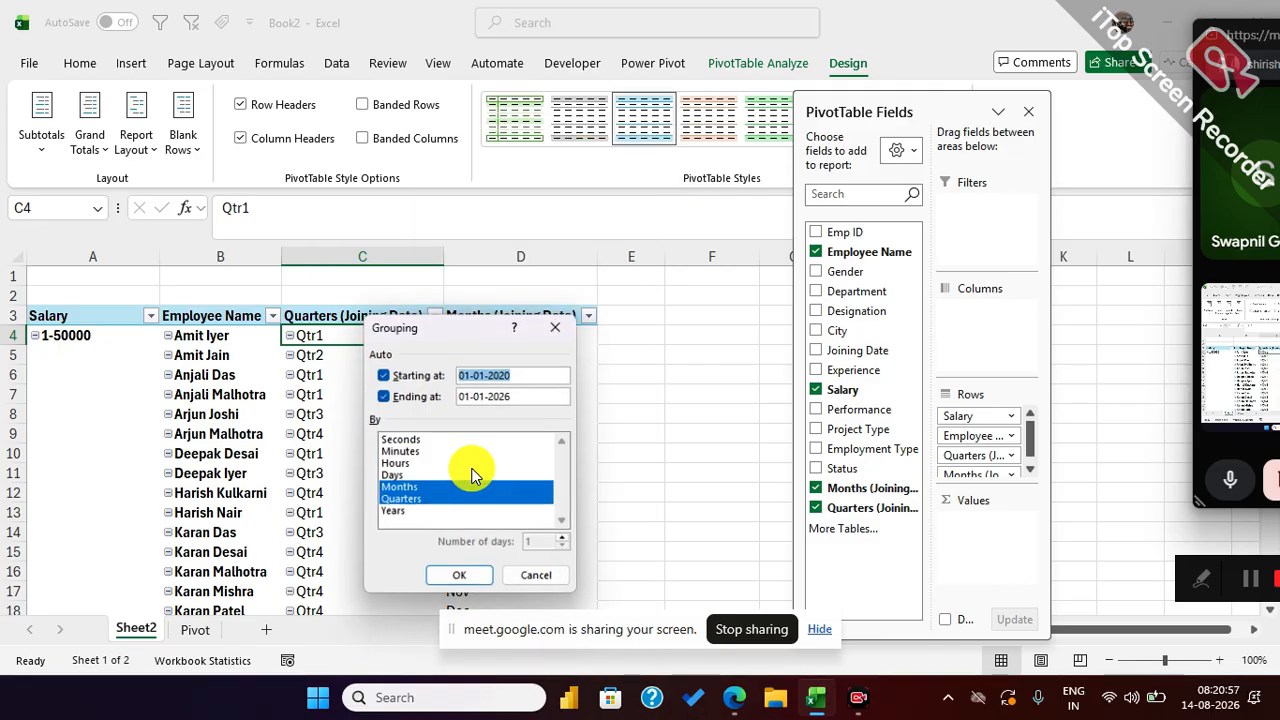
{"action": "left_click", "coordinate": [470, 580]}
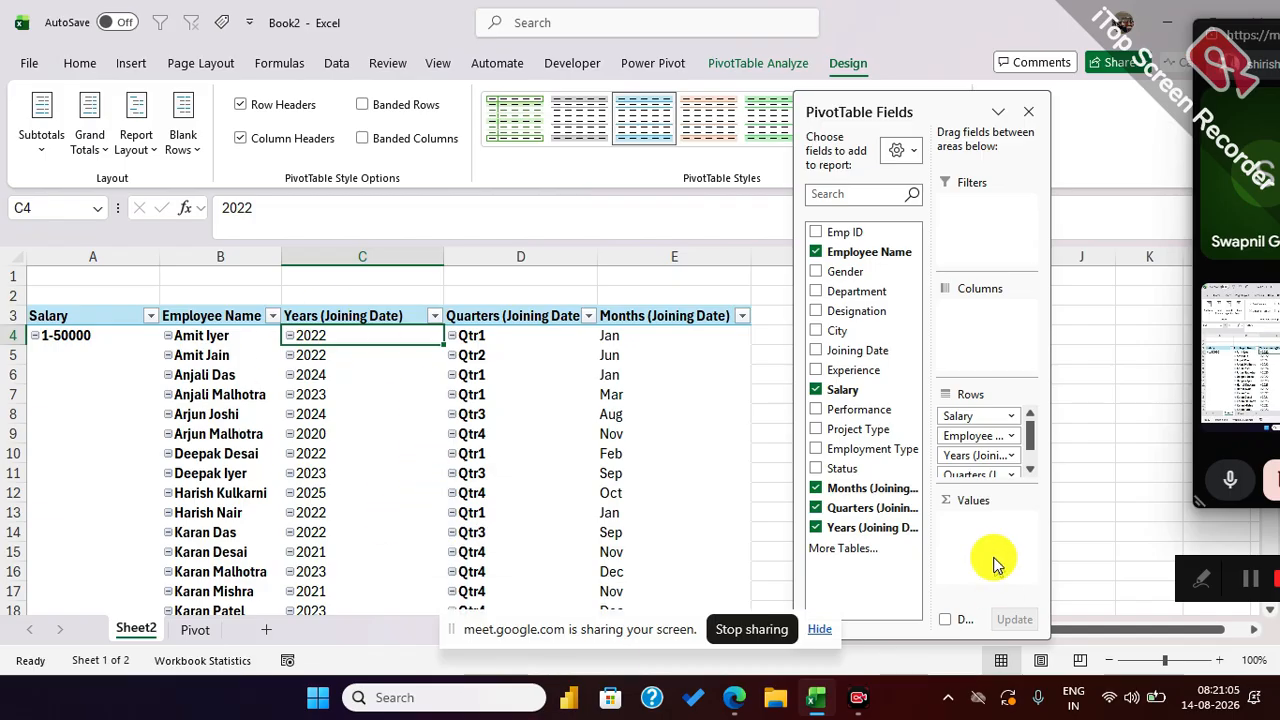
{"action": "right_click", "coordinate": [655, 316]}
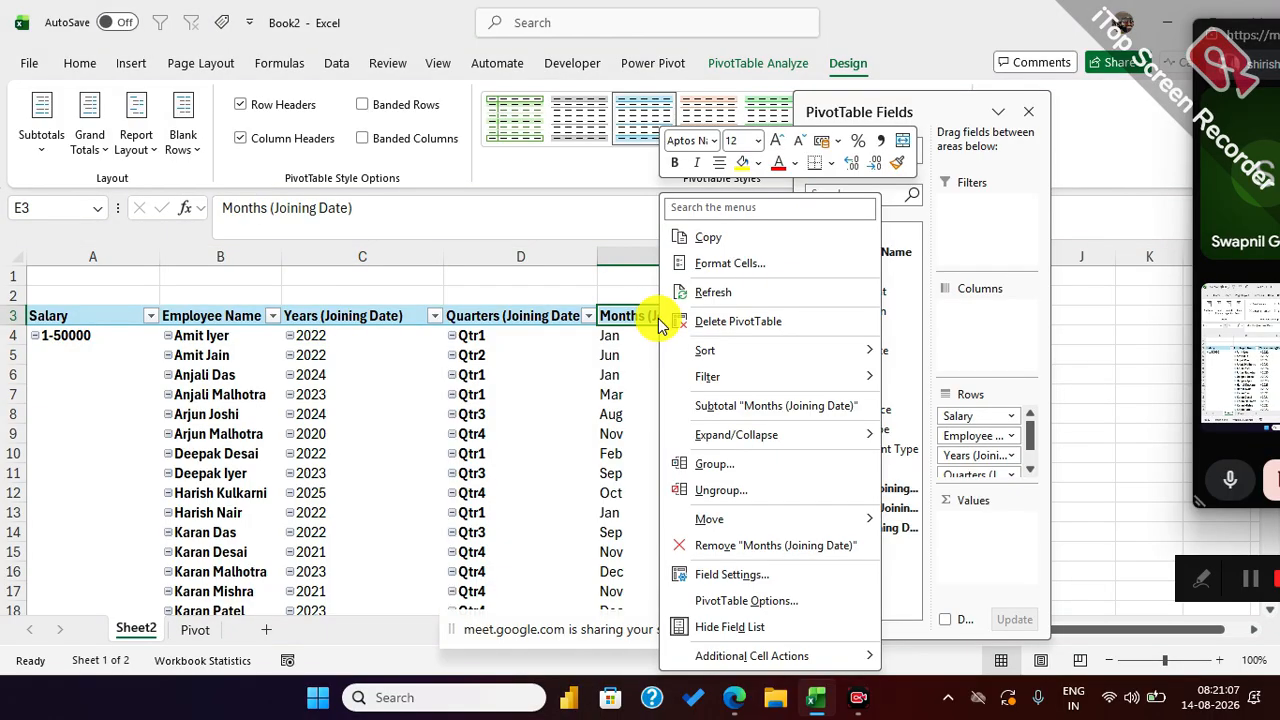
{"action": "left_click", "coordinate": [702, 466]}
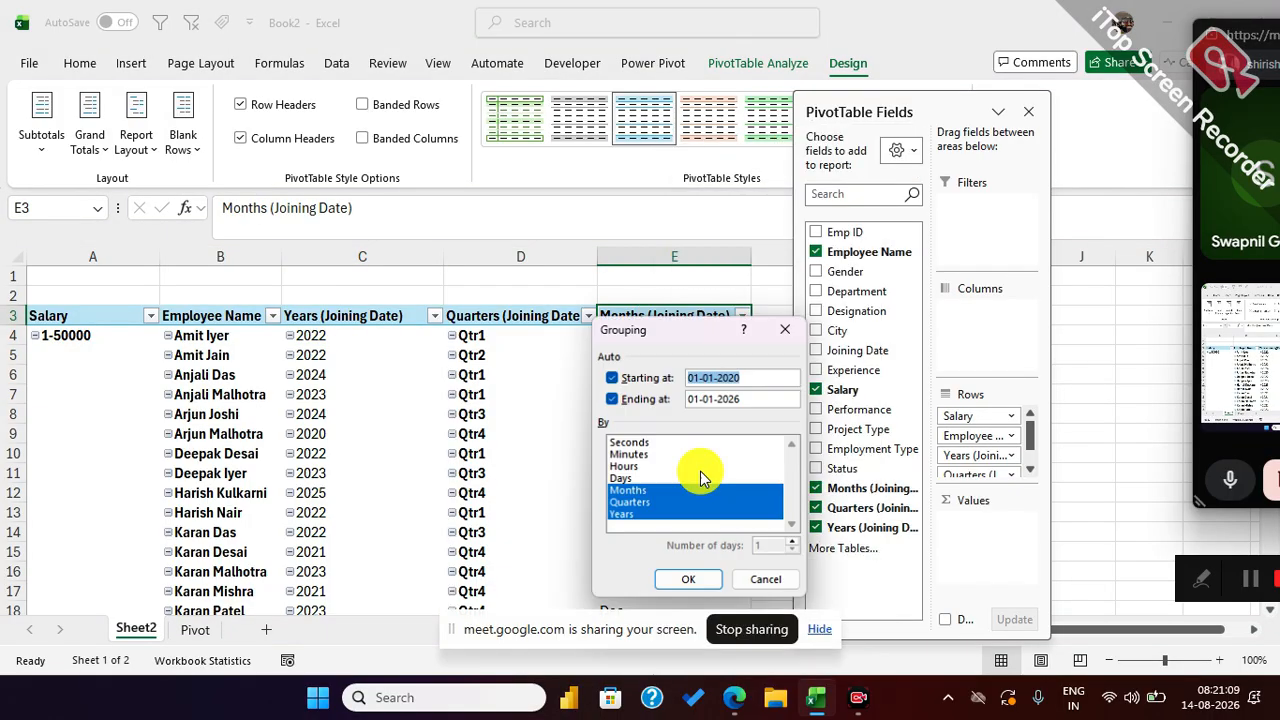
{"action": "left_click", "coordinate": [628, 514]}
{"action": "left_click", "coordinate": [622, 502]}
{"action": "left_click", "coordinate": [626, 490]}
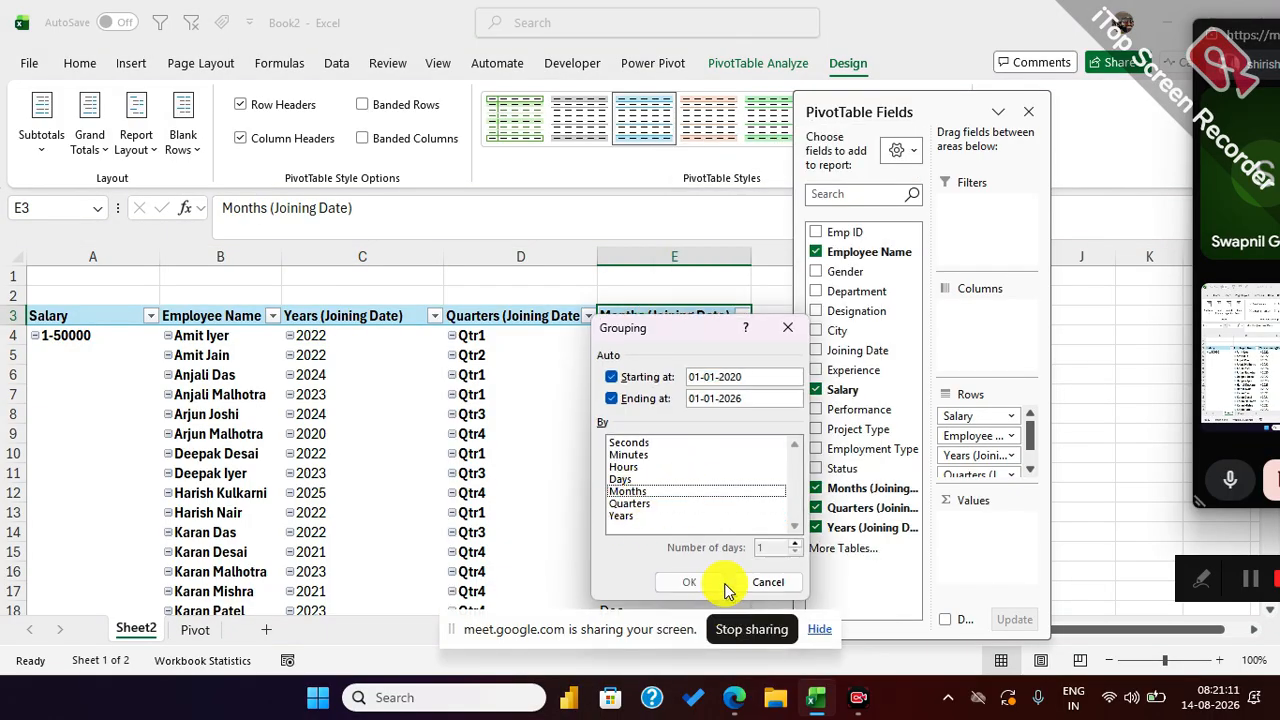
{"action": "left_click", "coordinate": [785, 585]}
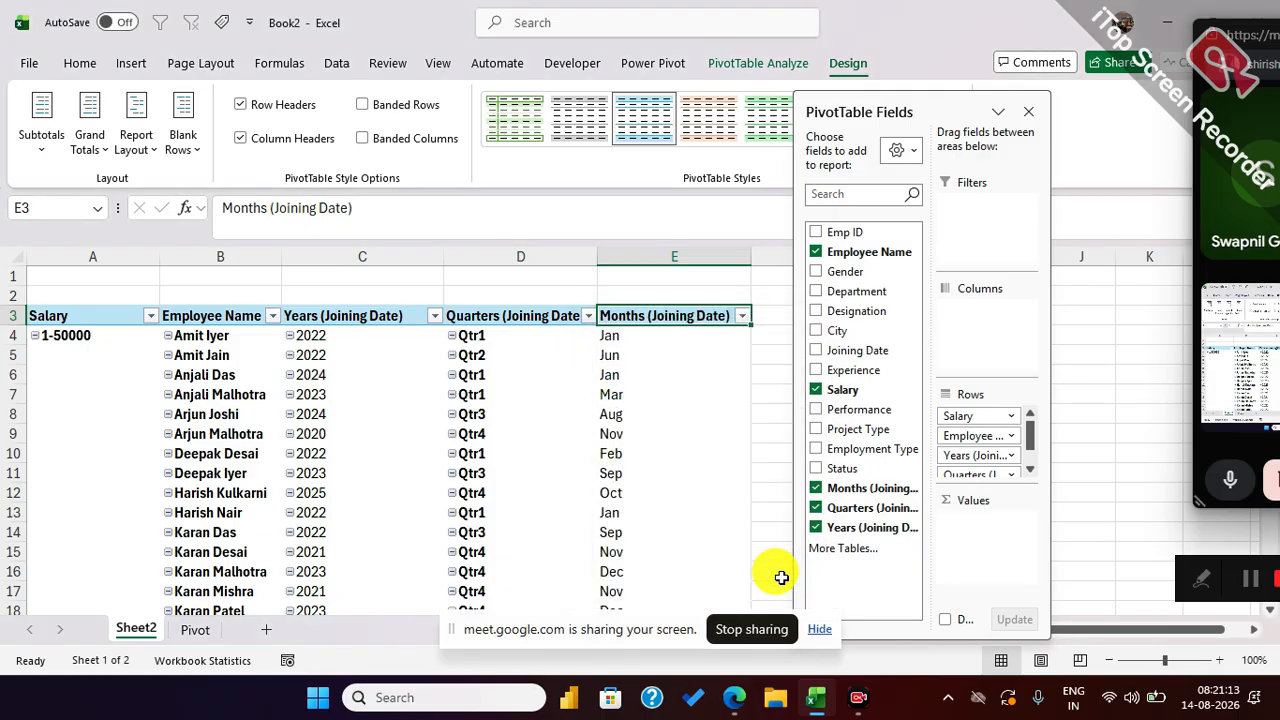
Step: Remove the years, quarters and months of Joining Date from the row fields and move the field list clear of the sheet
{"action": "left_click_drag", "start_coordinate": [975, 470], "coordinate": [868, 500]}
{"action": "left_click_drag", "start_coordinate": [975, 455], "coordinate": [885, 495]}
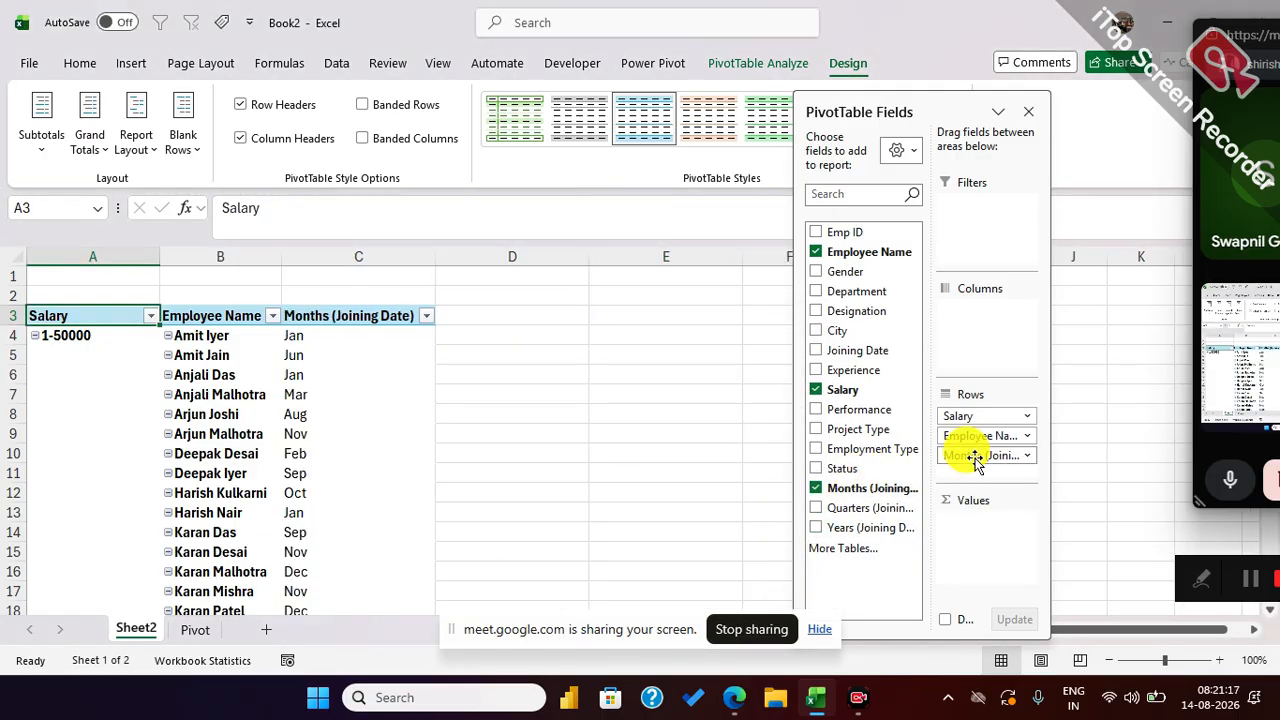
{"action": "left_click_drag", "start_coordinate": [976, 457], "coordinate": [875, 512]}
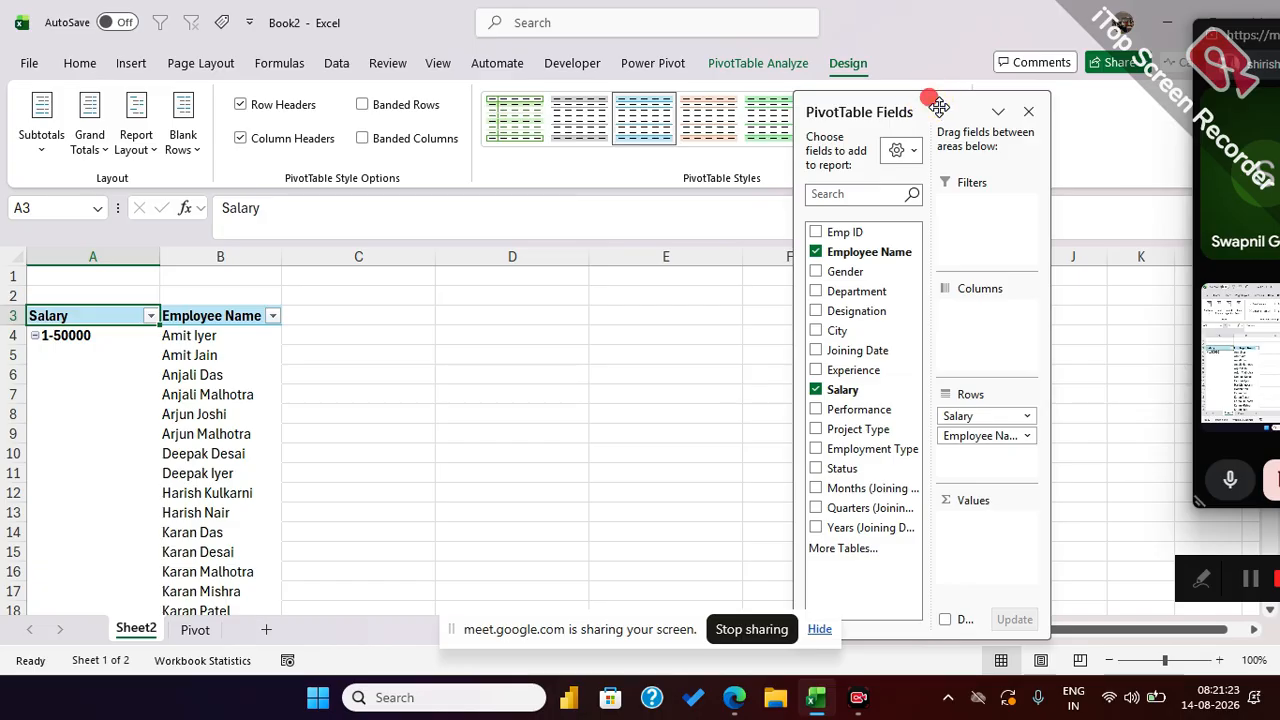
{"action": "left_click_drag", "start_coordinate": [939, 108], "coordinate": [1003, 104]}
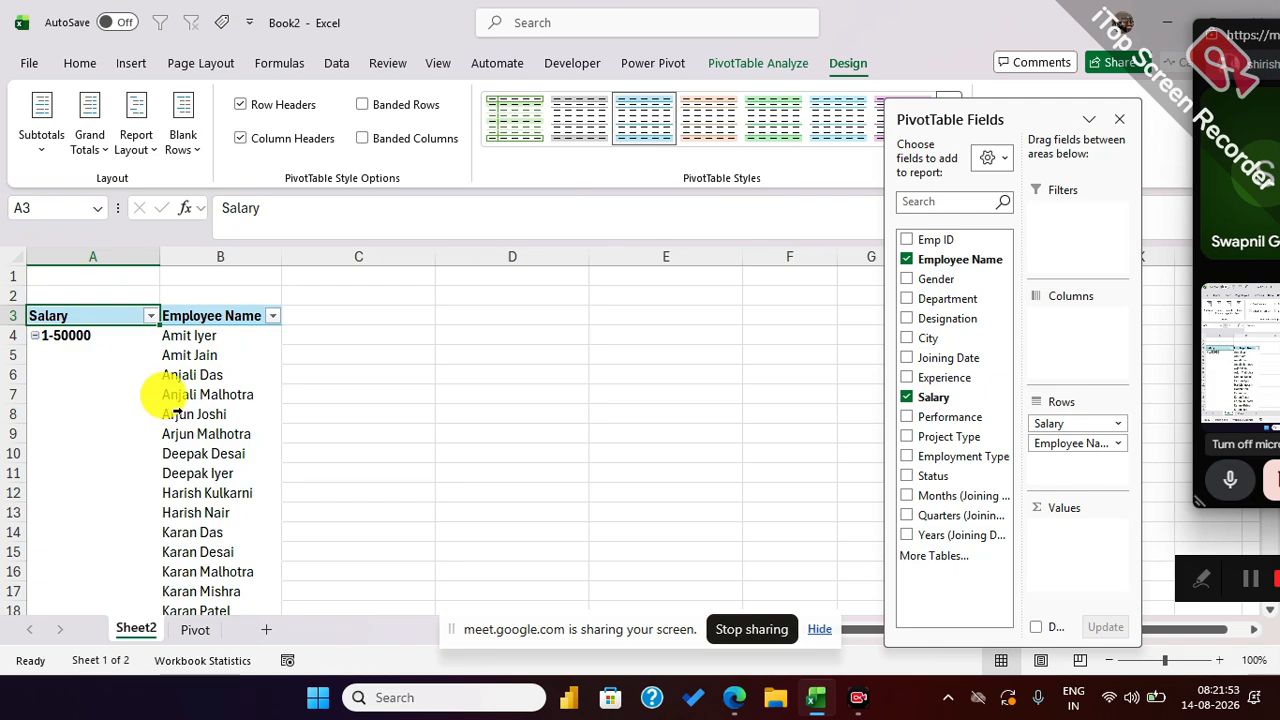
Step: Check the source data on the Pivot sheet, and add a Joining Date timeline beside the PivotTable on Sheet2
{"action": "left_click", "coordinate": [195, 629]}
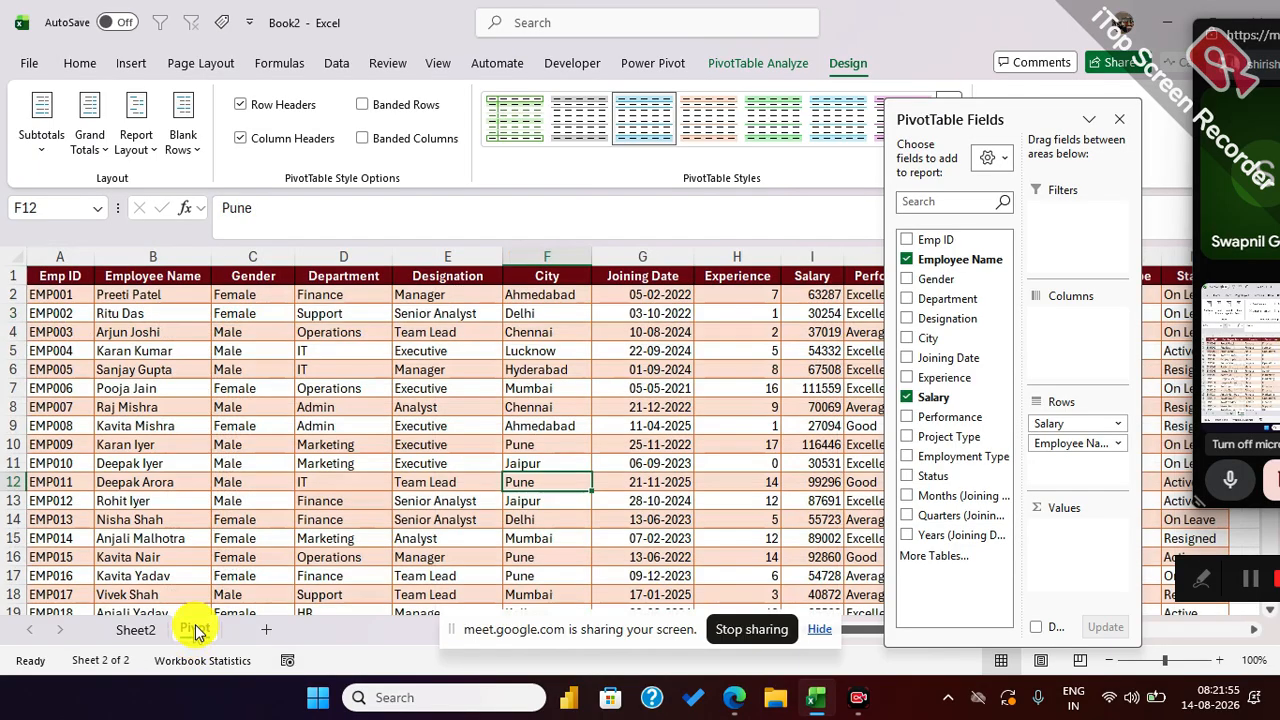
{"action": "left_click", "coordinate": [140, 628]}
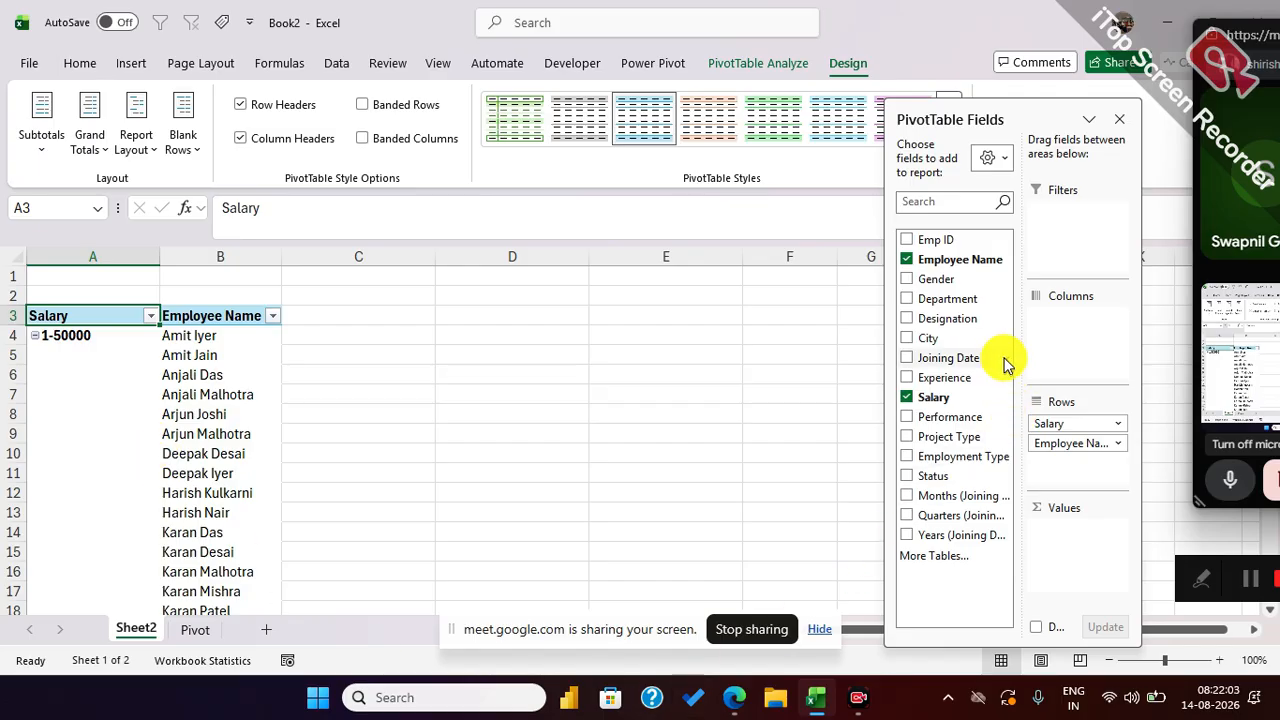
{"action": "right_click", "coordinate": [950, 358]}
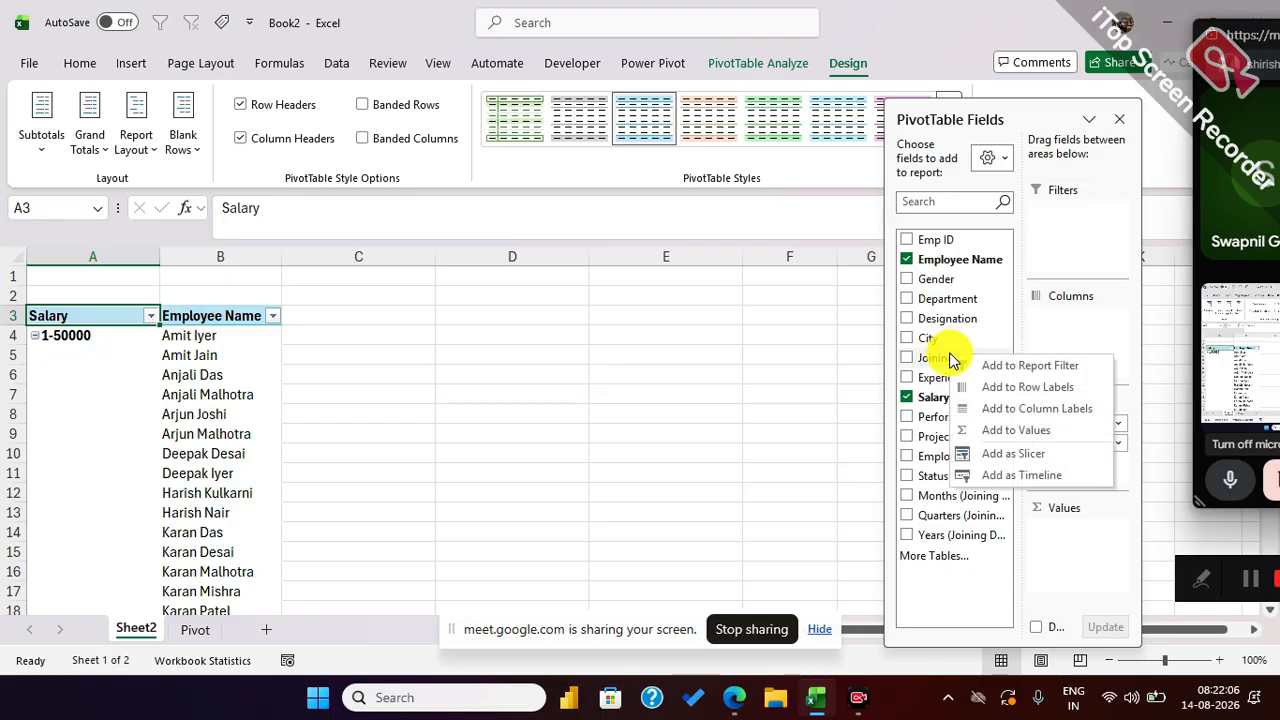
{"action": "left_click", "coordinate": [1007, 483]}
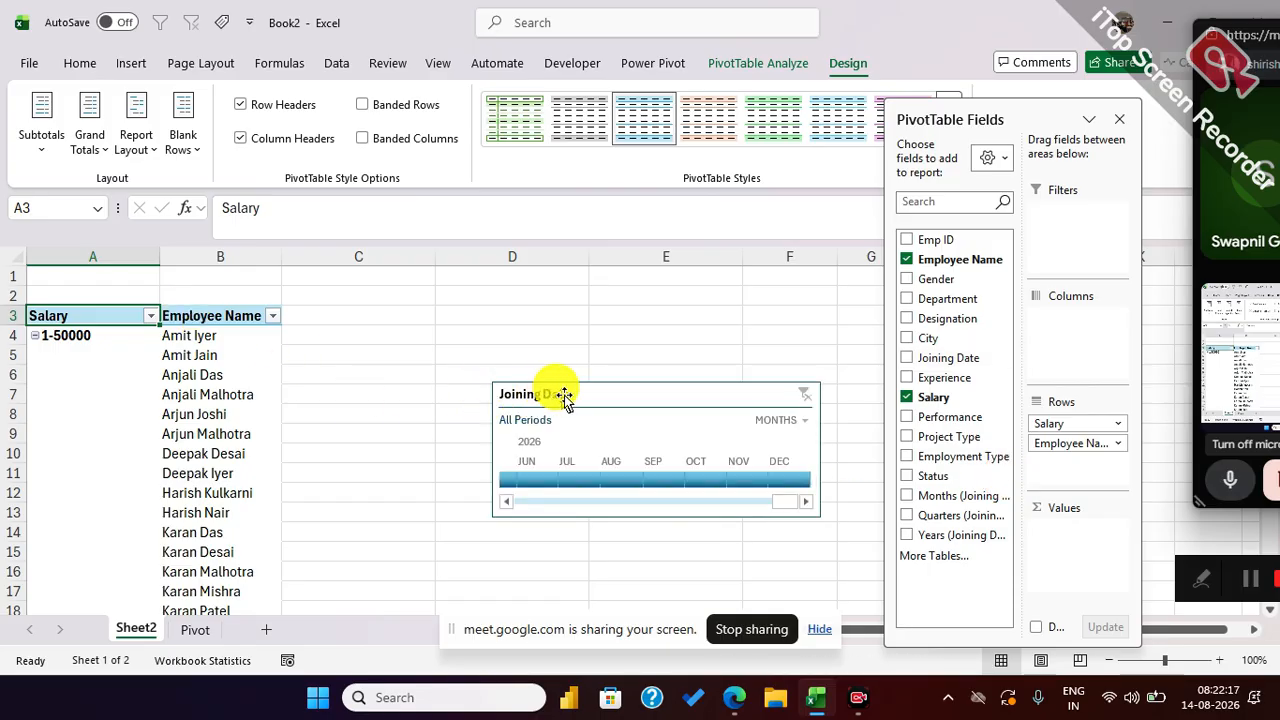
{"action": "left_click_drag", "start_coordinate": [564, 395], "coordinate": [472, 318]}
{"action": "left_click", "coordinate": [466, 315]}
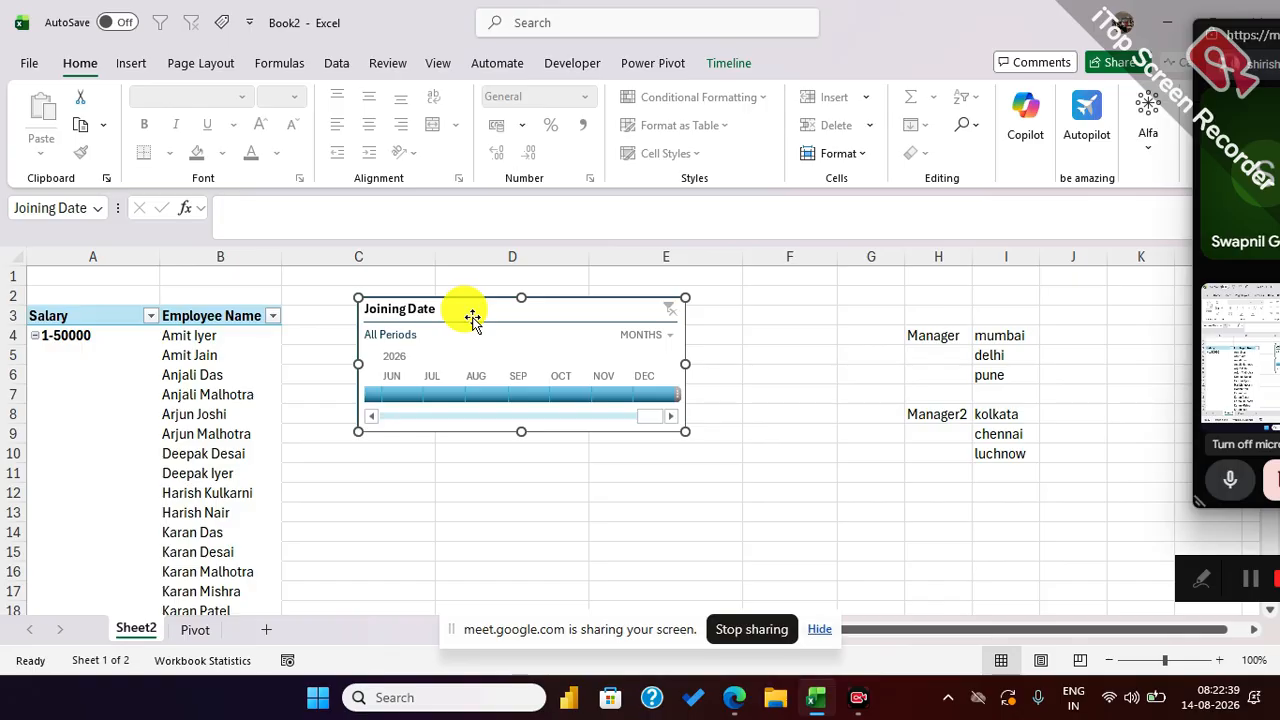
Step: Switch the Joining Date timeline to years and filter the PivotTable to 2025
{"action": "left_click", "coordinate": [666, 336]}
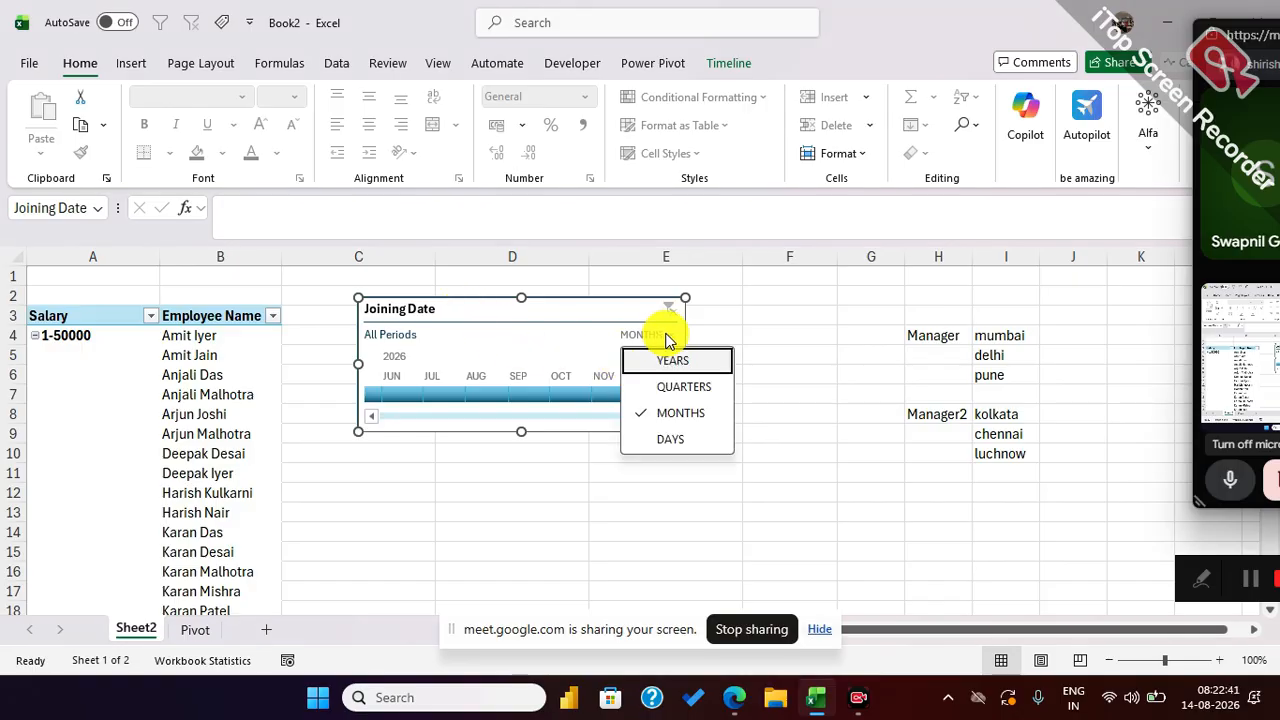
{"action": "left_click", "coordinate": [666, 361]}
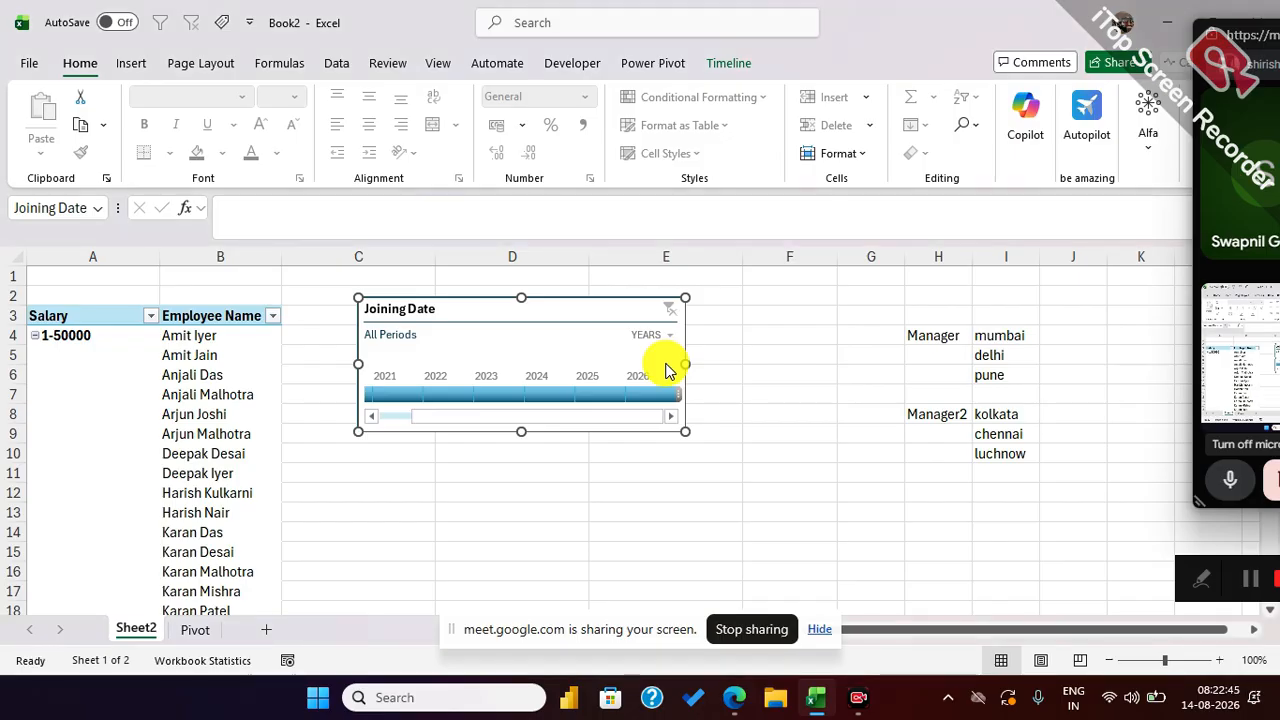
{"action": "left_click", "coordinate": [601, 395]}
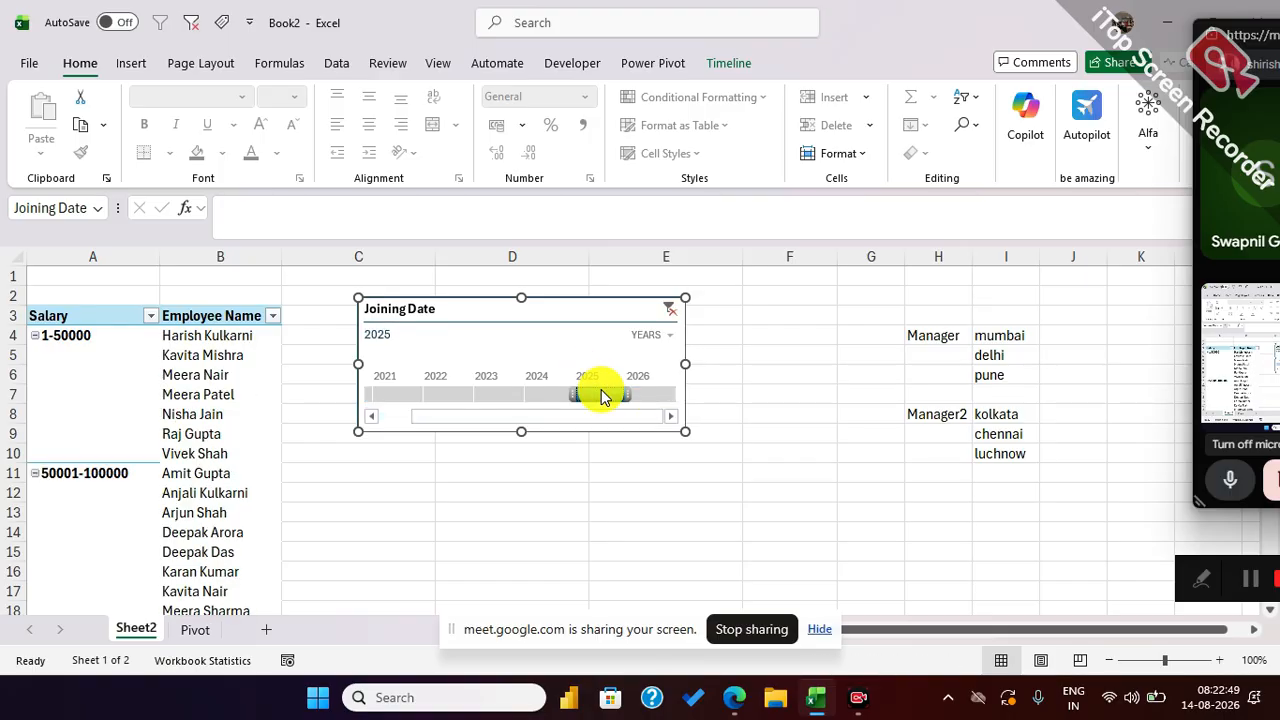
Step: Switch the Joining Date timeline to quarters and filter the PivotTable to Q2 2025
{"action": "left_click", "coordinate": [668, 336]}
{"action": "left_click", "coordinate": [672, 387]}
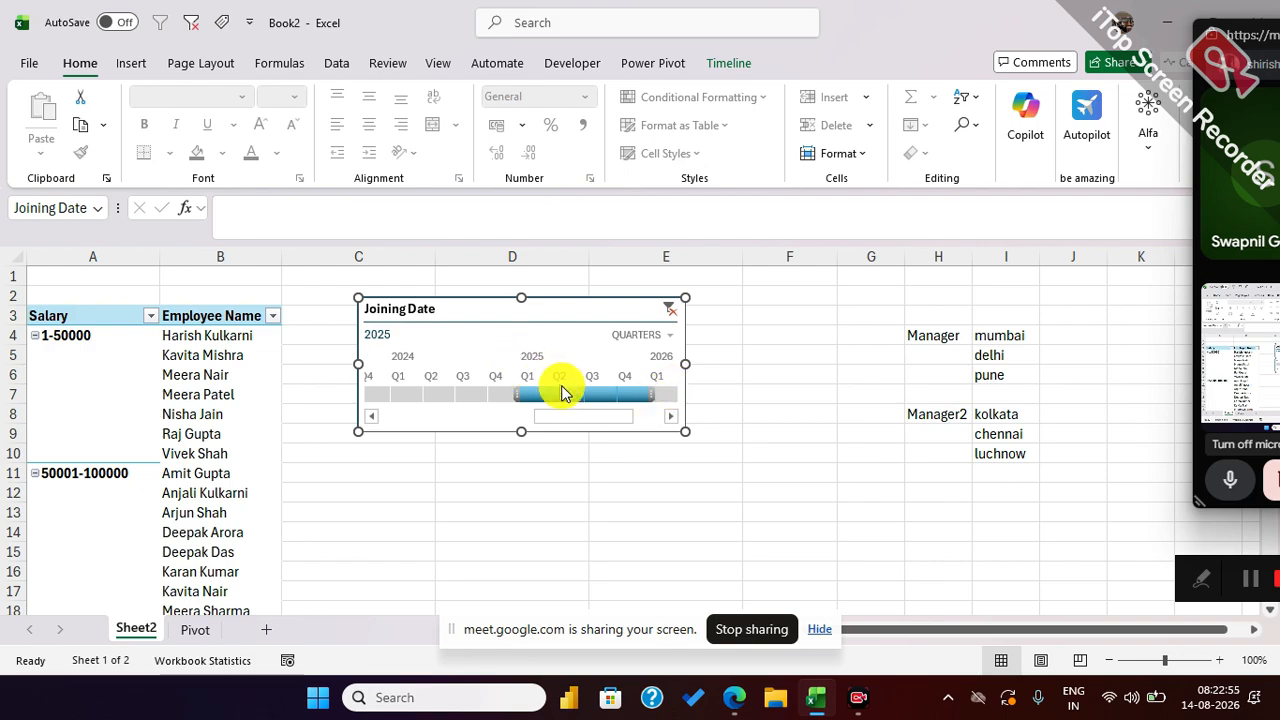
{"action": "left_click", "coordinate": [561, 398]}
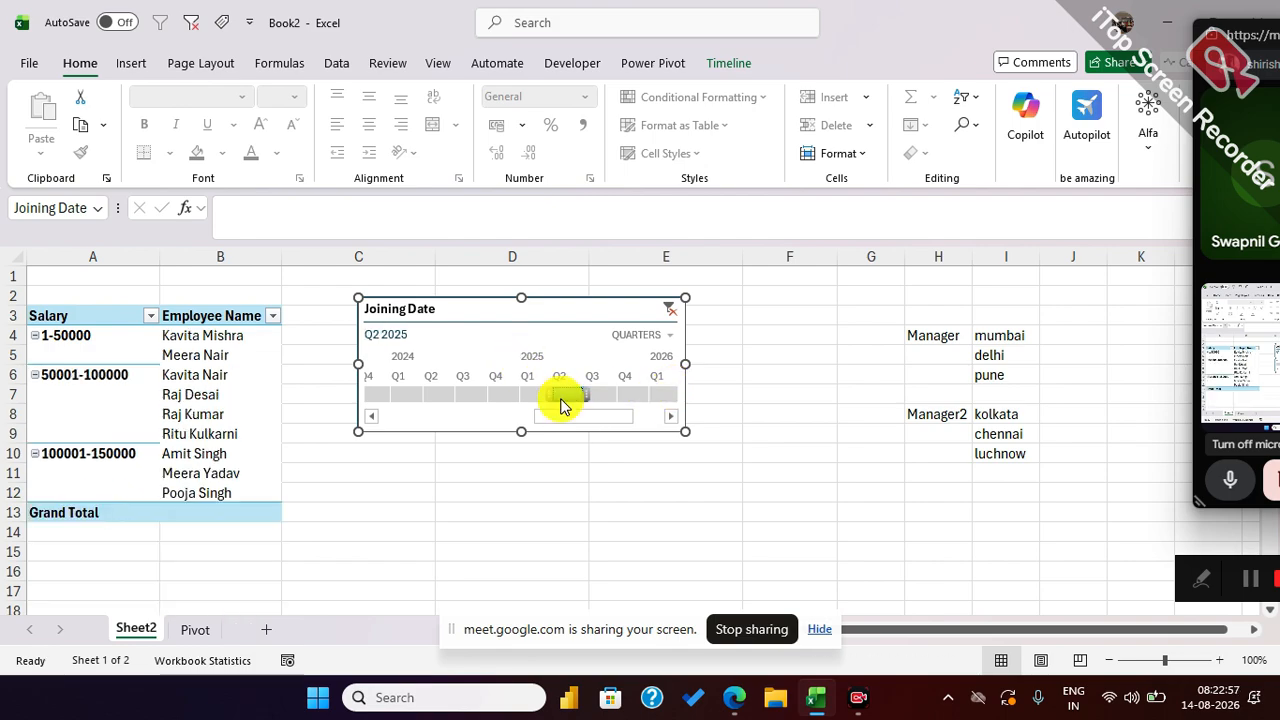
Step: Switch the Joining Date timeline to months and filter the PivotTable to May 2025
{"action": "left_click", "coordinate": [668, 335]}
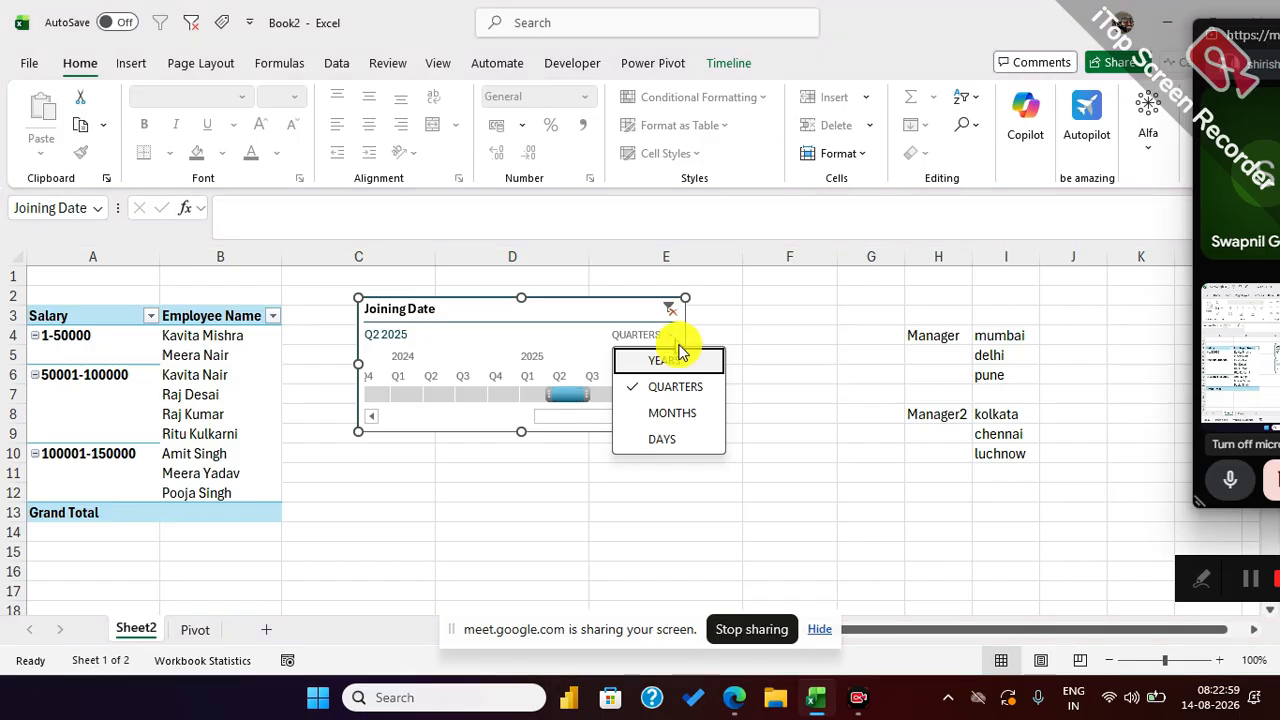
{"action": "left_click", "coordinate": [672, 414]}
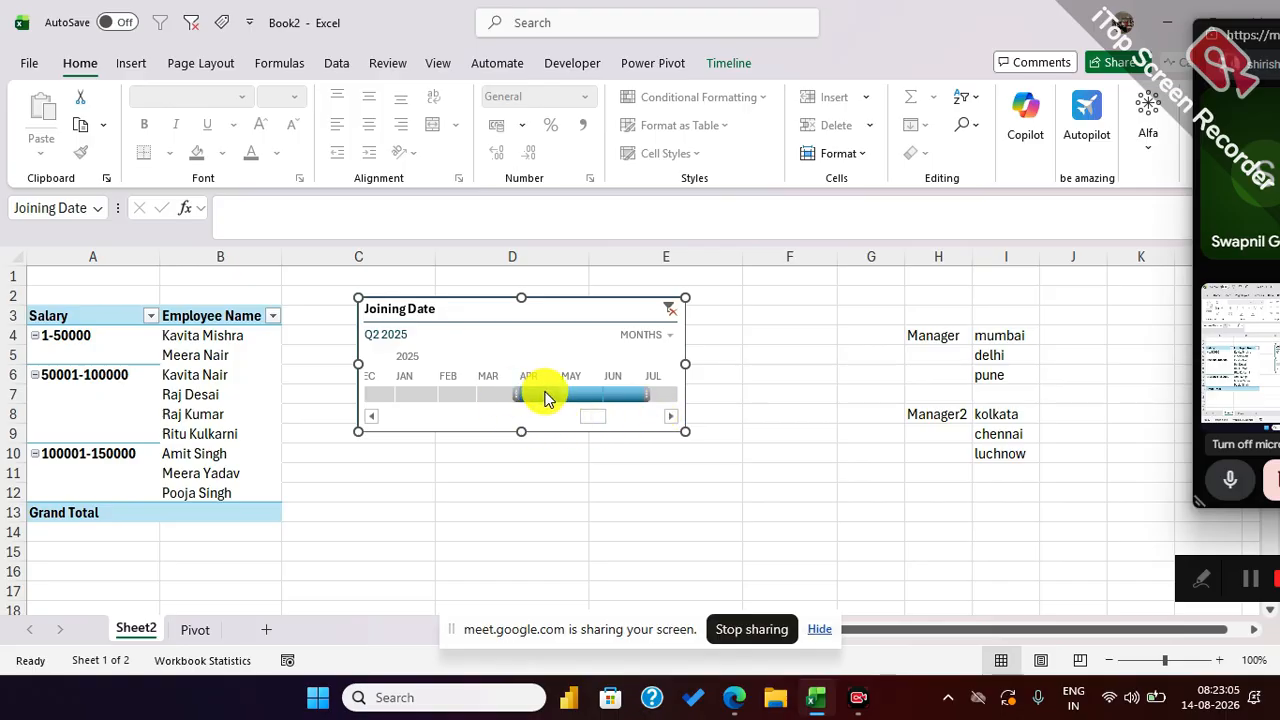
{"action": "mouse_move", "coordinate": [586, 392]}
{"action": "left_mouse_down"}
{"action": "mouse_move", "coordinate": [614, 392]}
{"action": "mouse_move", "coordinate": [584, 396]}
{"action": "left_mouse_up"}
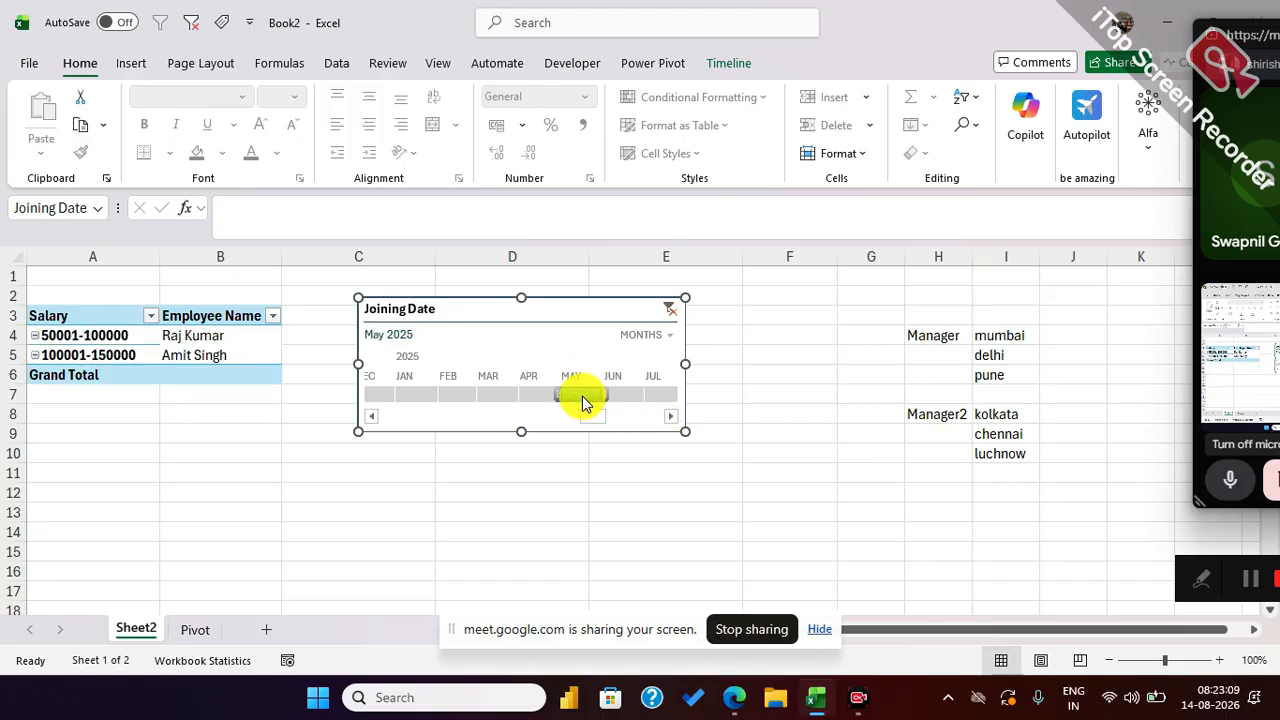
Step: Switch the Joining Date timeline to days and filter the PivotTable to May 15, 2025
{"action": "left_click", "coordinate": [670, 335]}
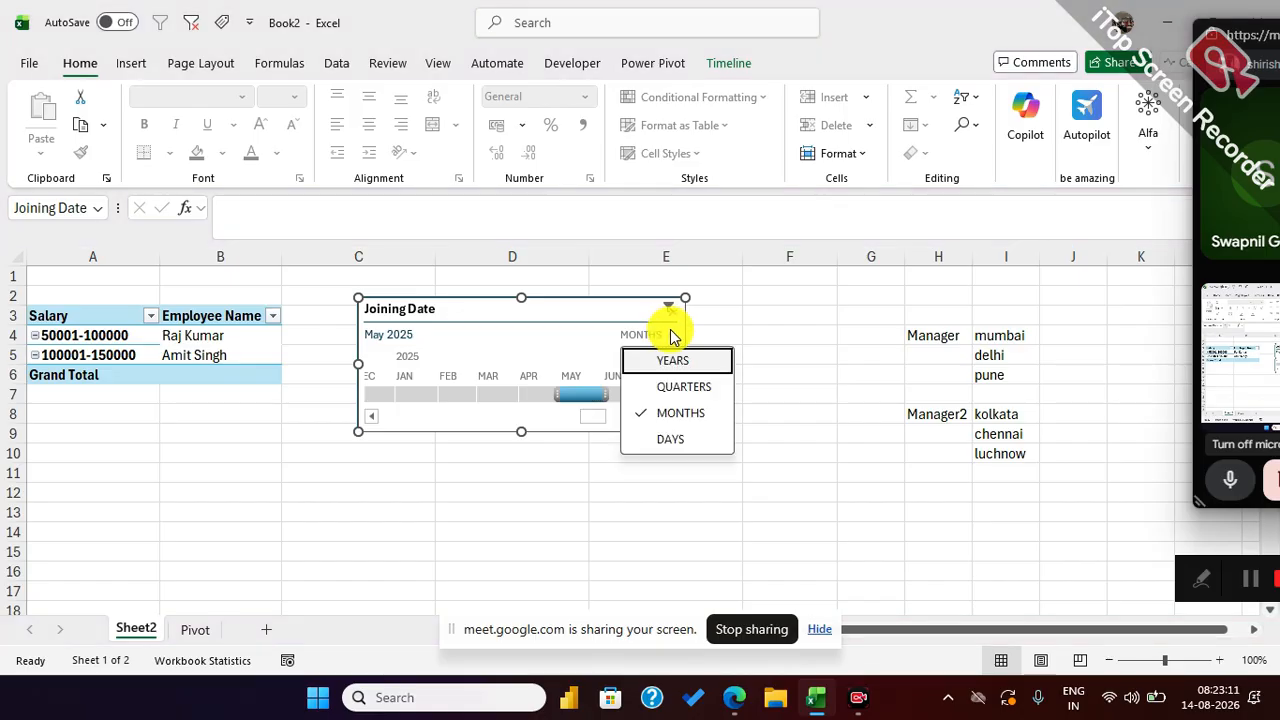
{"action": "left_click", "coordinate": [665, 437]}
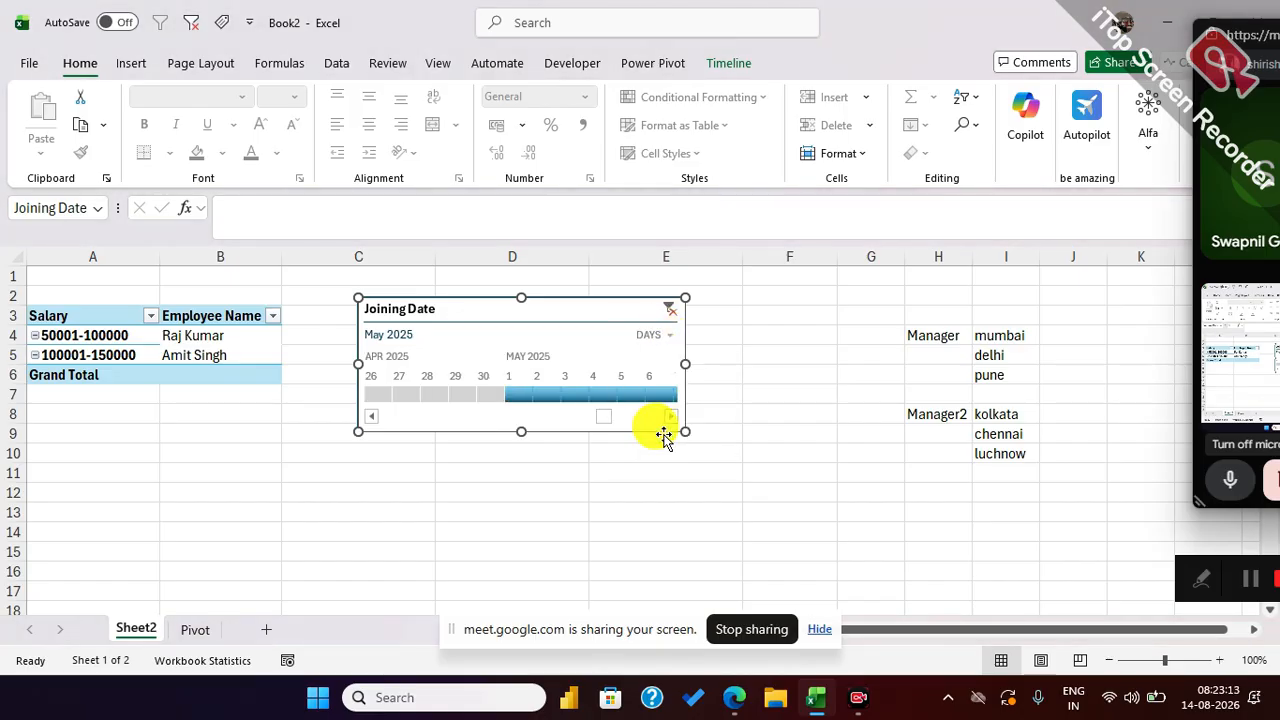
{"action": "left_click", "coordinate": [671, 418]}
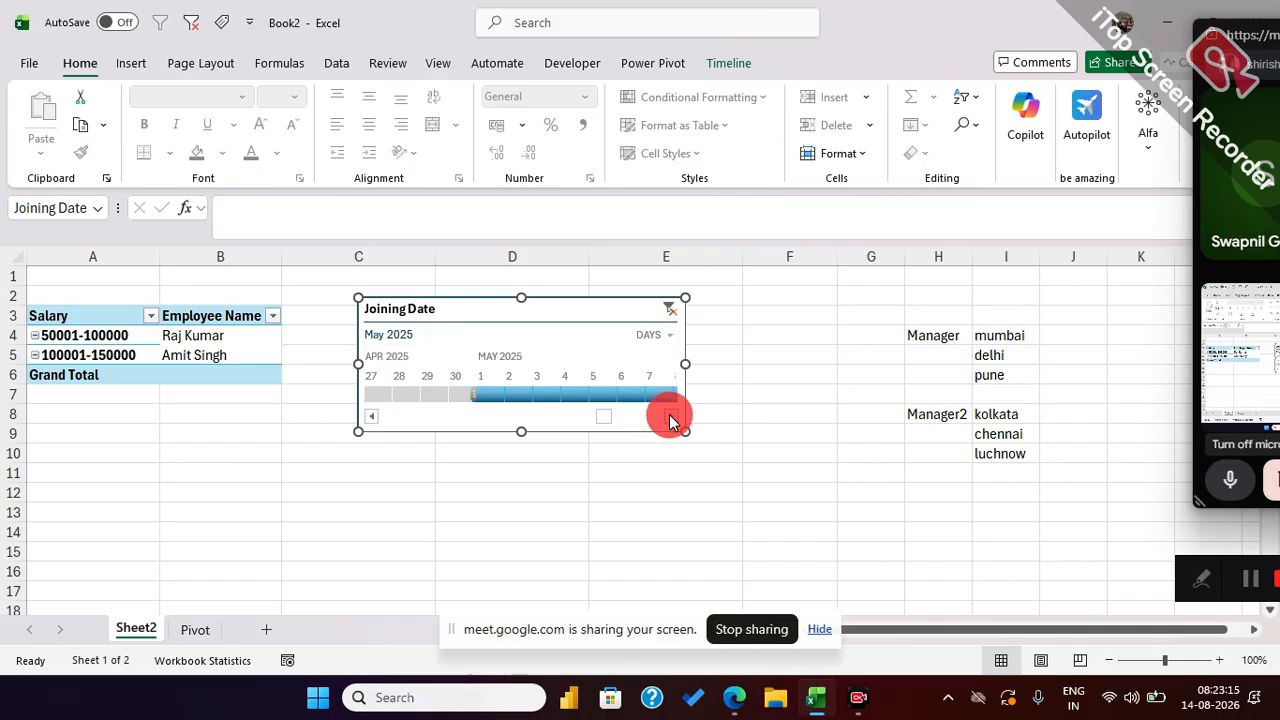
{"action": "left_click", "coordinate": [671, 418]}
{"action": "left_click", "coordinate": [671, 418]}
{"action": "left_click", "coordinate": [671, 418]}
{"action": "left_click", "coordinate": [671, 418]}
{"action": "left_click", "coordinate": [671, 418]}
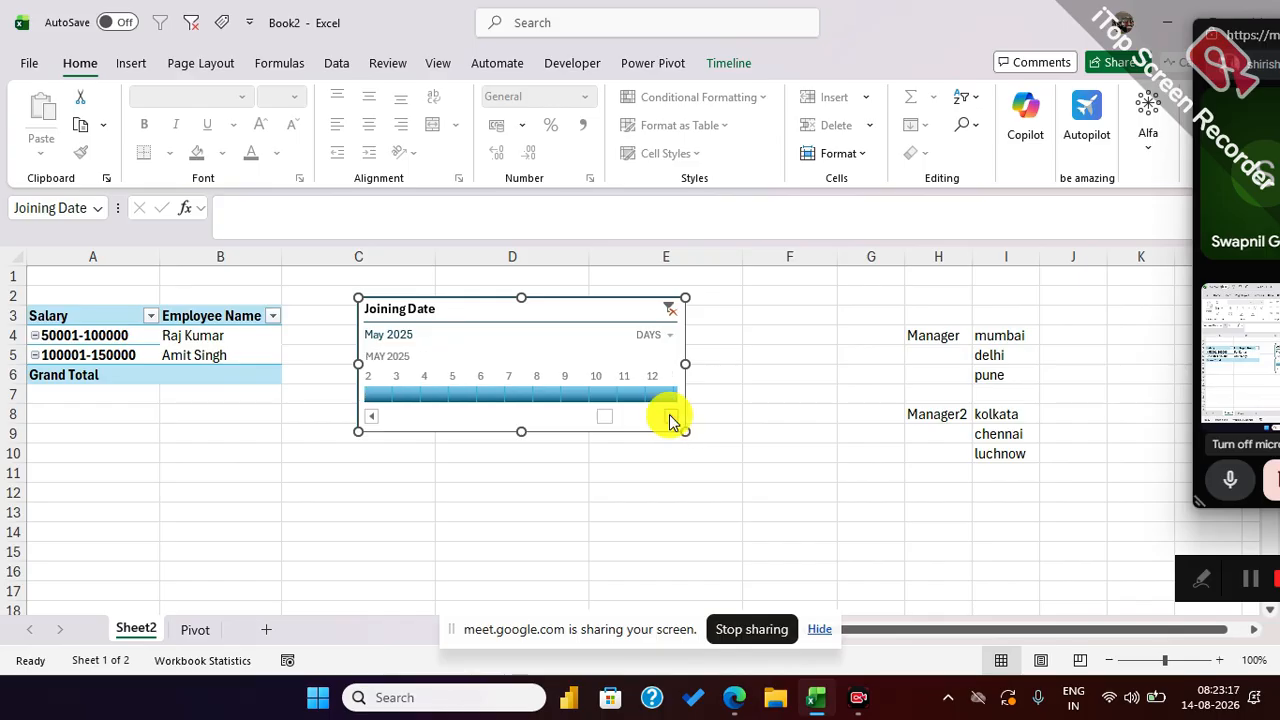
{"action": "left_click", "coordinate": [671, 418]}
{"action": "left_click", "coordinate": [671, 418]}
{"action": "left_click", "coordinate": [671, 418]}
{"action": "left_click", "coordinate": [652, 396]}
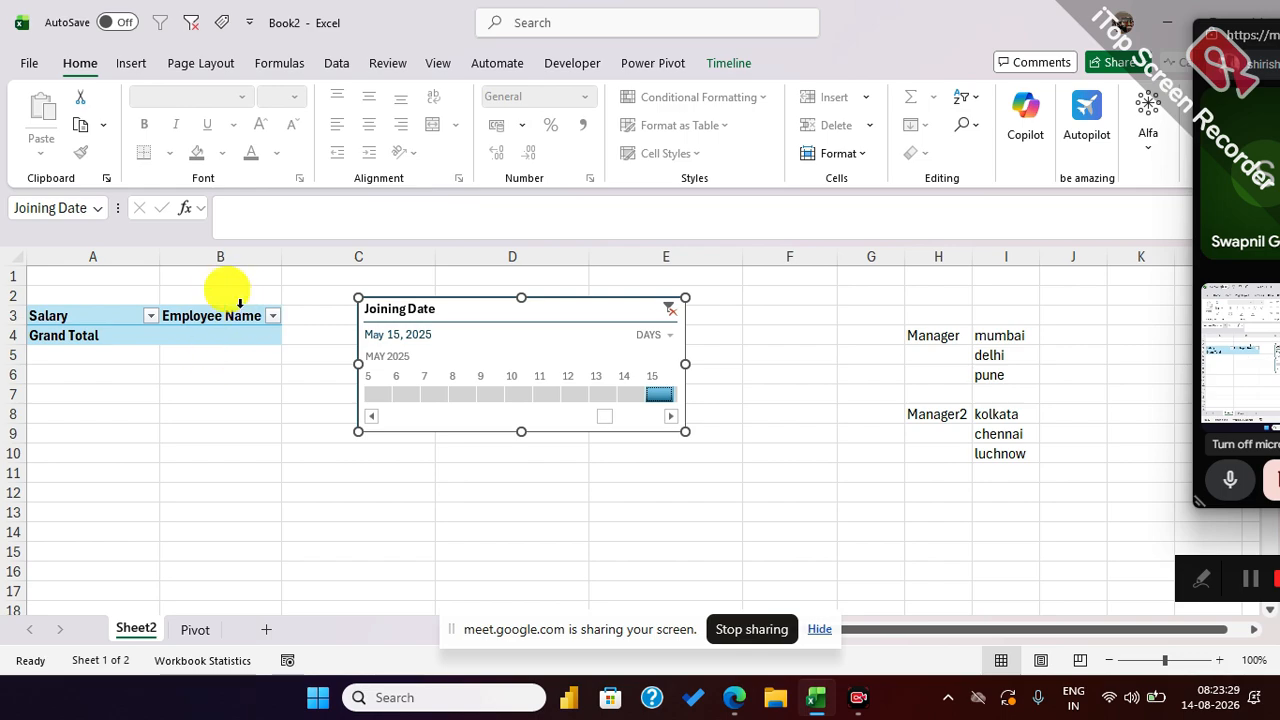
Step: Clear the Joining Date timeline filter so the PivotTable covers all periods
{"action": "left_click", "coordinate": [190, 257]}
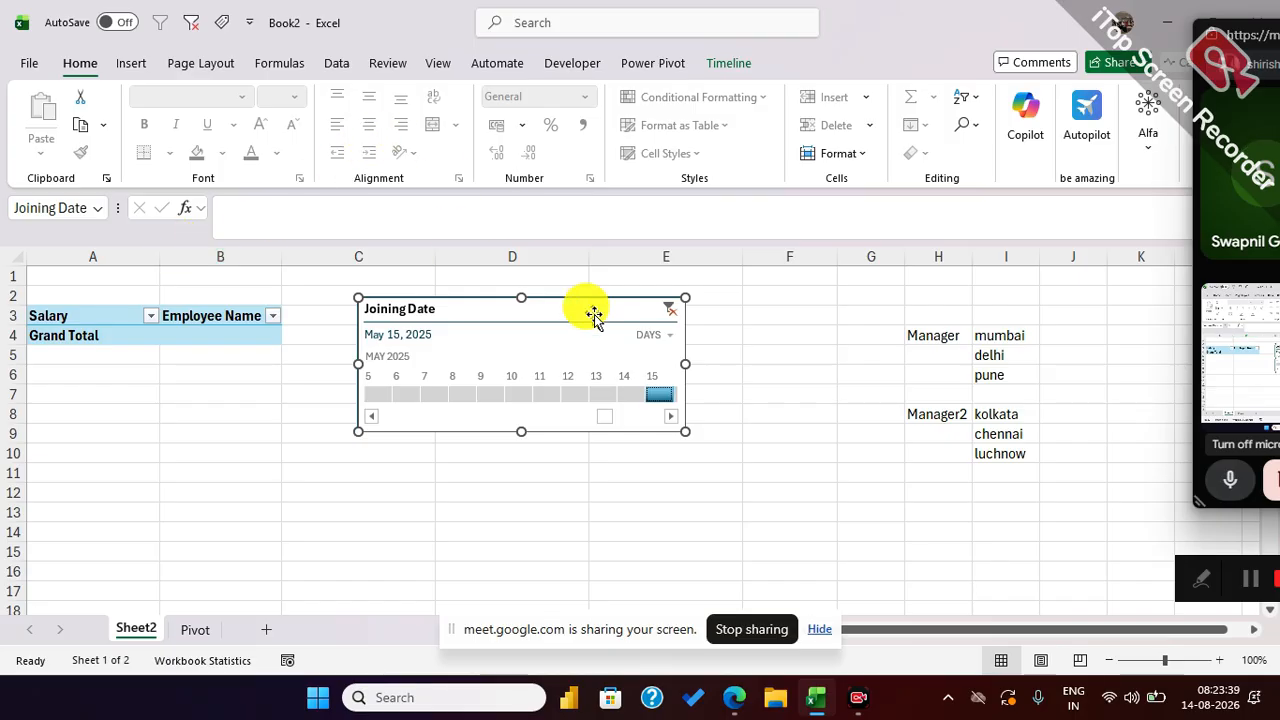
{"action": "left_click", "coordinate": [671, 311]}
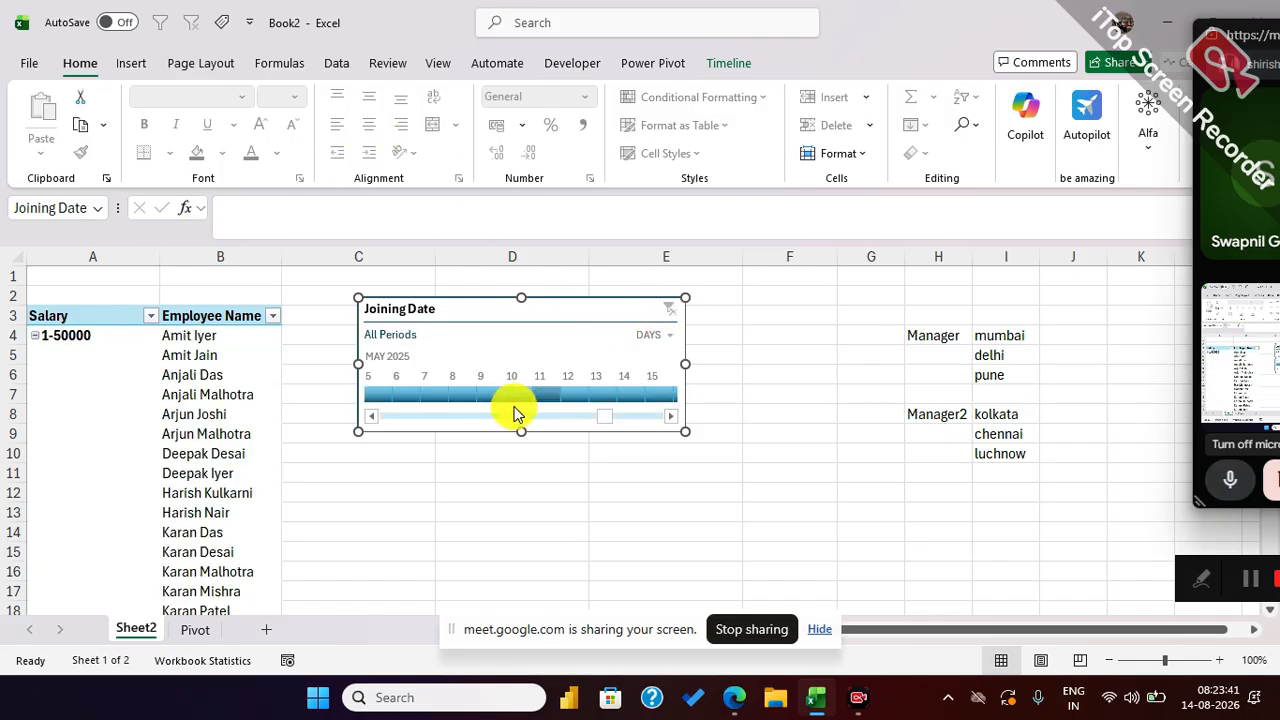
Step: On the Pivot sheet, highlight the whole employee row 13, with joining date 28-10-2024, using a yellow fill
{"action": "left_click", "coordinate": [192, 635]}
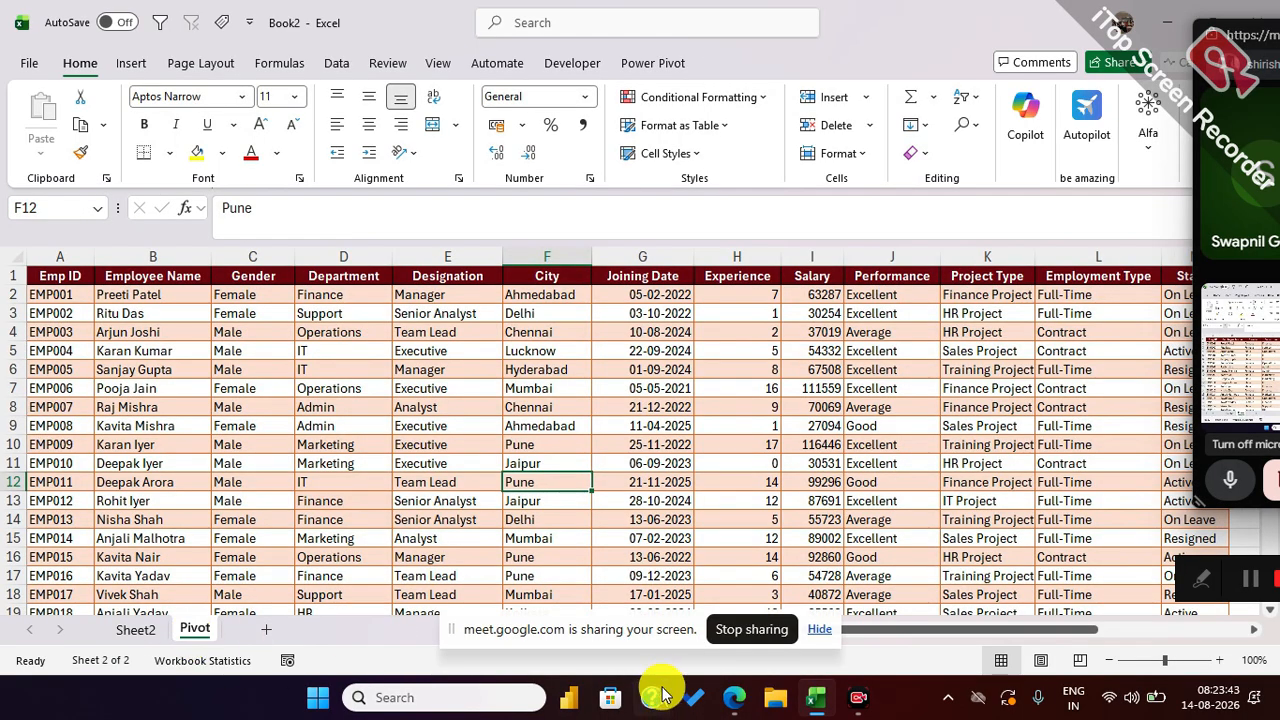
{"action": "left_click", "coordinate": [647, 500]}
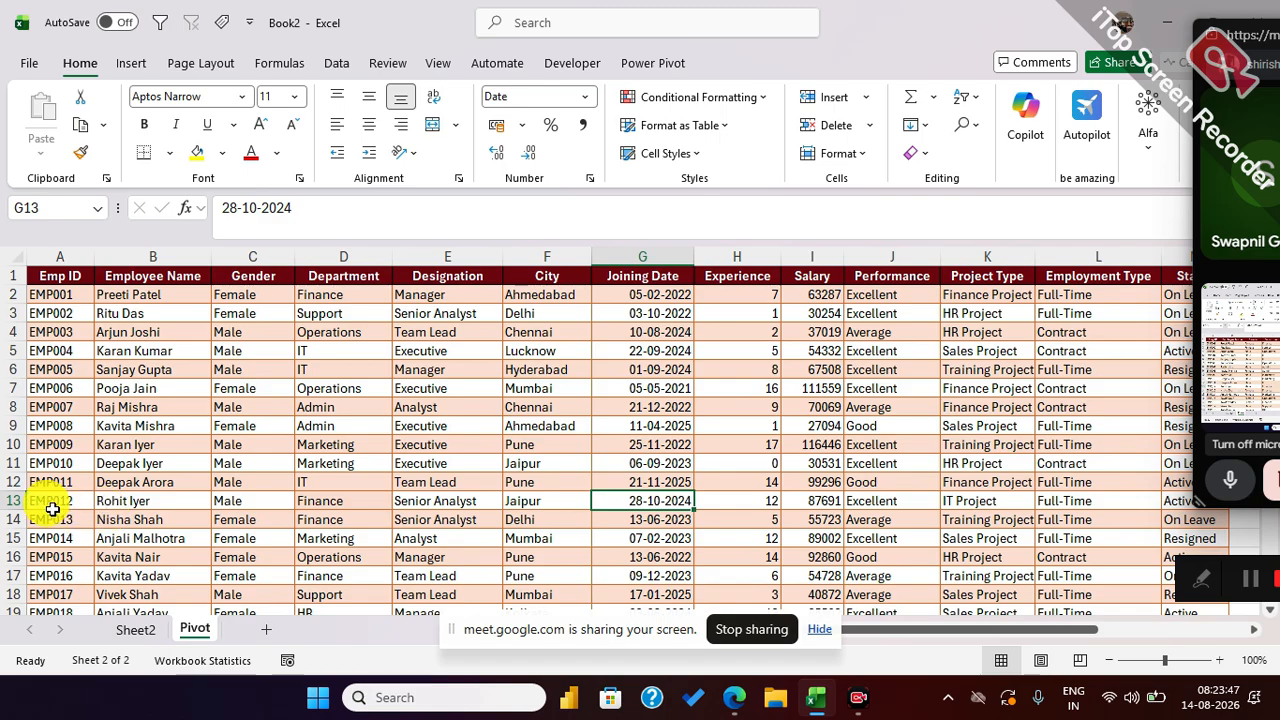
{"action": "left_click", "coordinate": [12, 500]}
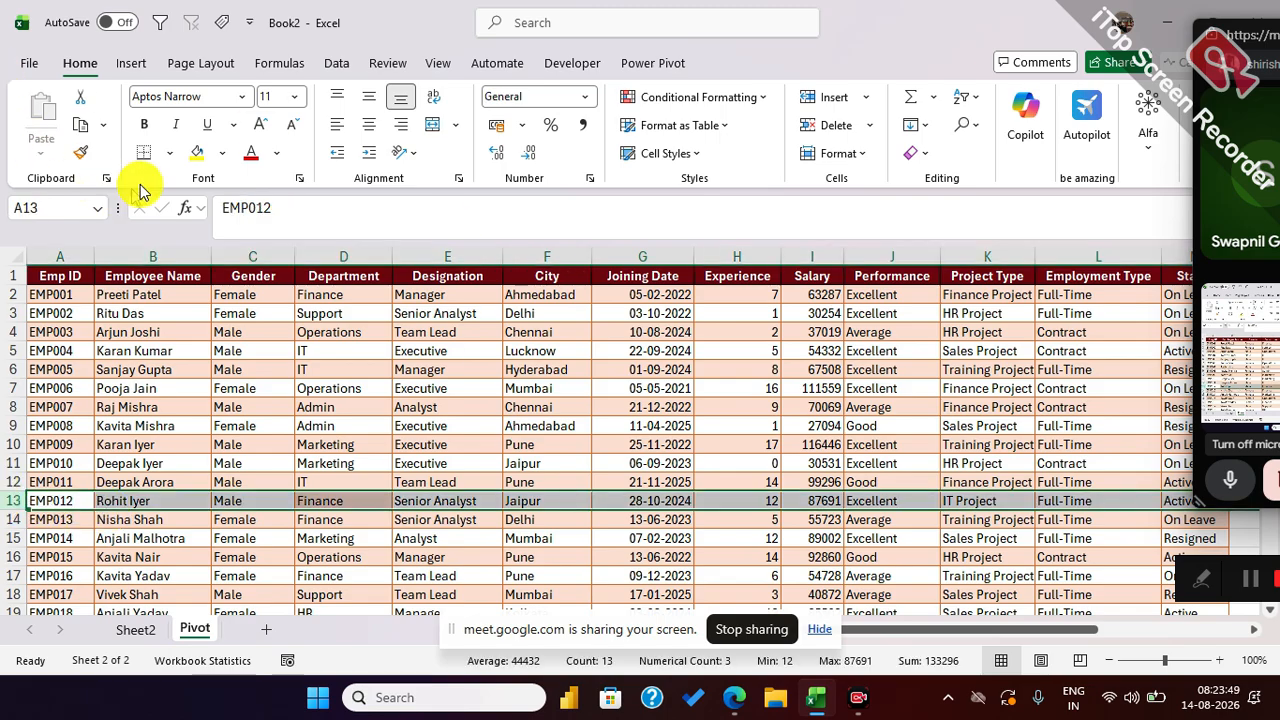
{"action": "left_click", "coordinate": [197, 152]}
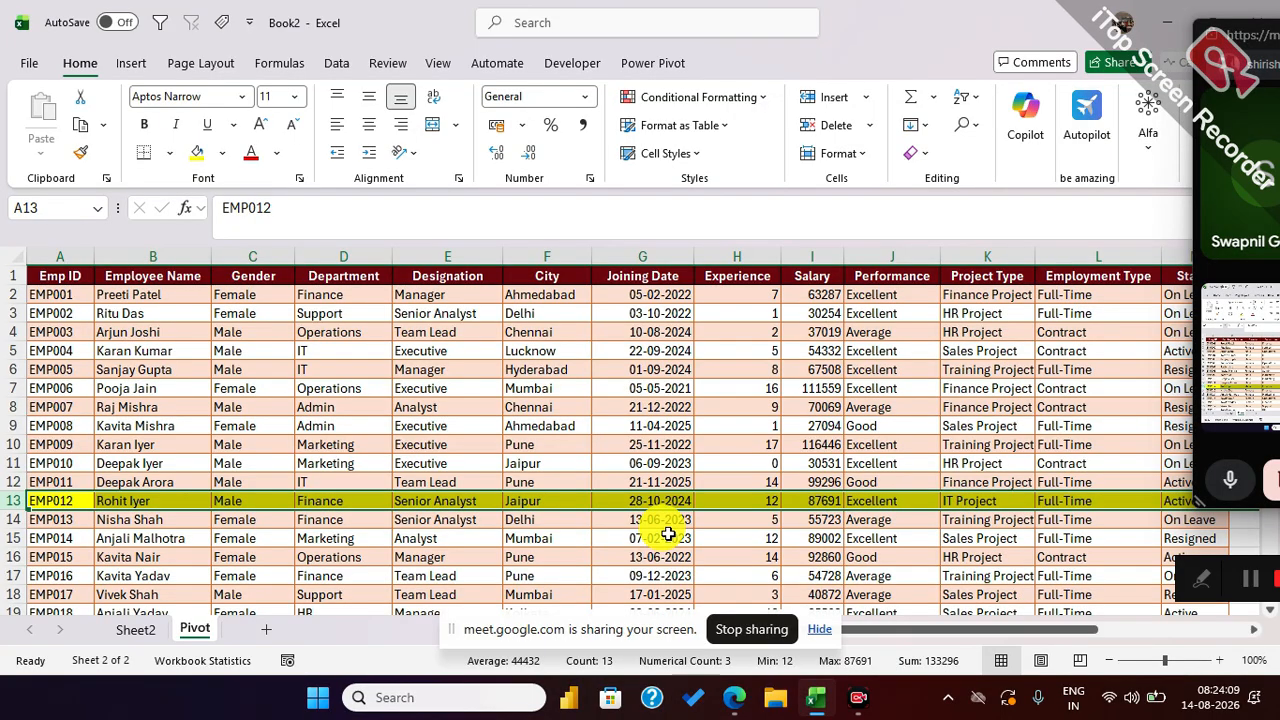
Step: On Sheet2, switch the Joining Date timeline to years and filter the PivotTable to 2024
{"action": "left_click", "coordinate": [135, 629]}
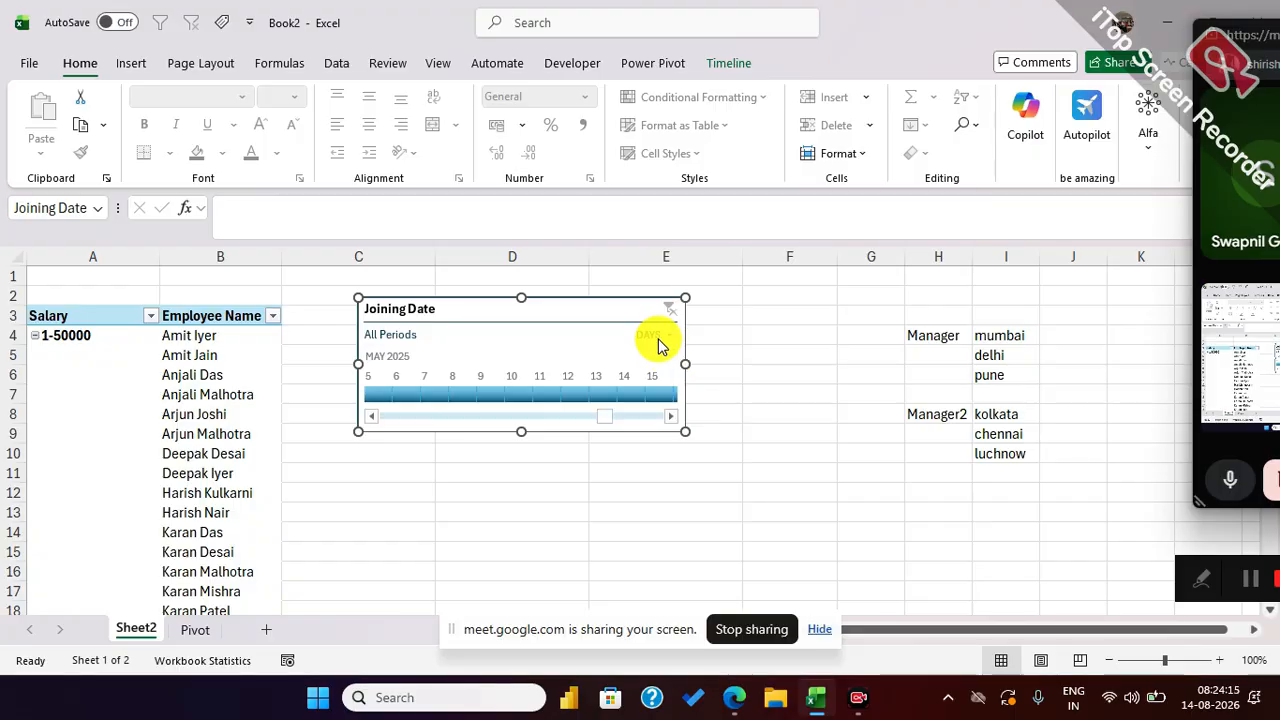
{"action": "key", "text": "alt+Tab"}
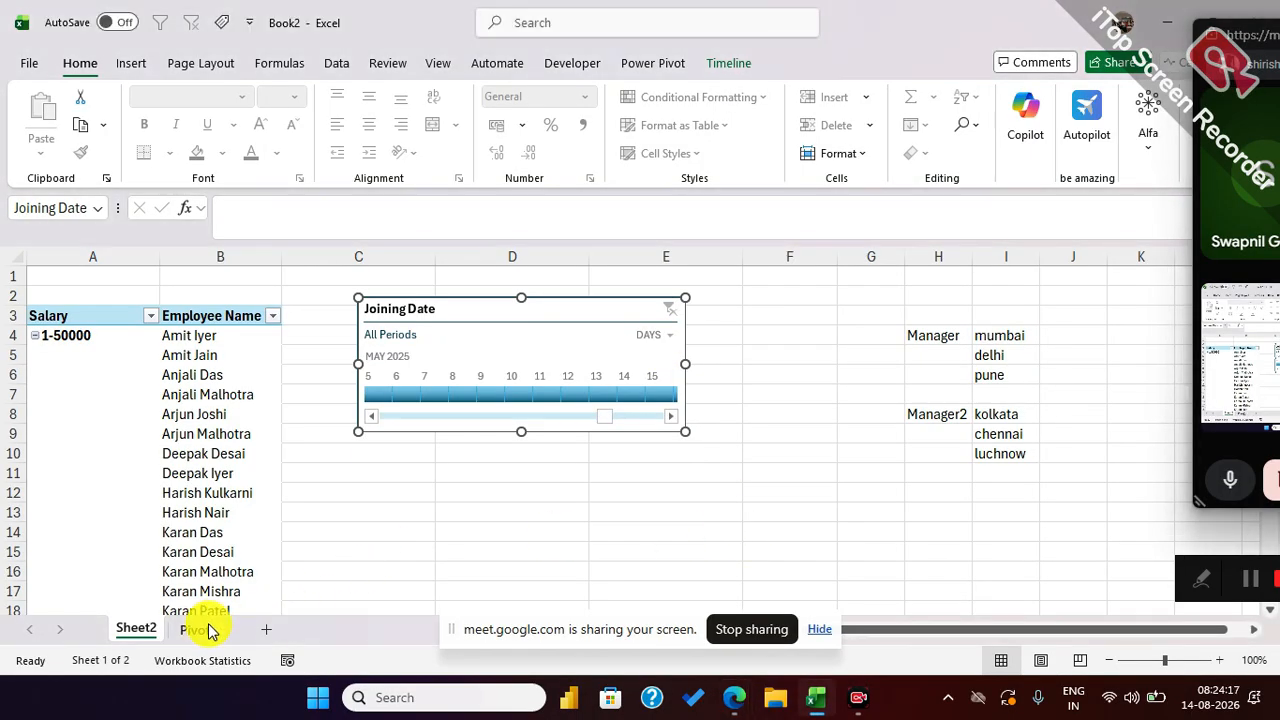
{"action": "left_click", "coordinate": [205, 629]}
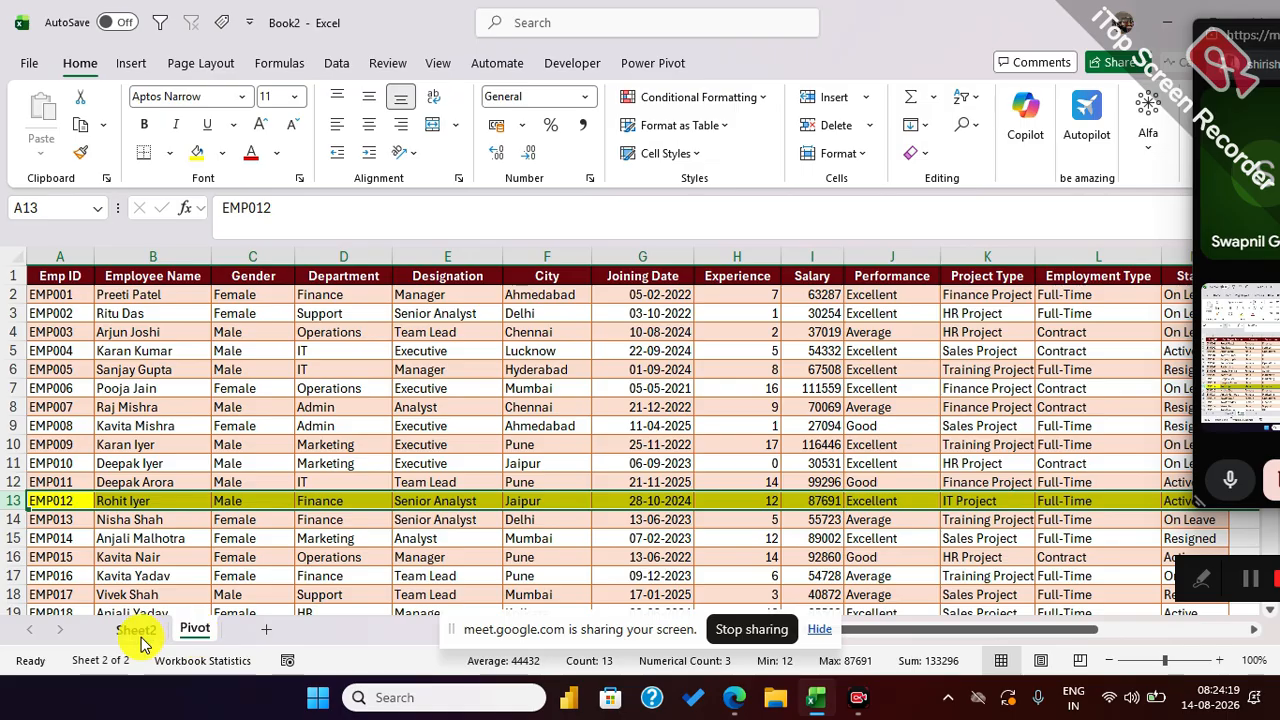
{"action": "left_click", "coordinate": [133, 630]}
{"action": "left_click", "coordinate": [659, 341]}
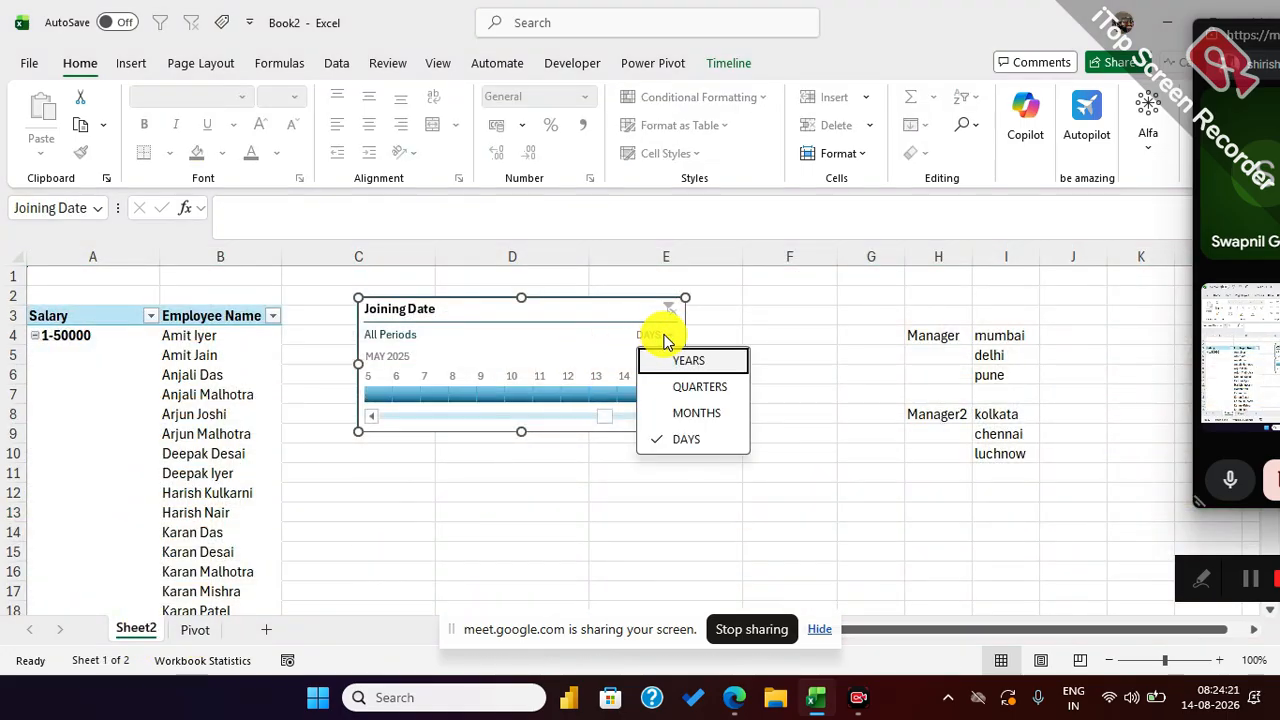
{"action": "left_click", "coordinate": [683, 357]}
{"action": "left_click", "coordinate": [548, 395]}
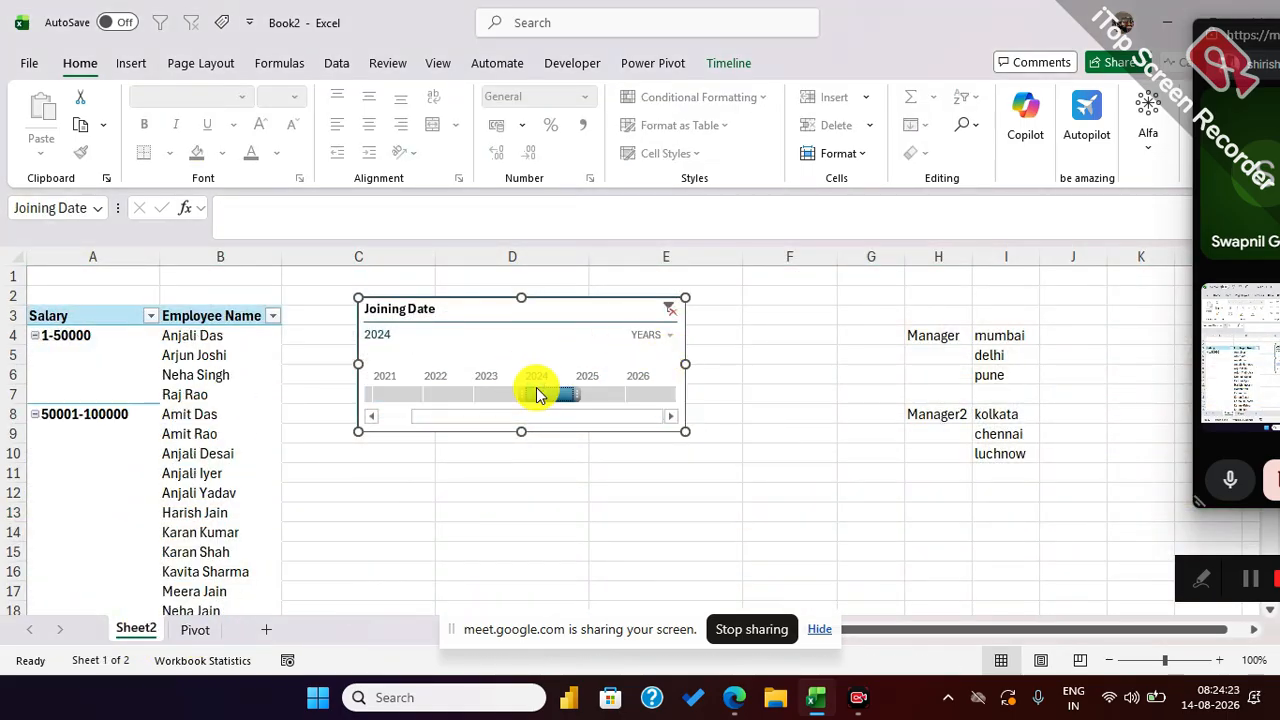
Step: Filter the PivotTable to Q3 2024 at the timeline's quarter level, and switch the timeline to months
{"action": "left_click", "coordinate": [670, 340]}
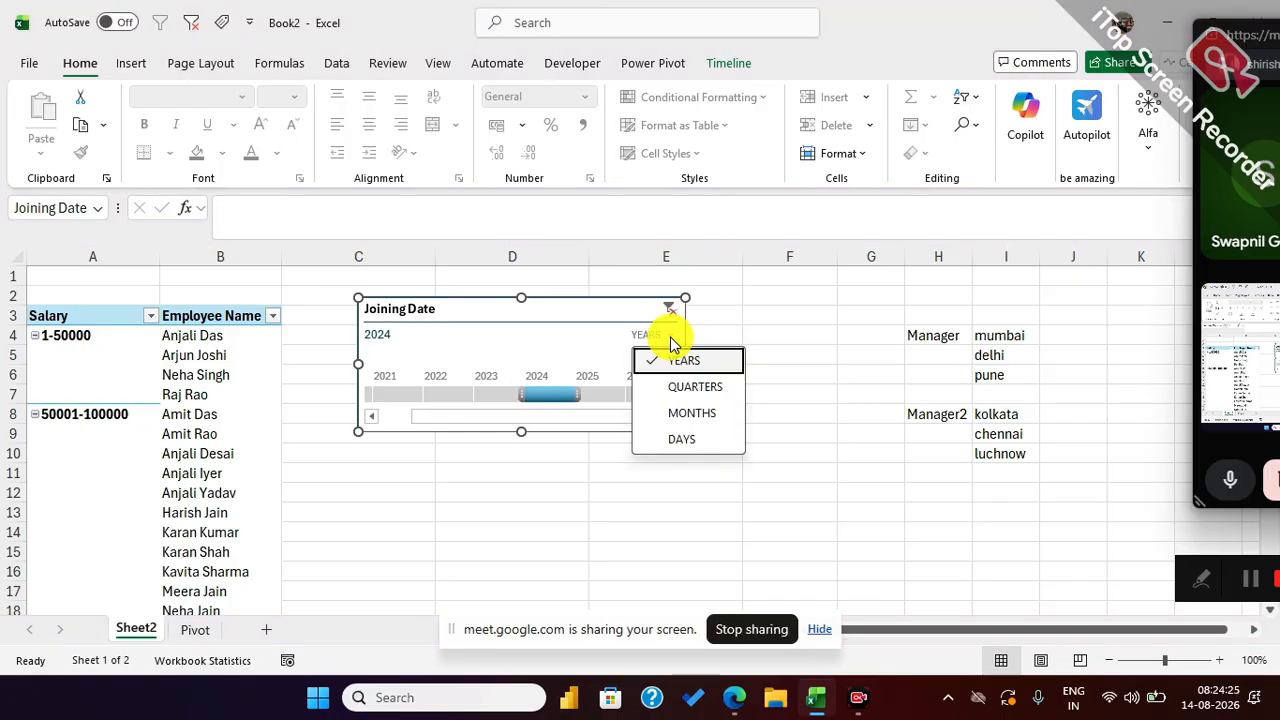
{"action": "left_click", "coordinate": [666, 385]}
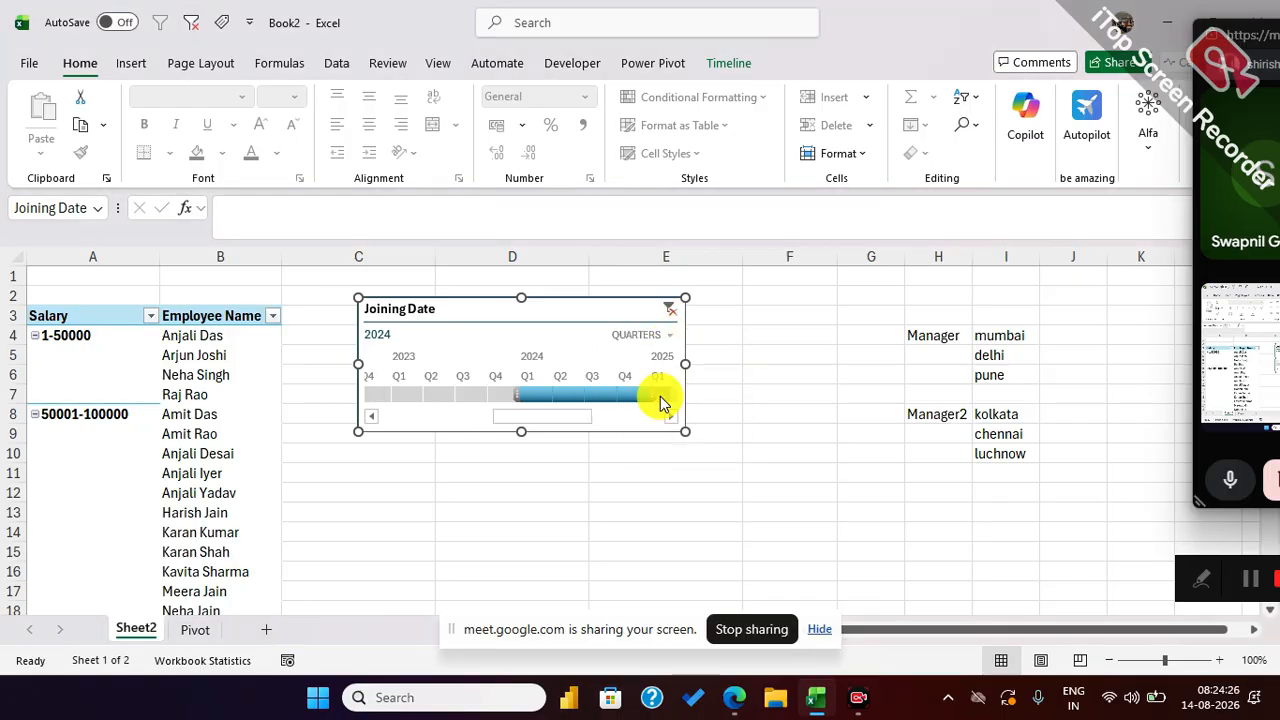
{"action": "left_click", "coordinate": [592, 395]}
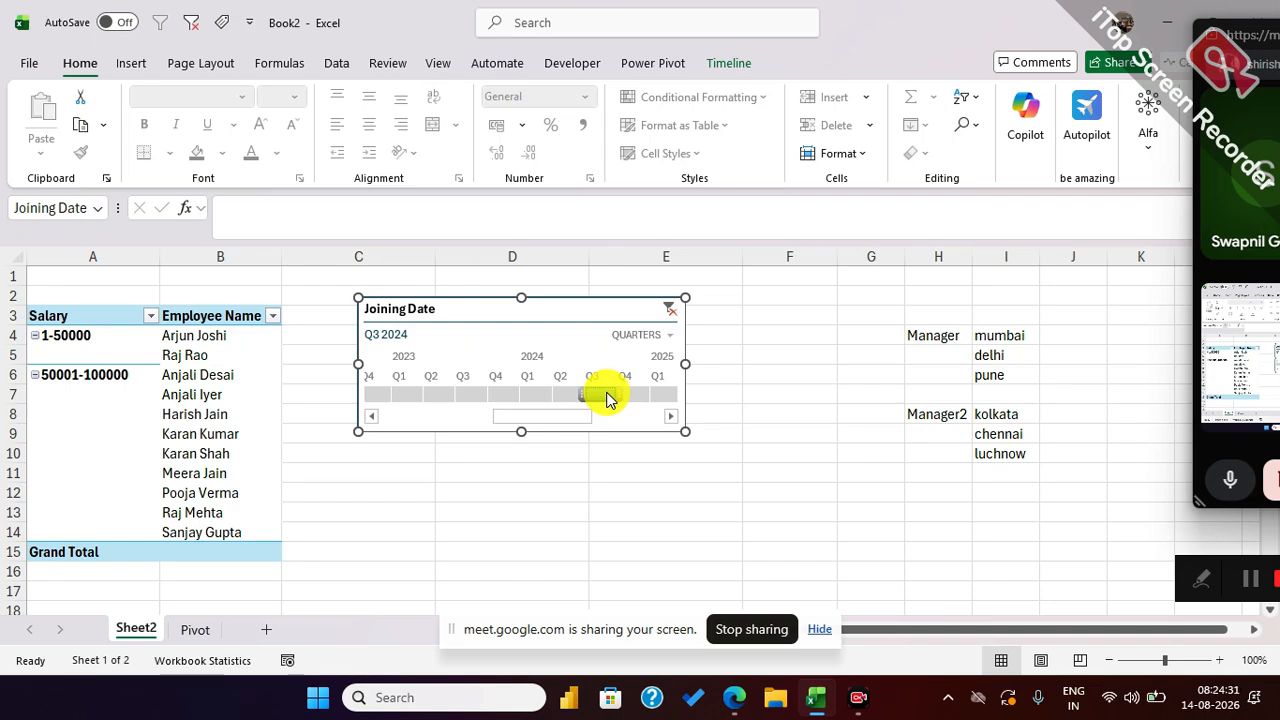
{"action": "left_click", "coordinate": [664, 336]}
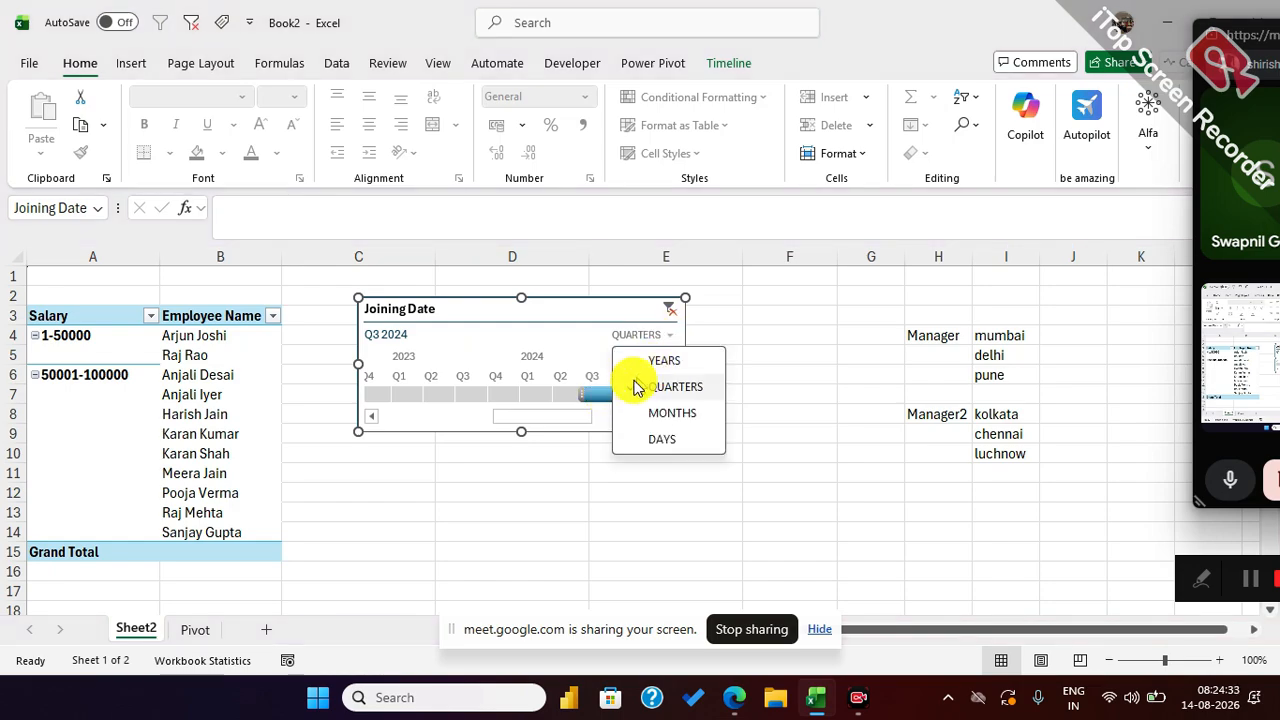
{"action": "left_click", "coordinate": [640, 413]}
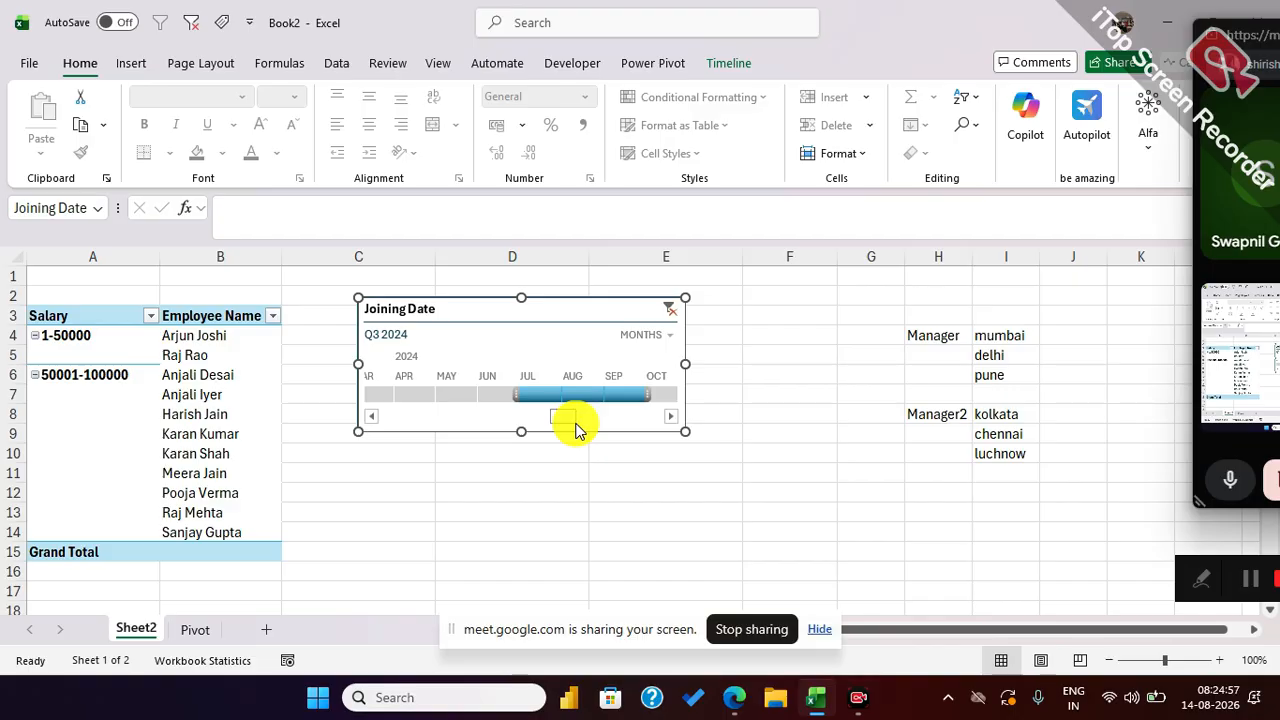
{"action": "left_click", "coordinate": [672, 417]}
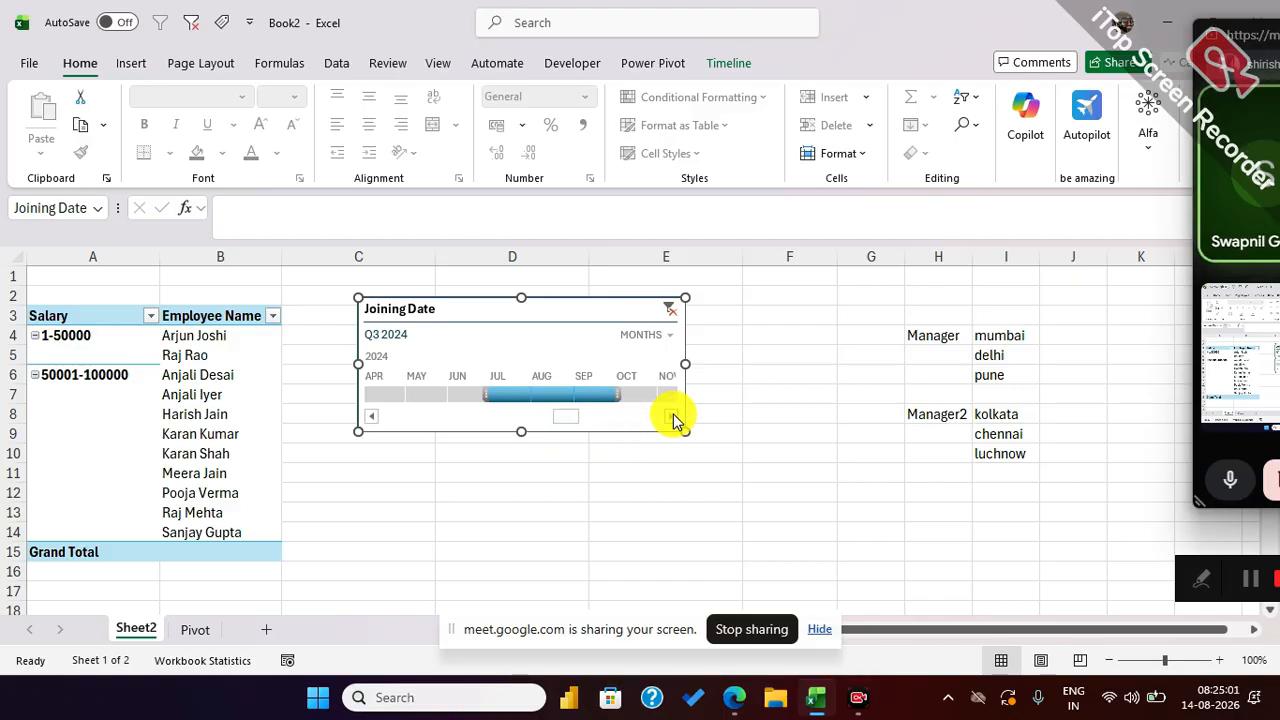
Step: Switch the Joining Date timeline back to quarters and filter the PivotTable to Q4 2024
{"action": "left_click", "coordinate": [666, 336]}
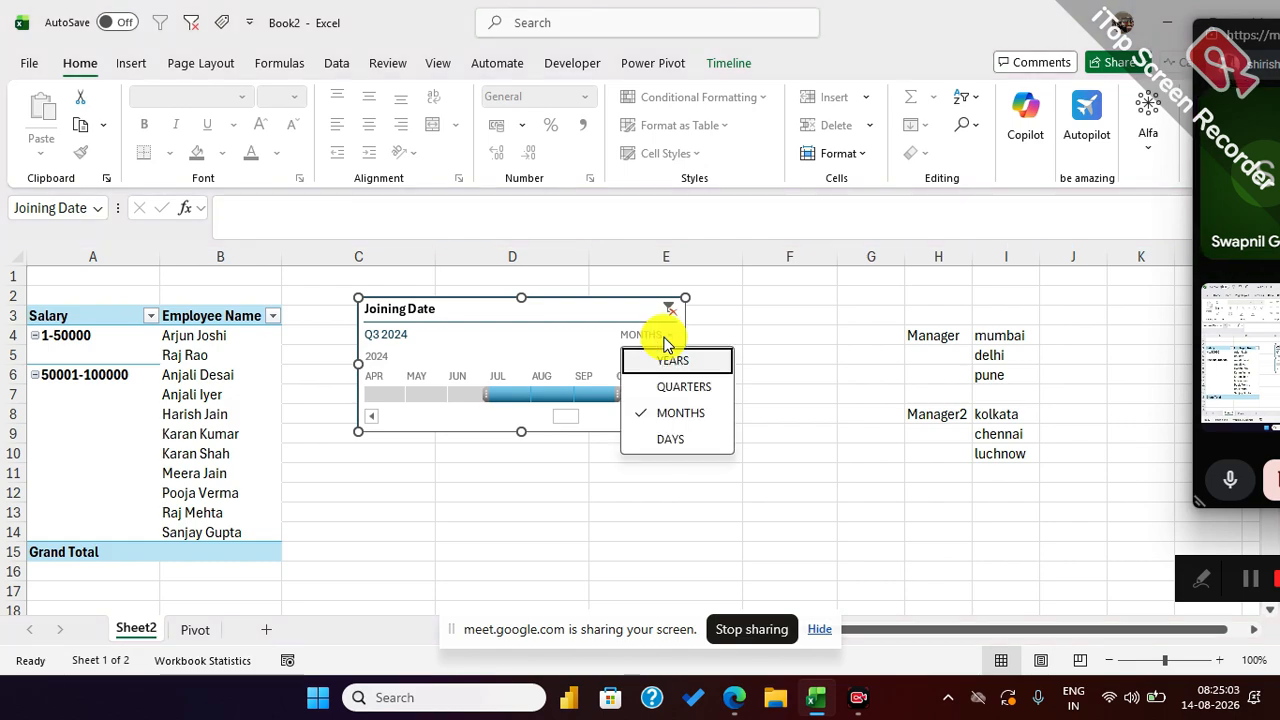
{"action": "left_click", "coordinate": [675, 387]}
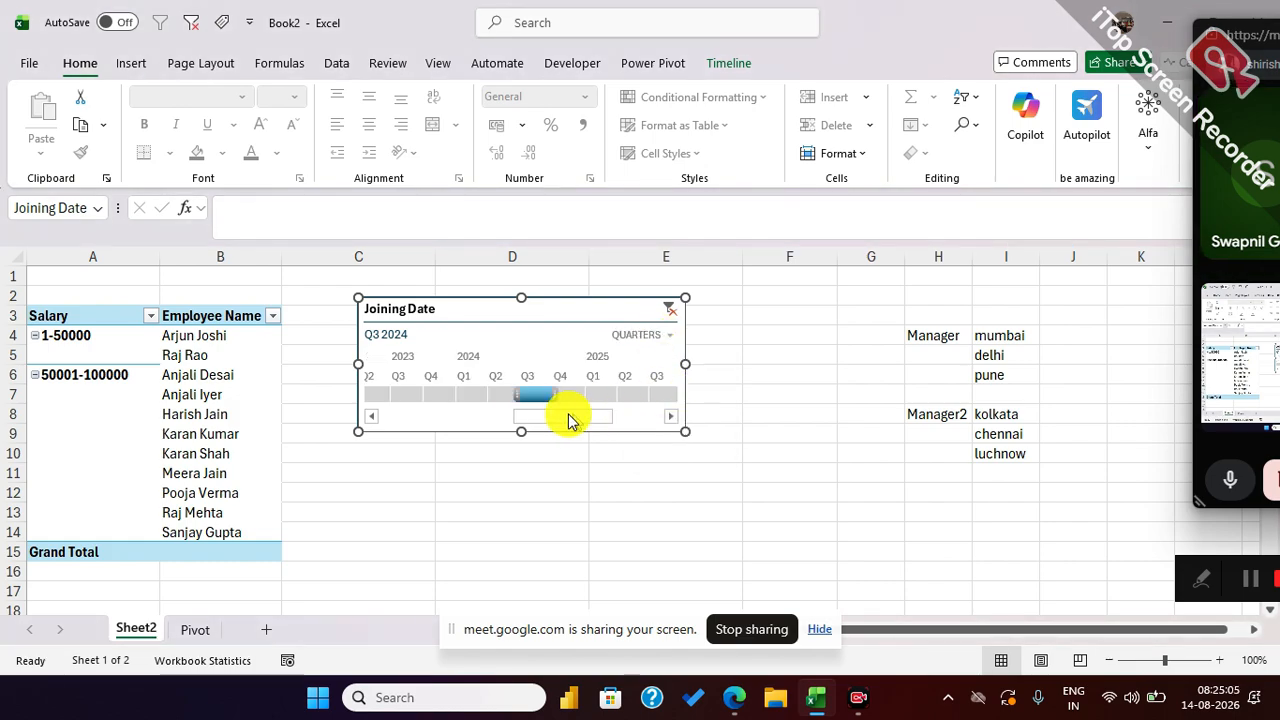
{"action": "left_click", "coordinate": [566, 395]}
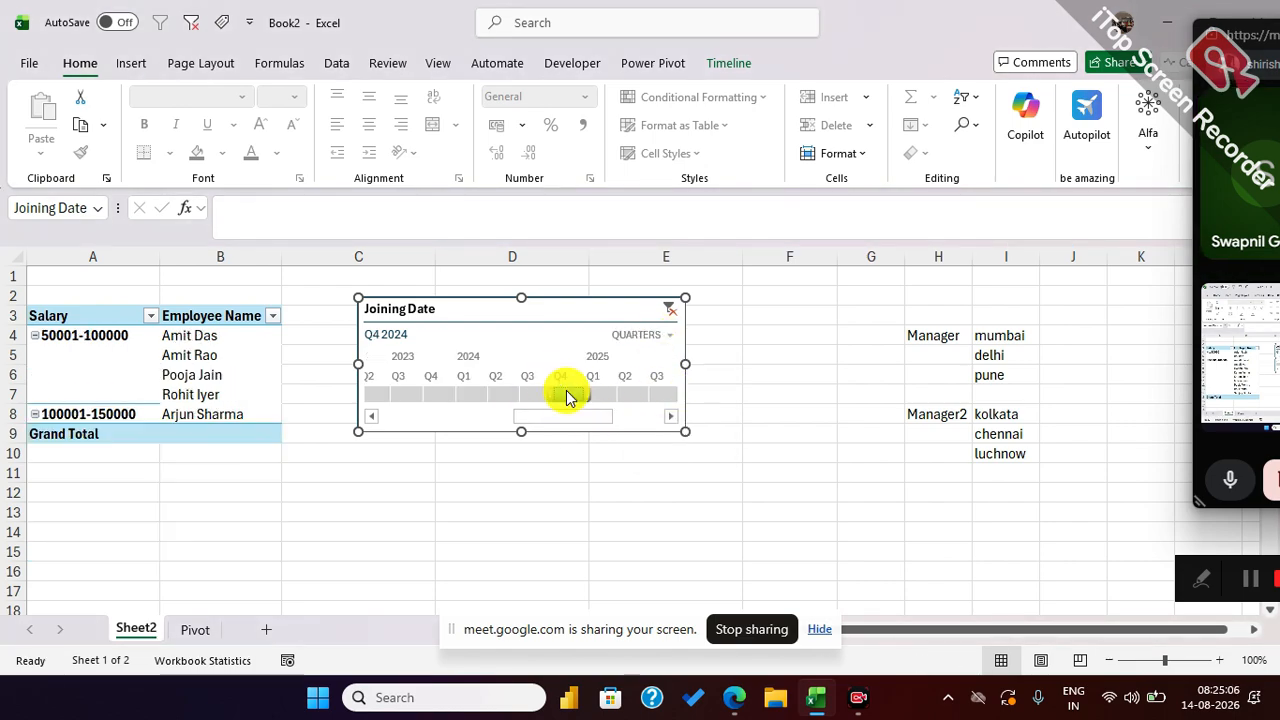
Step: Switch the Joining Date timeline to months, try the months of Q4 2024, and filter the PivotTable to Oct 2024
{"action": "left_click", "coordinate": [666, 336]}
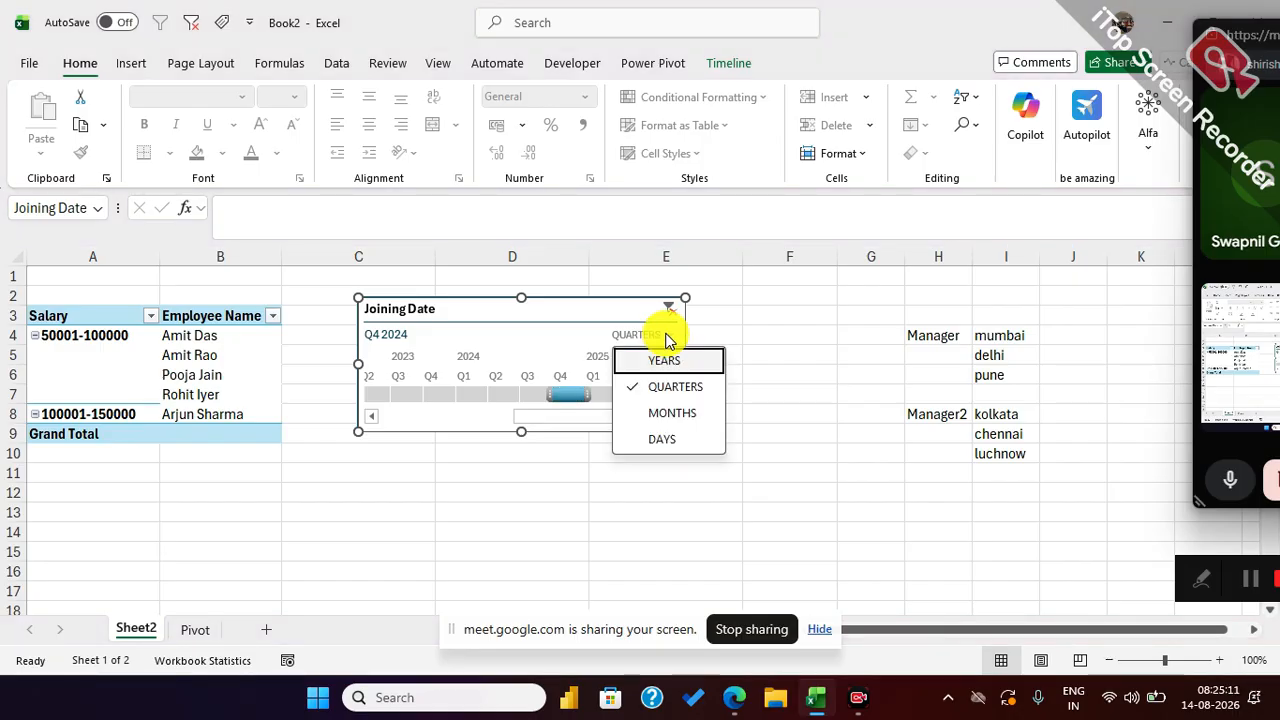
{"action": "left_click", "coordinate": [652, 414]}
{"action": "left_click", "coordinate": [616, 394]}
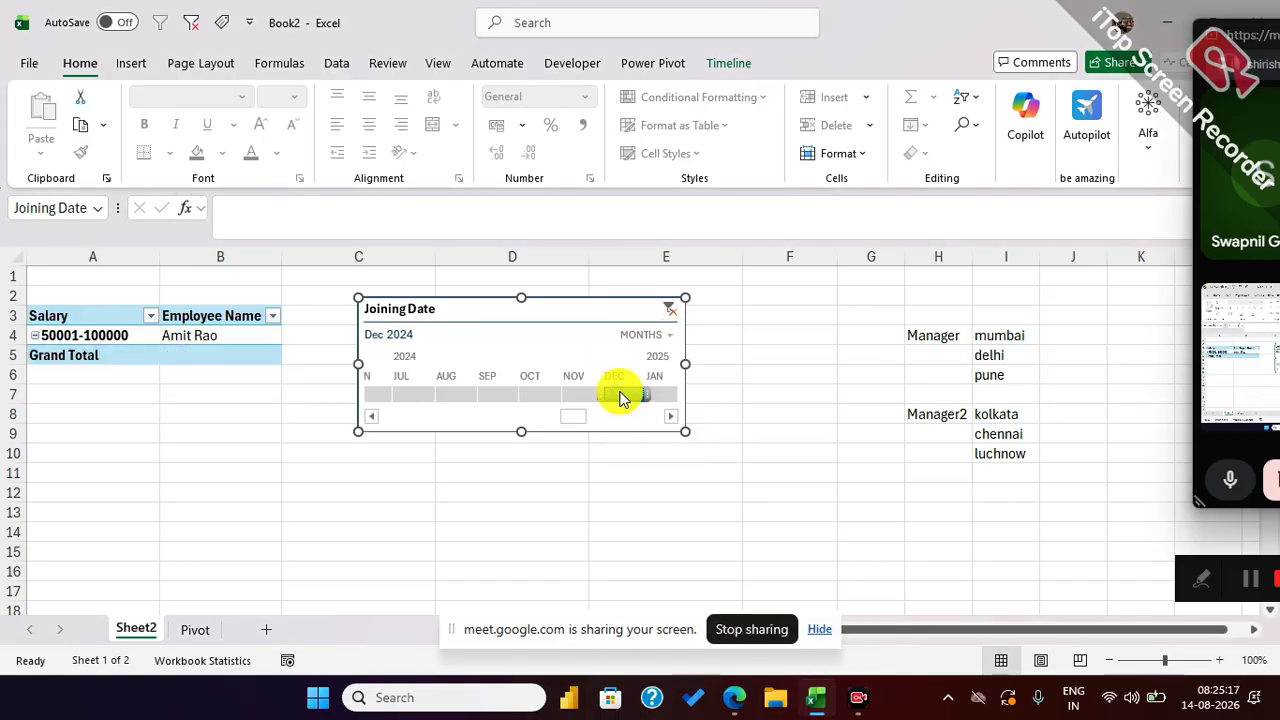
{"action": "left_click", "coordinate": [583, 394]}
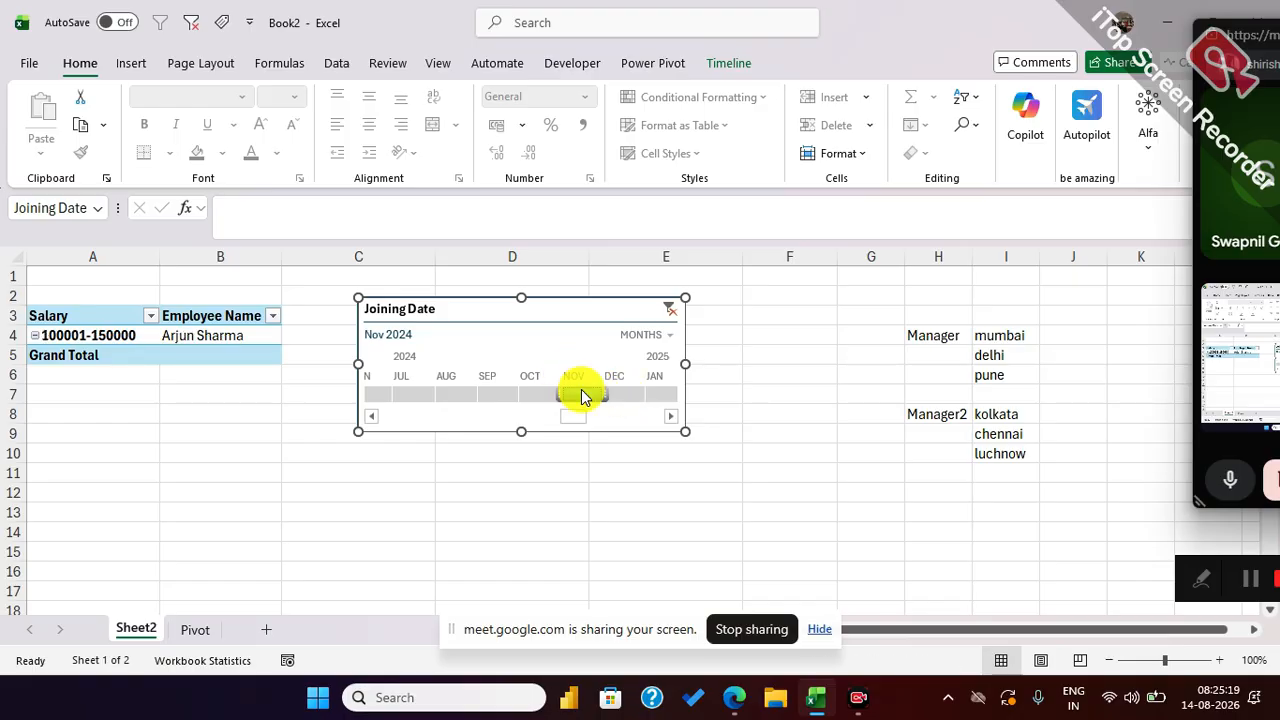
{"action": "left_click", "coordinate": [545, 394]}
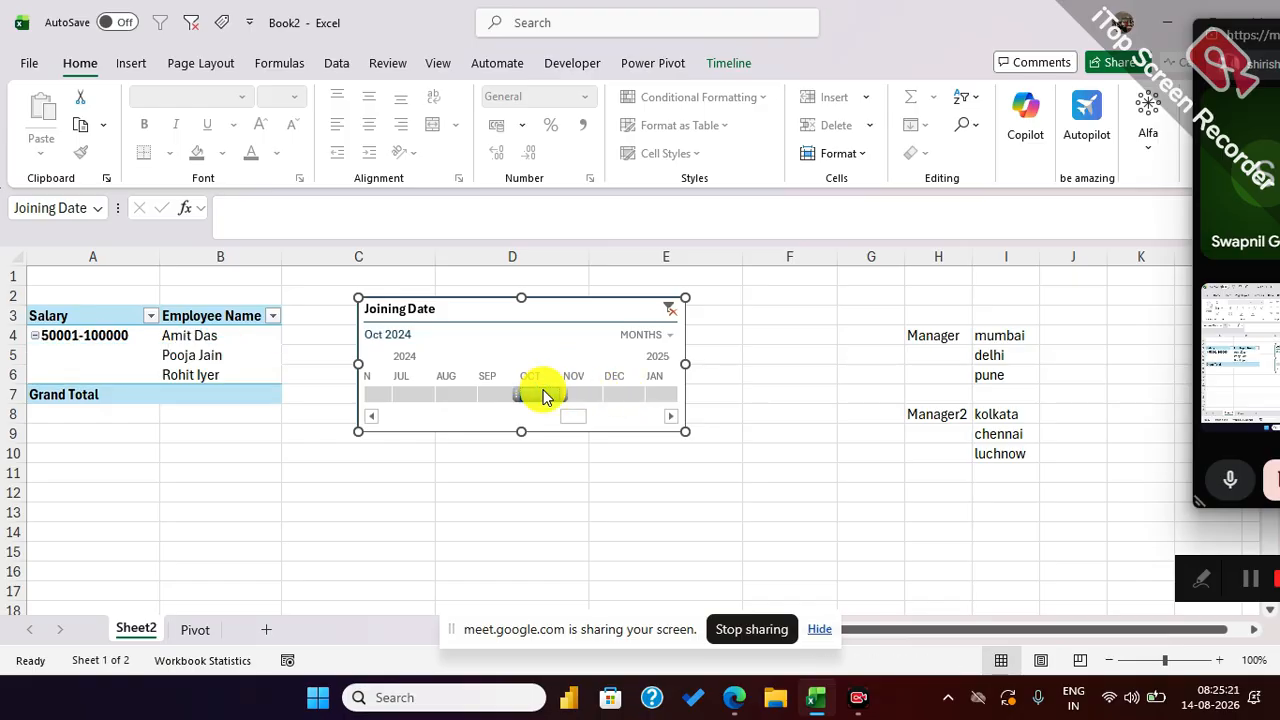
{"action": "left_click_drag", "start_coordinate": [545, 396], "coordinate": [587, 396]}
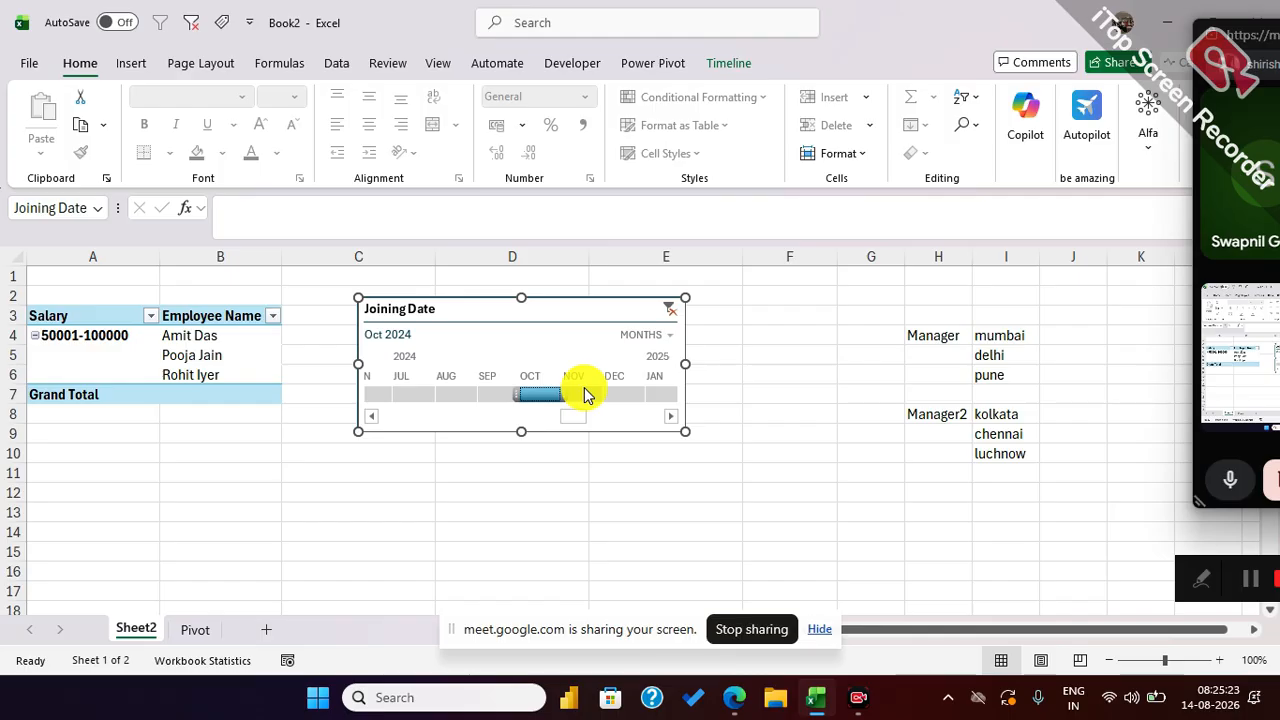
{"action": "left_click", "coordinate": [584, 394]}
{"action": "left_click", "coordinate": [541, 398]}
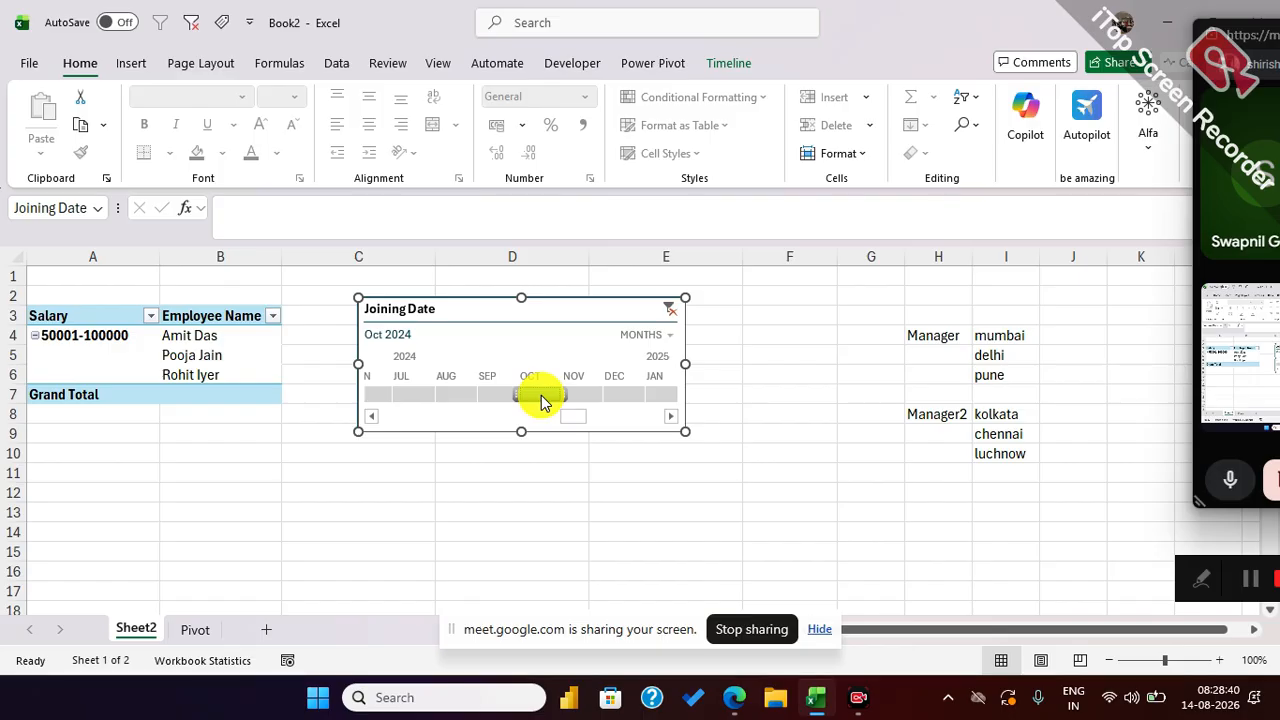
Step: Switch the Joining Date timeline to days and filter the PivotTable to Oct 28, 2024
{"action": "left_click", "coordinate": [664, 335]}
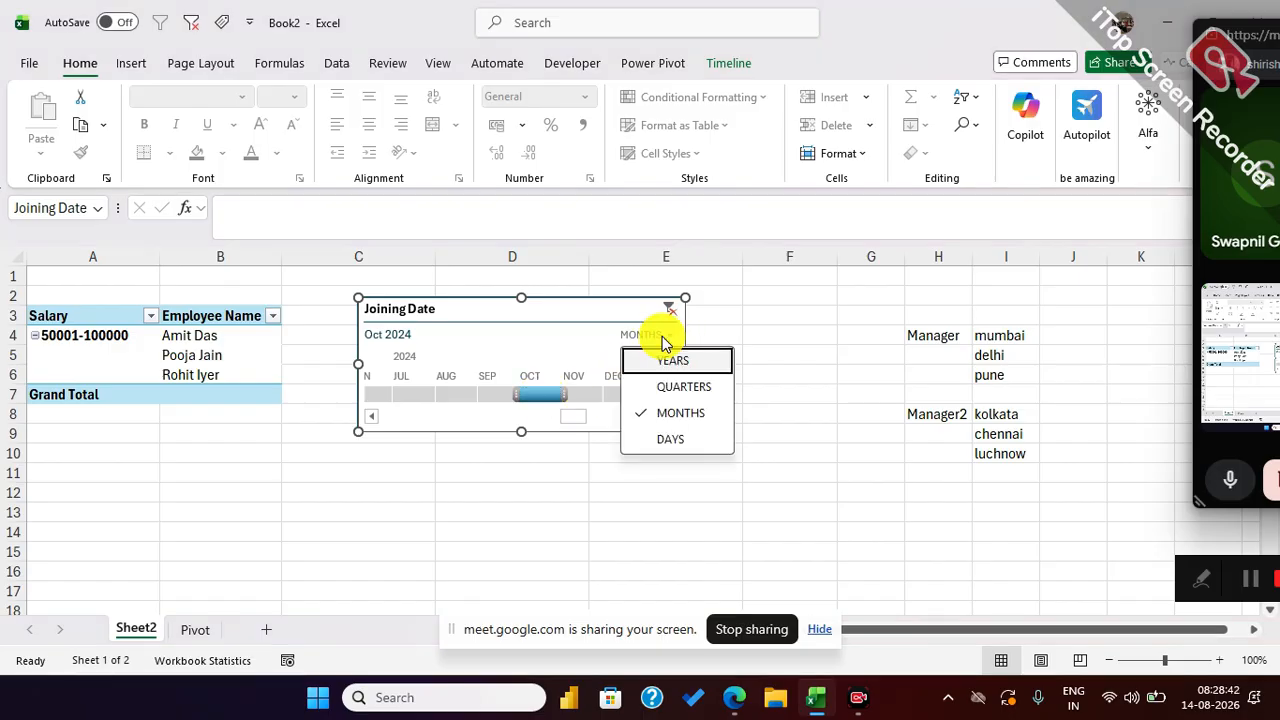
{"action": "left_click", "coordinate": [669, 442]}
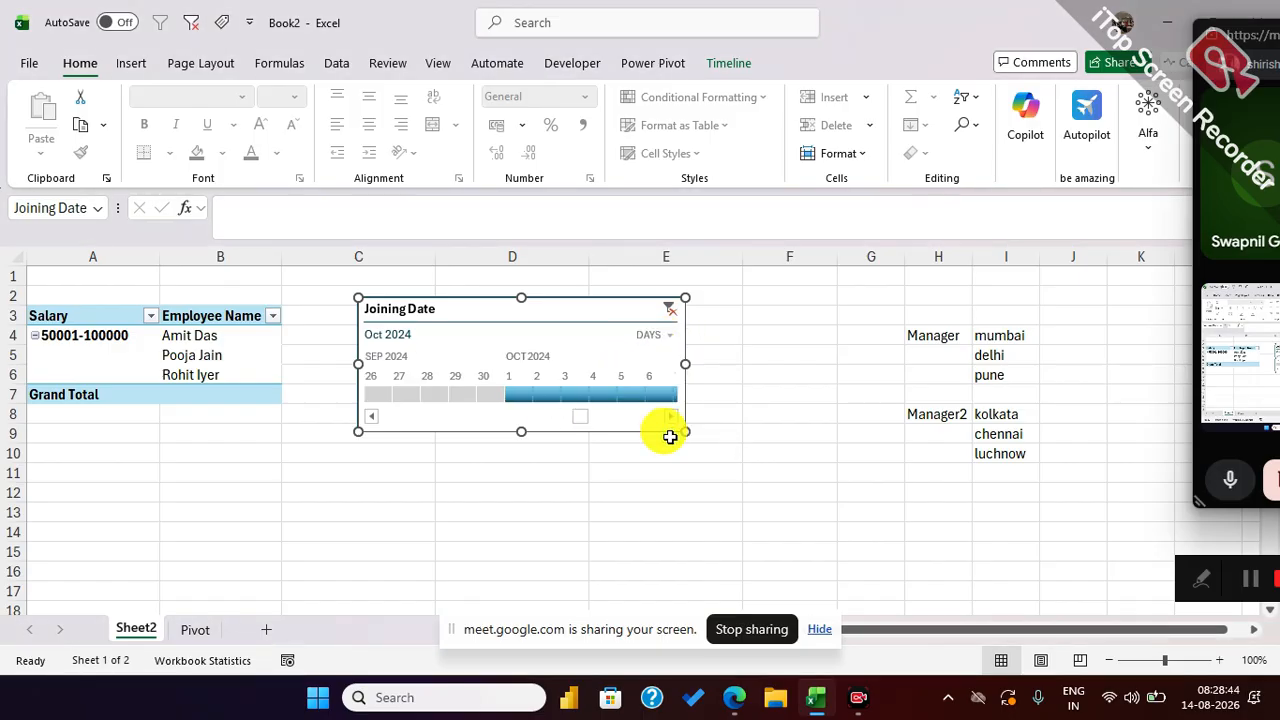
{"action": "left_click", "coordinate": [669, 417]}
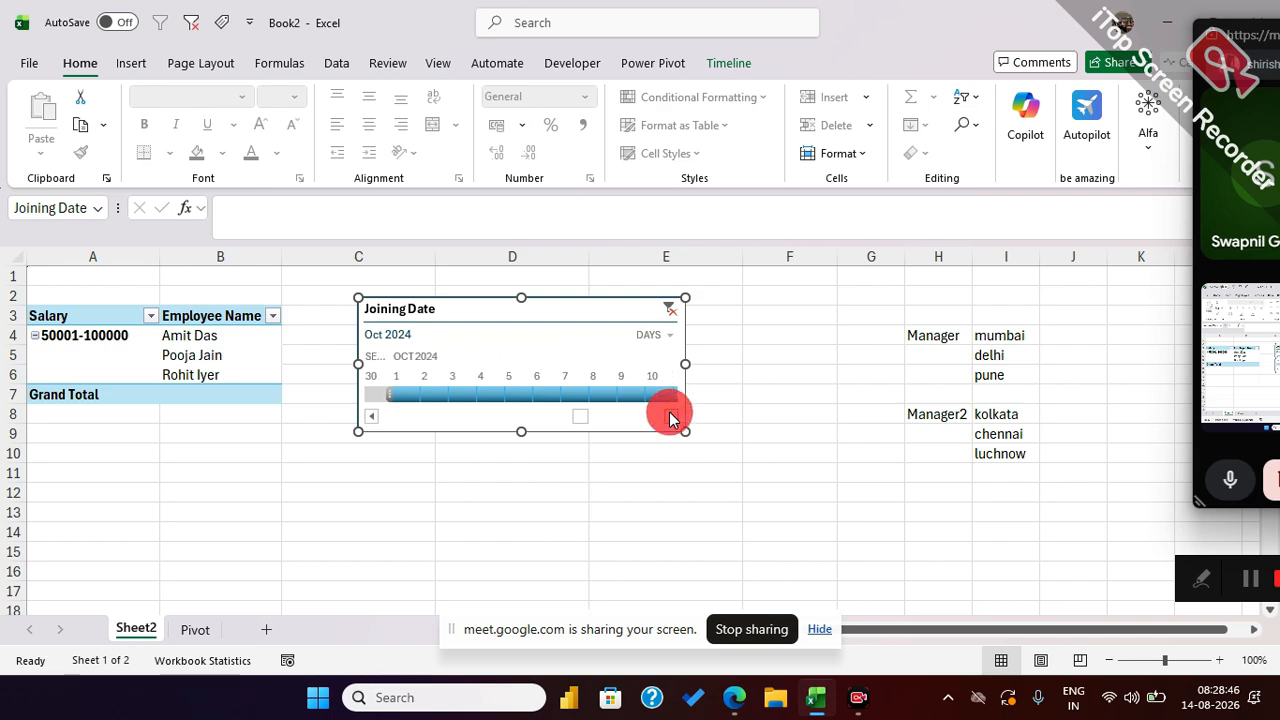
{"action": "left_click", "coordinate": [669, 417]}
{"action": "left_click", "coordinate": [669, 417]}
{"action": "left_click", "coordinate": [669, 417]}
{"action": "left_click", "coordinate": [669, 417]}
{"action": "left_click", "coordinate": [669, 417]}
{"action": "left_click", "coordinate": [669, 417]}
{"action": "left_click", "coordinate": [669, 417]}
{"action": "left_click", "coordinate": [652, 392]}
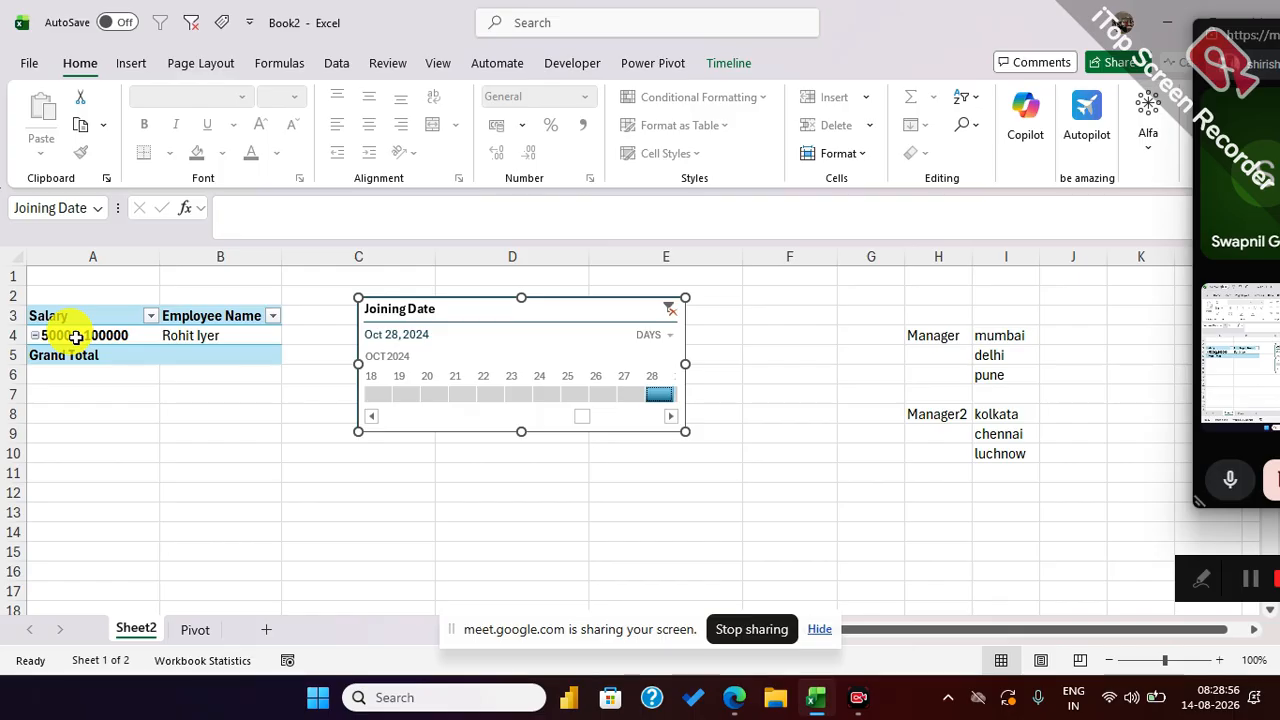
Step: Compare the filtered employee with the joining date and name in highlighted row 13 of the Pivot sheet, and return to Sheet2
{"action": "left_click", "coordinate": [192, 660]}
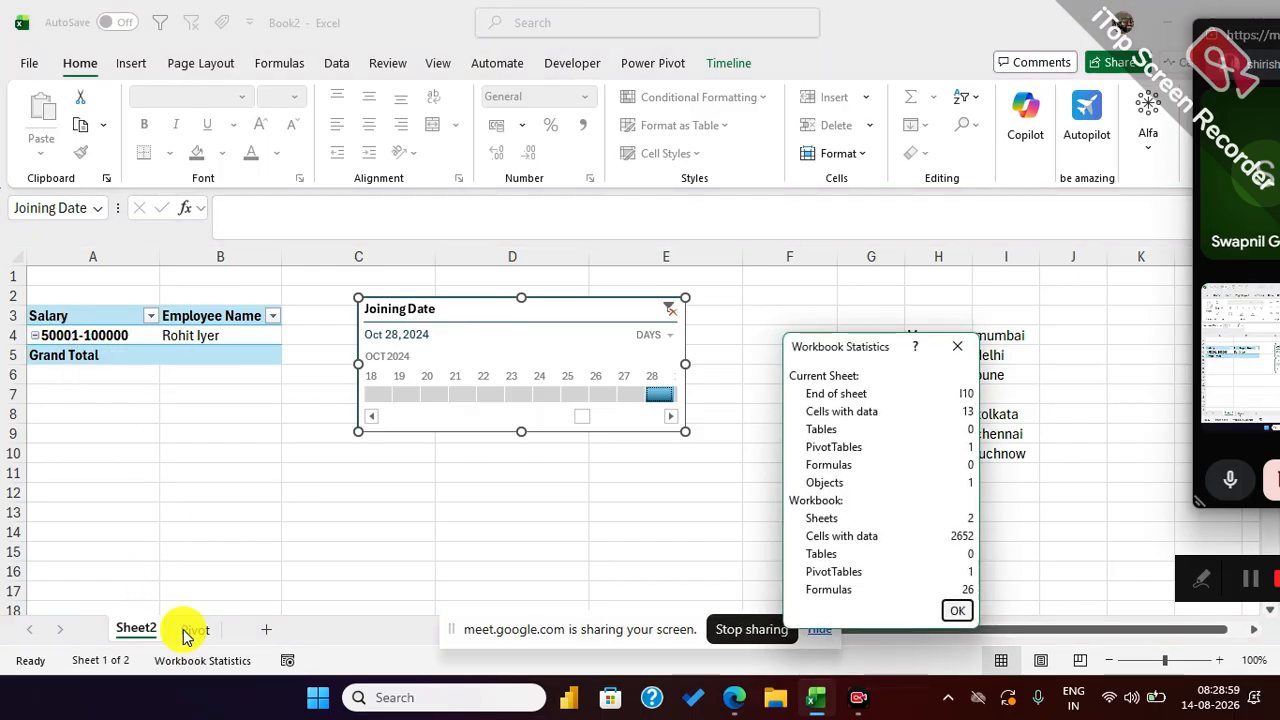
{"action": "left_click", "coordinate": [956, 345]}
{"action": "left_click", "coordinate": [192, 630]}
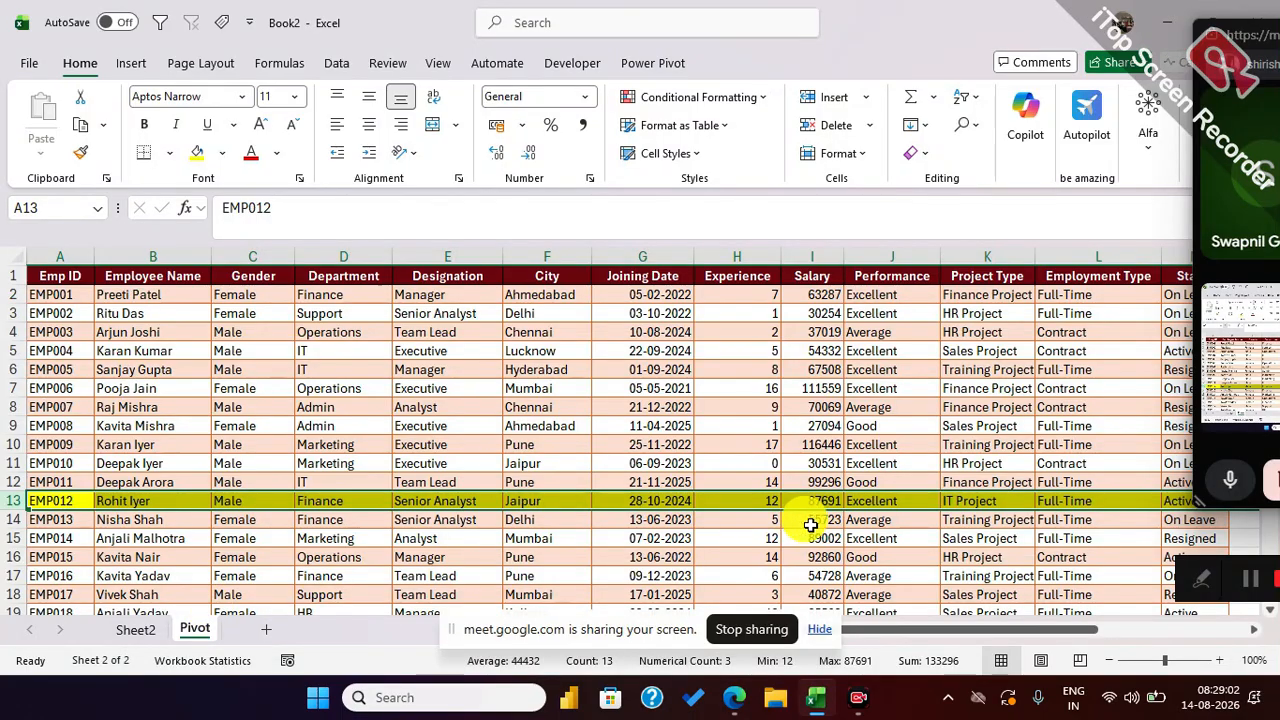
{"action": "left_click", "coordinate": [659, 503]}
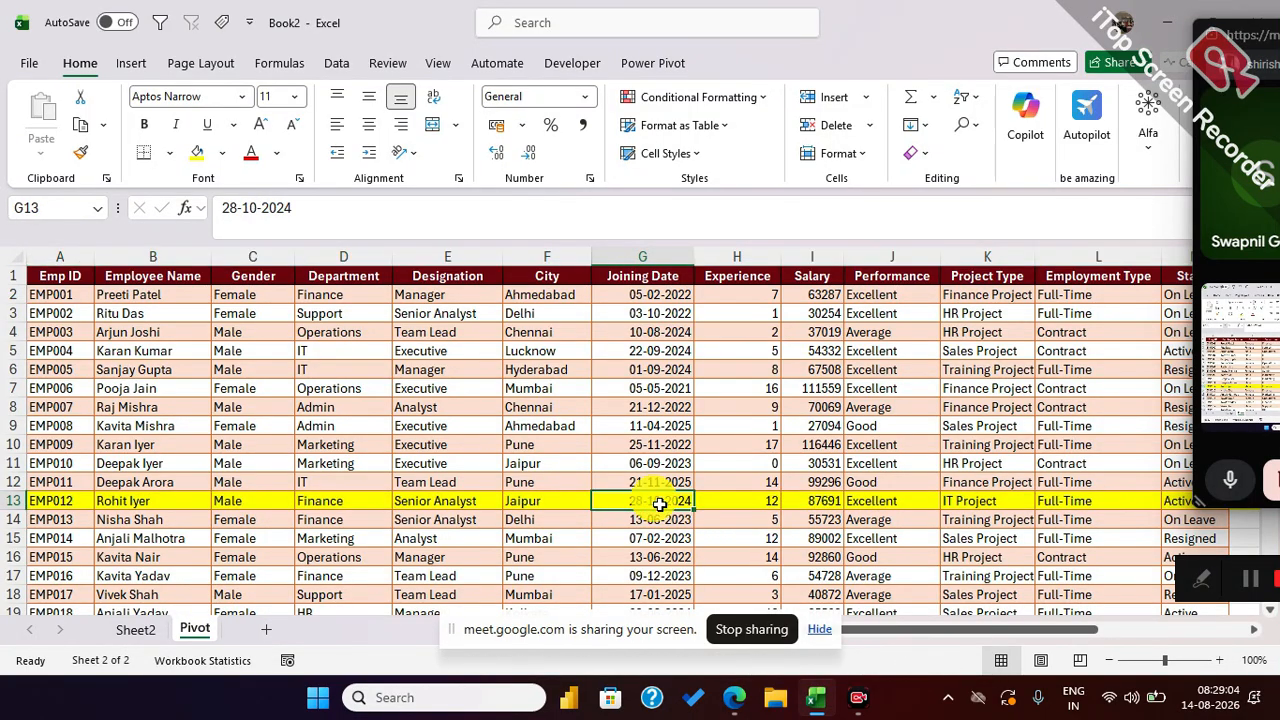
{"action": "left_click", "coordinate": [108, 503]}
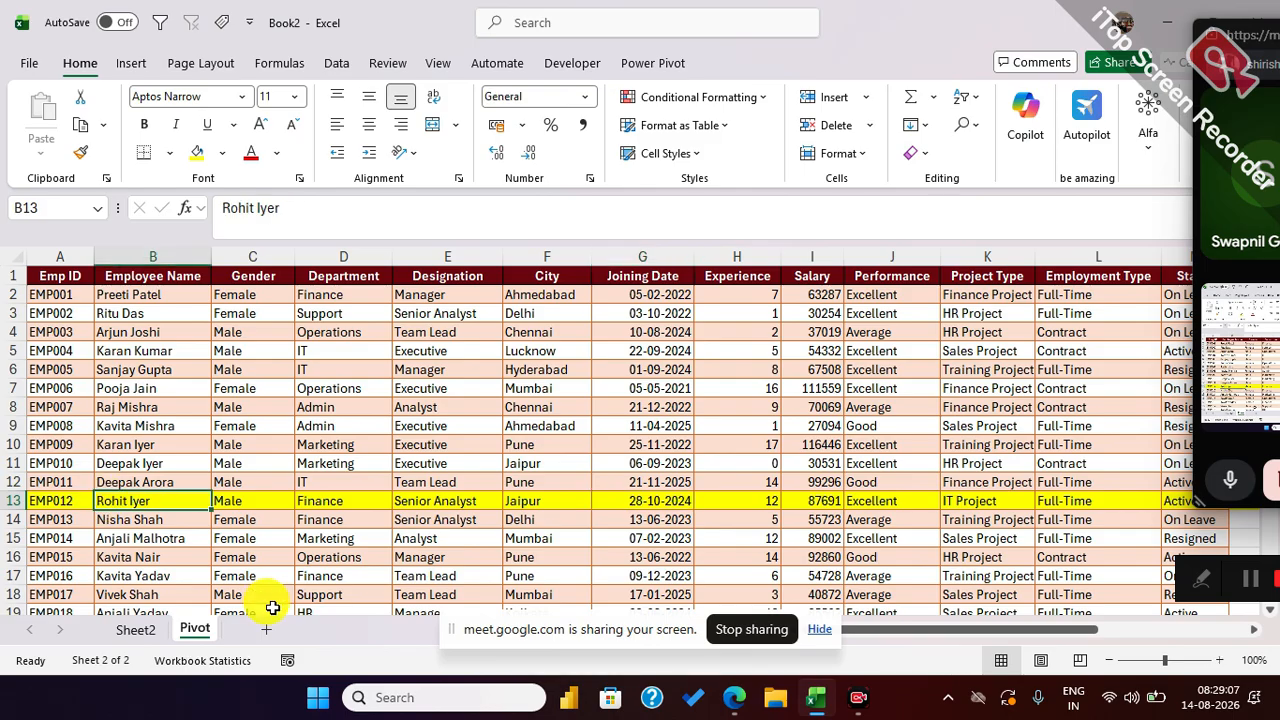
{"action": "left_click", "coordinate": [134, 630]}
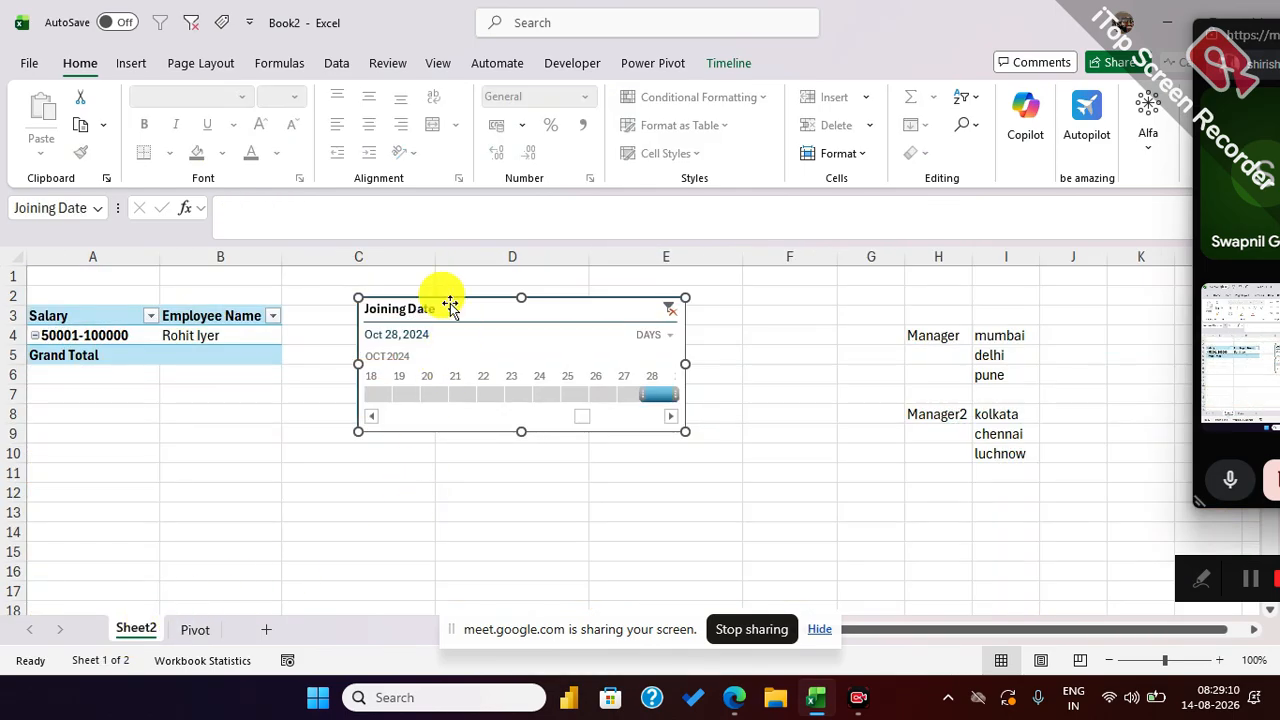
Step: Clear the Joining Date timeline filter and show the Add as Timeline option for the Joining Date field
{"action": "left_click", "coordinate": [667, 310]}
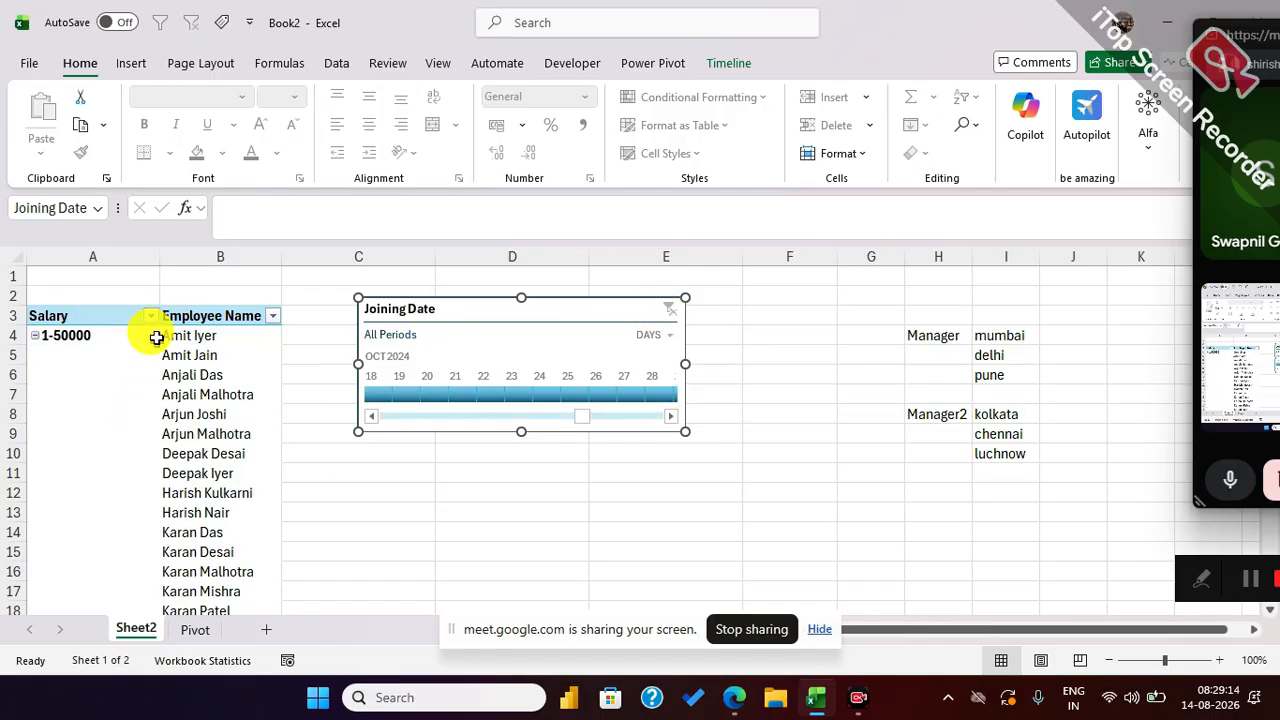
{"action": "left_click", "coordinate": [194, 465]}
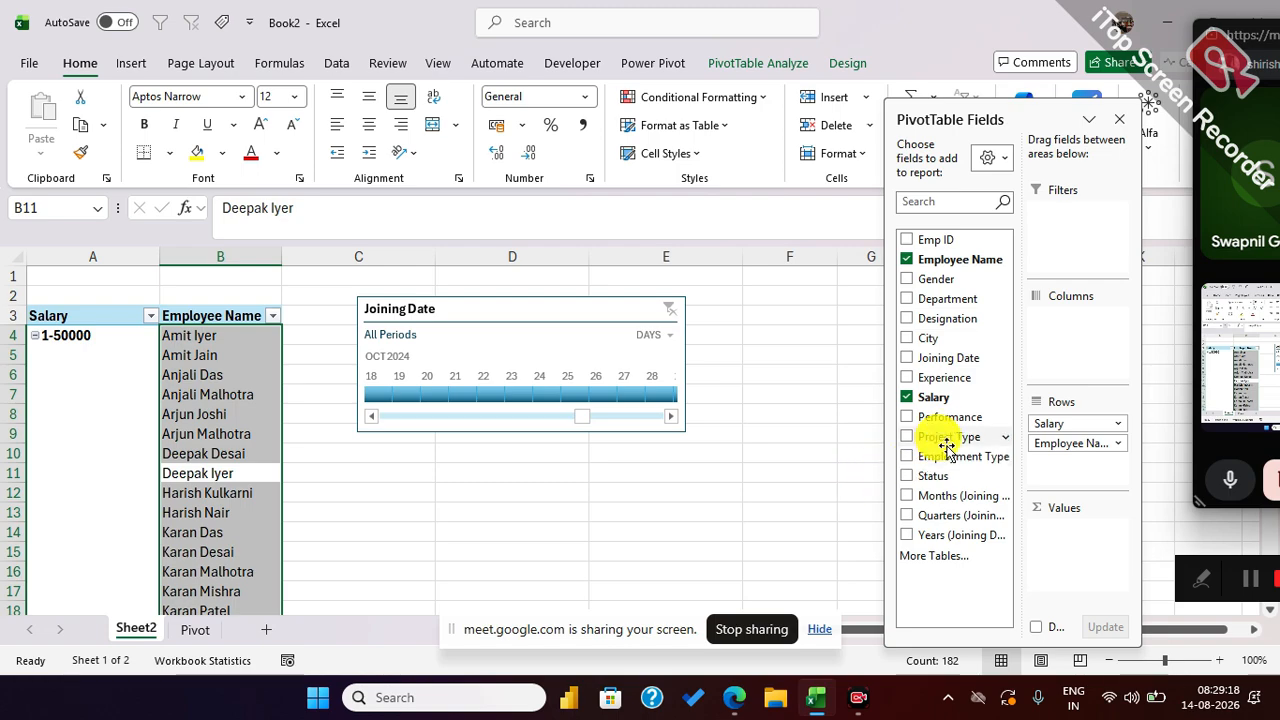
{"action": "right_click", "coordinate": [946, 360]}
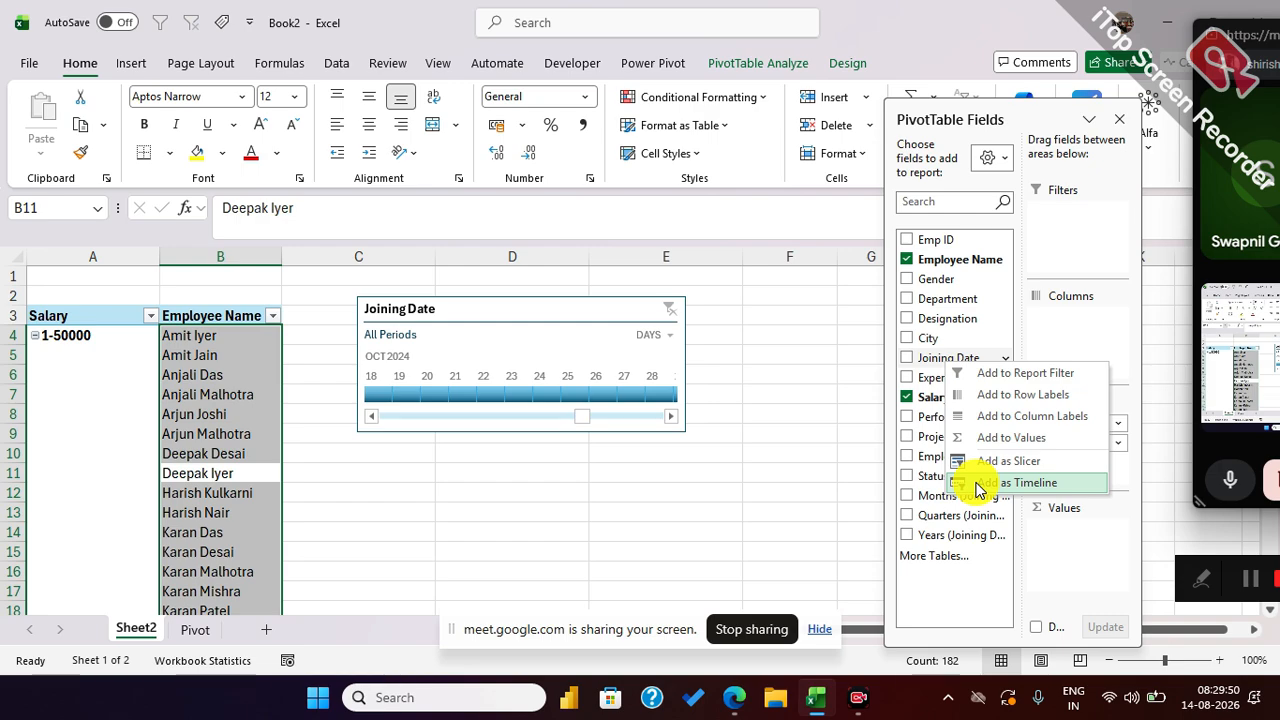
{"action": "left_click", "coordinate": [675, 316]}
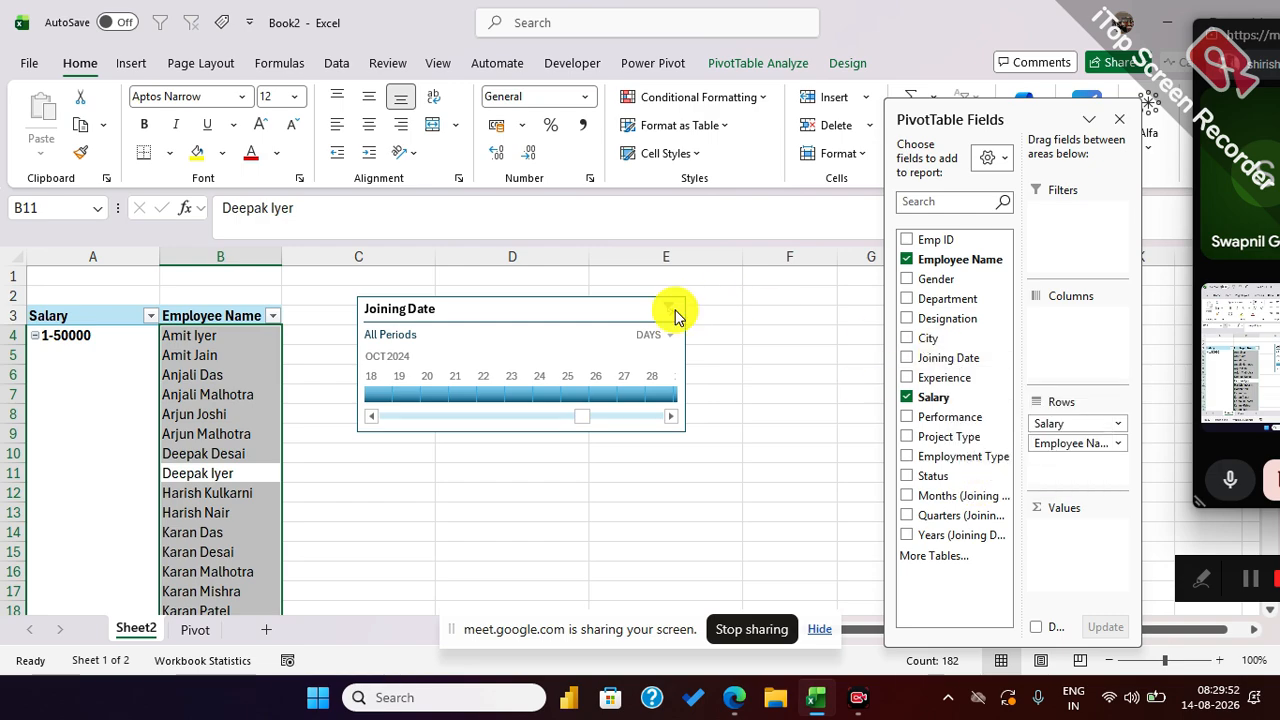
Step: Filter the PivotTable with the Joining Date timeline to the year 2022 and narrow it to Q1 2022 by quarters
{"action": "left_click", "coordinate": [660, 334]}
{"action": "left_click", "coordinate": [661, 351]}
{"action": "left_click", "coordinate": [446, 393]}
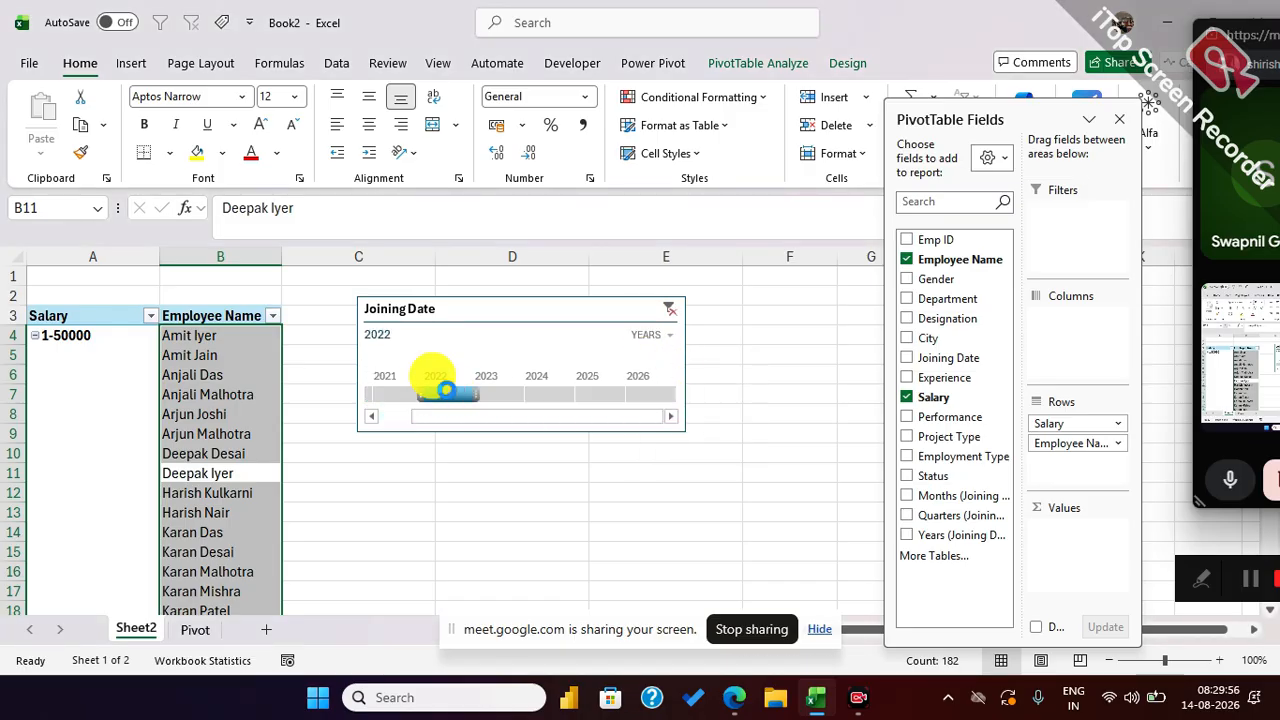
{"action": "left_click", "coordinate": [662, 334]}
{"action": "left_click", "coordinate": [672, 382]}
{"action": "left_click_drag", "start_coordinate": [580, 414], "coordinate": [405, 418]}
{"action": "left_click", "coordinate": [527, 388]}
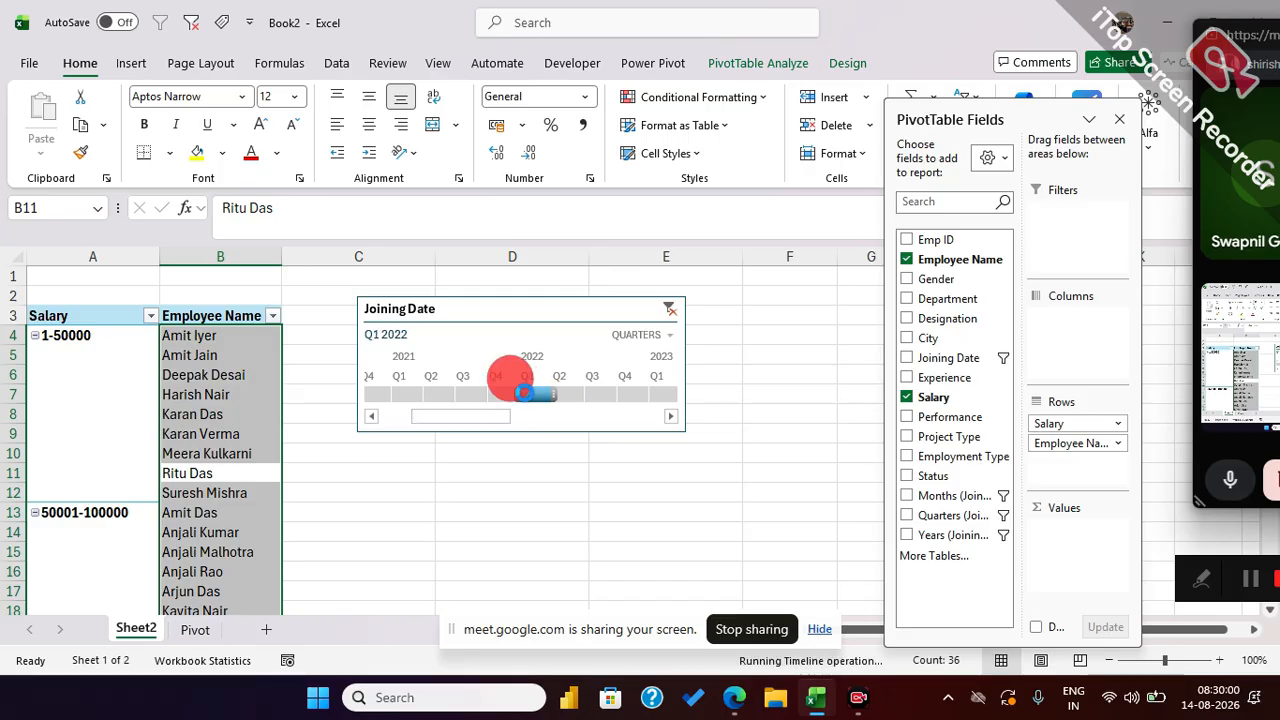
Step: Narrow the Joining Date timeline to Jan 2022 by months and to Jan 5, 2022 by days
{"action": "left_click", "coordinate": [648, 334]}
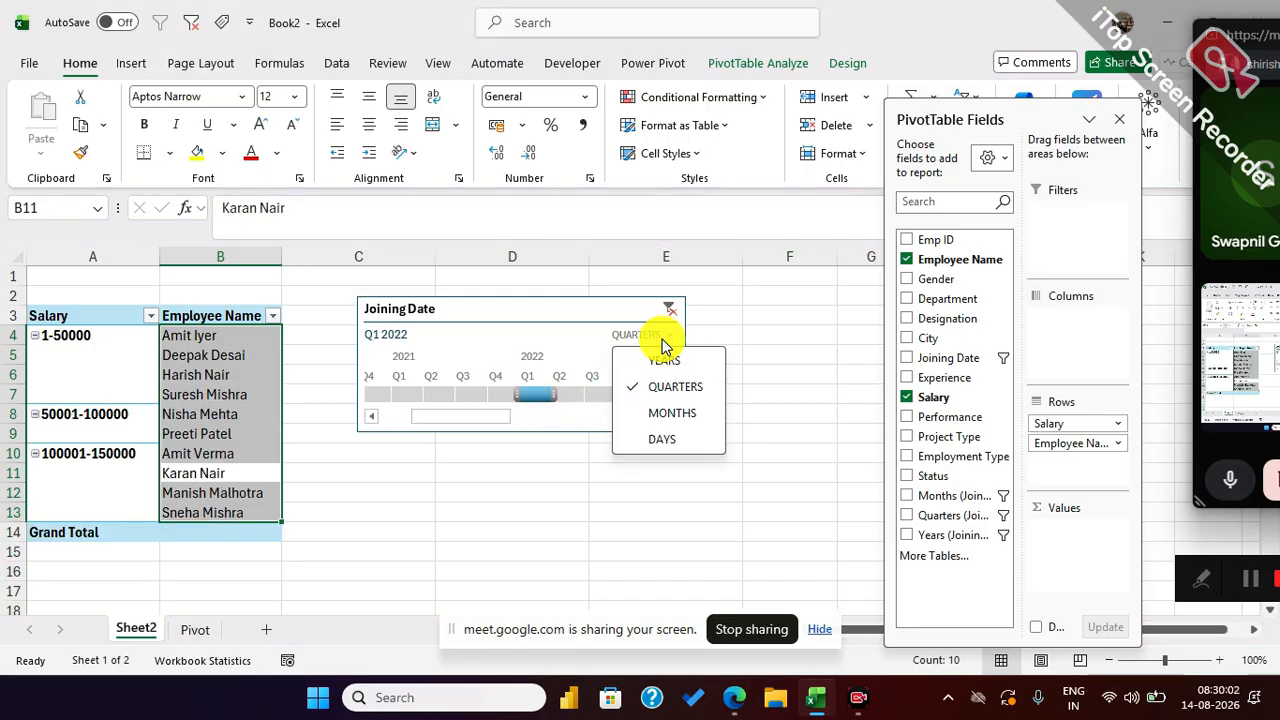
{"action": "left_click", "coordinate": [668, 422]}
{"action": "left_click", "coordinate": [528, 395]}
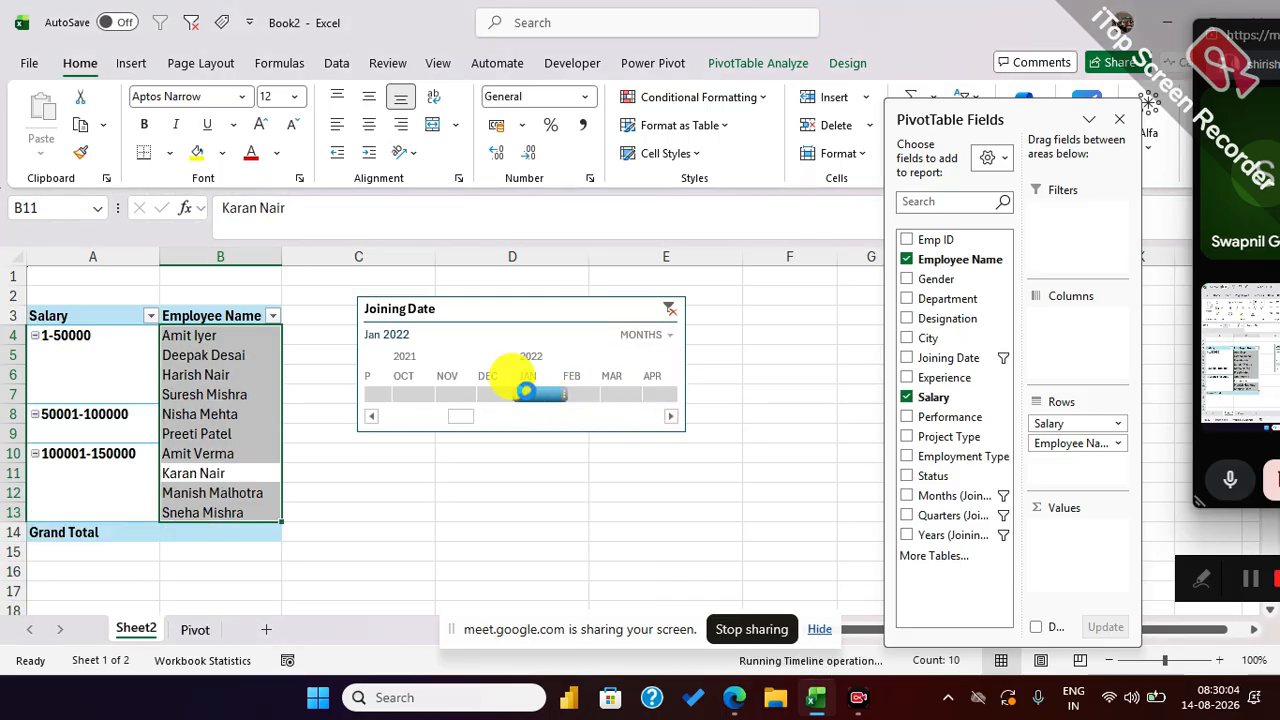
{"action": "left_click", "coordinate": [664, 336]}
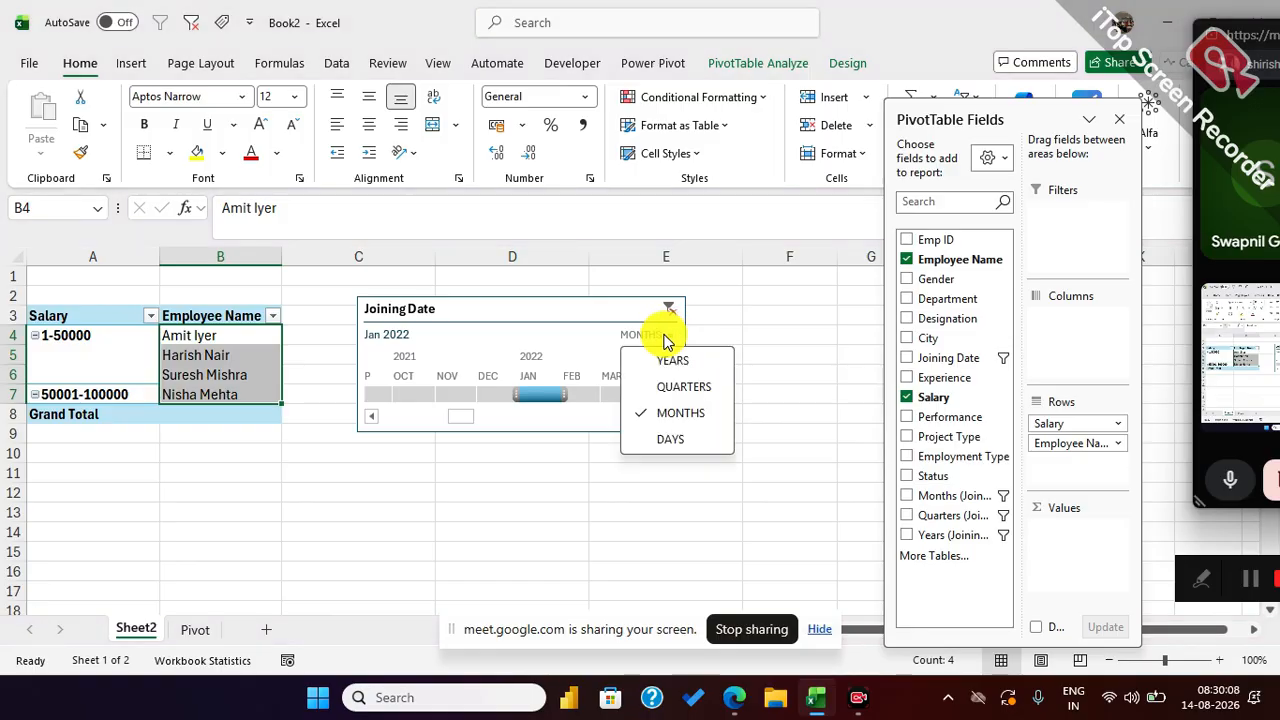
{"action": "left_click", "coordinate": [665, 436]}
{"action": "left_click", "coordinate": [630, 396]}
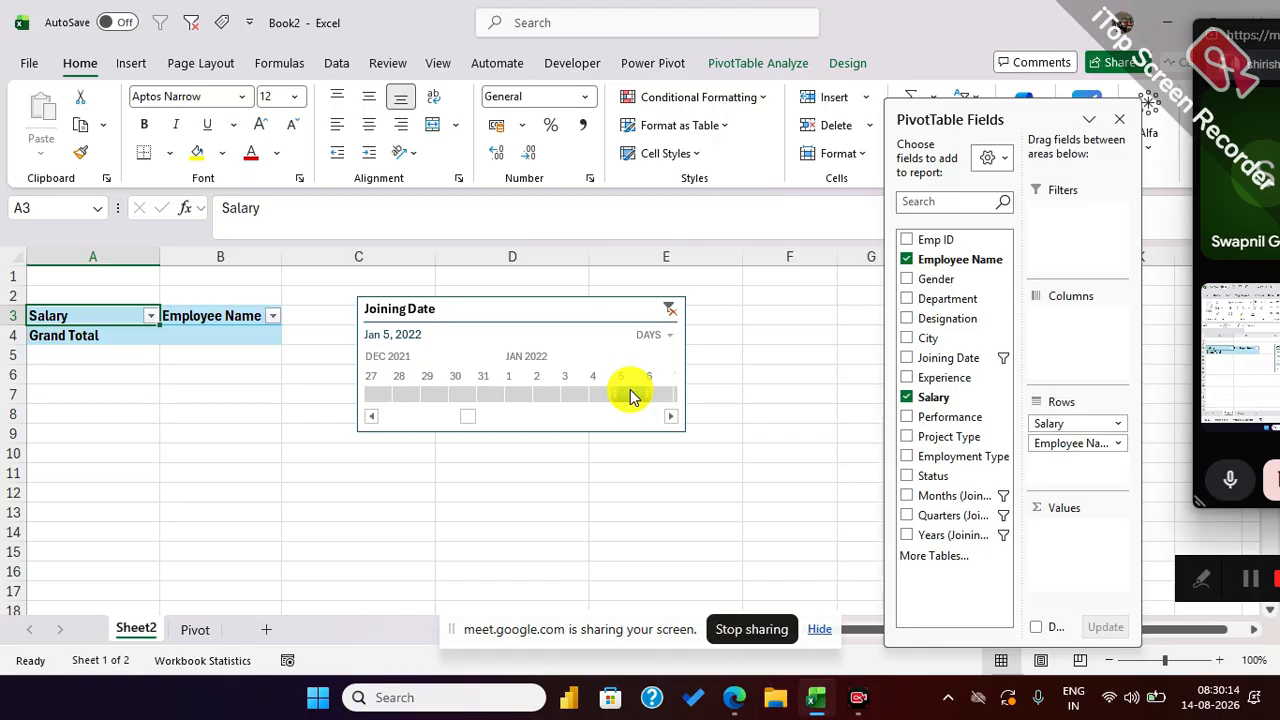
Step: Clear the filter of the Joining Date timeline and delete the timeline from Sheet2
{"action": "left_click", "coordinate": [669, 310]}
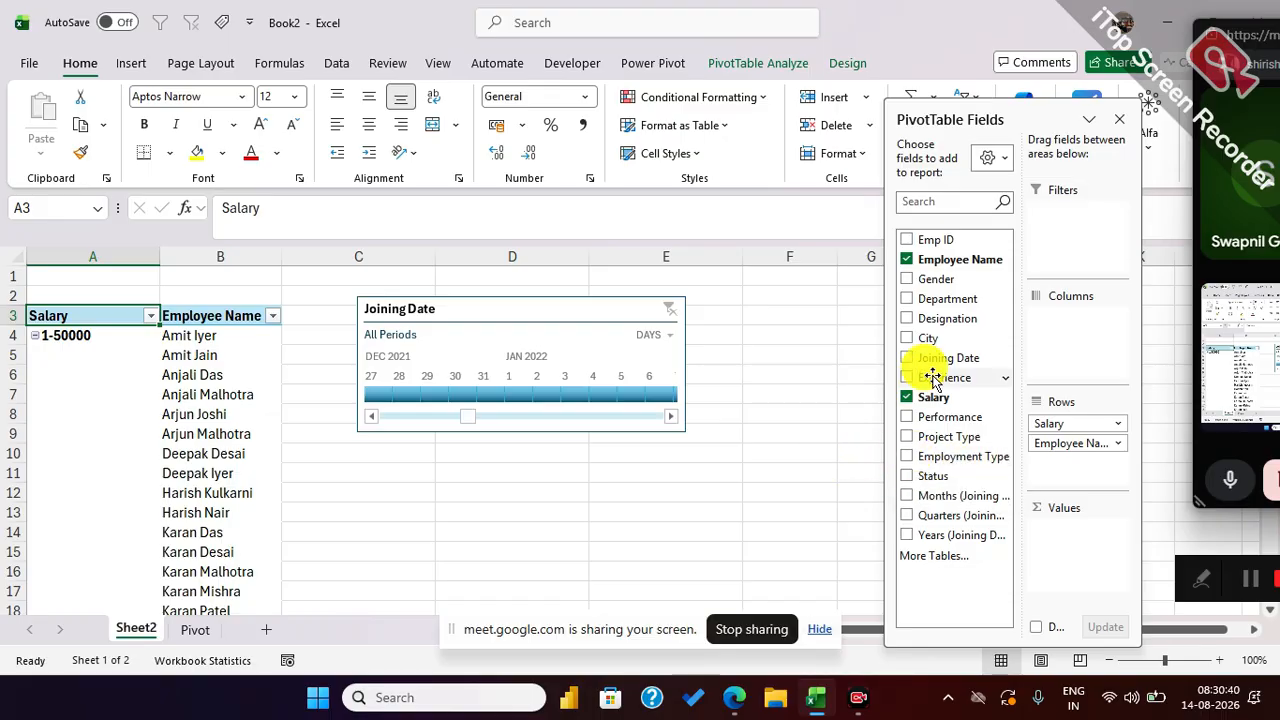
{"action": "right_click", "coordinate": [918, 339]}
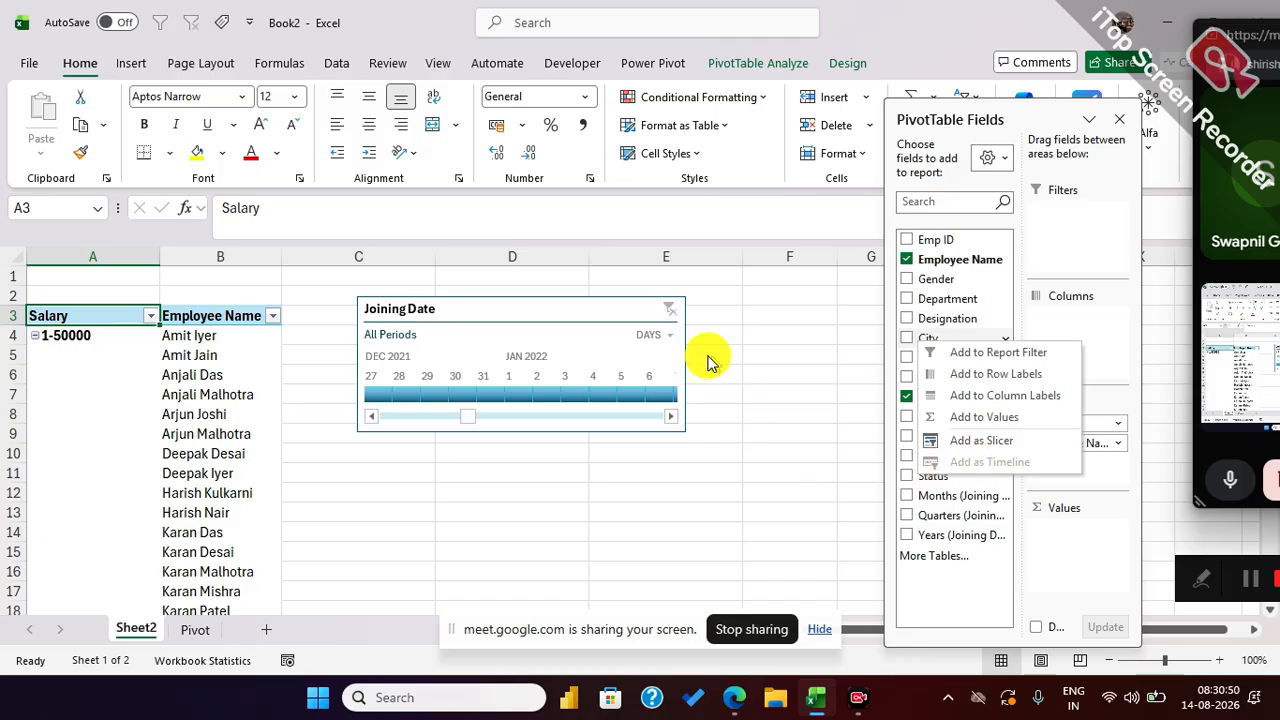
{"action": "left_click", "coordinate": [540, 303]}
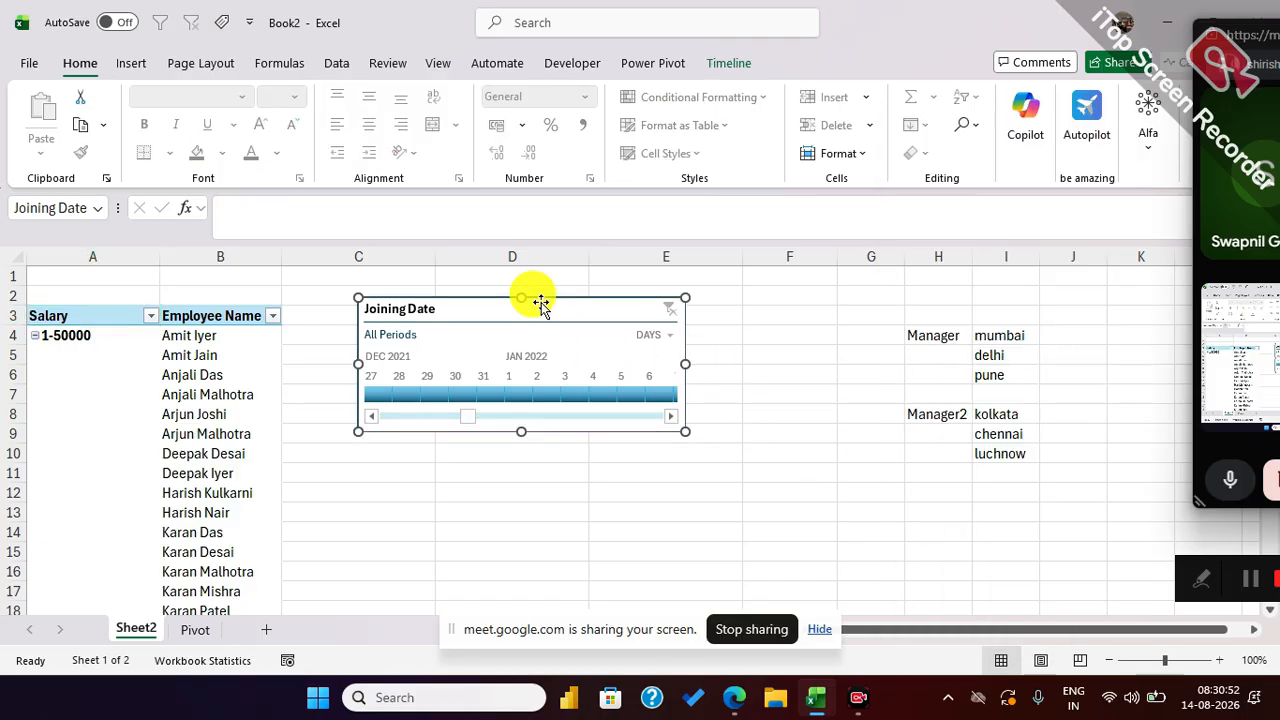
{"action": "key", "text": "Delete"}
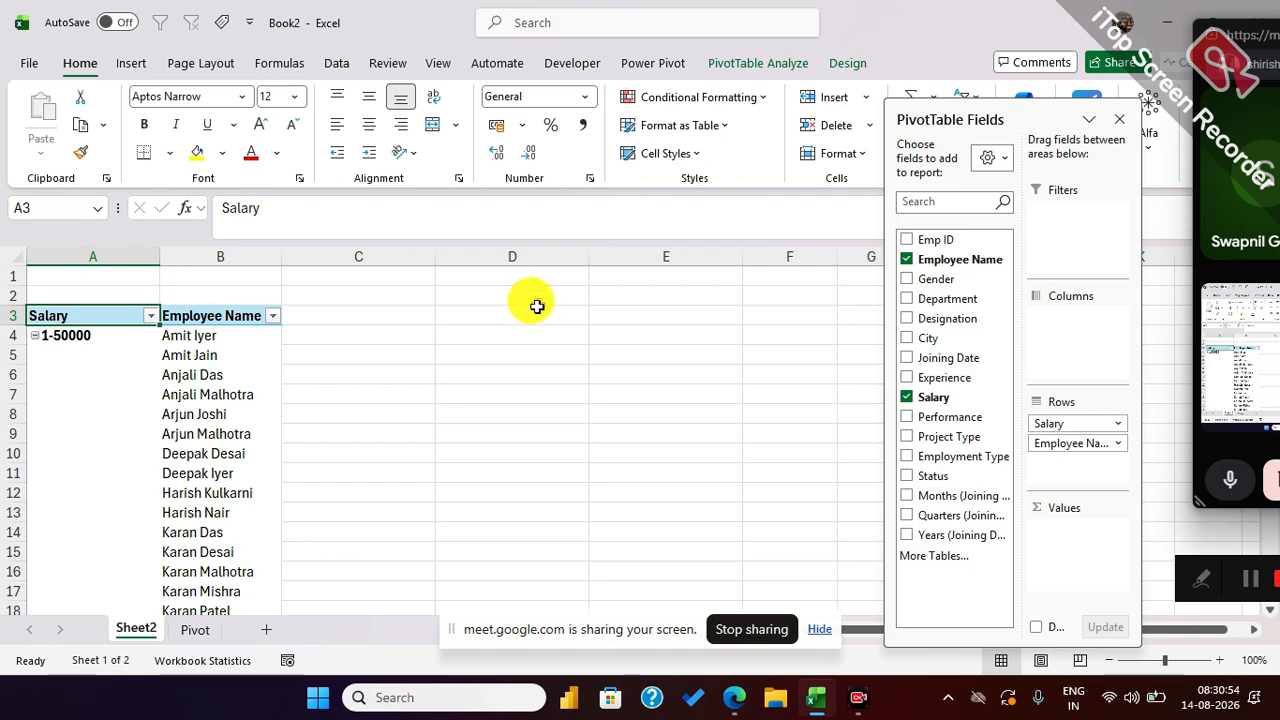
Step: Replace Salary and Employee Name in the PivotTable rows with Joining Date, and add Salary as the value field
{"action": "left_click", "coordinate": [168, 438]}
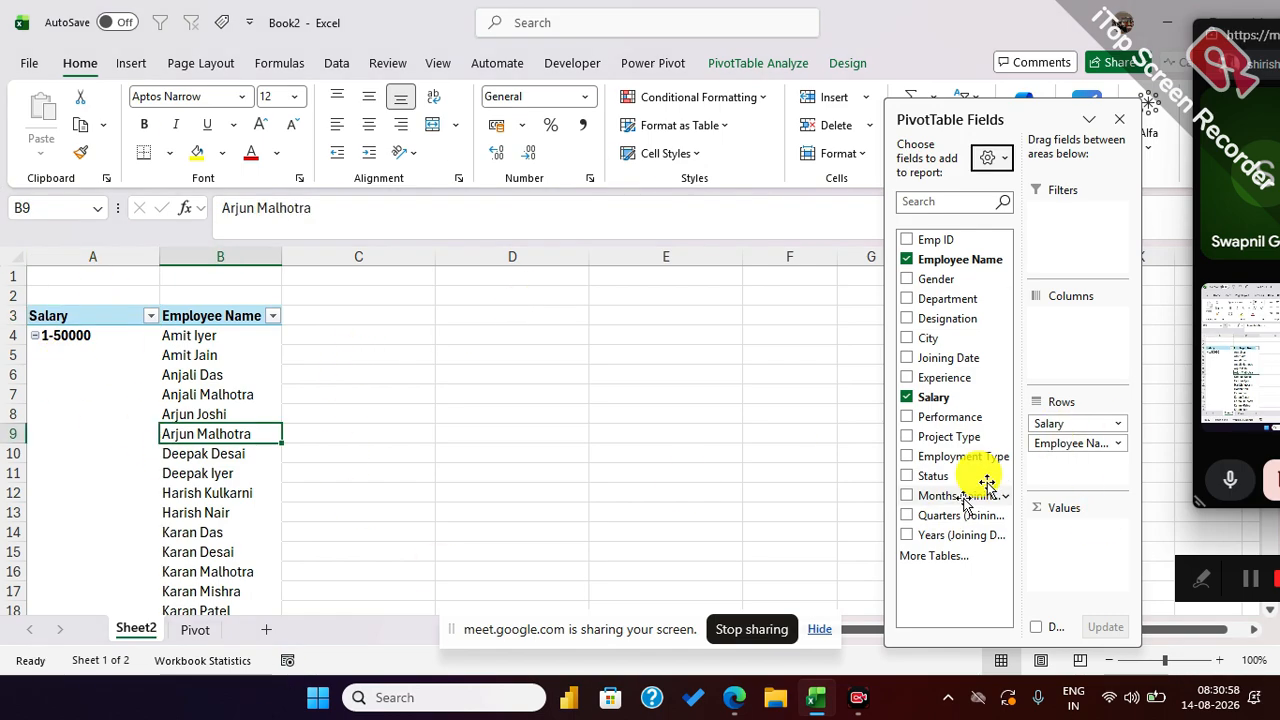
{"action": "left_click_drag", "start_coordinate": [1046, 429], "coordinate": [960, 489]}
{"action": "left_click_drag", "start_coordinate": [1043, 424], "coordinate": [943, 491]}
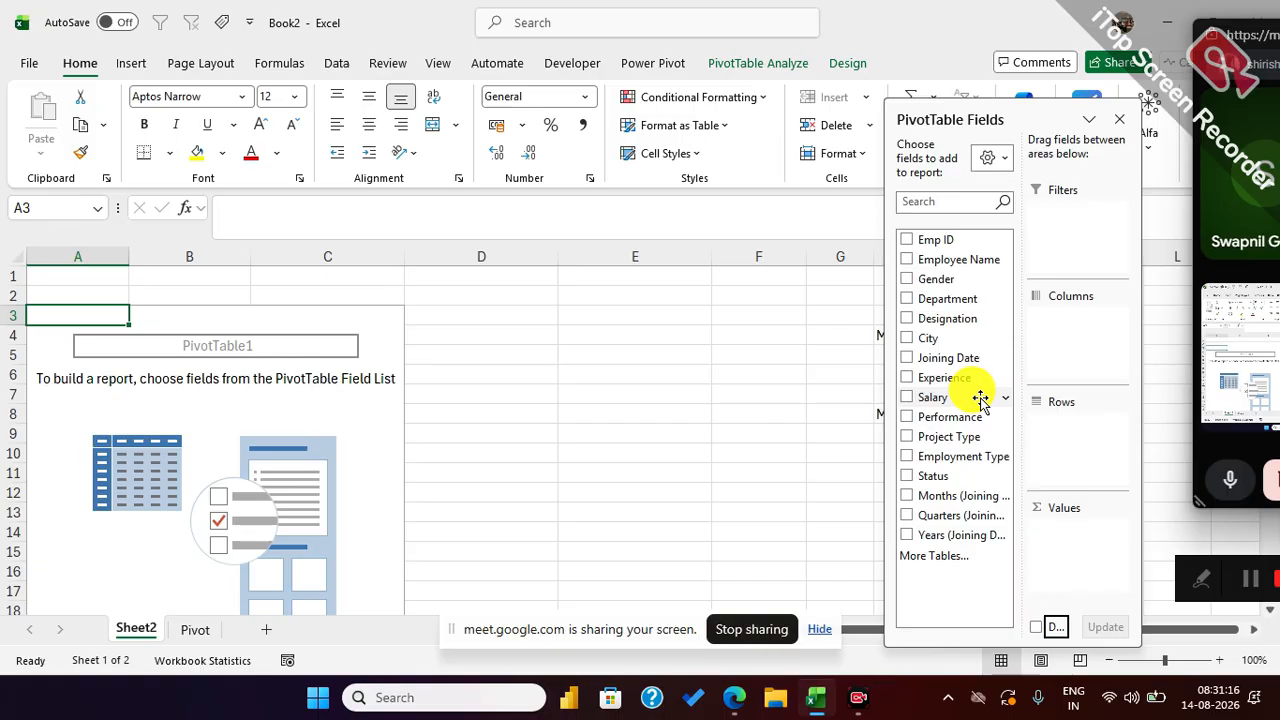
{"action": "left_click_drag", "start_coordinate": [945, 357], "coordinate": [1065, 441]}
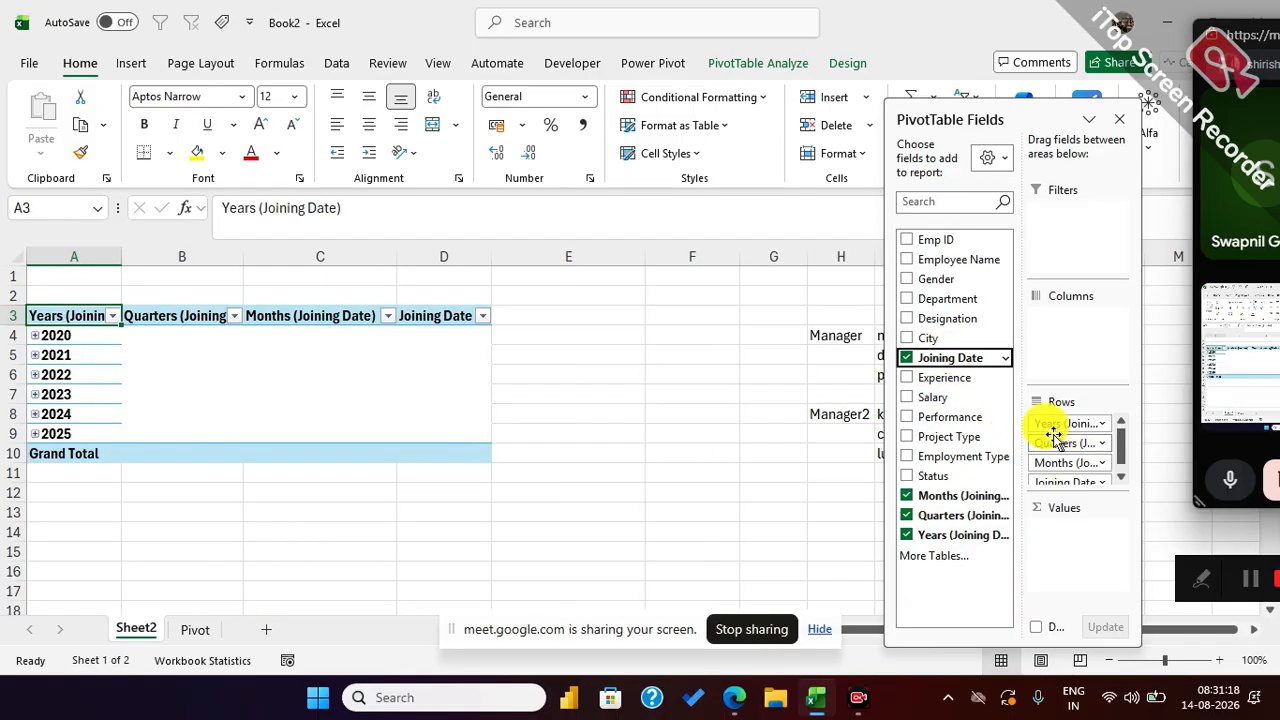
{"action": "left_click_drag", "start_coordinate": [933, 397], "coordinate": [1072, 545]}
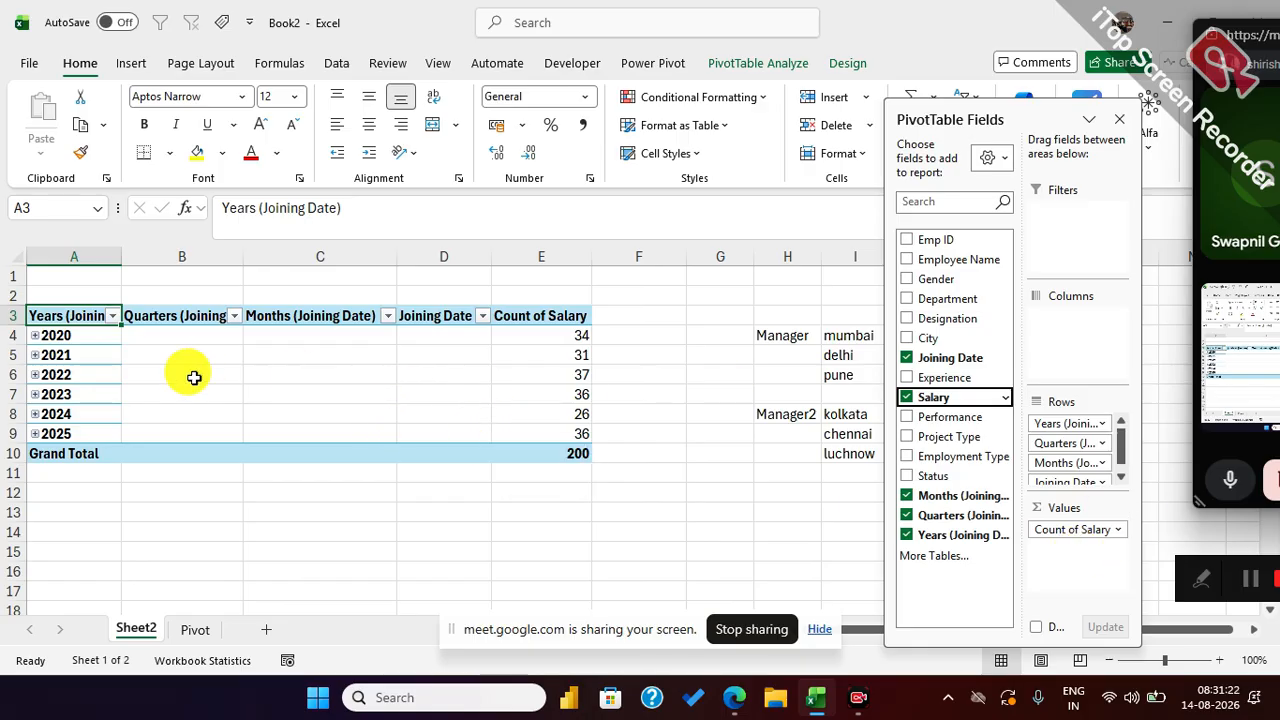
Step: Regroup the joining dates by months and years only, leaving out quarters
{"action": "right_click", "coordinate": [67, 350]}
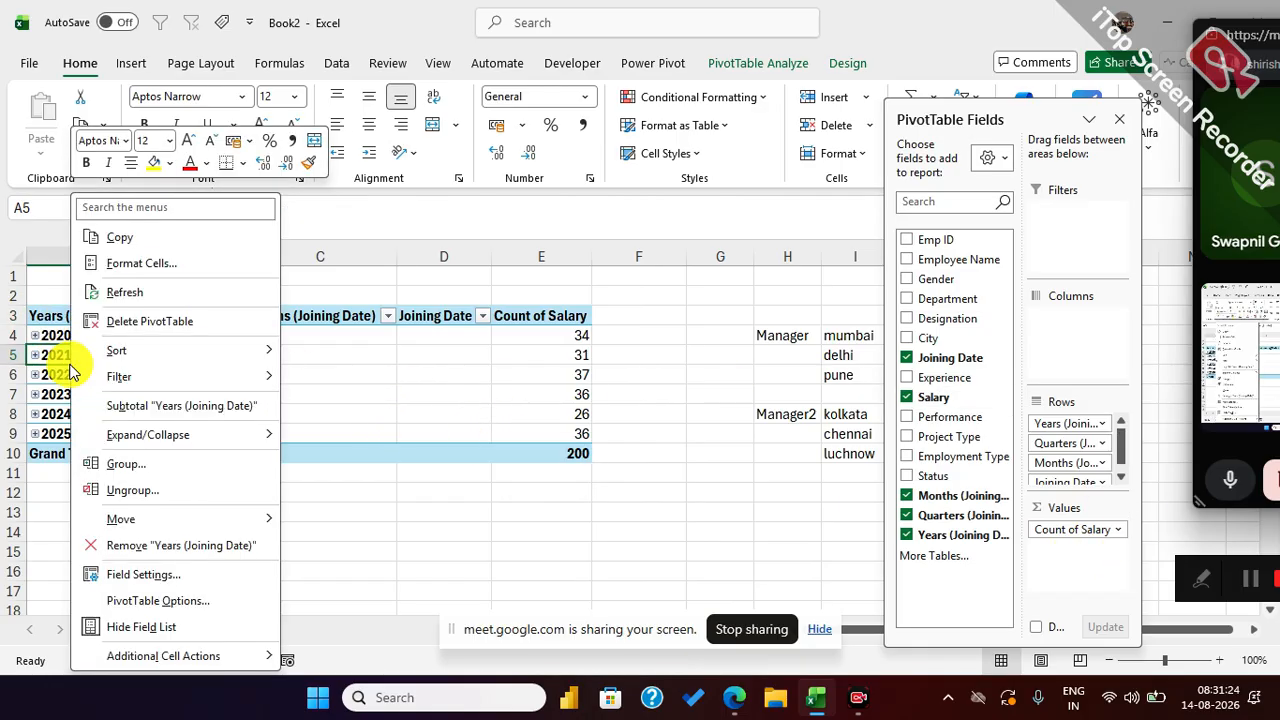
{"action": "left_click", "coordinate": [100, 465]}
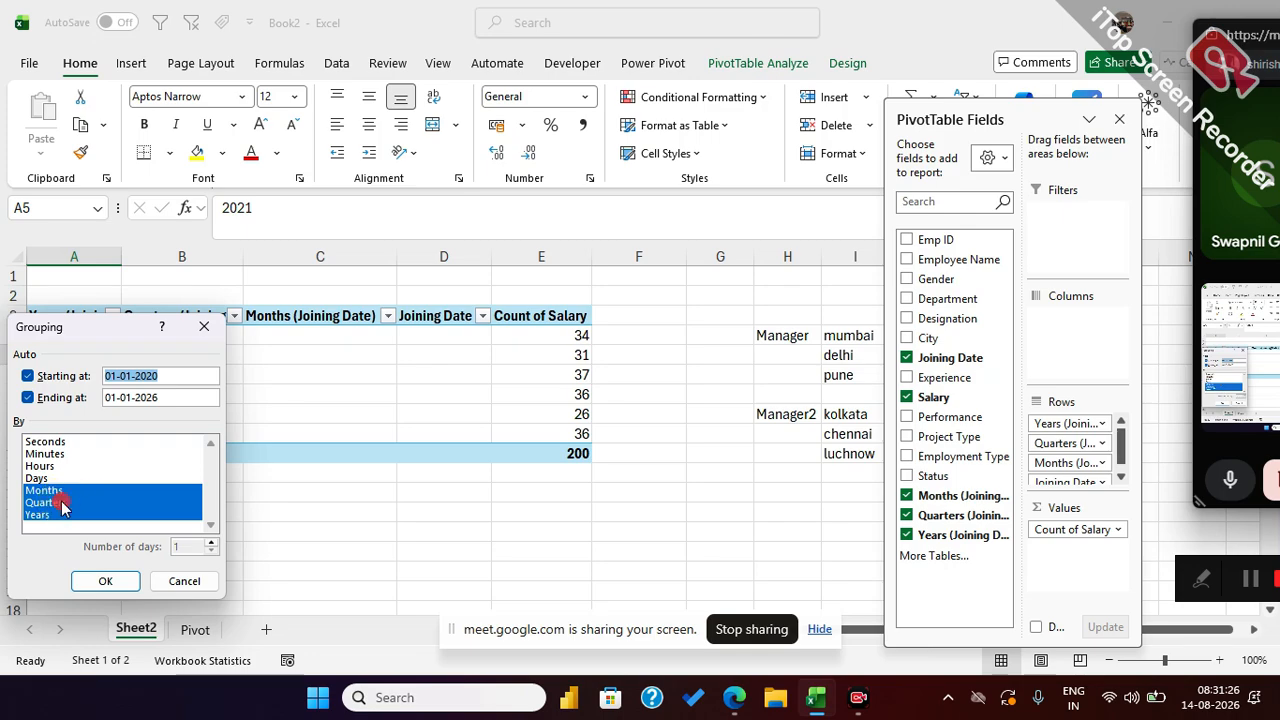
{"action": "left_click", "coordinate": [60, 503]}
{"action": "left_click", "coordinate": [103, 580]}
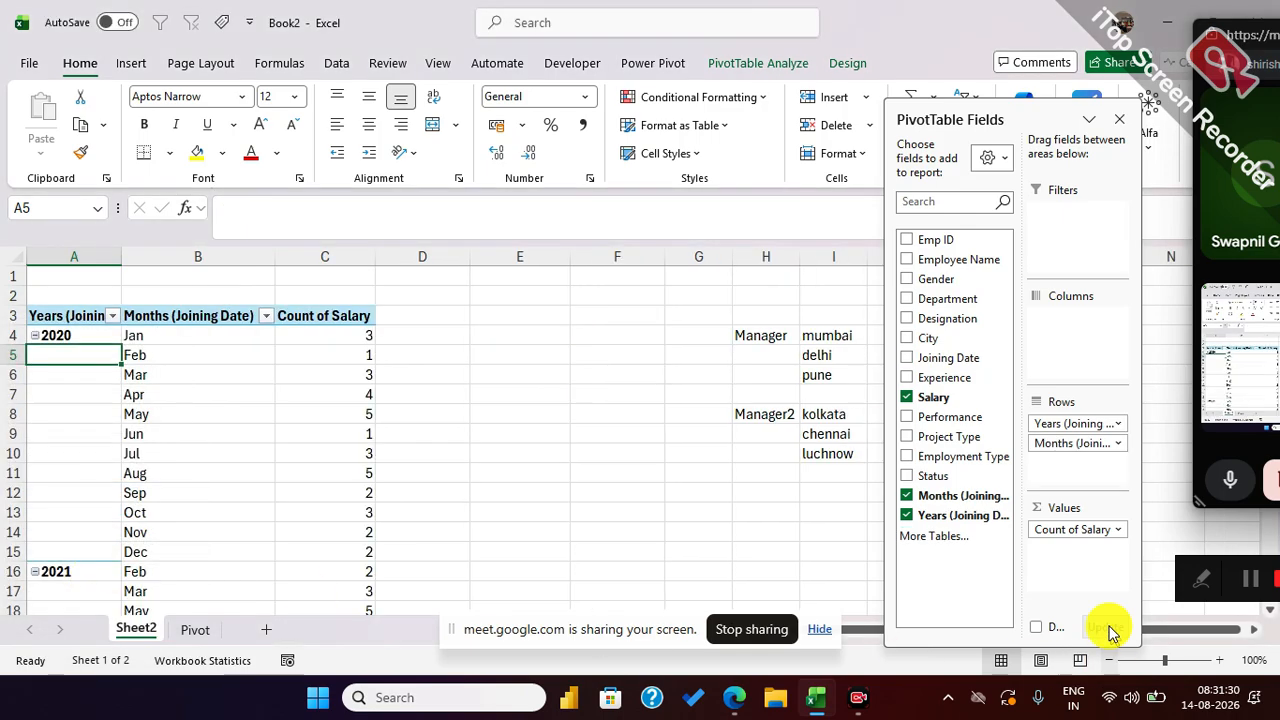
Step: Summarize the Salary values by Sum and look through the monthly salaries down to the grand total
{"action": "left_click", "coordinate": [1119, 531]}
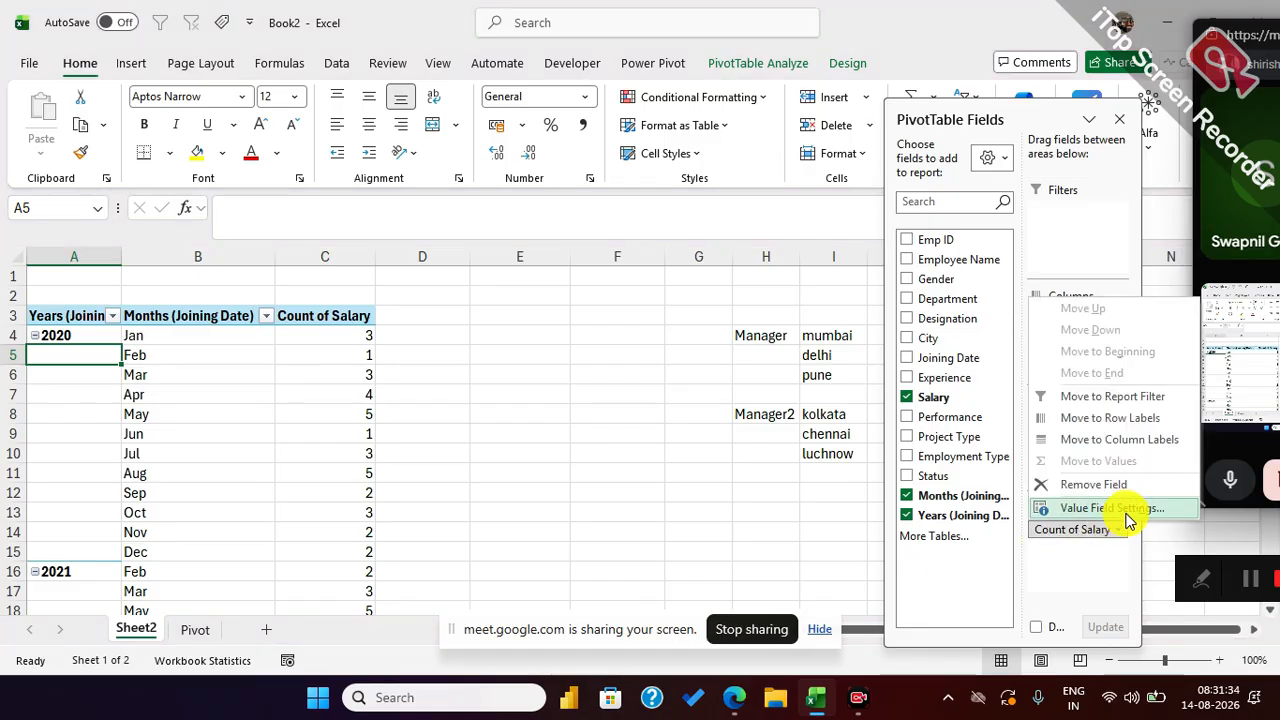
{"action": "left_click", "coordinate": [1120, 515]}
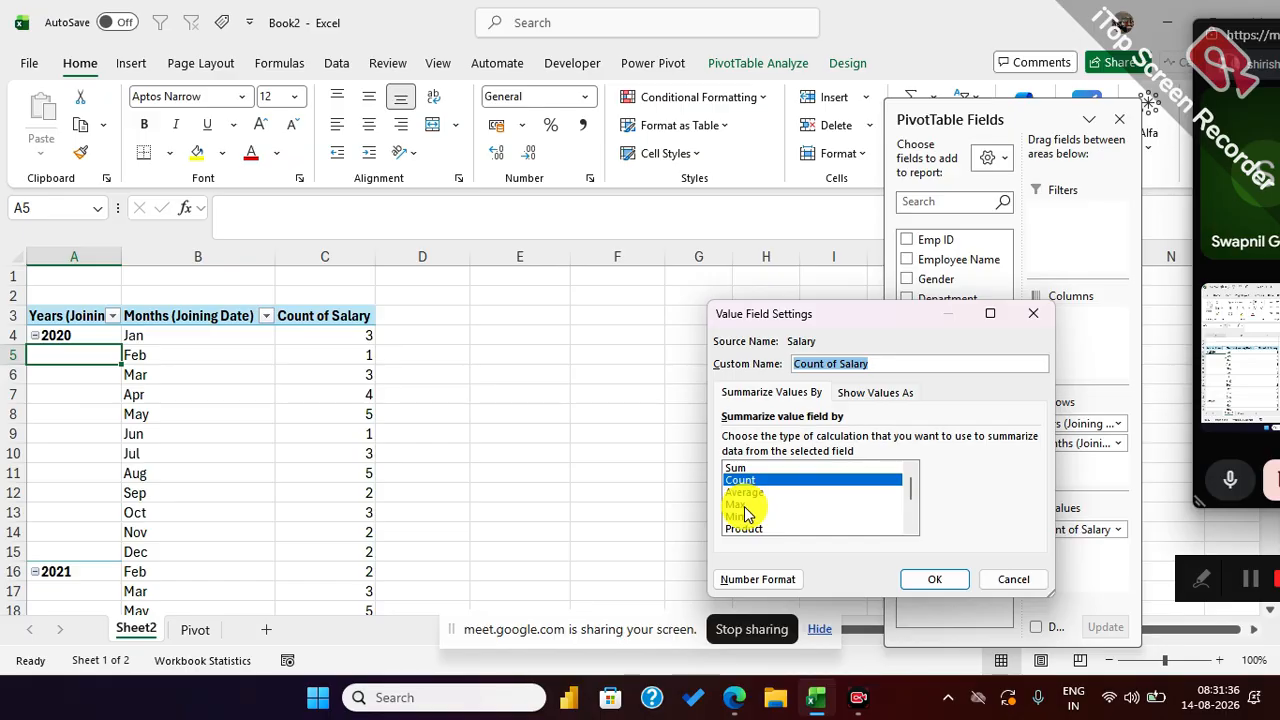
{"action": "left_click", "coordinate": [742, 468]}
{"action": "left_click", "coordinate": [945, 580]}
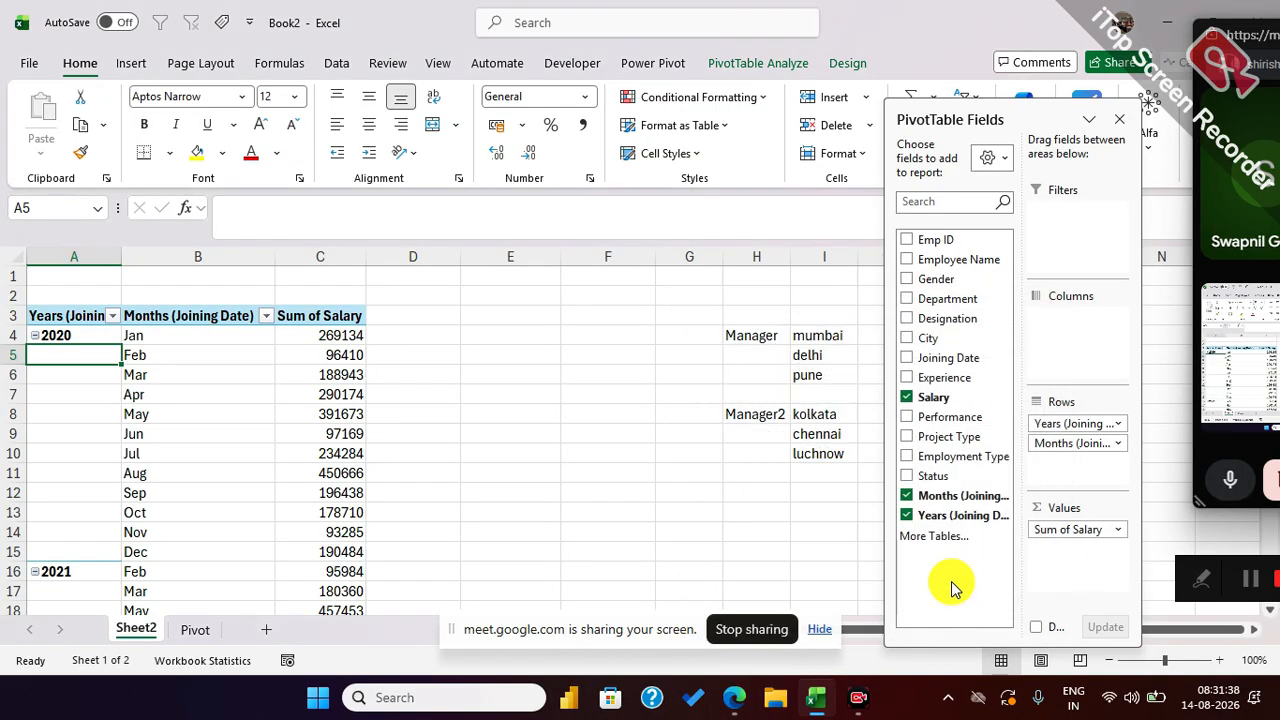
{"action": "scroll", "coordinate": [315, 448], "scroll_direction": "down", "scroll_amount": 6}
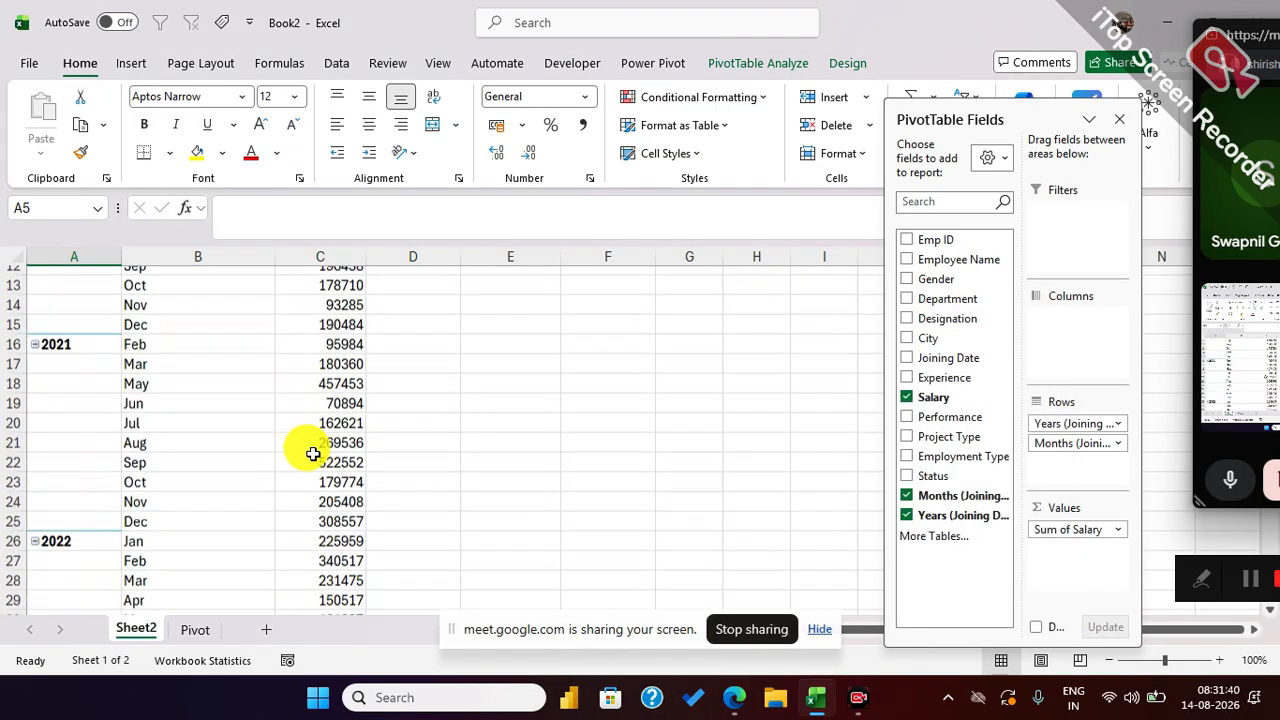
{"action": "scroll", "coordinate": [327, 454], "scroll_direction": "down", "scroll_amount": 9}
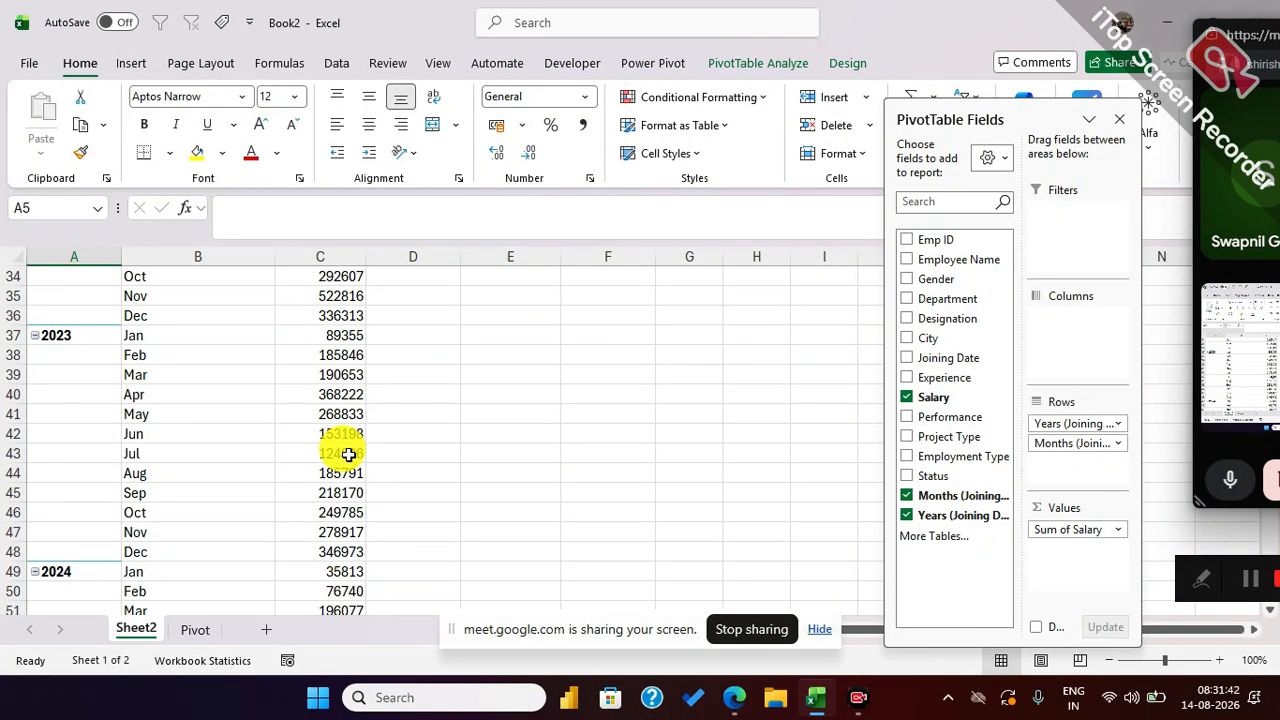
{"action": "scroll", "coordinate": [348, 455], "scroll_direction": "down", "scroll_amount": 6}
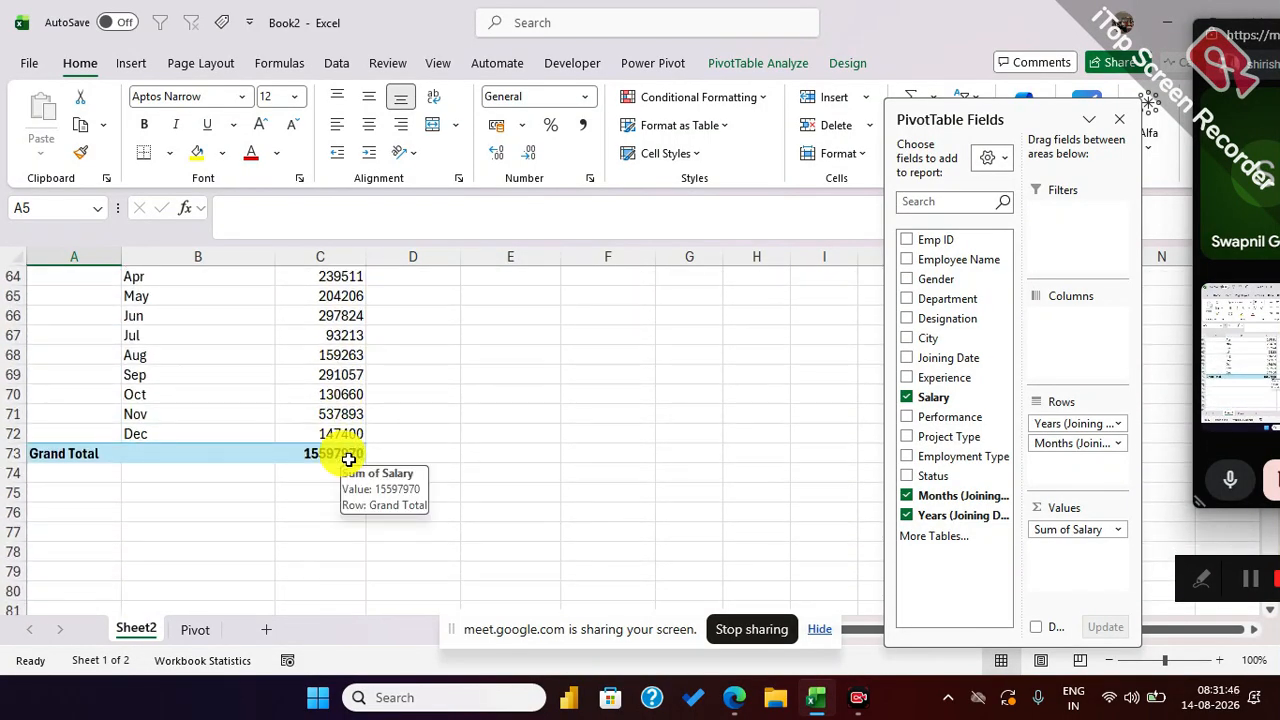
{"action": "scroll", "coordinate": [348, 458], "scroll_direction": "up", "scroll_amount": 4}
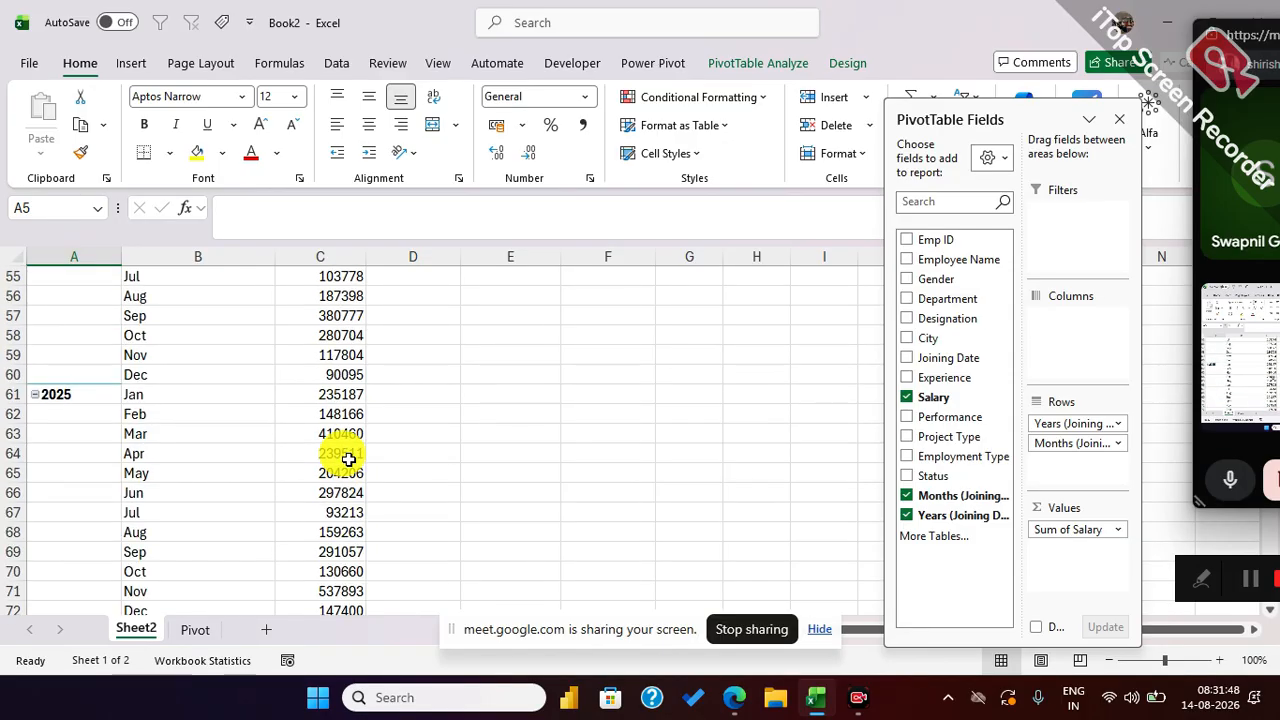
Step: Highlight rows 6 and 18 of the Pivot sheet with yellow fill
{"action": "left_click", "coordinate": [193, 632]}
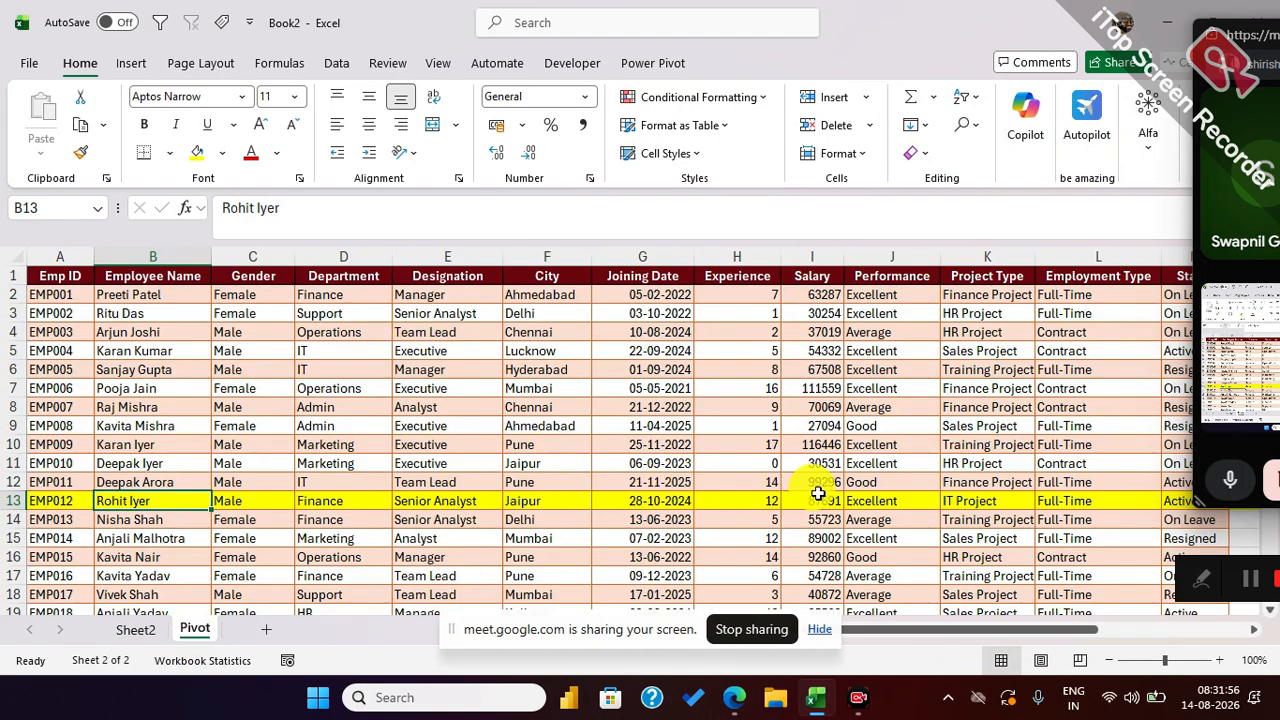
{"action": "left_click", "coordinate": [15, 369]}
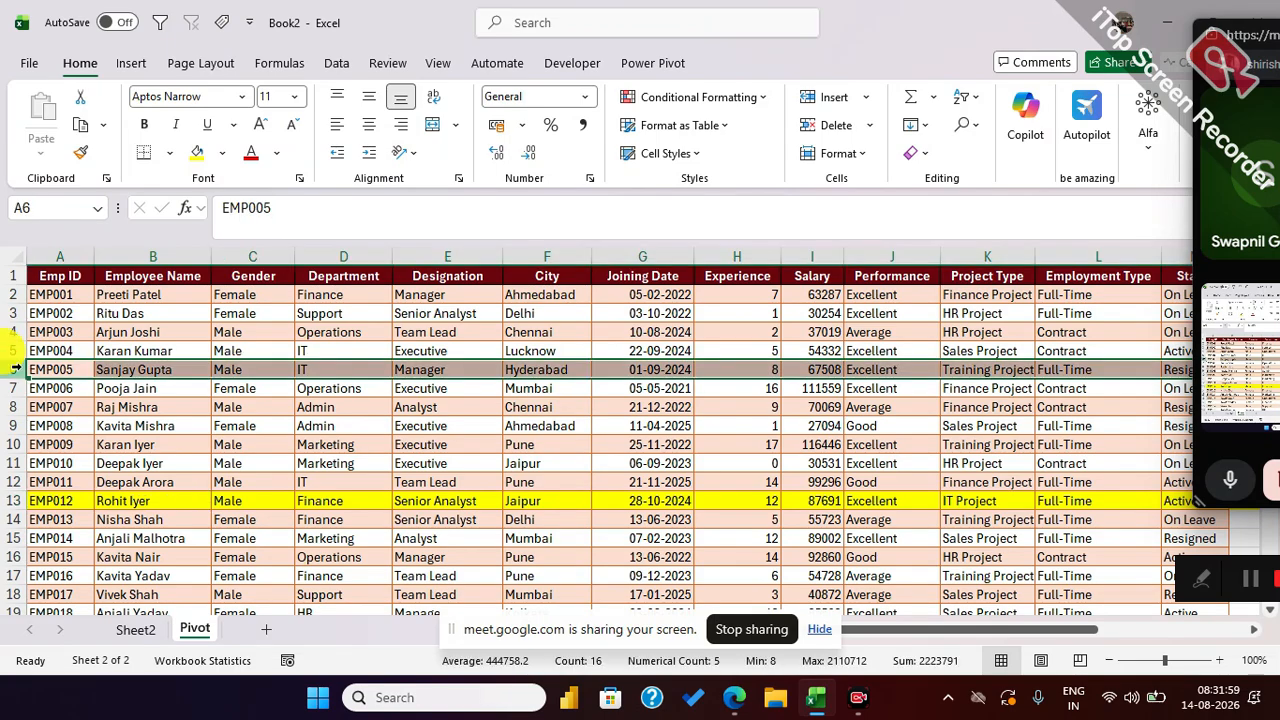
{"action": "left_click", "coordinate": [10, 594], "text": "ctrl"}
{"action": "left_click", "coordinate": [197, 155]}
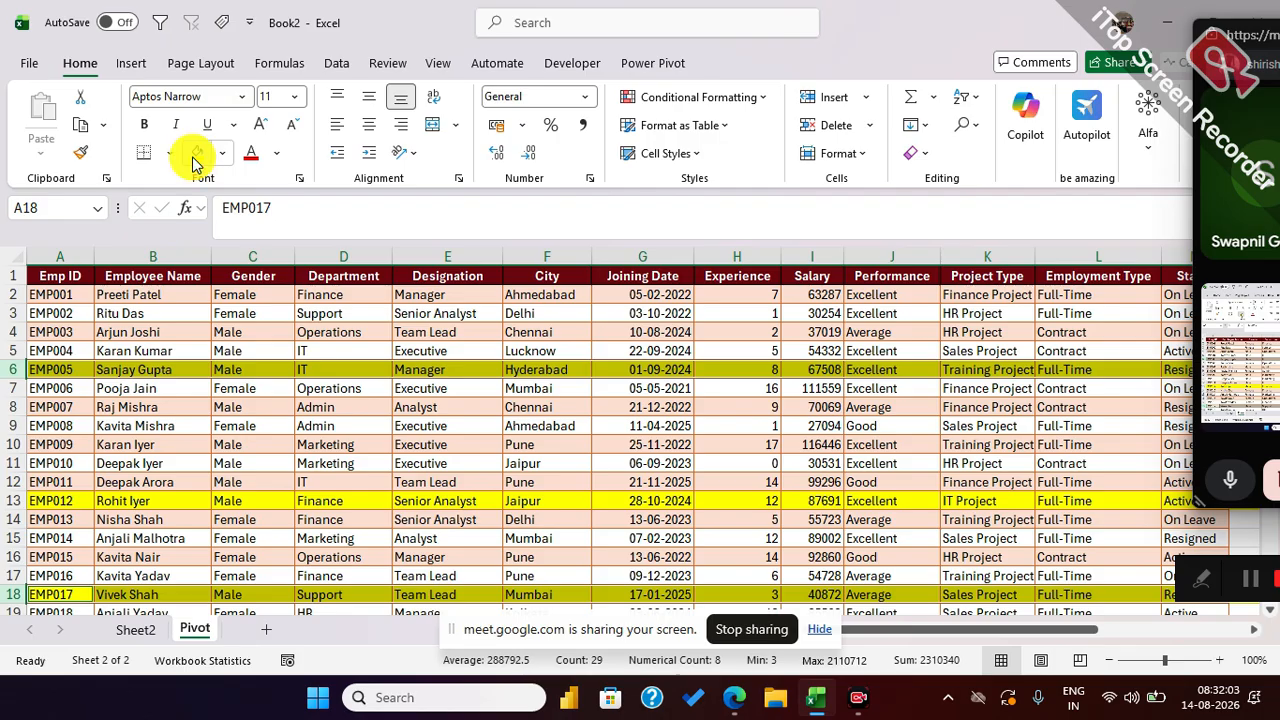
Step: Clear the Salary cells I6, I13 and I18 in the yellow rows of the Pivot sheet
{"action": "left_click", "coordinate": [828, 371]}
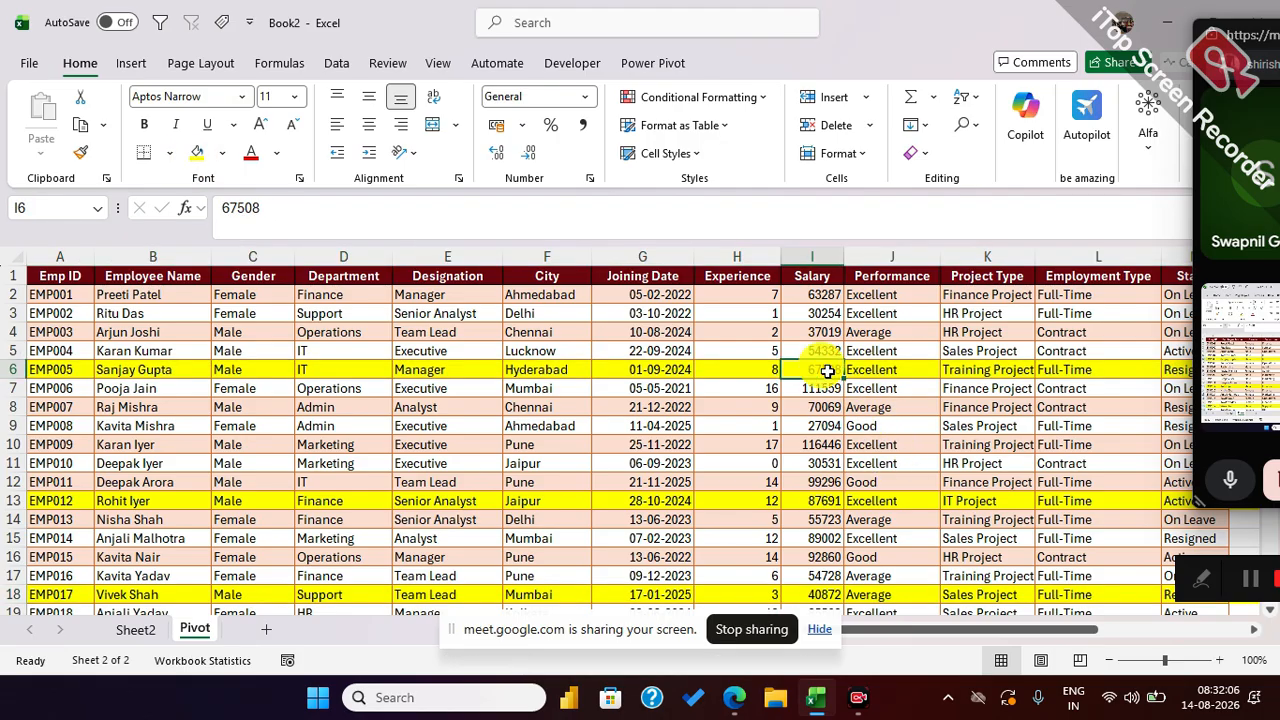
{"action": "type", "text": "0"}
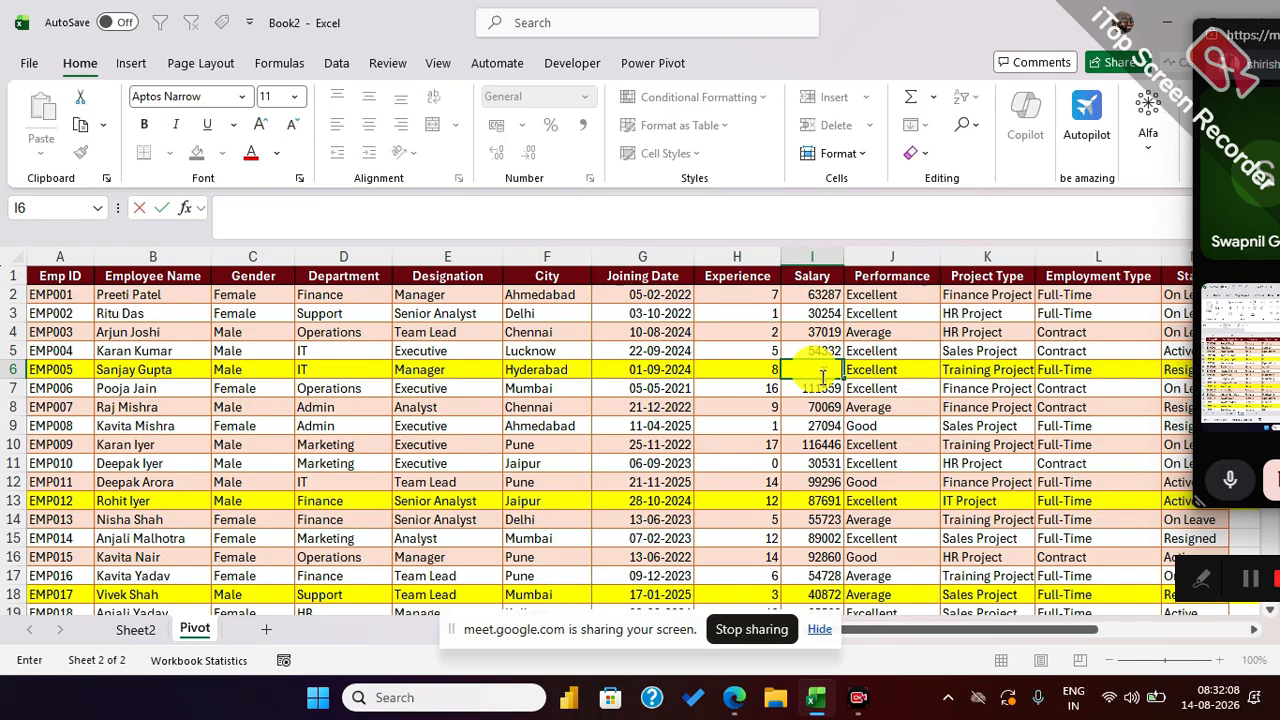
{"action": "left_click", "coordinate": [826, 504]}
{"action": "key", "text": "BackSpace"}
{"action": "left_click", "coordinate": [816, 594]}
{"action": "key", "text": "BackSpace"}
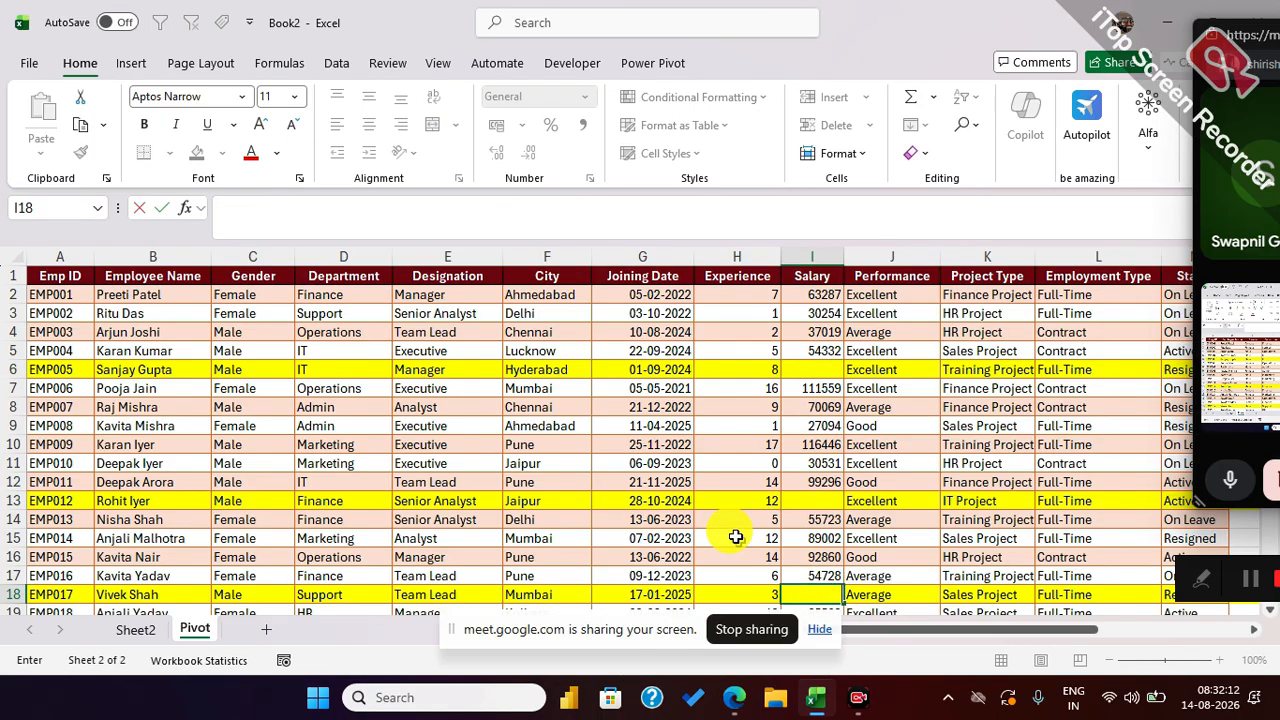
{"action": "left_click", "coordinate": [722, 501]}
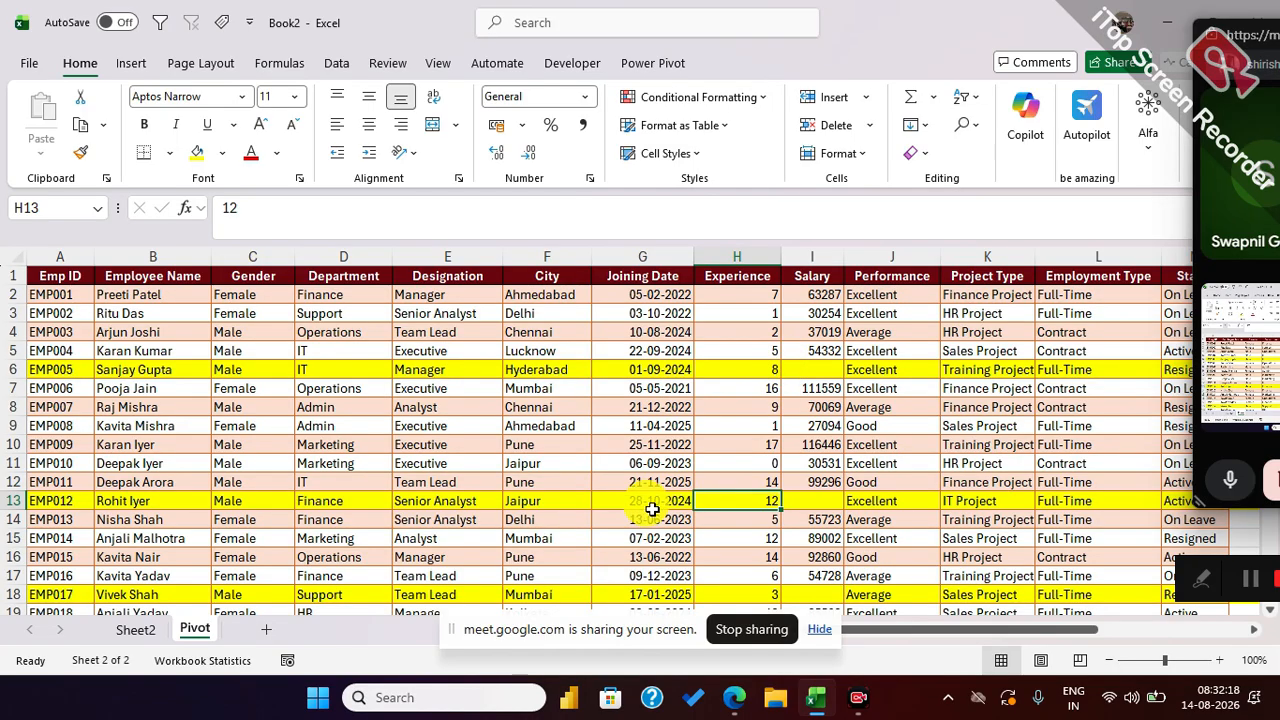
Step: Refresh the PivotTable on Sheet2 and check the monthly salary sums for 2020
{"action": "left_click", "coordinate": [644, 596]}
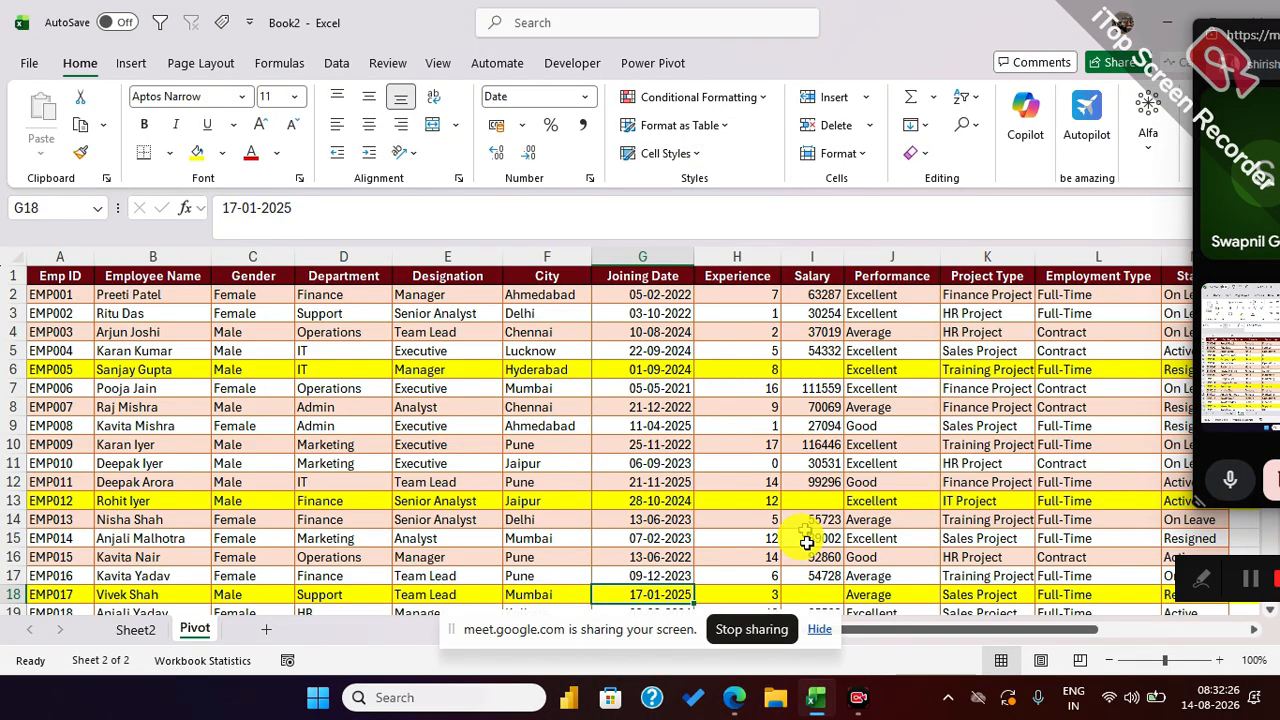
{"action": "left_click", "coordinate": [135, 629]}
{"action": "right_click", "coordinate": [322, 375]}
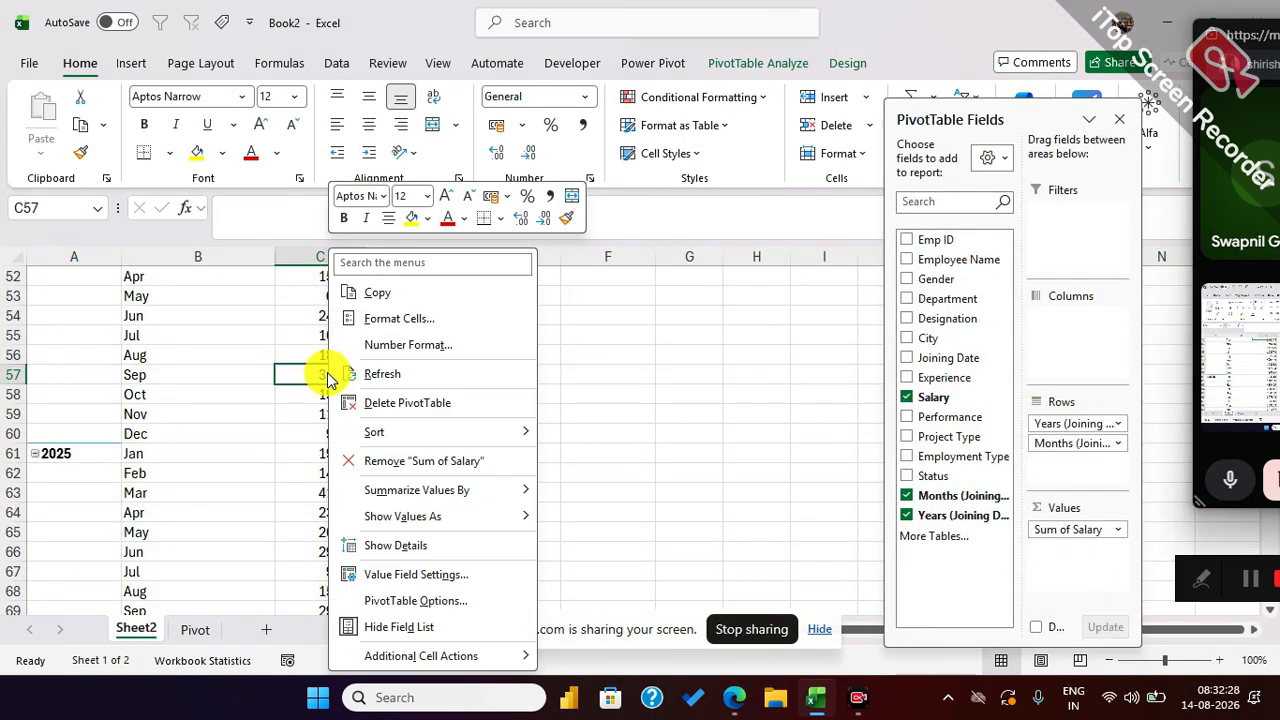
{"action": "left_click", "coordinate": [393, 374]}
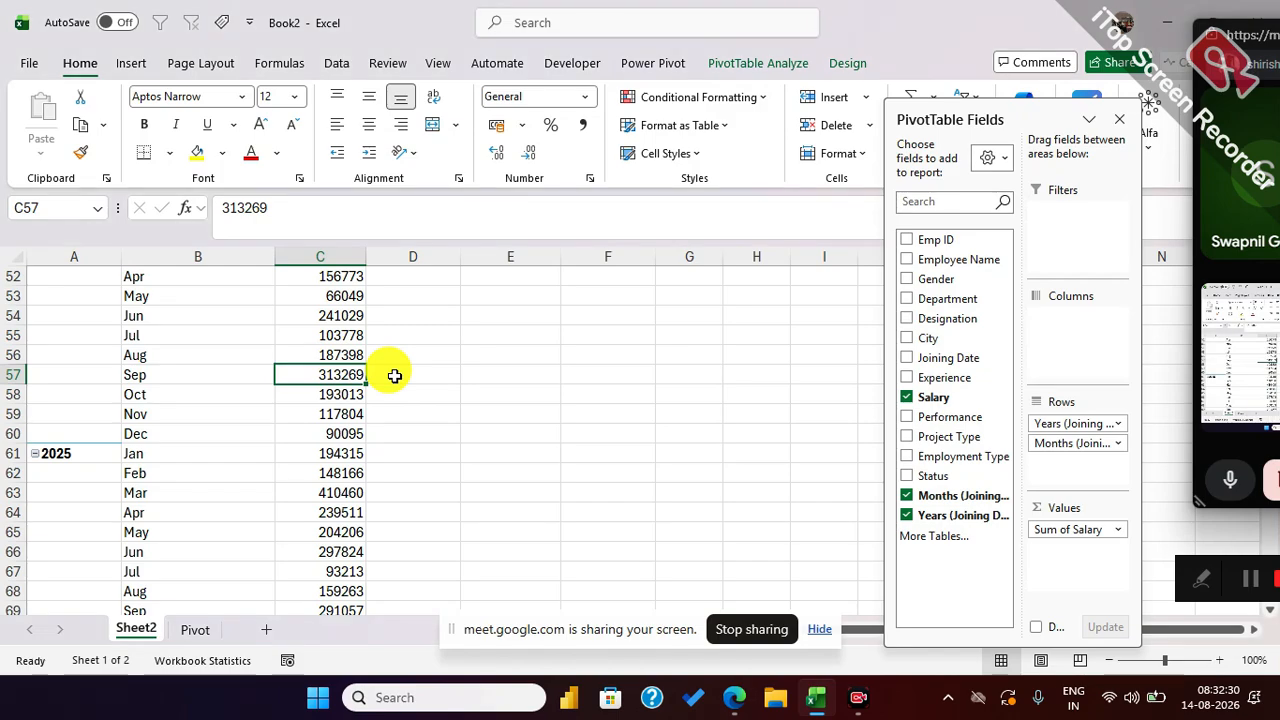
{"action": "scroll", "coordinate": [320, 400], "scroll_direction": "up", "scroll_amount": 17}
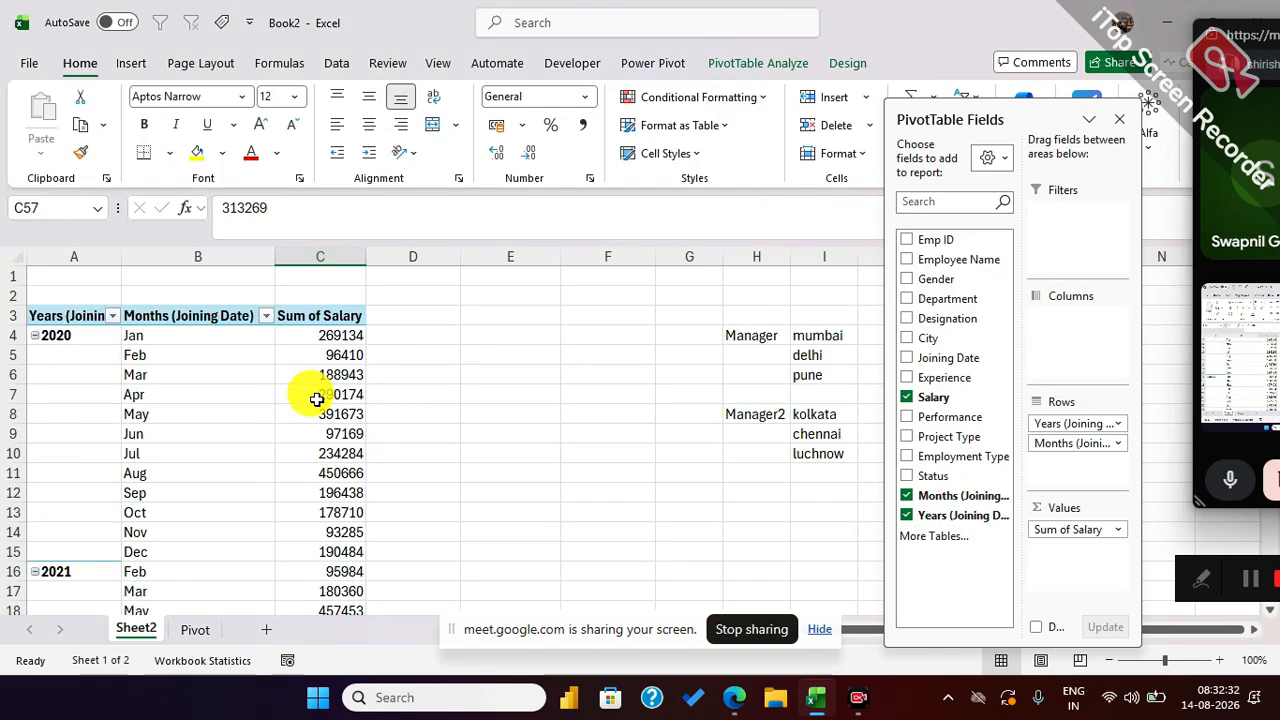
{"action": "mouse_move", "coordinate": [316, 399]}
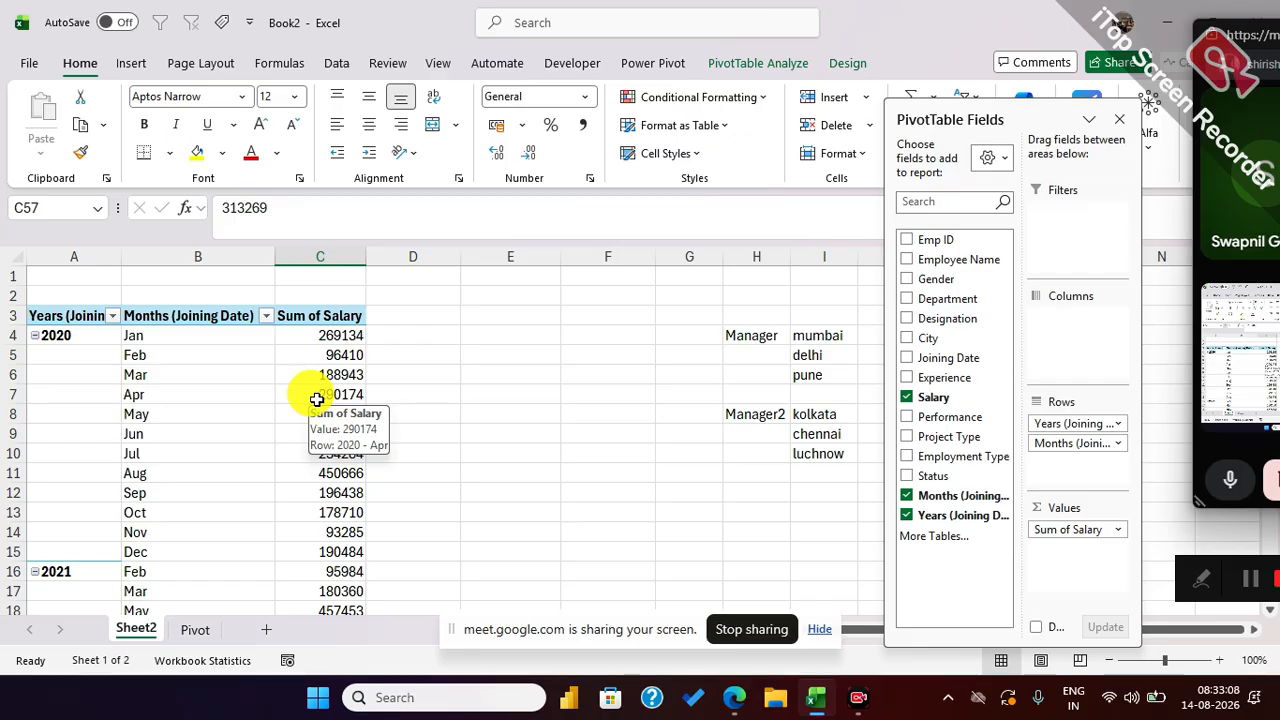
{"action": "left_click_drag", "start_coordinate": [71, 340], "coordinate": [346, 551]}
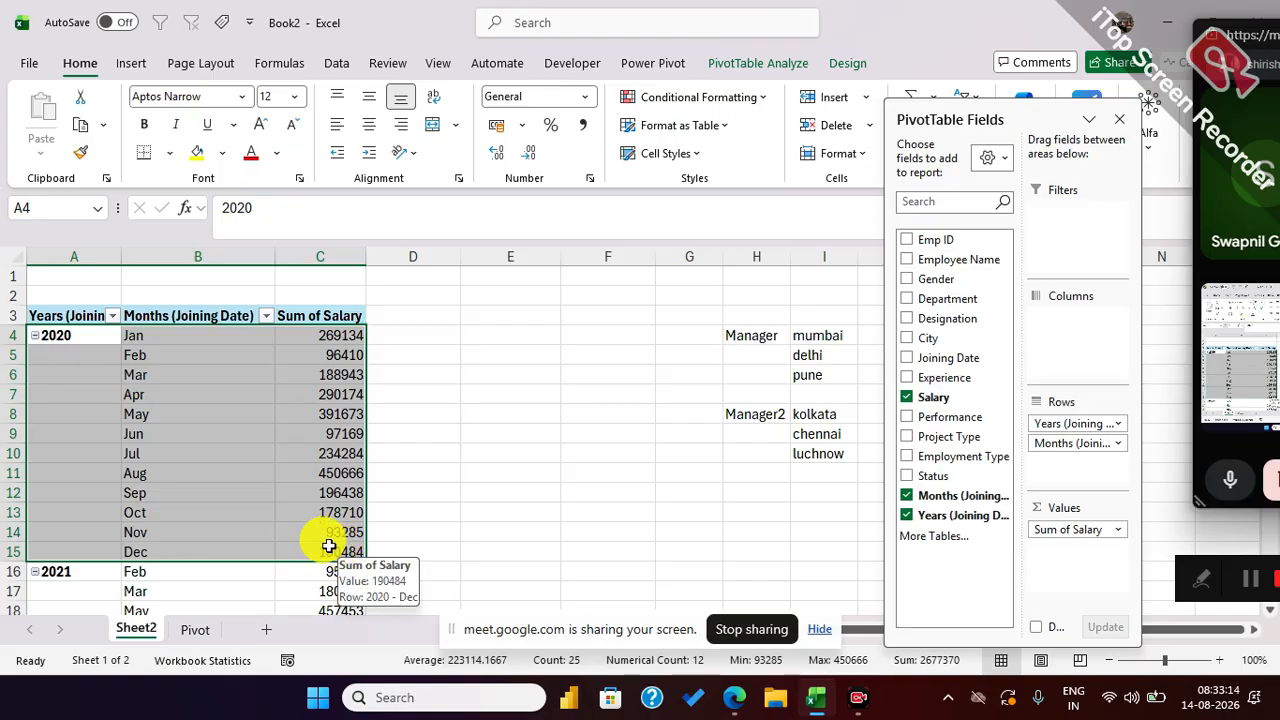
{"action": "left_click", "coordinate": [323, 492]}
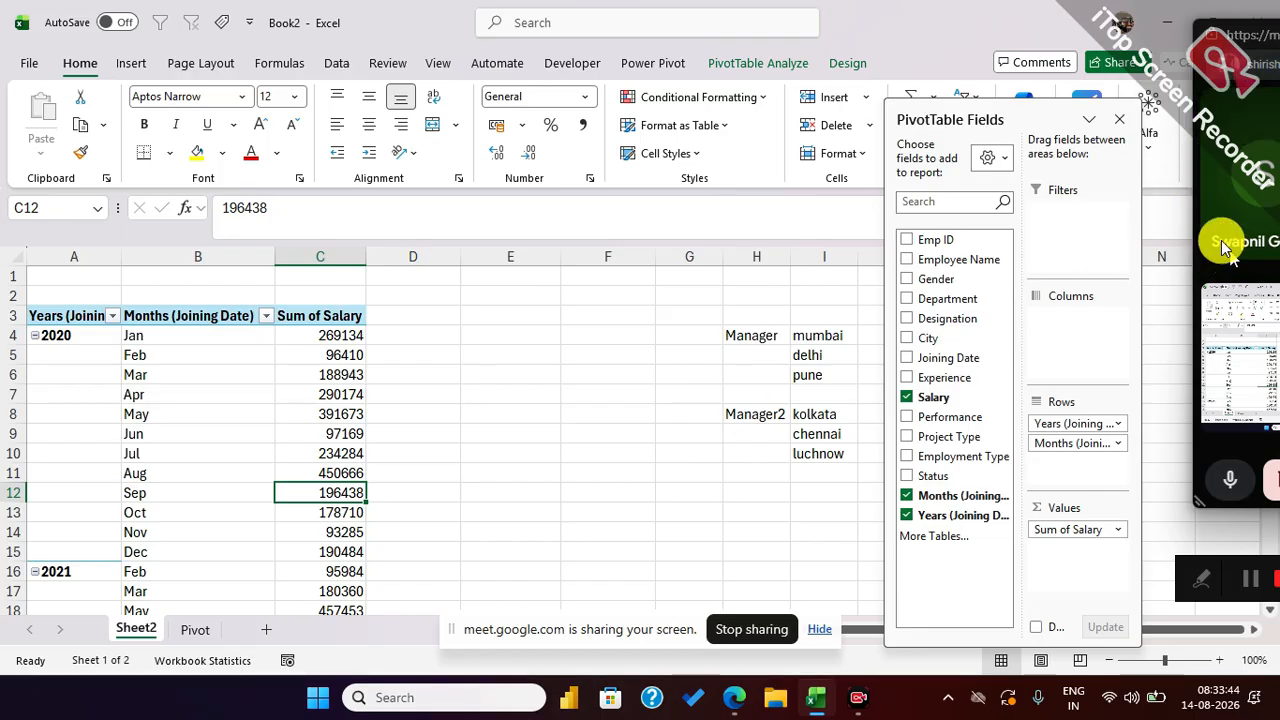
{"action": "left_click_drag", "start_coordinate": [1256, 40], "coordinate": [1098, 104]}
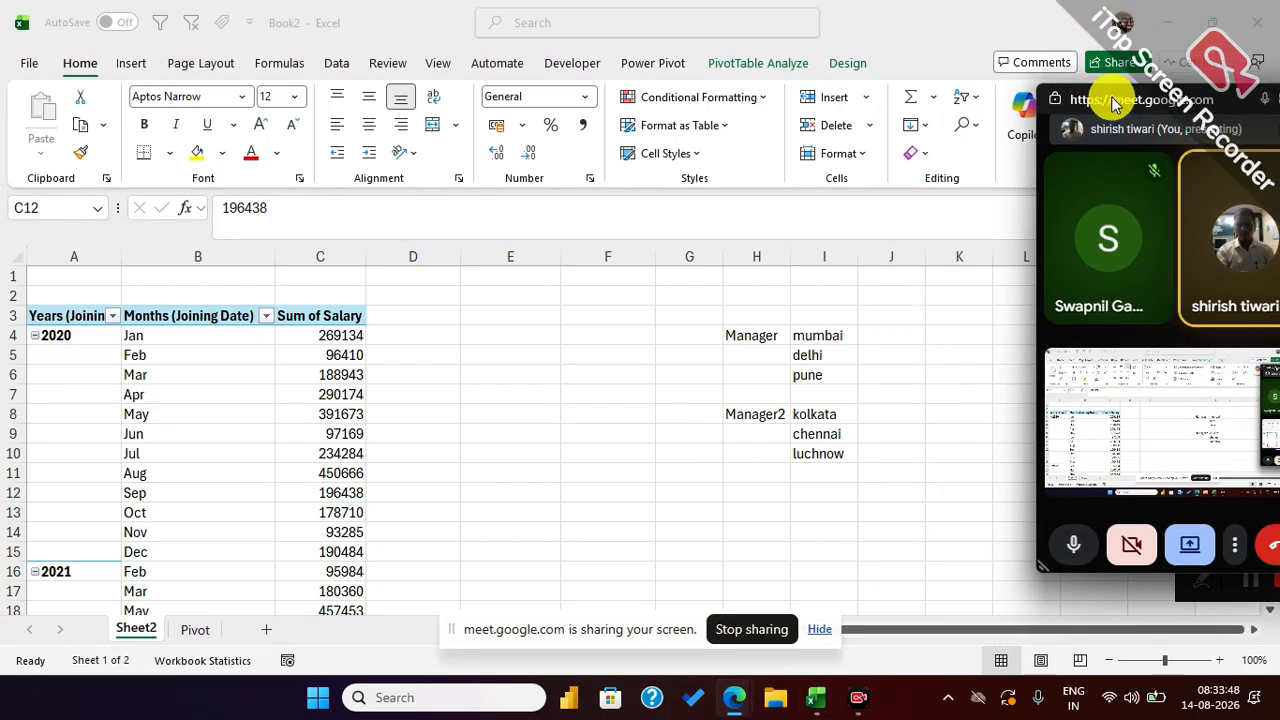
{"action": "left_click_drag", "start_coordinate": [1118, 99], "coordinate": [1276, 82]}
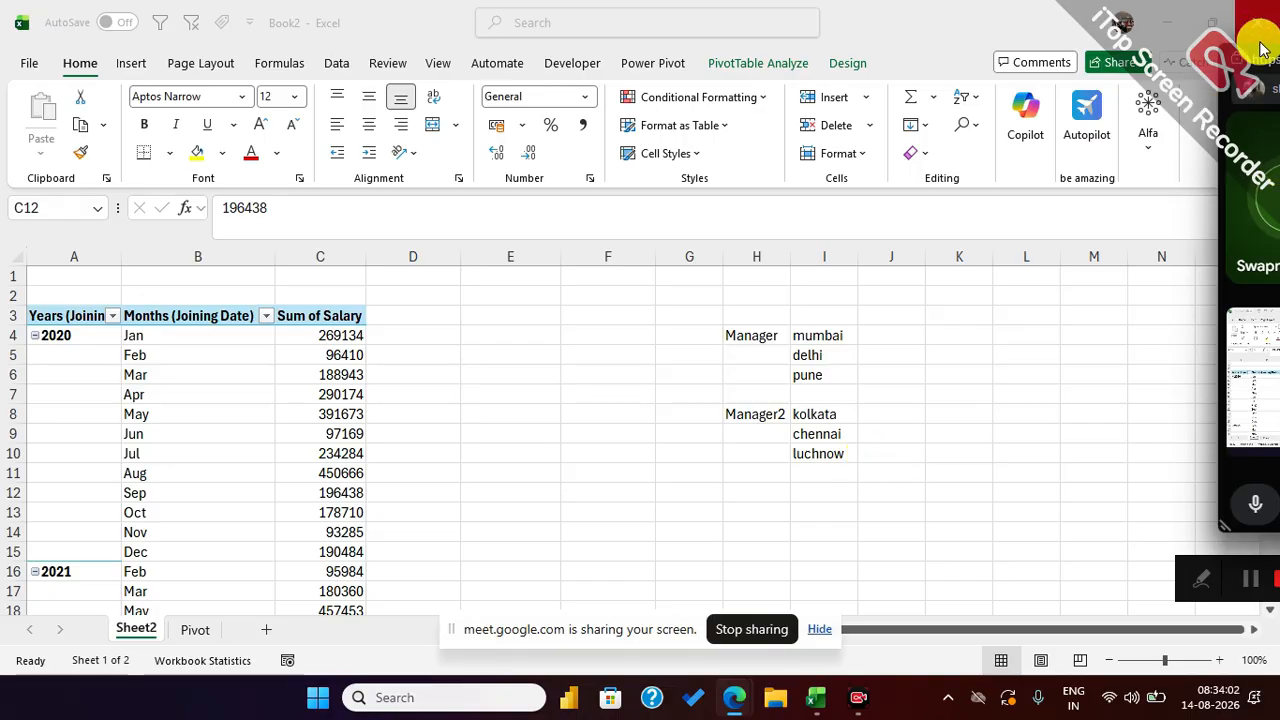
{"action": "left_click_drag", "start_coordinate": [1262, 70], "coordinate": [1265, 48]}
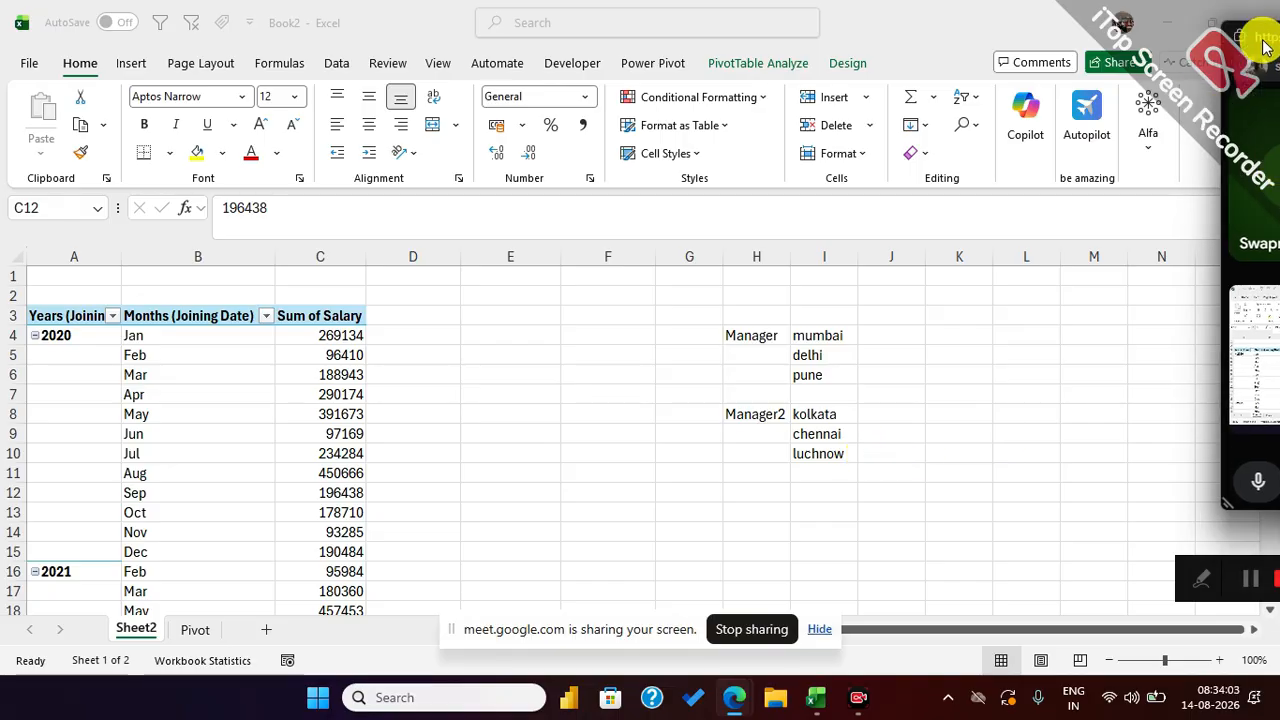
{"action": "left_click", "coordinate": [686, 387]}
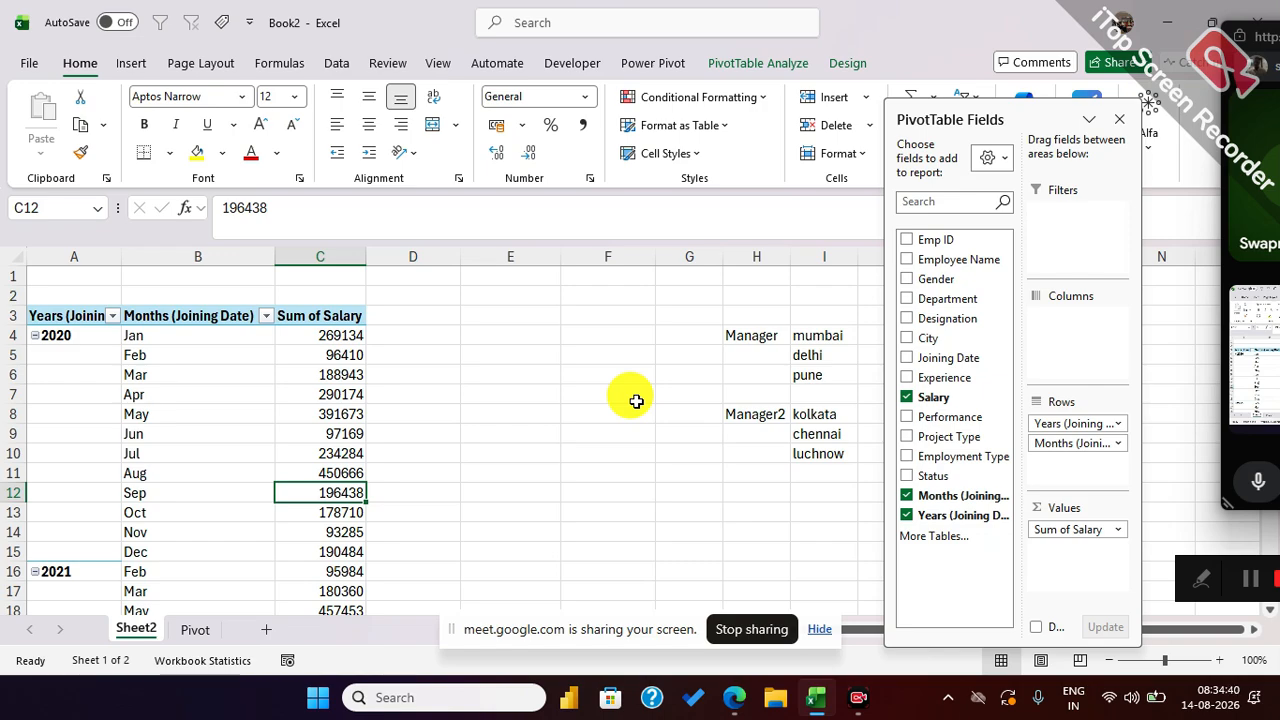
Step: Enter 0 in cell E7 of Sheet2, beside the PivotTable
{"action": "left_click", "coordinate": [344, 395]}
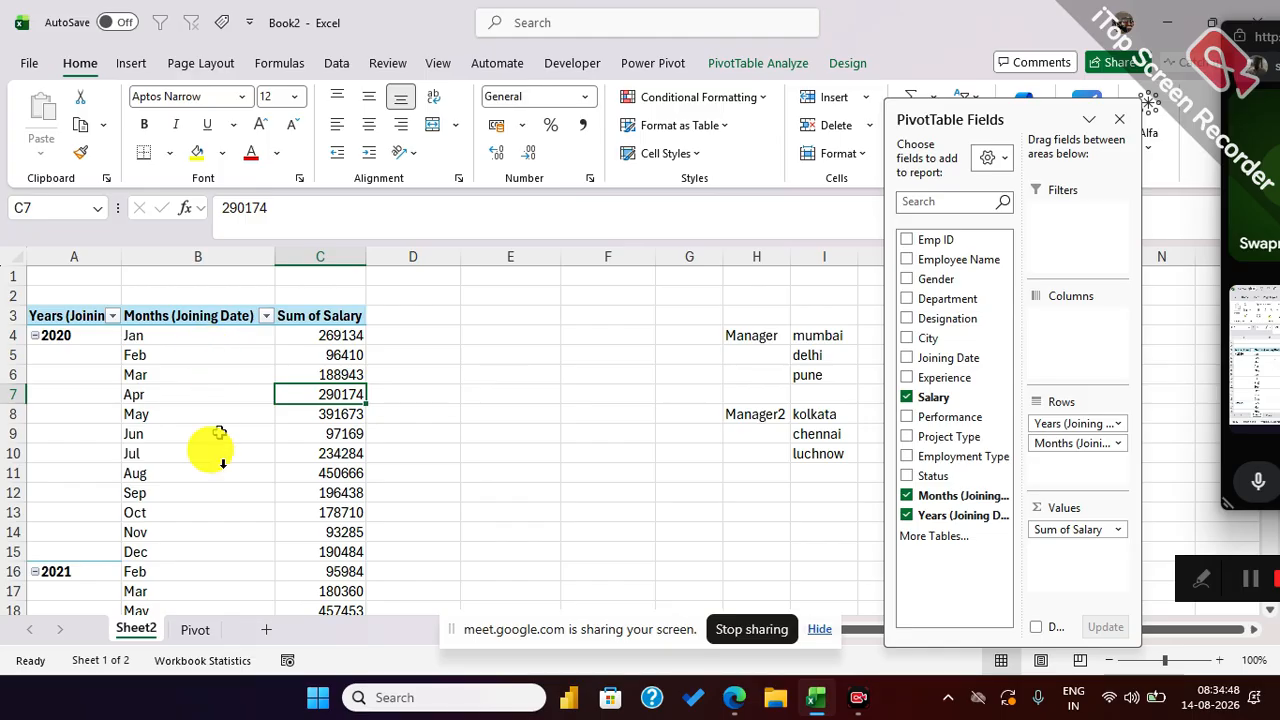
{"action": "left_click", "coordinate": [502, 398]}
{"action": "type", "text": "0"}
{"action": "key", "text": "Return"}
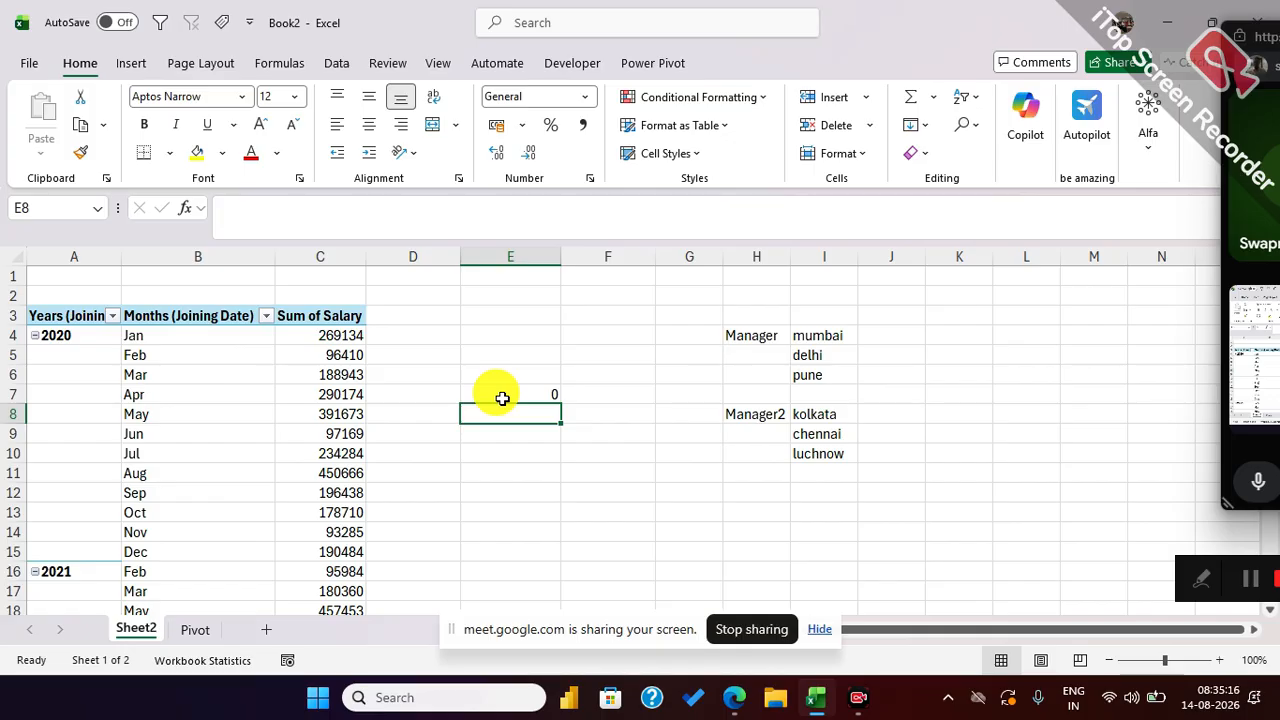
Step: Examine the 2020 and 2021 monthly salary sums, then the joining date and Salary cell in row 6 of the Pivot sheet
{"action": "left_click_drag", "start_coordinate": [336, 336], "coordinate": [340, 535]}
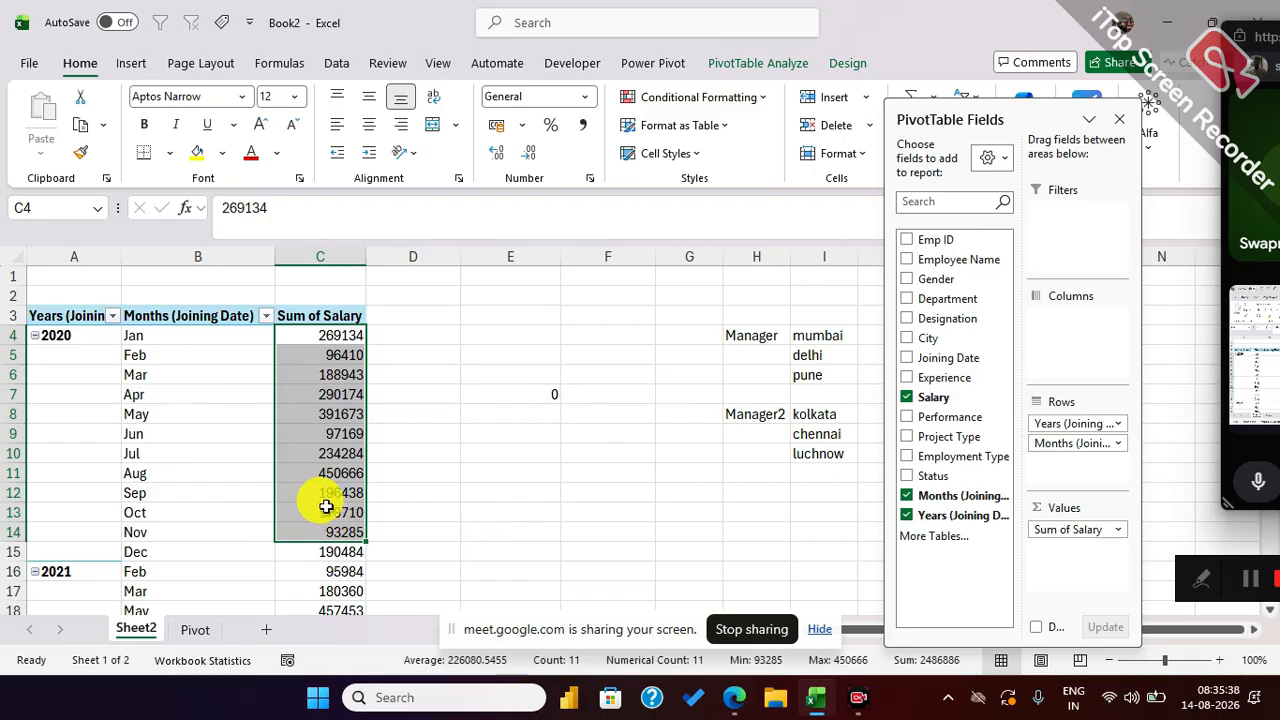
{"action": "left_click", "coordinate": [506, 433]}
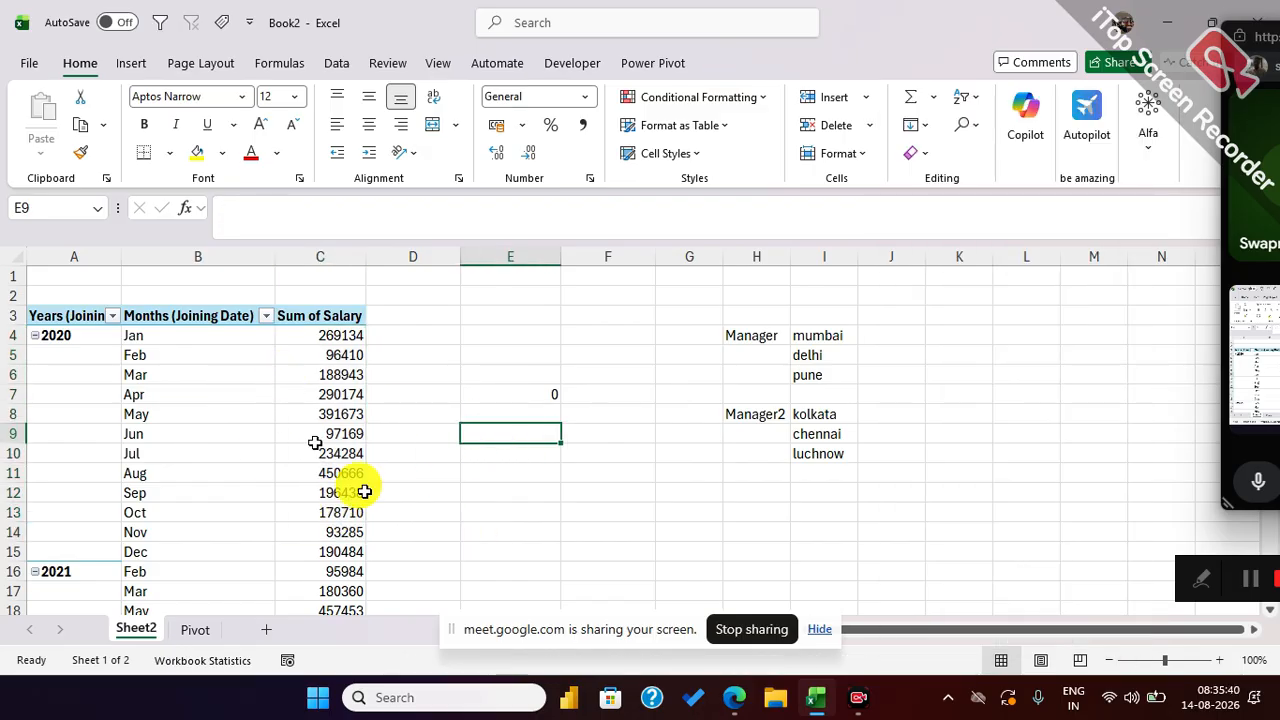
{"action": "left_click", "coordinate": [479, 454]}
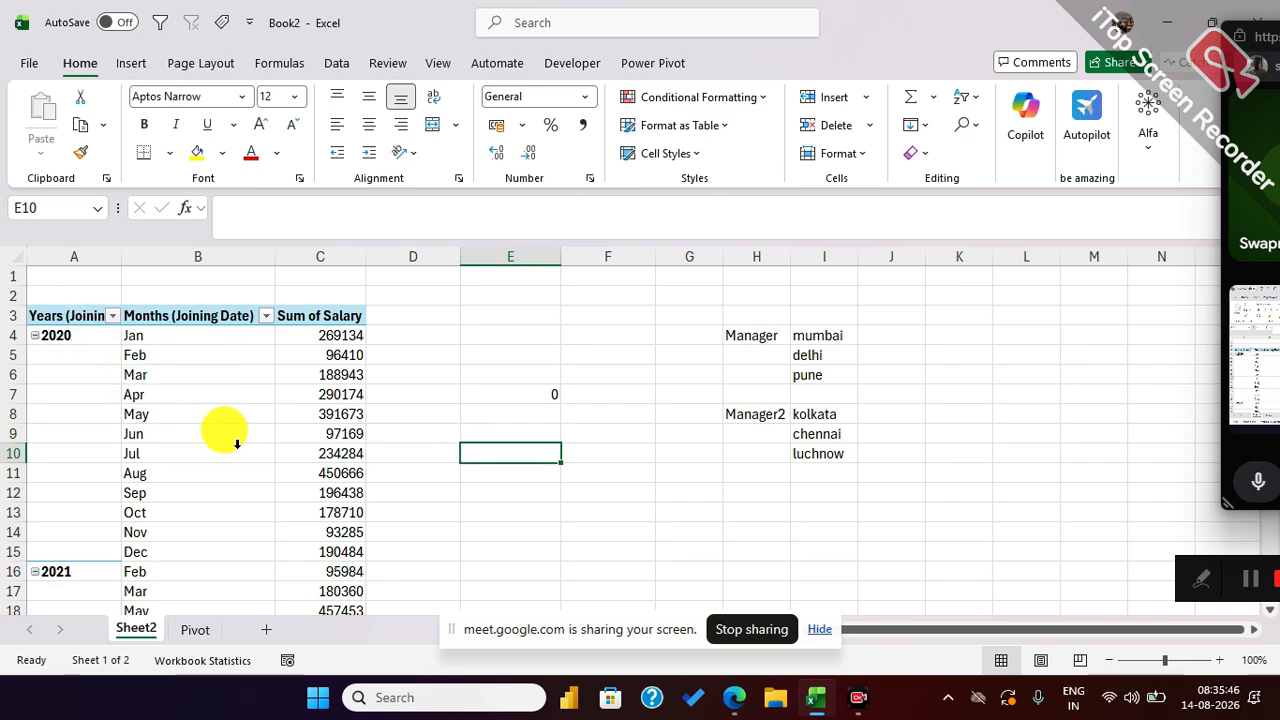
{"action": "scroll", "coordinate": [230, 445], "scroll_direction": "down", "scroll_amount": 3}
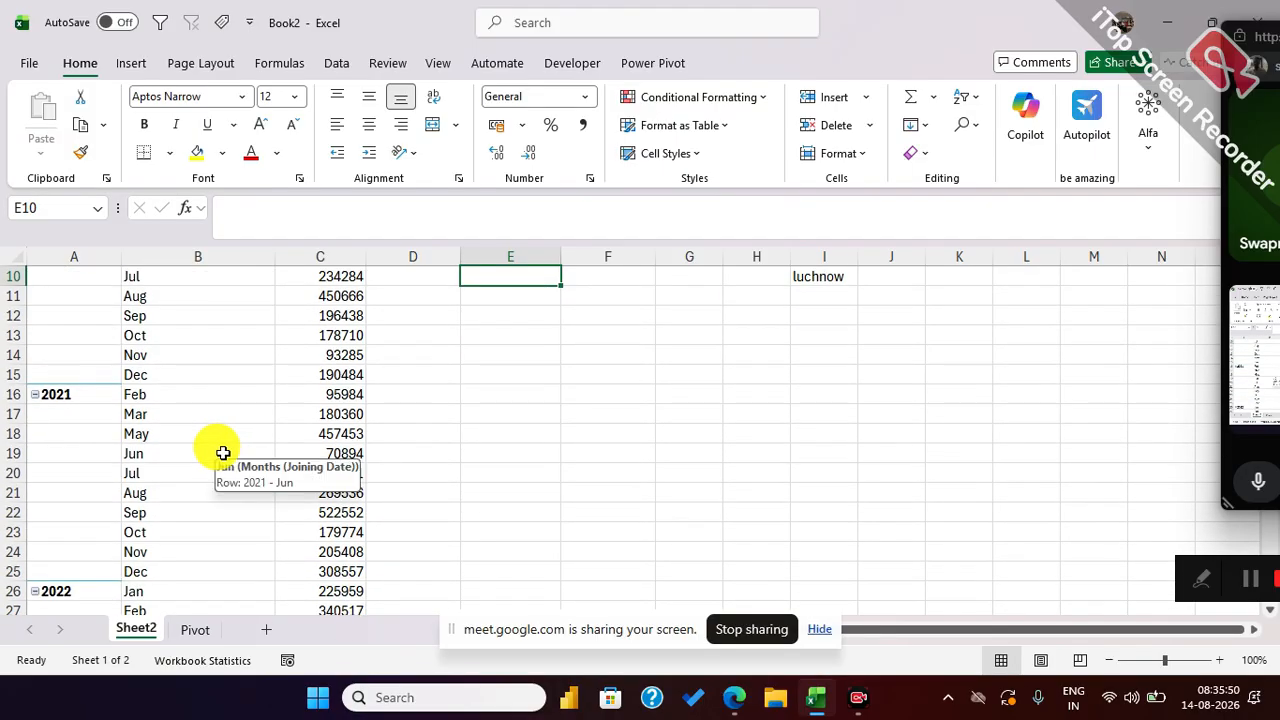
{"action": "left_click", "coordinate": [192, 630]}
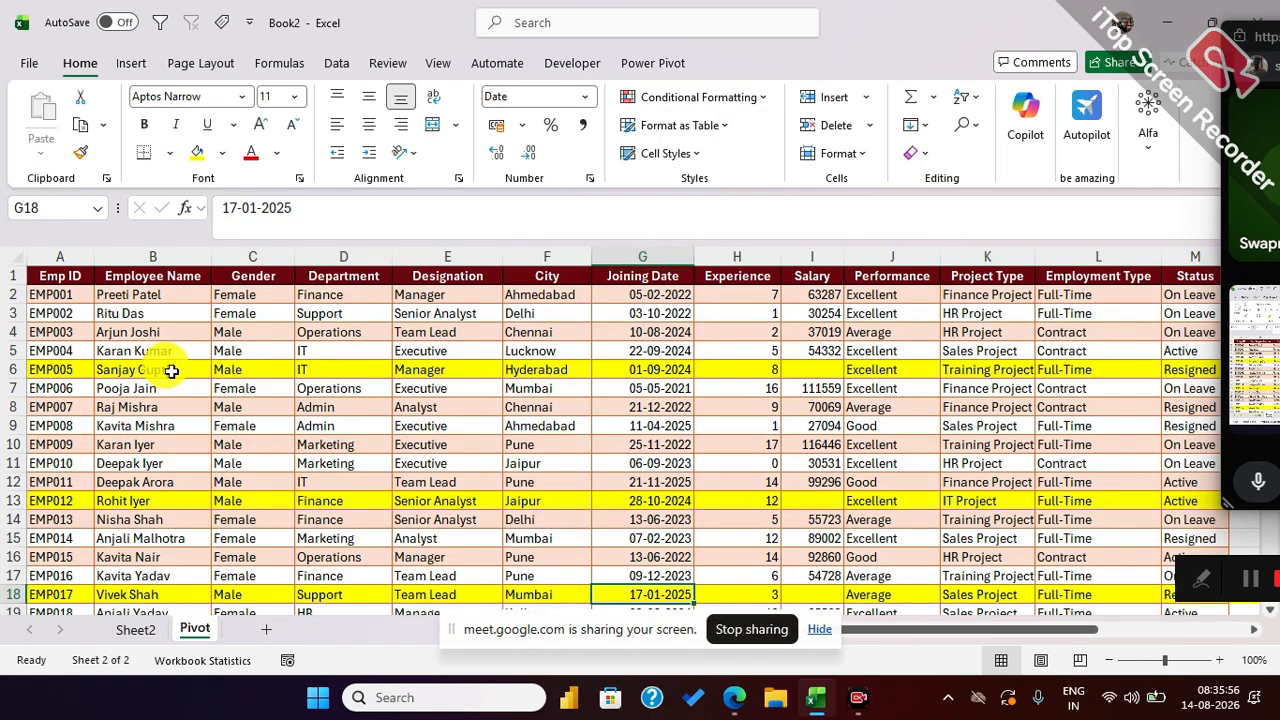
{"action": "left_click", "coordinate": [664, 372]}
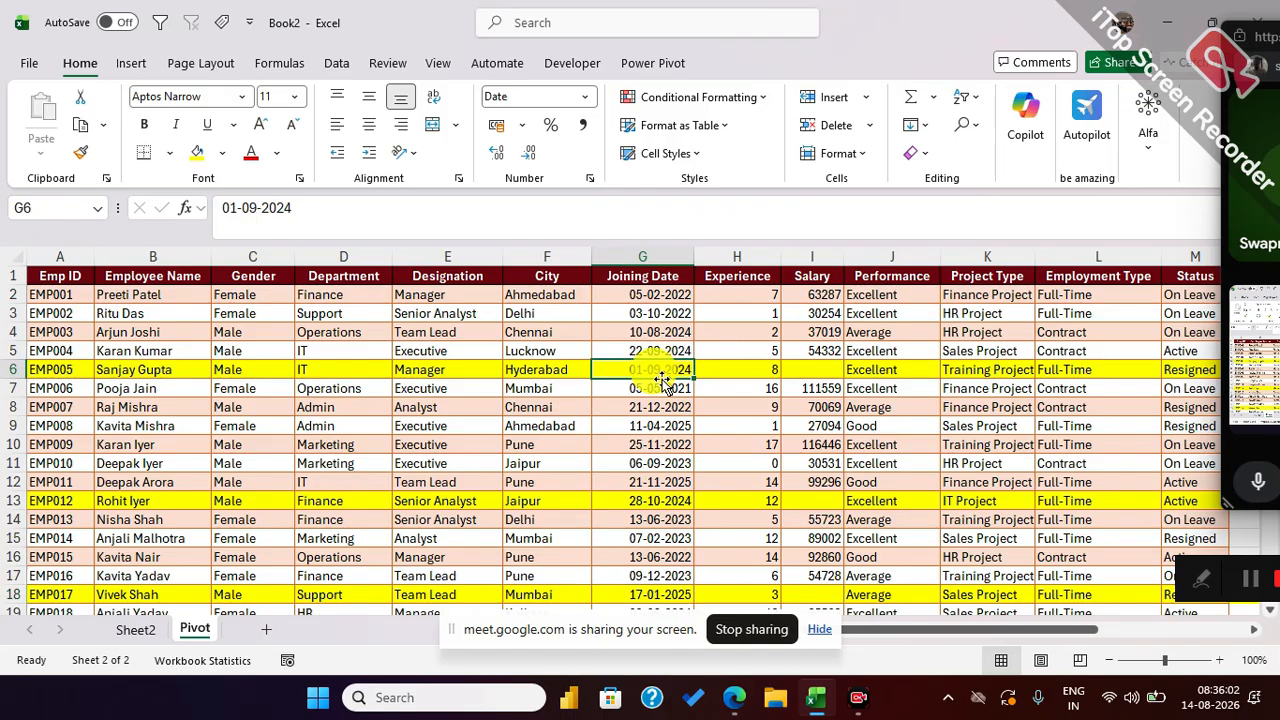
{"action": "left_click", "coordinate": [806, 376]}
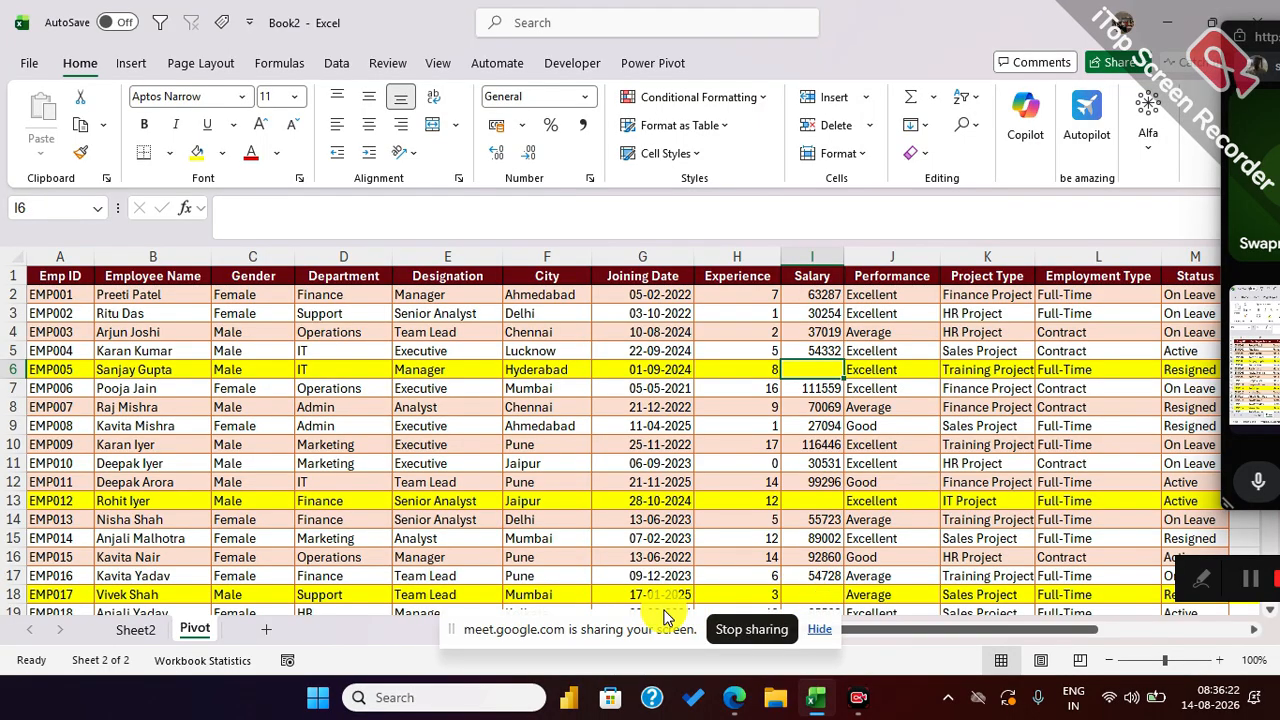
Step: Look through the Sheet2 PivotTable down to the grand total and examine the 2025 monthly salary sums
{"action": "left_click", "coordinate": [137, 630]}
{"action": "scroll", "coordinate": [243, 488], "scroll_direction": "down", "scroll_amount": 10}
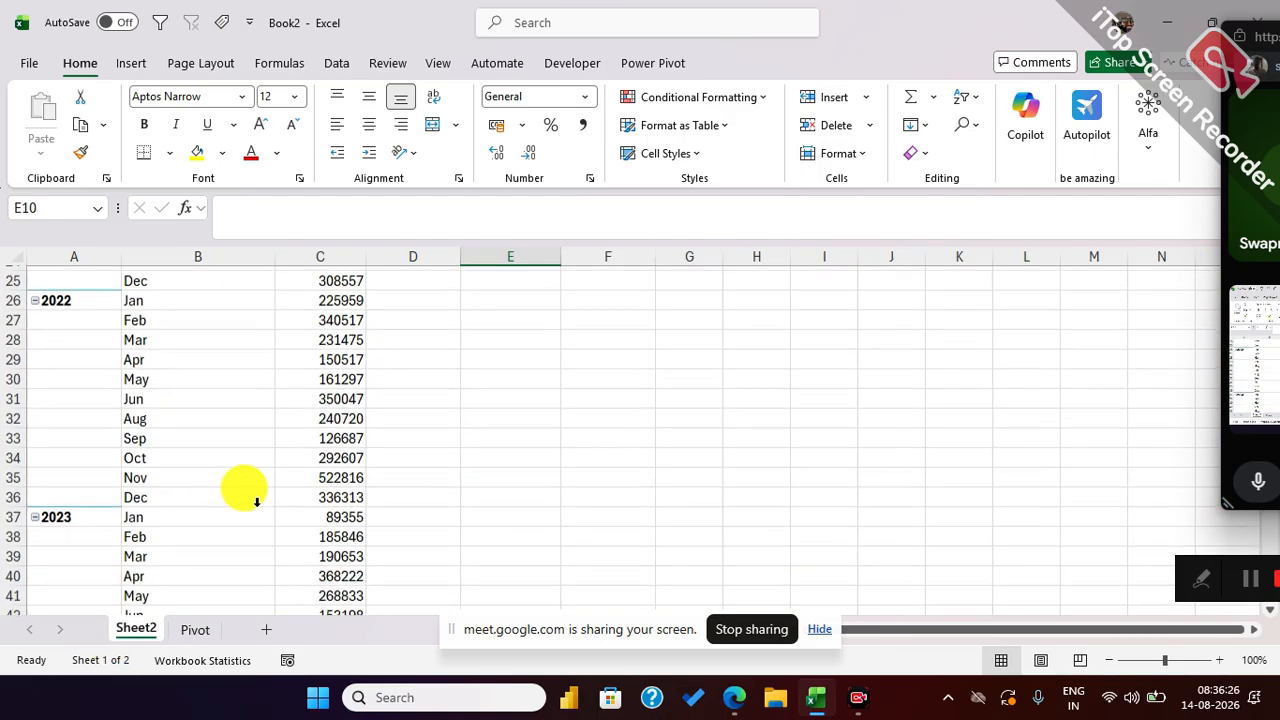
{"action": "scroll", "coordinate": [243, 488], "scroll_direction": "down", "scroll_amount": 6}
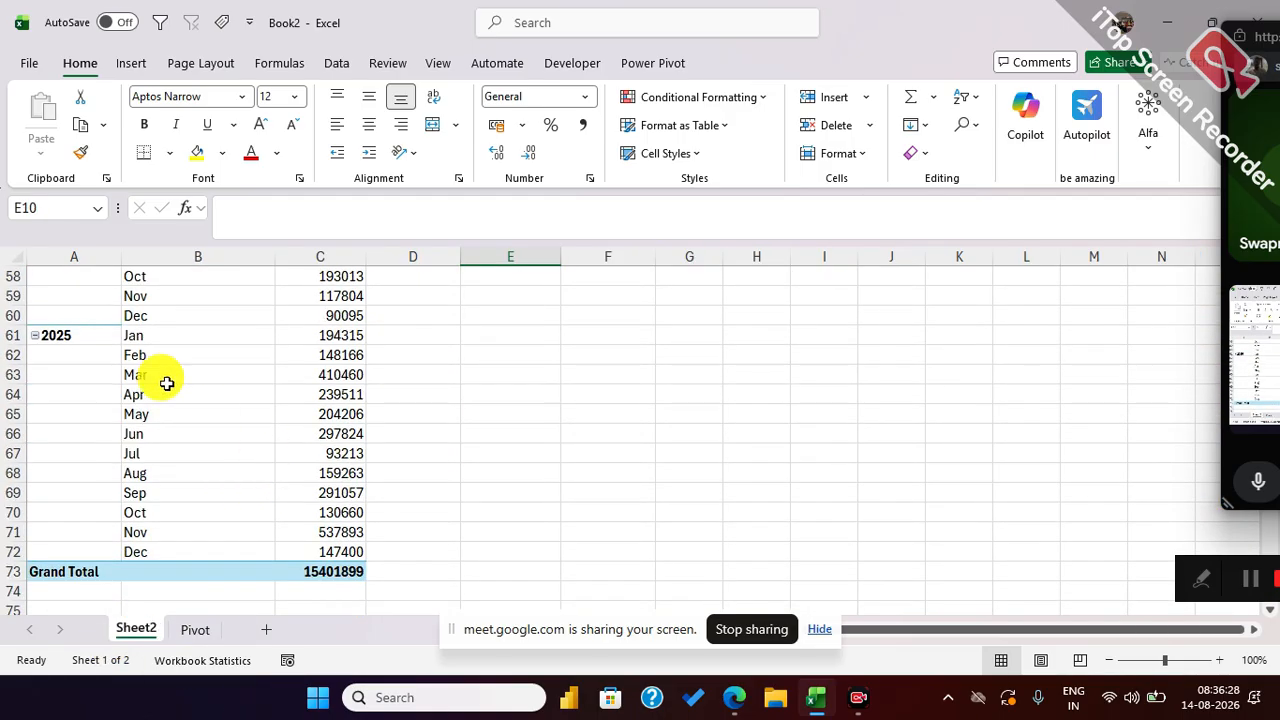
{"action": "left_click", "coordinate": [160, 335]}
{"action": "left_click_drag", "start_coordinate": [347, 334], "coordinate": [366, 533]}
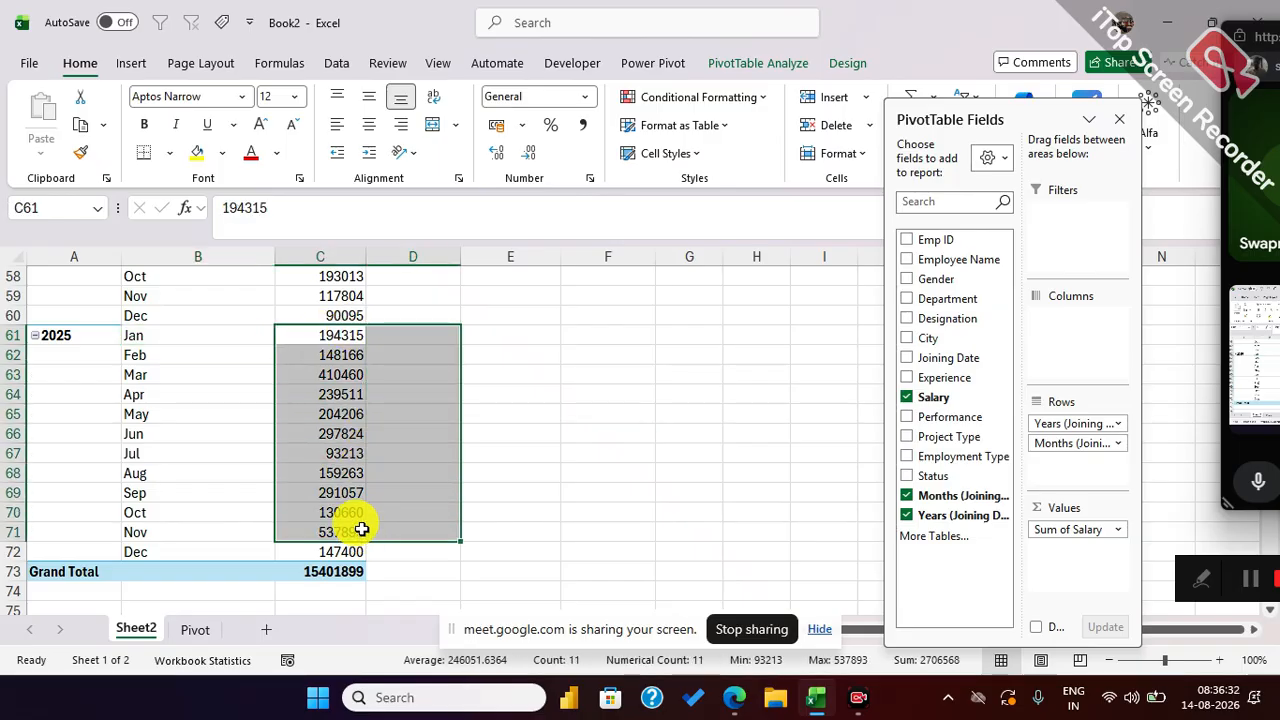
{"action": "left_click", "coordinate": [609, 447]}
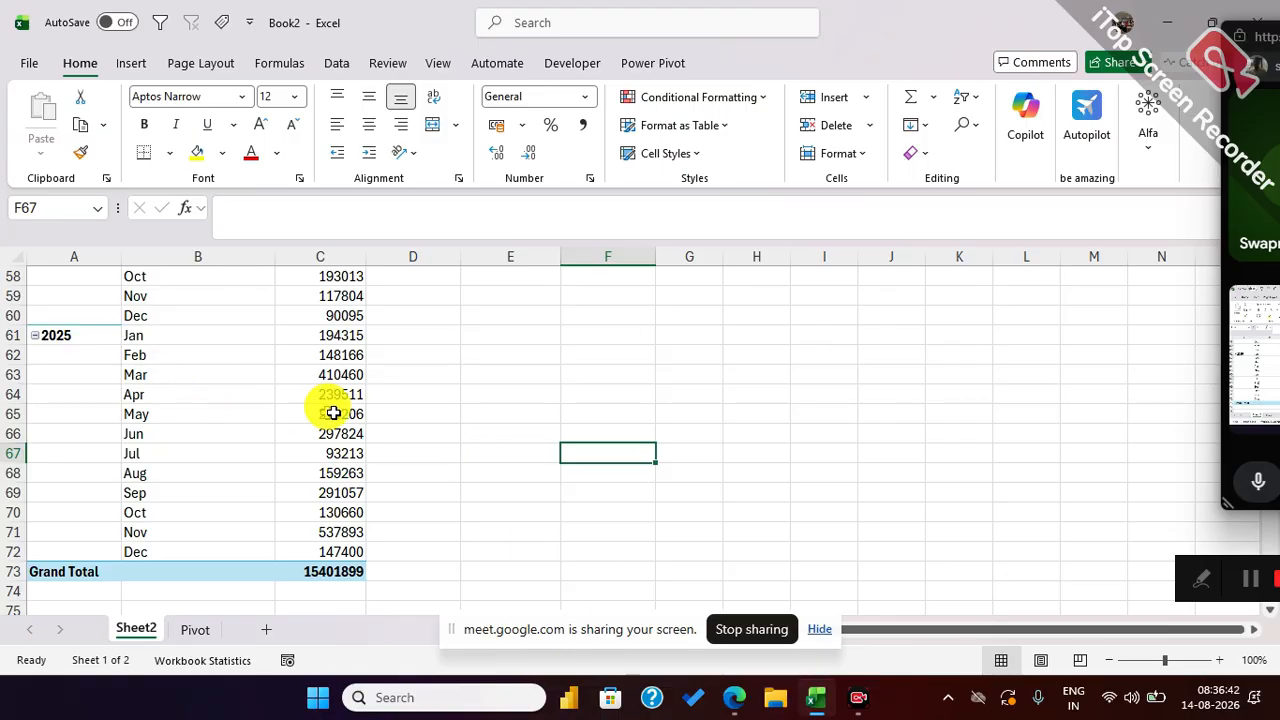
Step: Set the Months (Joining Date) field to show items with no data in its layout settings
{"action": "right_click", "coordinate": [167, 378]}
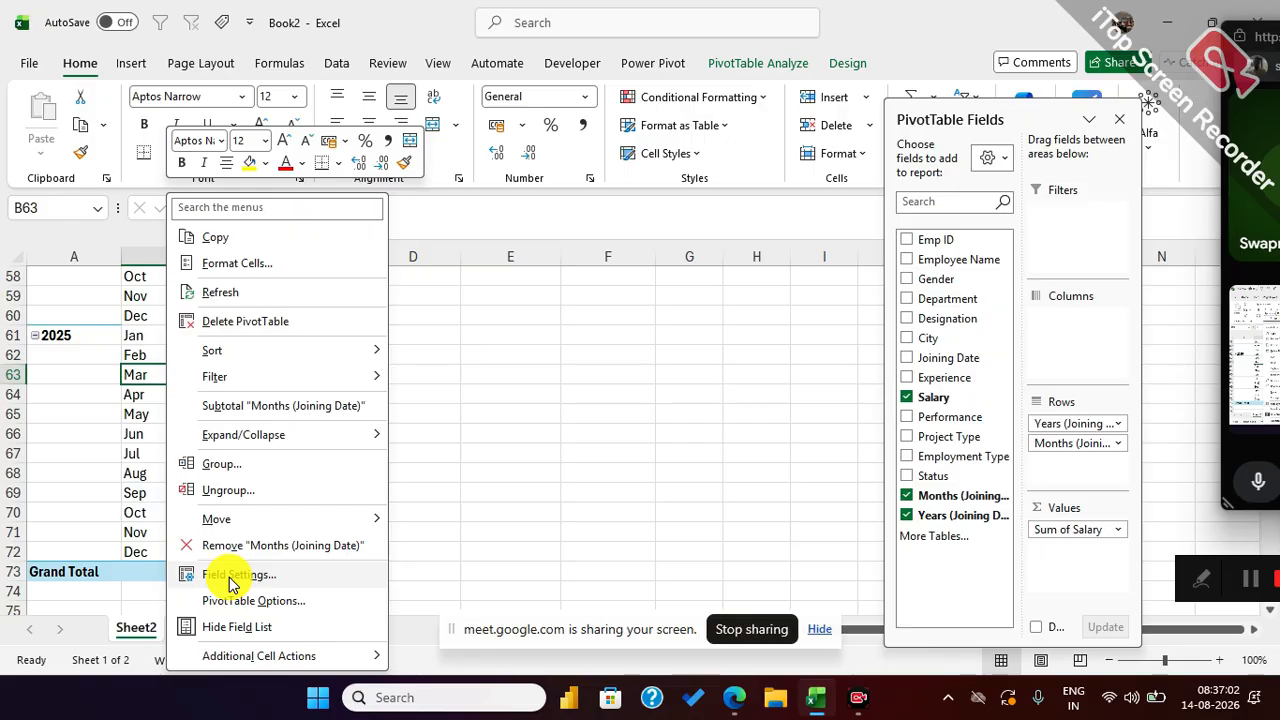
{"action": "left_click", "coordinate": [251, 575]}
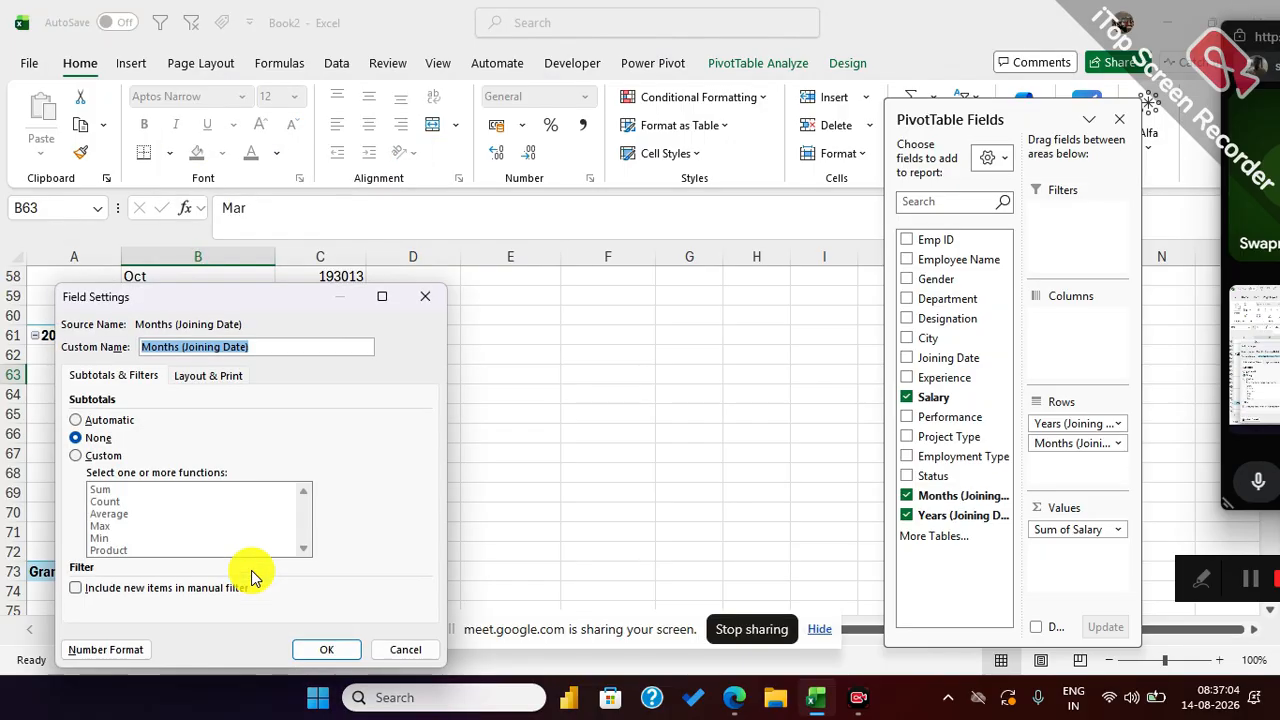
{"action": "left_click", "coordinate": [232, 385]}
{"action": "left_click_drag", "start_coordinate": [294, 302], "coordinate": [486, 145]}
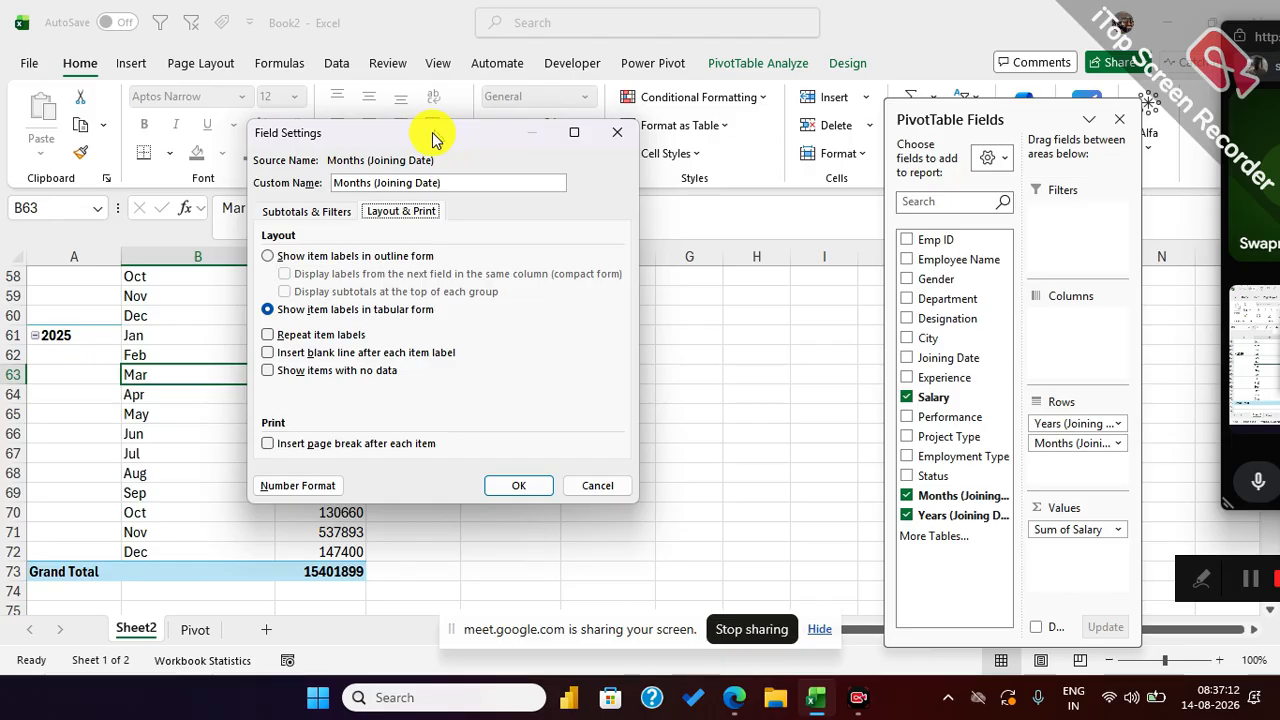
{"action": "left_click", "coordinate": [269, 375]}
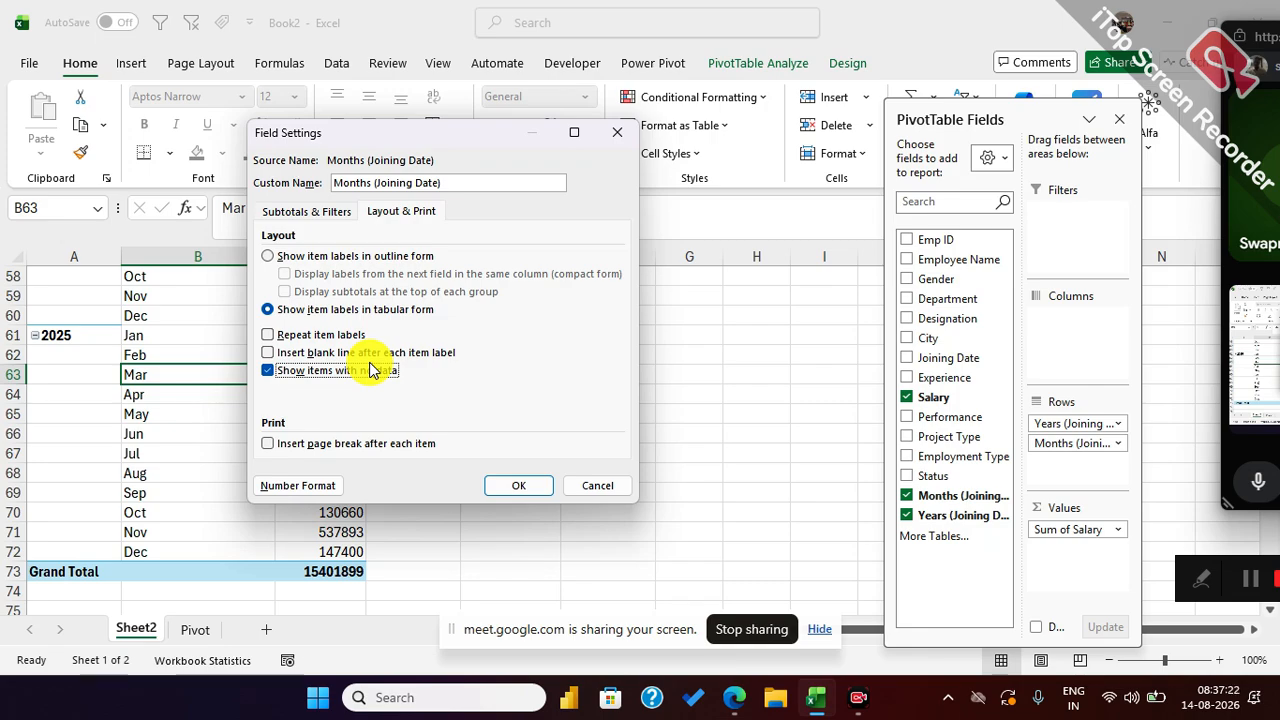
{"action": "left_click", "coordinate": [518, 487]}
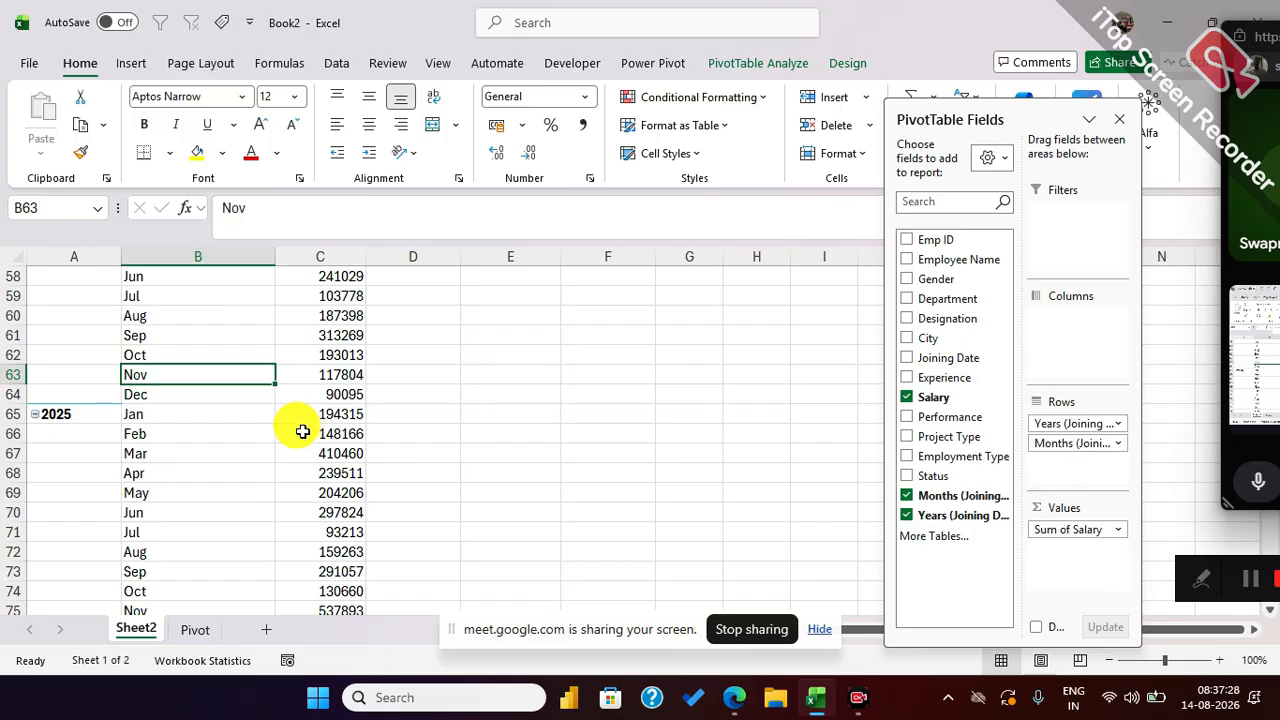
Step: Examine the month rows under 2025 and 2026 down to the grand total, and the first rows of the PivotTable
{"action": "scroll", "coordinate": [300, 425], "scroll_direction": "down", "scroll_amount": 3}
{"action": "scroll", "coordinate": [302, 431], "scroll_direction": "down", "scroll_amount": 2}
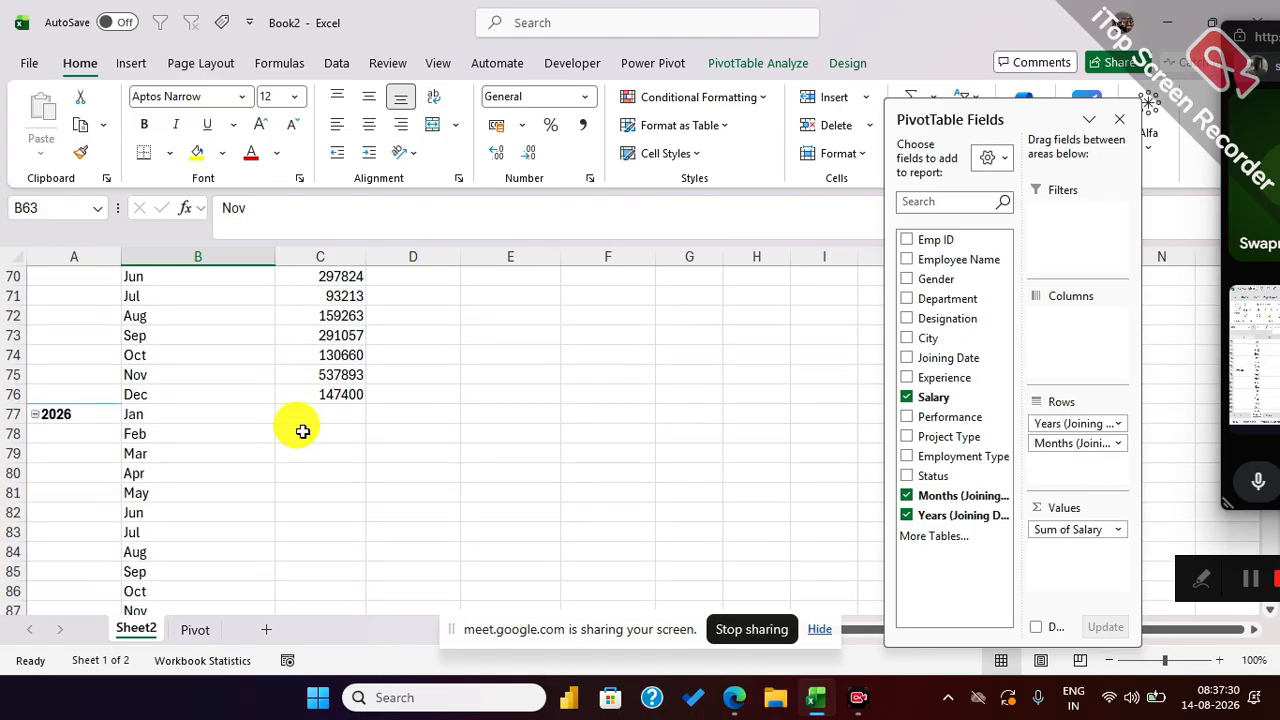
{"action": "scroll", "coordinate": [302, 431], "scroll_direction": "down", "scroll_amount": 1}
{"action": "scroll", "coordinate": [302, 431], "scroll_direction": "down", "scroll_amount": 1}
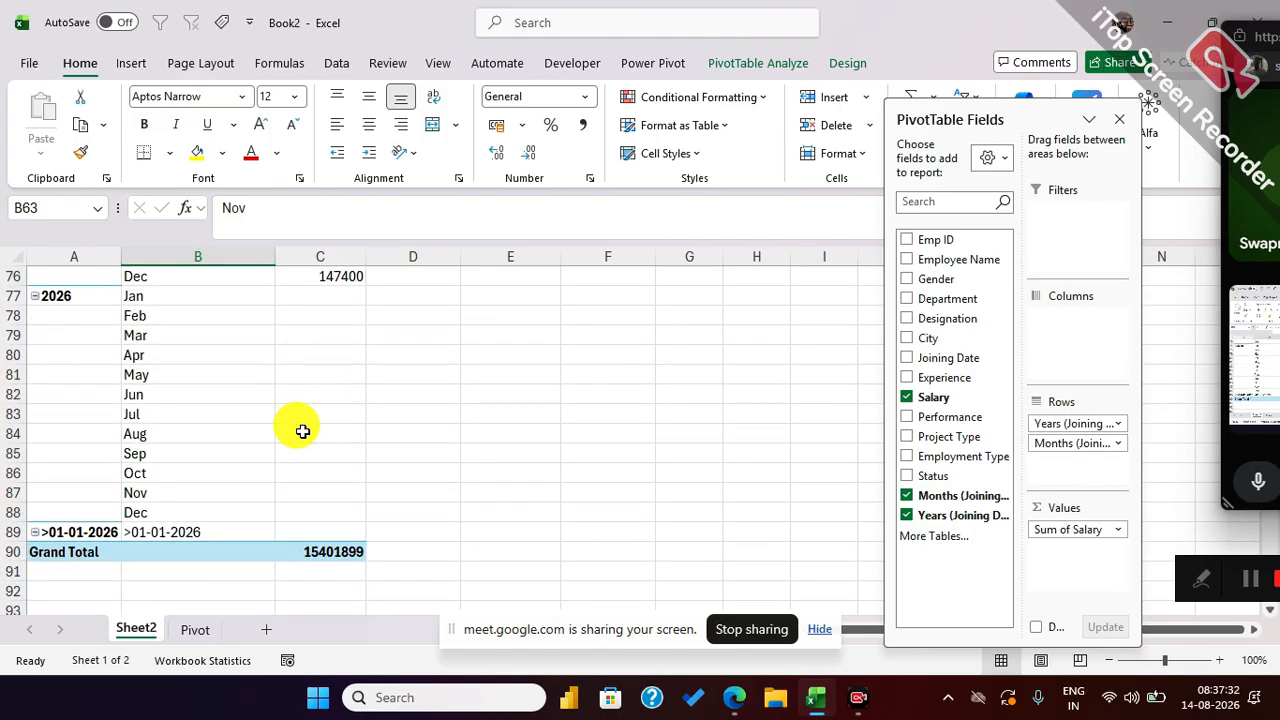
{"action": "left_click", "coordinate": [85, 296]}
{"action": "left_click_drag", "start_coordinate": [178, 297], "coordinate": [299, 498]}
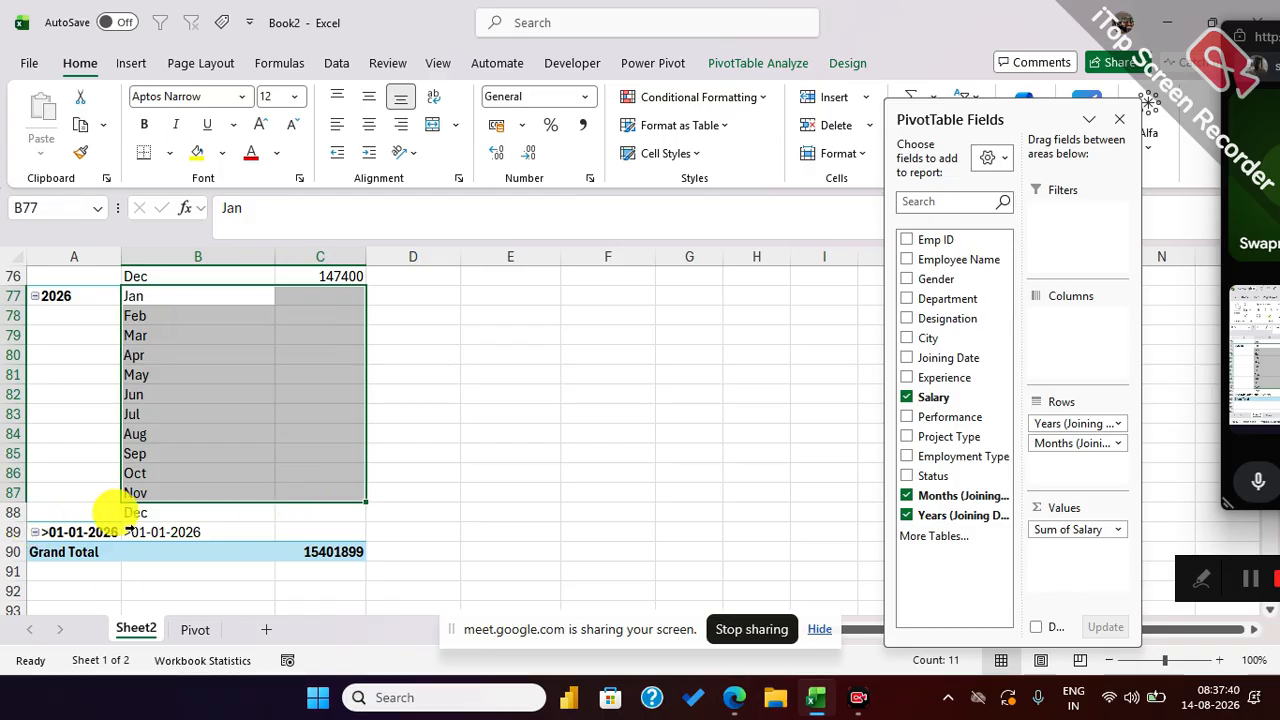
{"action": "scroll", "coordinate": [95, 500], "scroll_direction": "up", "scroll_amount": 20}
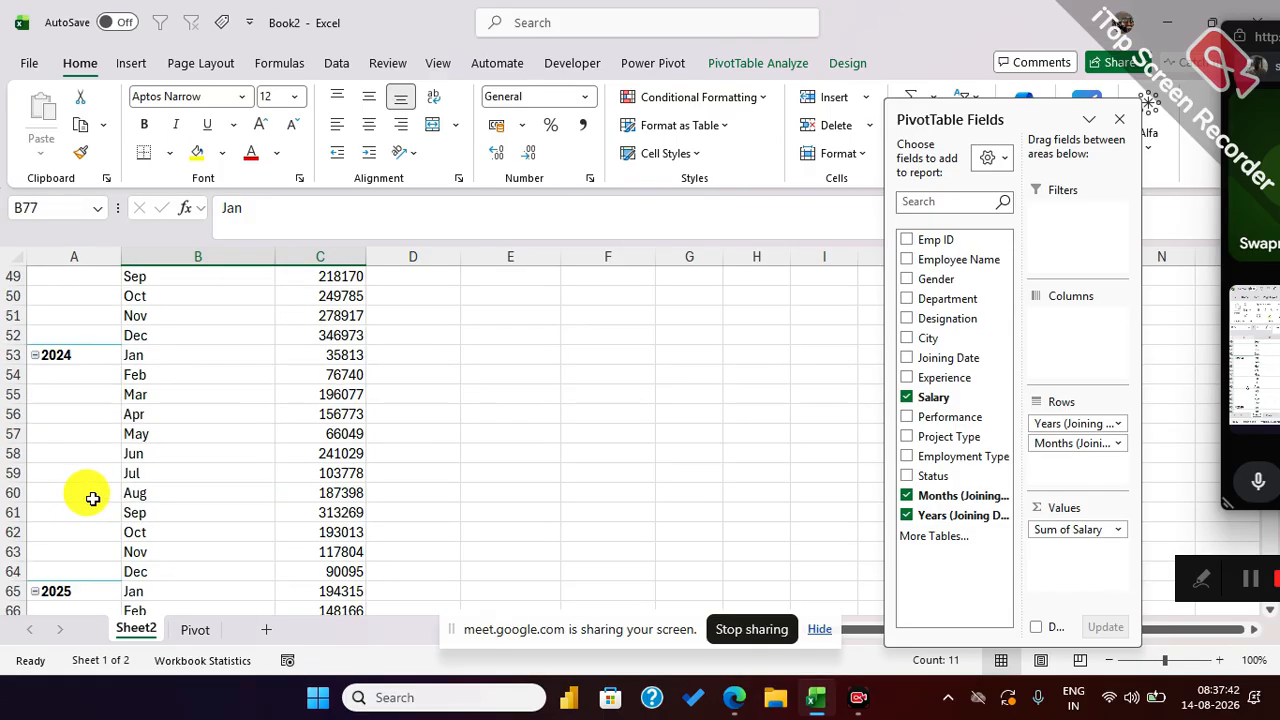
{"action": "scroll", "coordinate": [92, 498], "scroll_direction": "up", "scroll_amount": 1}
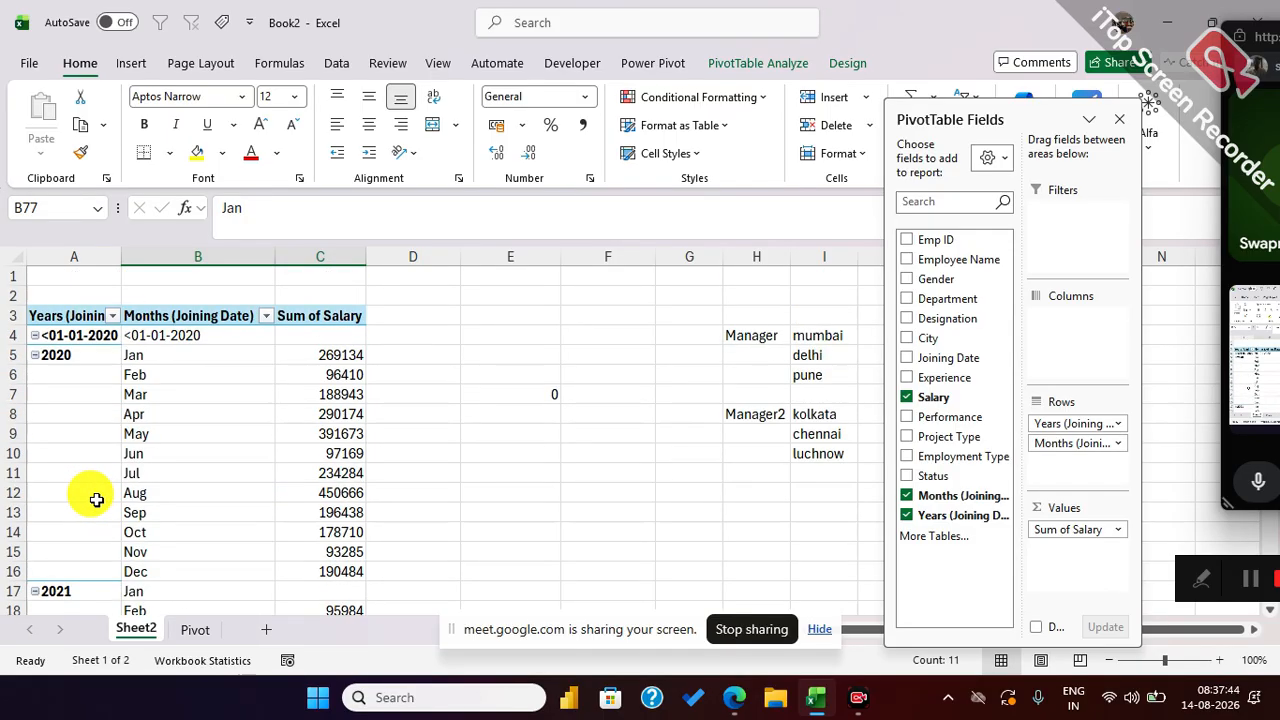
Step: Filter the Years (Joining Date) field to exclude the <01-01-2020 and >01-01-2026 items
{"action": "left_click", "coordinate": [113, 317]}
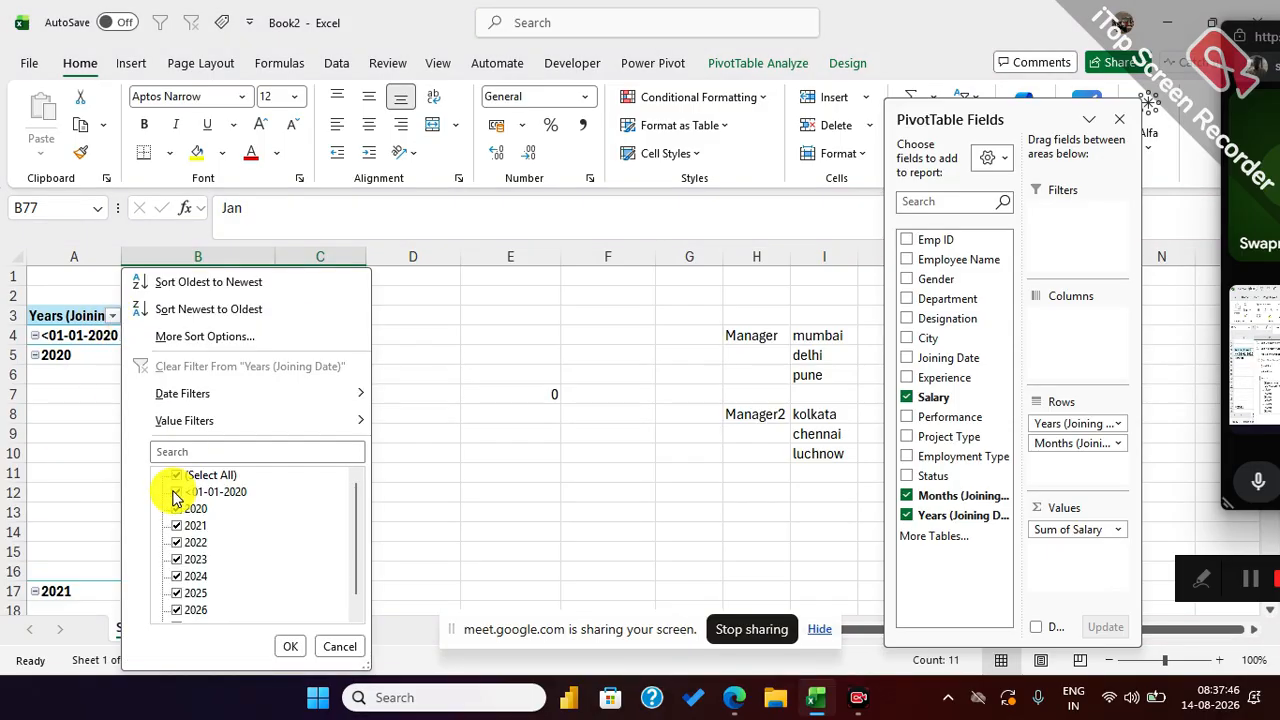
{"action": "left_click", "coordinate": [177, 492]}
{"action": "scroll", "coordinate": [278, 528], "scroll_direction": "down", "scroll_amount": 1}
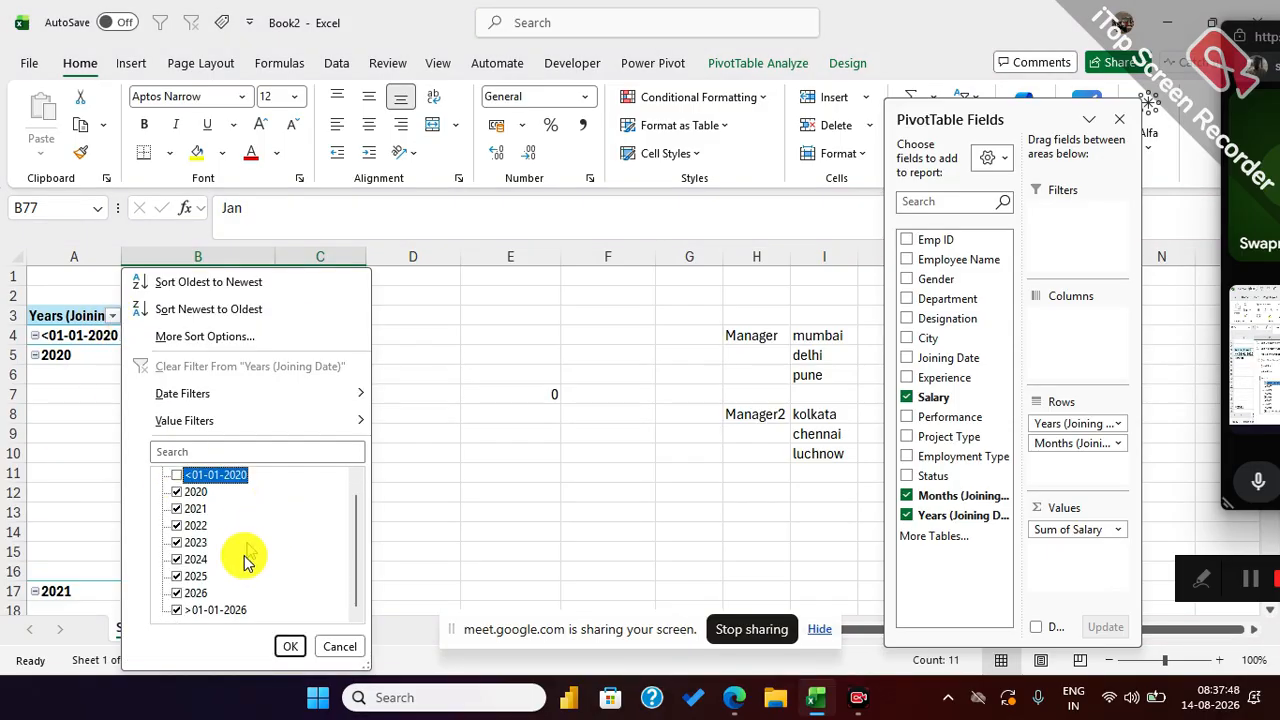
{"action": "left_click", "coordinate": [176, 610]}
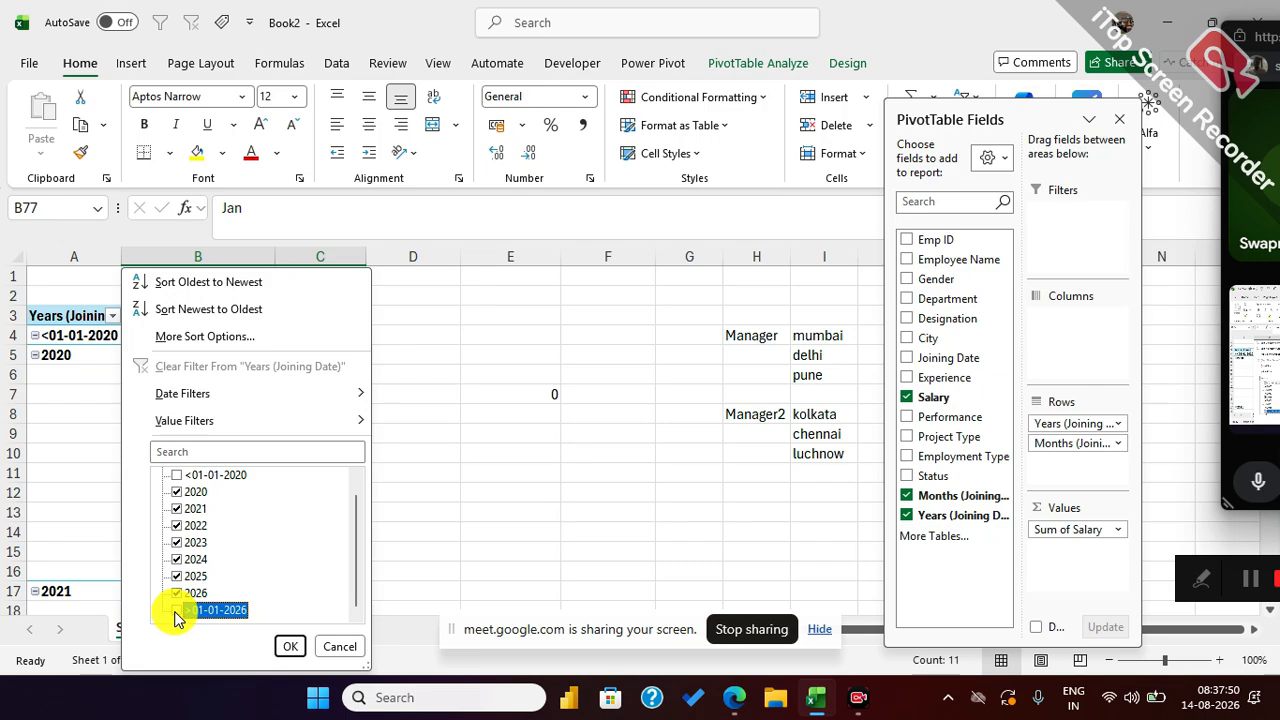
{"action": "left_click", "coordinate": [290, 647]}
Step: Examine the monthly salary sums from 2021 to 2026, including the July 2022 row and the 2026 month cells down to the grand total
{"action": "scroll", "coordinate": [352, 506], "scroll_direction": "down", "scroll_amount": 11}
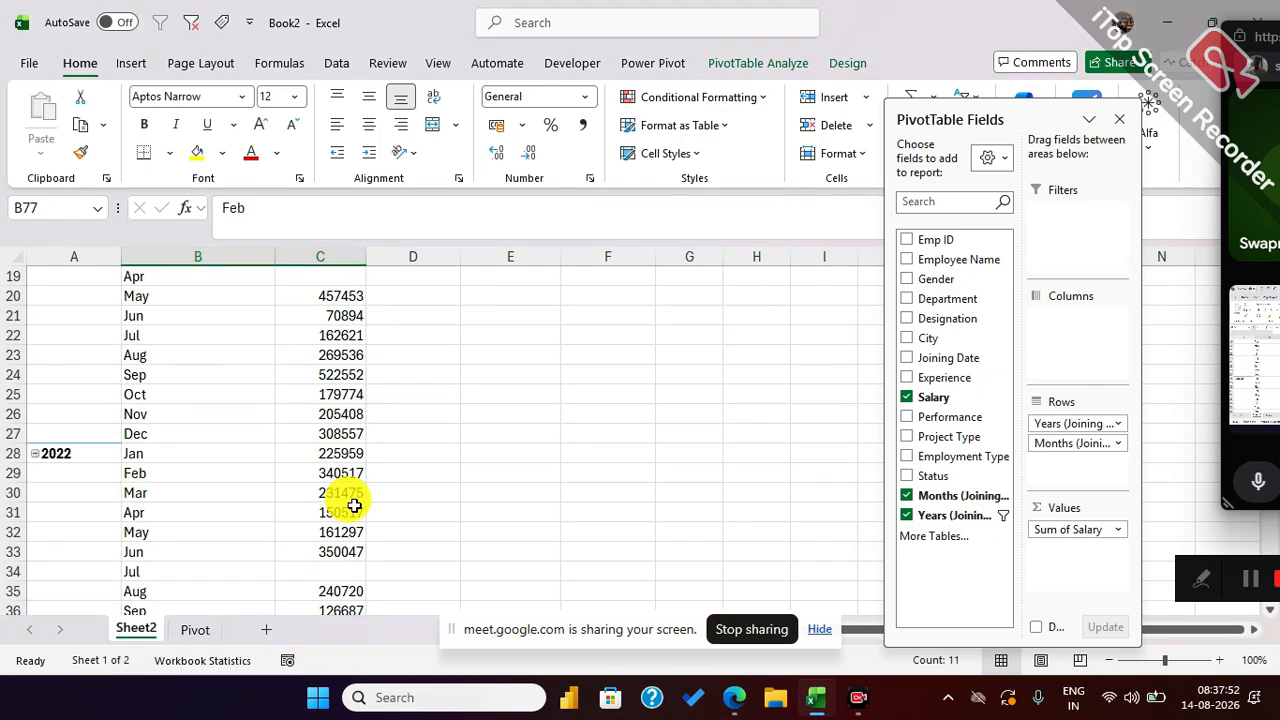
{"action": "scroll", "coordinate": [350, 505], "scroll_direction": "up", "scroll_amount": 2}
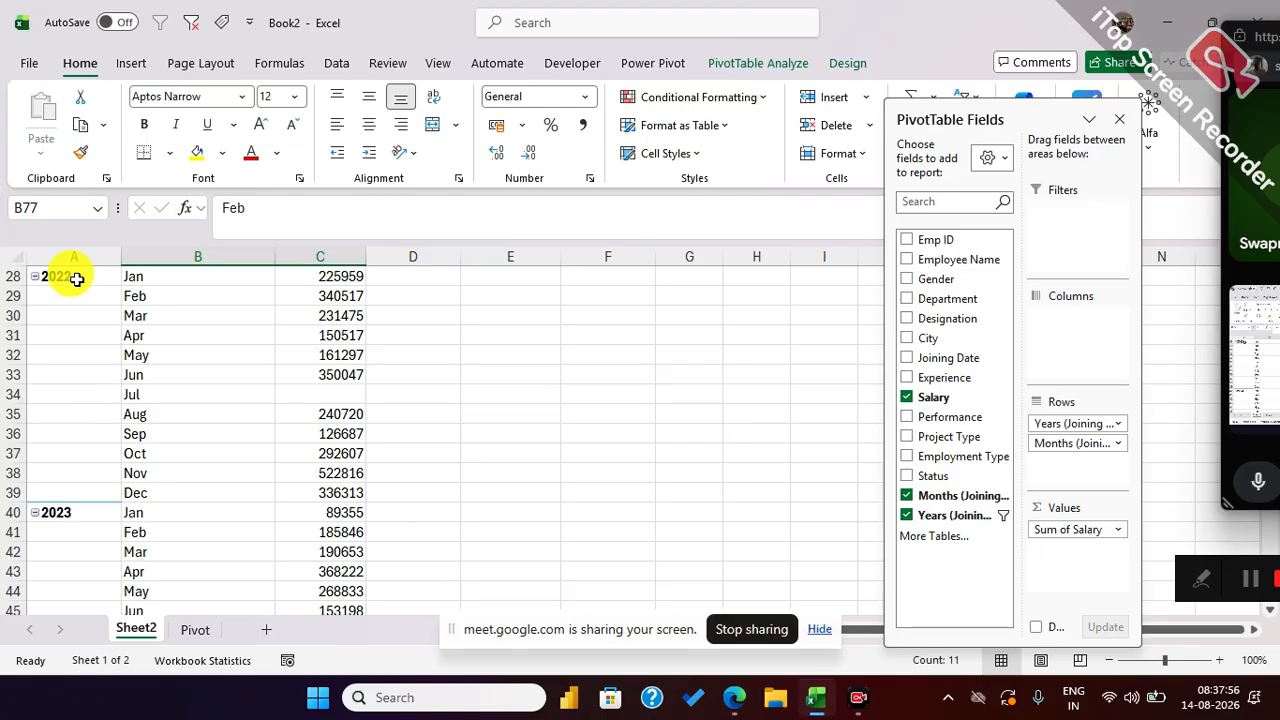
{"action": "left_click", "coordinate": [18, 395]}
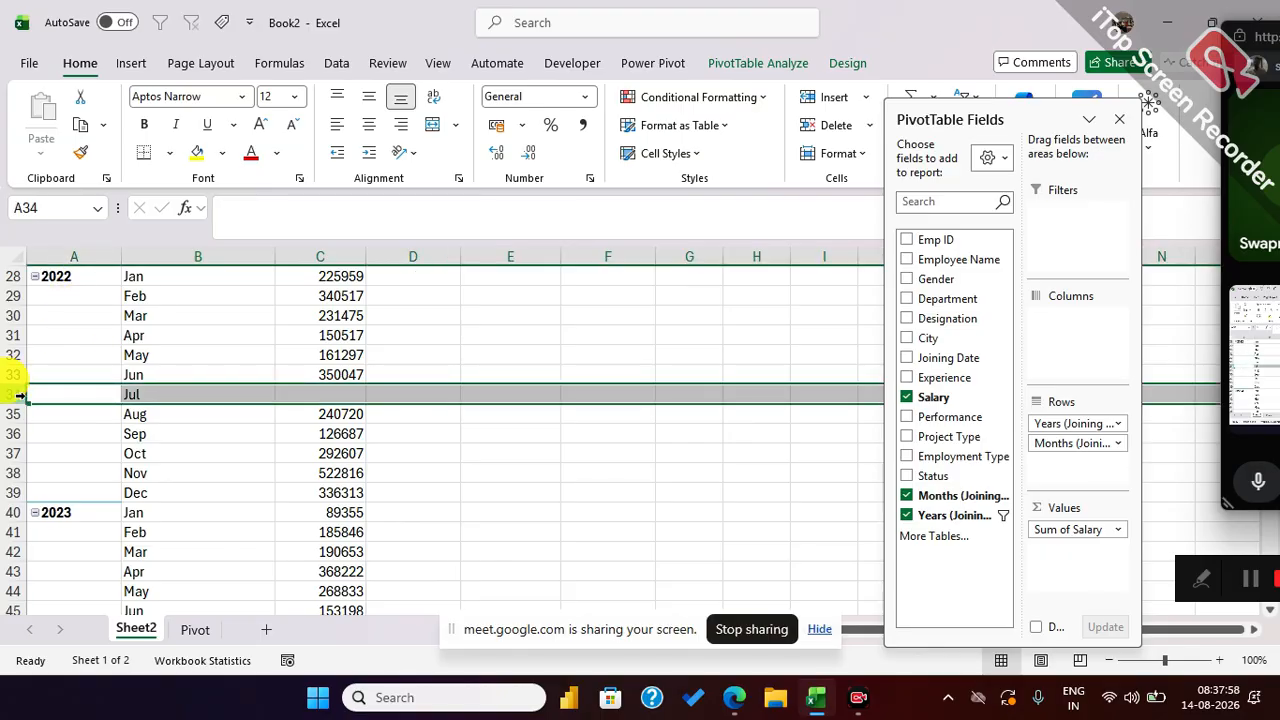
{"action": "scroll", "coordinate": [330, 426], "scroll_direction": "down", "scroll_amount": 7}
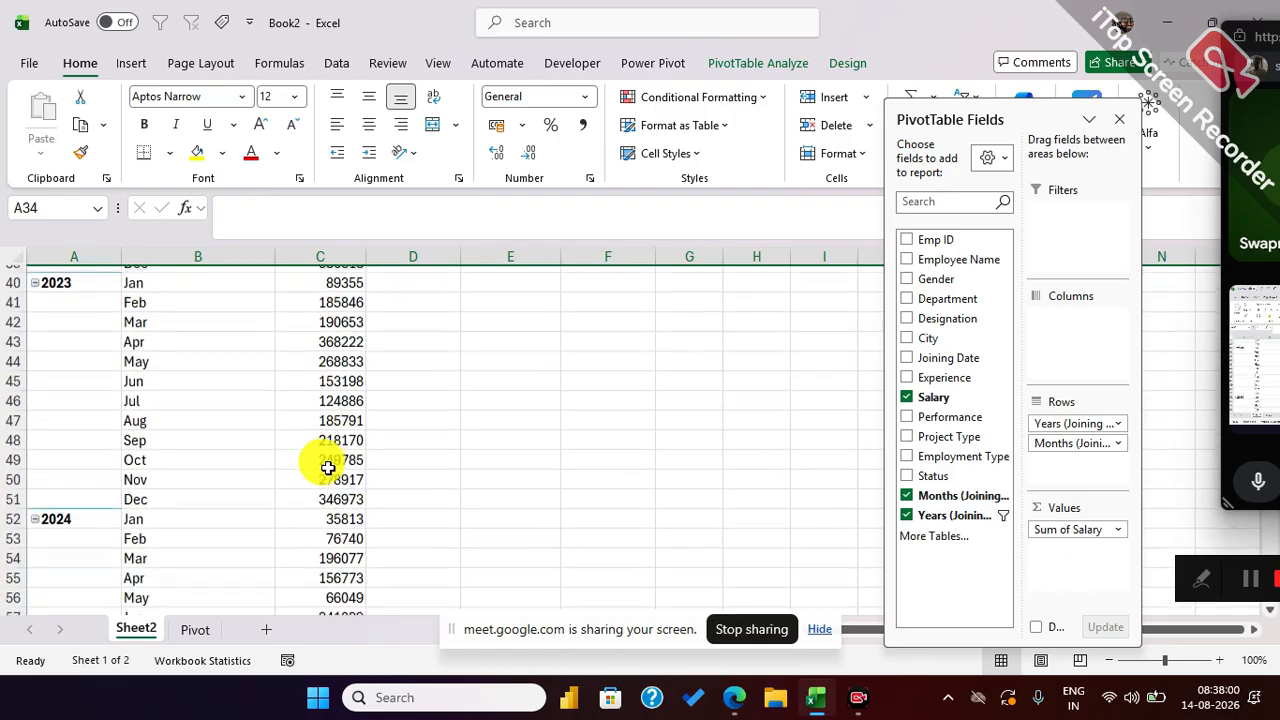
{"action": "scroll", "coordinate": [328, 468], "scroll_direction": "down", "scroll_amount": 3}
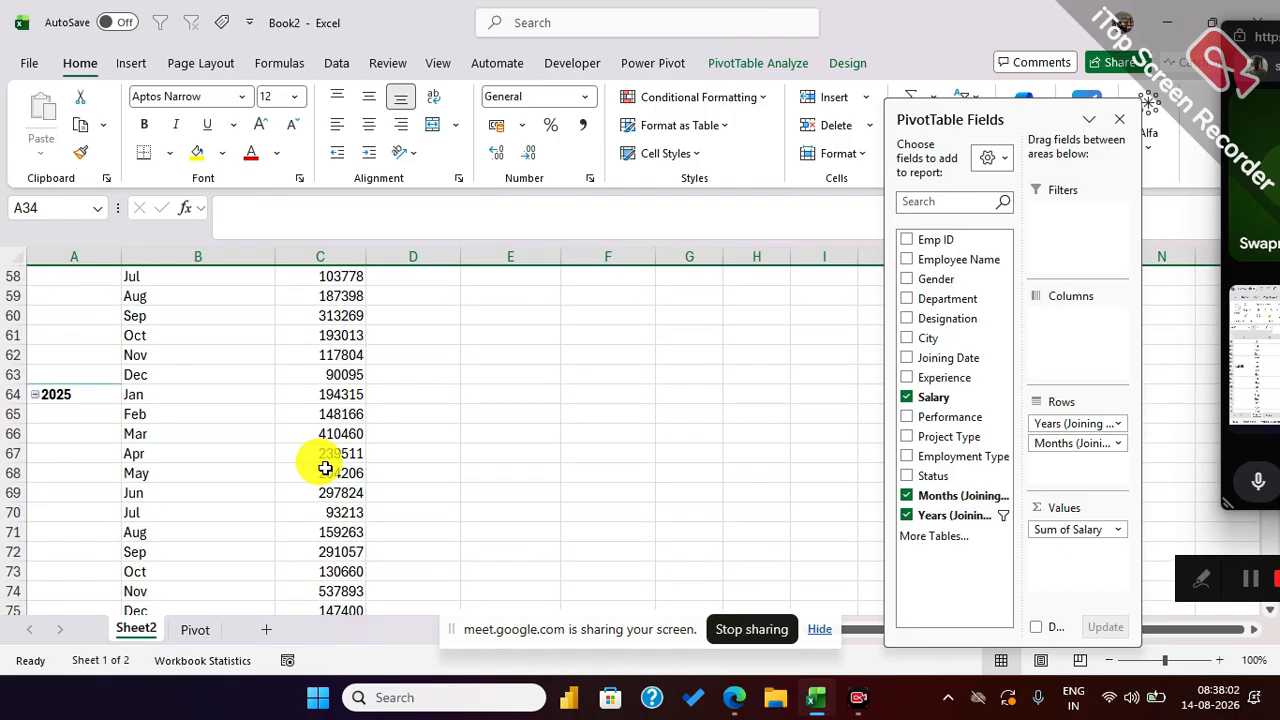
{"action": "scroll", "coordinate": [325, 468], "scroll_direction": "down", "scroll_amount": 1}
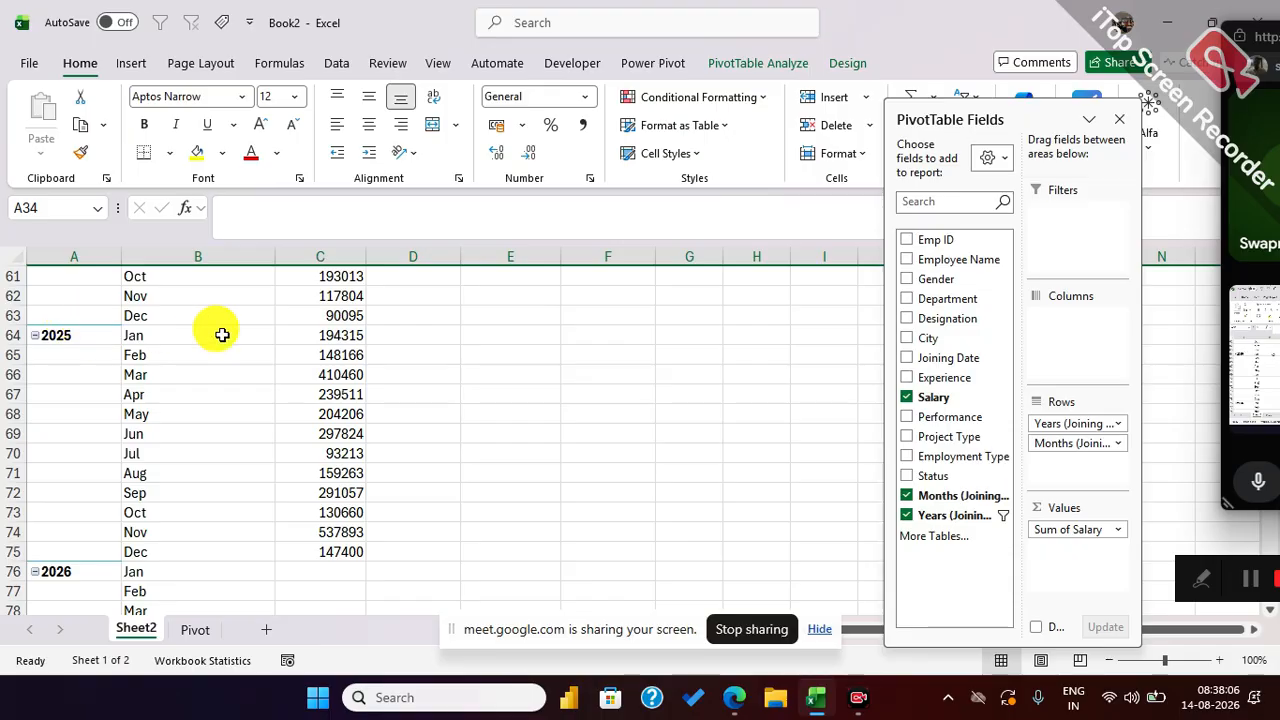
{"action": "scroll", "coordinate": [352, 508], "scroll_direction": "down", "scroll_amount": 2}
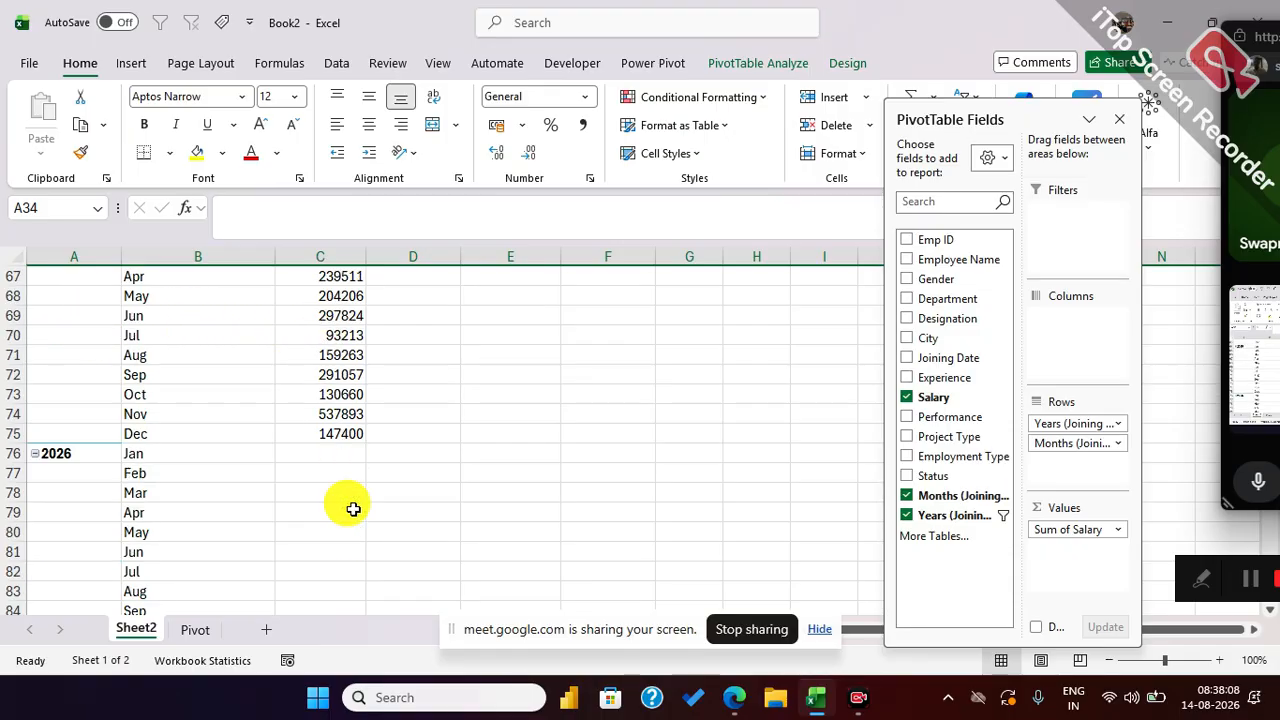
{"action": "left_click_drag", "start_coordinate": [340, 458], "coordinate": [323, 586]}
{"action": "scroll", "coordinate": [461, 522], "scroll_direction": "down", "scroll_amount": 2}
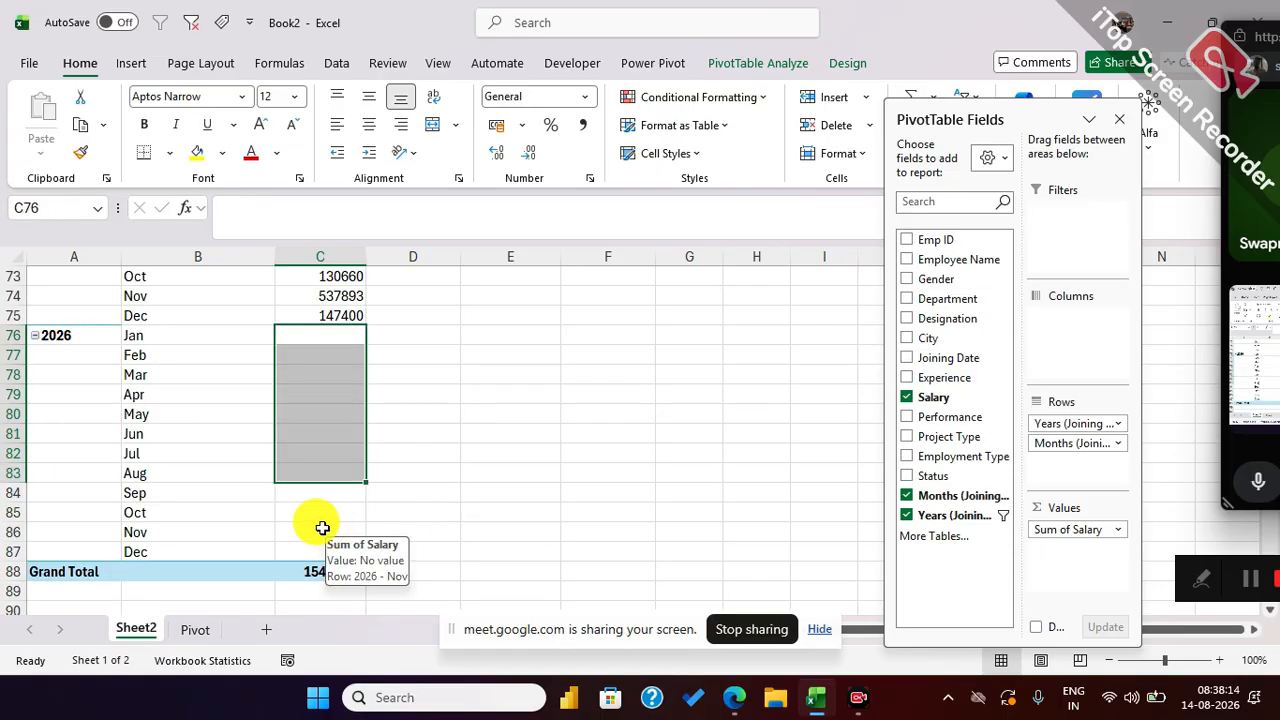
Step: Return to the 2022 group in the PivotTable and inspect its July row
{"action": "scroll", "coordinate": [312, 520], "scroll_direction": "up", "scroll_amount": 9}
{"action": "scroll", "coordinate": [312, 520], "scroll_direction": "up", "scroll_amount": 4}
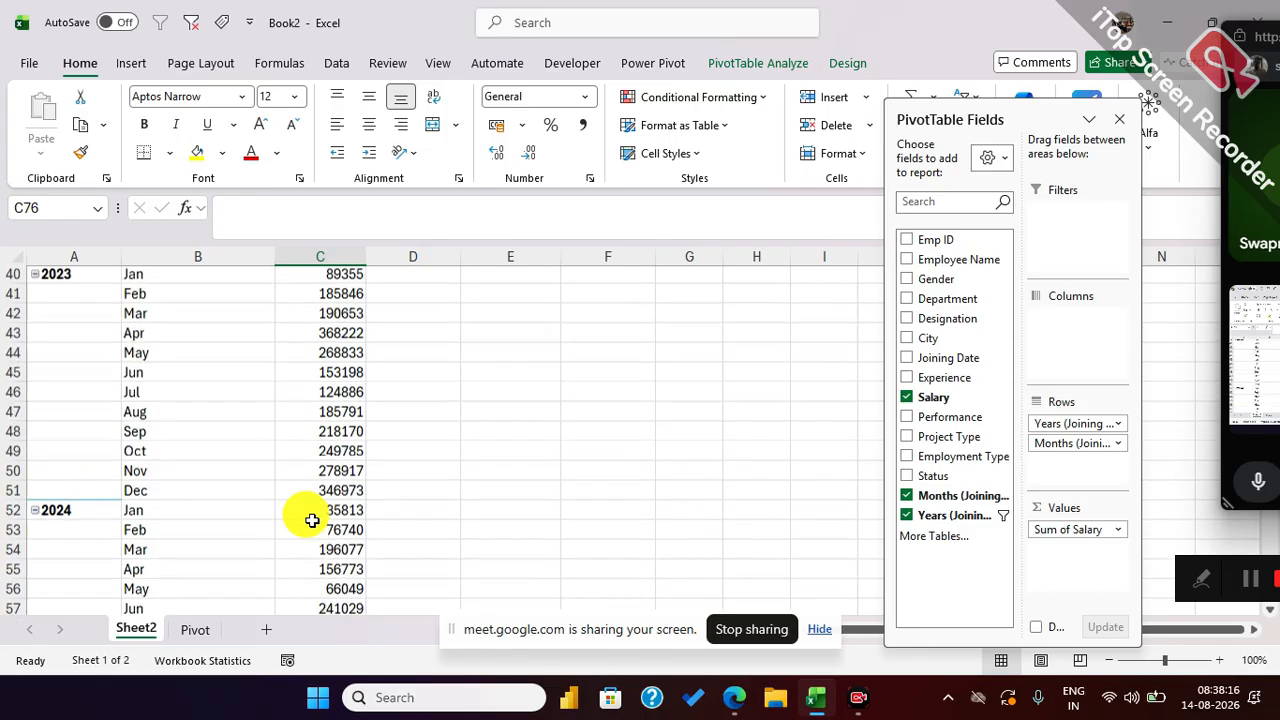
{"action": "scroll", "coordinate": [312, 520], "scroll_direction": "up", "scroll_amount": 5}
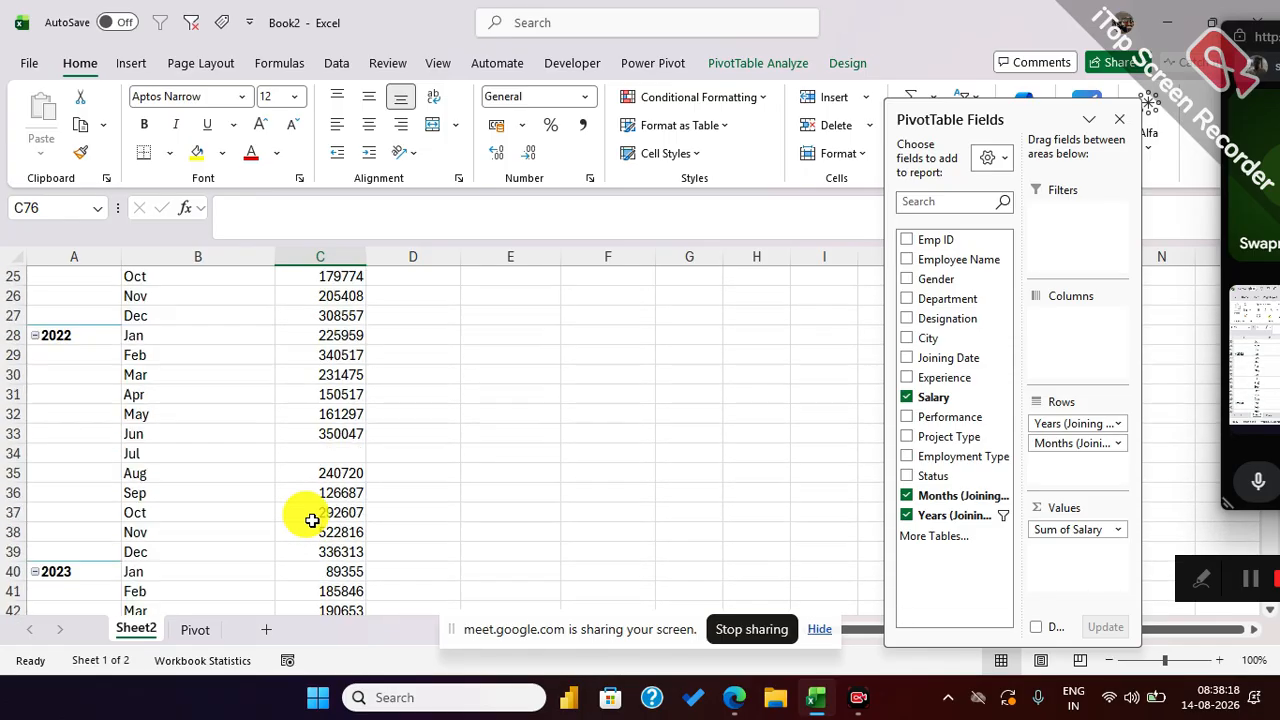
{"action": "left_click", "coordinate": [303, 513]}
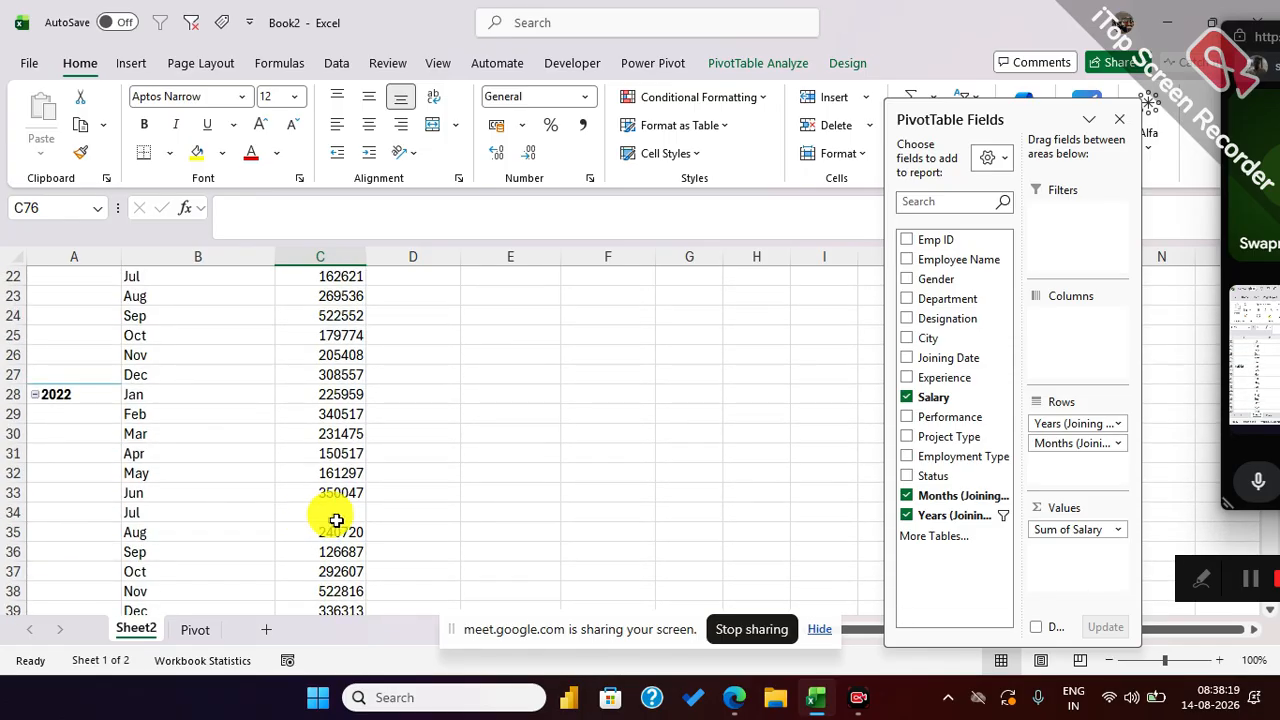
{"action": "left_click", "coordinate": [202, 513]}
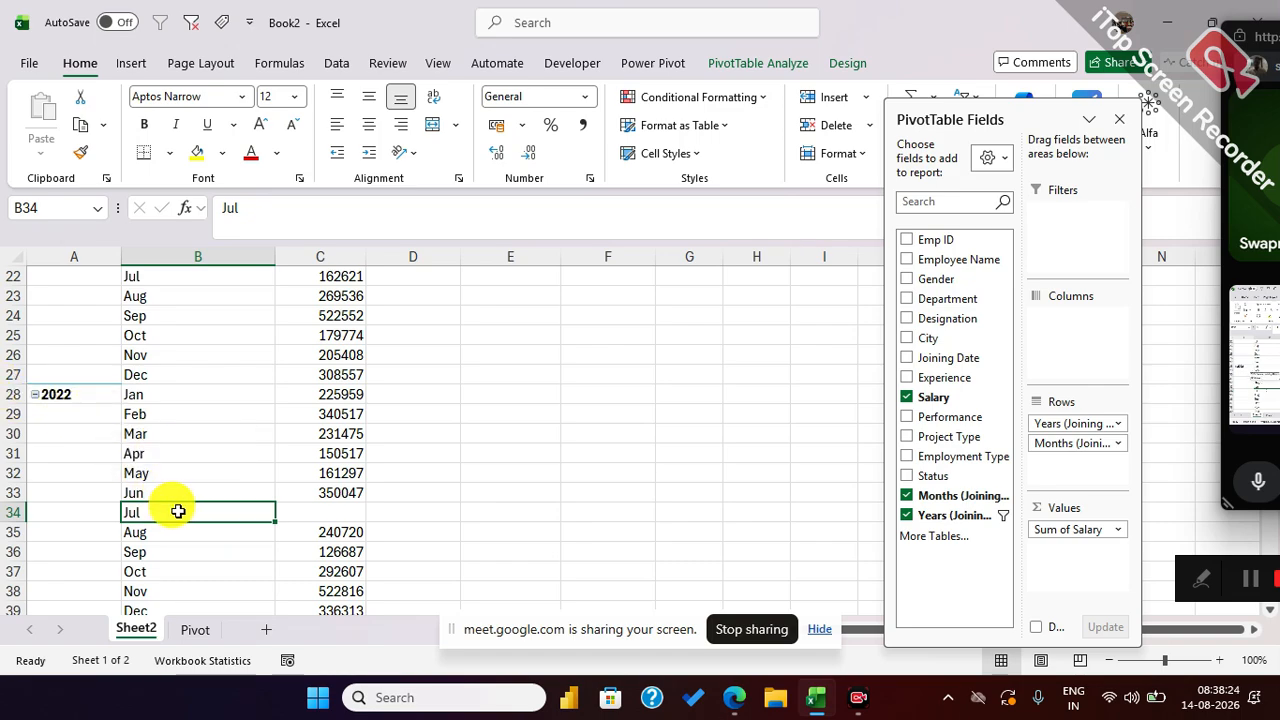
Step: Look through the joining dates and Salary column of the employee data on the Pivot sheet for empty salaries
{"action": "left_click", "coordinate": [198, 630]}
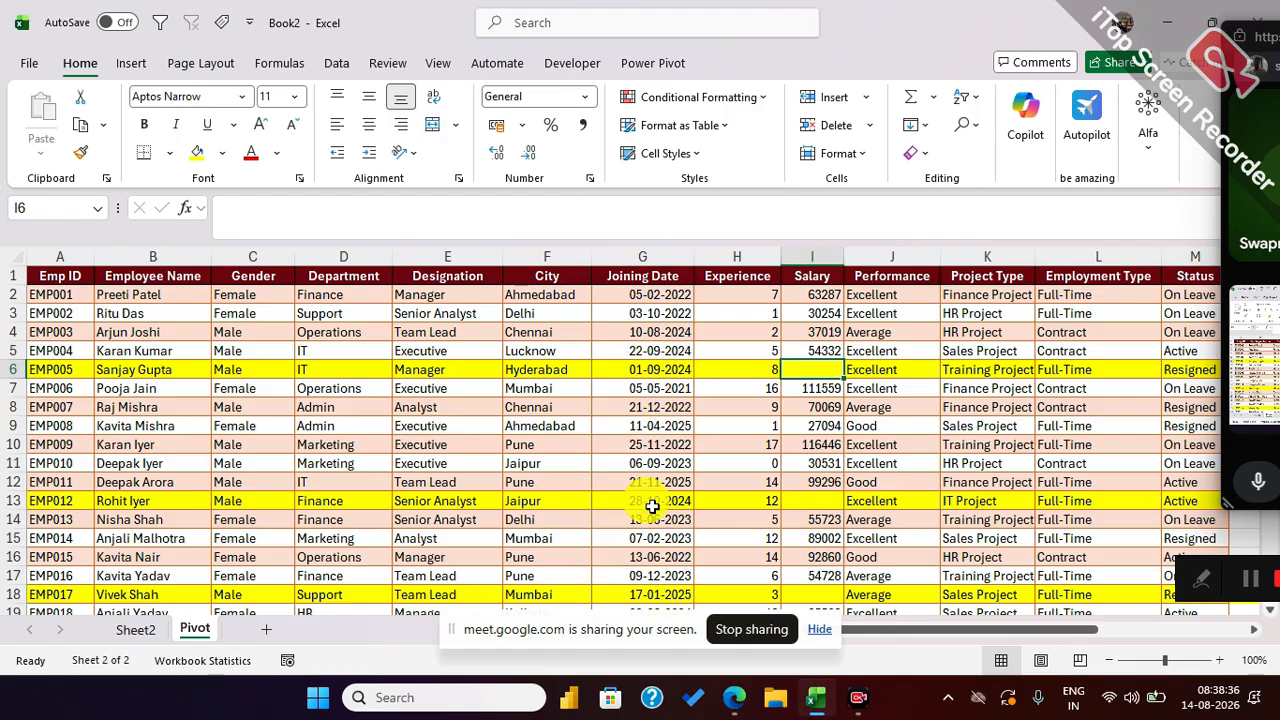
{"action": "scroll", "coordinate": [629, 420], "scroll_direction": "down", "scroll_amount": 2}
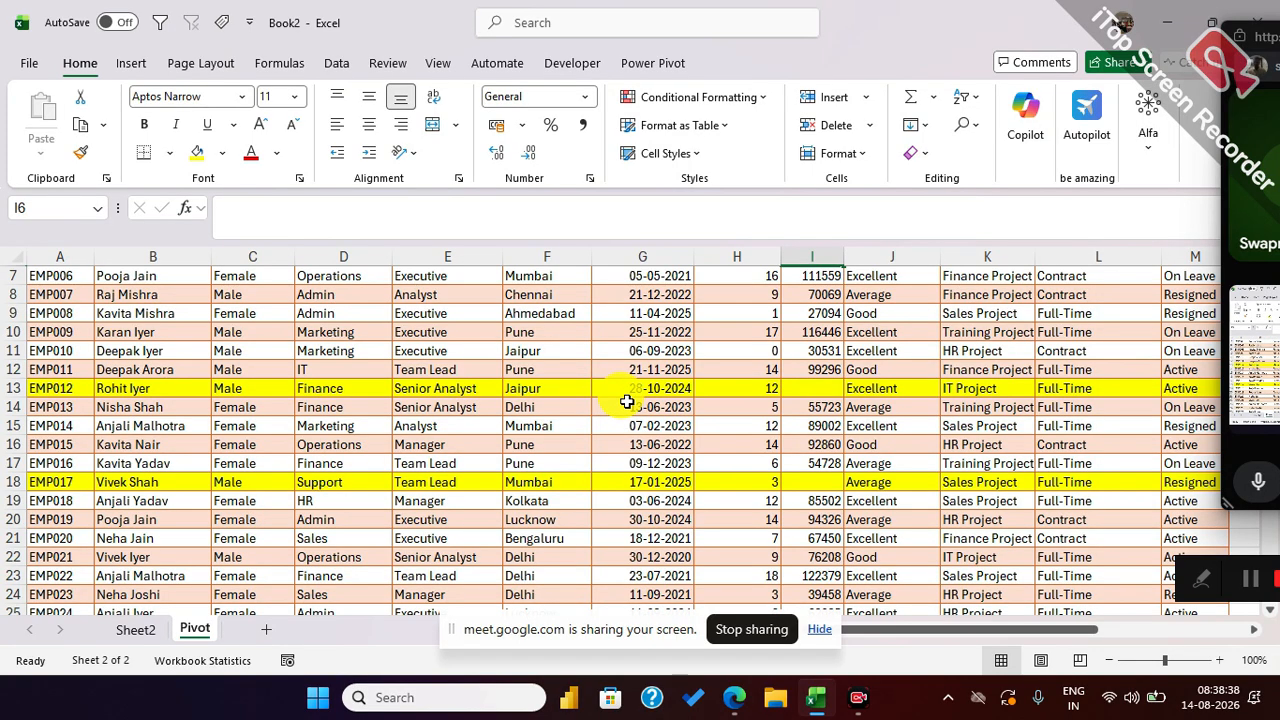
{"action": "scroll", "coordinate": [632, 400], "scroll_direction": "down", "scroll_amount": 1}
{"action": "scroll", "coordinate": [632, 400], "scroll_direction": "down", "scroll_amount": 3}
{"action": "left_click", "coordinate": [815, 445]}
{"action": "key", "text": "Down"}
{"action": "key", "text": "Down"}
{"action": "key", "text": "Down"}
{"action": "key", "text": "Down"}
{"action": "key", "text": "Down"}
{"action": "key", "text": "Down"}
{"action": "key", "text": "Down"}
{"action": "key", "text": "Down"}
{"action": "key", "text": "Down"}
{"action": "key", "text": "Down"}
{"action": "key", "text": "Down"}
{"action": "key", "text": "Down"}
{"action": "key", "text": "Down"}
{"action": "key", "text": "Down"}
{"action": "key", "text": "Down"}
{"action": "key", "text": "Down"}
{"action": "key", "text": "Down"}
{"action": "key", "text": "Down"}
{"action": "key", "text": "Down"}
{"action": "key", "text": "Down"}
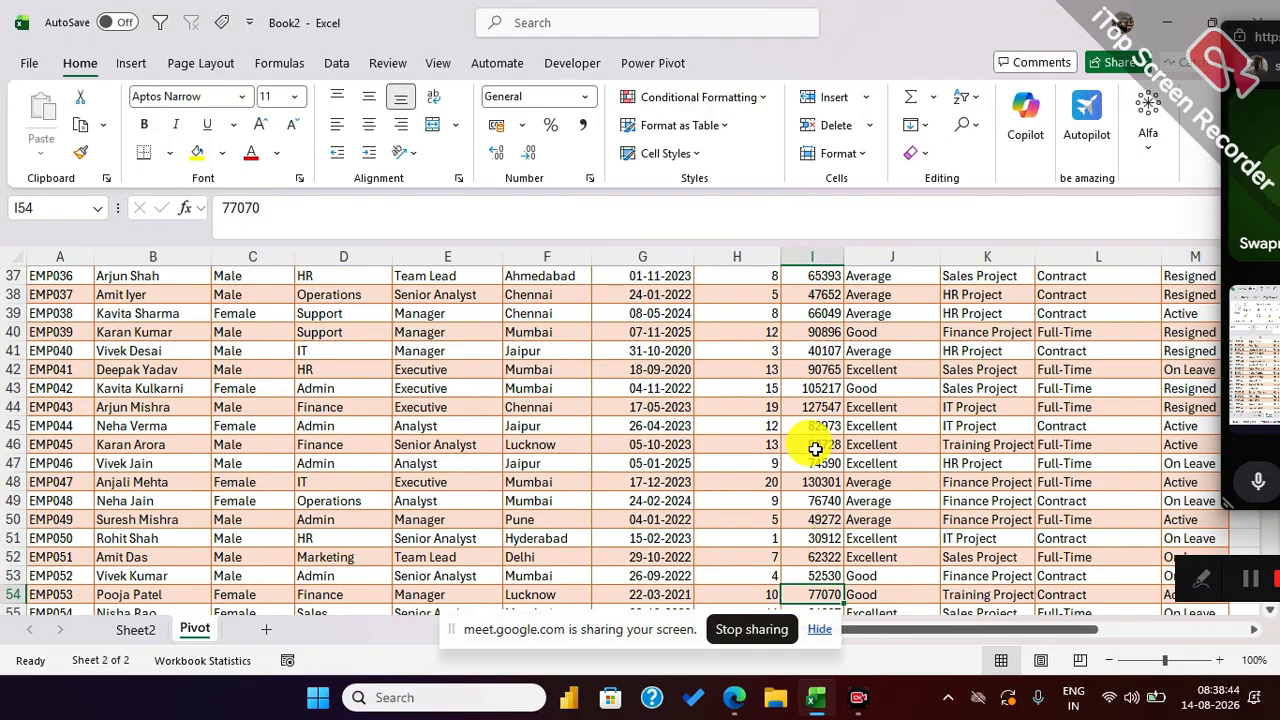
{"action": "left_click", "coordinate": [815, 445]}
{"action": "scroll", "coordinate": [815, 449], "scroll_direction": "up", "scroll_amount": 12}
Step: Turn on column filters for the employee data and show only the rows with blank Salary
{"action": "left_click", "coordinate": [831, 311]}
{"action": "key", "text": "ctrl+shift+l"}
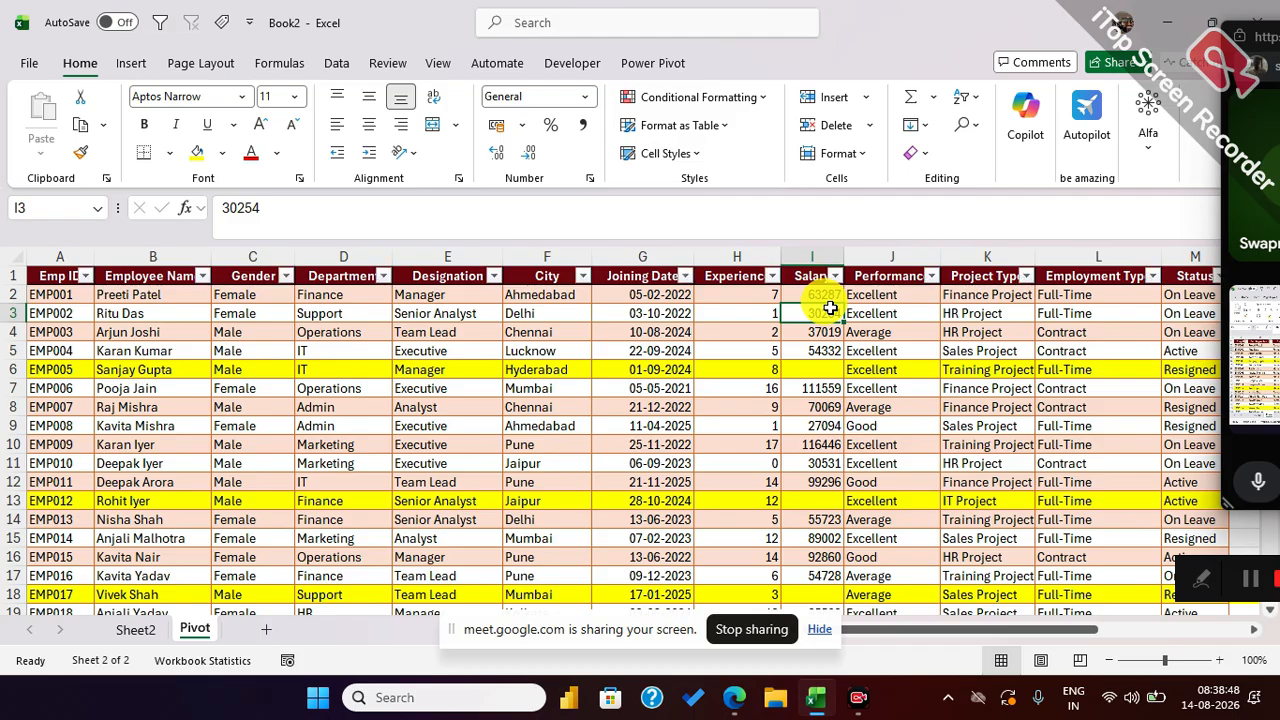
{"action": "left_click", "coordinate": [838, 277]}
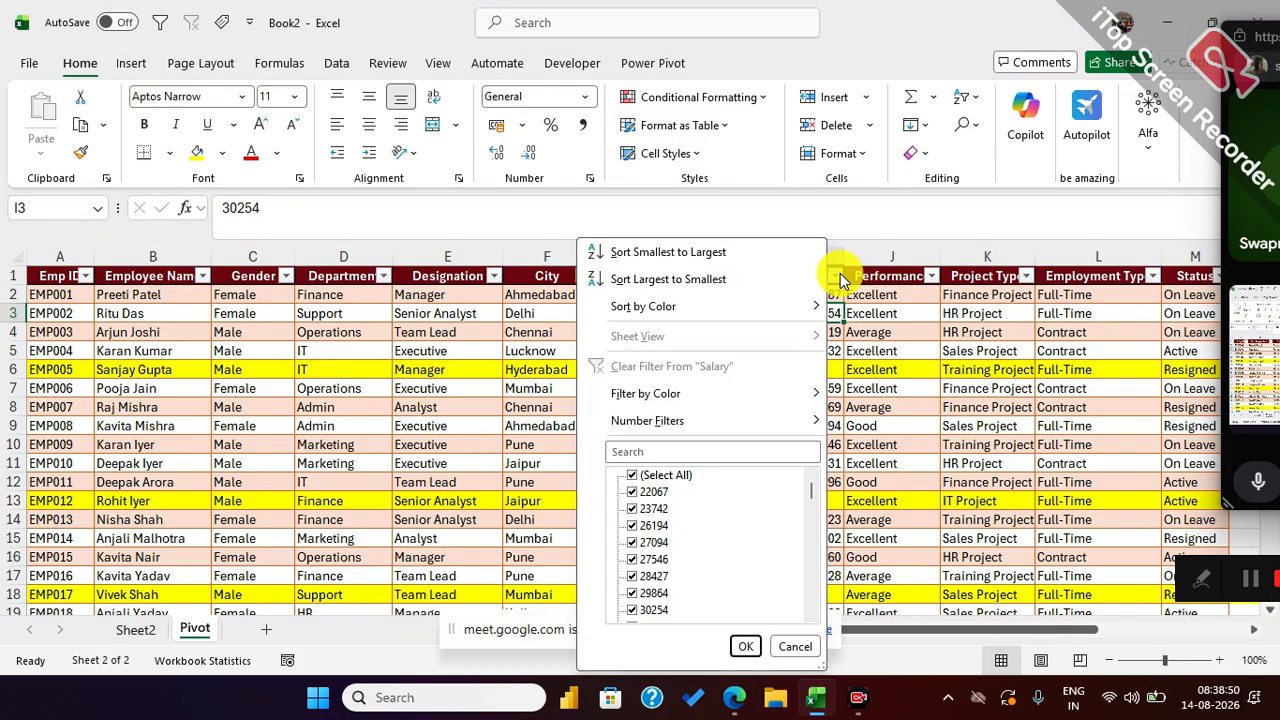
{"action": "left_click", "coordinate": [636, 483]}
{"action": "scroll", "coordinate": [712, 525], "scroll_direction": "down", "scroll_amount": 1}
{"action": "left_click_drag", "start_coordinate": [813, 502], "coordinate": [812, 620]}
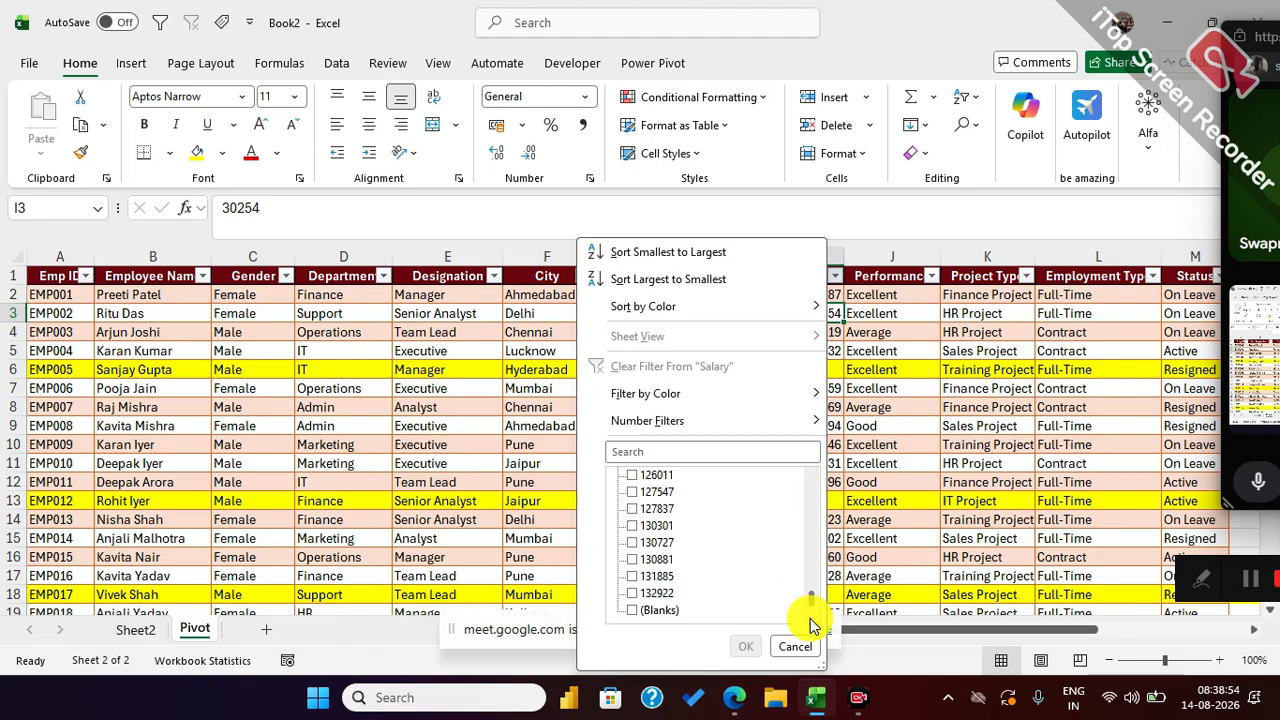
{"action": "left_click", "coordinate": [629, 612]}
{"action": "left_click", "coordinate": [746, 645]}
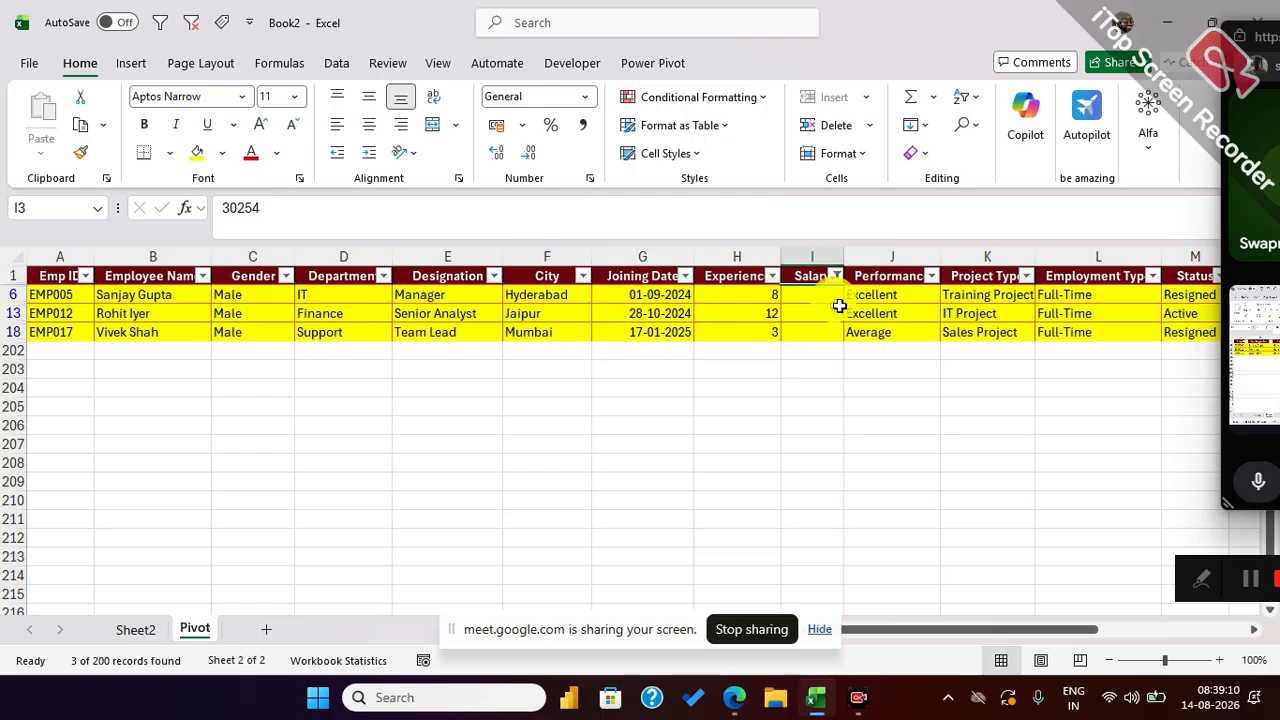
Step: Clear the filter from the Salary column of the employee data
{"action": "left_click", "coordinate": [834, 275]}
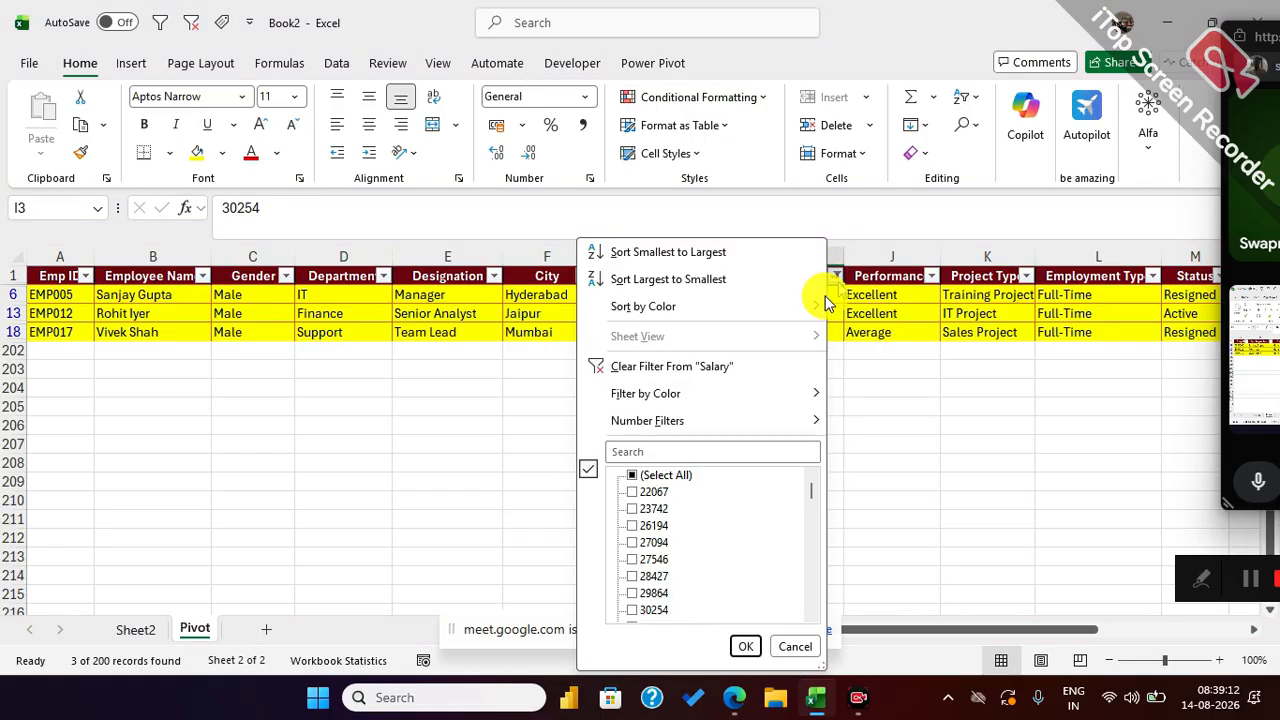
{"action": "left_click", "coordinate": [659, 370]}
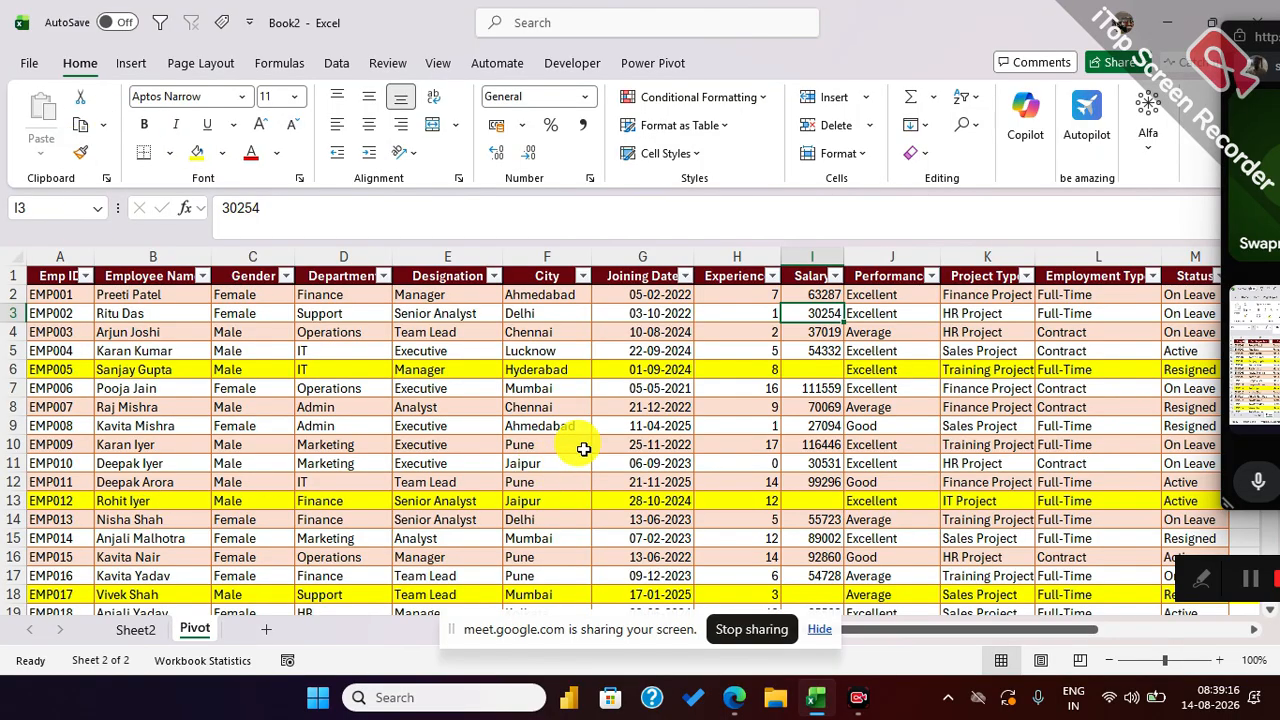
Step: Open the source details behind the July 2022 Sum of Salary cell in the Sheet2 PivotTable
{"action": "left_click", "coordinate": [150, 636]}
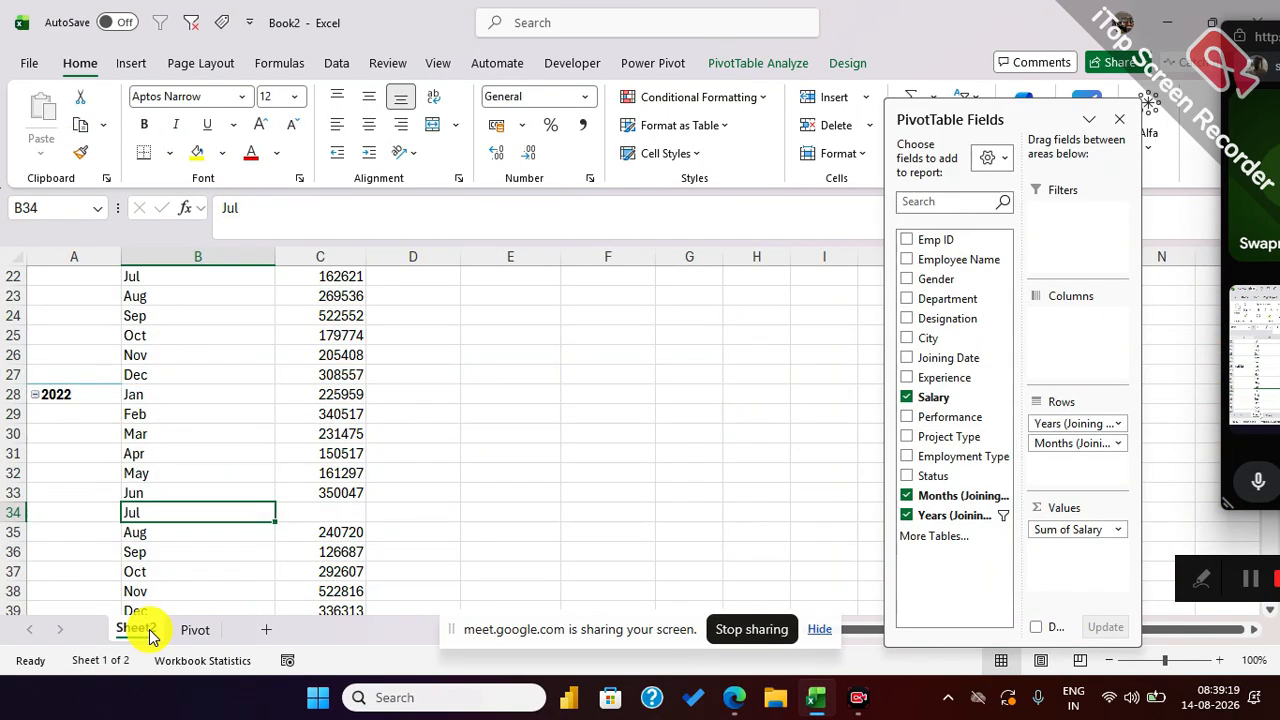
{"action": "left_click", "coordinate": [317, 510]}
{"action": "mouse_move", "coordinate": [317, 510]}
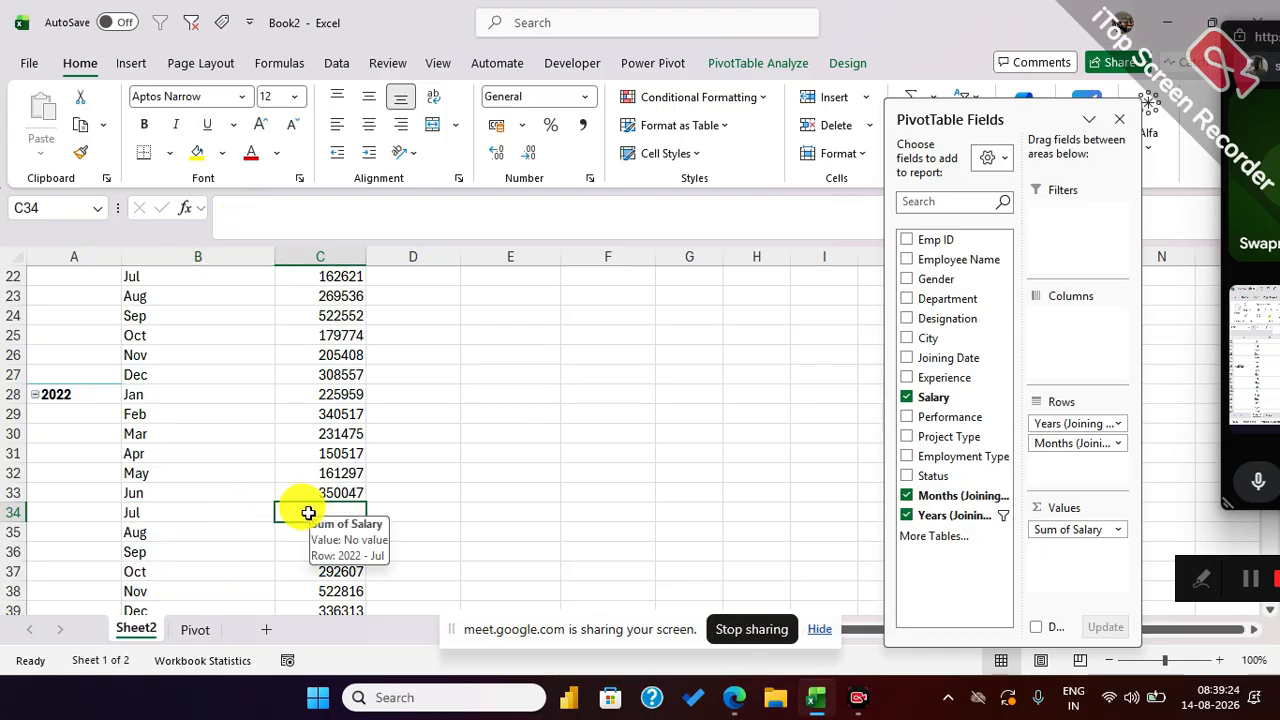
{"action": "double_click", "coordinate": [308, 512]}
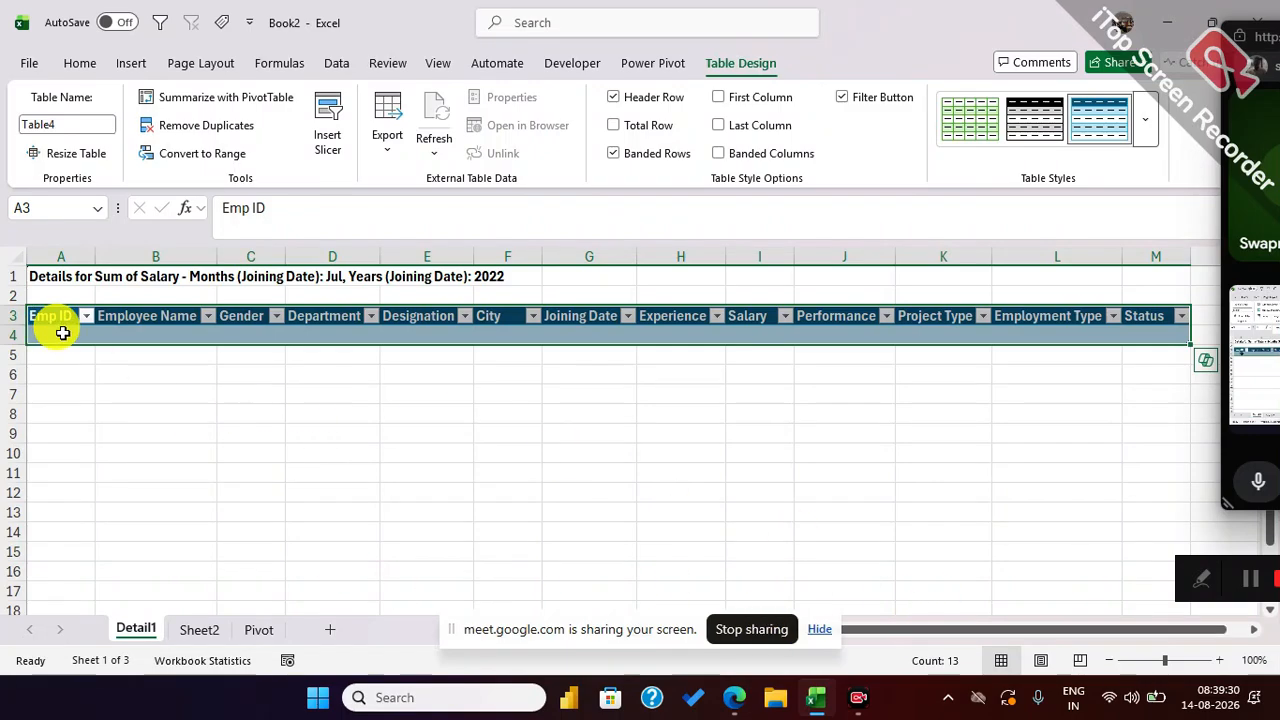
Step: Delete the Detail1 sheet permanently
{"action": "right_click", "coordinate": [128, 627]}
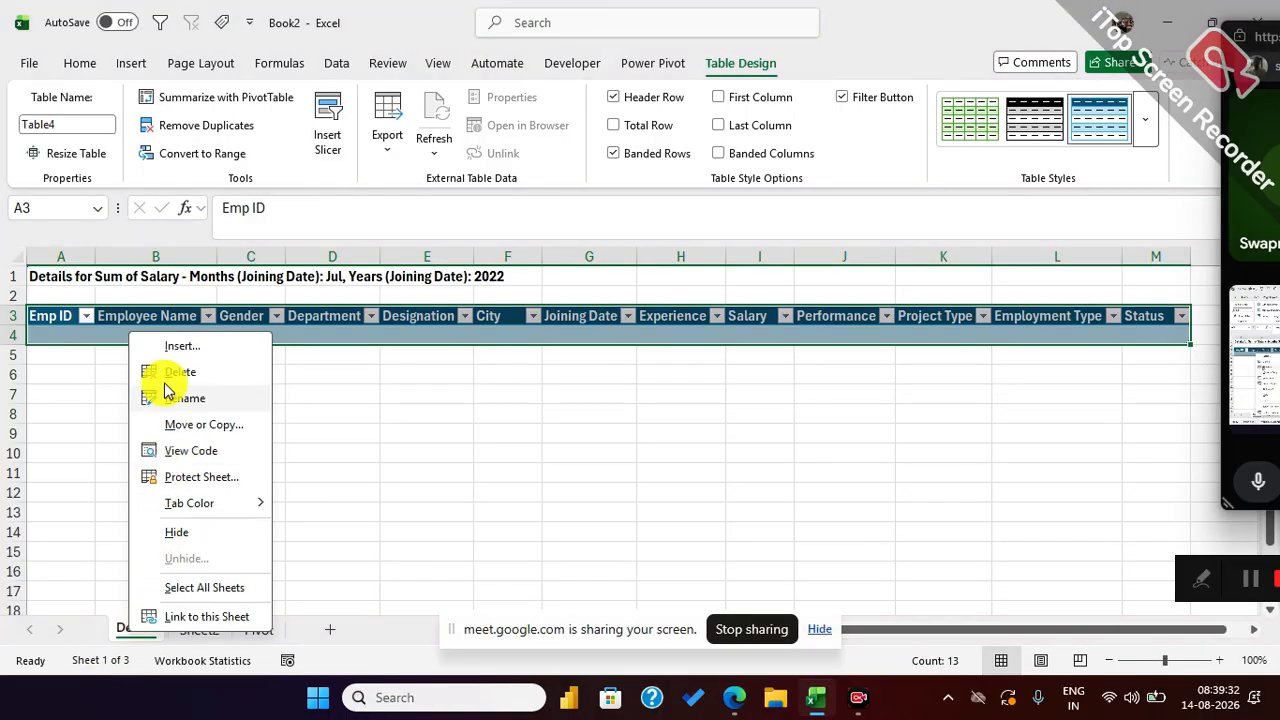
{"action": "left_click", "coordinate": [172, 372]}
{"action": "left_click", "coordinate": [668, 384]}
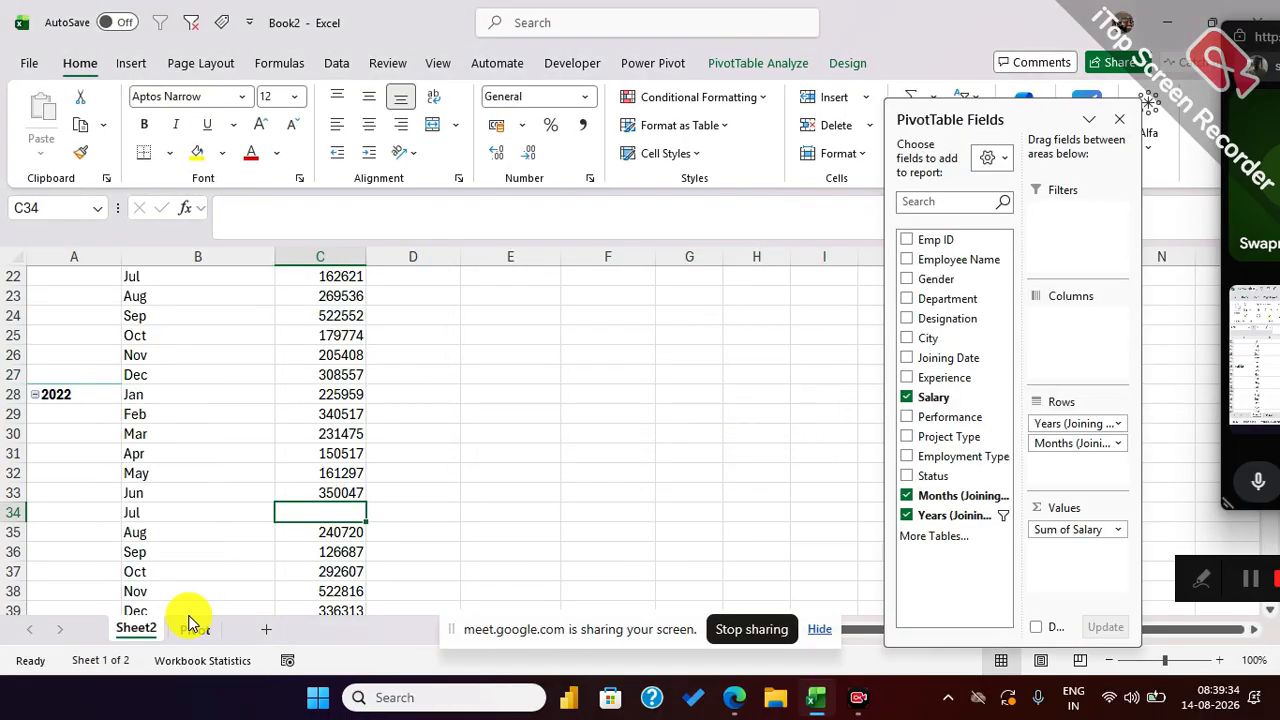
Step: Examine the employee data on the Pivot sheet, from its last records to the blank Salary cells in rows 6 and 18
{"action": "left_click", "coordinate": [182, 628]}
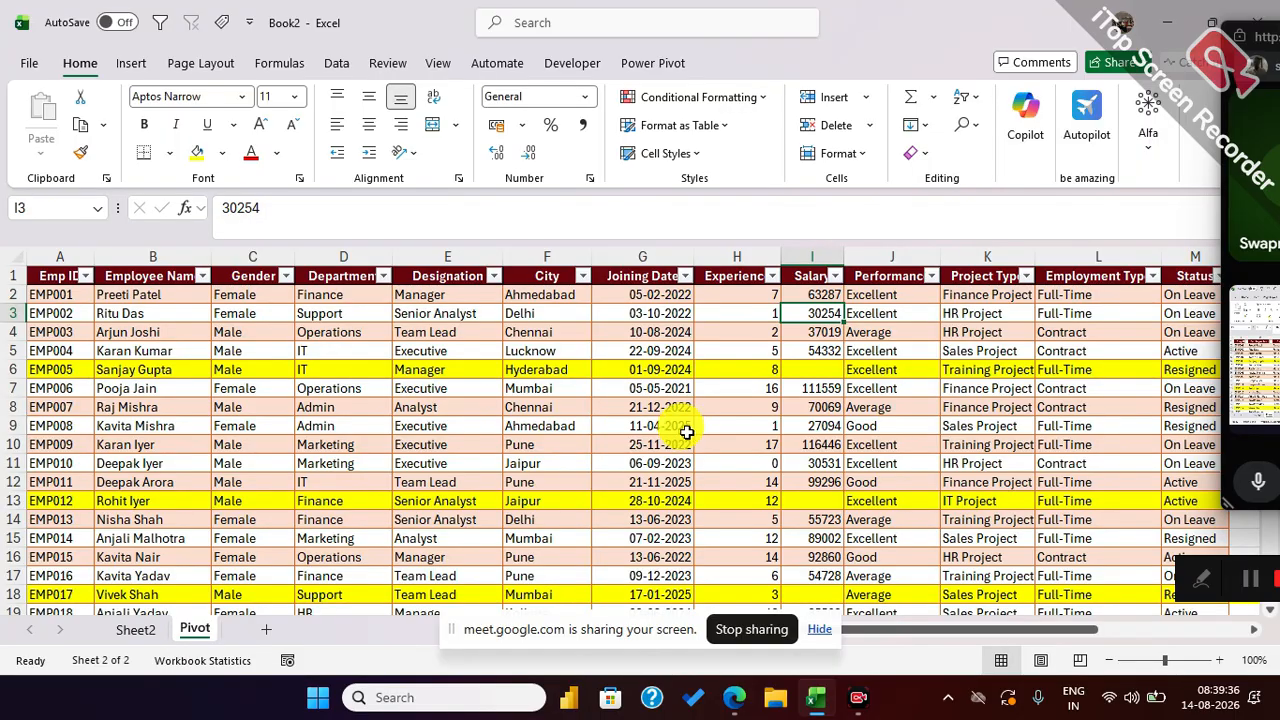
{"action": "left_click", "coordinate": [723, 411]}
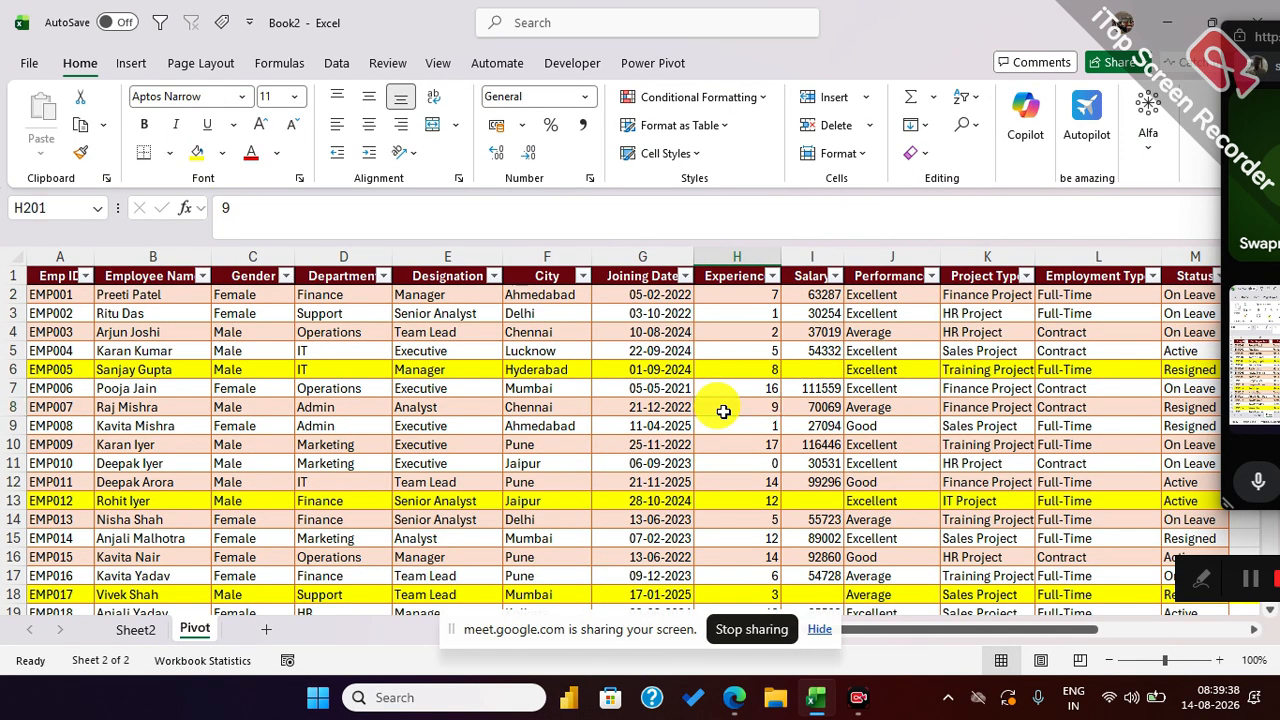
{"action": "key", "text": "ctrl+Down"}
{"action": "key", "text": "Down"}
{"action": "key", "text": "Down"}
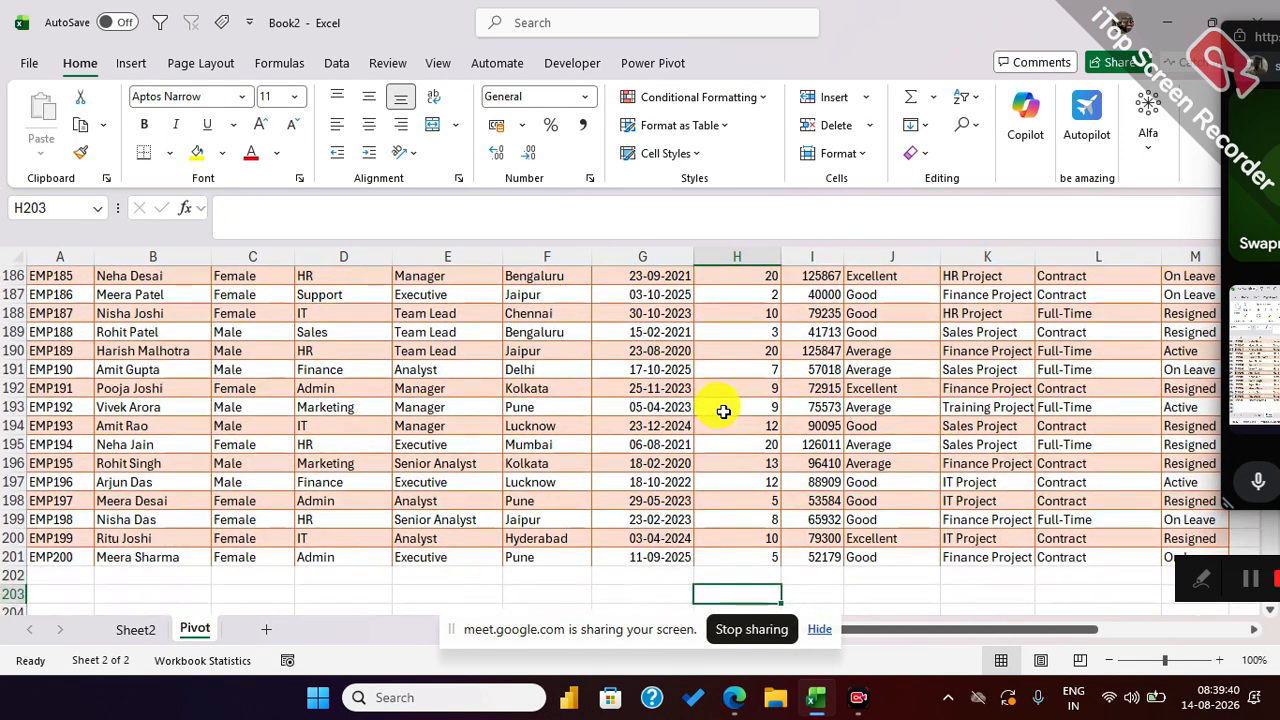
{"action": "key", "text": "Up"}
{"action": "key", "text": "Up"}
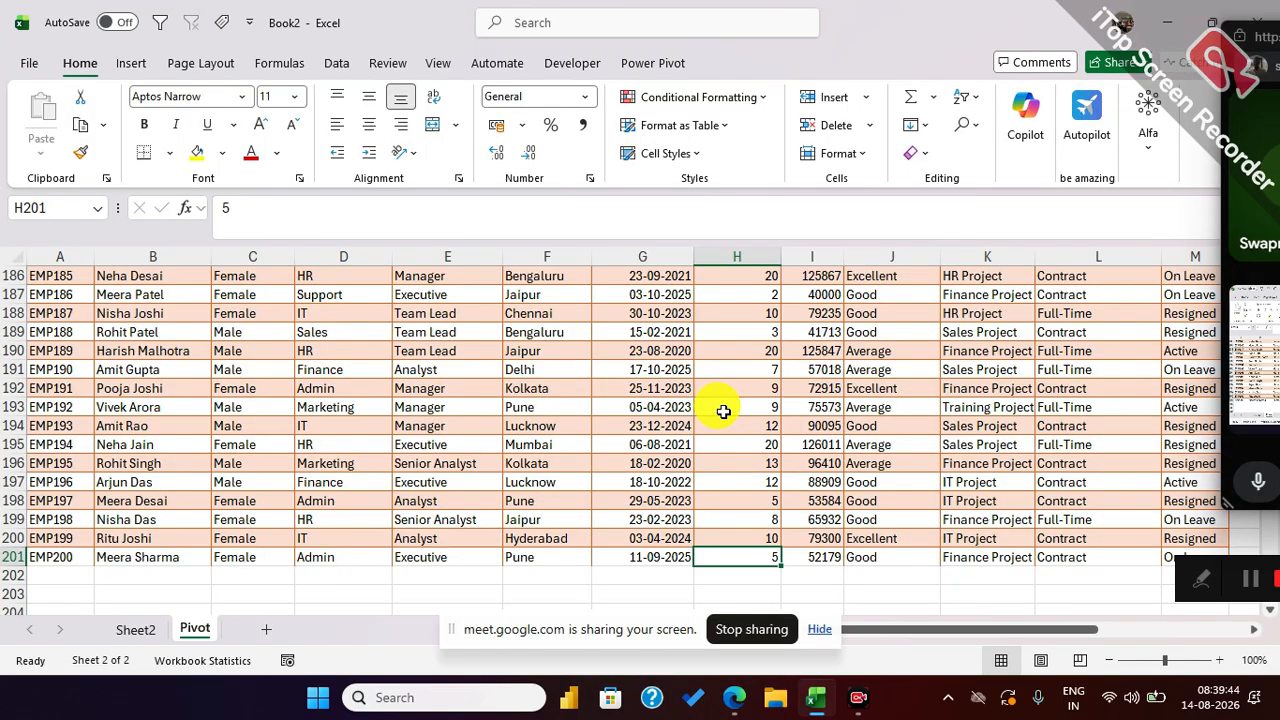
{"action": "key", "text": "Left"}
{"action": "key", "text": "Left"}
{"action": "key", "text": "Left"}
{"action": "key", "text": "Left"}
{"action": "key", "text": "Left"}
{"action": "key", "text": "Left"}
{"action": "key", "text": "Left"}
{"action": "key", "text": "Down"}
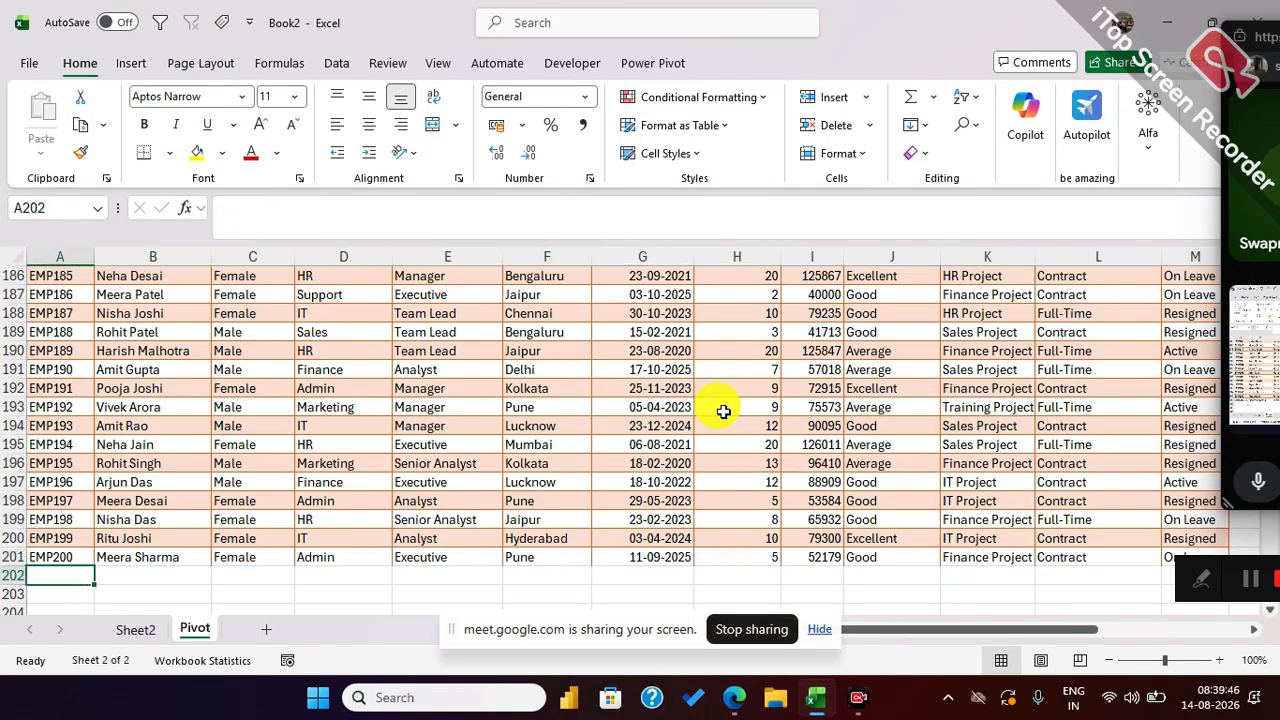
{"action": "key", "text": "Up"}
{"action": "key", "text": "Up"}
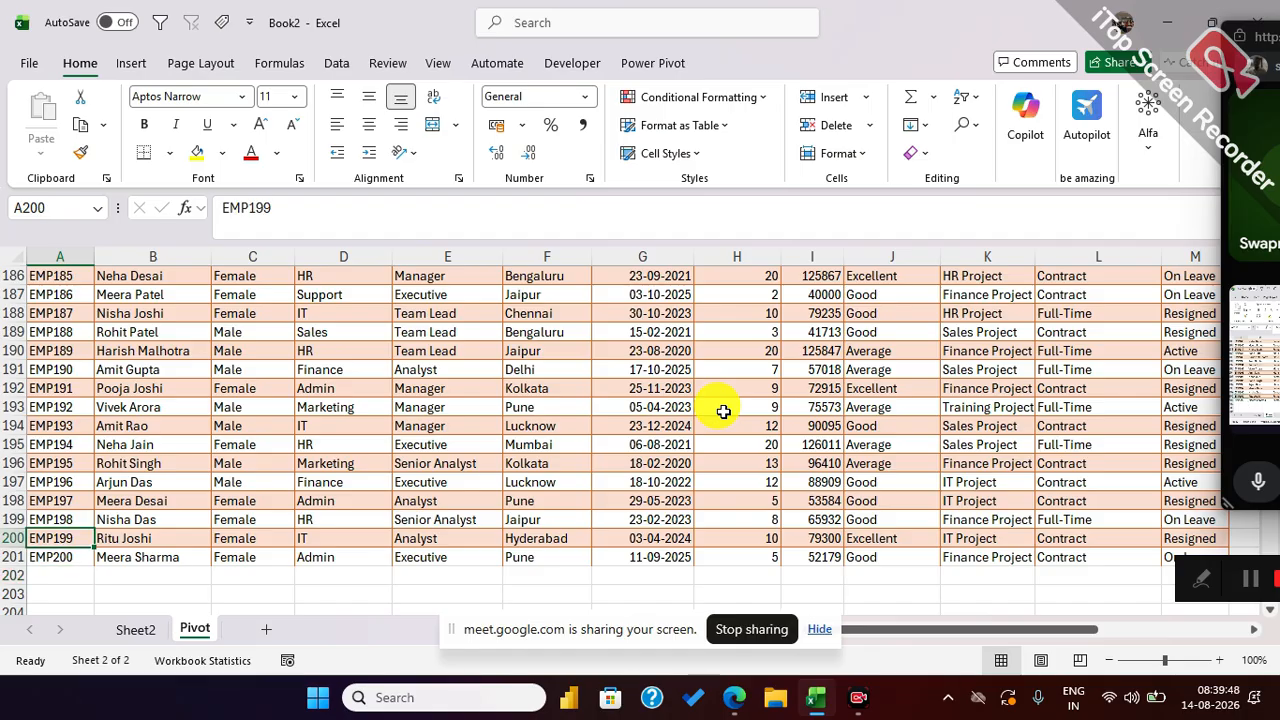
{"action": "key", "text": "Right"}
{"action": "key", "text": "Down"}
{"action": "key", "text": "Down"}
{"action": "key", "text": "Down"}
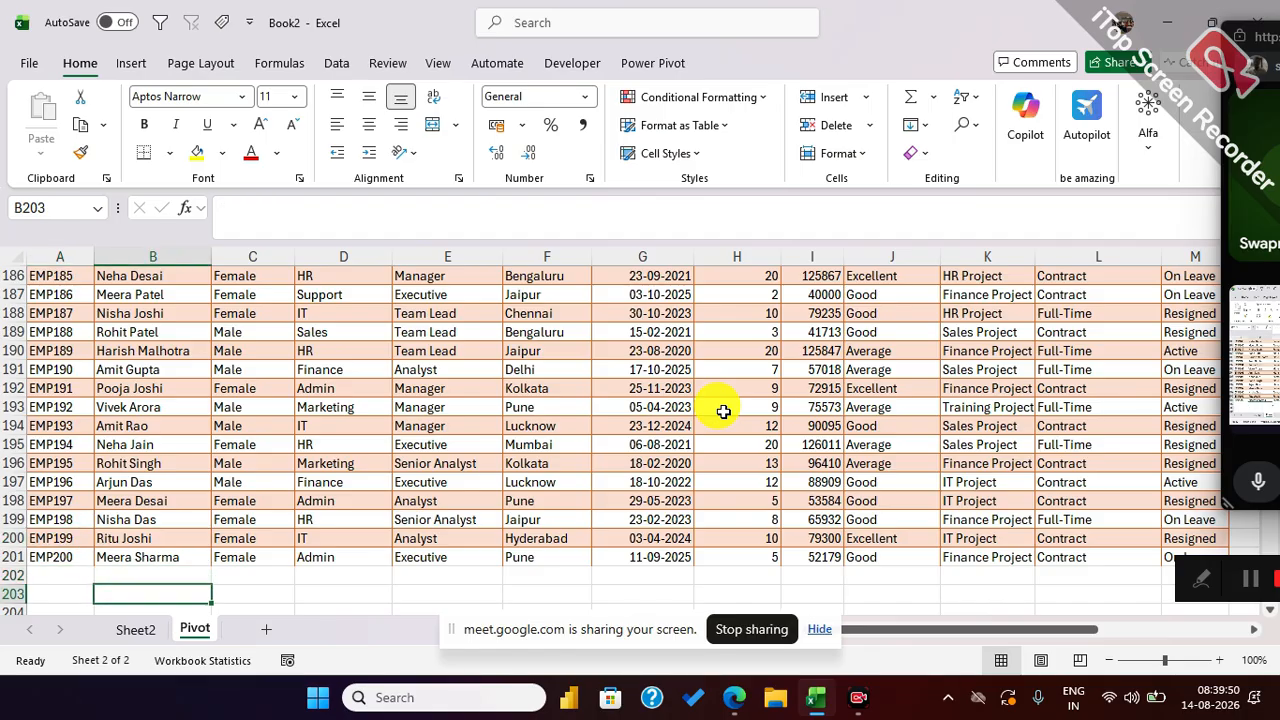
{"action": "key", "text": "Left"}
{"action": "key", "text": "Up"}
{"action": "key", "text": "Up"}
{"action": "key", "text": "ctrl+Up"}
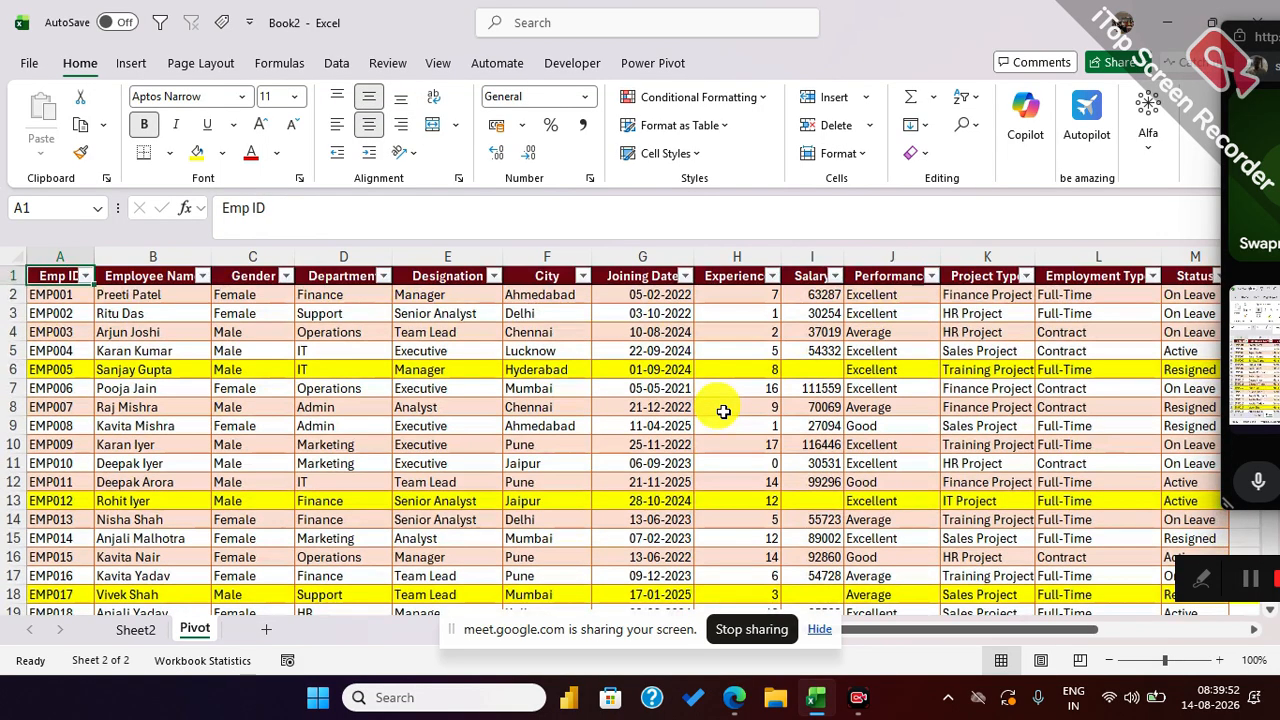
{"action": "key", "text": "Right"}
{"action": "key", "text": "Right"}
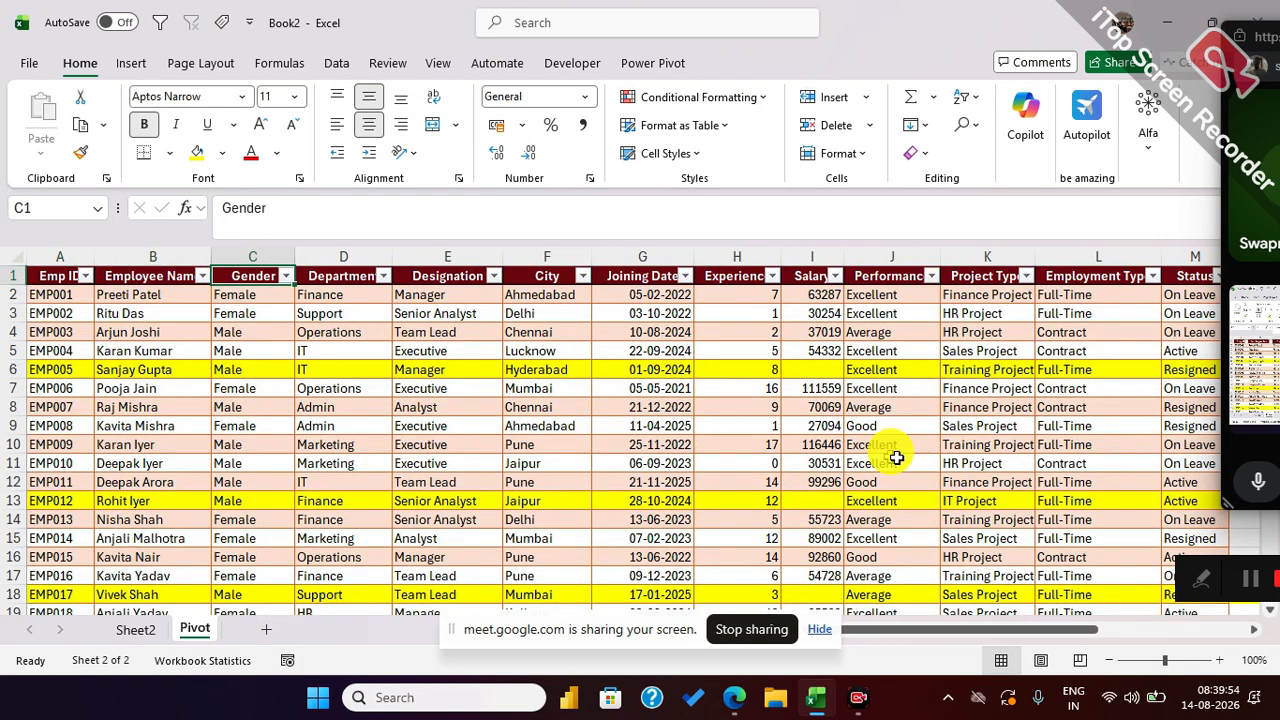
{"action": "left_click", "coordinate": [818, 369]}
{"action": "left_click", "coordinate": [804, 594]}
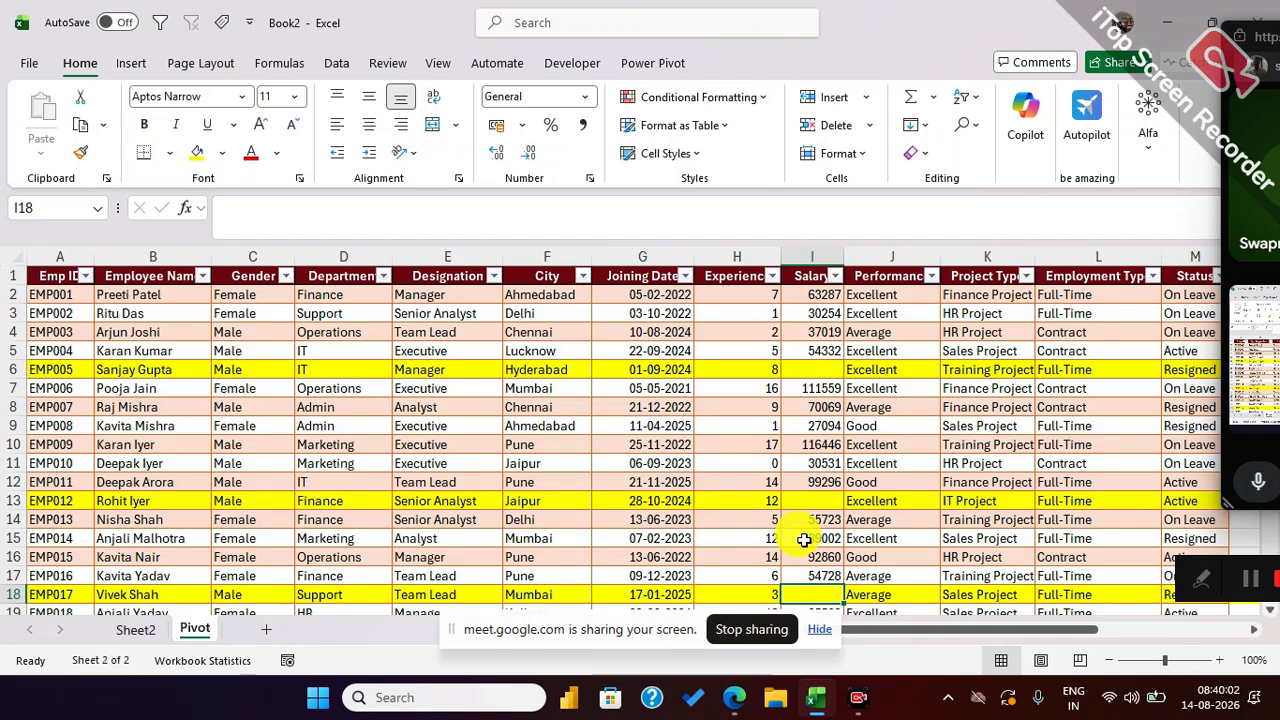
Step: Start an example beside the Sheet2 PivotTable with 2025 in G29 and oct in I29
{"action": "left_click", "coordinate": [135, 630]}
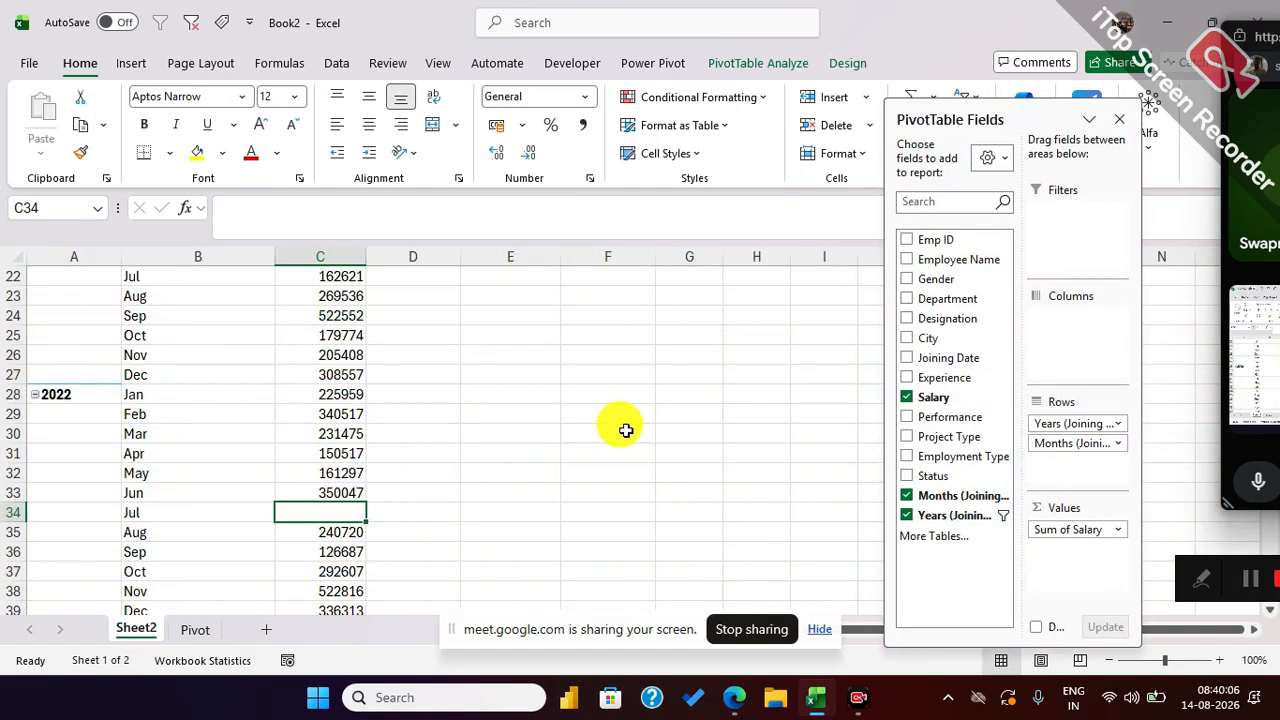
{"action": "left_click", "coordinate": [657, 416]}
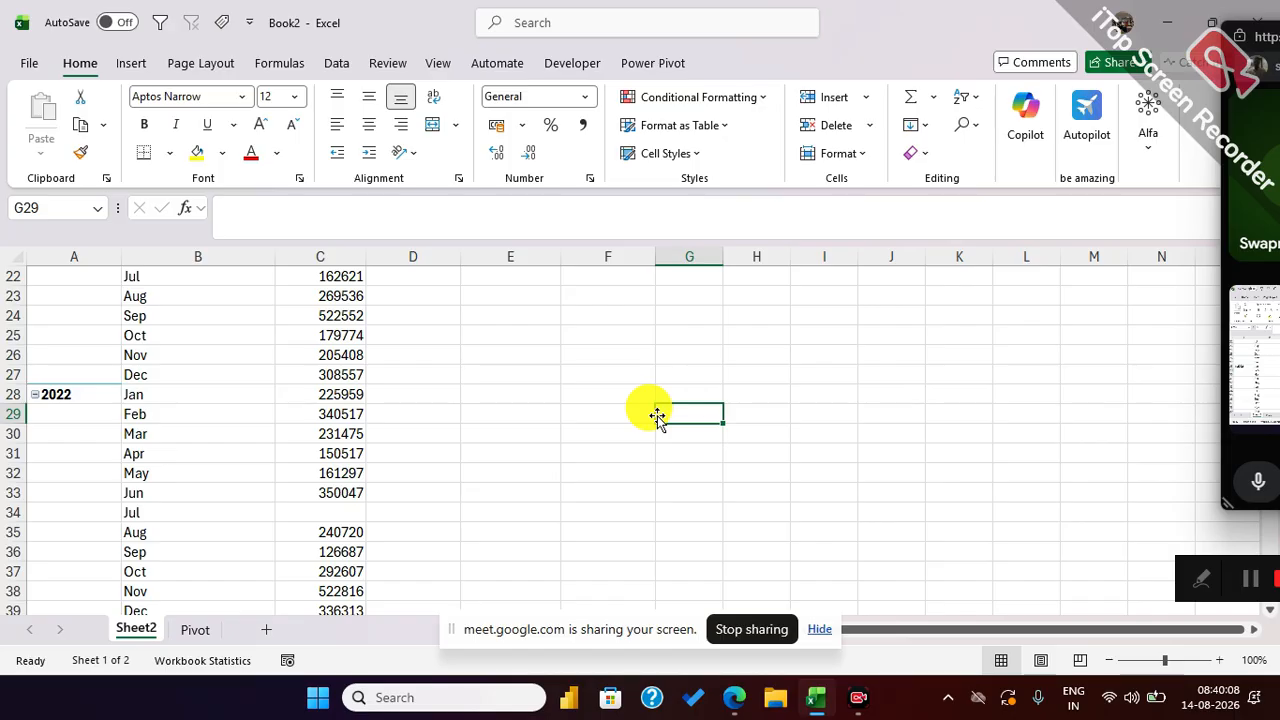
{"action": "type", "text": "2025"}
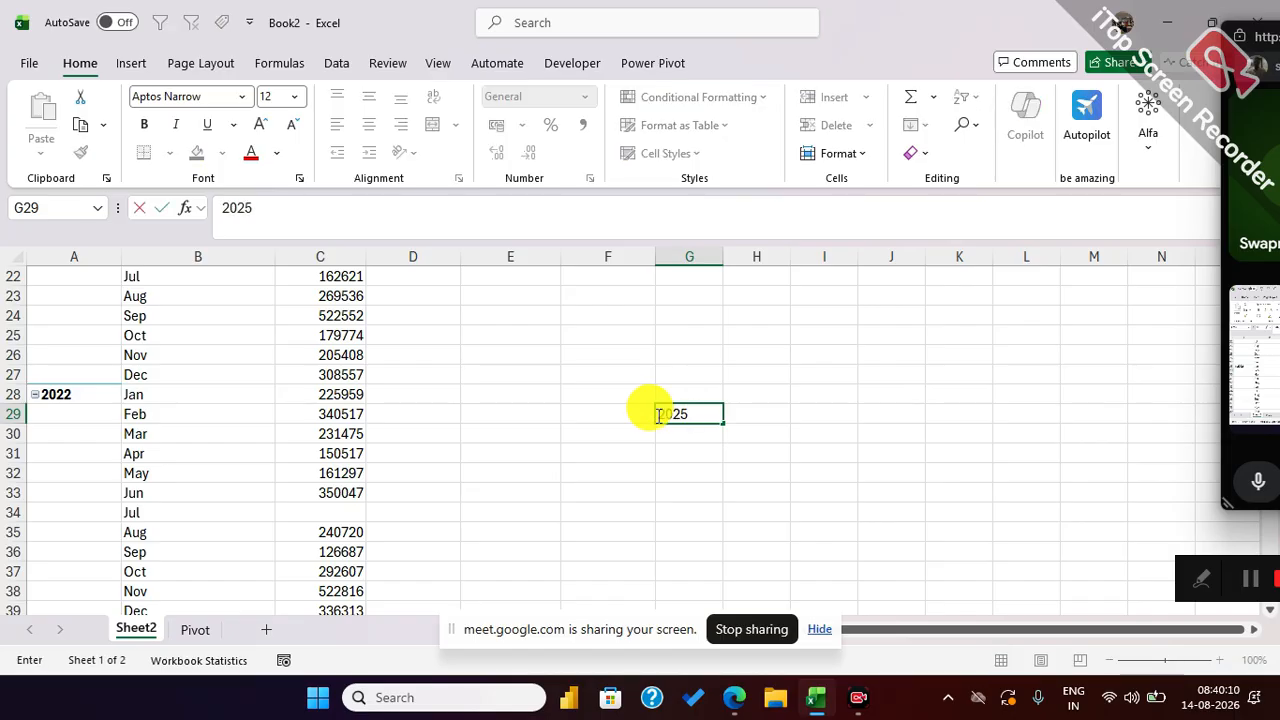
{"action": "key", "text": "Tab"}
{"action": "key", "text": "Tab"}
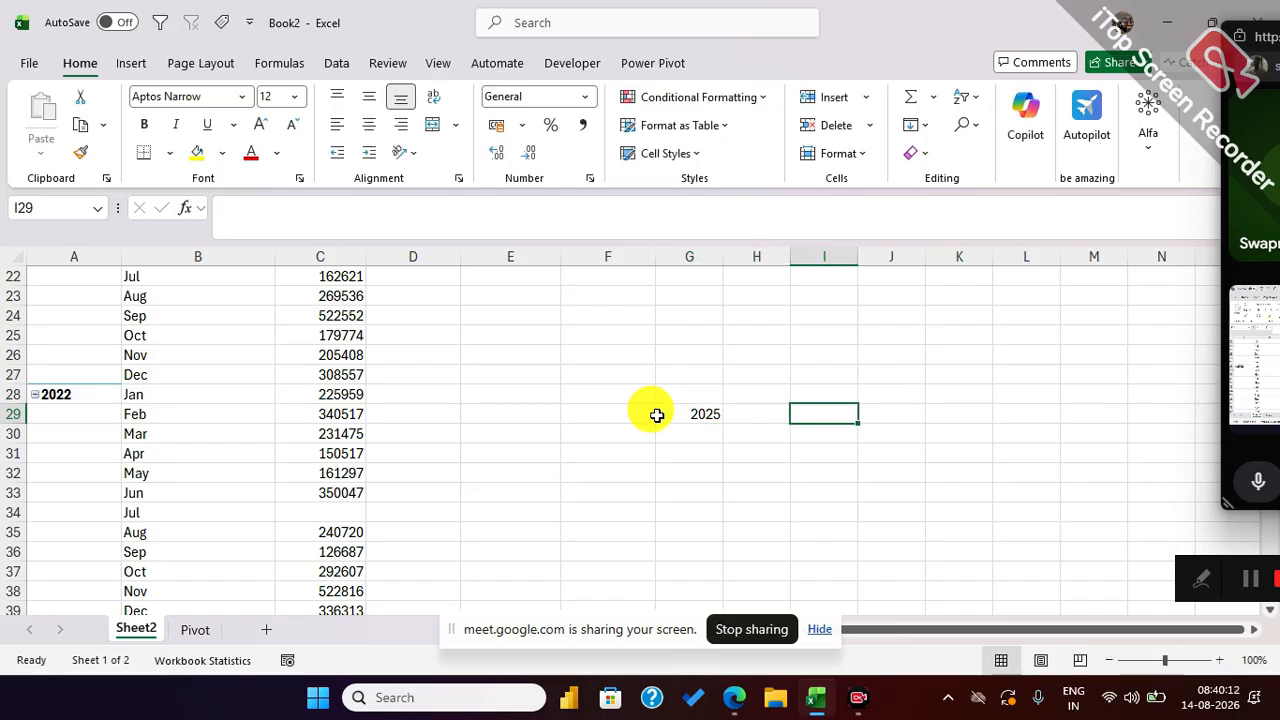
{"action": "type", "text": "oc"}
{"action": "key", "text": "Return"}
Step: Enter the example amounts 4500 in J30, 3500 in J31 and 65200 in J33, leaving J32 empty
{"action": "key", "text": "Right"}
{"action": "key", "text": "Right"}
{"action": "key", "text": "Right"}
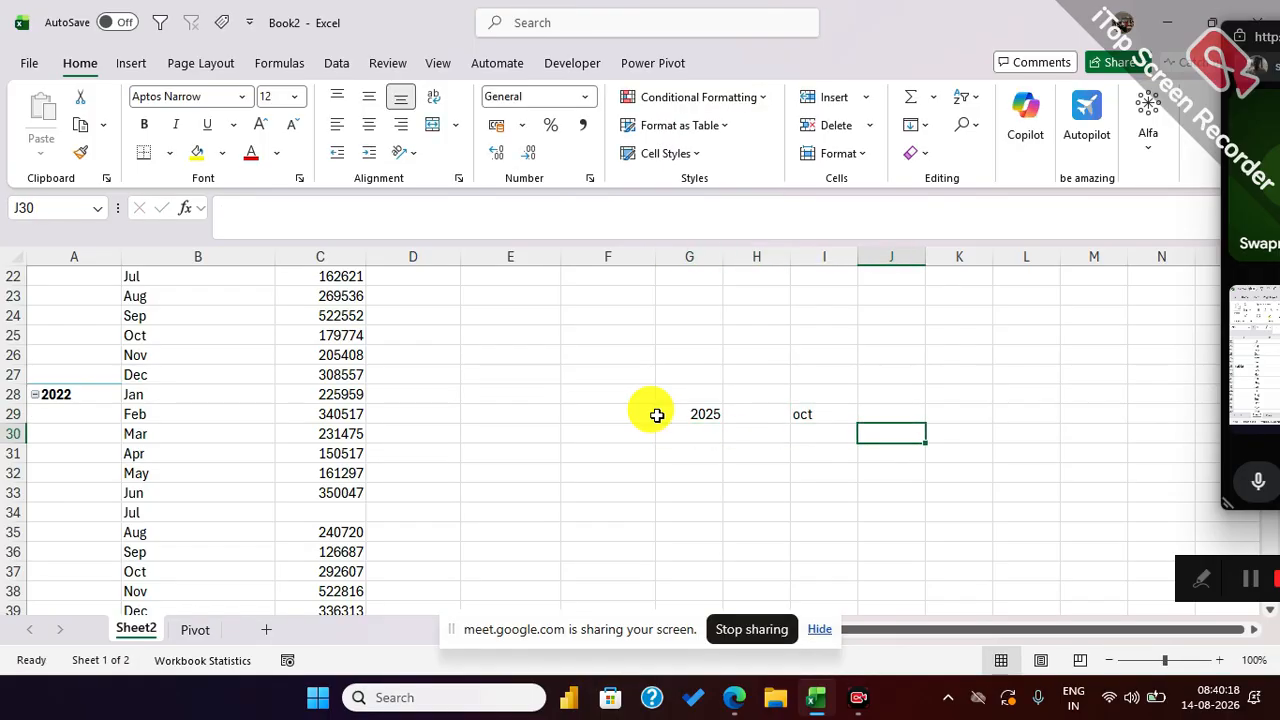
{"action": "type", "text": "4500"}
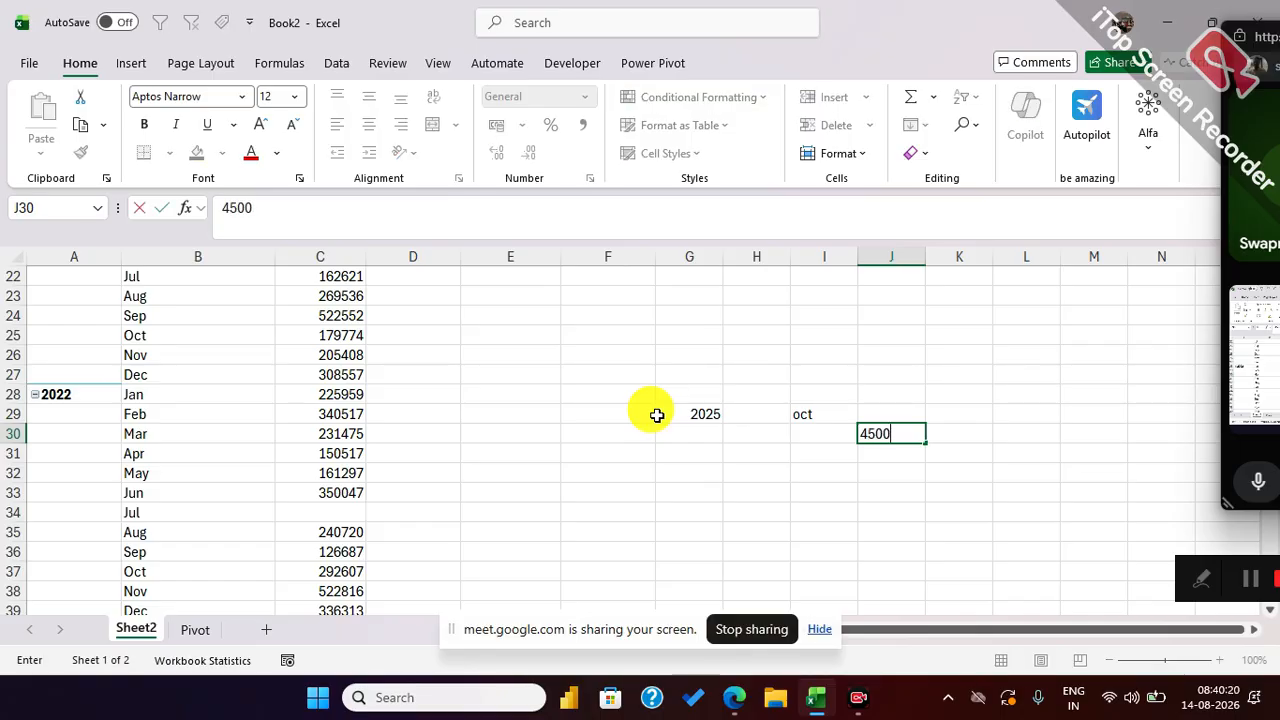
{"action": "key", "text": "Return"}
{"action": "type", "text": "35"}
{"action": "key", "text": "Return"}
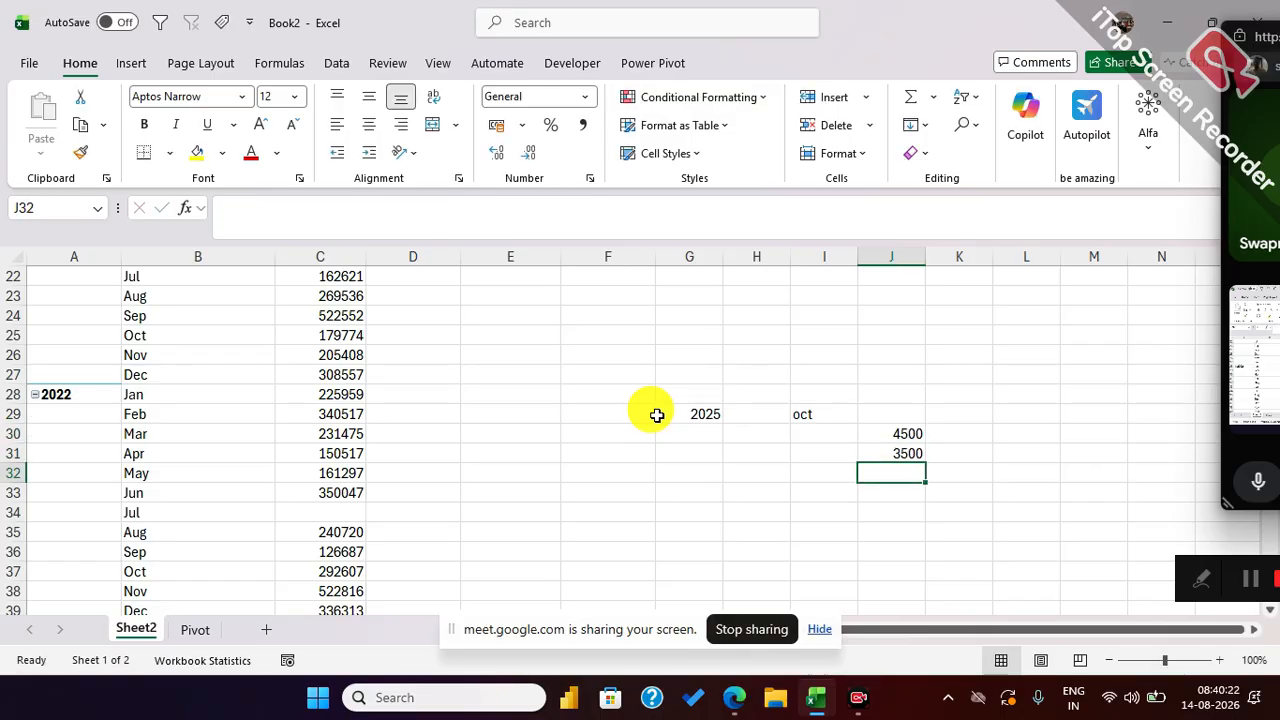
{"action": "key", "text": "Return"}
{"action": "type", "text": "65200"}
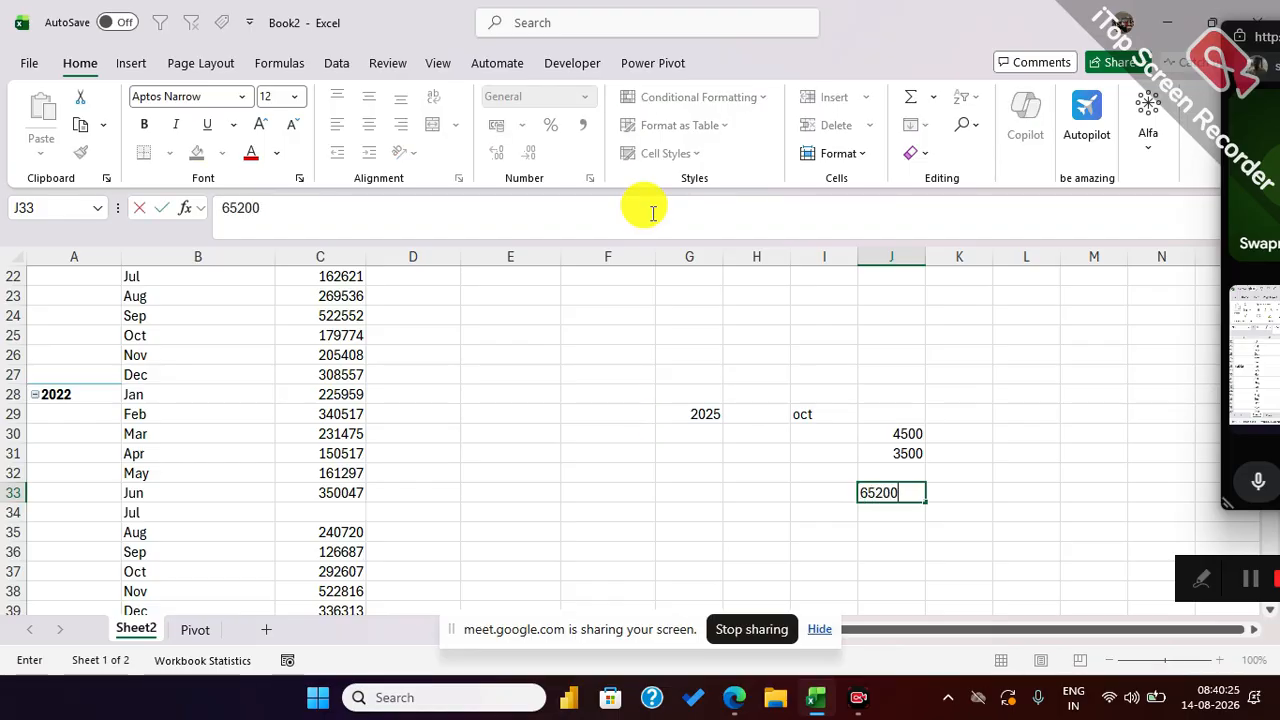
{"action": "key", "text": "Return"}
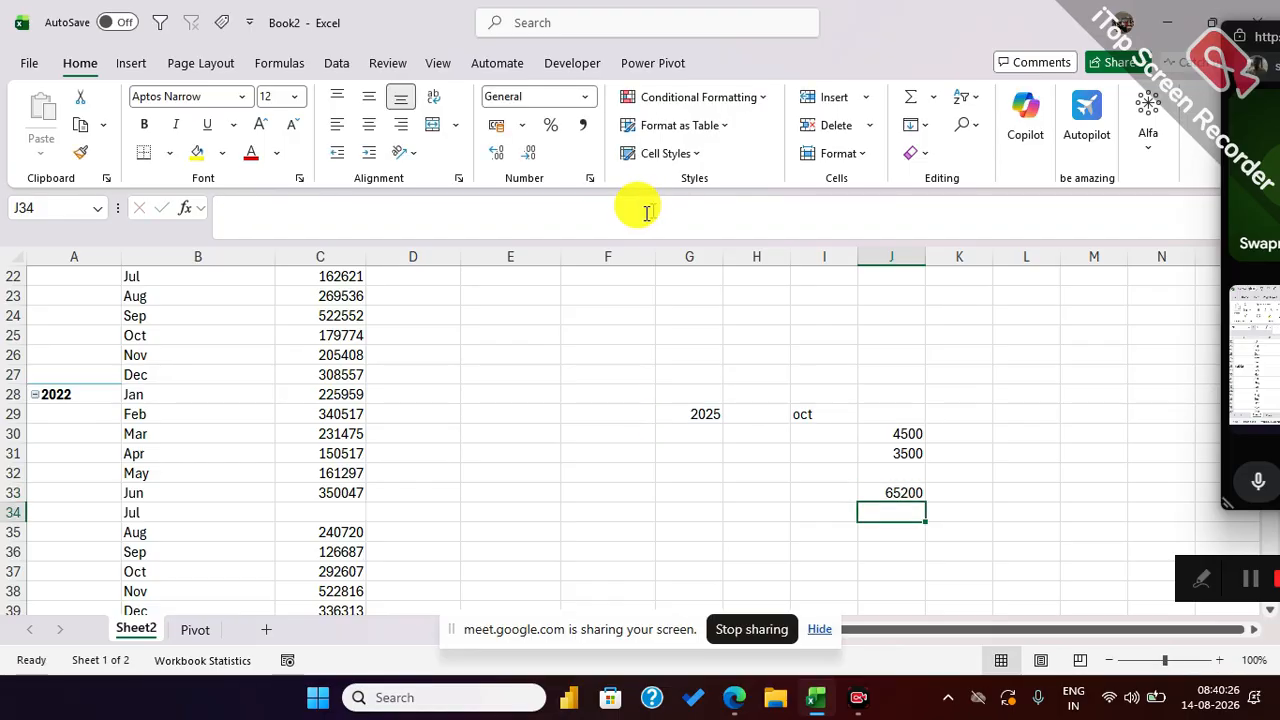
Step: Check the sum of the example amounts in J30:J33 and enter 73200 in J29 beside oct
{"action": "left_click", "coordinate": [815, 421]}
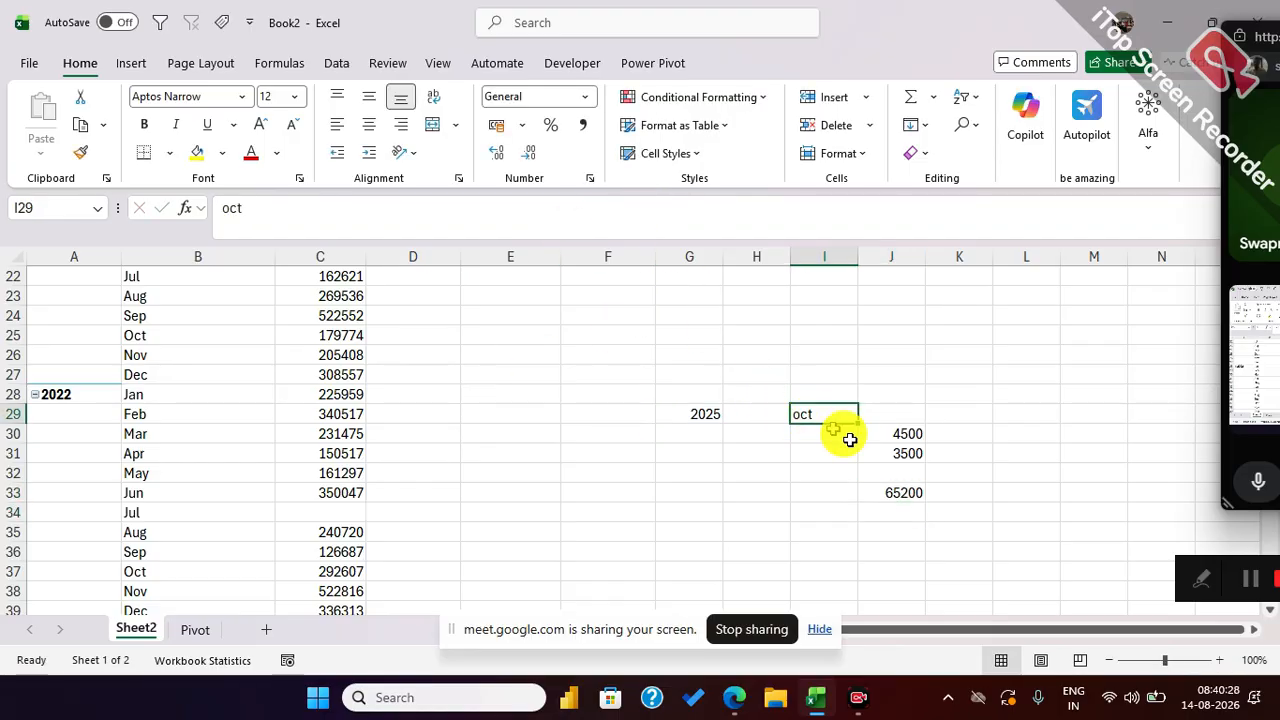
{"action": "left_click", "coordinate": [908, 440]}
{"action": "left_click_drag", "start_coordinate": [908, 442], "coordinate": [912, 489]}
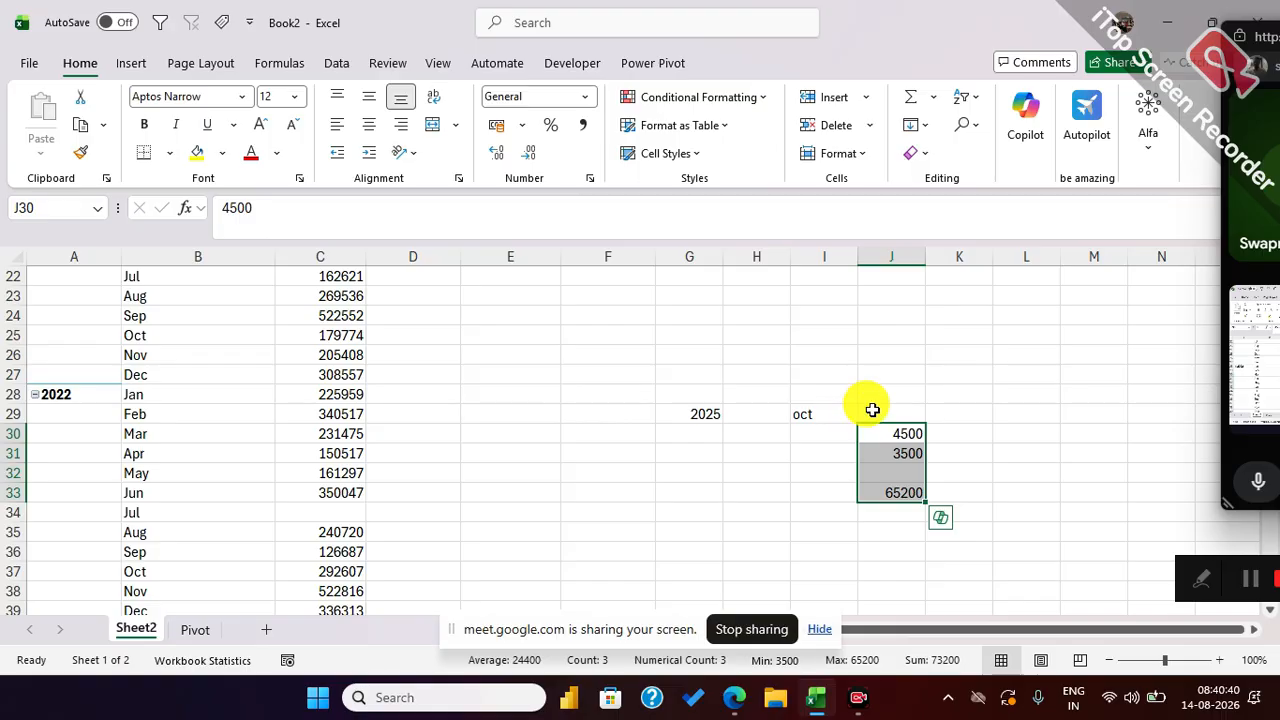
{"action": "left_click", "coordinate": [870, 410]}
{"action": "type", "text": "732"}
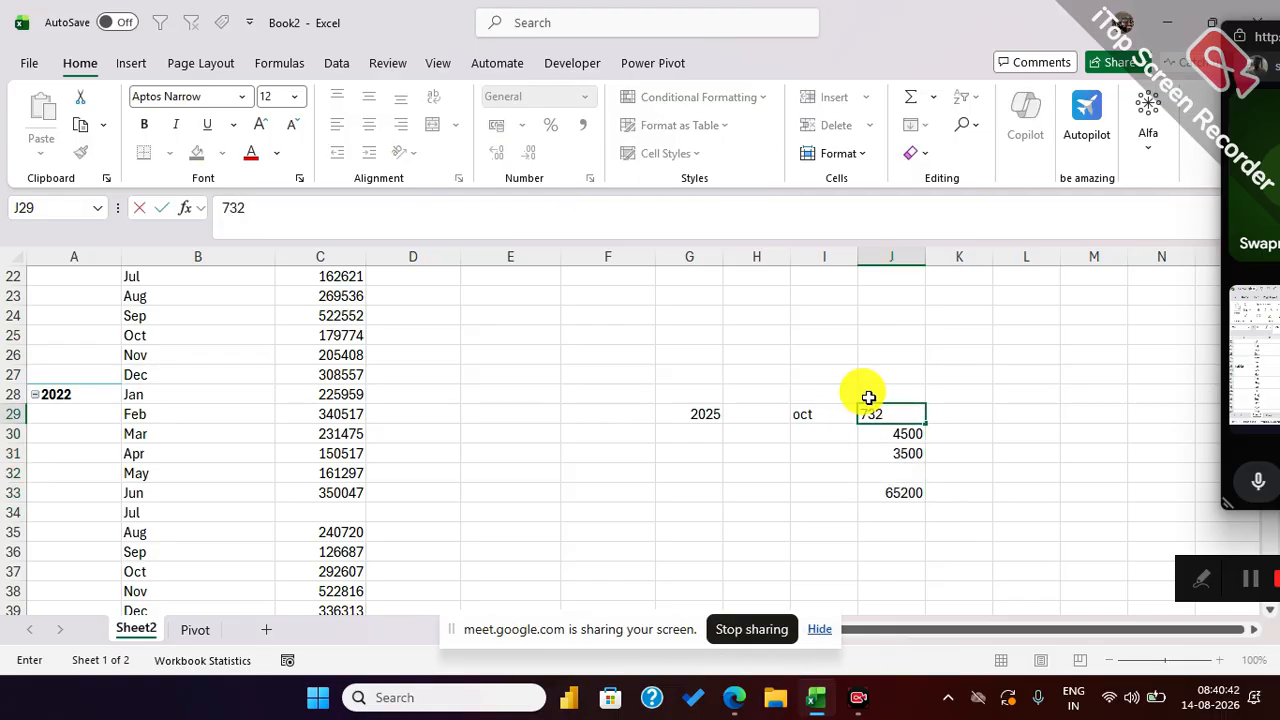
{"action": "key", "text": "Return"}
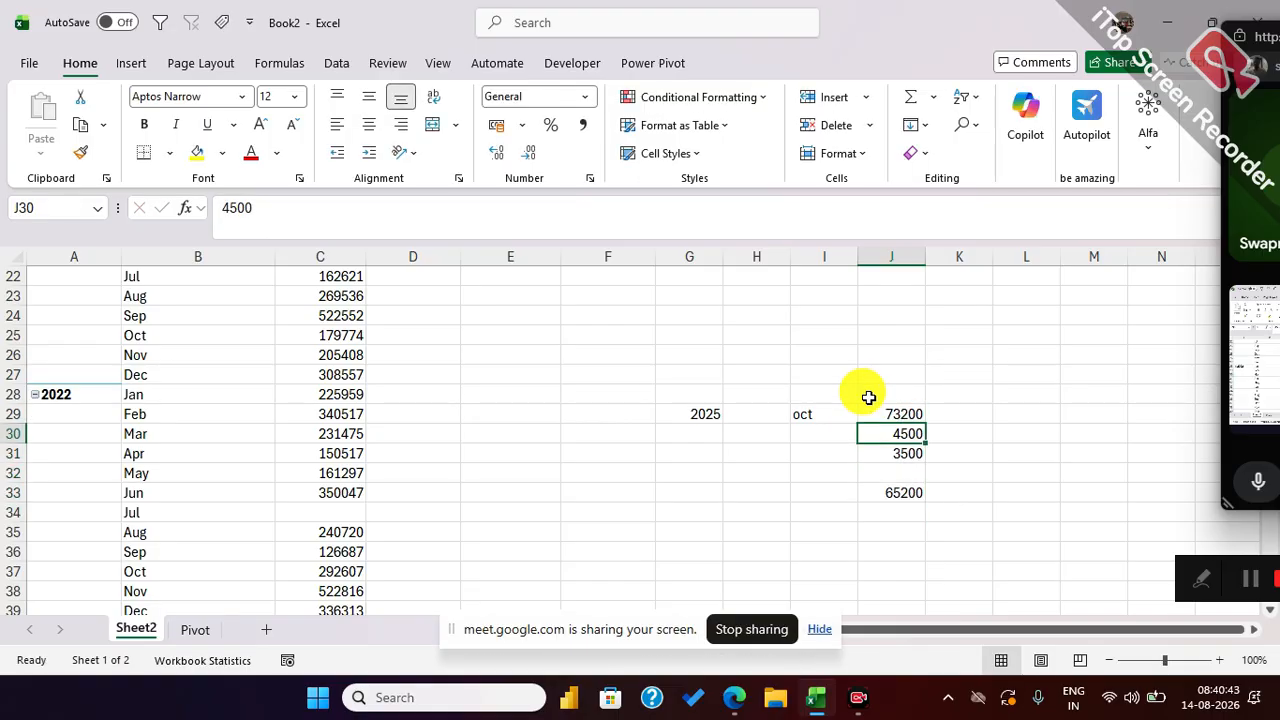
Step: Clear the example total and amounts from J29:J33
{"action": "left_click", "coordinate": [912, 470]}
{"action": "left_click_drag", "start_coordinate": [893, 414], "coordinate": [901, 492]}
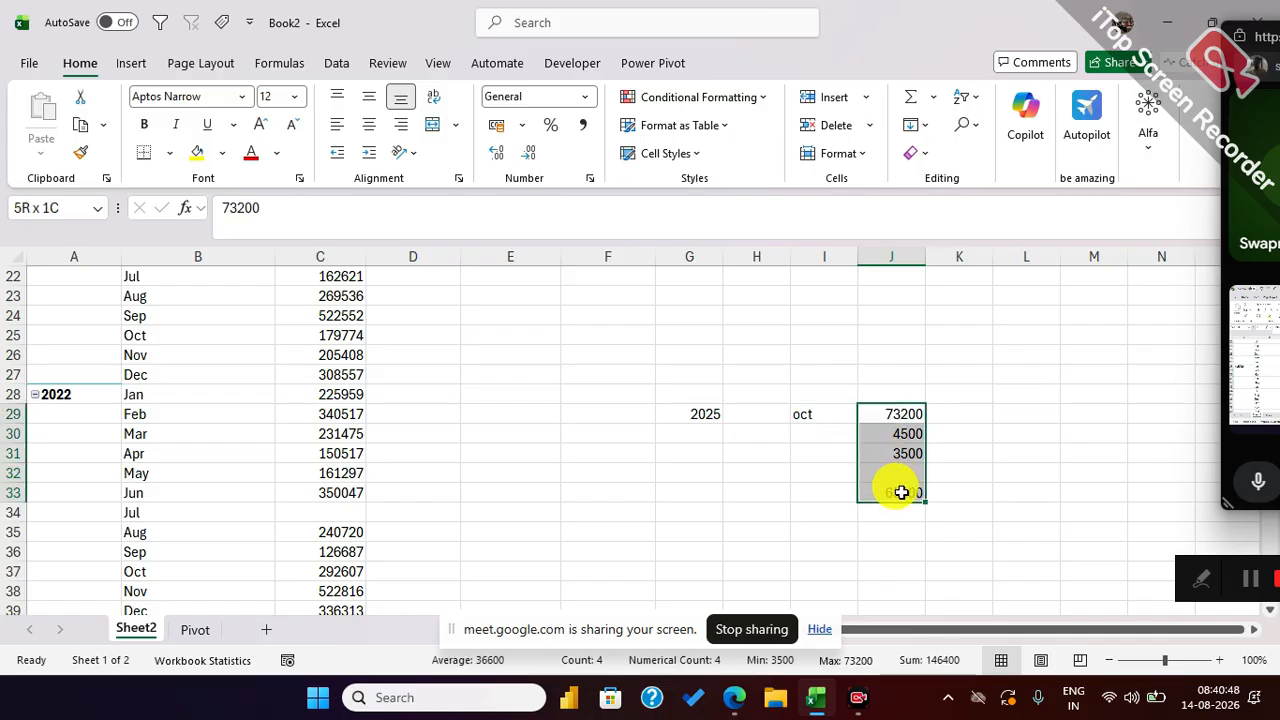
{"action": "left_click_drag", "start_coordinate": [876, 417], "coordinate": [904, 488]}
{"action": "key", "text": "Delete"}
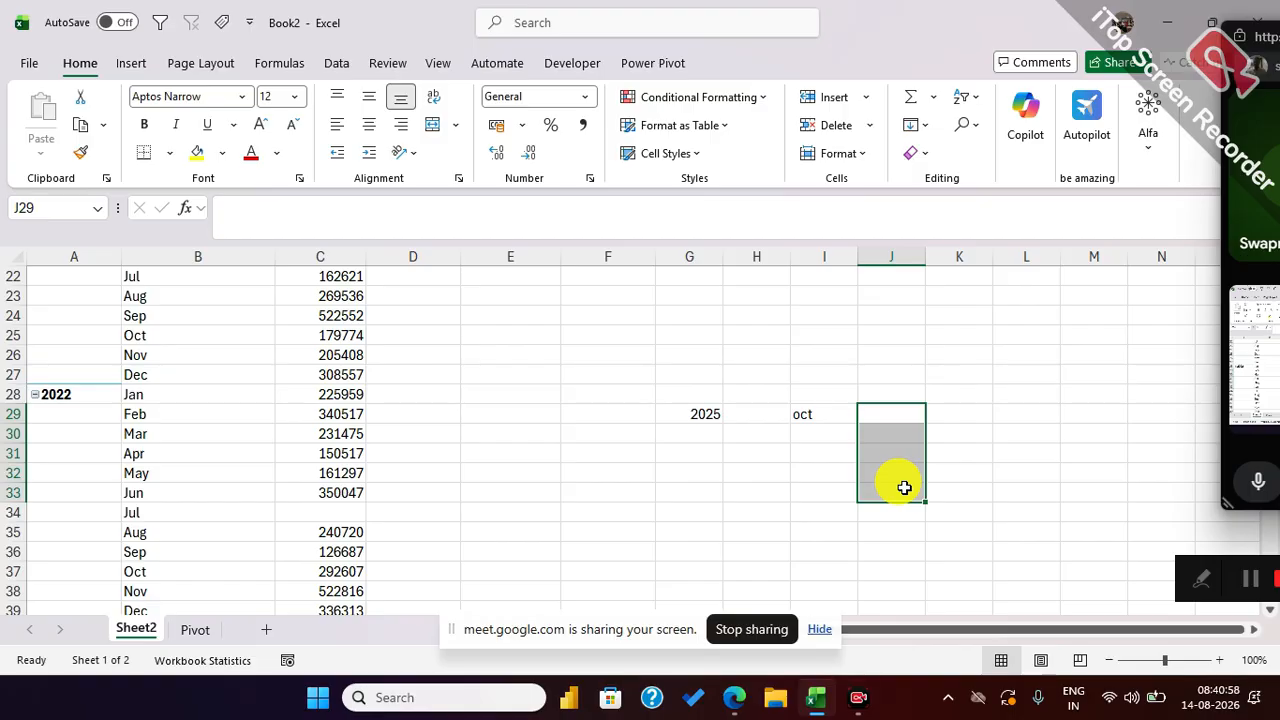
Step: Filter the Joining Date column of the employee data on the Pivot sheet to October 2025 only
{"action": "left_click", "coordinate": [195, 629]}
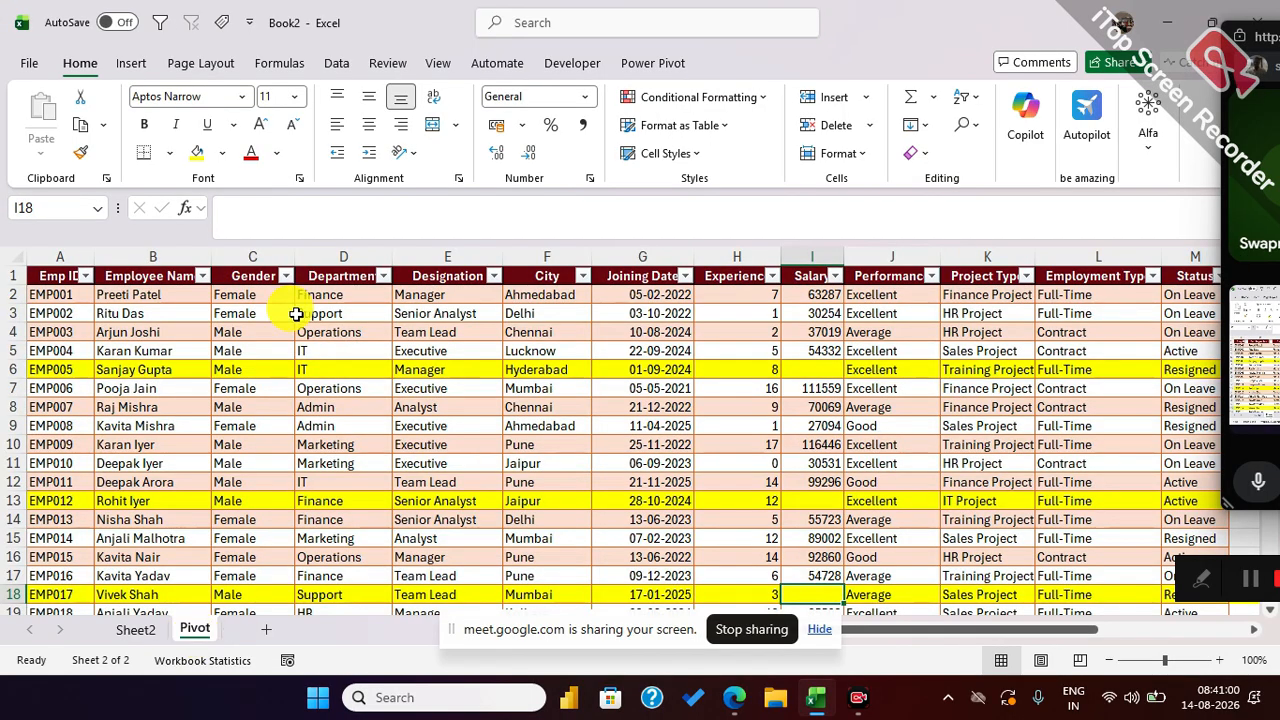
{"action": "left_click", "coordinate": [340, 406]}
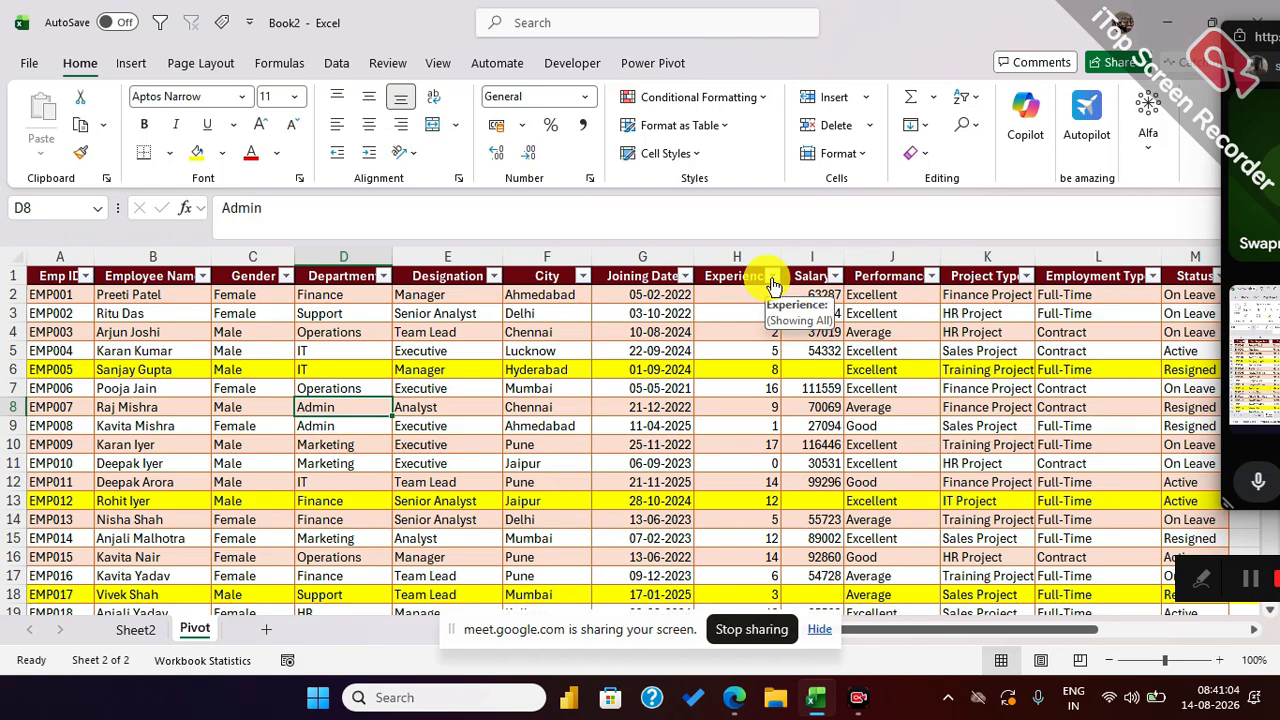
{"action": "left_click", "coordinate": [684, 277]}
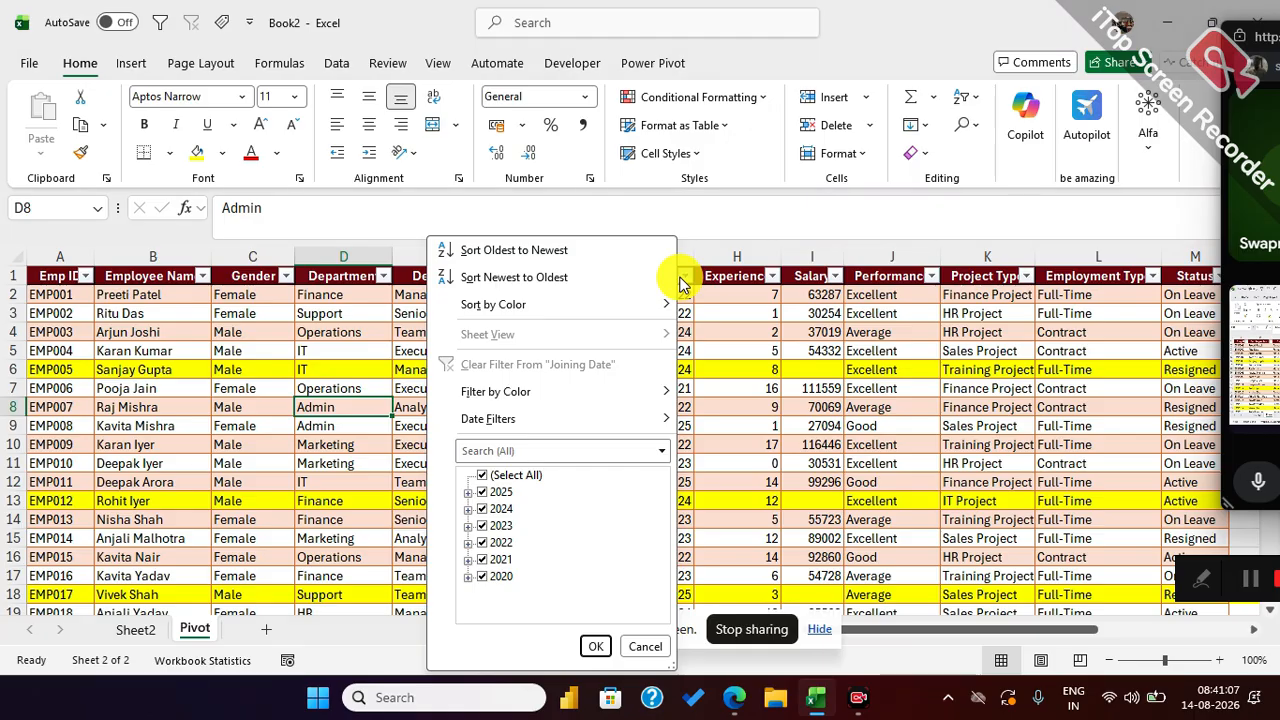
{"action": "left_click", "coordinate": [467, 493]}
{"action": "scroll", "coordinate": [575, 575], "scroll_direction": "down", "scroll_amount": 1}
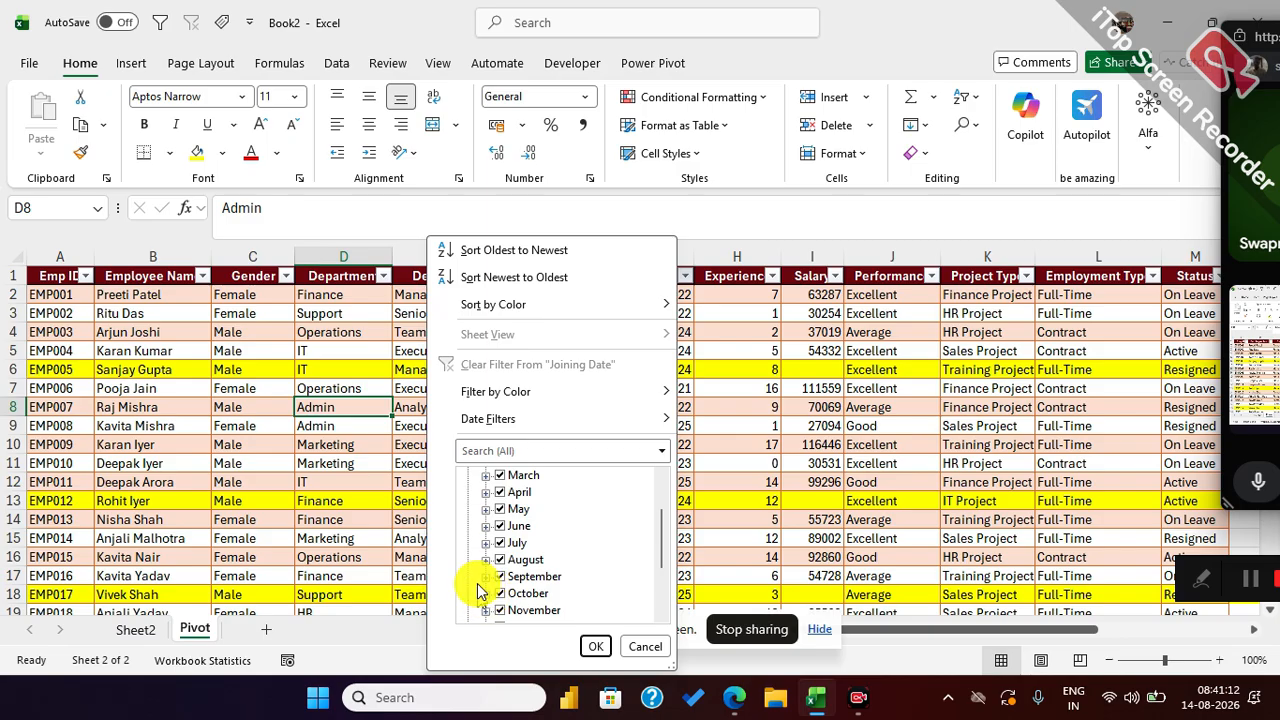
{"action": "scroll", "coordinate": [520, 512], "scroll_direction": "up", "scroll_amount": 2}
{"action": "left_click", "coordinate": [484, 476]}
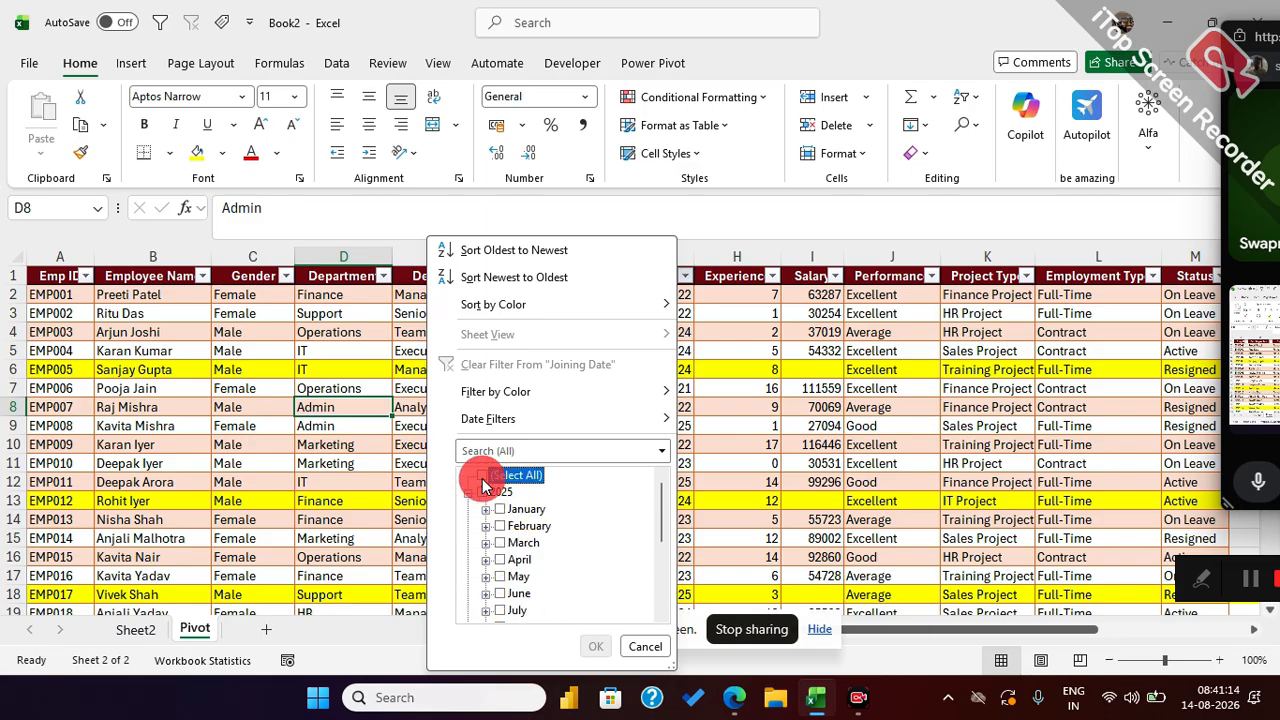
{"action": "scroll", "coordinate": [540, 595], "scroll_direction": "down", "scroll_amount": 1}
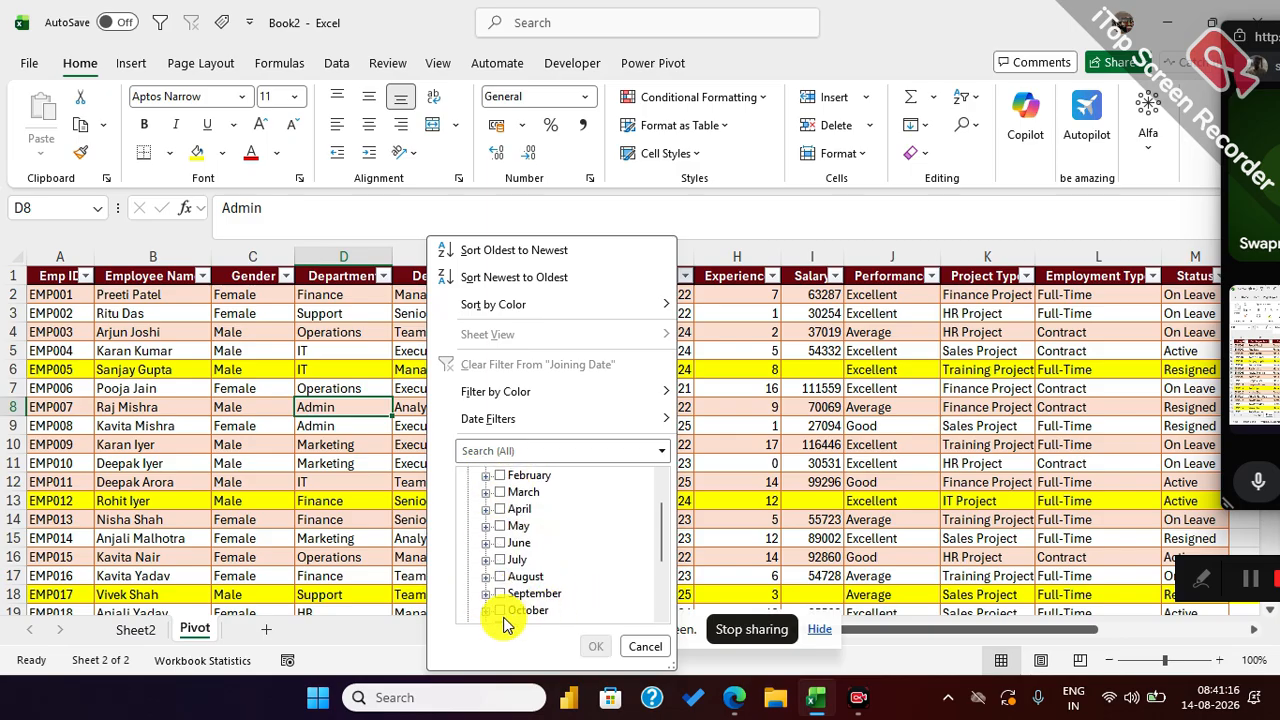
{"action": "left_click", "coordinate": [500, 612]}
{"action": "left_click", "coordinate": [592, 646]}
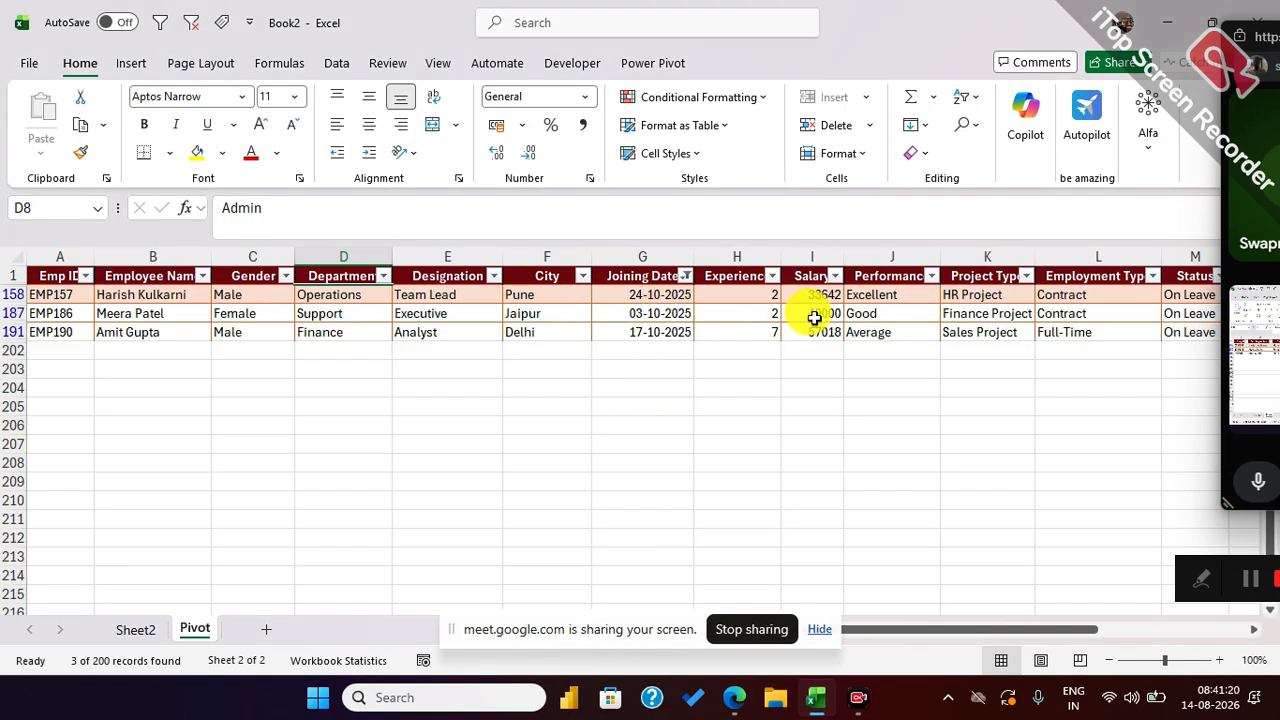
Step: Clear the Salary values of all the filtered October 2025 rows
{"action": "left_click_drag", "start_coordinate": [810, 297], "coordinate": [814, 330]}
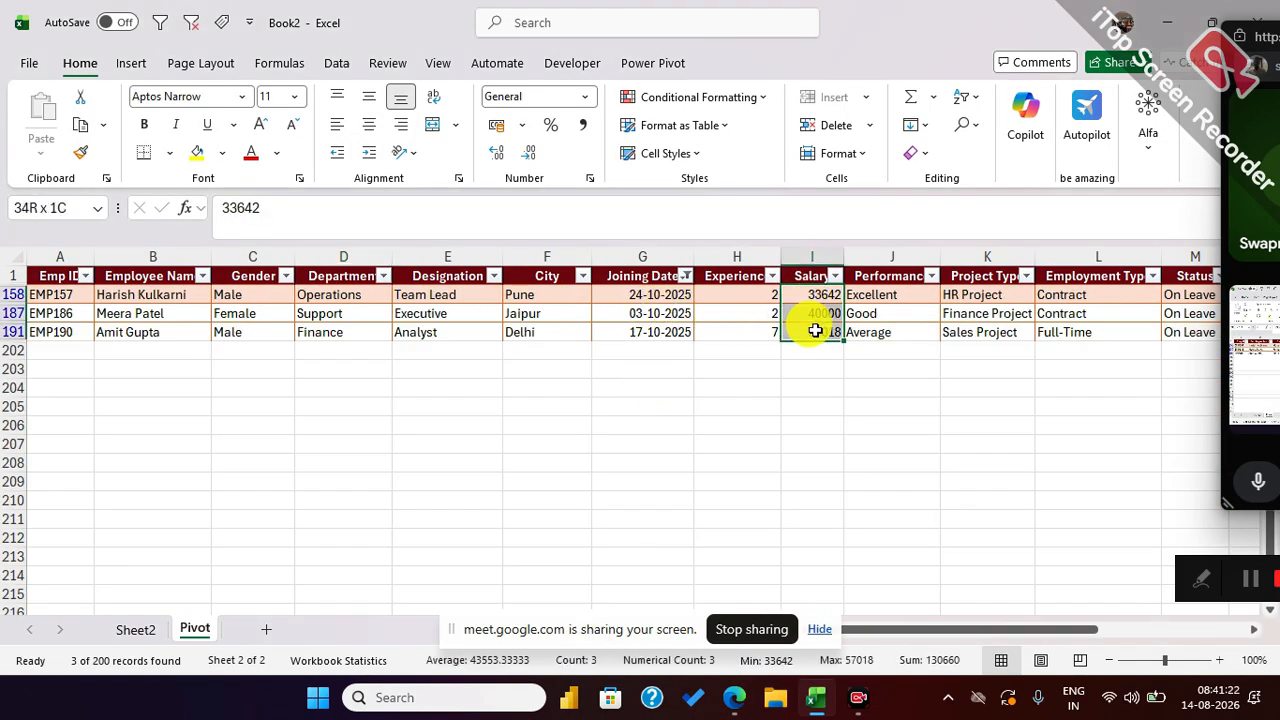
{"action": "key", "text": "Delete"}
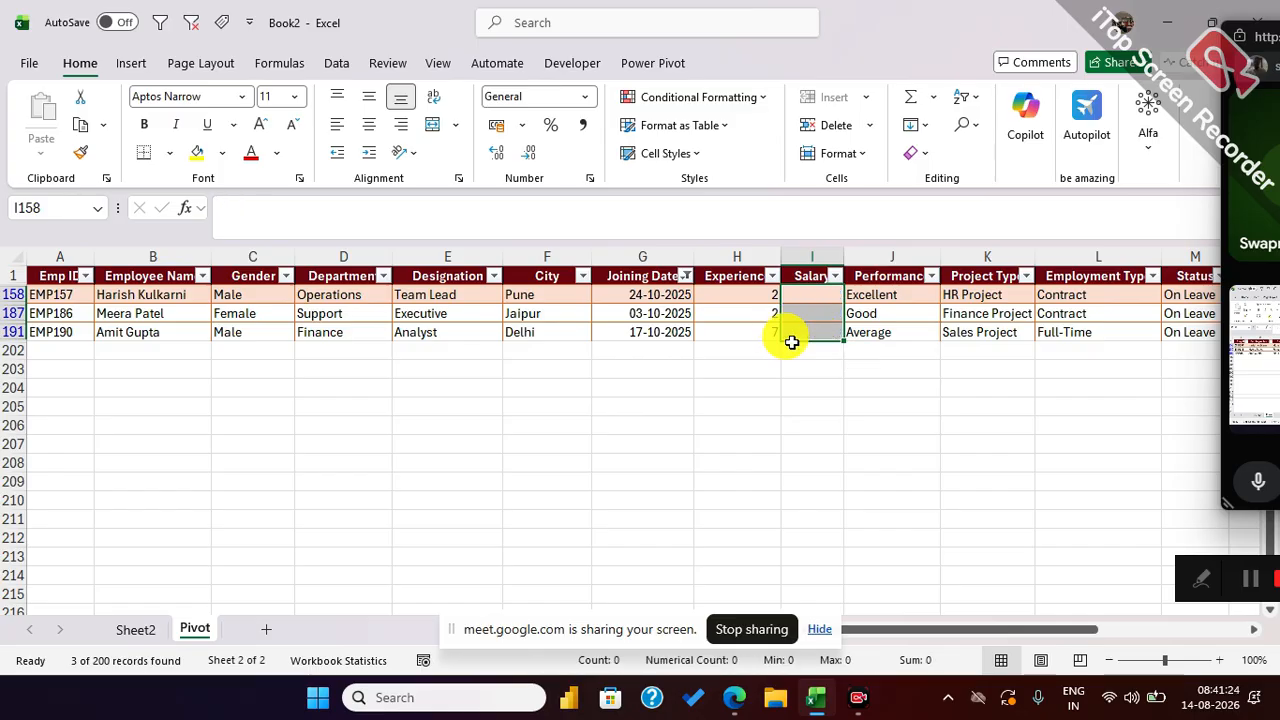
Step: Clear the Joining Date filter from the employee data on the Pivot sheet
{"action": "left_click", "coordinate": [686, 276]}
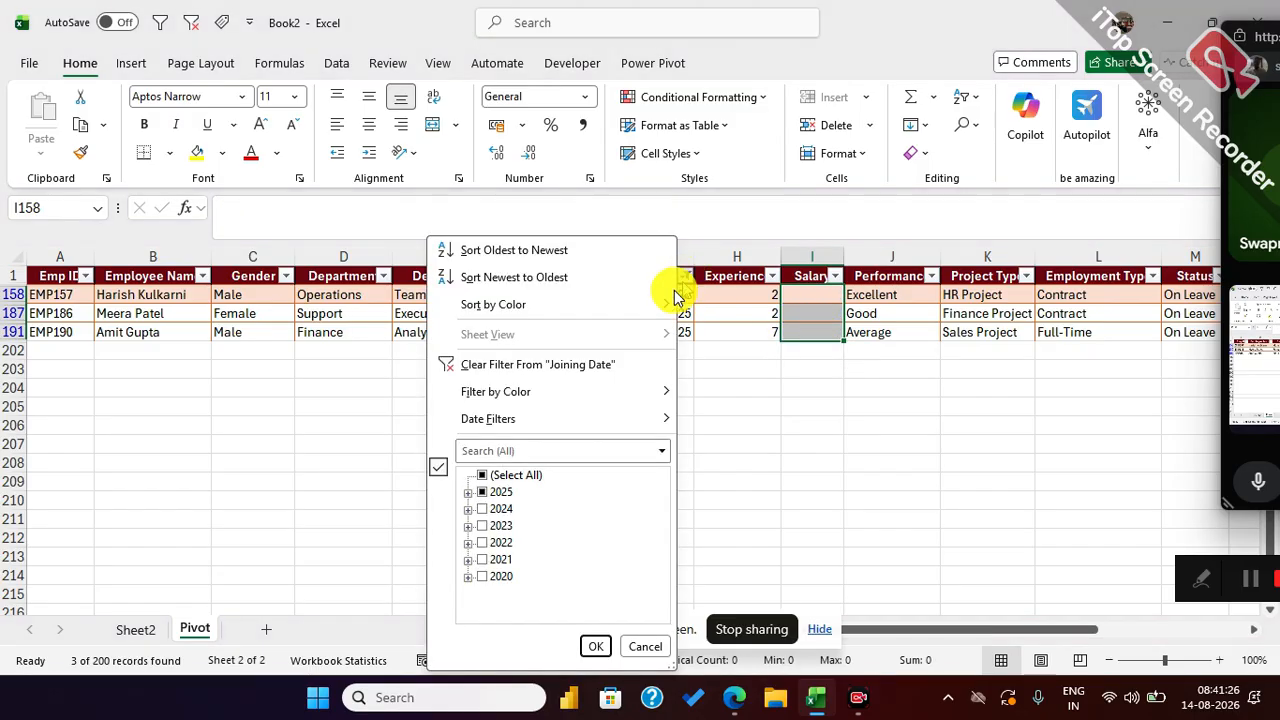
{"action": "left_click", "coordinate": [527, 374]}
{"action": "left_click", "coordinate": [530, 424]}
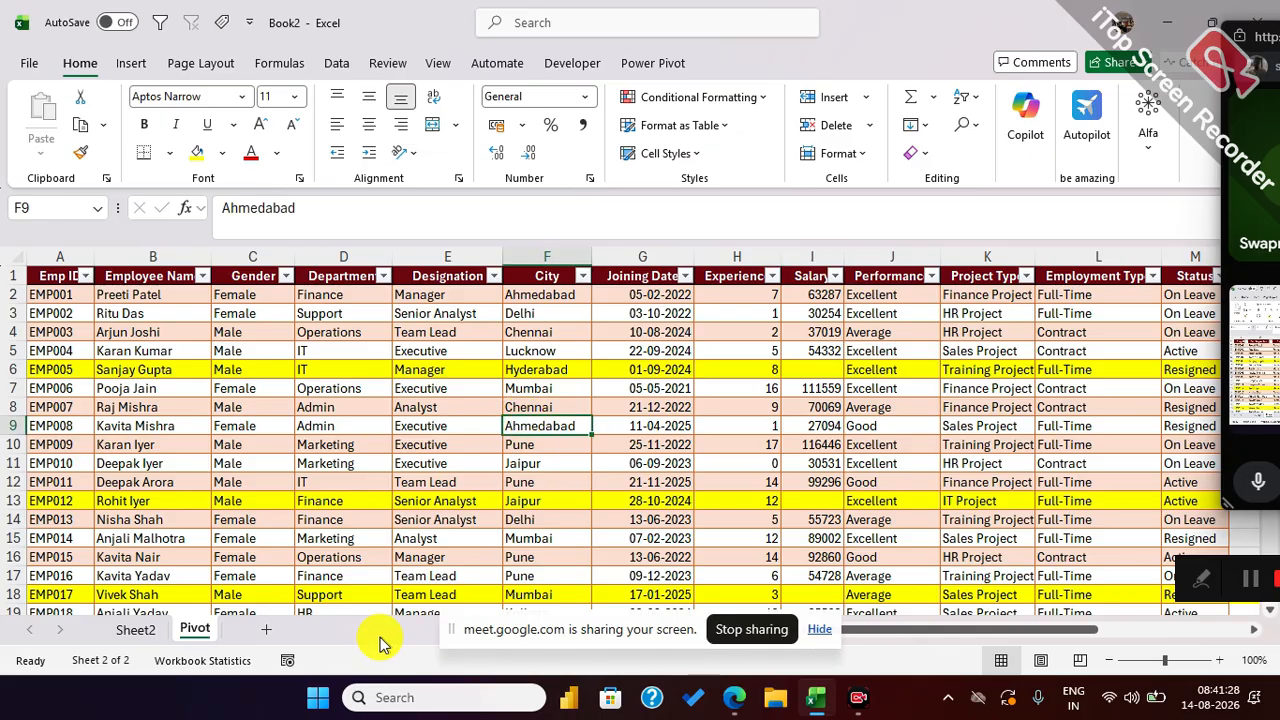
Step: Refresh the PivotTable on Sheet2 and check its salary cell for October 2025
{"action": "left_click", "coordinate": [136, 629]}
{"action": "right_click", "coordinate": [263, 316]}
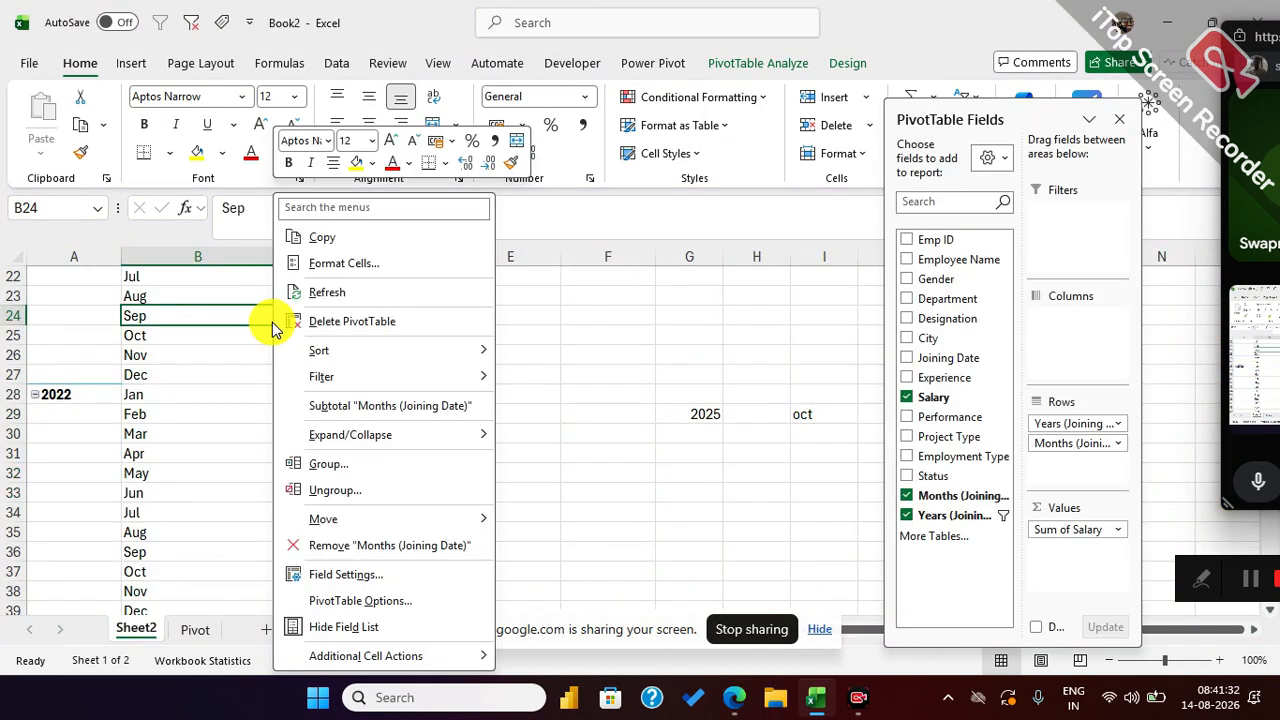
{"action": "left_click", "coordinate": [337, 292]}
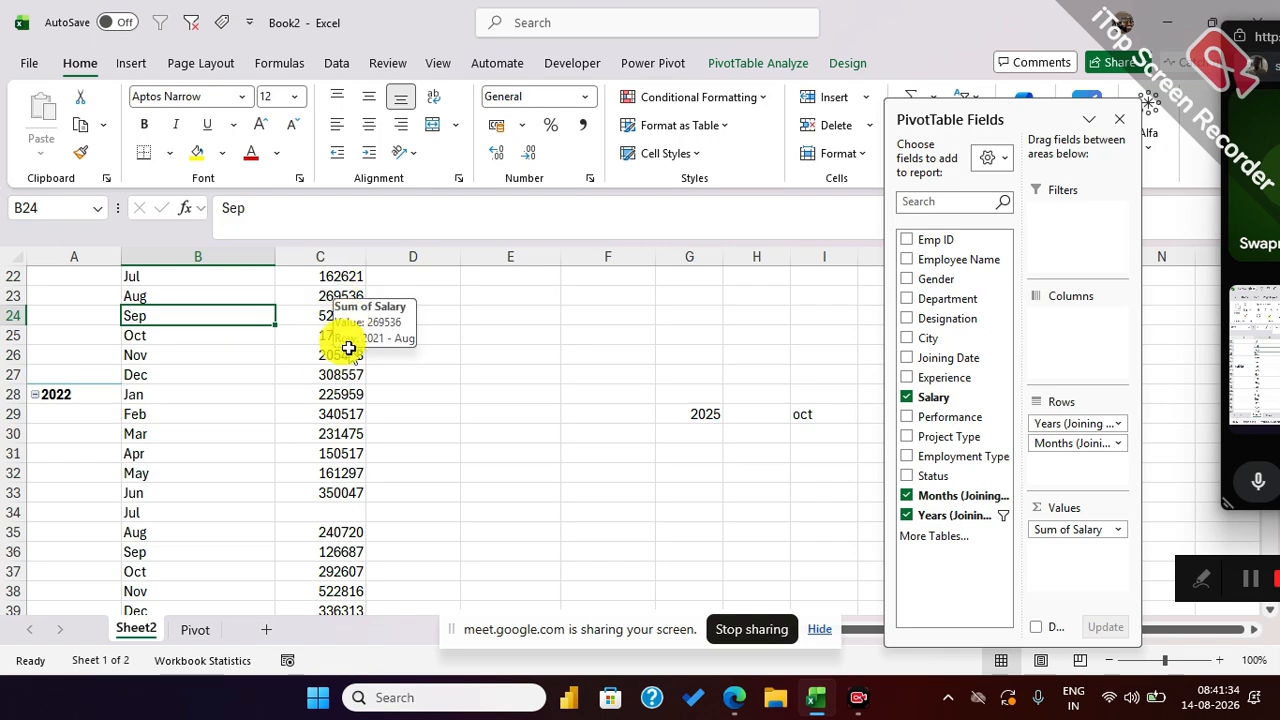
{"action": "scroll", "coordinate": [315, 462], "scroll_direction": "up", "scroll_amount": 7}
{"action": "scroll", "coordinate": [315, 467], "scroll_direction": "down", "scroll_amount": 17}
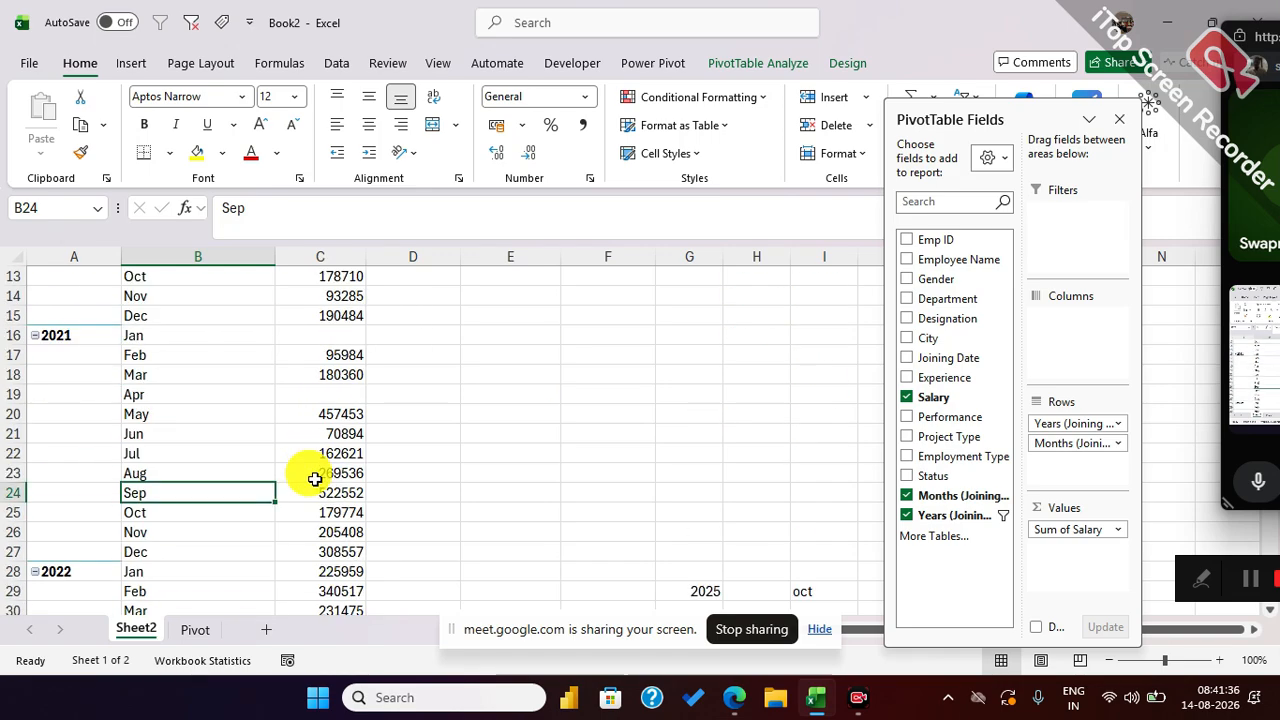
{"action": "scroll", "coordinate": [302, 490], "scroll_direction": "down", "scroll_amount": 3}
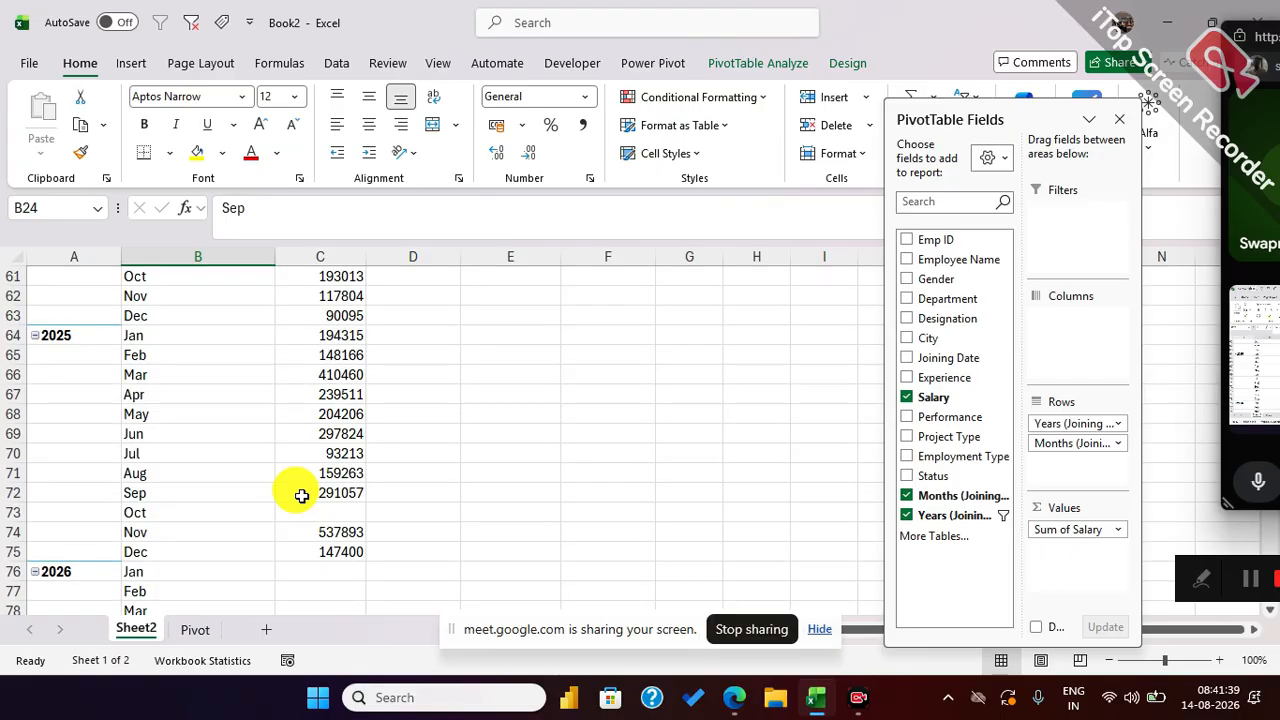
{"action": "left_click", "coordinate": [76, 336]}
{"action": "left_click", "coordinate": [124, 512]}
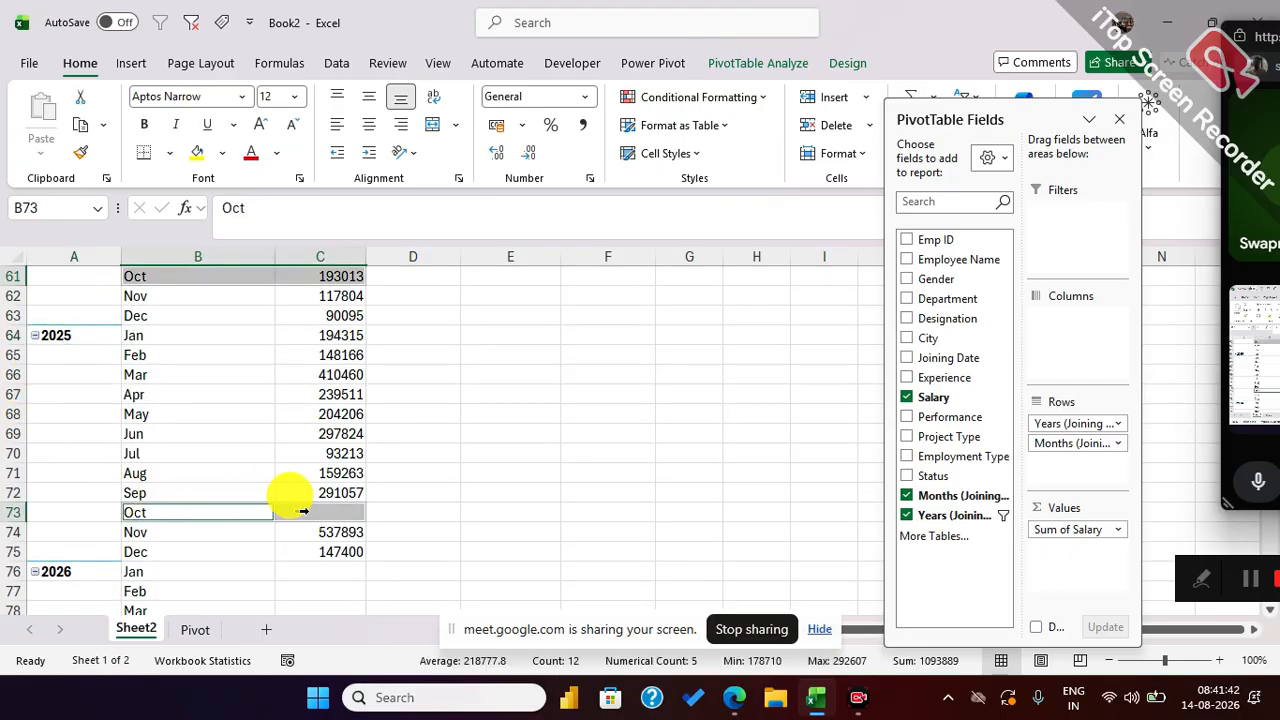
{"action": "left_click", "coordinate": [330, 512]}
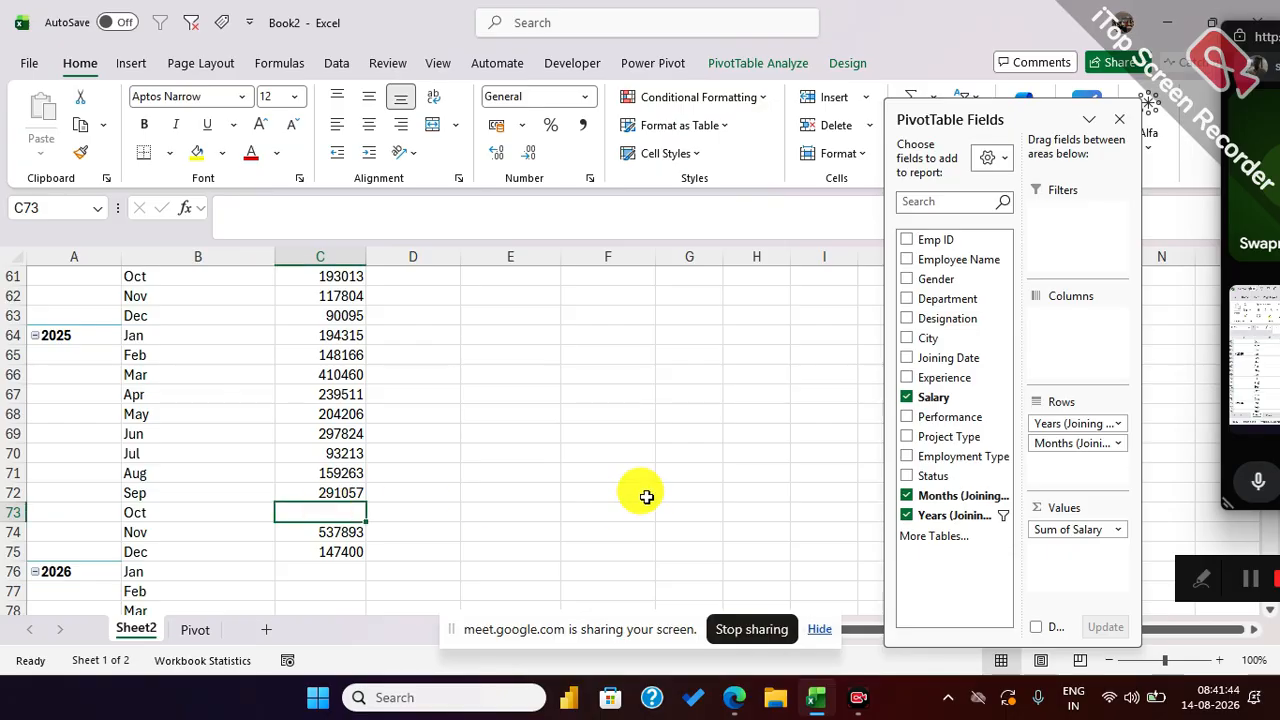
{"action": "right_click", "coordinate": [310, 410]}
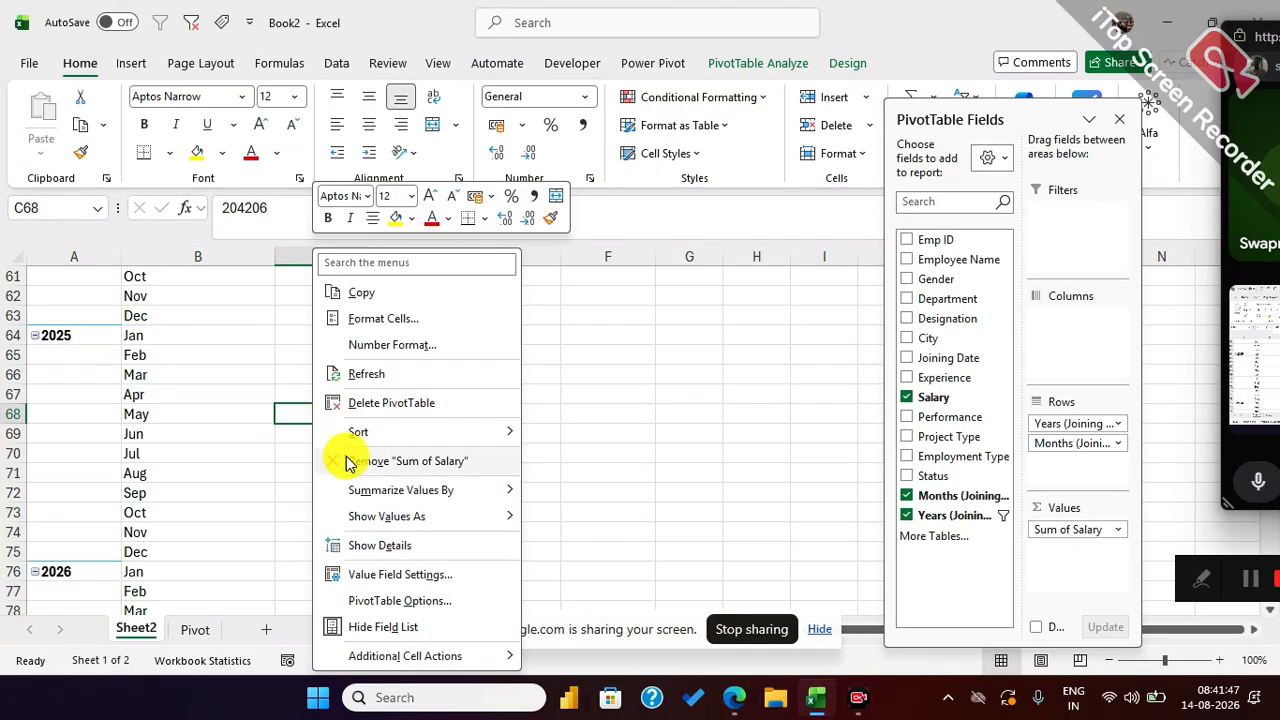
{"action": "left_click", "coordinate": [380, 574]}
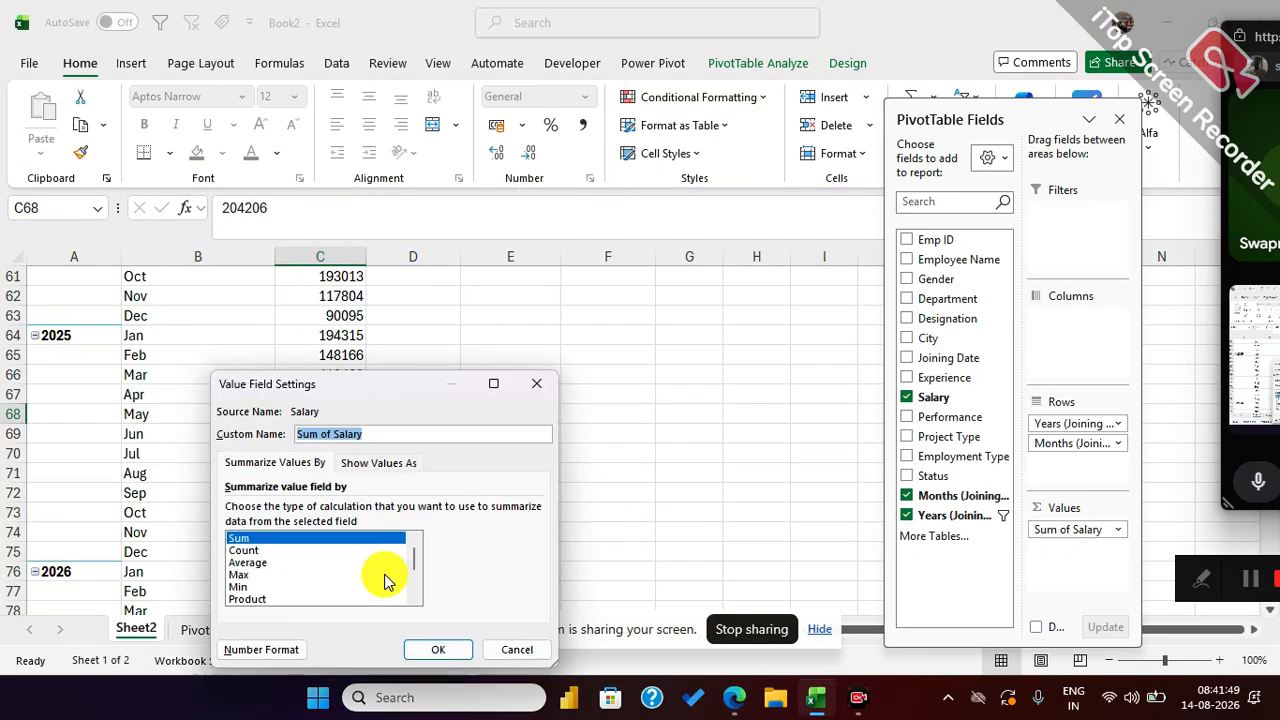
{"action": "left_click", "coordinate": [362, 463]}
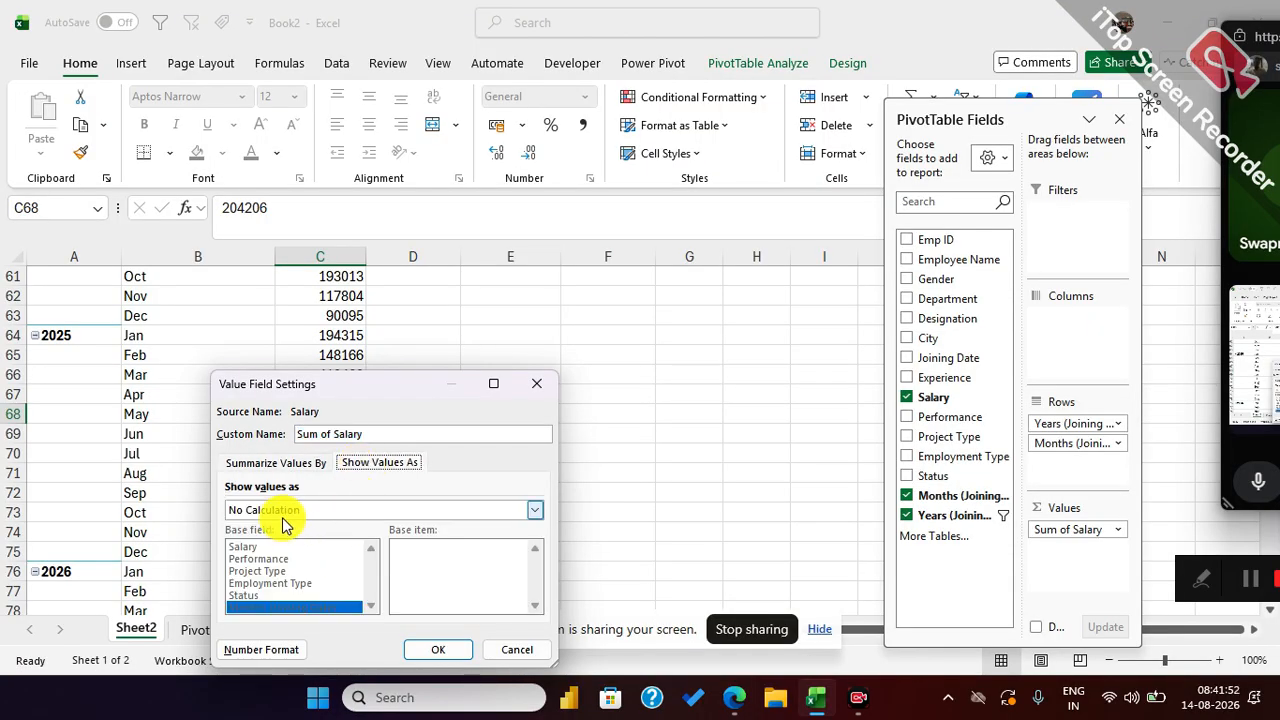
{"action": "left_click", "coordinate": [515, 651]}
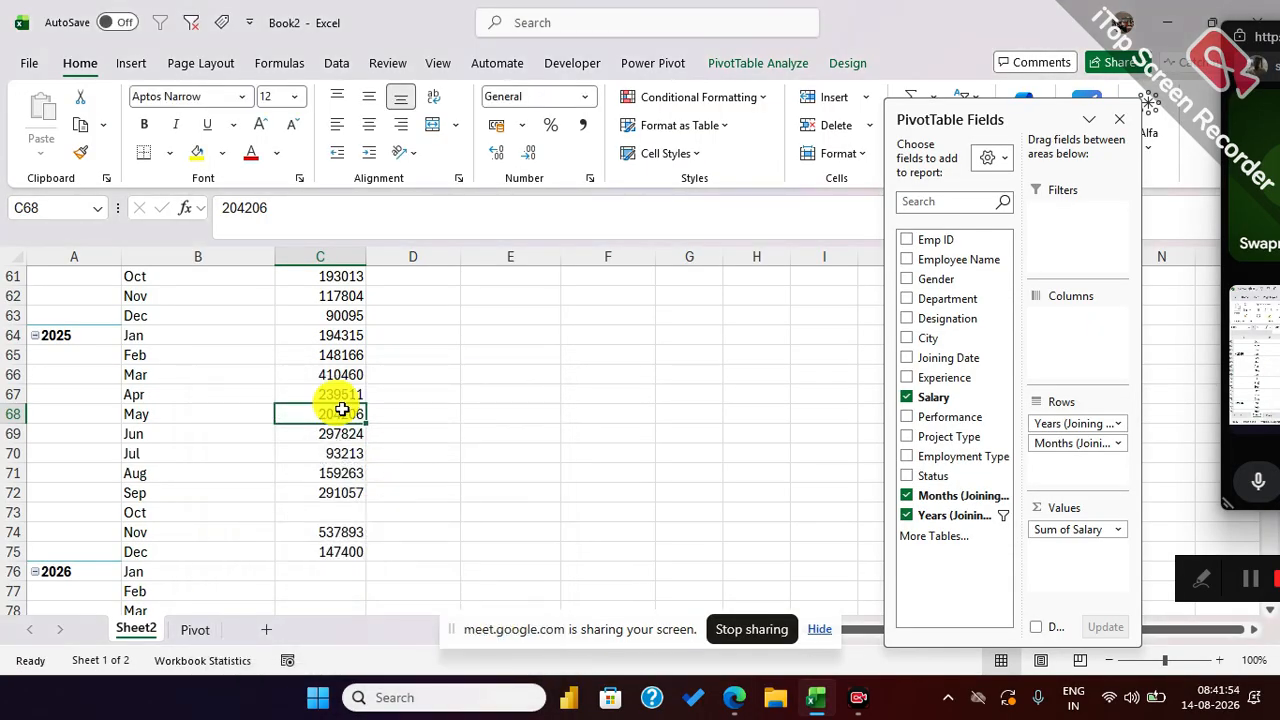
Step: Open the layout and print settings of the PivotTable's Months (Joining Date) field
{"action": "right_click", "coordinate": [137, 414]}
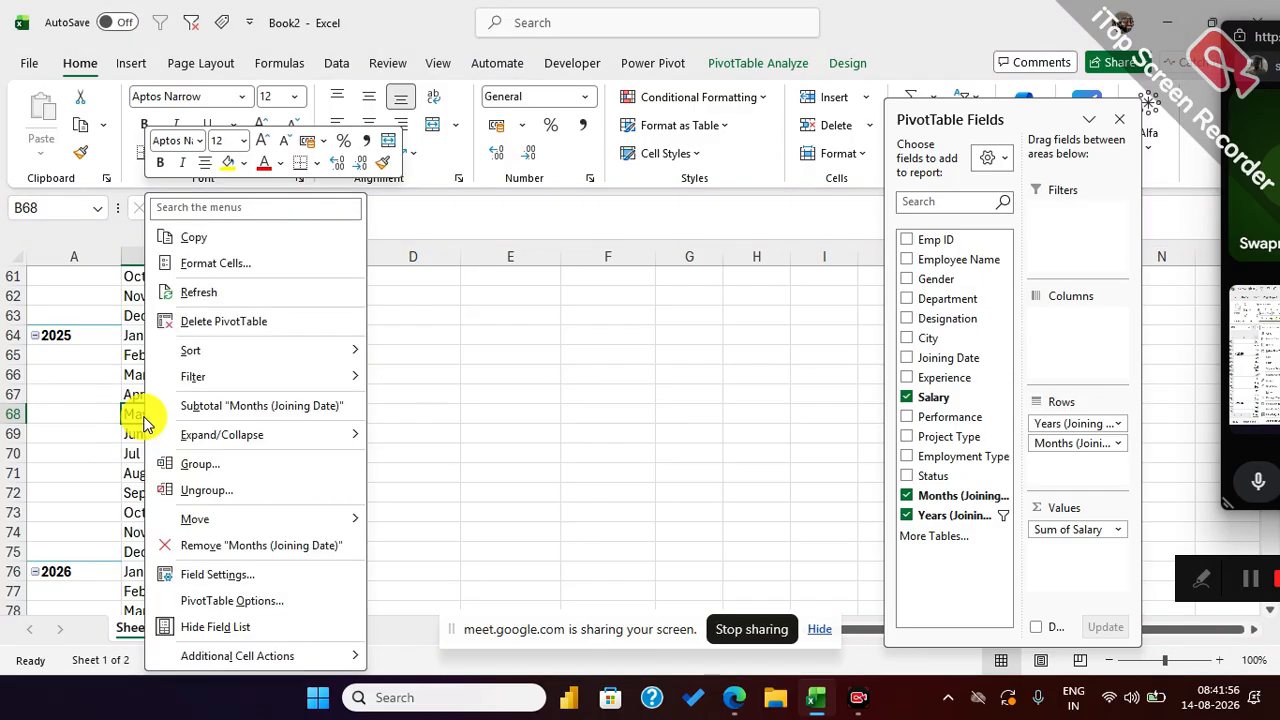
{"action": "left_click", "coordinate": [218, 576]}
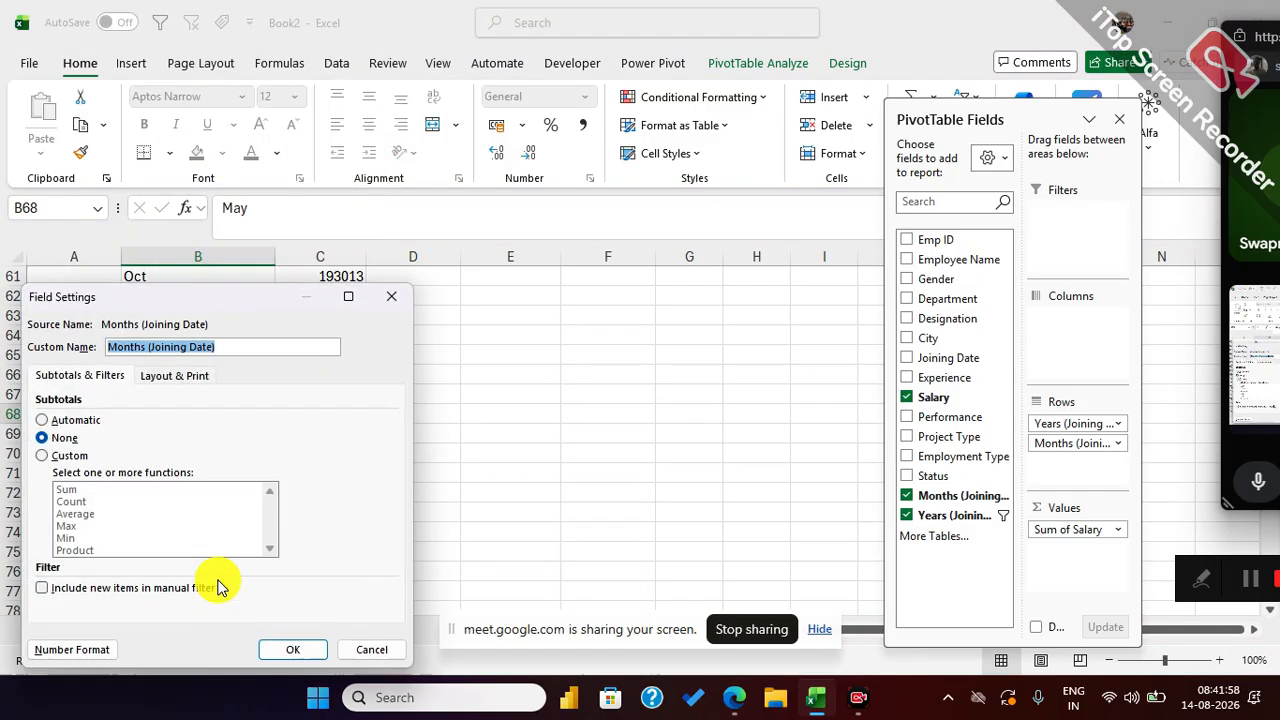
{"action": "left_click", "coordinate": [175, 380]}
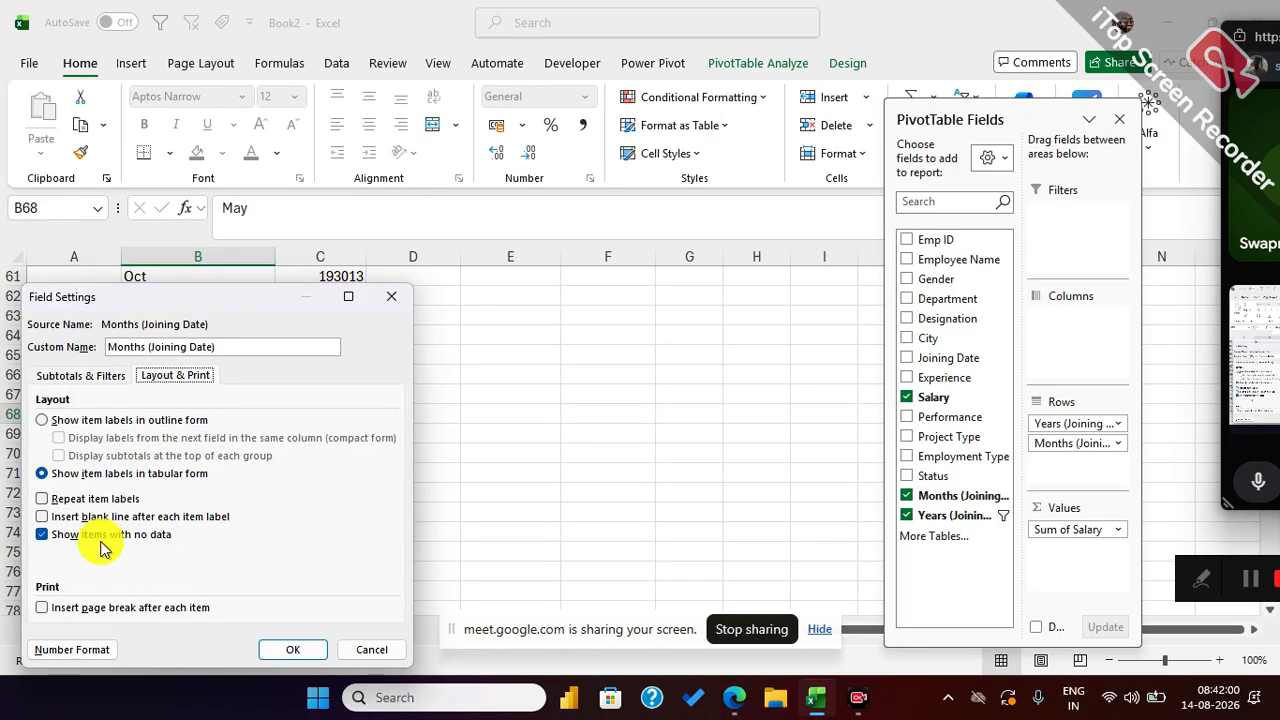
Step: Turn off showing items with no data for the Months (Joining Date) field and check the 2025 months
{"action": "left_click_drag", "start_coordinate": [240, 304], "coordinate": [651, 171]}
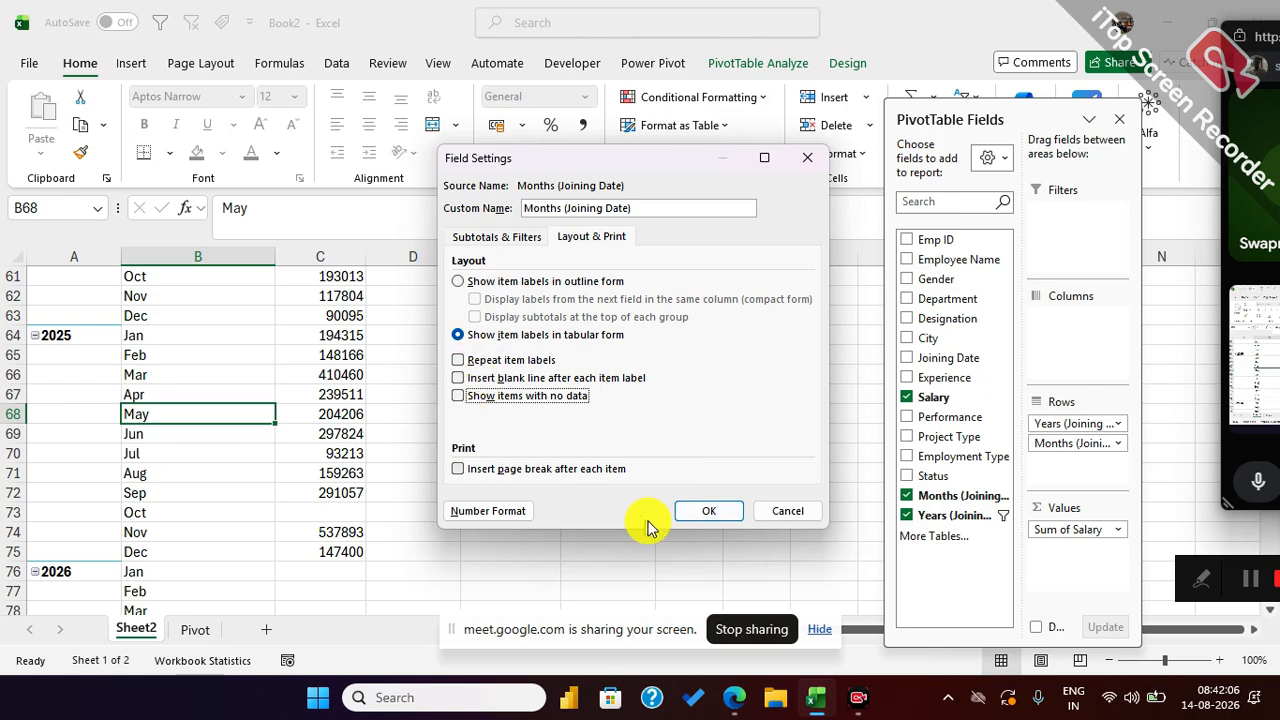
{"action": "left_click", "coordinate": [697, 514]}
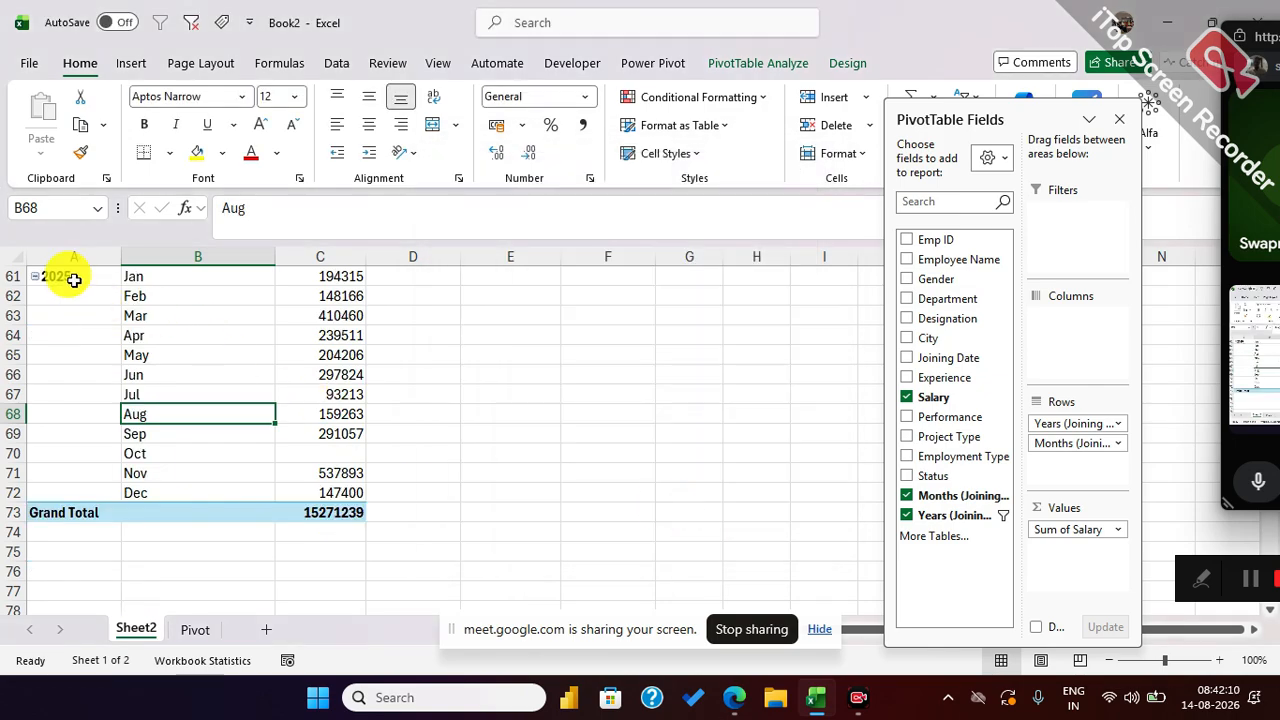
{"action": "left_click_drag", "start_coordinate": [74, 280], "coordinate": [329, 486]}
{"action": "left_click", "coordinate": [343, 455]}
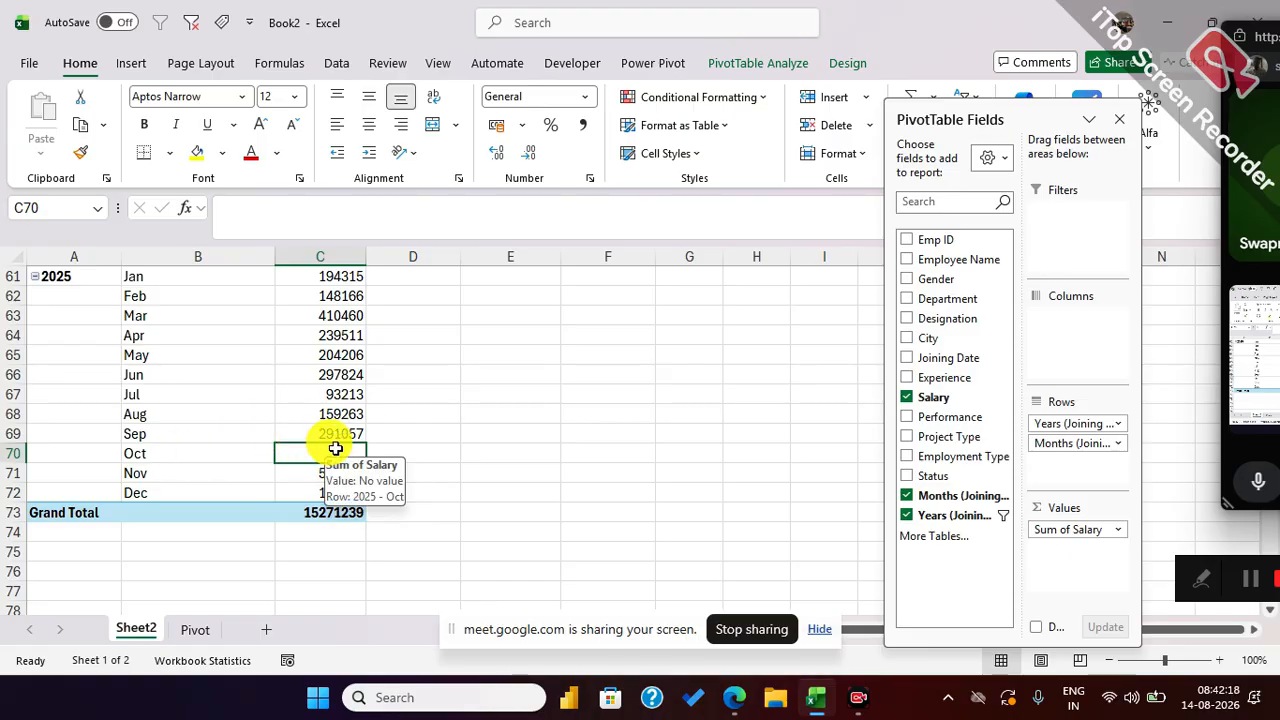
Step: Turn on showing items with no data for the Months (Joining Date) field
{"action": "right_click", "coordinate": [182, 460]}
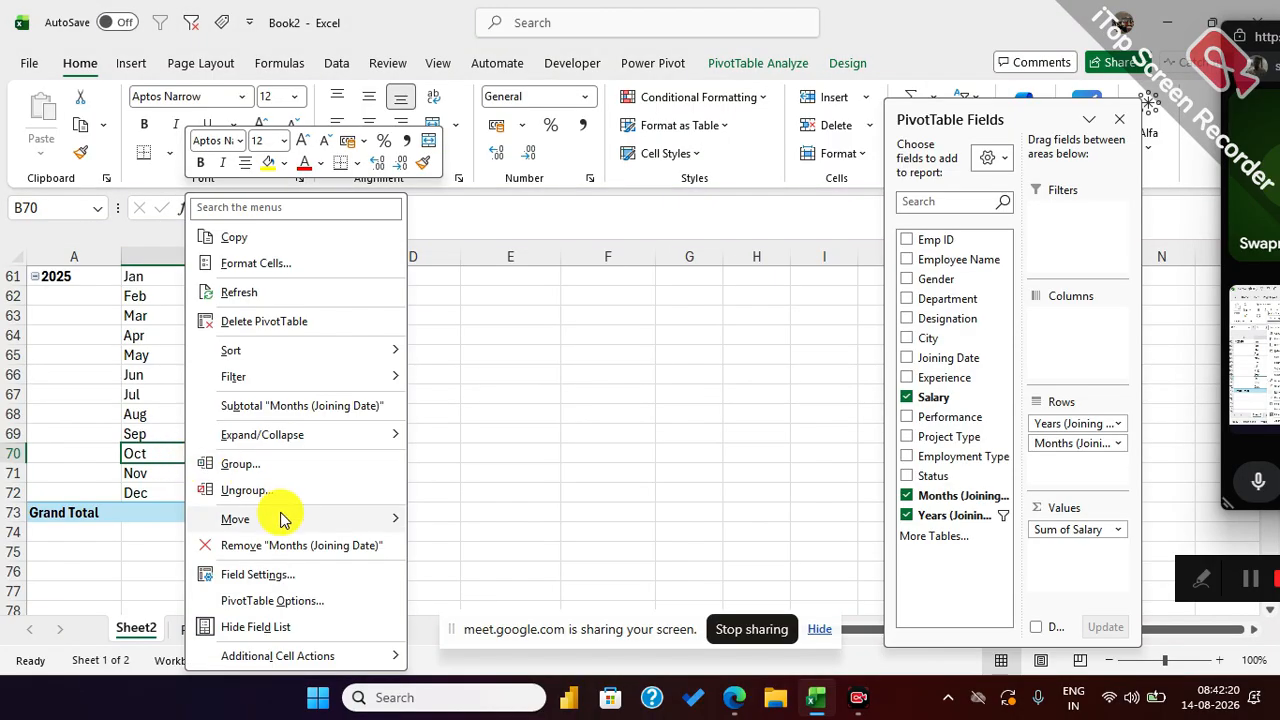
{"action": "left_click", "coordinate": [258, 574]}
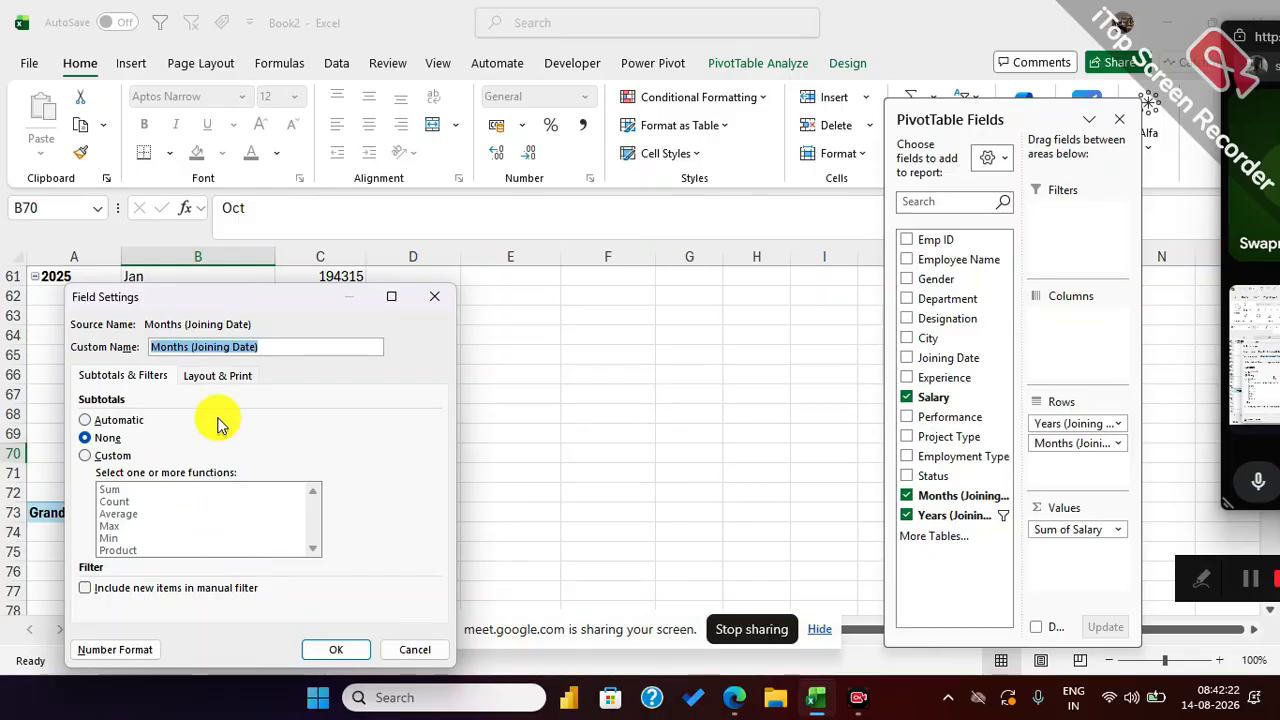
{"action": "left_click", "coordinate": [216, 378]}
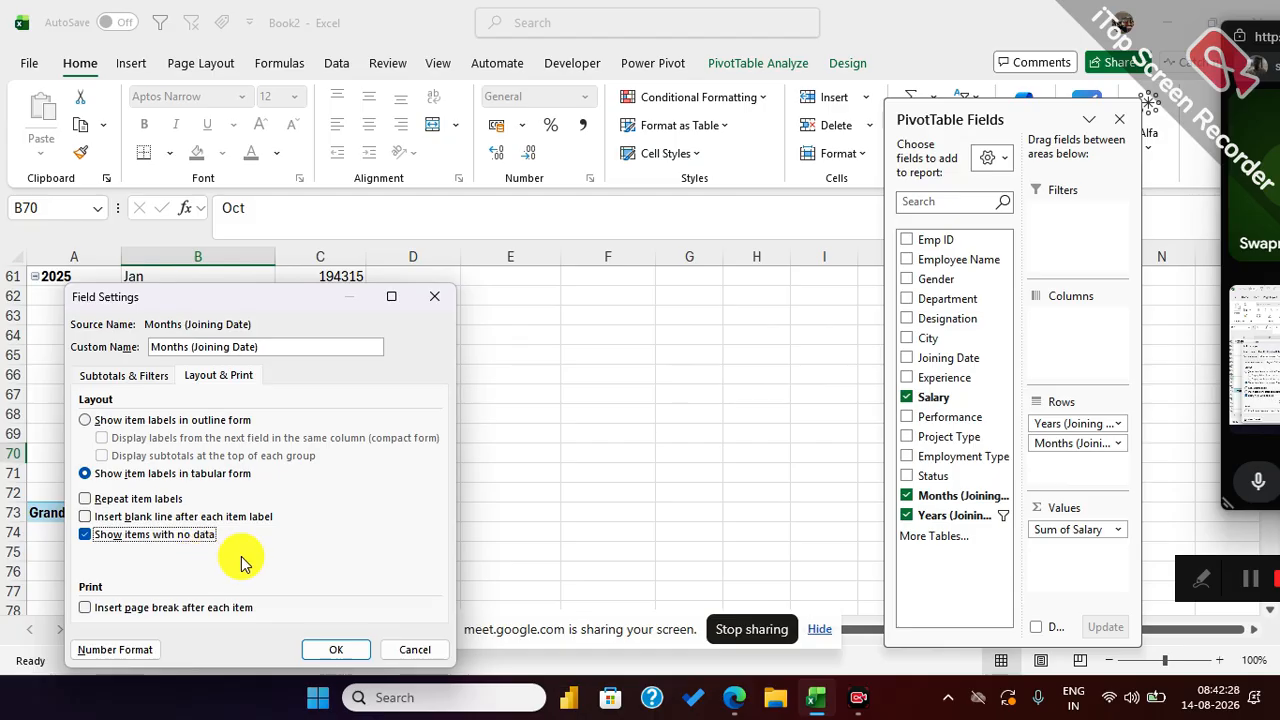
{"action": "left_click", "coordinate": [336, 650]}
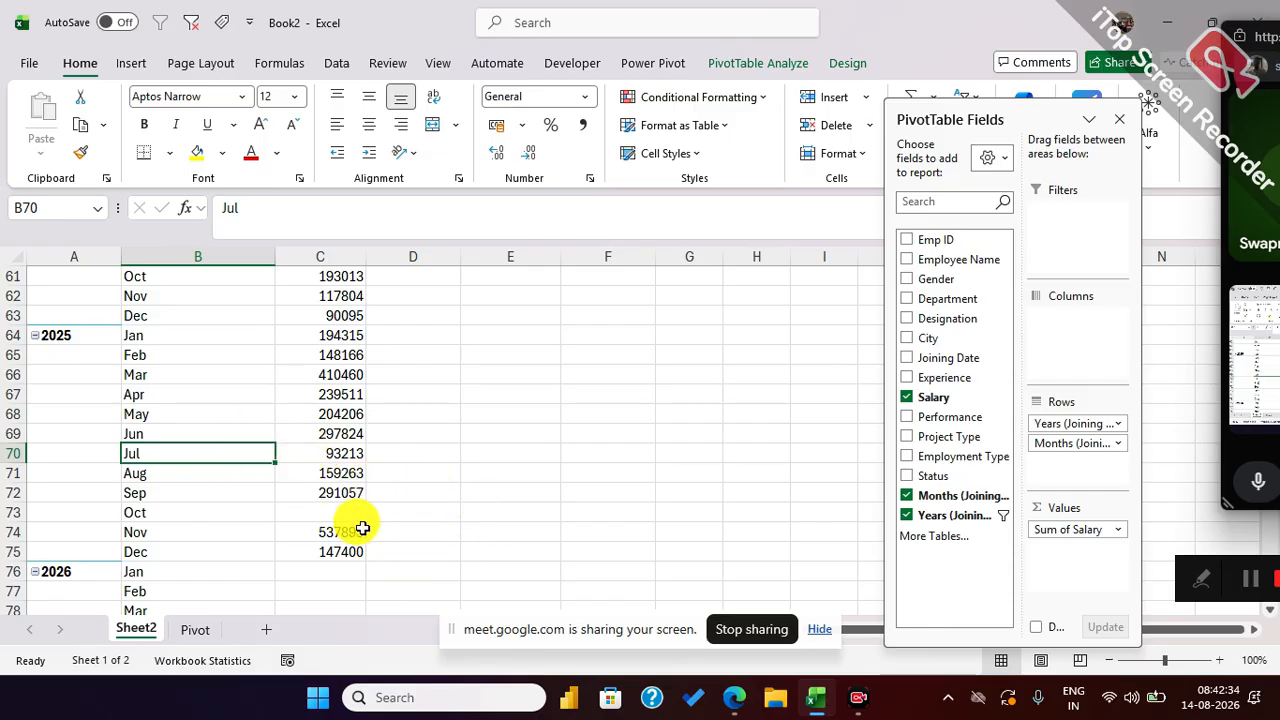
Step: Examine the months with a blank salary sum across the pivot table's years, from 2025 back to 2021
{"action": "left_click", "coordinate": [333, 514]}
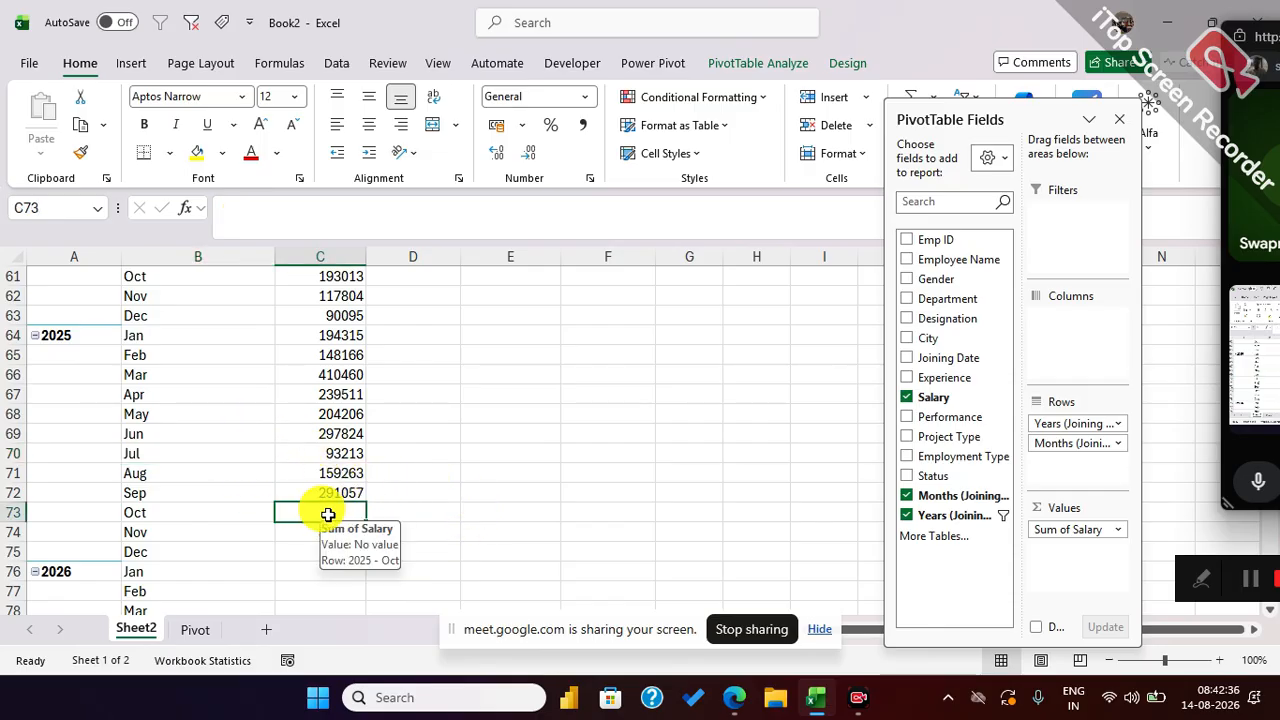
{"action": "scroll", "coordinate": [346, 500], "scroll_direction": "down", "scroll_amount": 1}
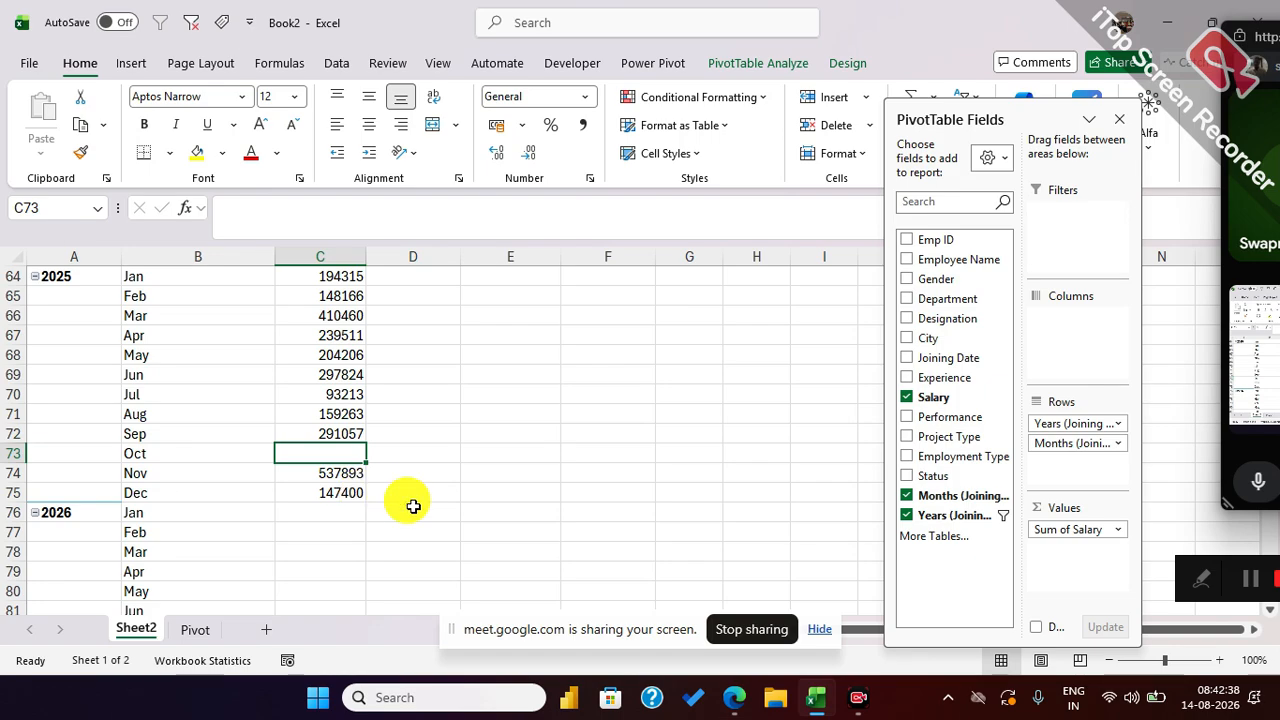
{"action": "scroll", "coordinate": [410, 503], "scroll_direction": "up", "scroll_amount": 6}
{"action": "scroll", "coordinate": [414, 504], "scroll_direction": "up", "scroll_amount": 5}
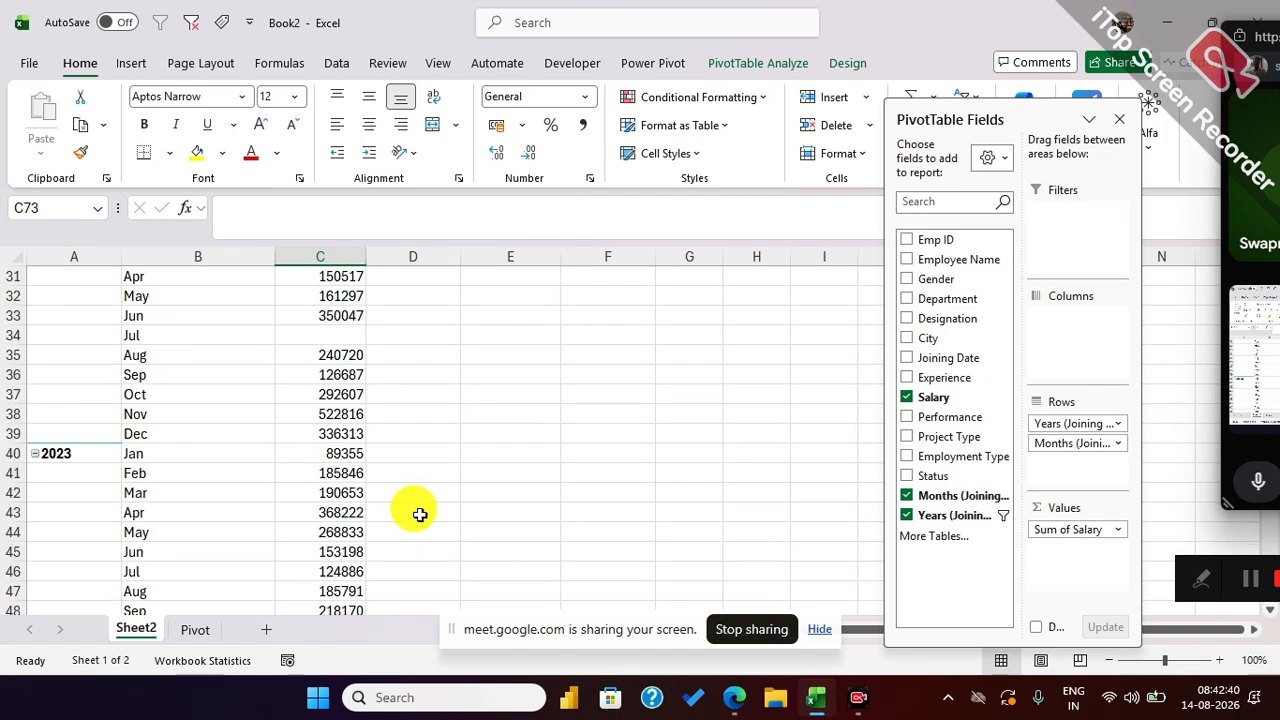
{"action": "left_click", "coordinate": [130, 335]}
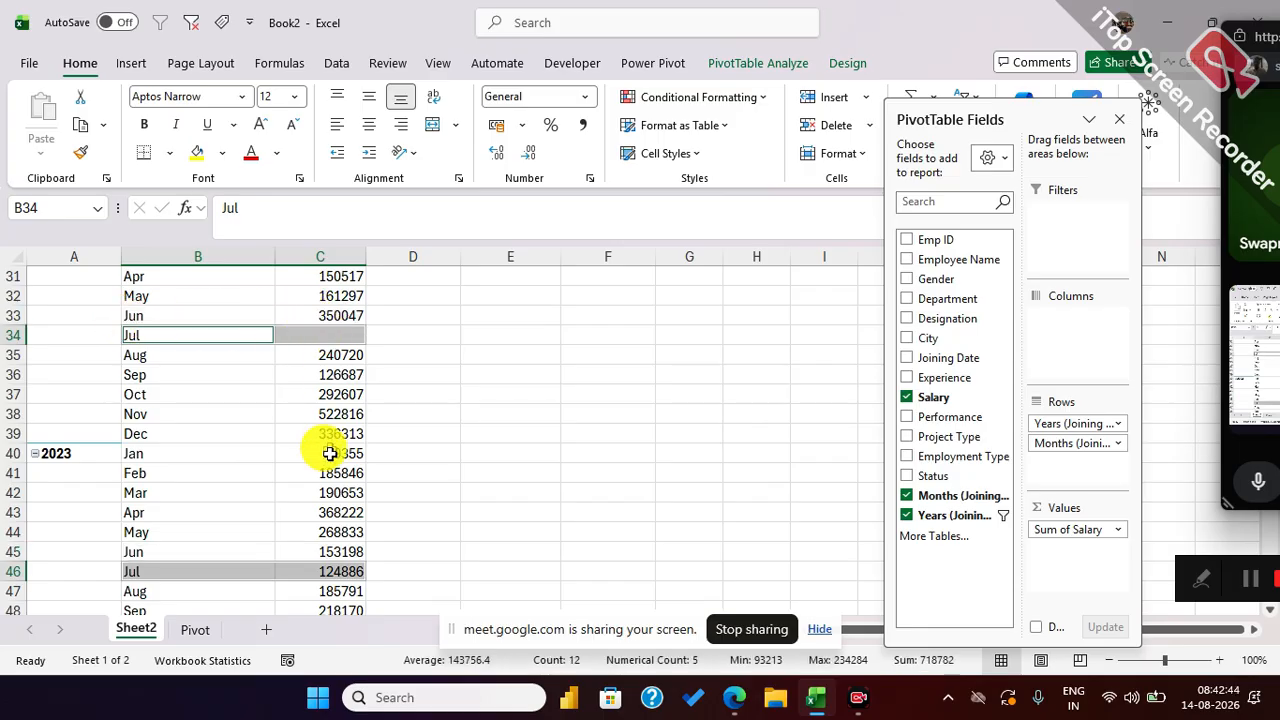
{"action": "scroll", "coordinate": [326, 467], "scroll_direction": "up", "scroll_amount": 1}
{"action": "scroll", "coordinate": [326, 467], "scroll_direction": "up", "scroll_amount": 4}
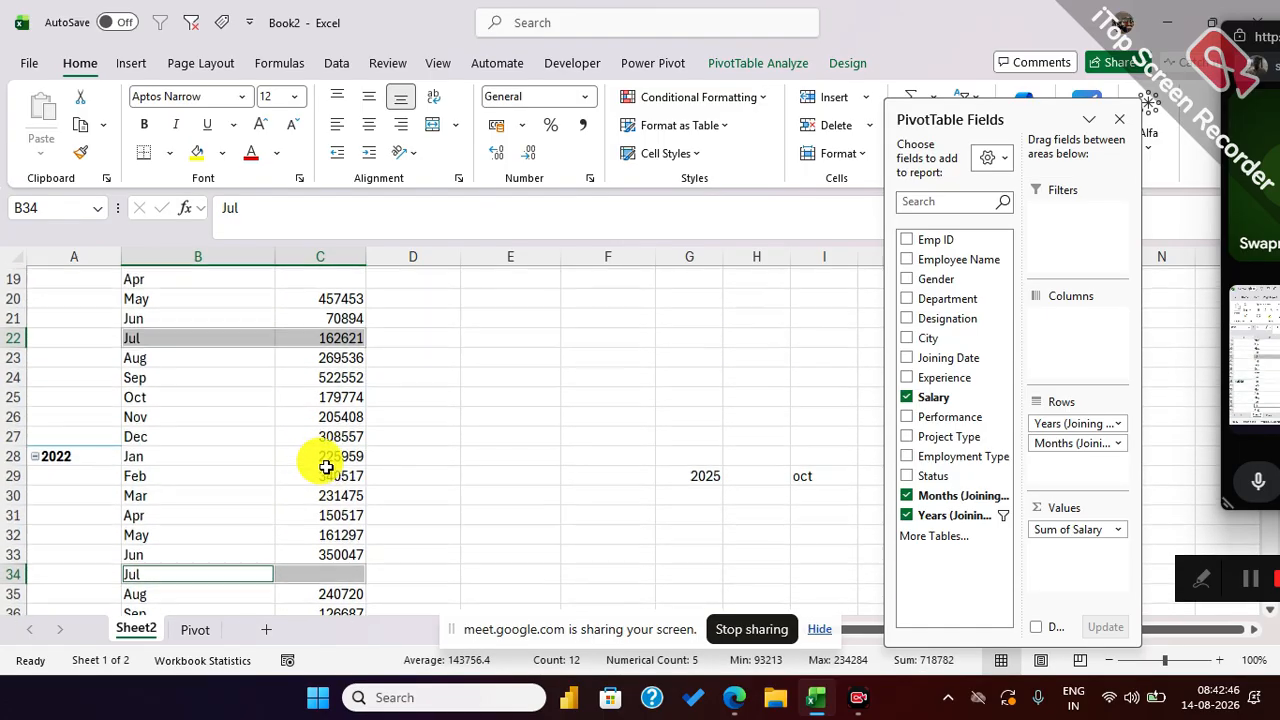
{"action": "scroll", "coordinate": [326, 461], "scroll_direction": "up", "scroll_amount": 1}
{"action": "left_click", "coordinate": [337, 393]}
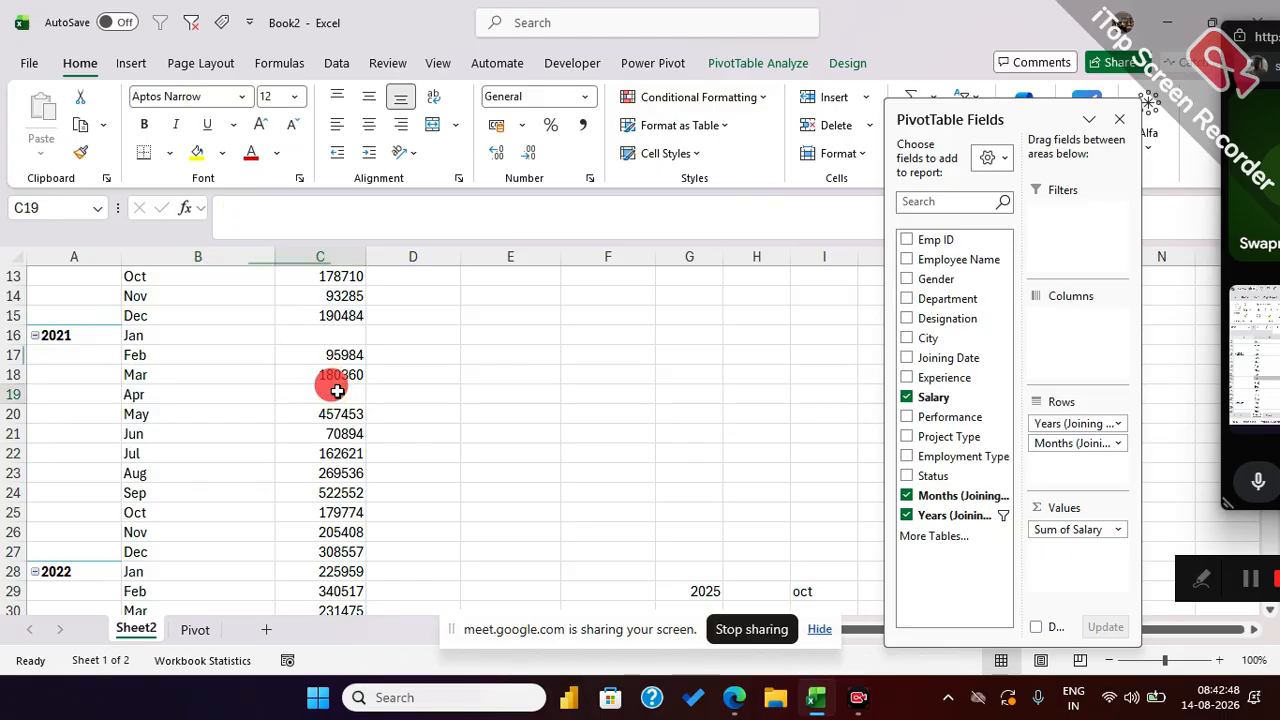
{"action": "left_click", "coordinate": [155, 394]}
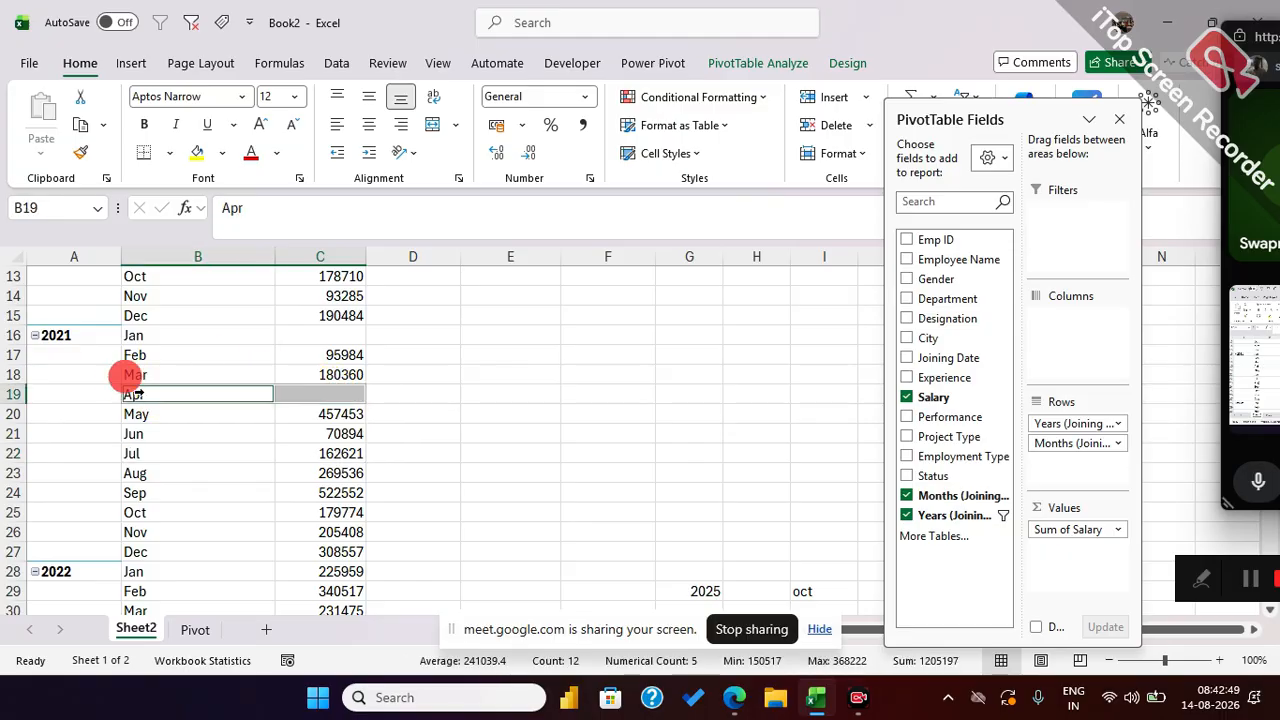
{"action": "left_click", "coordinate": [340, 335]}
{"action": "scroll", "coordinate": [357, 457], "scroll_direction": "up", "scroll_amount": 4}
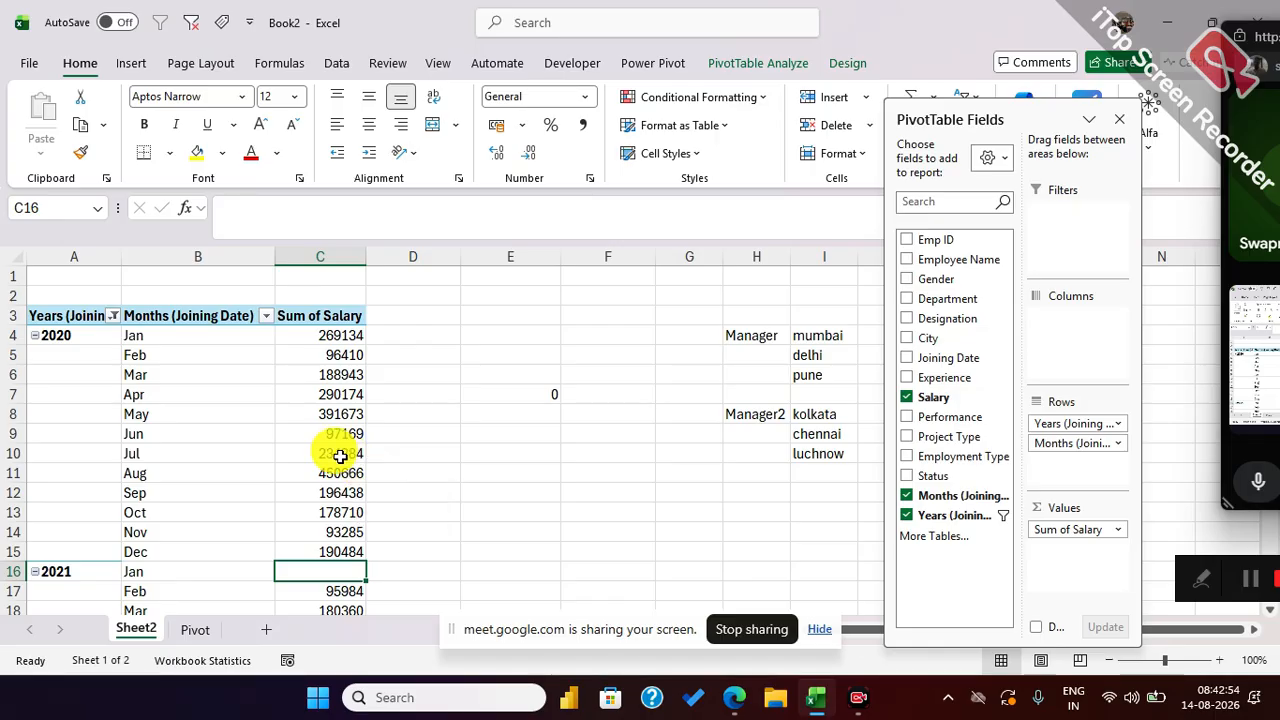
Step: Set the PivotTable options to show ** for empty cells
{"action": "left_click", "coordinate": [325, 394]}
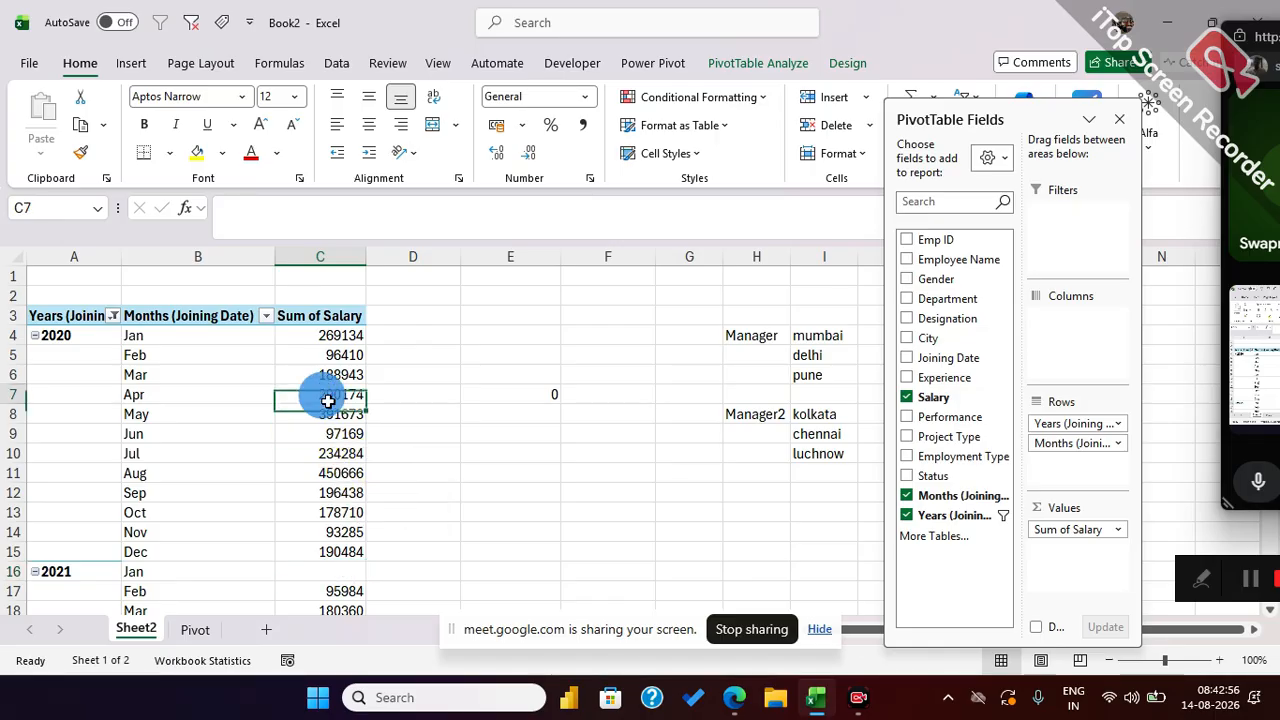
{"action": "right_click", "coordinate": [328, 396]}
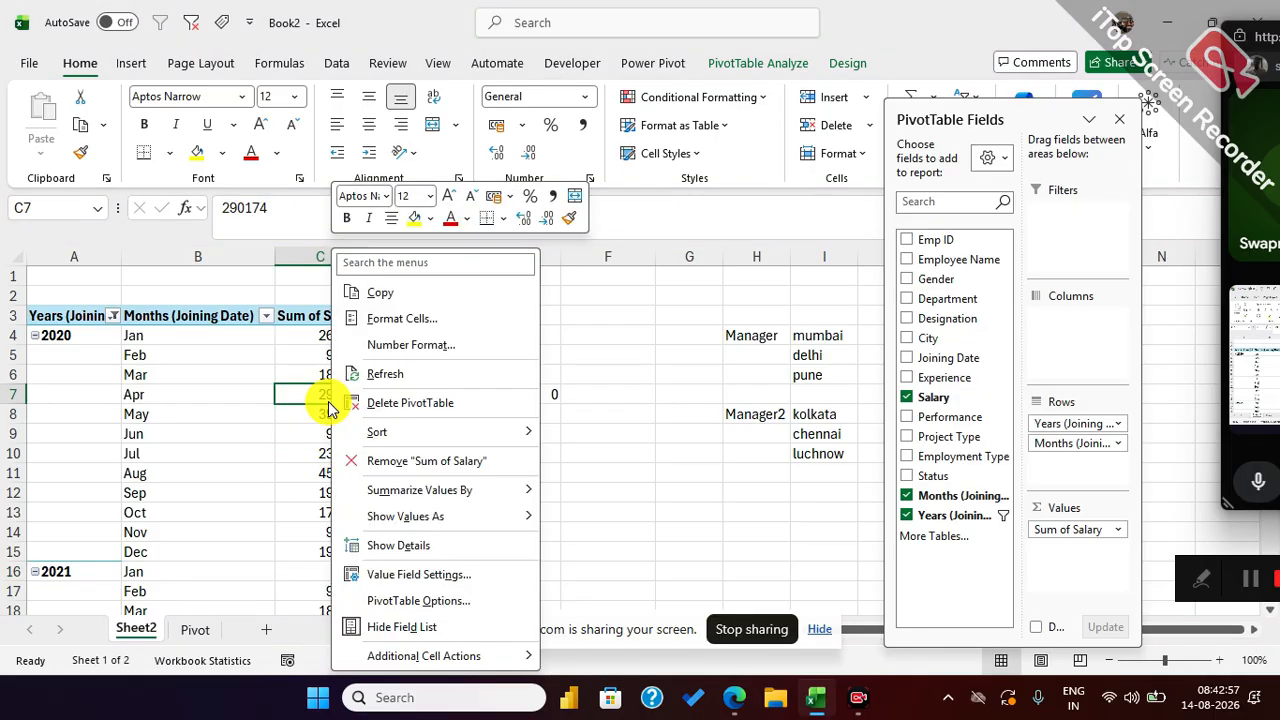
{"action": "left_click", "coordinate": [405, 600]}
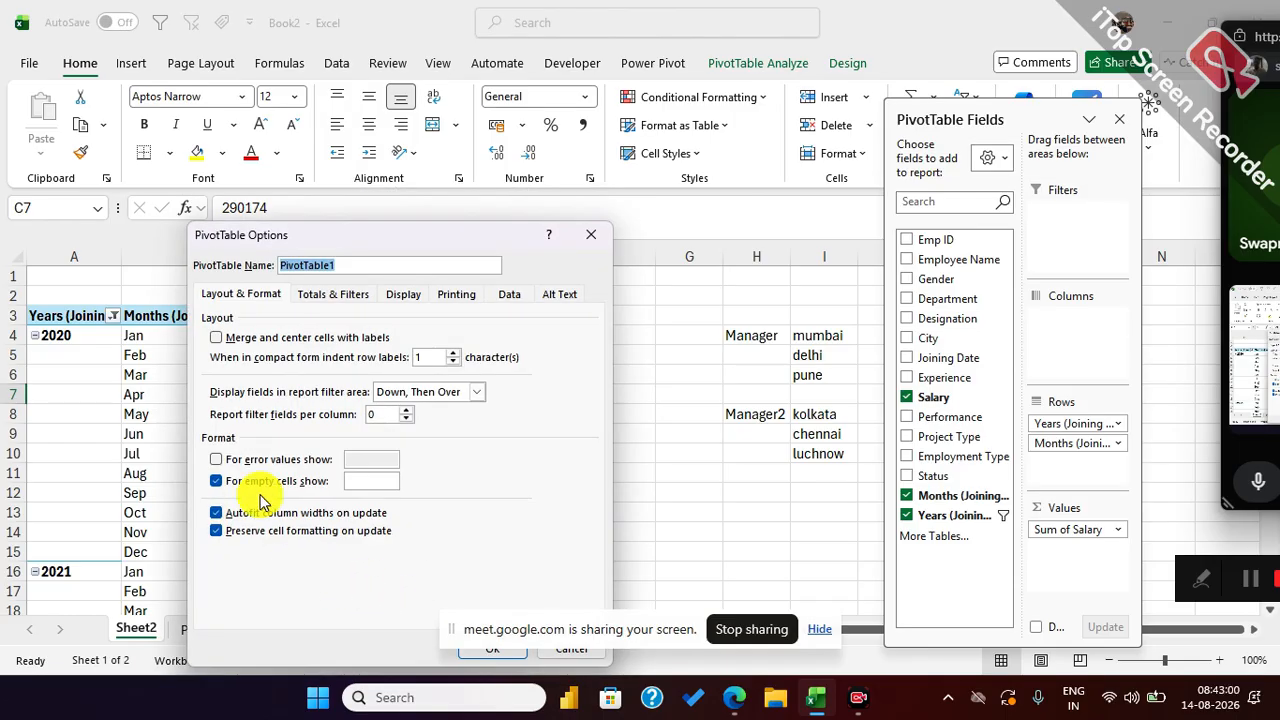
{"action": "left_click", "coordinate": [367, 480]}
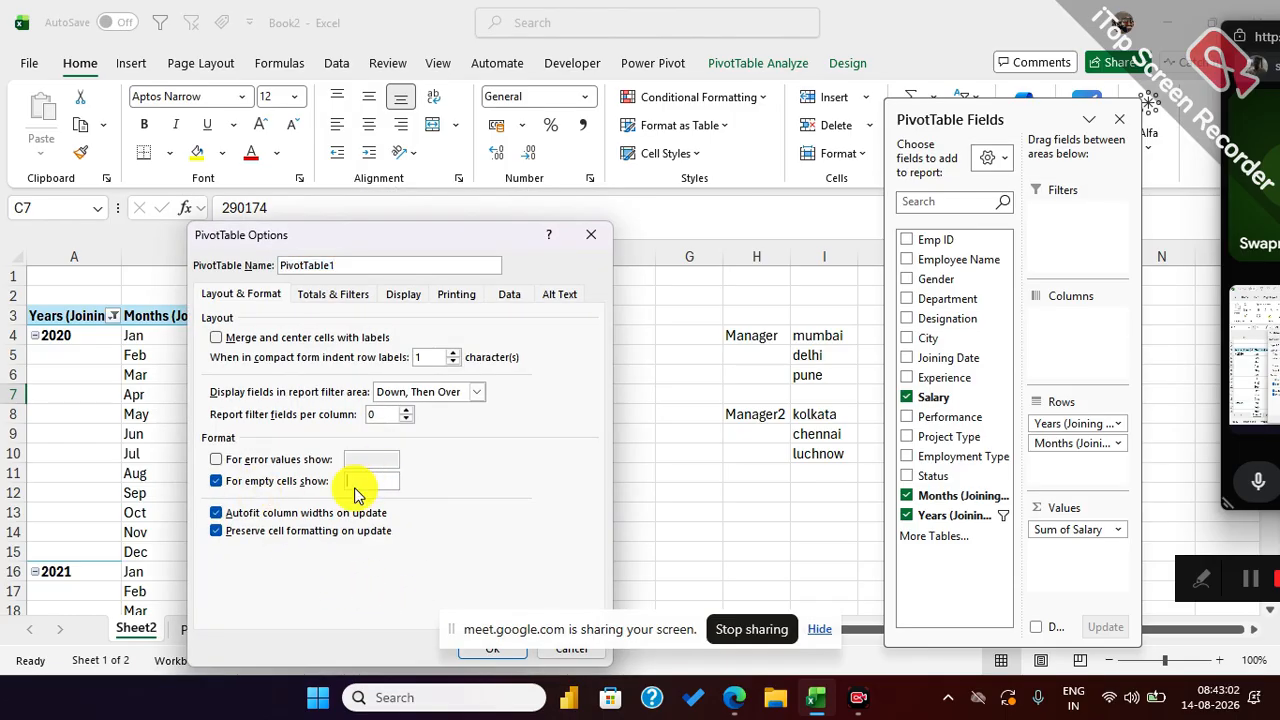
{"action": "type", "text": "**"}
{"action": "left_click_drag", "start_coordinate": [477, 232], "coordinate": [336, 204]}
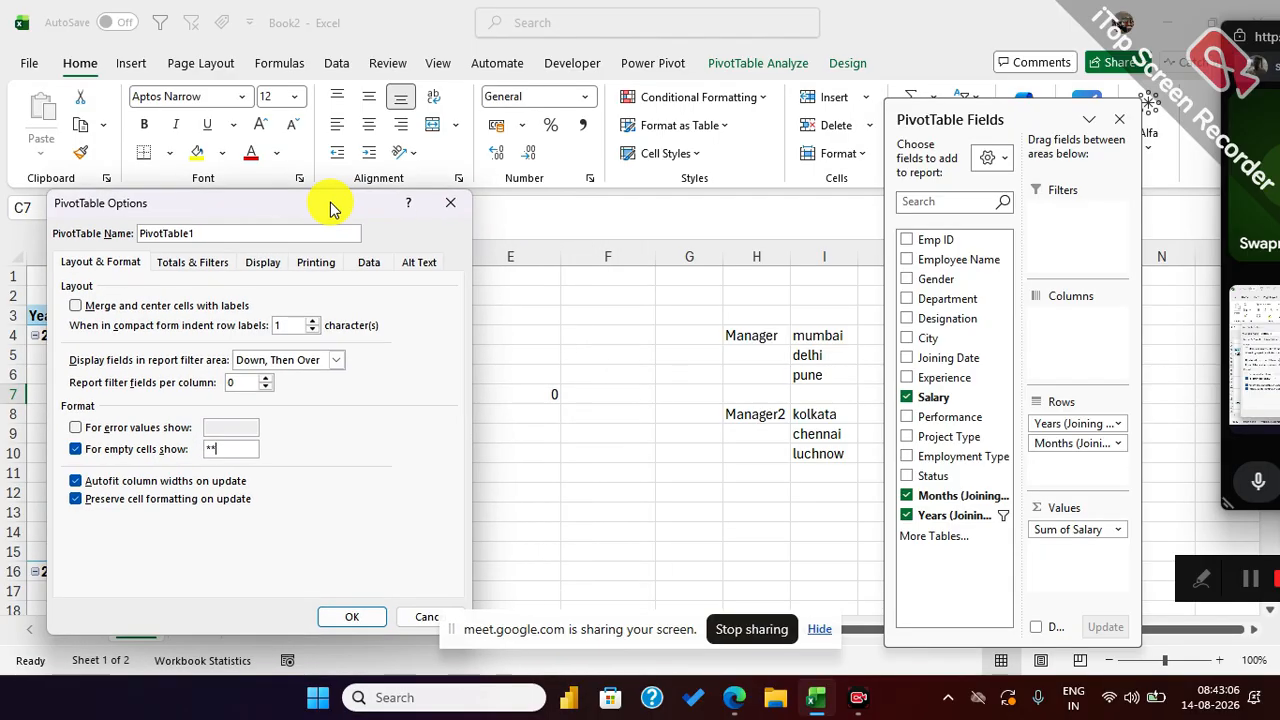
{"action": "left_click", "coordinate": [346, 620]}
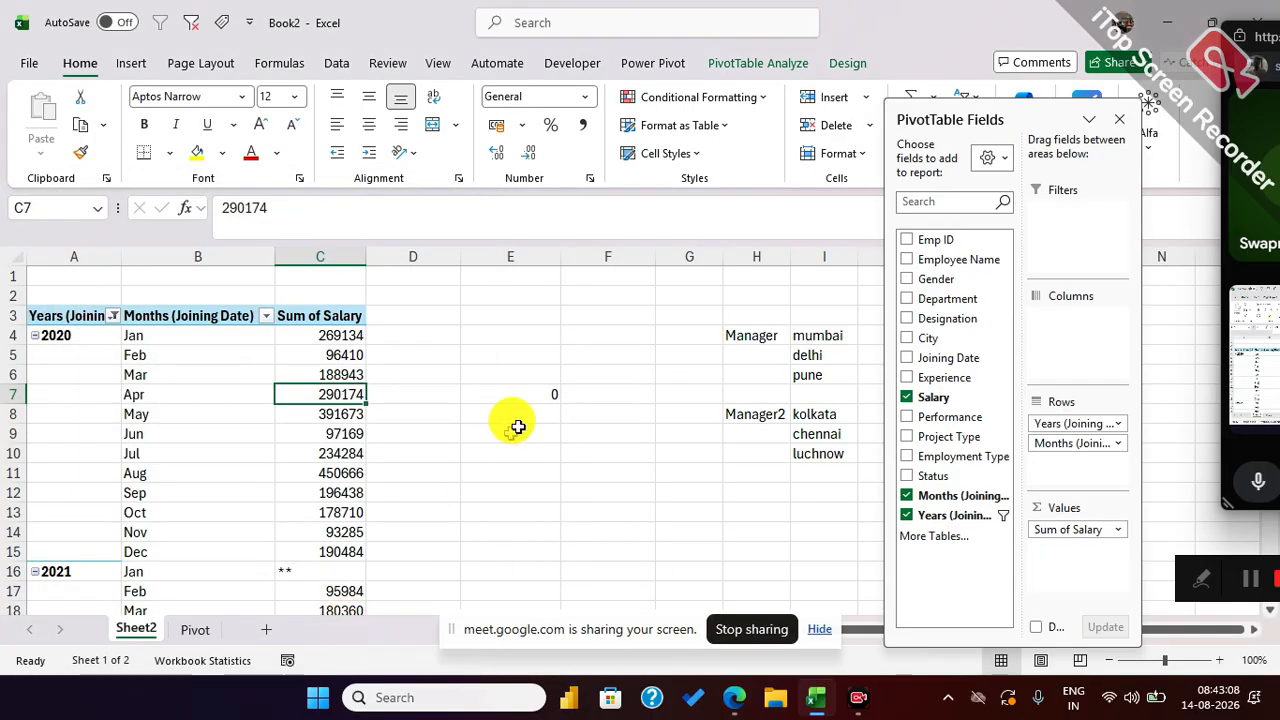
Step: Add a legend above the data with ** in G1 and "Not paid salary" in H1
{"action": "left_click", "coordinate": [682, 277]}
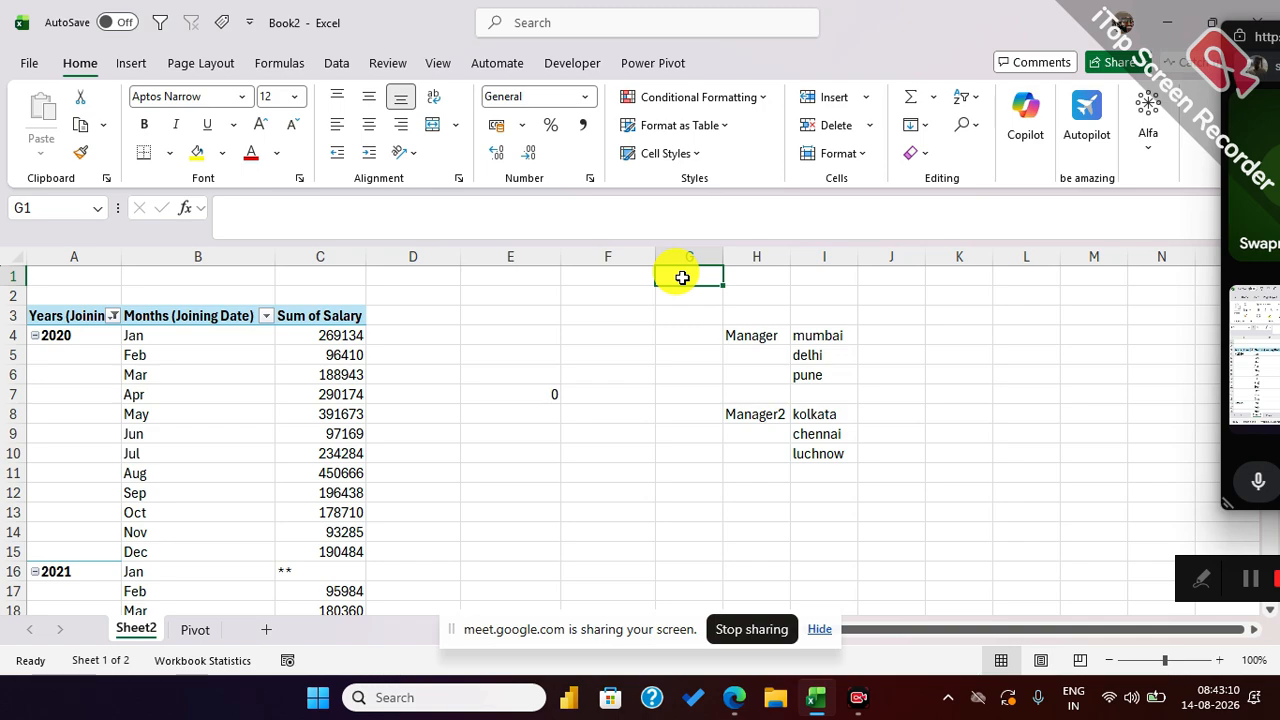
{"action": "type", "text": "**"}
{"action": "key", "text": "Tab"}
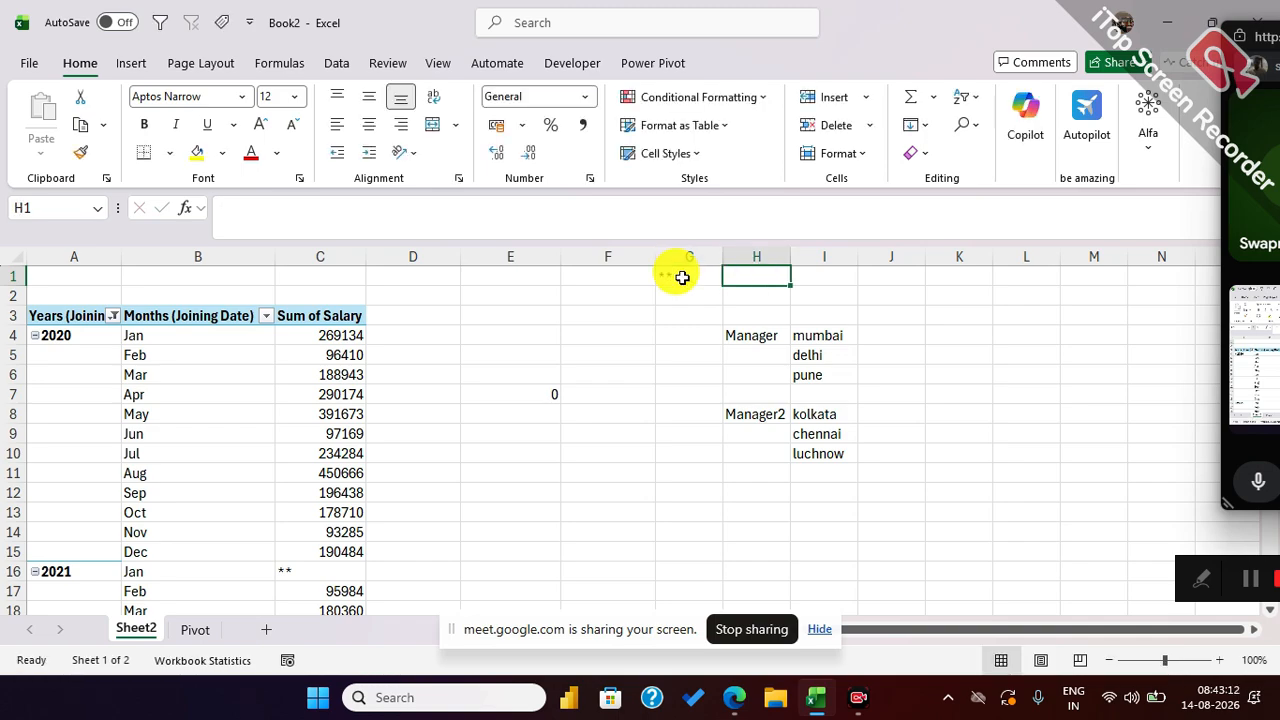
{"action": "type", "text": "Not pai"}
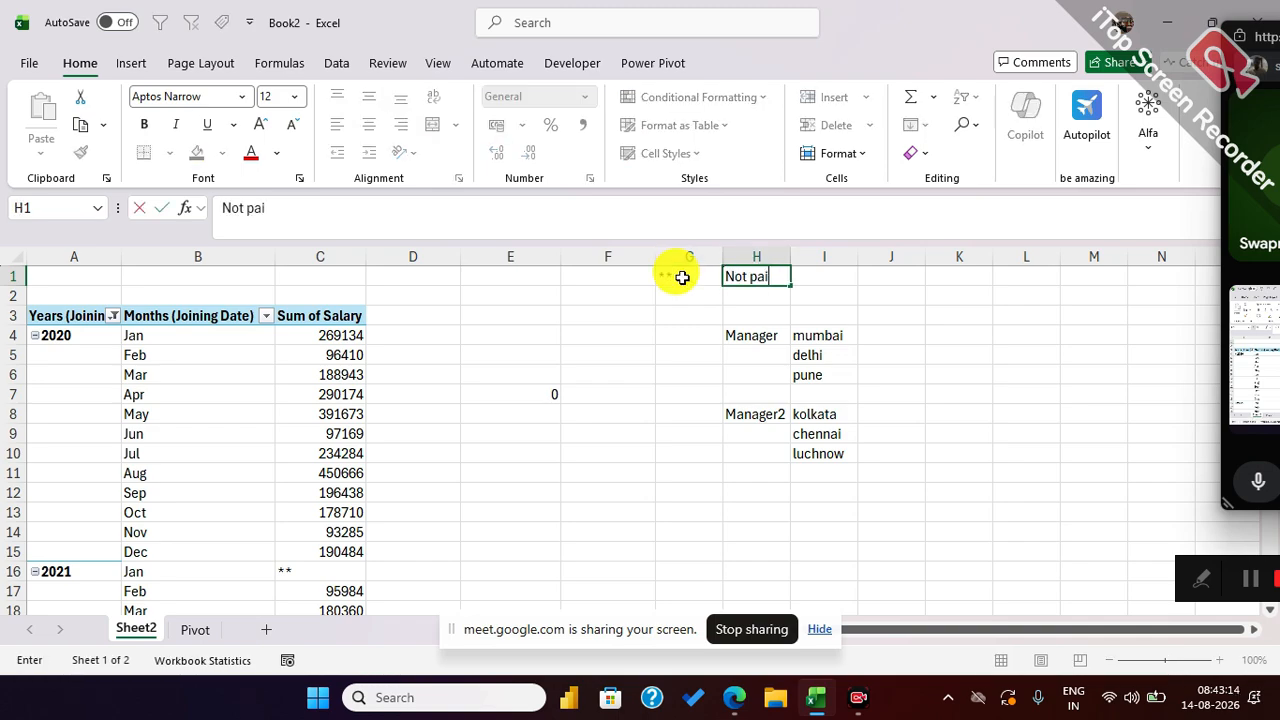
{"action": "type", "text": "d salary"}
{"action": "key", "text": "Return"}
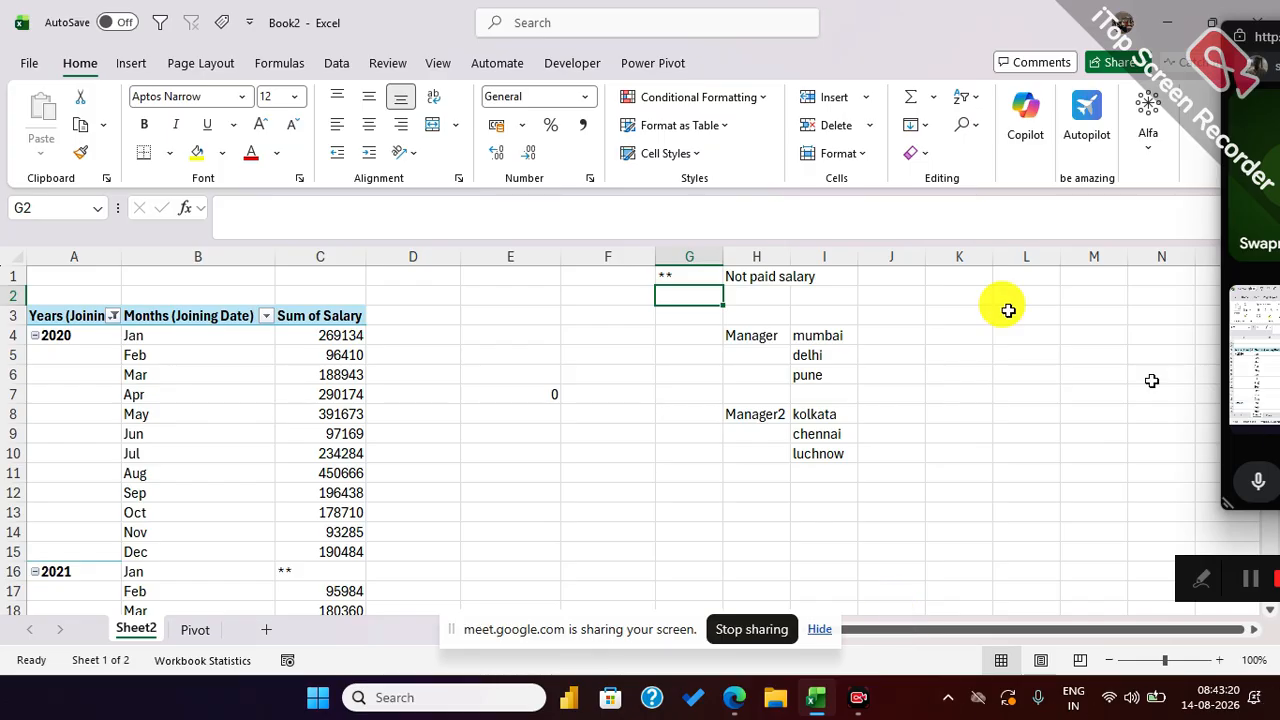
Step: Compare the legend in row 1 with the January and March 2021 salary entries in the pivot table
{"action": "left_click_drag", "start_coordinate": [688, 280], "coordinate": [811, 276]}
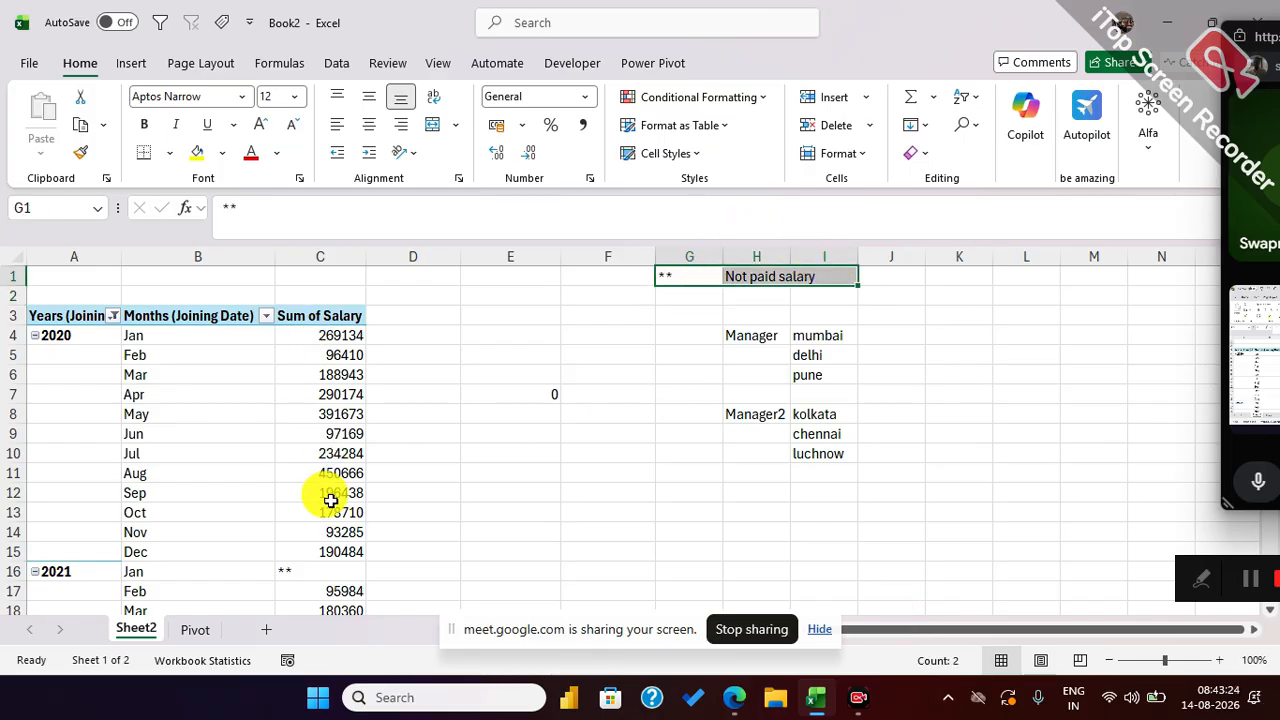
{"action": "scroll", "coordinate": [330, 500], "scroll_direction": "down", "scroll_amount": 2}
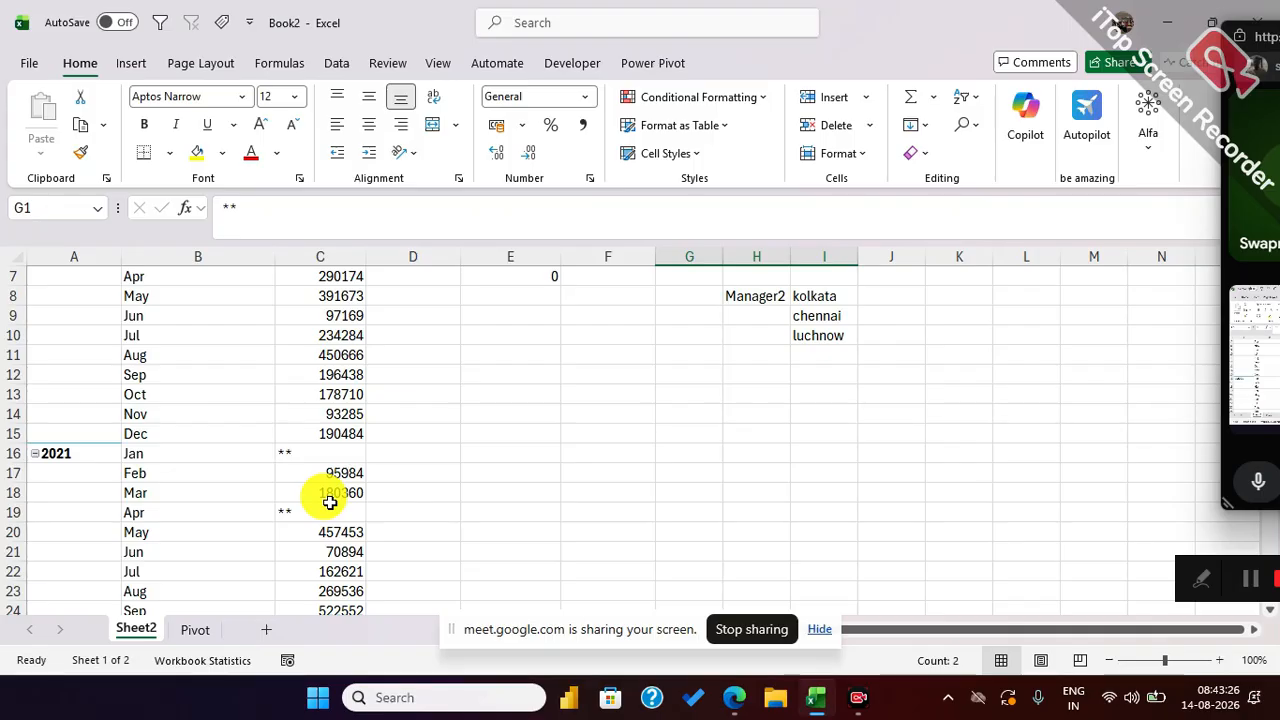
{"action": "mouse_move", "coordinate": [329, 461]}
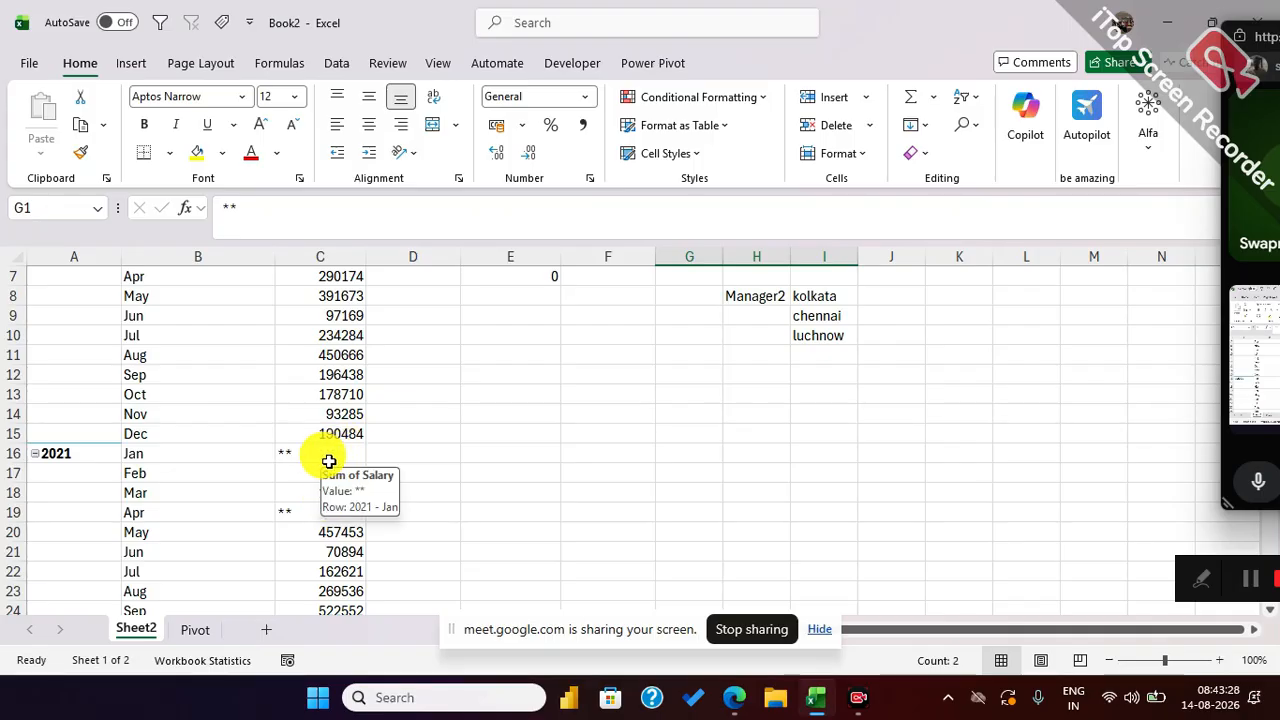
{"action": "left_click_drag", "start_coordinate": [166, 452], "coordinate": [343, 457]}
{"action": "left_click", "coordinate": [343, 457]}
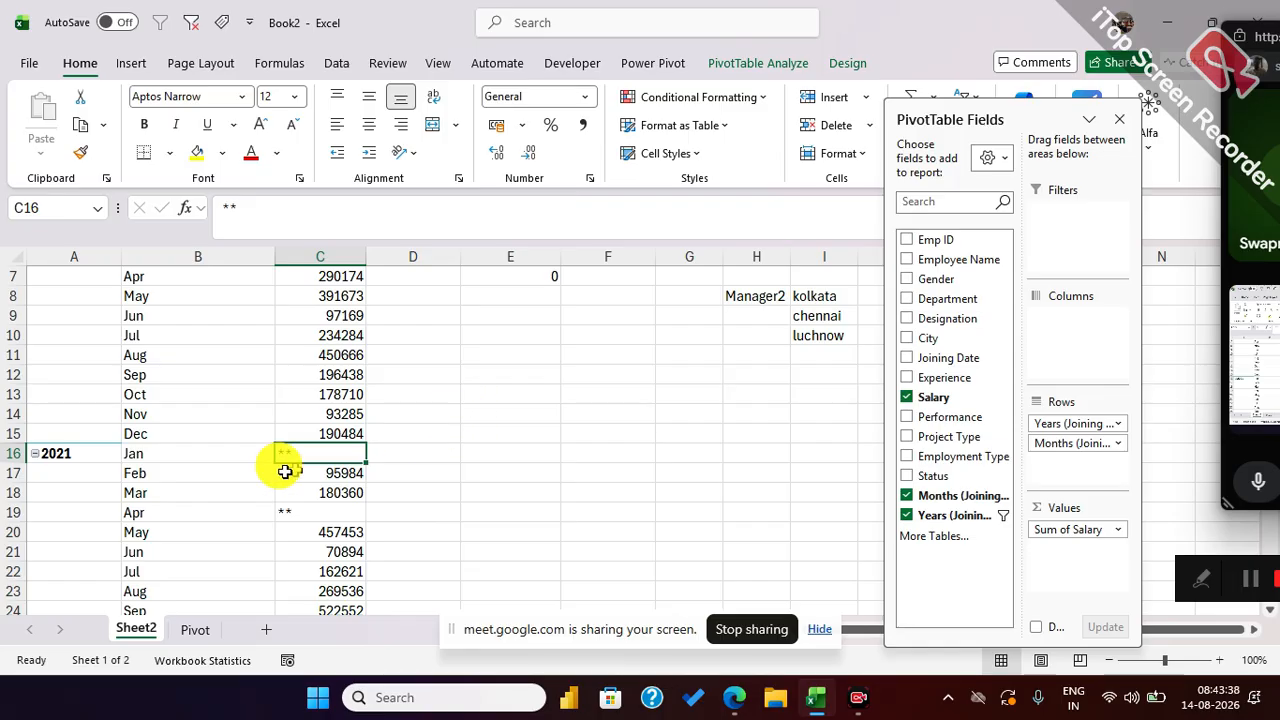
{"action": "left_click_drag", "start_coordinate": [180, 491], "coordinate": [312, 490]}
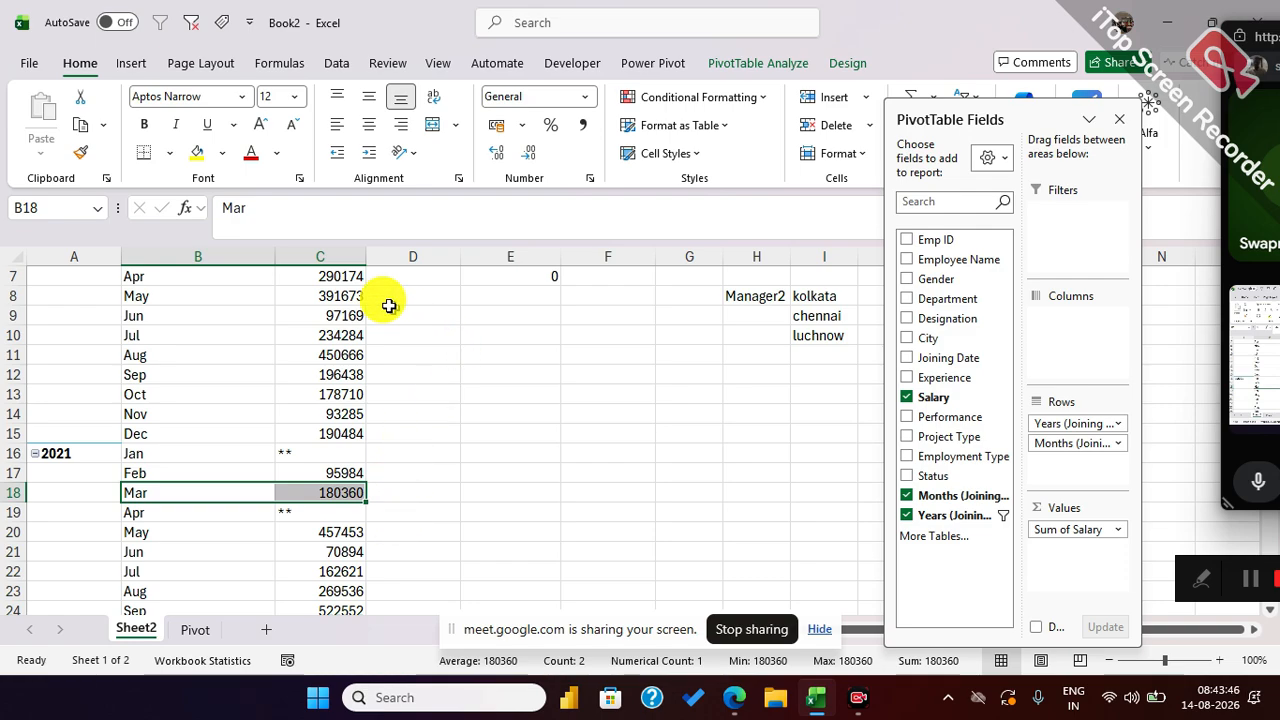
Step: Clear the empty-cell placeholder text in the PivotTable options so empty cells display blank
{"action": "right_click", "coordinate": [335, 373]}
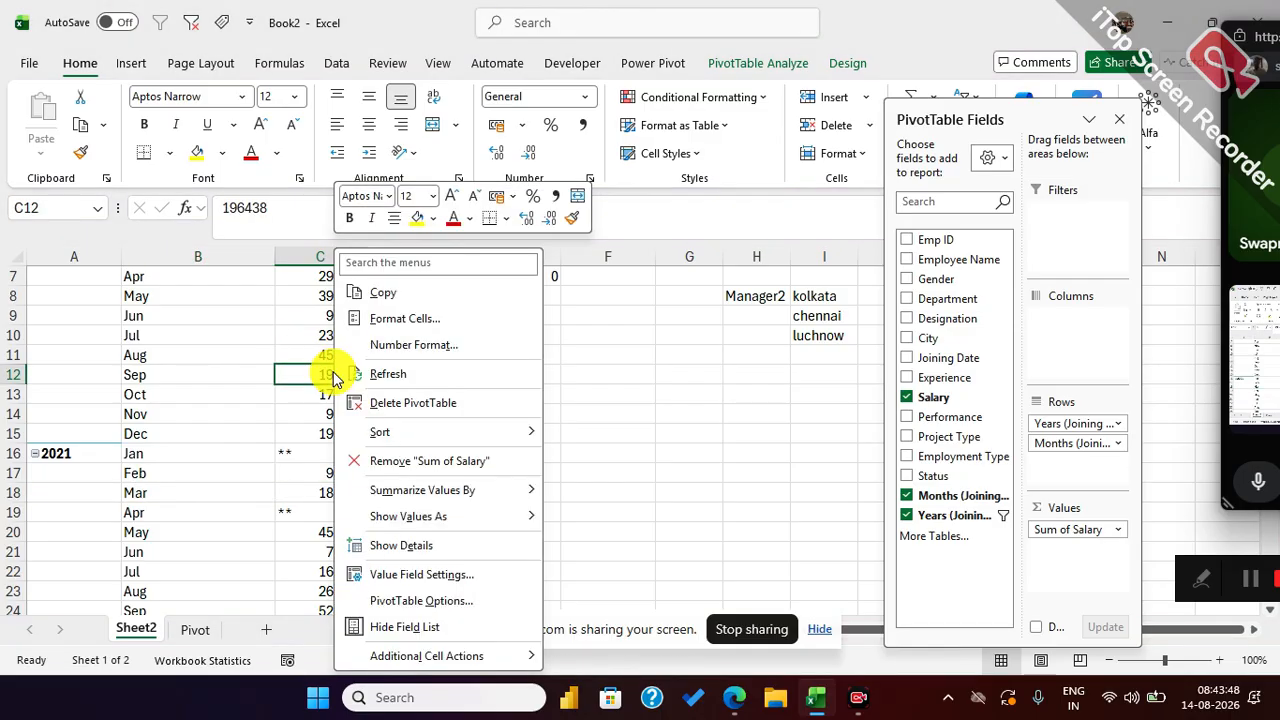
{"action": "left_click", "coordinate": [405, 600]}
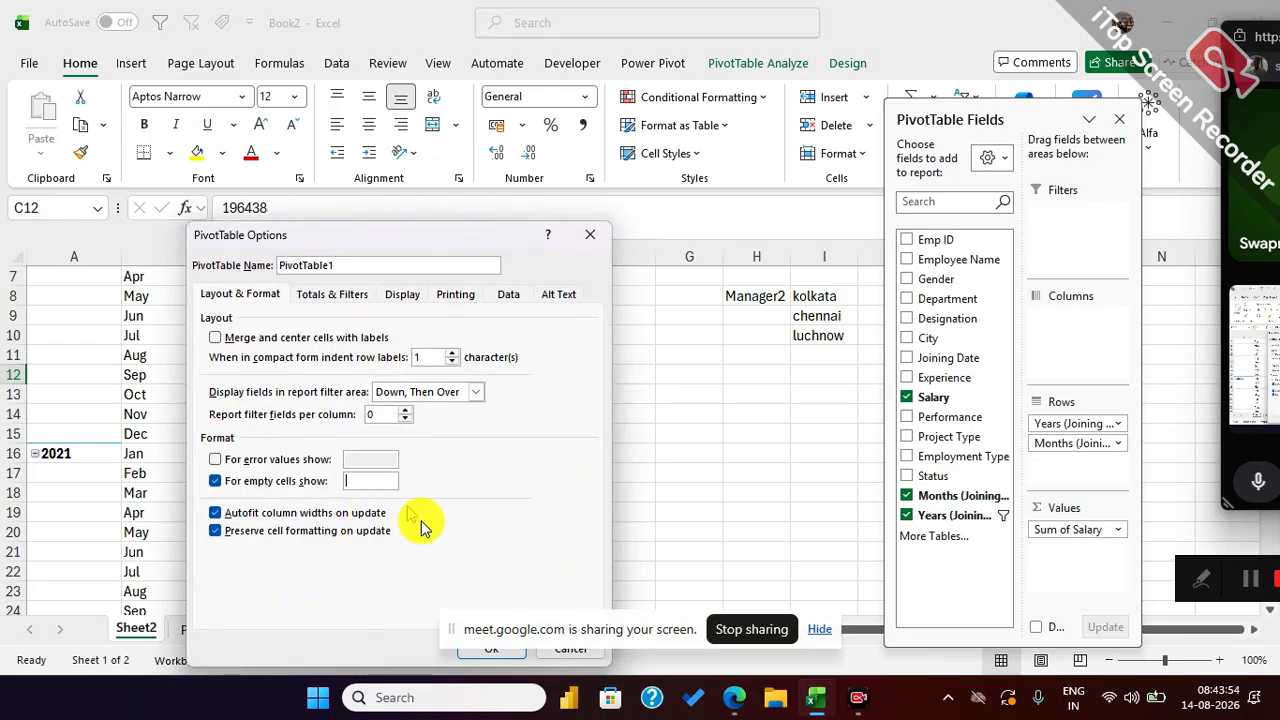
{"action": "left_click", "coordinate": [494, 655]}
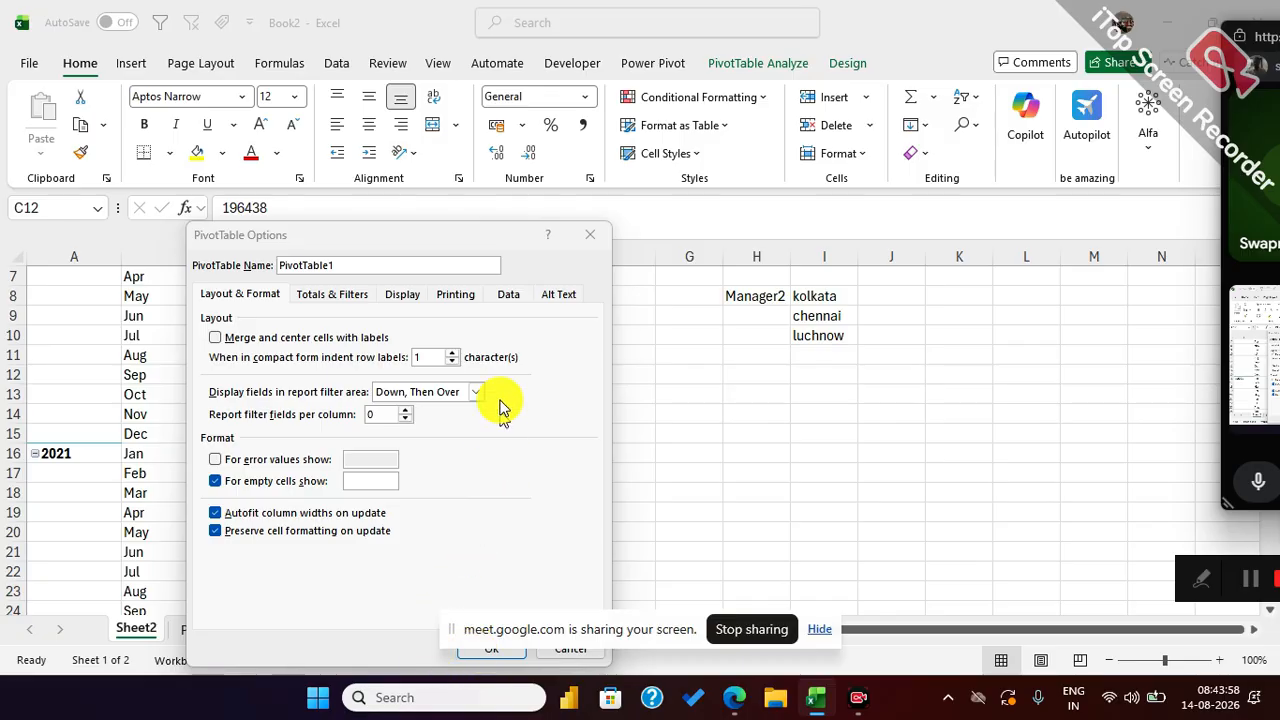
{"action": "left_click_drag", "start_coordinate": [425, 237], "coordinate": [320, 212]}
{"action": "left_click", "coordinate": [396, 620]}
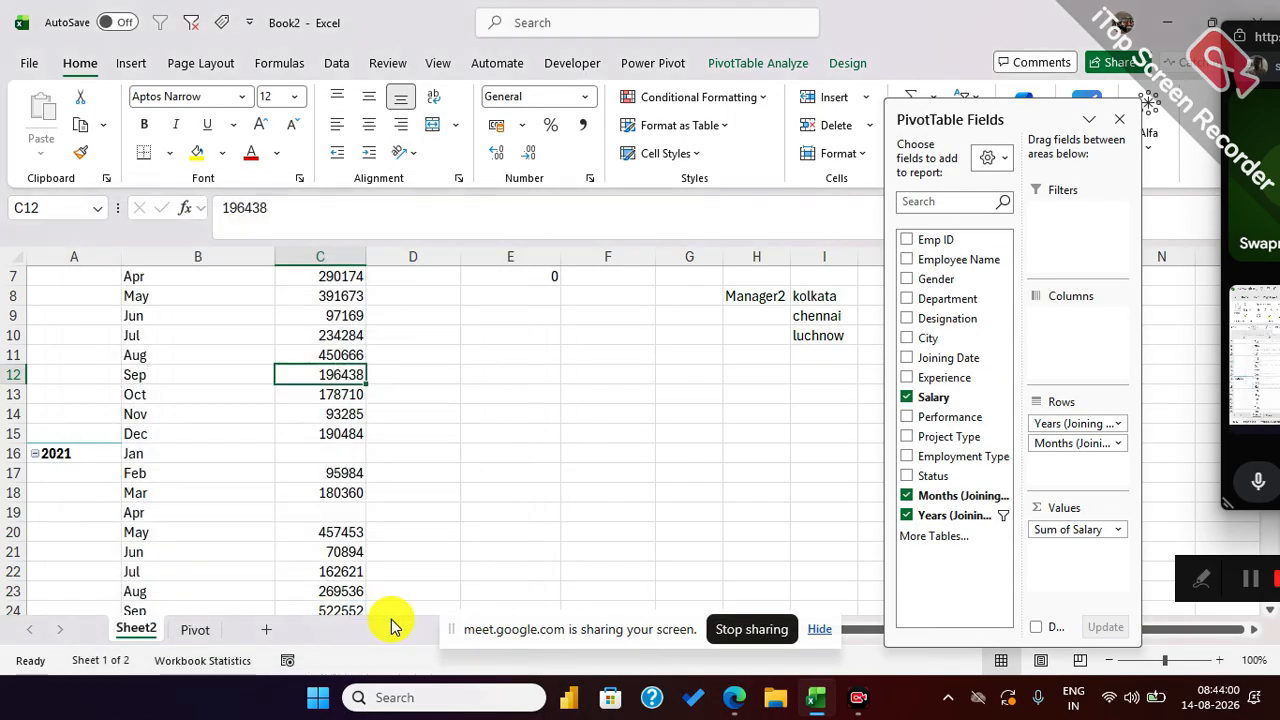
{"action": "scroll", "coordinate": [280, 350], "scroll_direction": "up", "scroll_amount": 2}
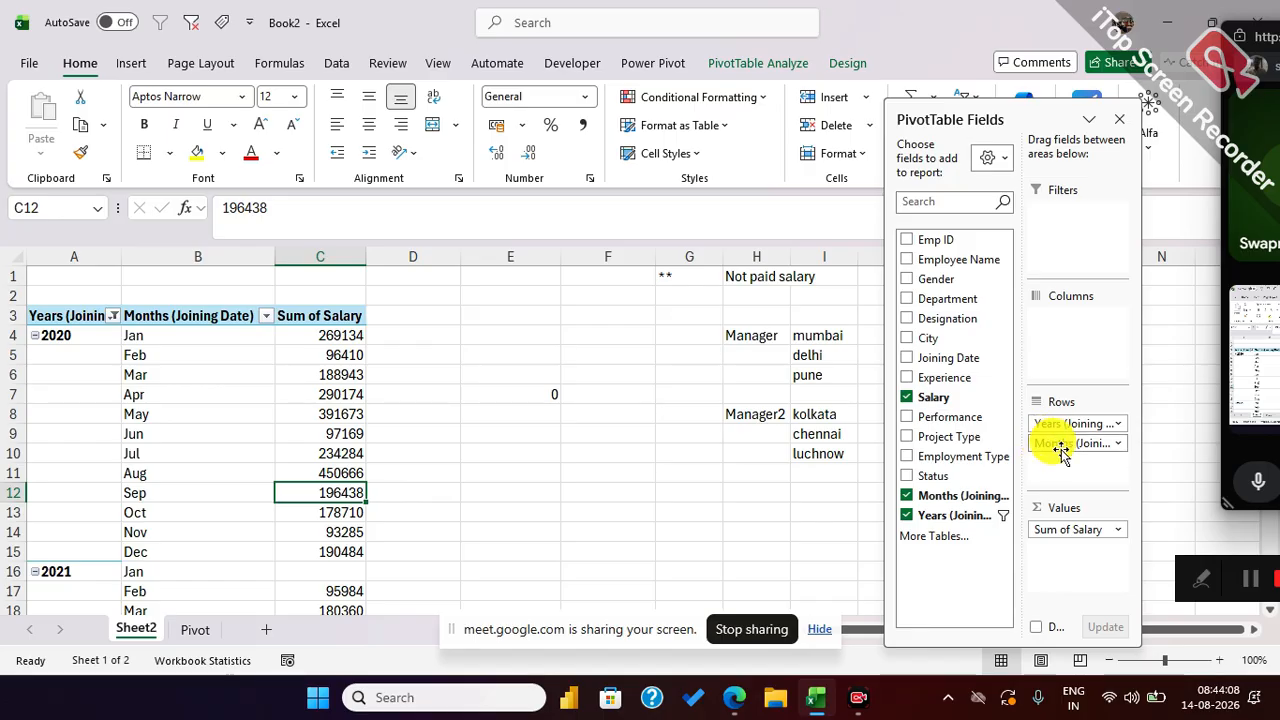
Step: Remove the joining-date months and years from the pivot rows and clear the extra cell entries beside the pivot table
{"action": "left_click_drag", "start_coordinate": [1062, 450], "coordinate": [980, 449]}
{"action": "left_click_drag", "start_coordinate": [1090, 424], "coordinate": [971, 457]}
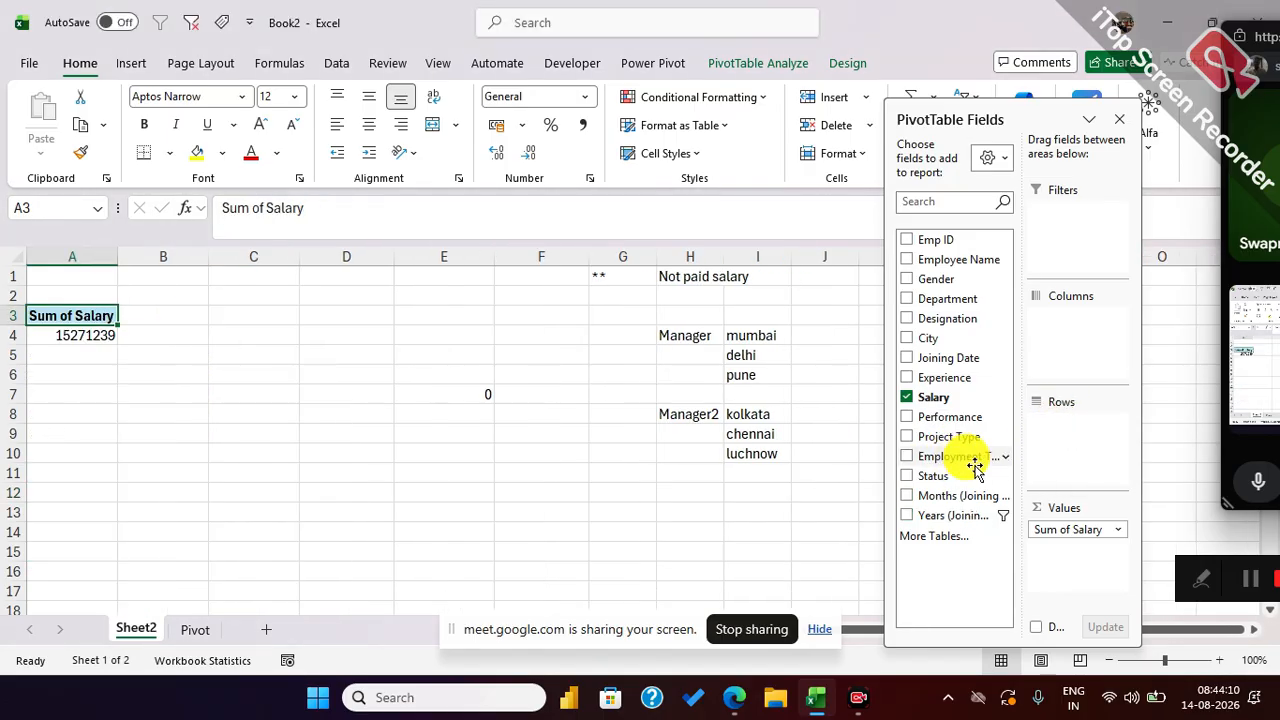
{"action": "left_click_drag", "start_coordinate": [529, 277], "coordinate": [808, 486]}
{"action": "key", "text": "Delete"}
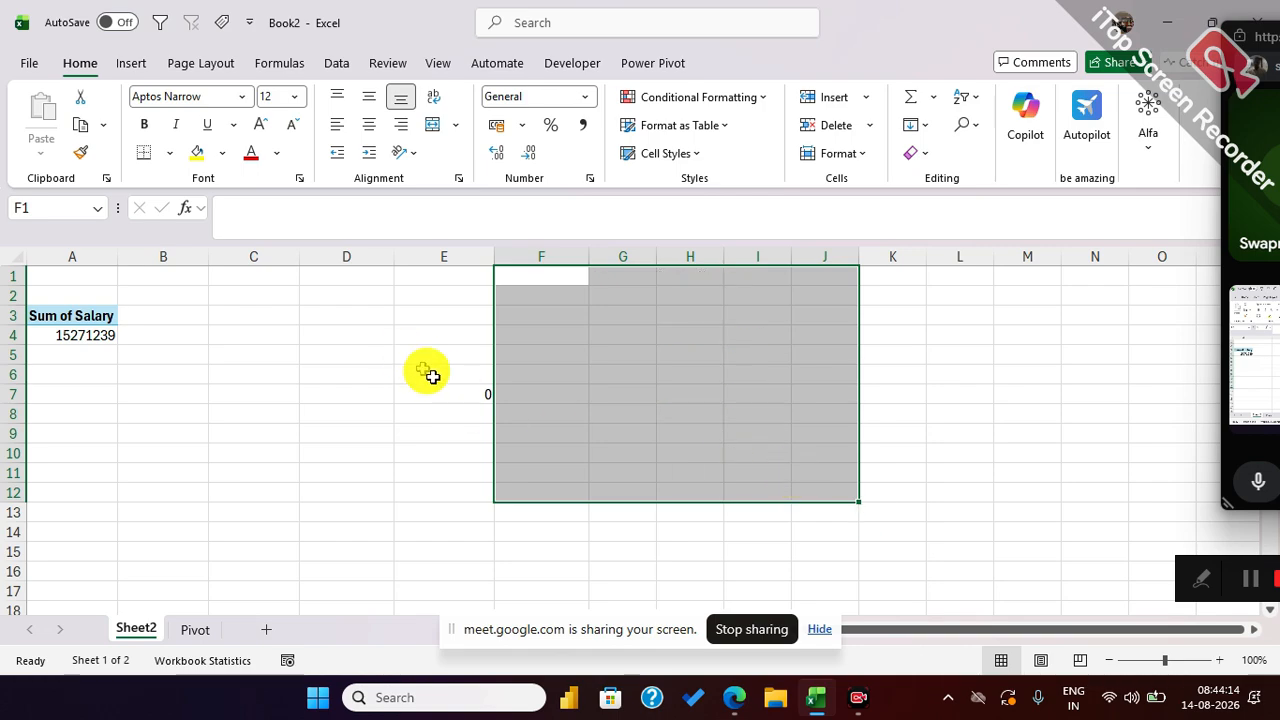
{"action": "left_click", "coordinate": [463, 400]}
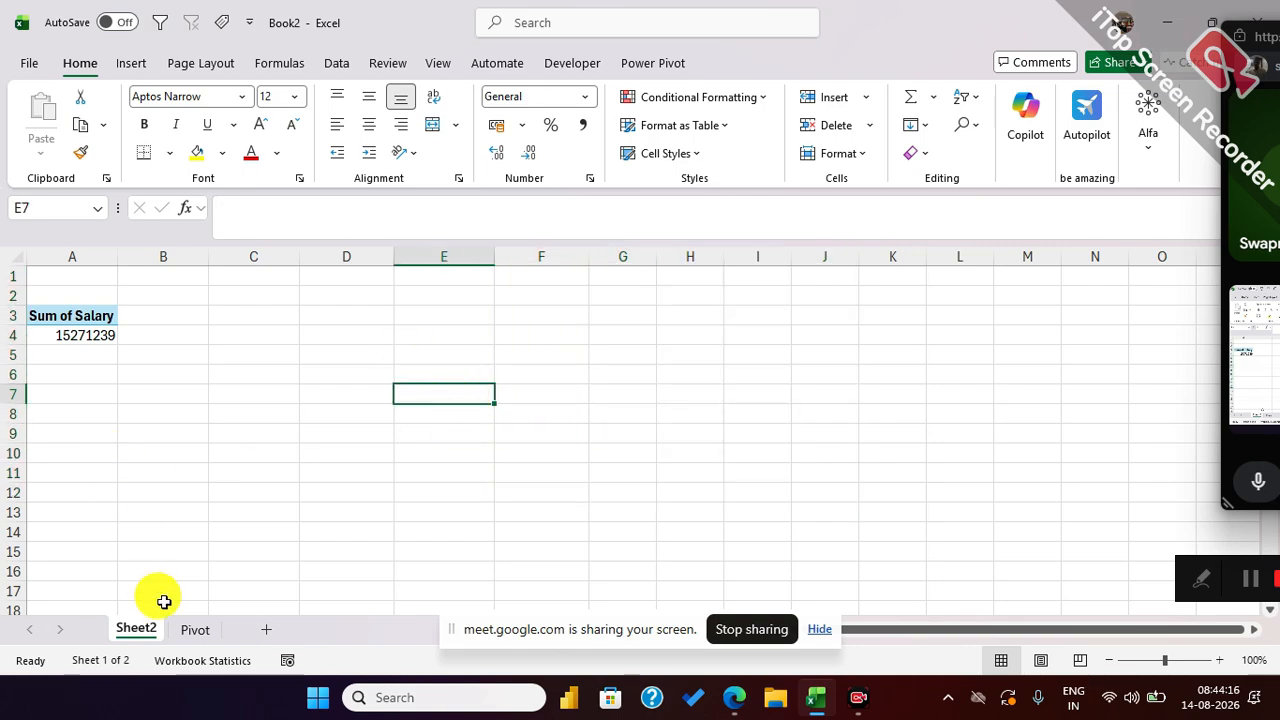
Step: Try adding Employee Name to the pivot table's rows and check the source data on the Pivot sheet
{"action": "left_click", "coordinate": [192, 632]}
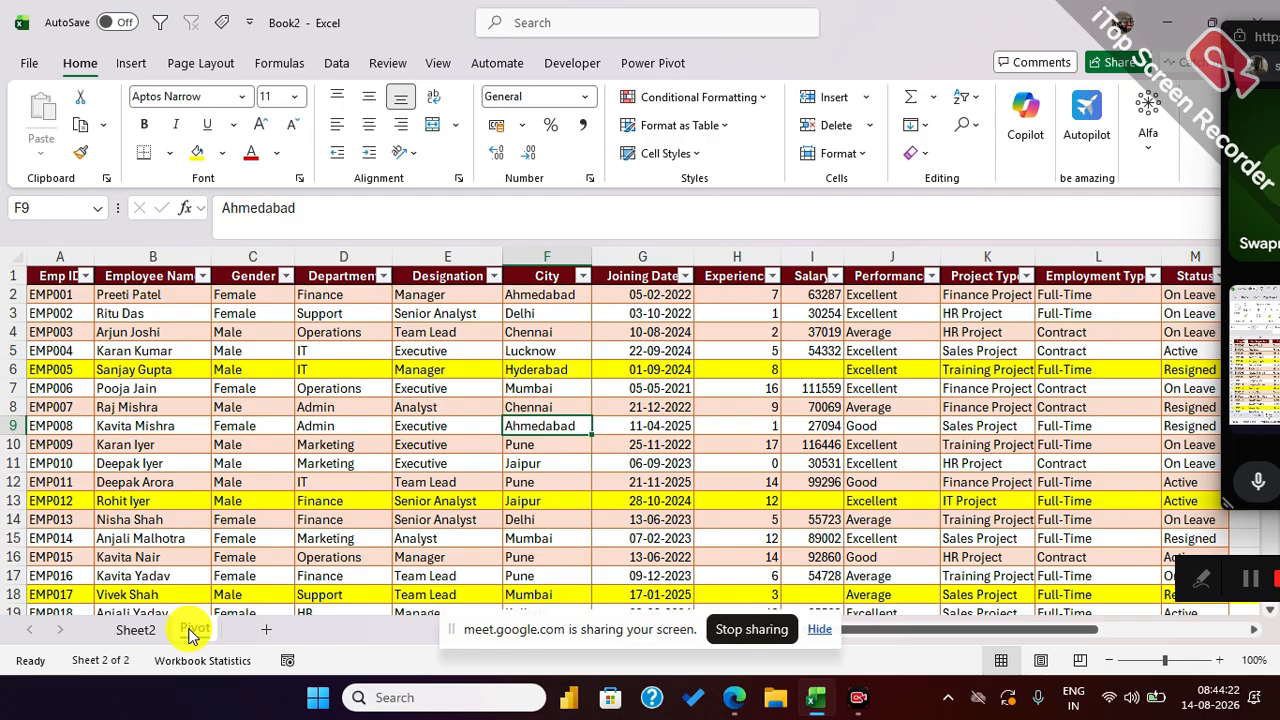
{"action": "left_click", "coordinate": [136, 628]}
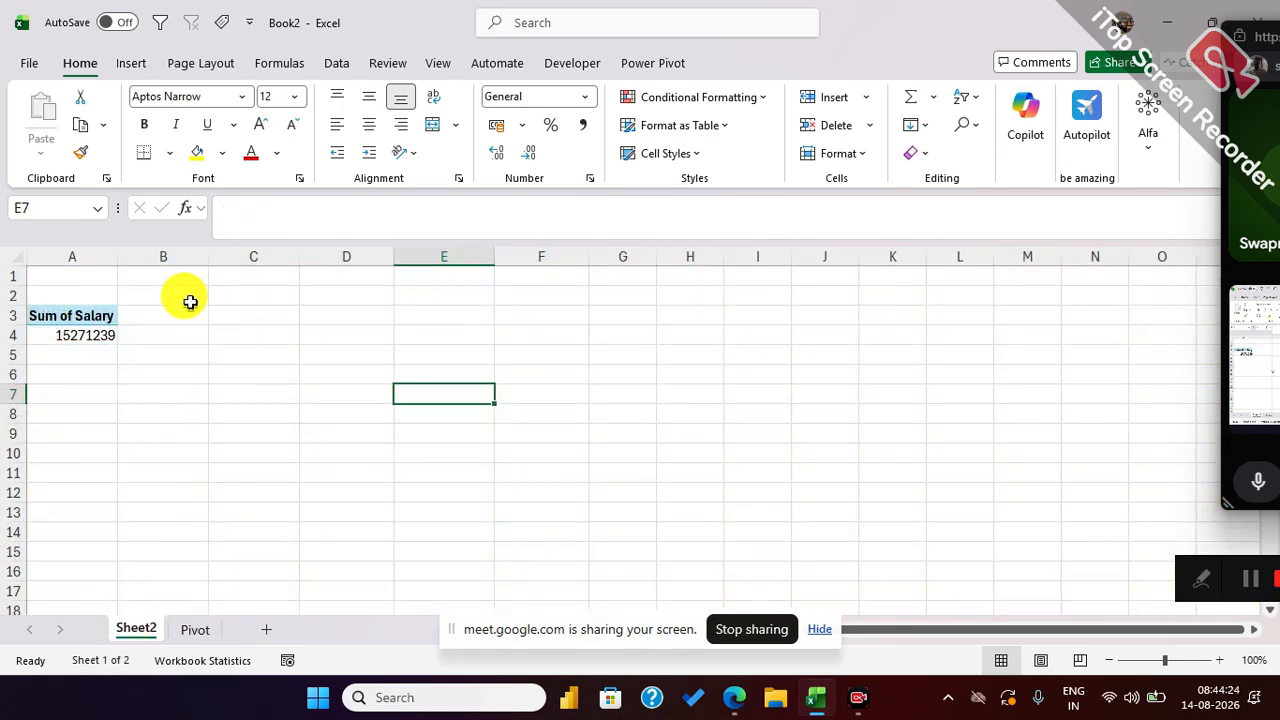
{"action": "left_click", "coordinate": [90, 338]}
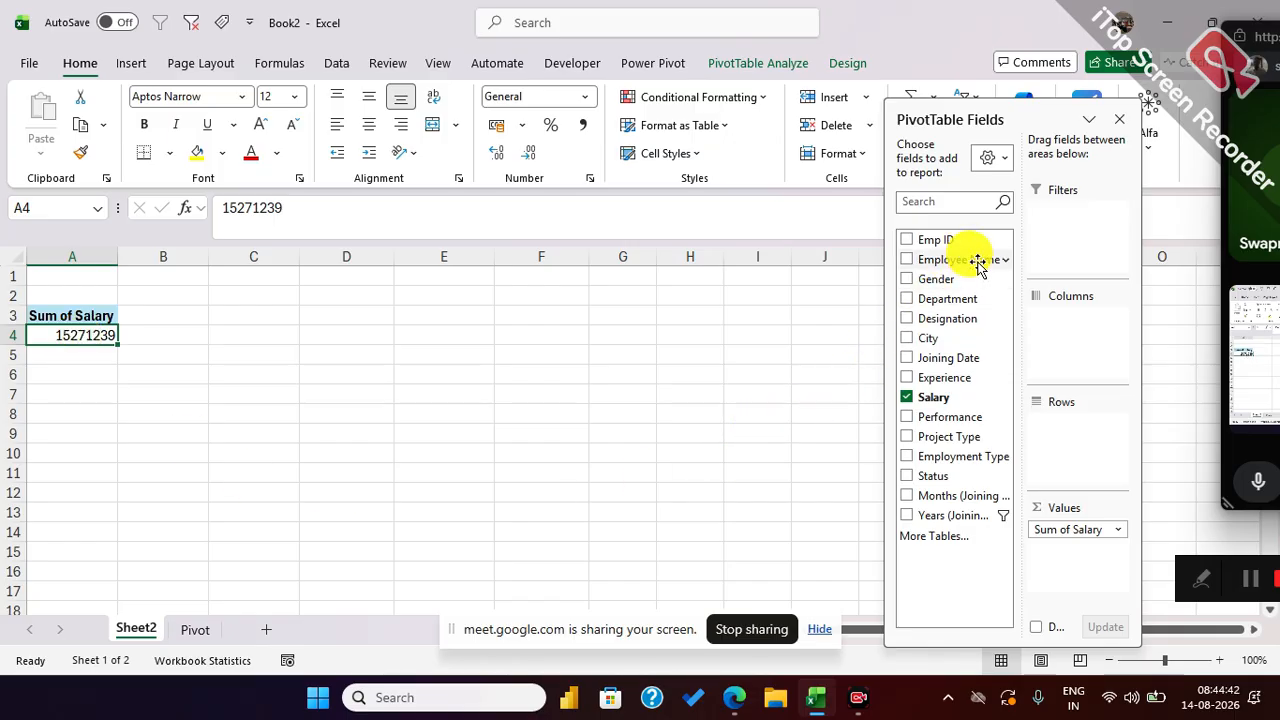
{"action": "left_click_drag", "start_coordinate": [977, 262], "coordinate": [1071, 440]}
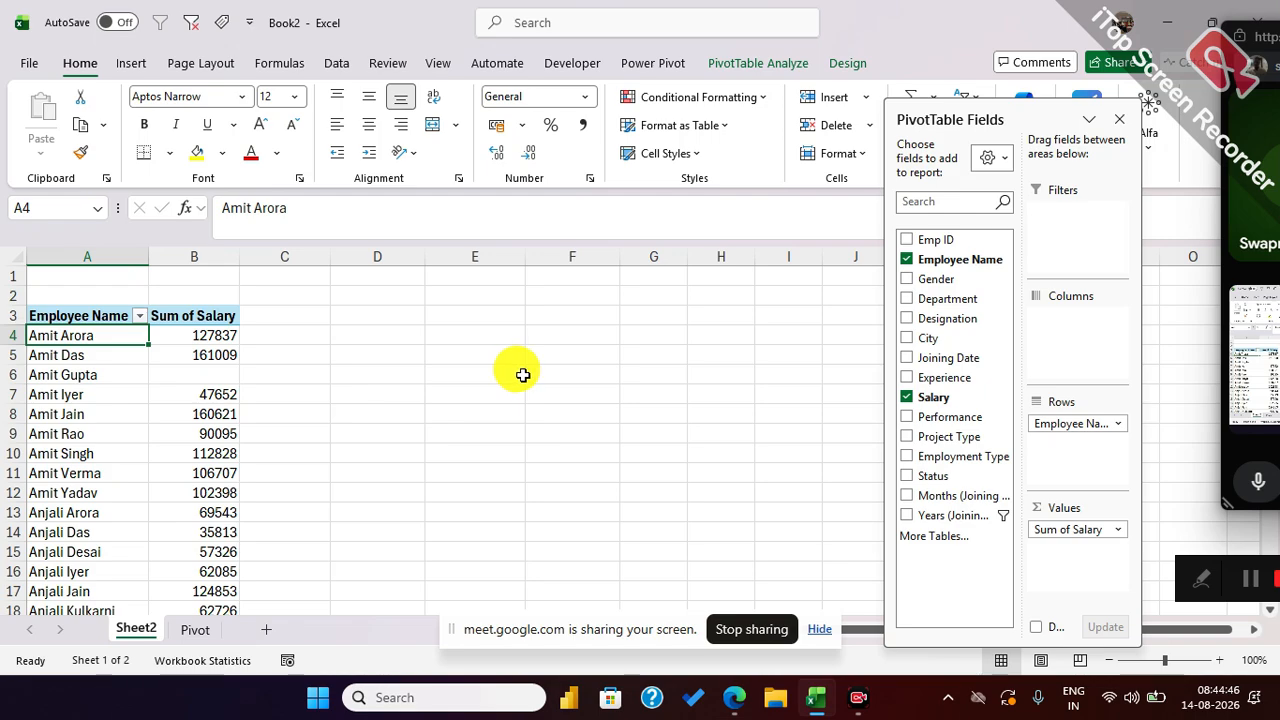
{"action": "left_click", "coordinate": [193, 629]}
{"action": "left_click", "coordinate": [739, 402]}
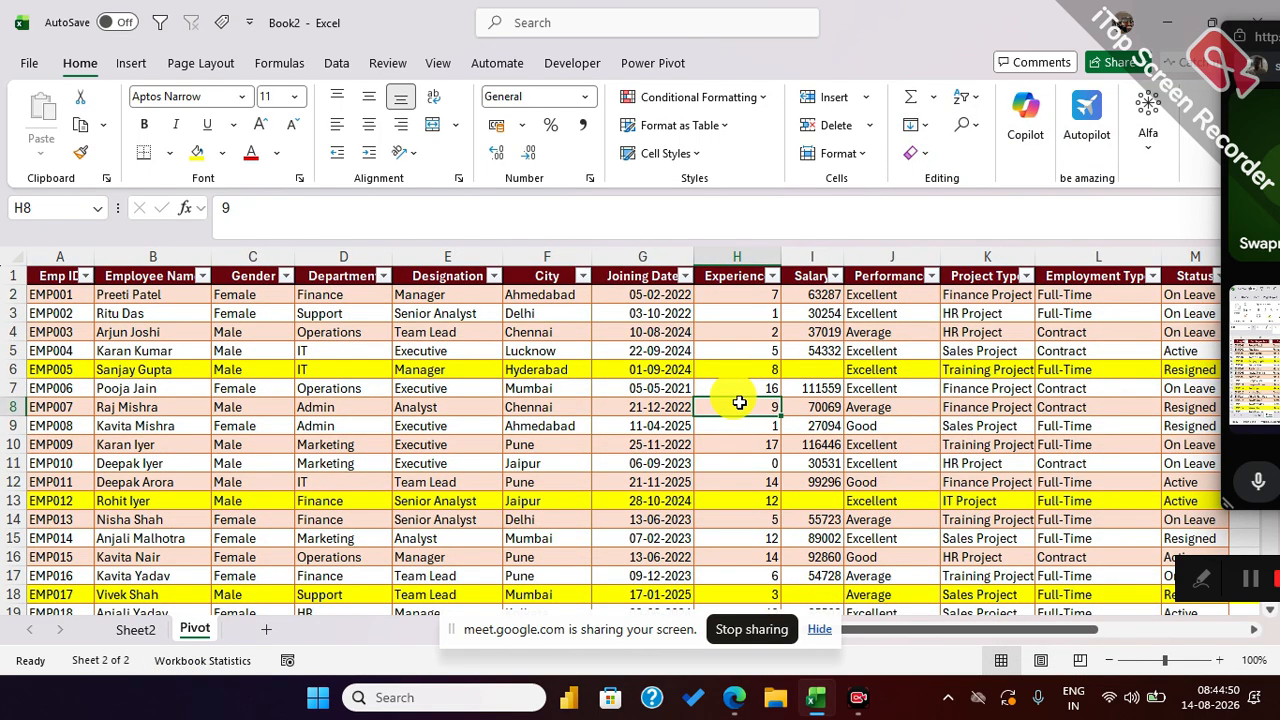
{"action": "key", "text": "ctrl+Page_Up"}
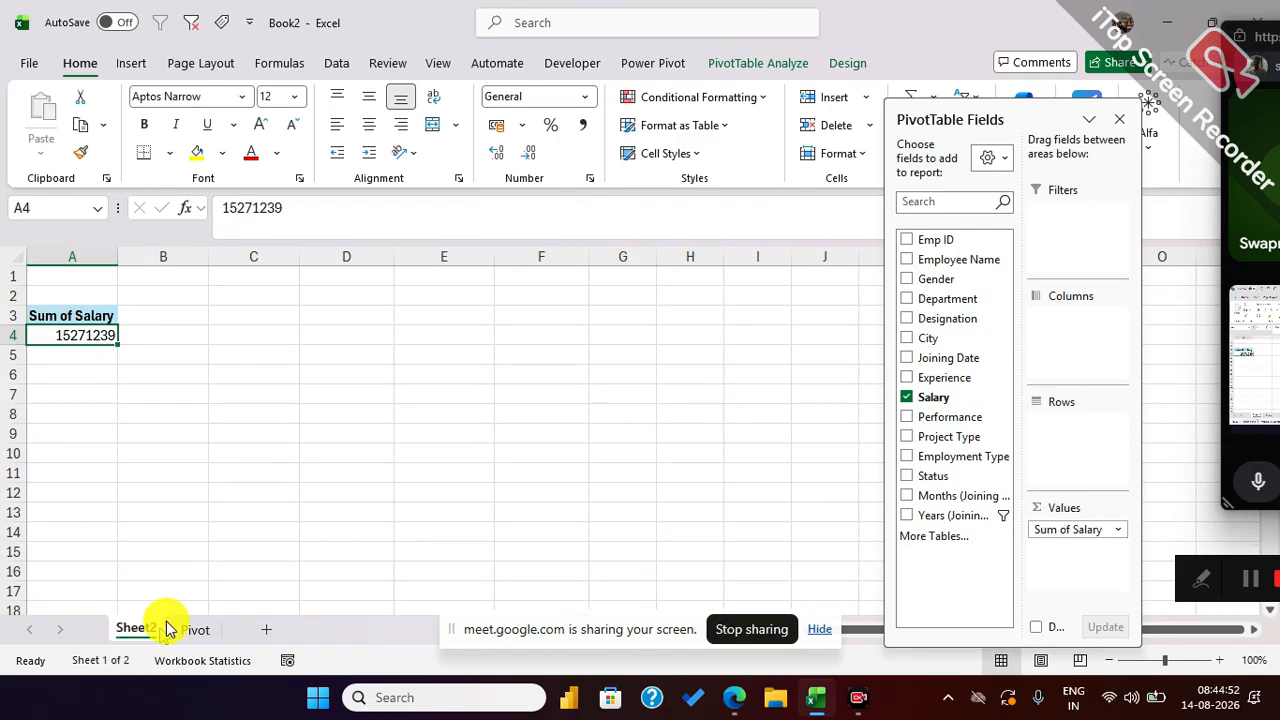
Step: Filter the Salary column of the employee data on the Pivot sheet to show only blanks
{"action": "left_click", "coordinate": [193, 629]}
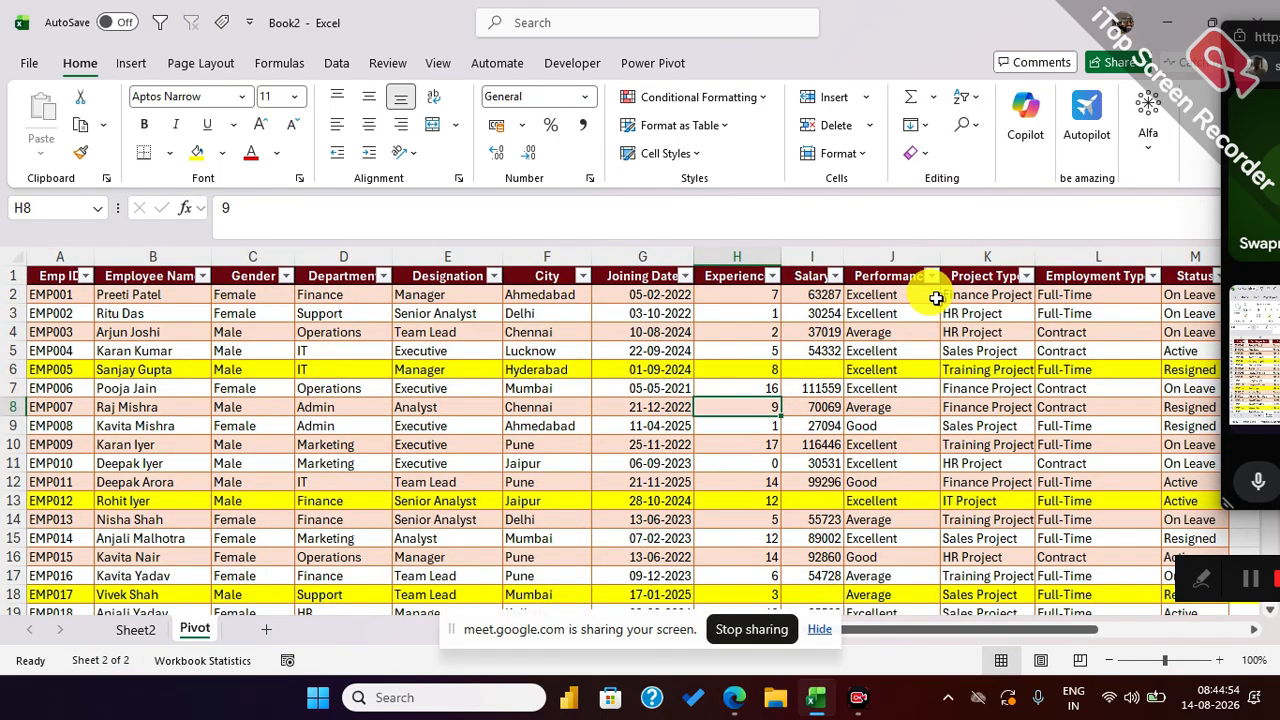
{"action": "left_click", "coordinate": [833, 277]}
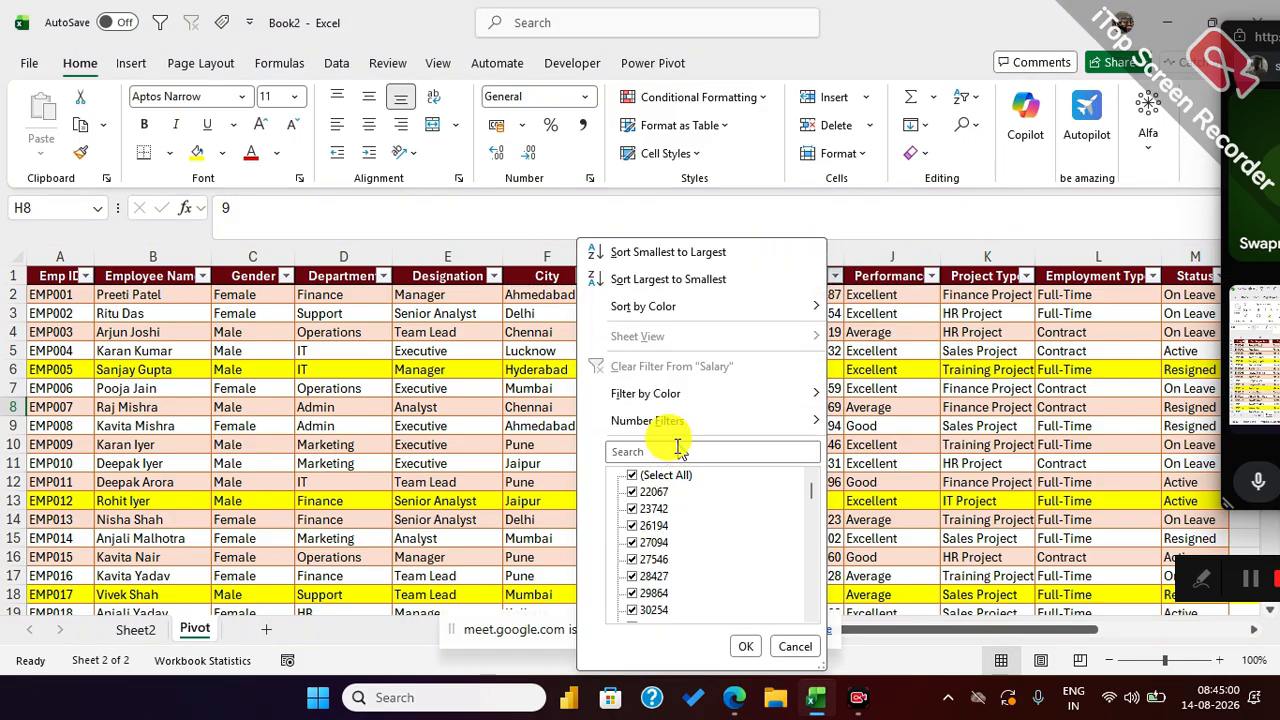
{"action": "left_click", "coordinate": [631, 476]}
{"action": "scroll", "coordinate": [689, 575], "scroll_direction": "down", "scroll_amount": 5}
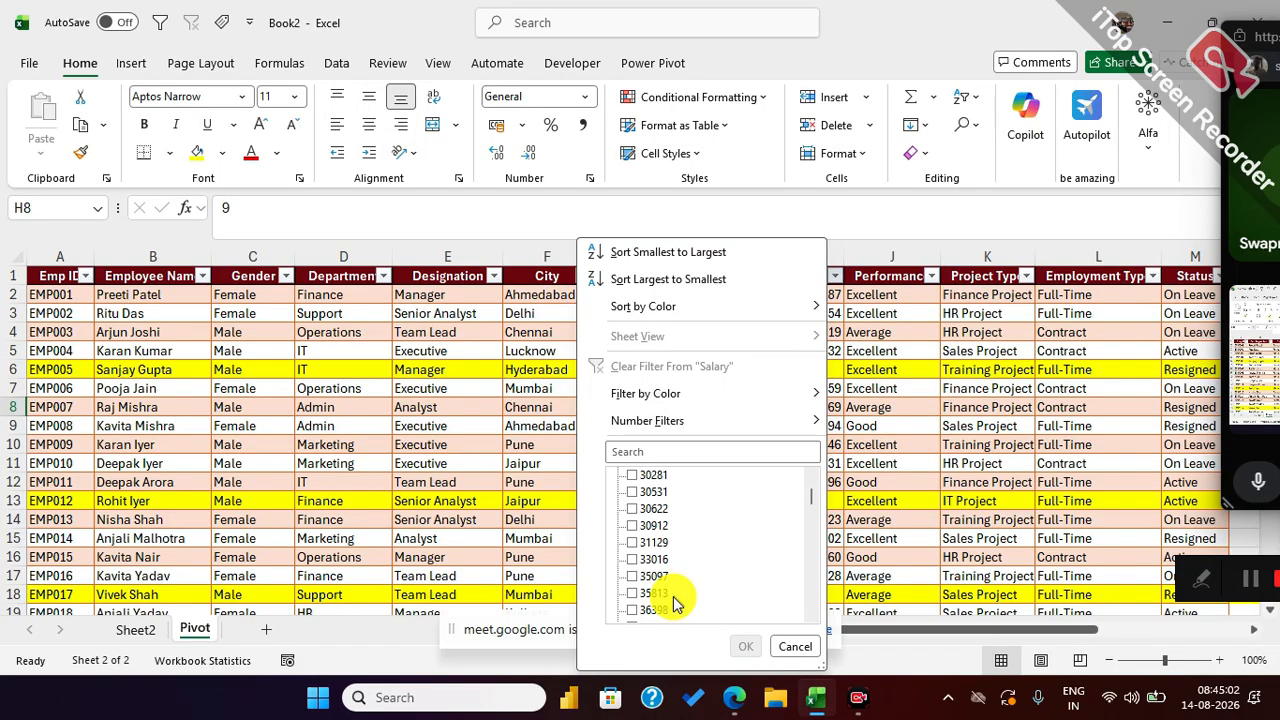
{"action": "left_click_drag", "start_coordinate": [811, 501], "coordinate": [803, 617]}
{"action": "left_click", "coordinate": [633, 610]}
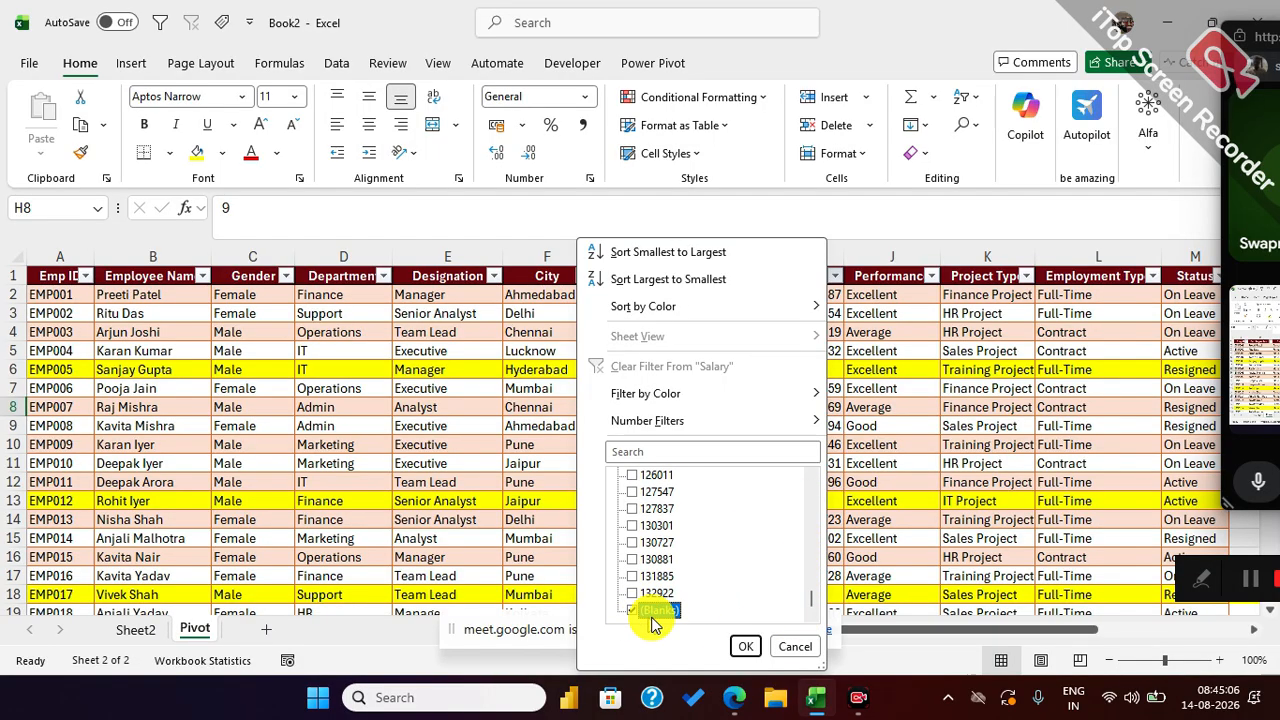
{"action": "left_click", "coordinate": [746, 646]}
Step: Fill the six blank salaries in order with 15000, 25000, 36000, 25000, 65000 and 25000
{"action": "left_click_drag", "start_coordinate": [810, 294], "coordinate": [815, 385]}
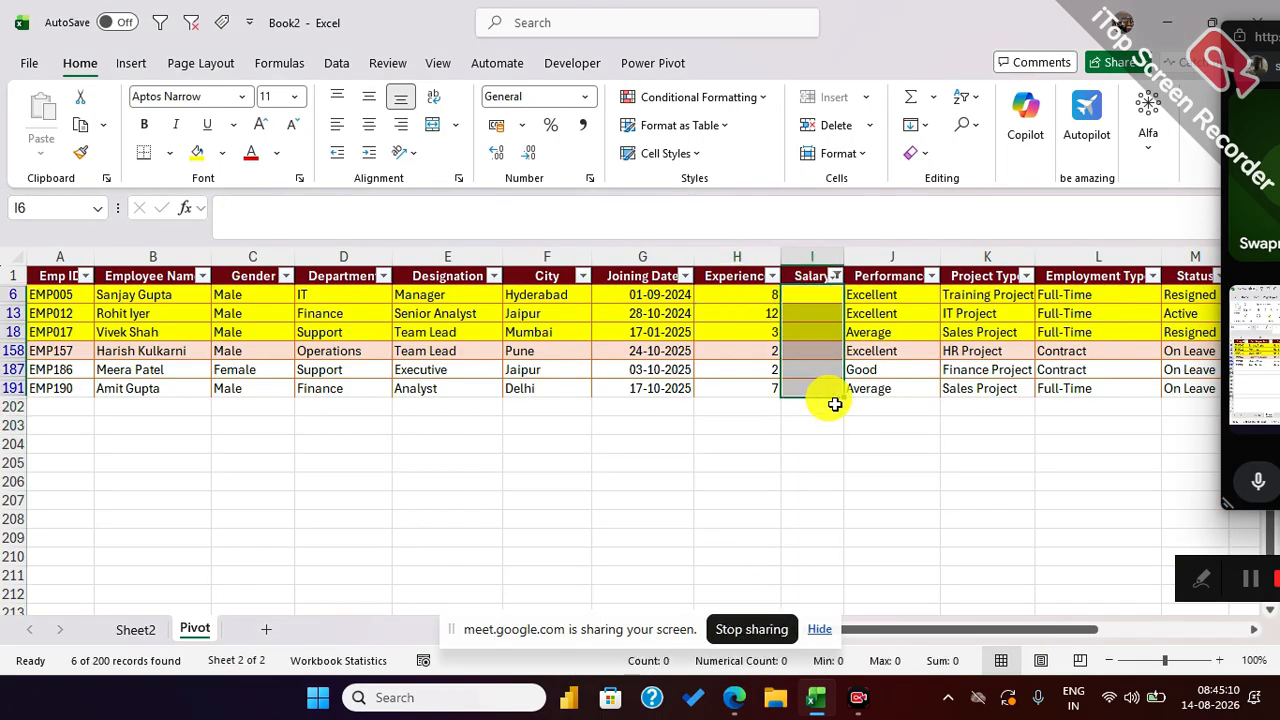
{"action": "type", "text": "15000"}
{"action": "key", "text": "Return"}
{"action": "type", "text": "25000"}
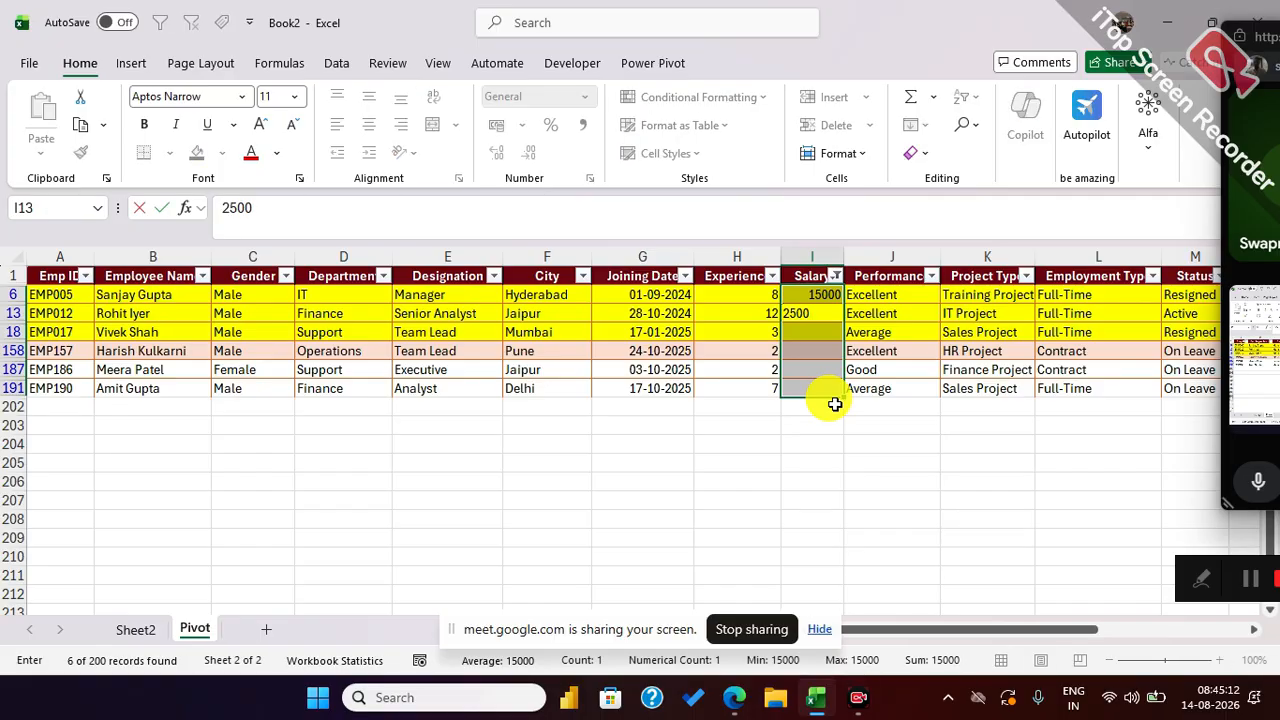
{"action": "key", "text": "Return"}
{"action": "type", "text": "36000"}
{"action": "key", "text": "Return"}
{"action": "type", "text": "25000"}
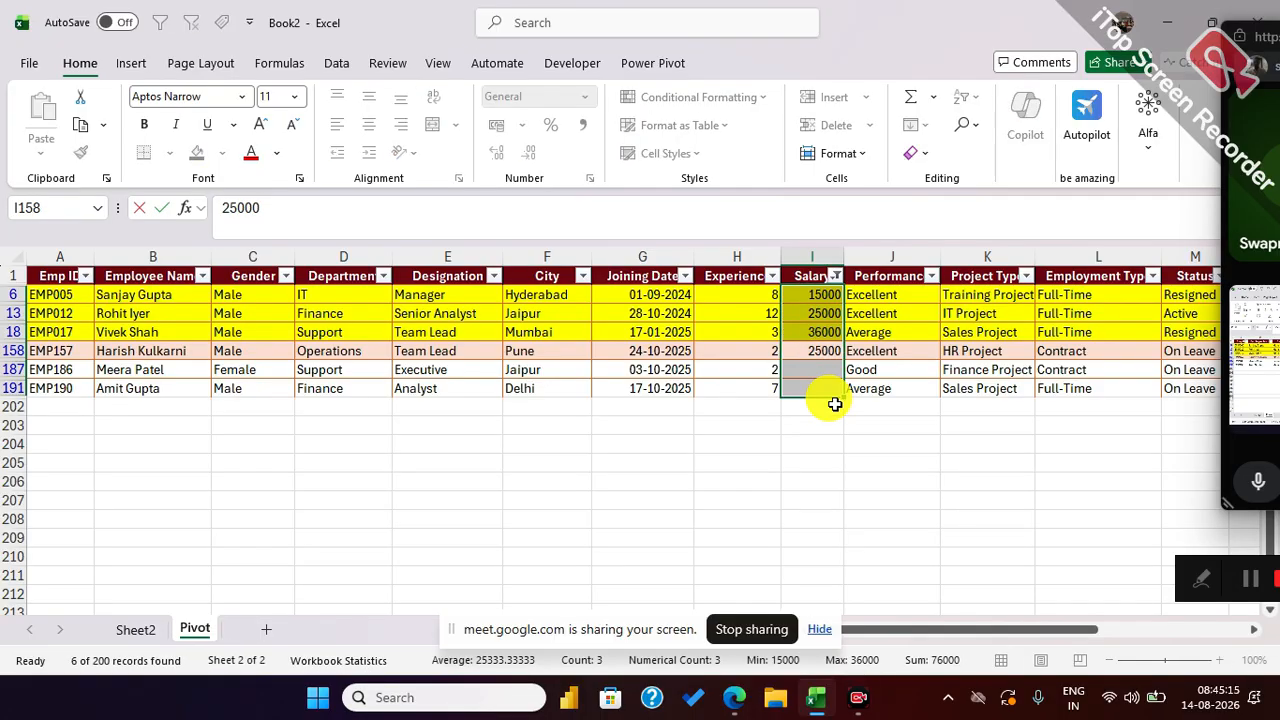
{"action": "key", "text": "Return"}
{"action": "type", "text": "65000"}
{"action": "key", "text": "Return"}
{"action": "type", "text": "25"}
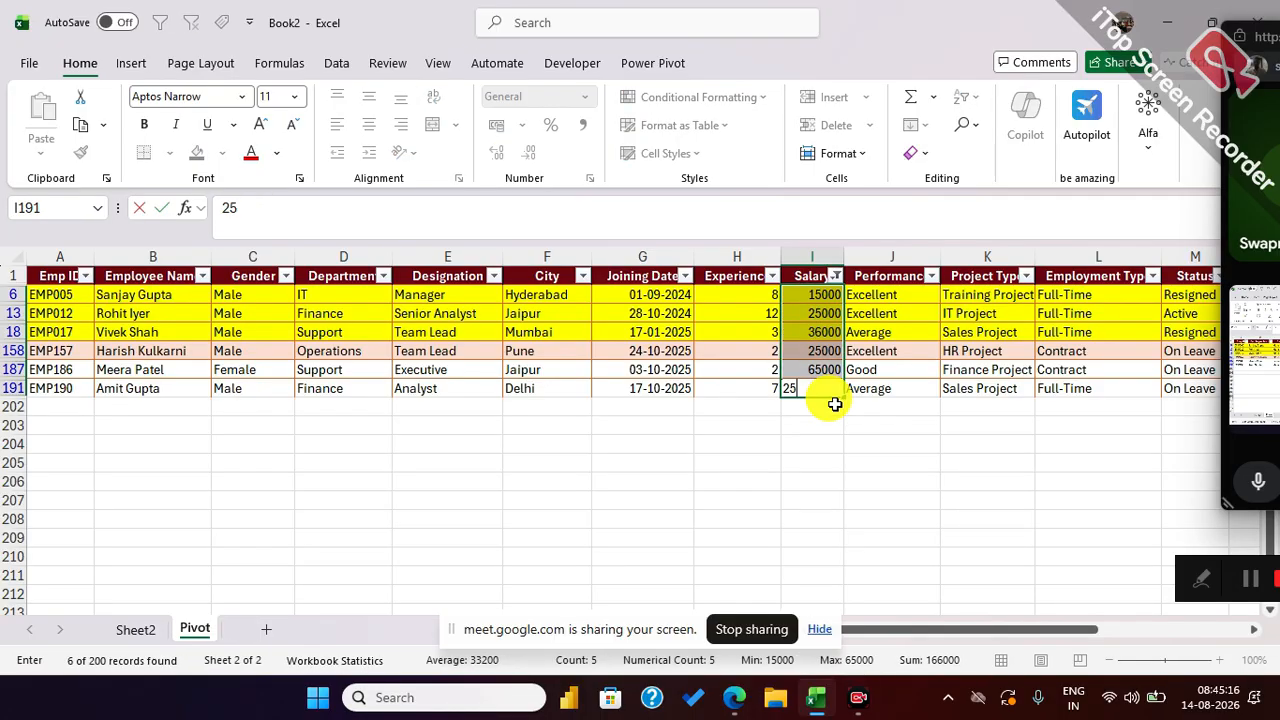
{"action": "type", "text": "000"}
{"action": "key", "text": "Return"}
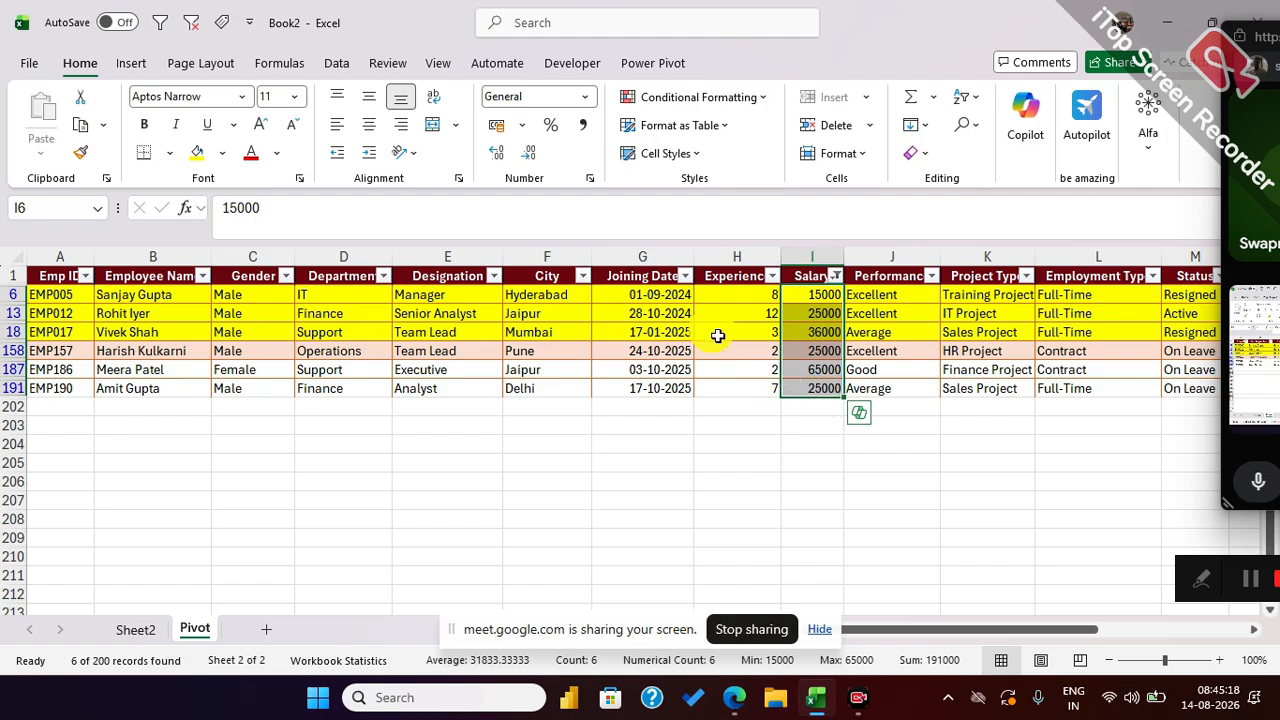
Step: Clear the Salary filter and refresh the pivot table on Sheet2
{"action": "left_click", "coordinate": [832, 275]}
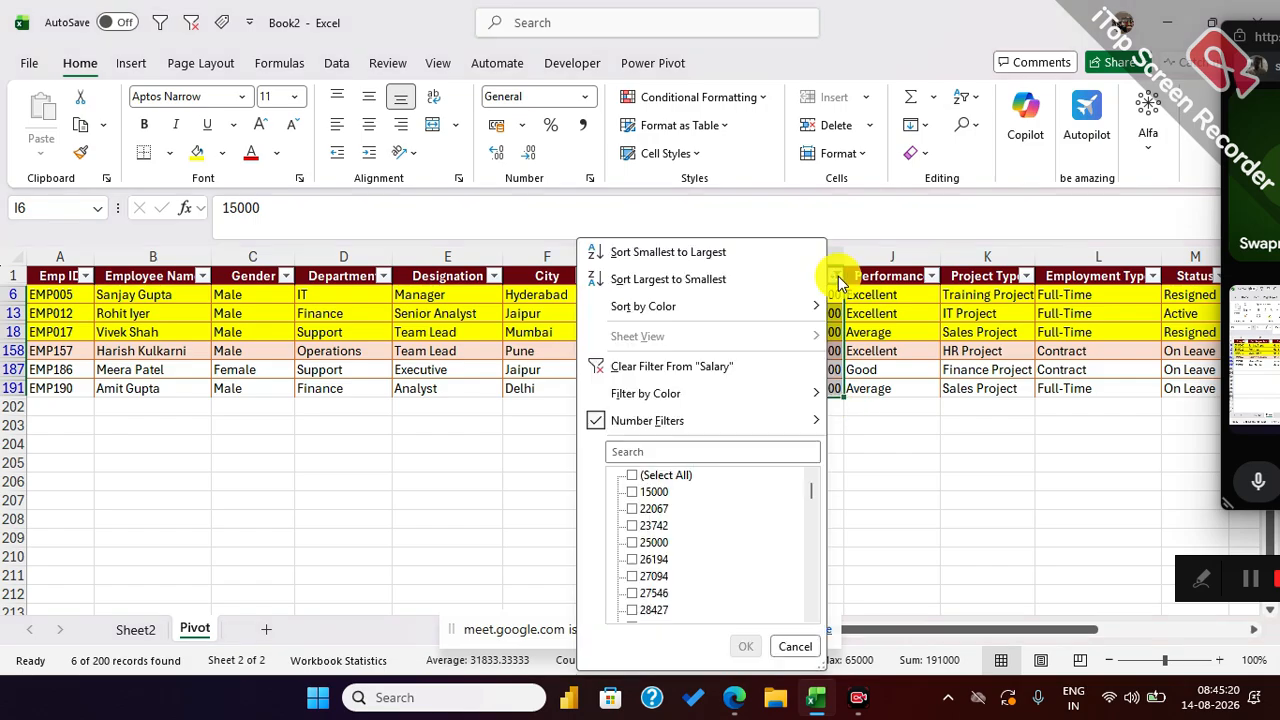
{"action": "left_click", "coordinate": [644, 367]}
{"action": "left_click", "coordinate": [462, 469]}
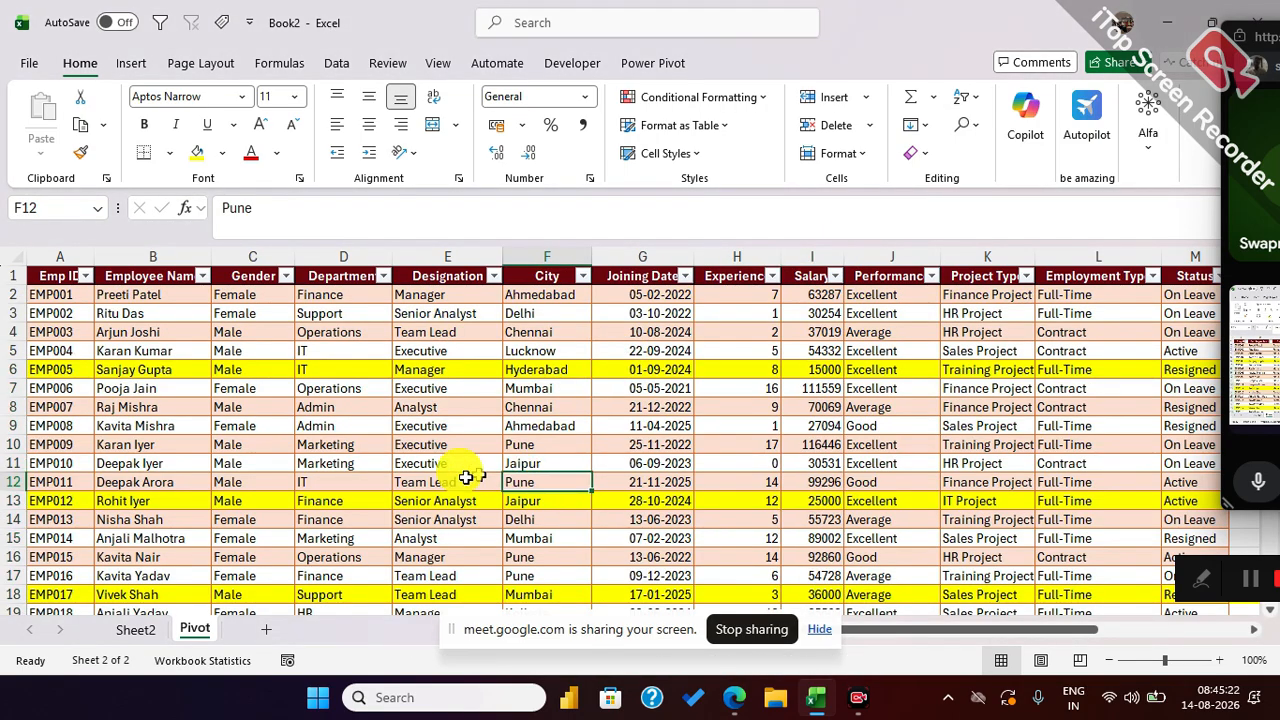
{"action": "left_click", "coordinate": [138, 629]}
{"action": "right_click", "coordinate": [86, 337]}
{"action": "left_click", "coordinate": [151, 372]}
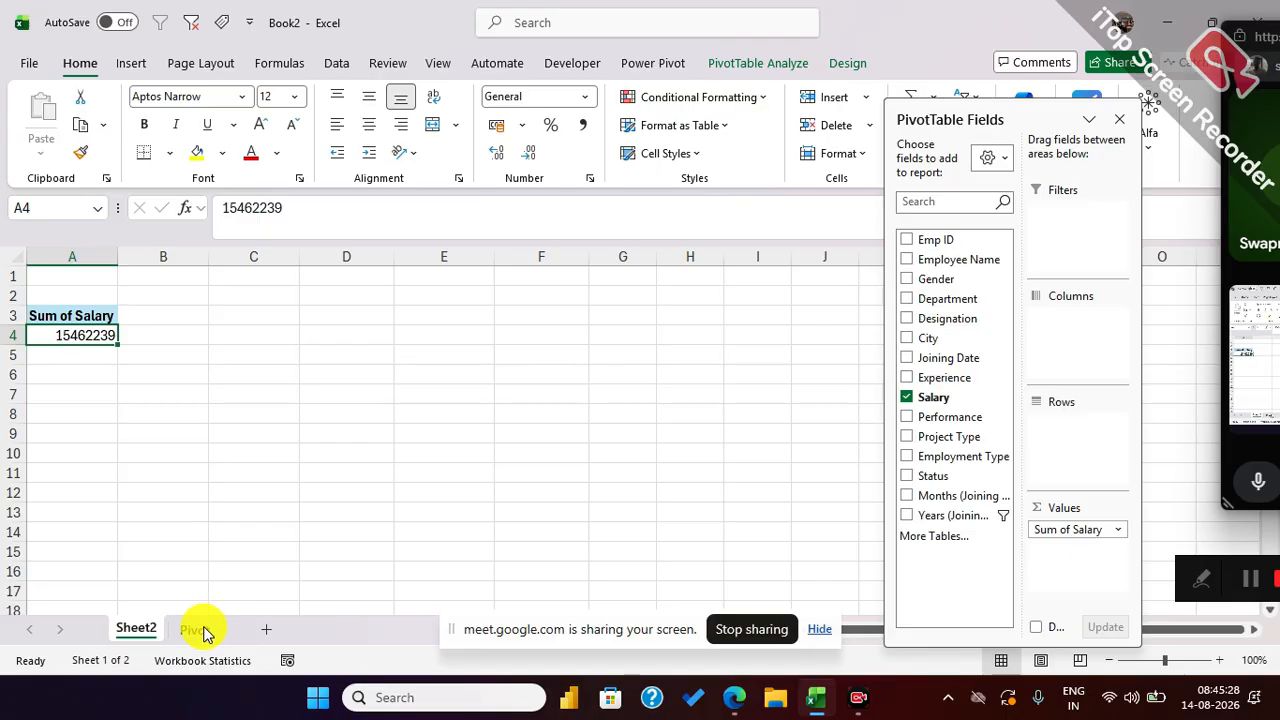
Step: Enter an example on Sheet2 with 150000 in F4, 5% in G3 and 10% in G5
{"action": "left_click", "coordinate": [551, 334]}
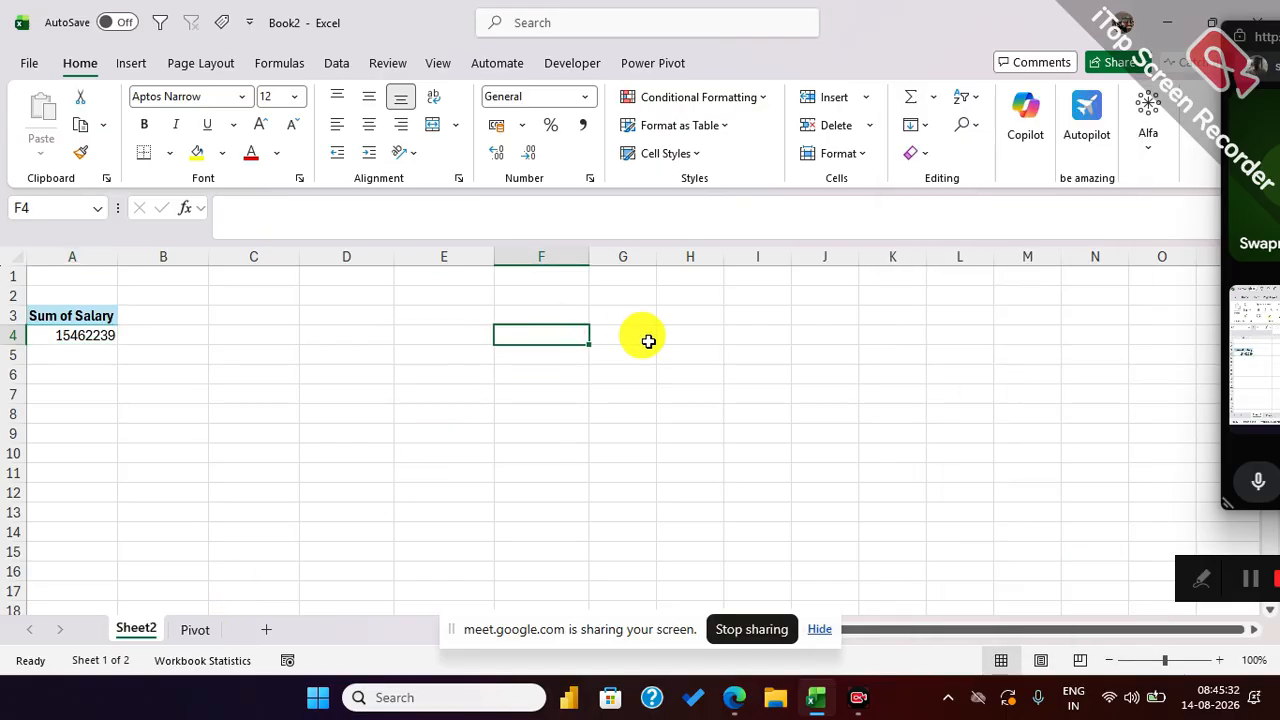
{"action": "type", "text": "150000"}
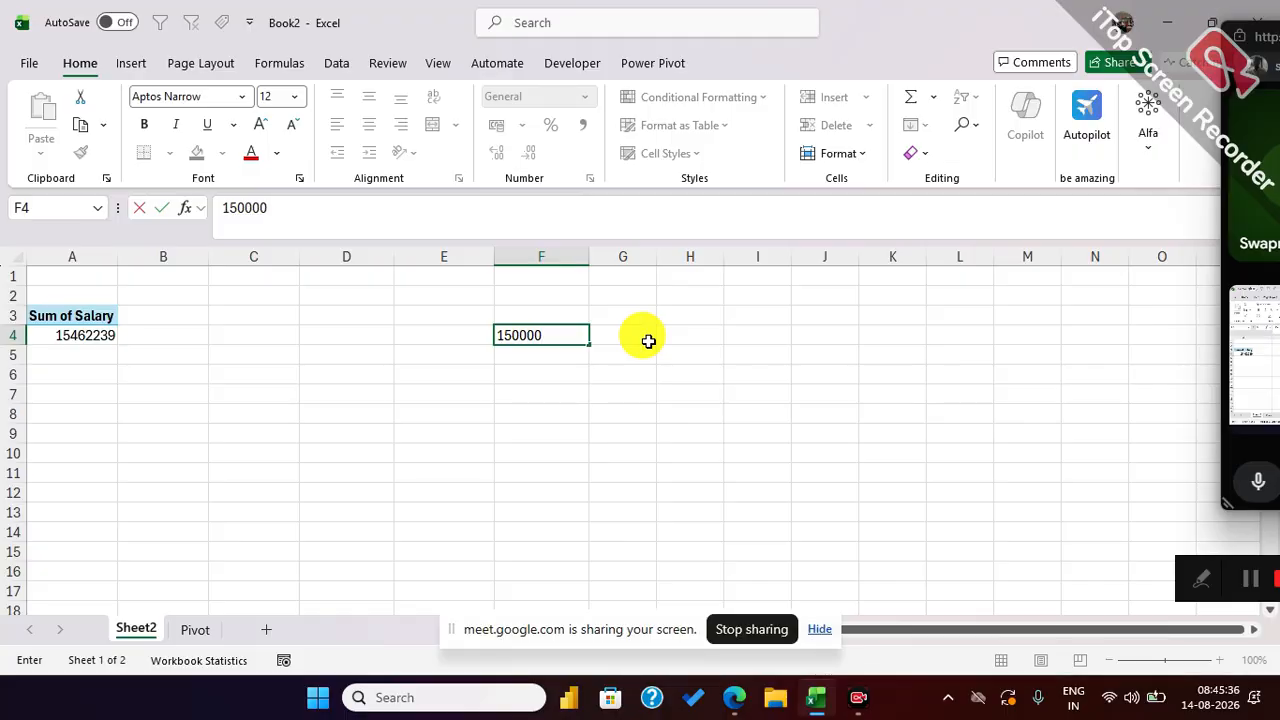
{"action": "key", "text": "Return"}
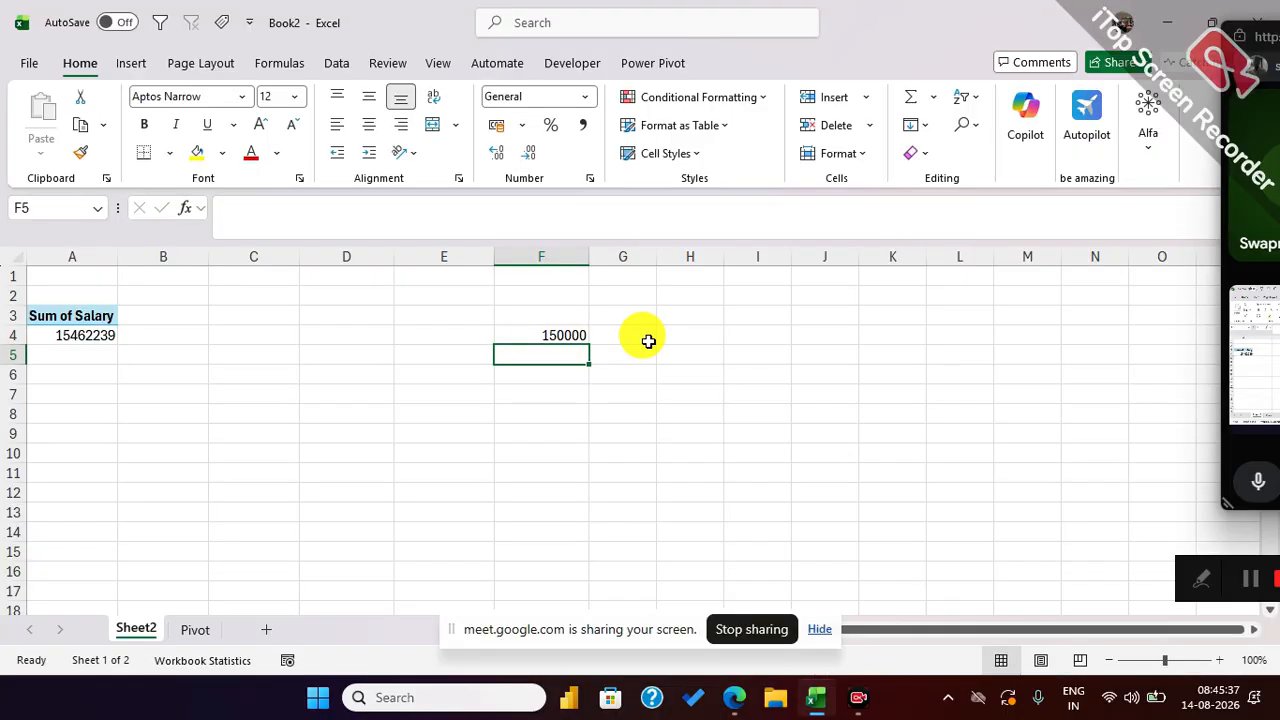
{"action": "left_click", "coordinate": [538, 335]}
{"action": "left_click", "coordinate": [613, 355]}
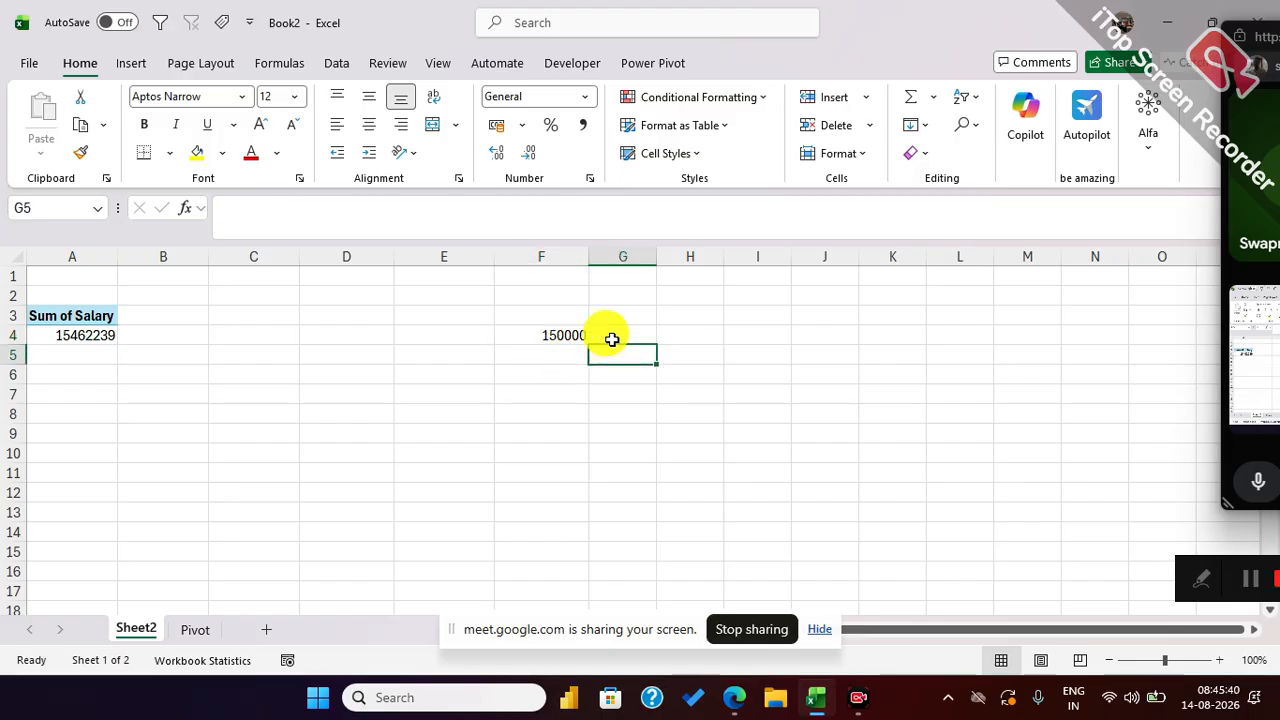
{"action": "type", "text": "10"}
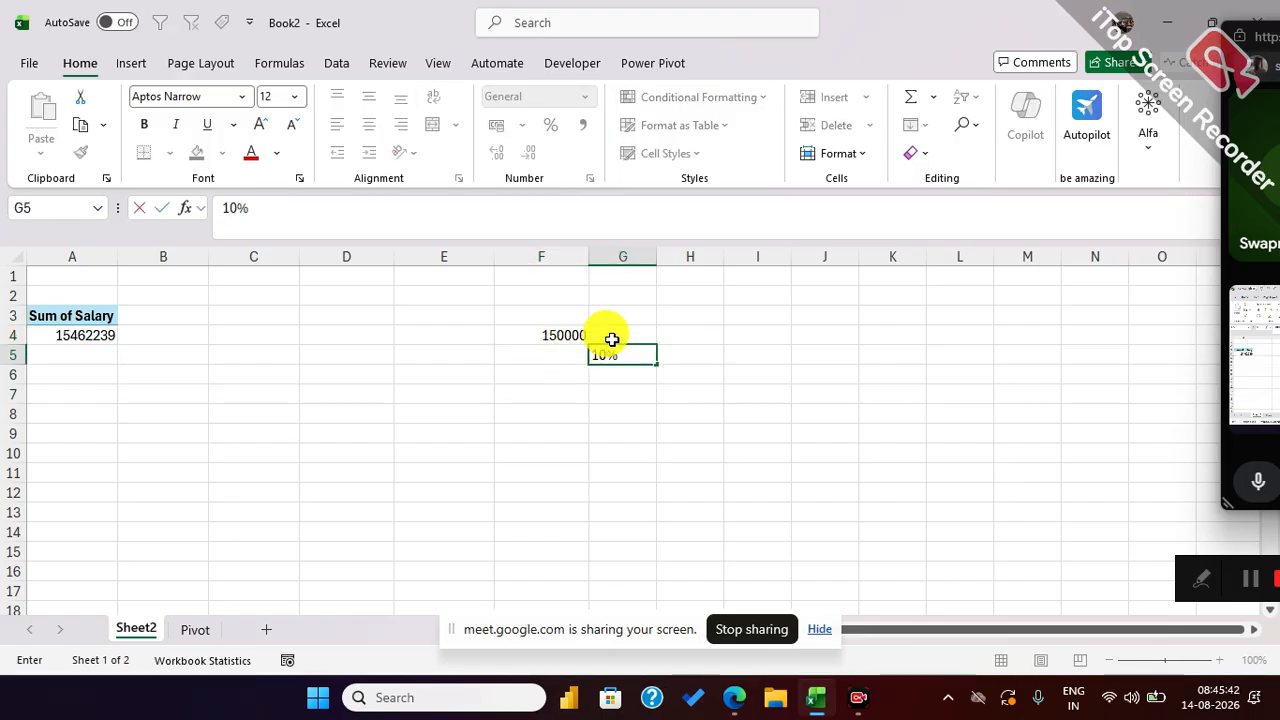
{"action": "left_click_drag", "start_coordinate": [574, 334], "coordinate": [619, 368]}
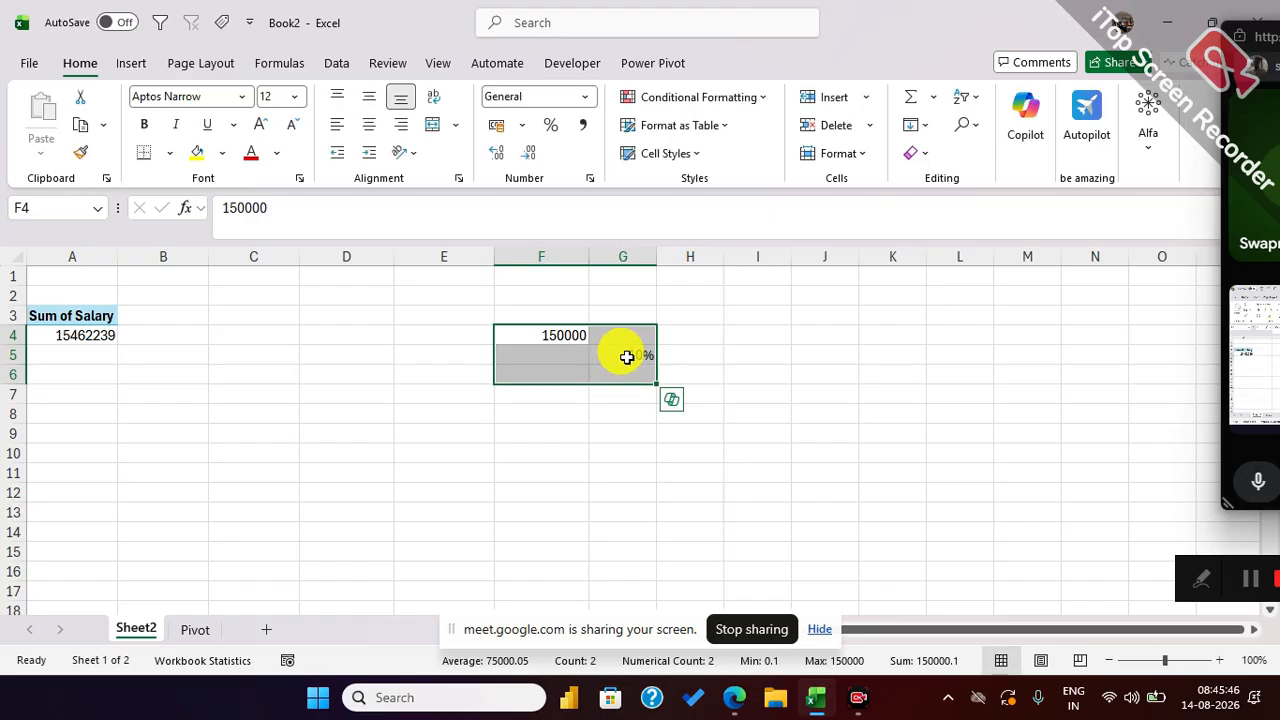
{"action": "left_click", "coordinate": [630, 356]}
{"action": "left_click", "coordinate": [640, 312]}
{"action": "type", "text": "5"}
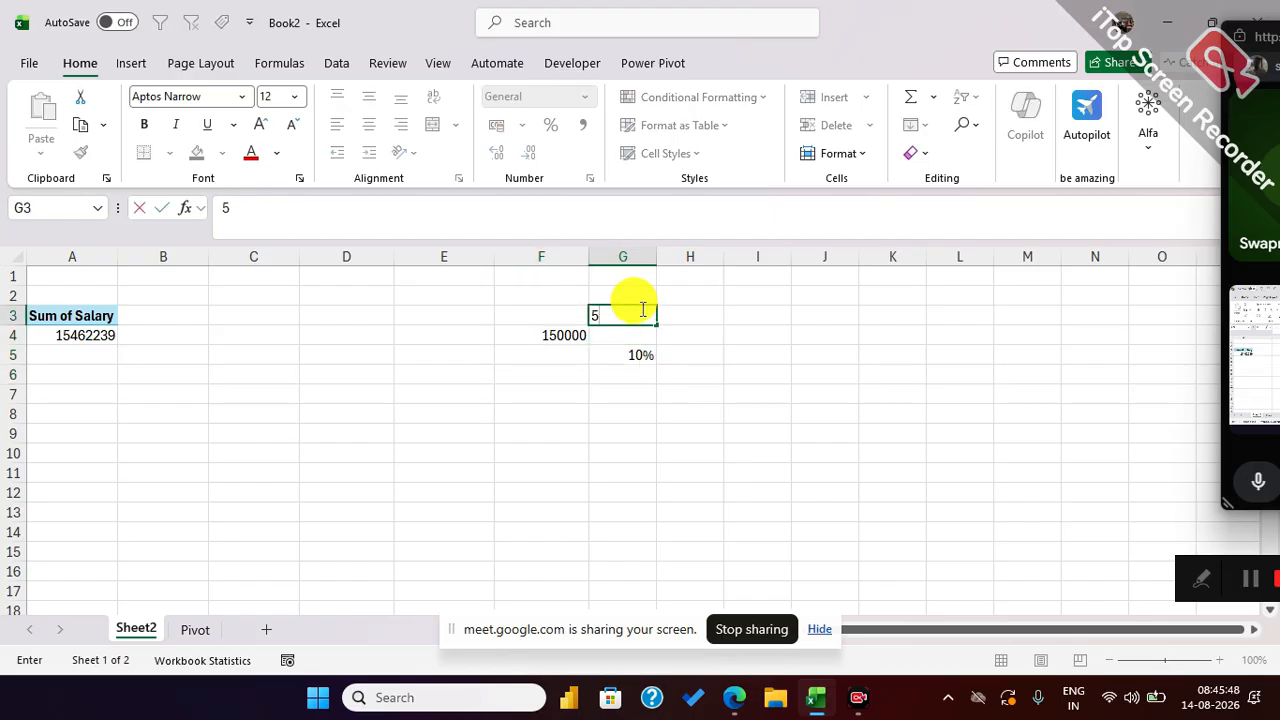
{"action": "key", "text": "Return"}
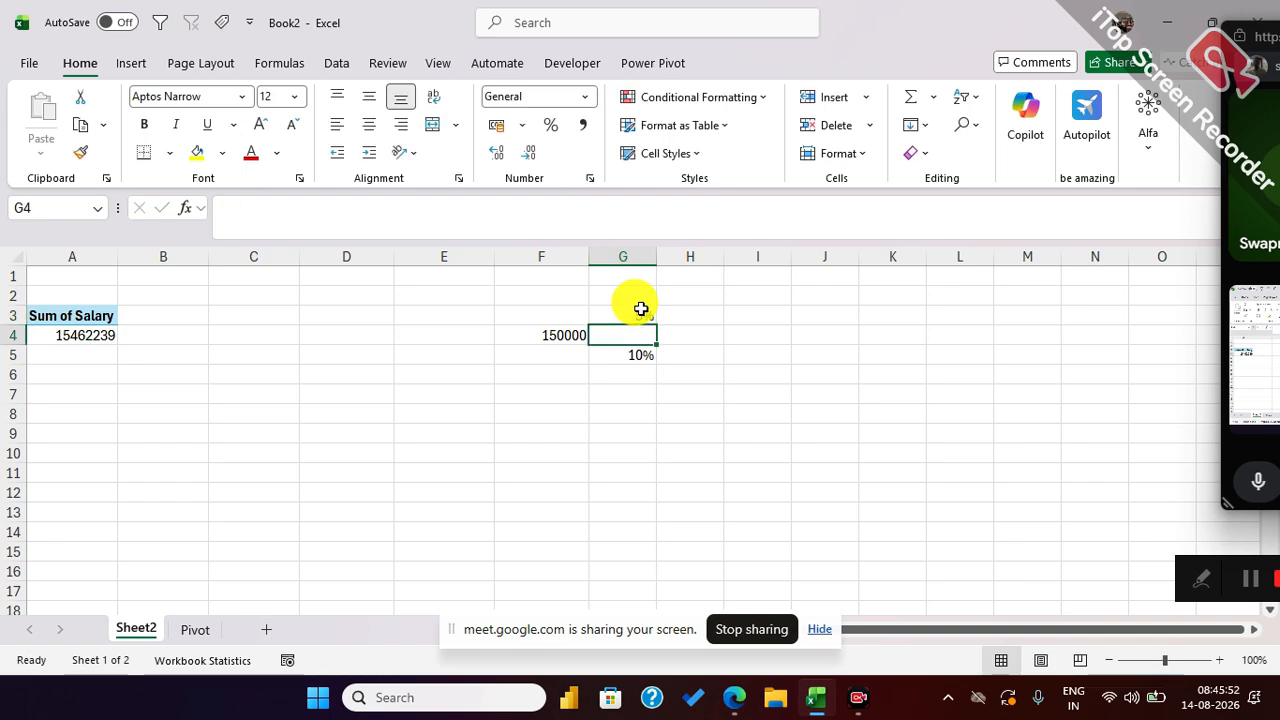
Step: Clear the department summary from column Q onward on the Pivot sheet
{"action": "left_click", "coordinate": [190, 632]}
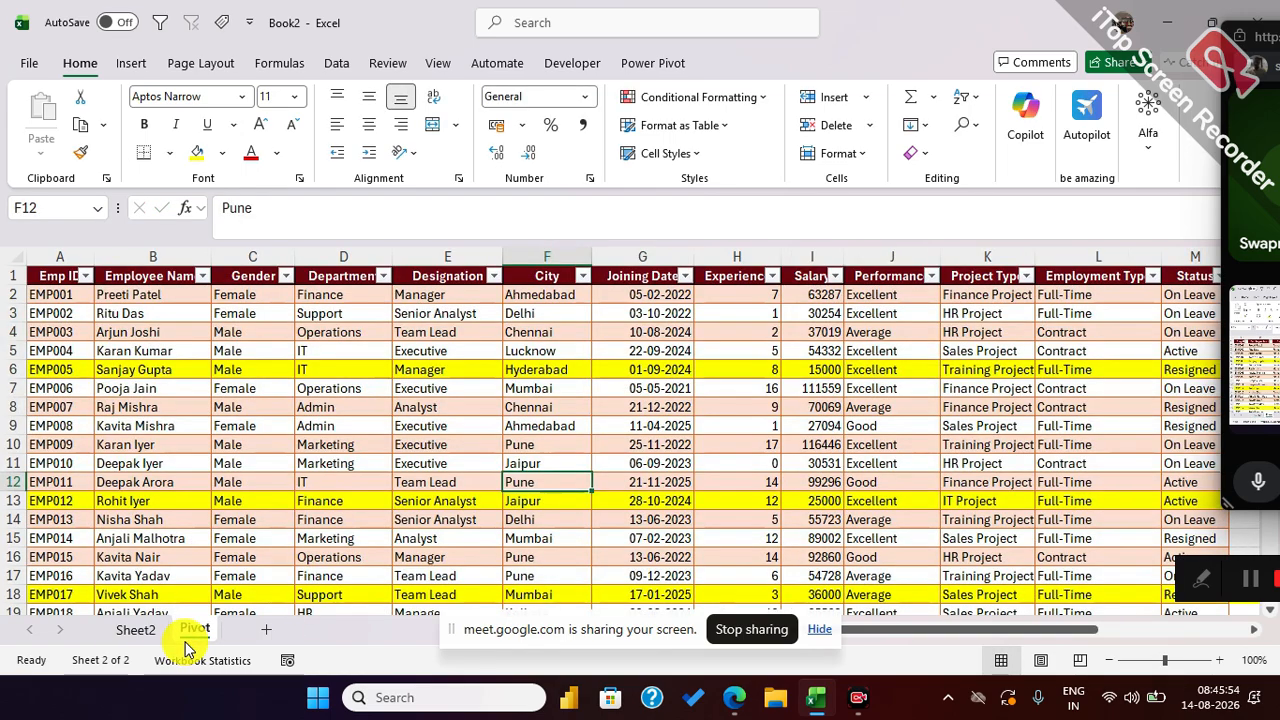
{"action": "left_click_drag", "start_coordinate": [943, 629], "coordinate": [1053, 630]}
{"action": "left_click_drag", "start_coordinate": [900, 257], "coordinate": [1198, 313]}
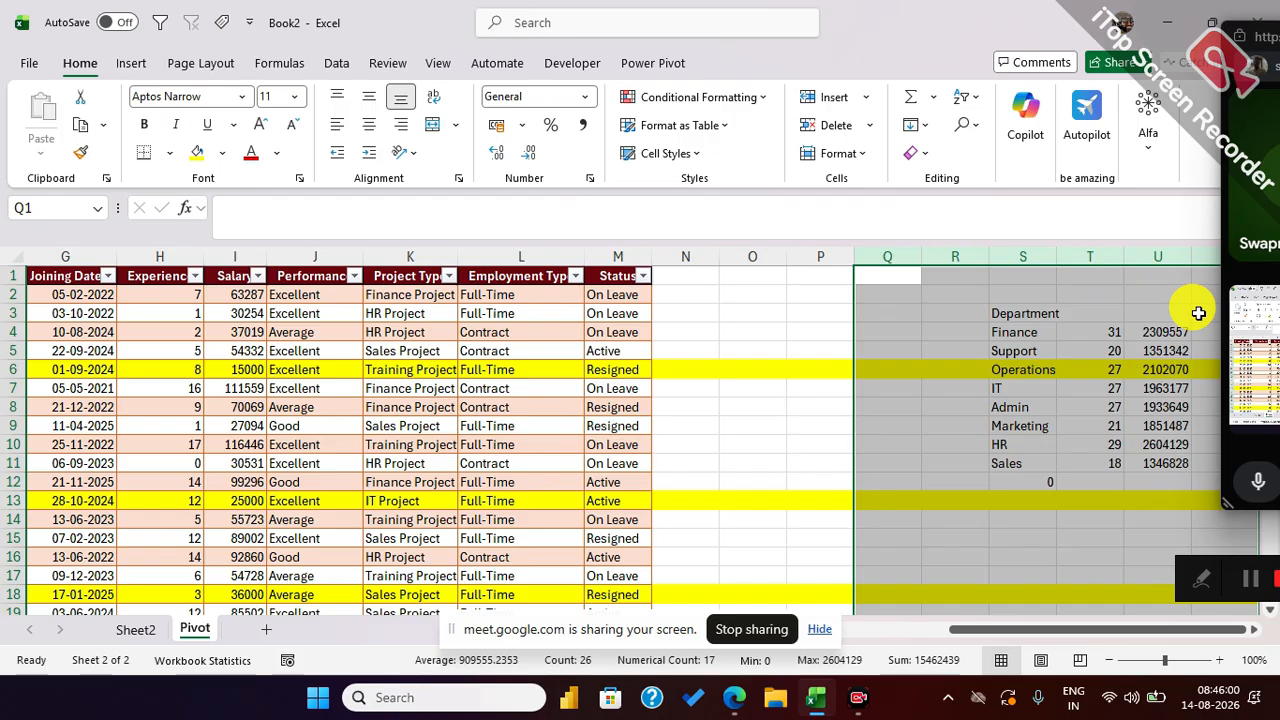
{"action": "key", "text": "Delete"}
{"action": "left_click", "coordinate": [562, 410]}
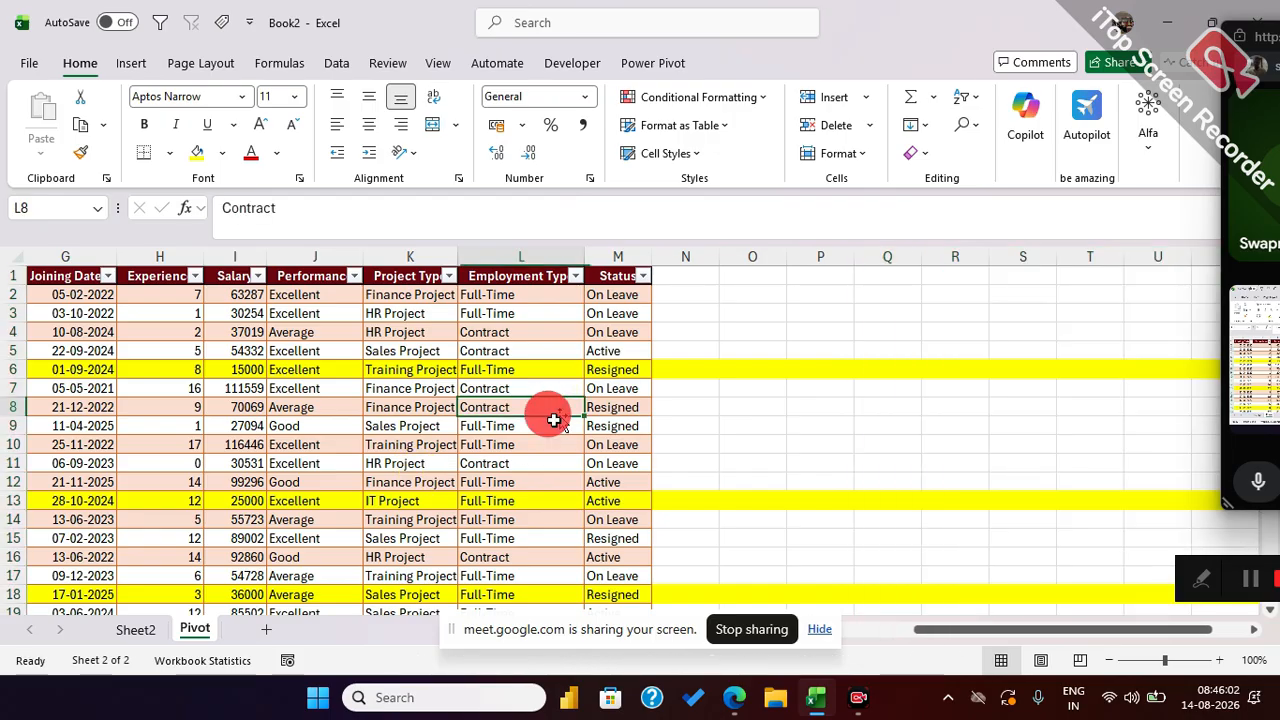
Step: Add a Bonus header in N1 and calculate 10% of the first employee's salary in N2 with =I2*10%
{"action": "left_click", "coordinate": [694, 277]}
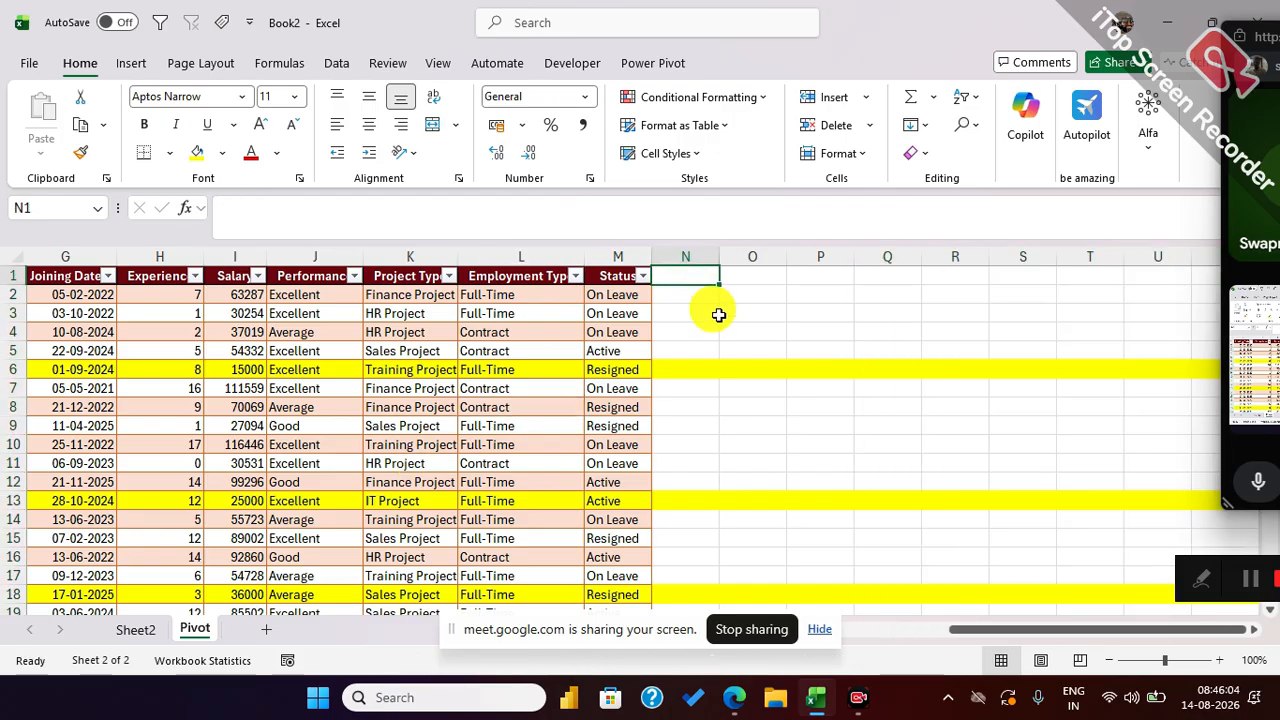
{"action": "type", "text": "B"}
{"action": "key", "text": "Return"}
{"action": "type", "text": "="}
{"action": "key", "text": "Left"}
{"action": "key", "text": "Left"}
{"action": "key", "text": "Left"}
{"action": "key", "text": "Left"}
{"action": "key", "text": "Left"}
{"action": "type", "text": "*"}
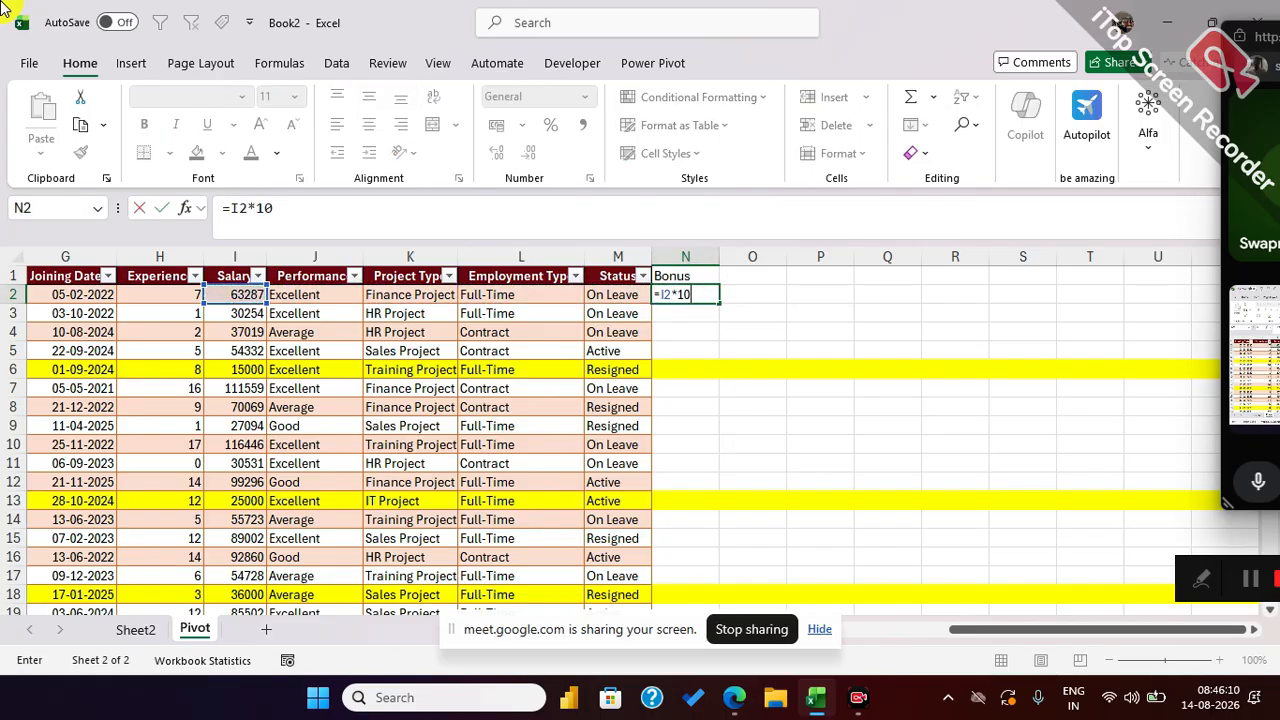
{"action": "type", "text": "10%"}
{"action": "key", "text": "Return"}
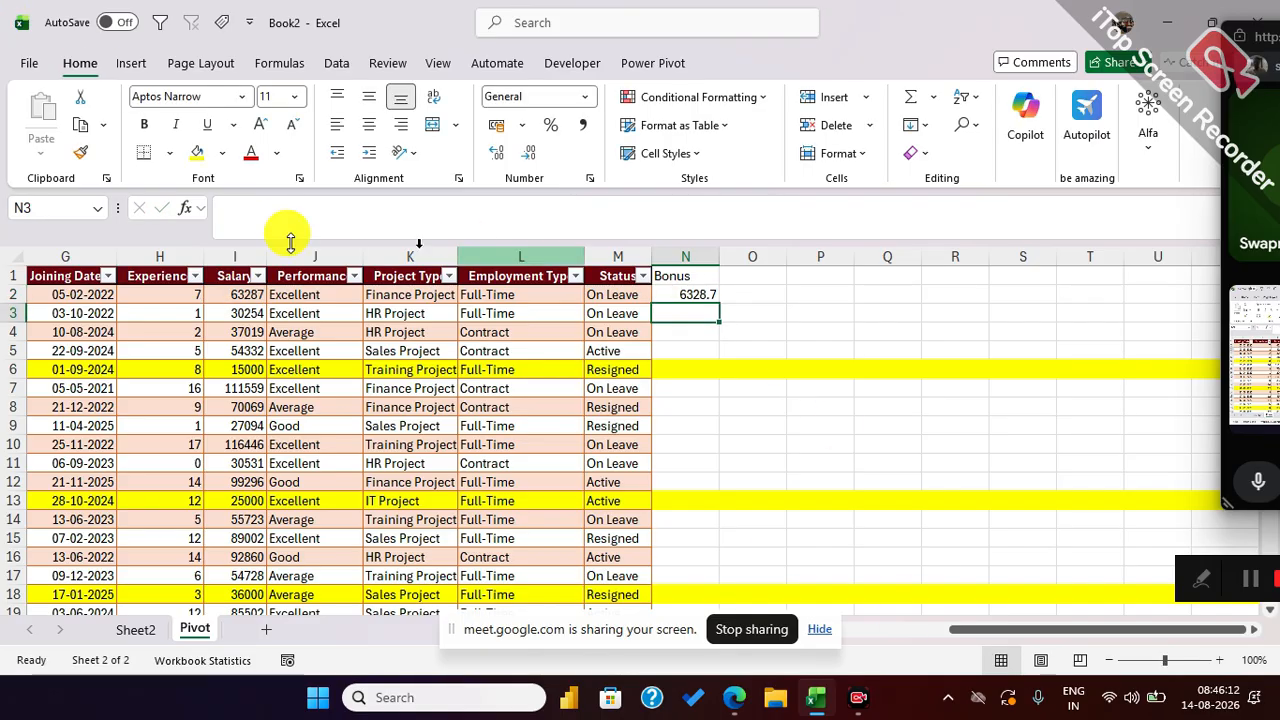
Step: Fill the bonus formula from N2 down the Bonus column and total it in P2 with =SUM(N2:N201)
{"action": "left_click", "coordinate": [703, 295]}
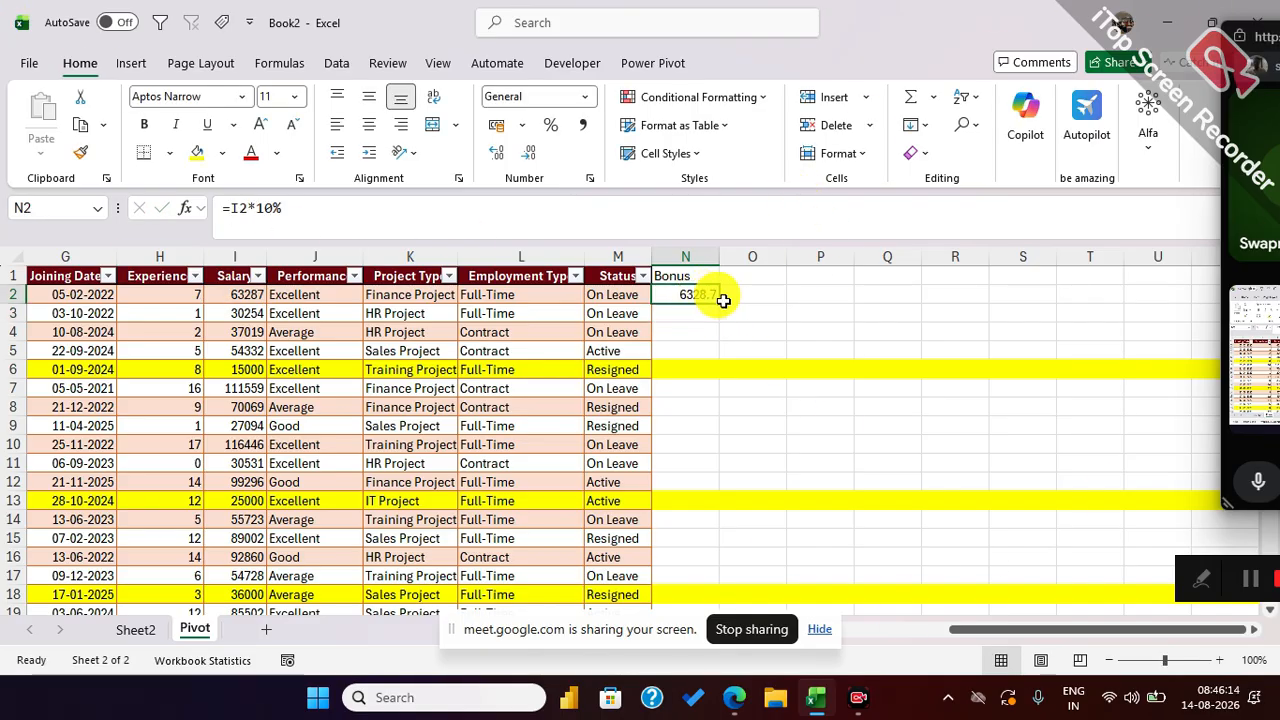
{"action": "double_click", "coordinate": [719, 304]}
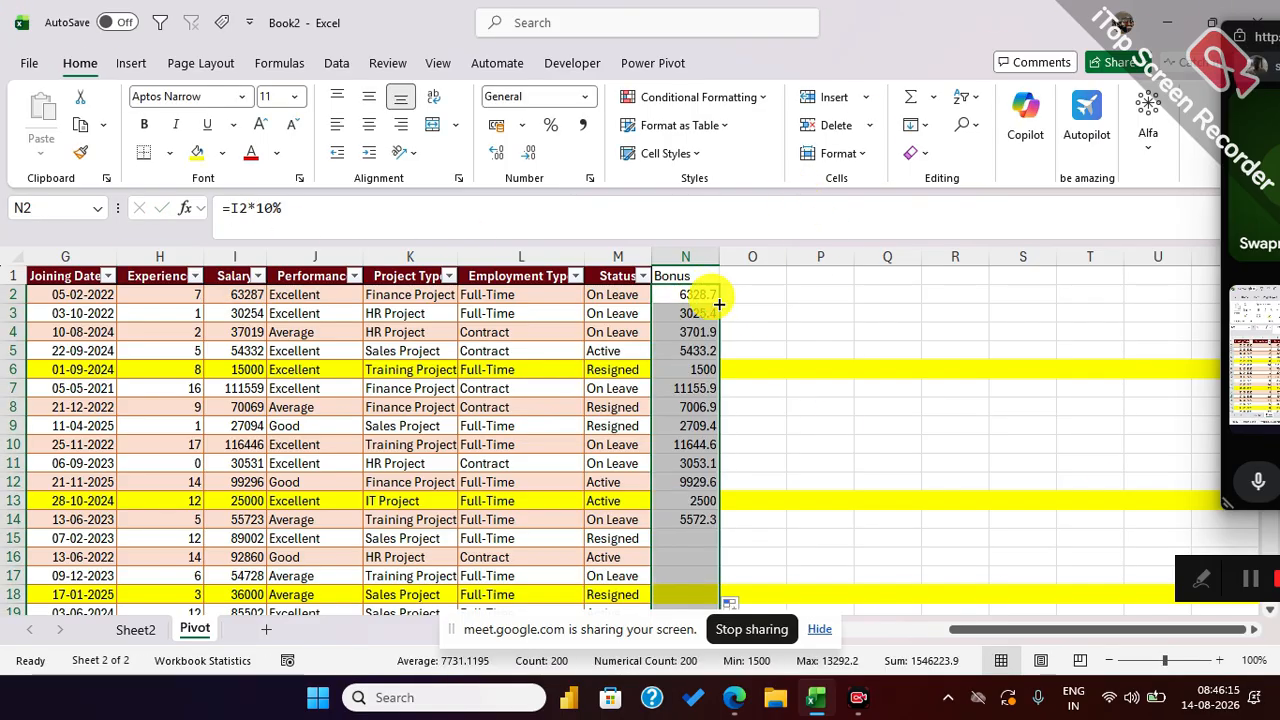
{"action": "left_click", "coordinate": [812, 302]}
{"action": "type", "text": "=SUM("}
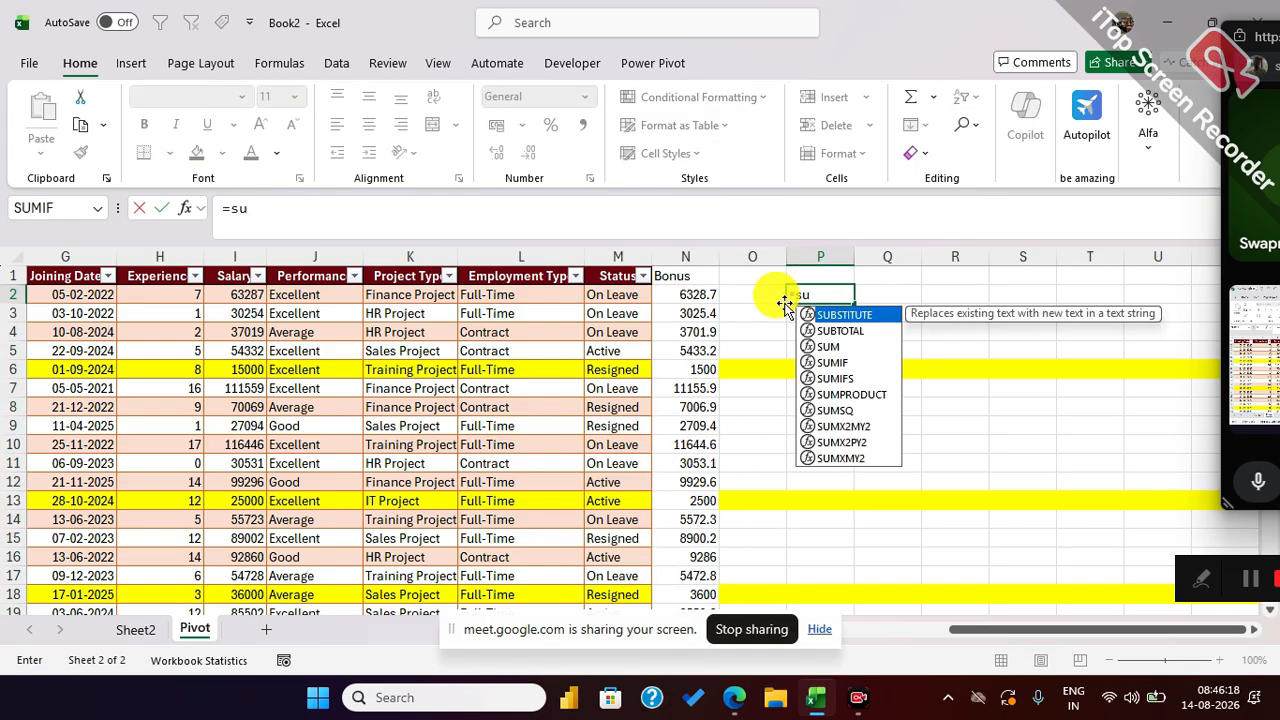
{"action": "key", "text": "Left"}
{"action": "key", "text": "Left"}
{"action": "key", "text": "ctrl+shift+Down"}
{"action": "key", "text": "Return"}
{"action": "scroll", "coordinate": [784, 303], "scroll_direction": "up", "scroll_amount": 1}
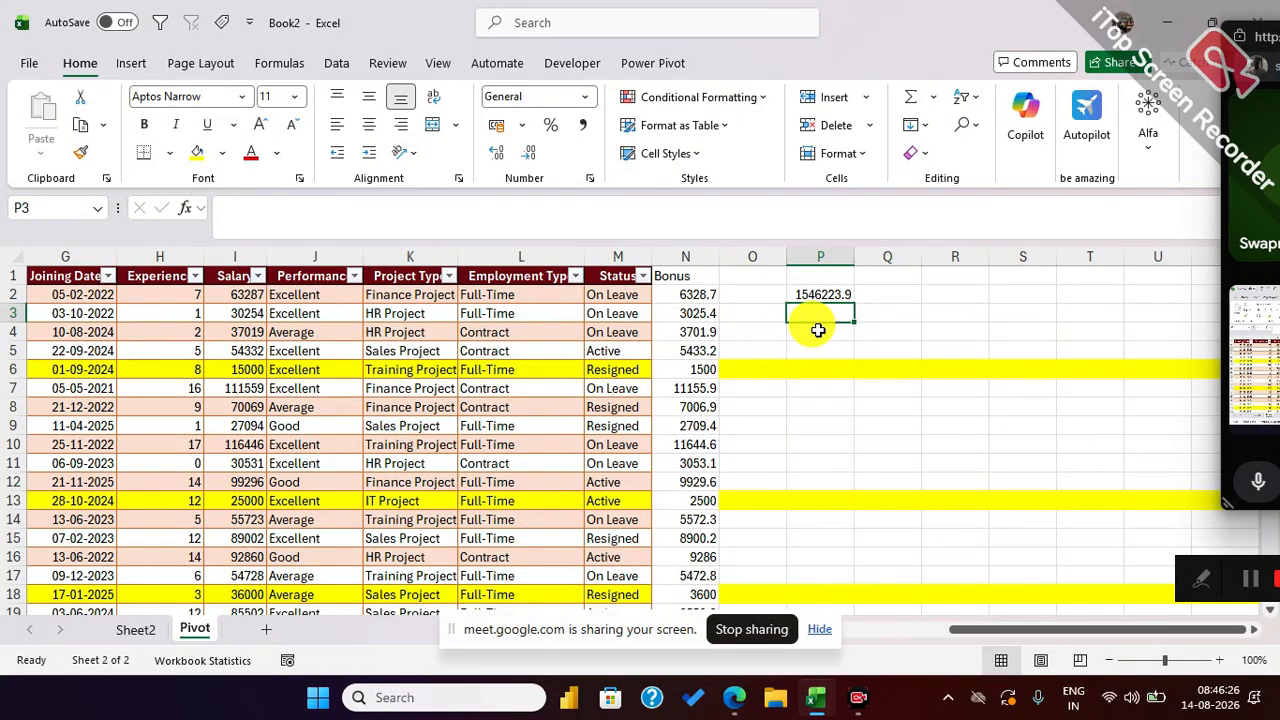
Step: Format the bonus total in P2 as Number with 0 decimal places
{"action": "left_click", "coordinate": [800, 294]}
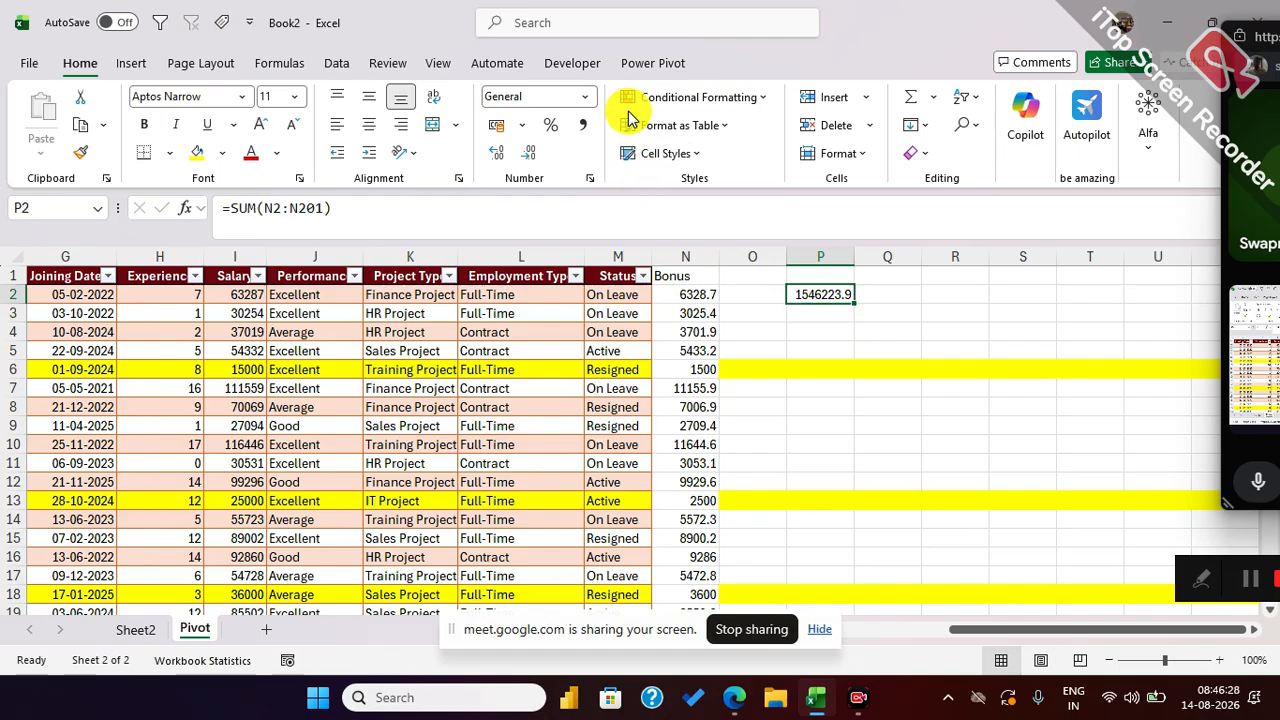
{"action": "left_click", "coordinate": [582, 96]}
{"action": "left_click", "coordinate": [540, 540]}
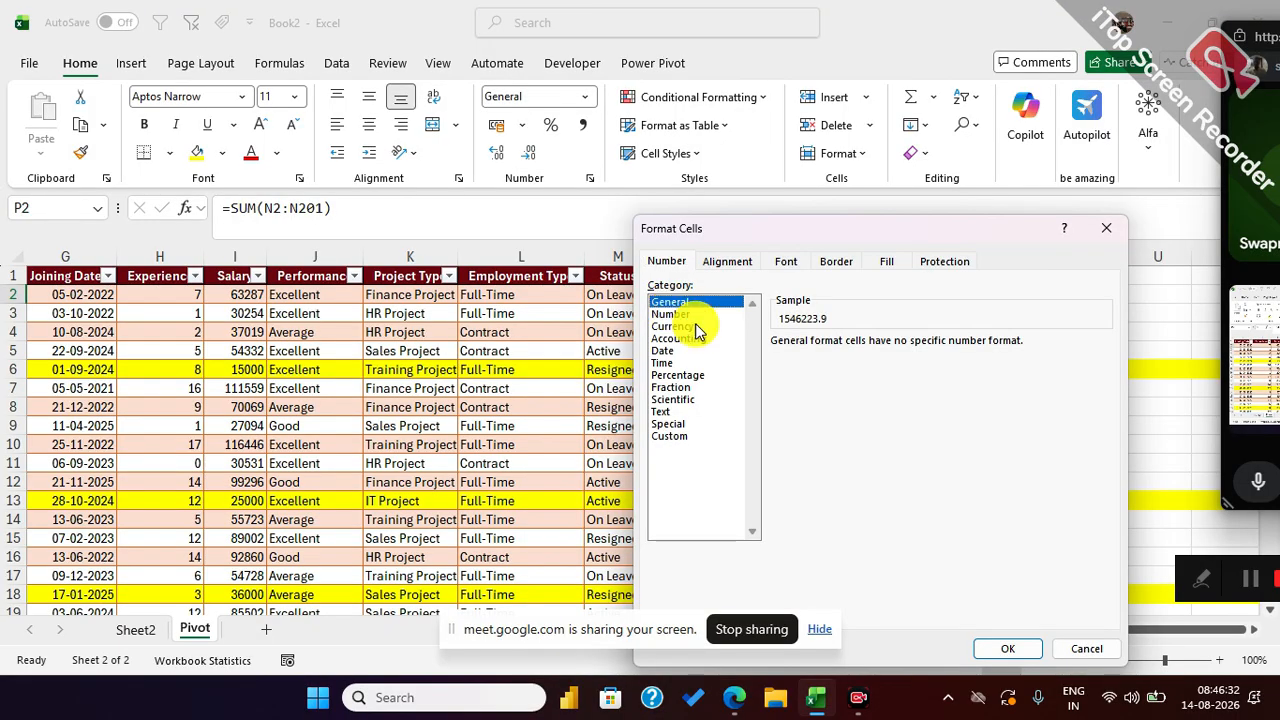
{"action": "left_click", "coordinate": [672, 314]}
{"action": "left_click", "coordinate": [898, 339]}
{"action": "left_click", "coordinate": [898, 348]}
{"action": "left_click", "coordinate": [898, 348]}
{"action": "left_click", "coordinate": [898, 348]}
{"action": "left_click", "coordinate": [1007, 648]}
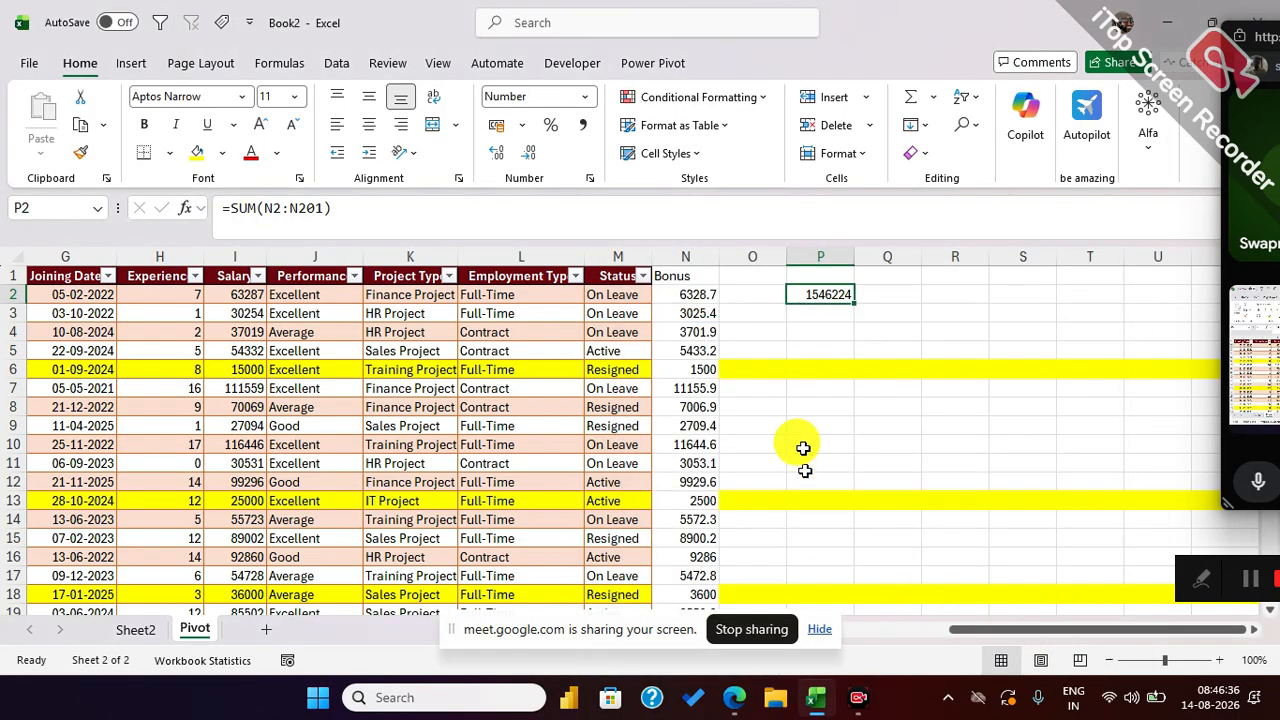
Step: Increase the font size of the bonus total in P2 to 16
{"action": "left_click", "coordinate": [260, 124]}
{"action": "left_click", "coordinate": [260, 124]}
{"action": "left_click", "coordinate": [260, 124]}
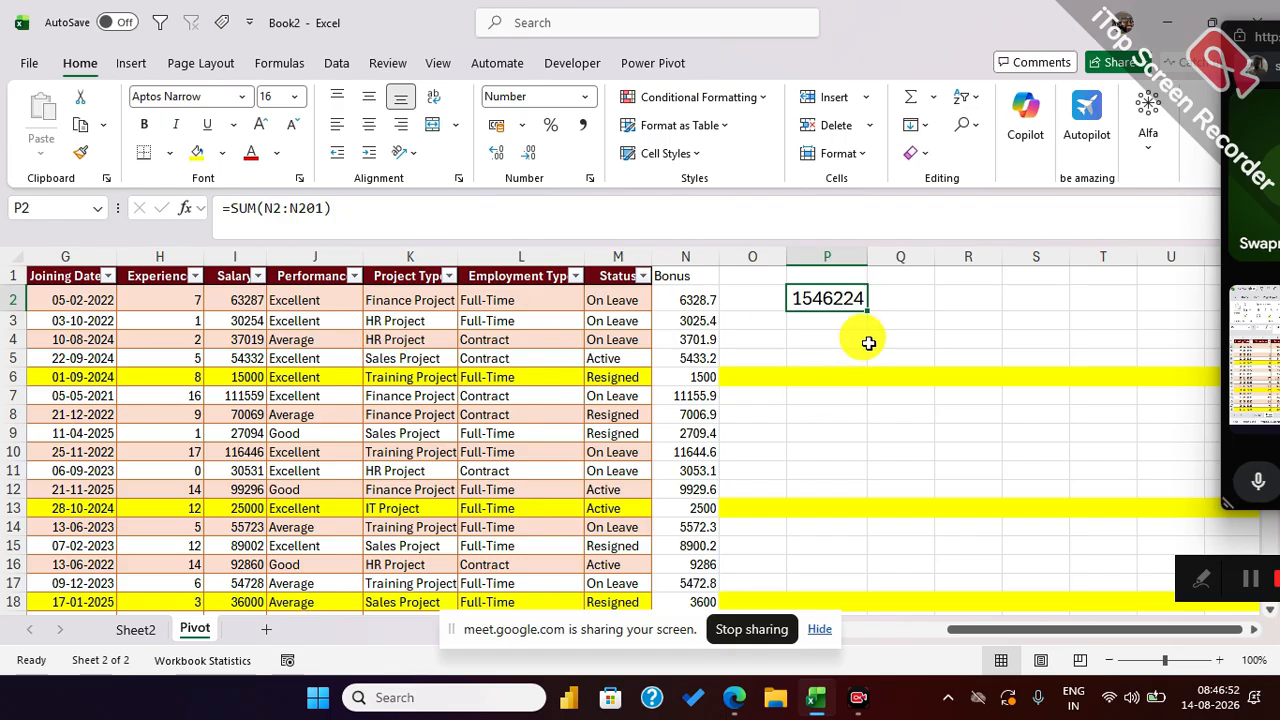
Step: Add Employee Name to the rows of the pivot table on Sheet2
{"action": "left_click_drag", "start_coordinate": [706, 300], "coordinate": [690, 542]}
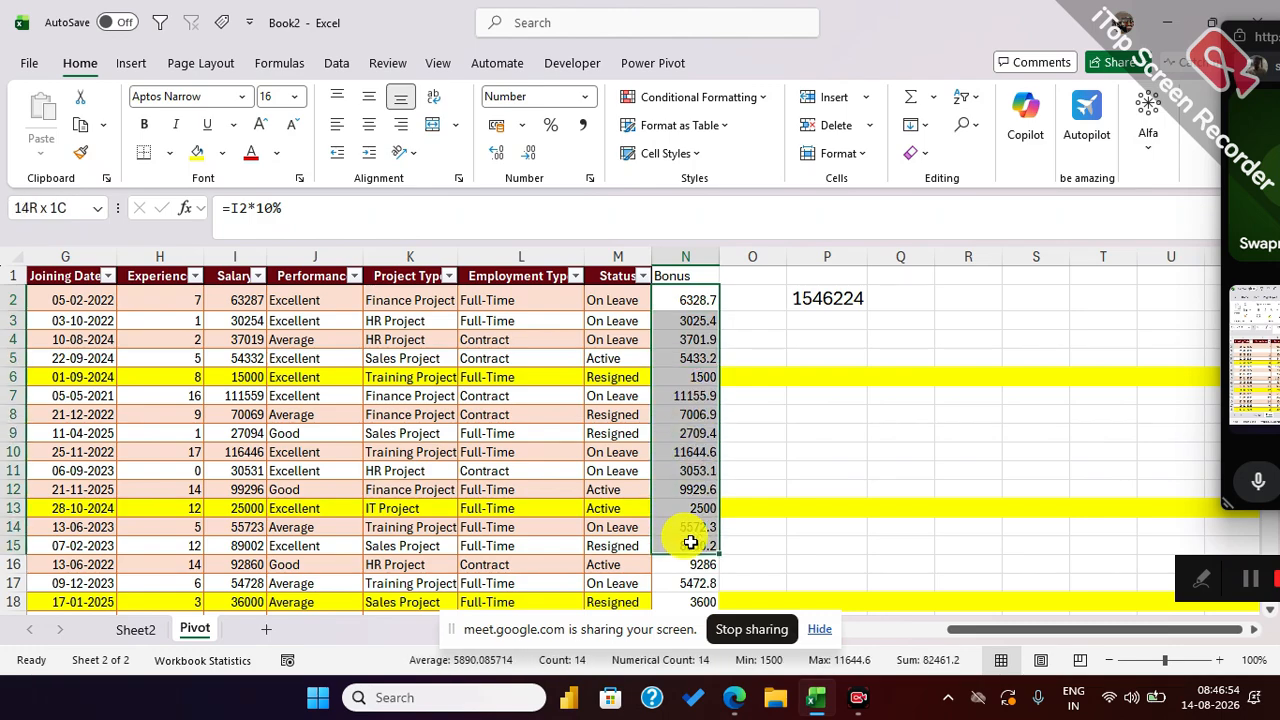
{"action": "left_click", "coordinate": [136, 629]}
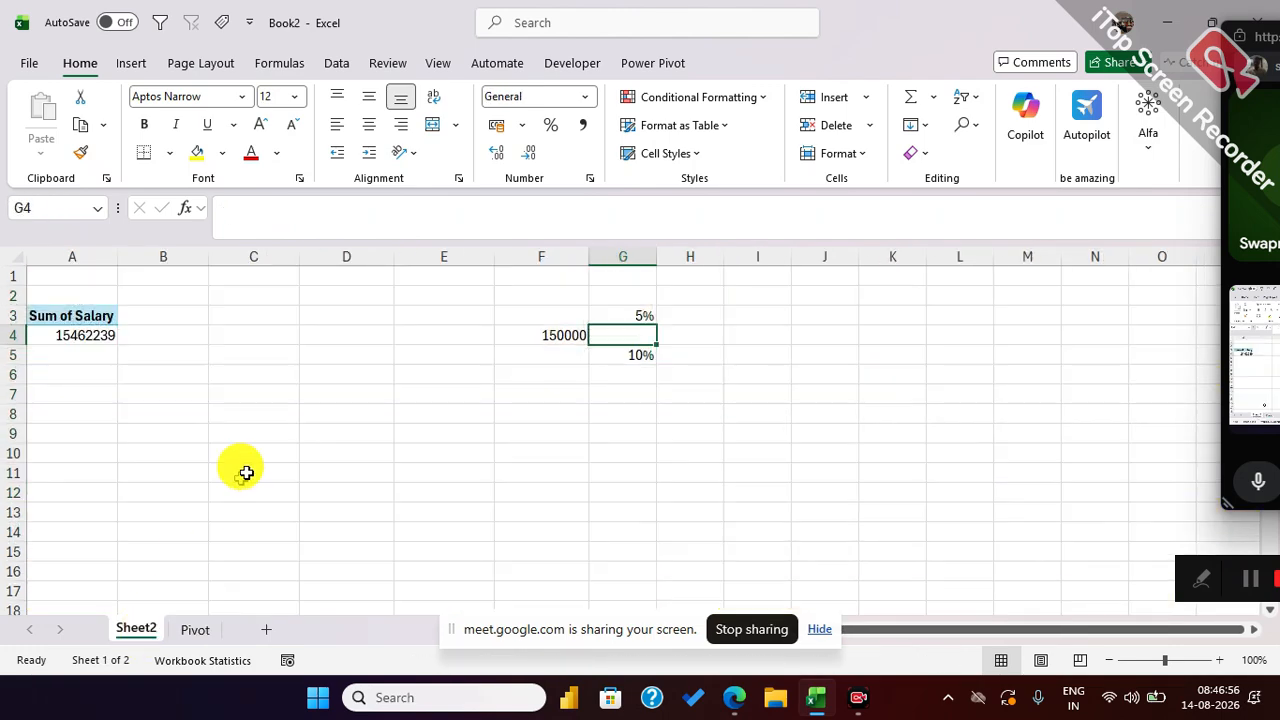
{"action": "left_click", "coordinate": [72, 335]}
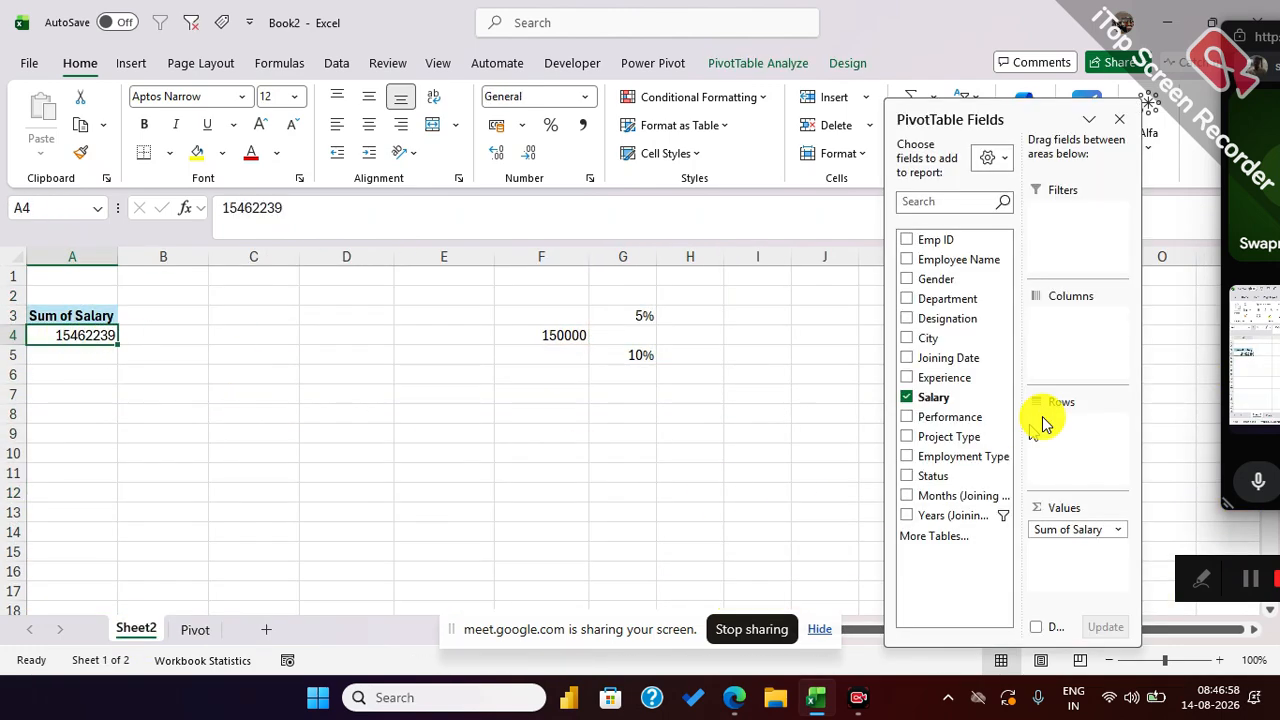
{"action": "left_click_drag", "start_coordinate": [945, 259], "coordinate": [1040, 455]}
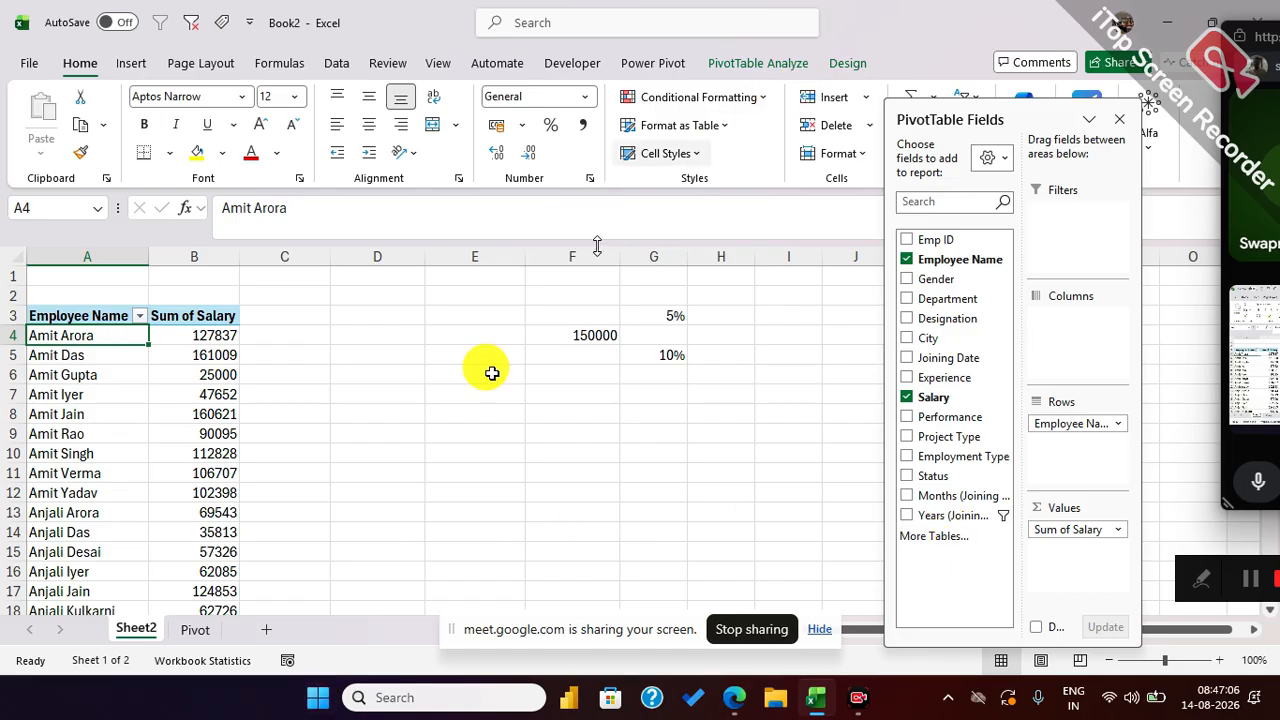
Step: Extend the pivot table's data source to Pivot!$A$1:$N$201 to include the Bonus column
{"action": "left_click", "coordinate": [800, 66]}
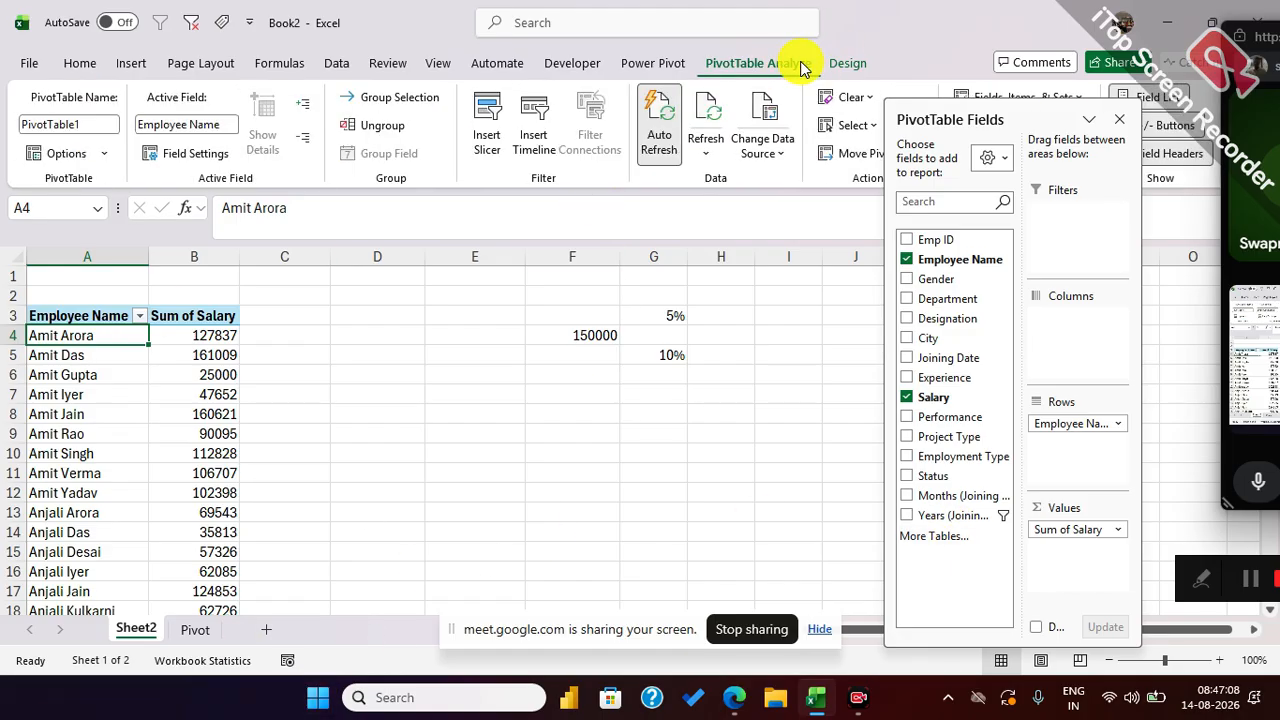
{"action": "left_click", "coordinate": [760, 145]}
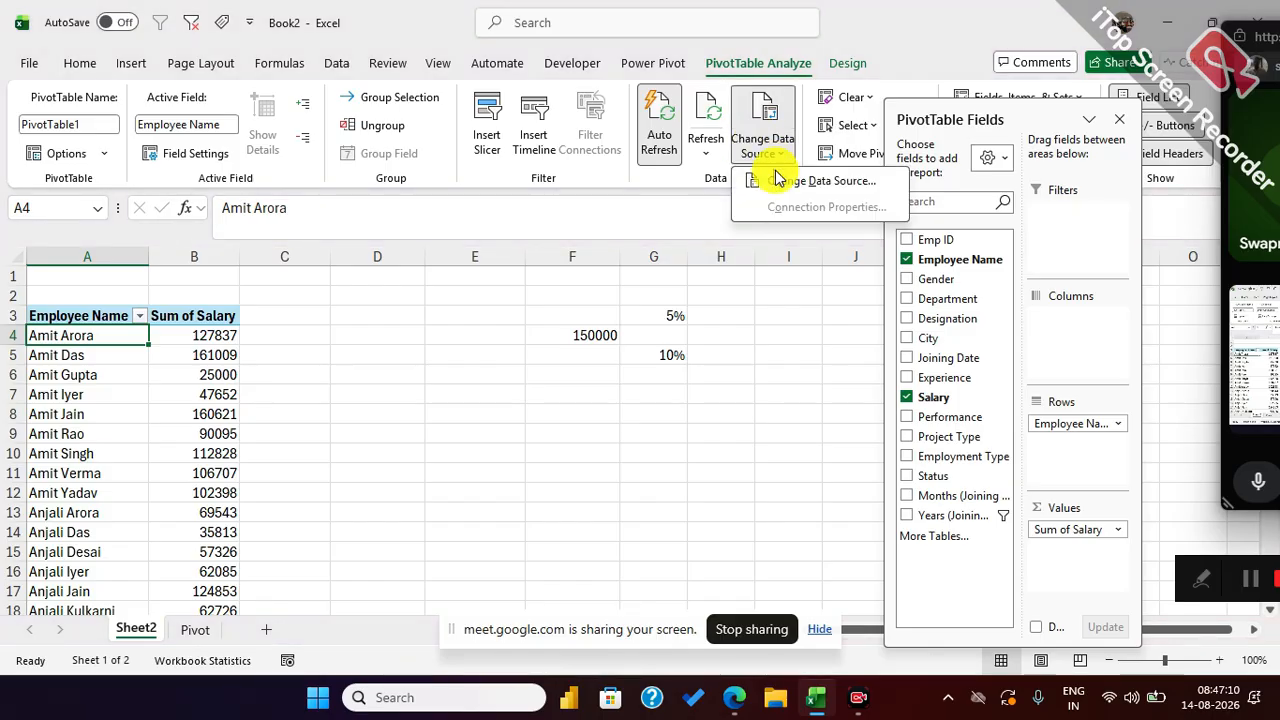
{"action": "left_click", "coordinate": [778, 180]}
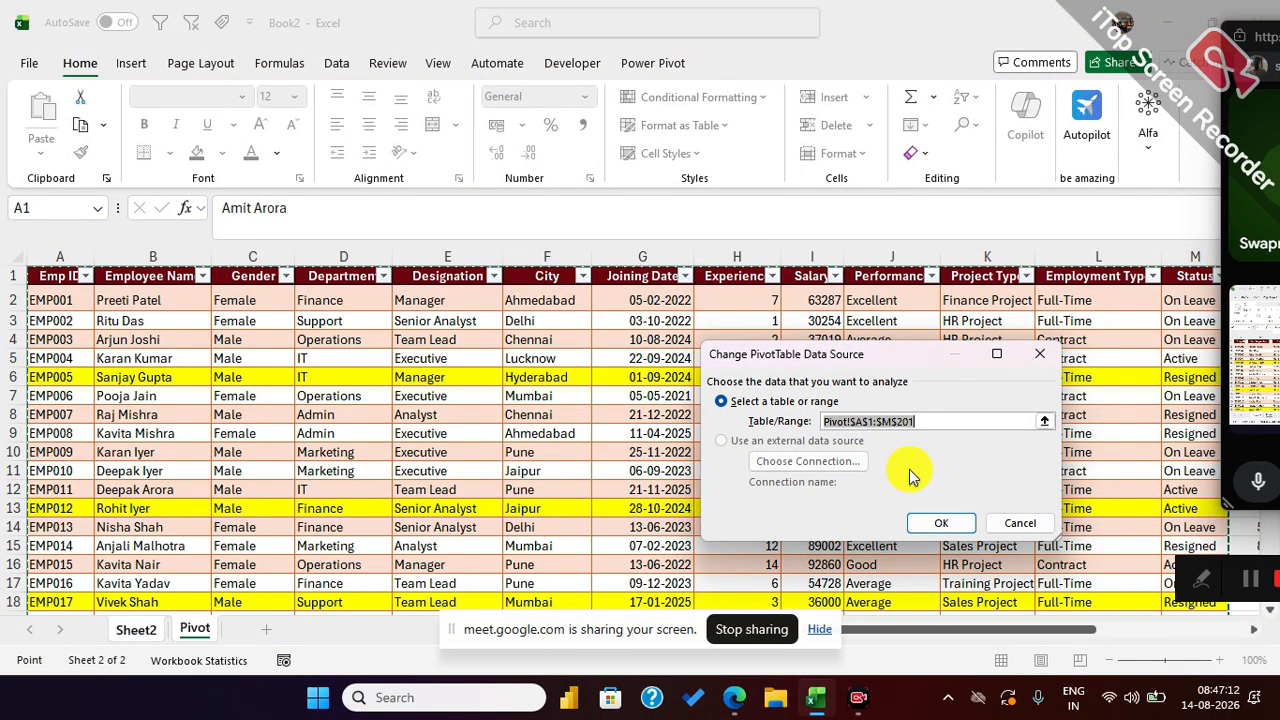
{"action": "left_click_drag", "start_coordinate": [1041, 629], "coordinate": [1092, 632]}
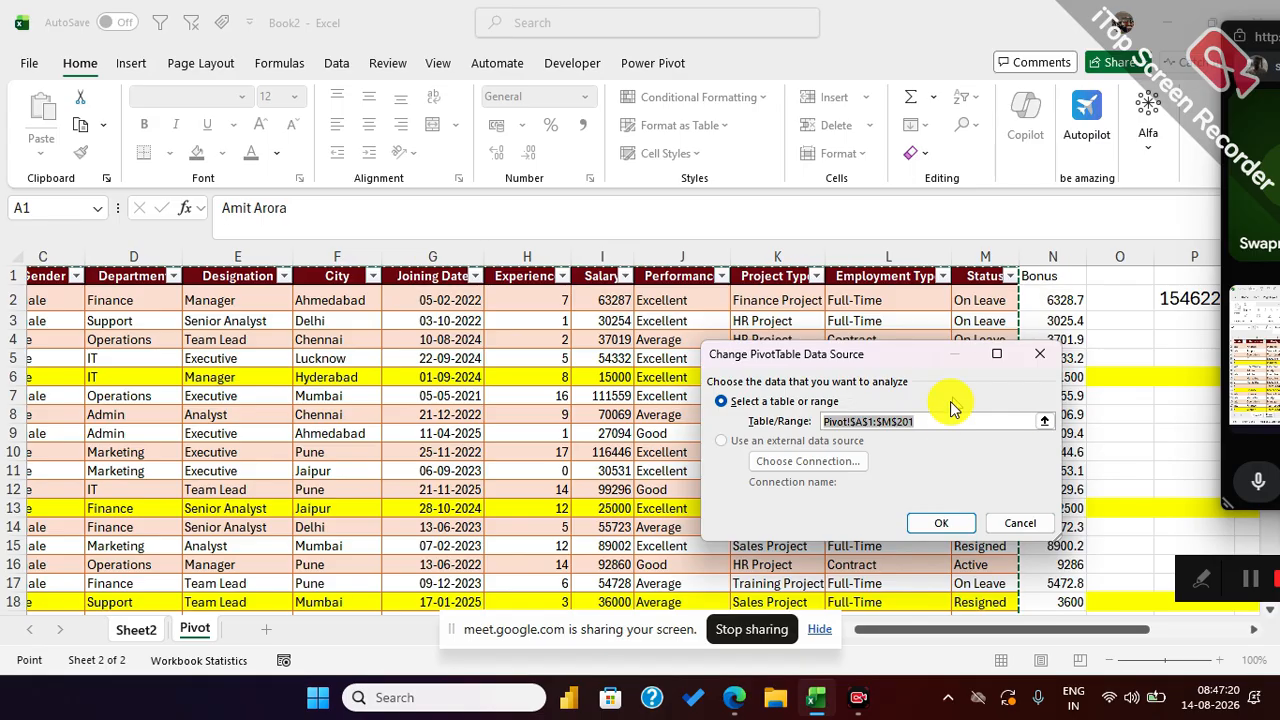
{"action": "left_click", "coordinate": [891, 421]}
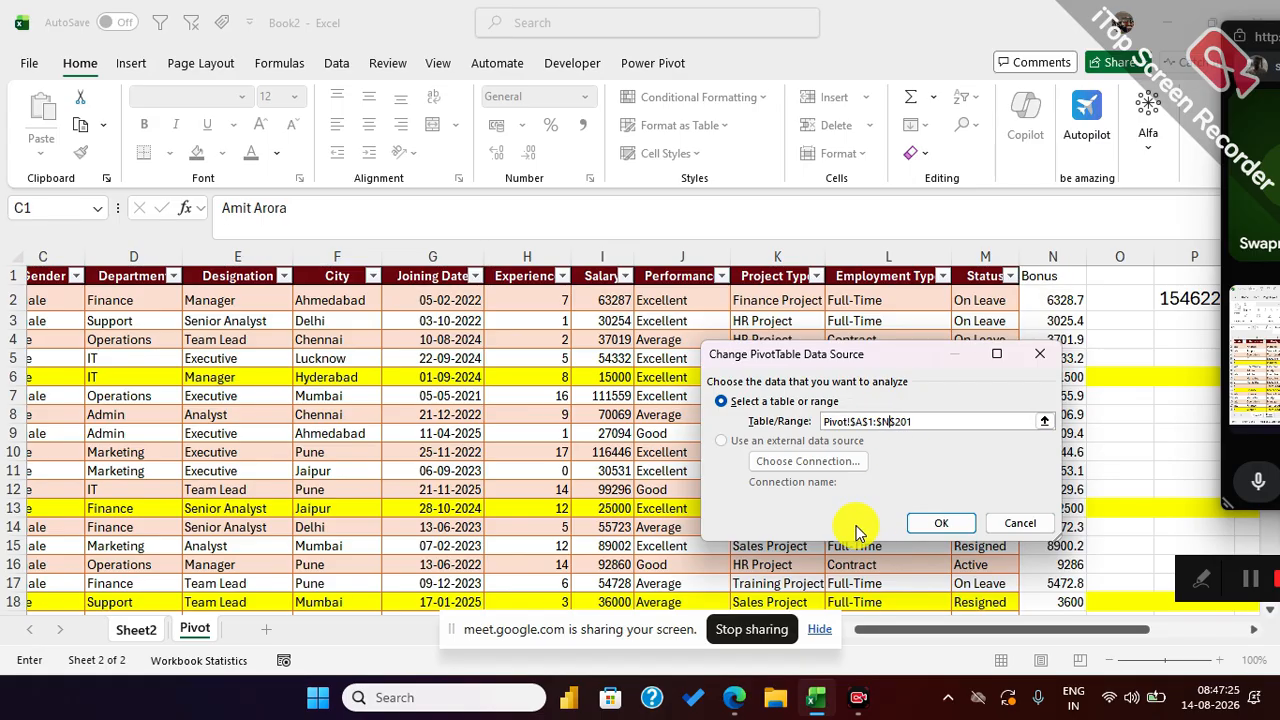
{"action": "left_click", "coordinate": [941, 523]}
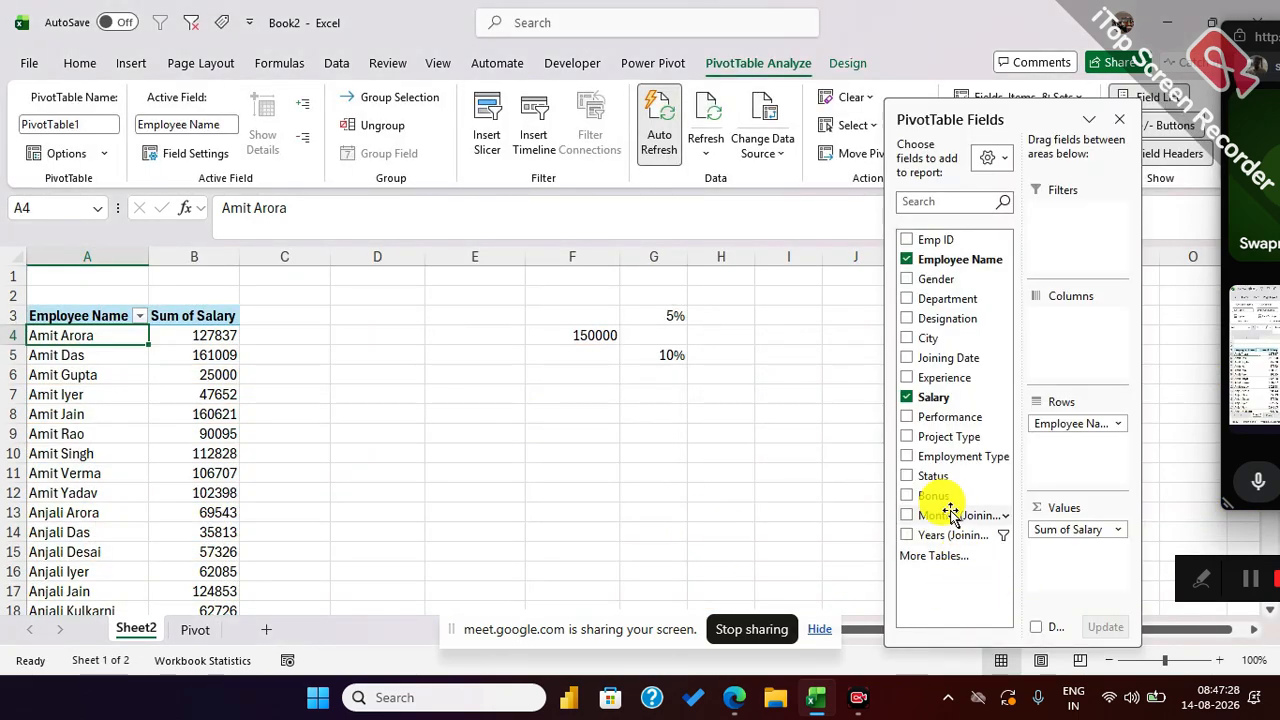
Step: Add Bonus to the pivot table's values and go to the grand total of the bonus sums
{"action": "left_click_drag", "start_coordinate": [932, 500], "coordinate": [1045, 575]}
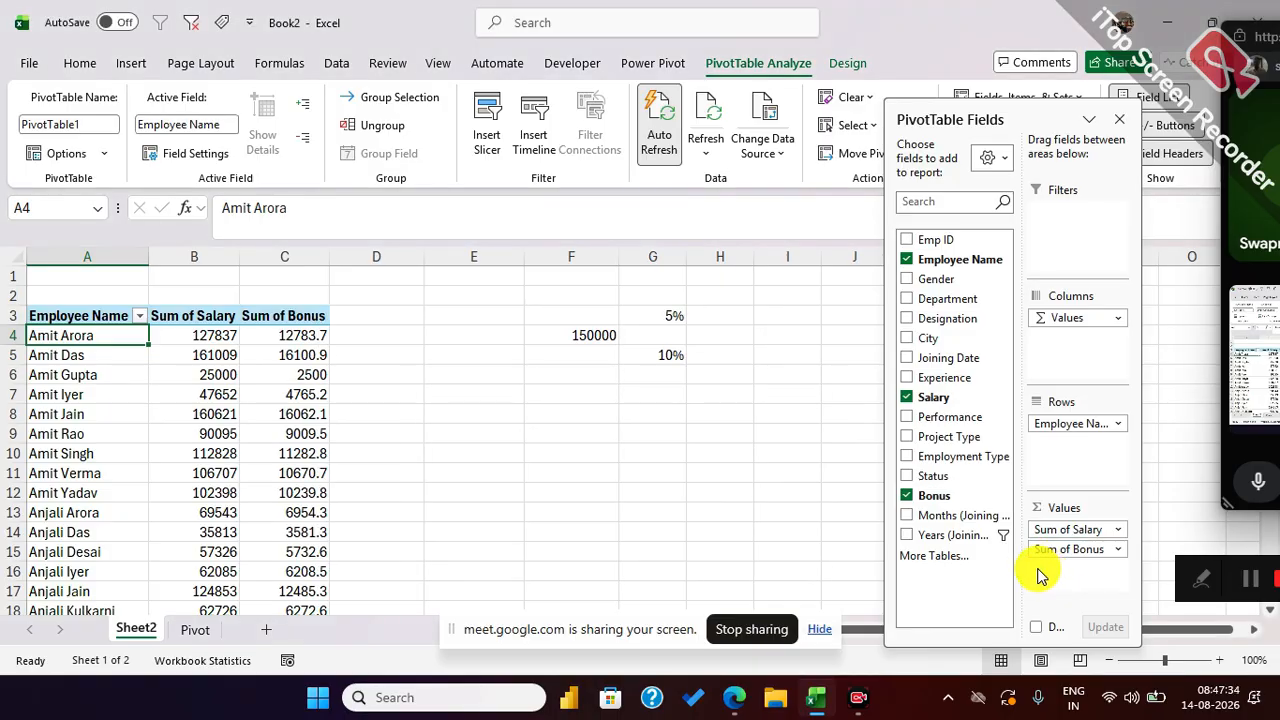
{"action": "scroll", "coordinate": [306, 523], "scroll_direction": "down", "scroll_amount": 5}
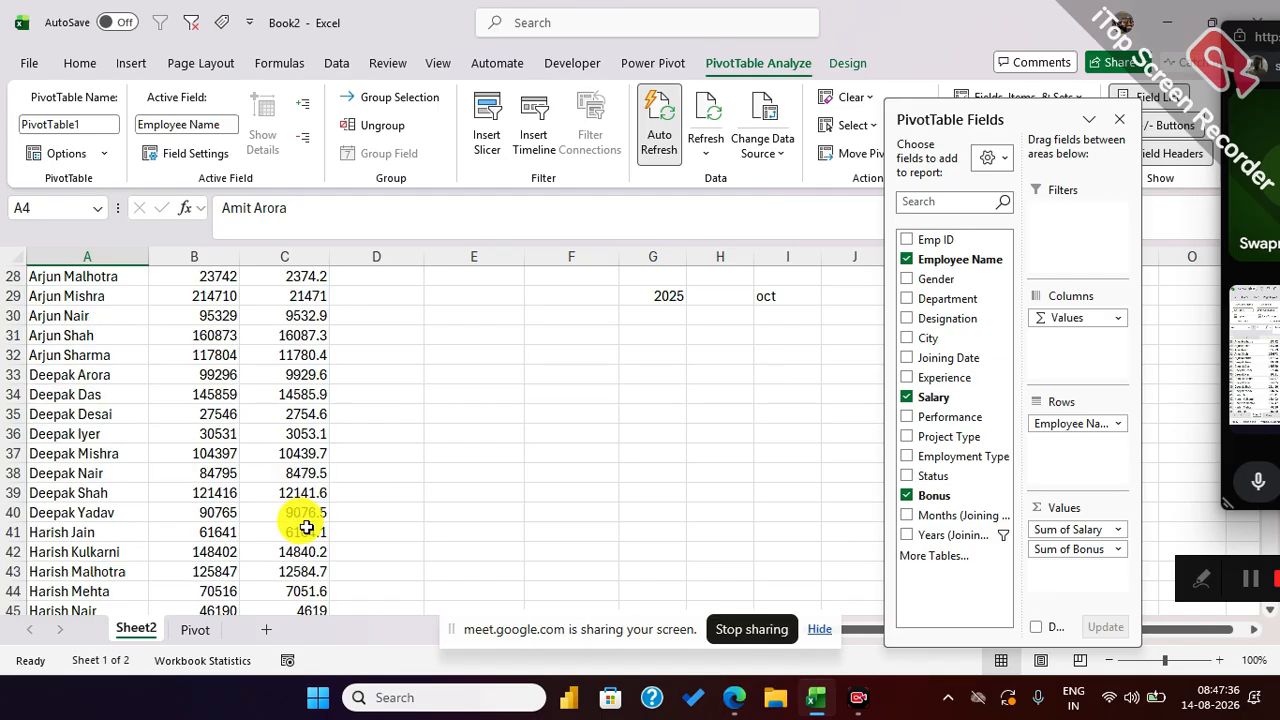
{"action": "scroll", "coordinate": [309, 594], "scroll_direction": "down", "scroll_amount": 12}
{"action": "scroll", "coordinate": [280, 550], "scroll_direction": "down", "scroll_amount": 1}
{"action": "left_click", "coordinate": [294, 528]}
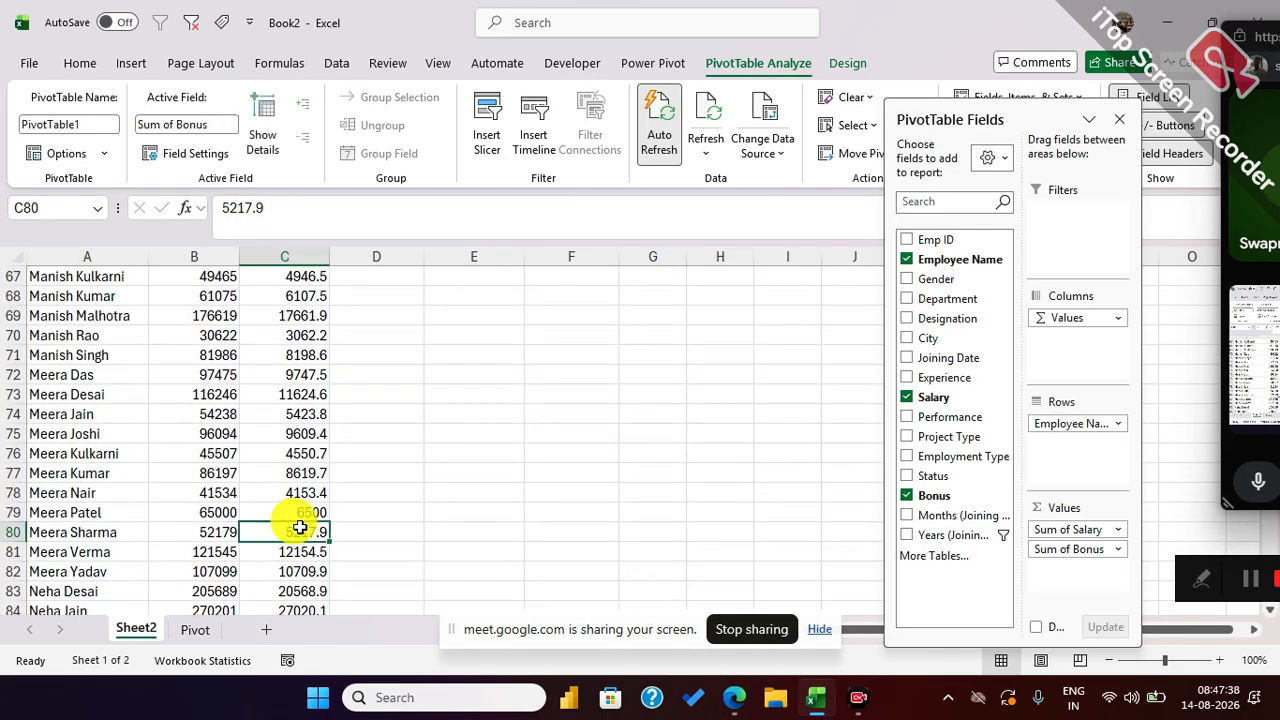
{"action": "key", "text": "ctrl+Down"}
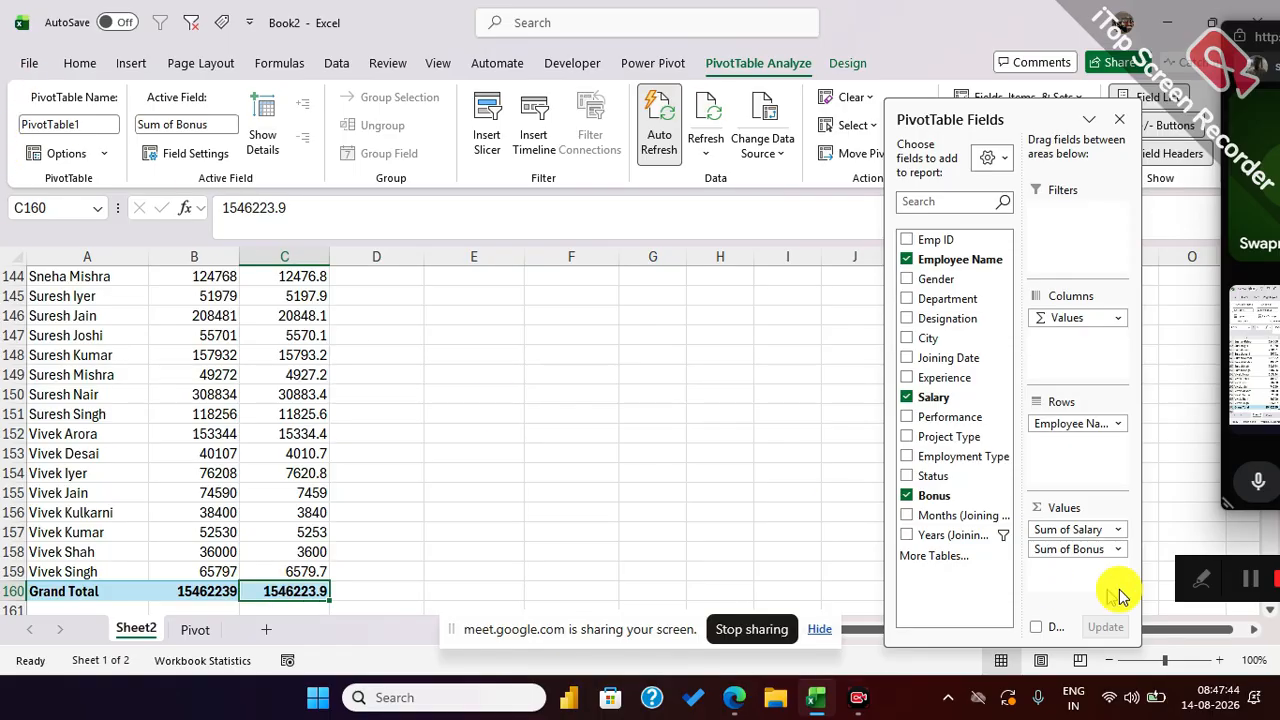
Step: Remove Sum of Bonus from the pivot table's values and delete the Bonus column N from the Pivot sheet
{"action": "left_click_drag", "start_coordinate": [1090, 553], "coordinate": [988, 582]}
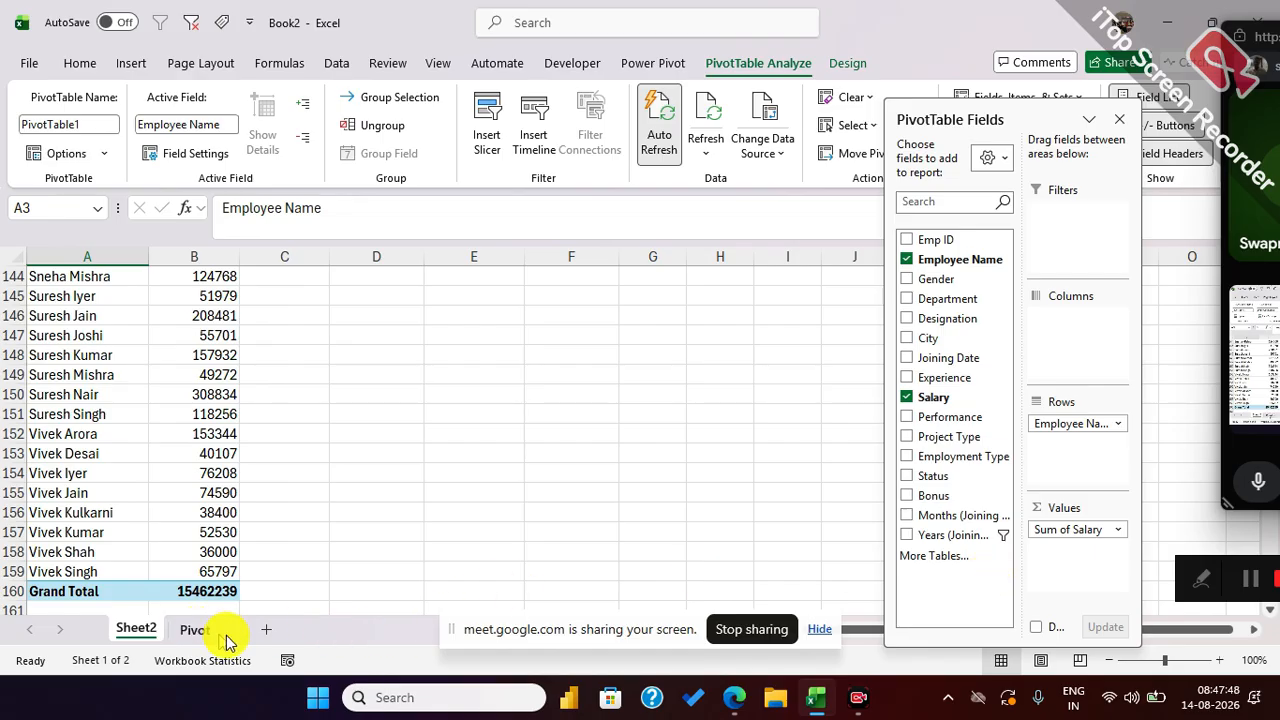
{"action": "left_click", "coordinate": [195, 630]}
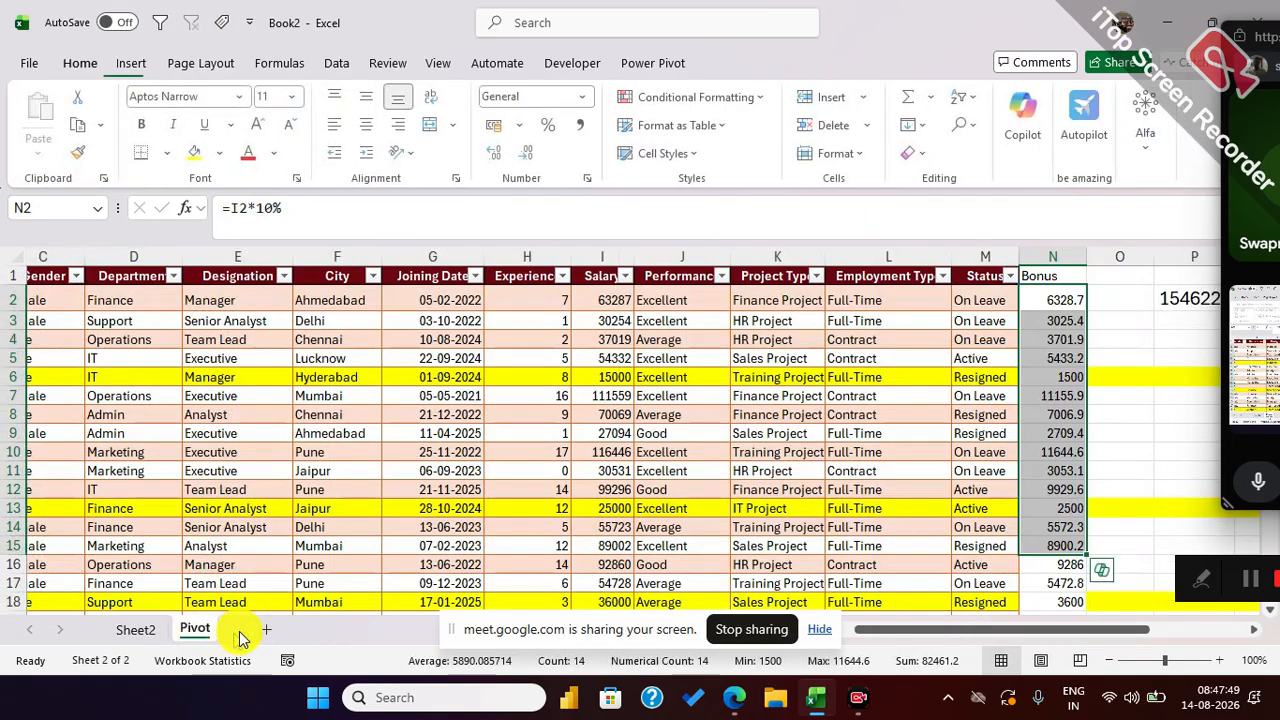
{"action": "left_click", "coordinate": [1053, 258]}
{"action": "key", "text": "ctrl+minus"}
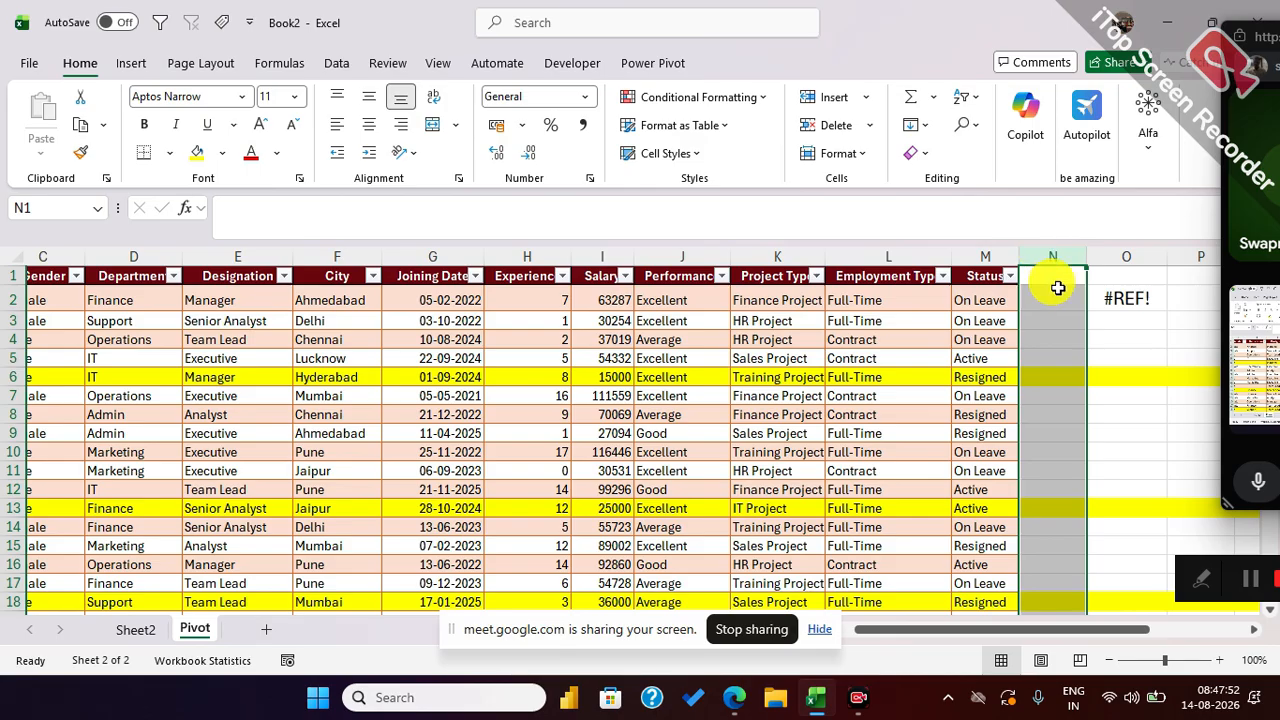
{"action": "left_click", "coordinate": [360, 438]}
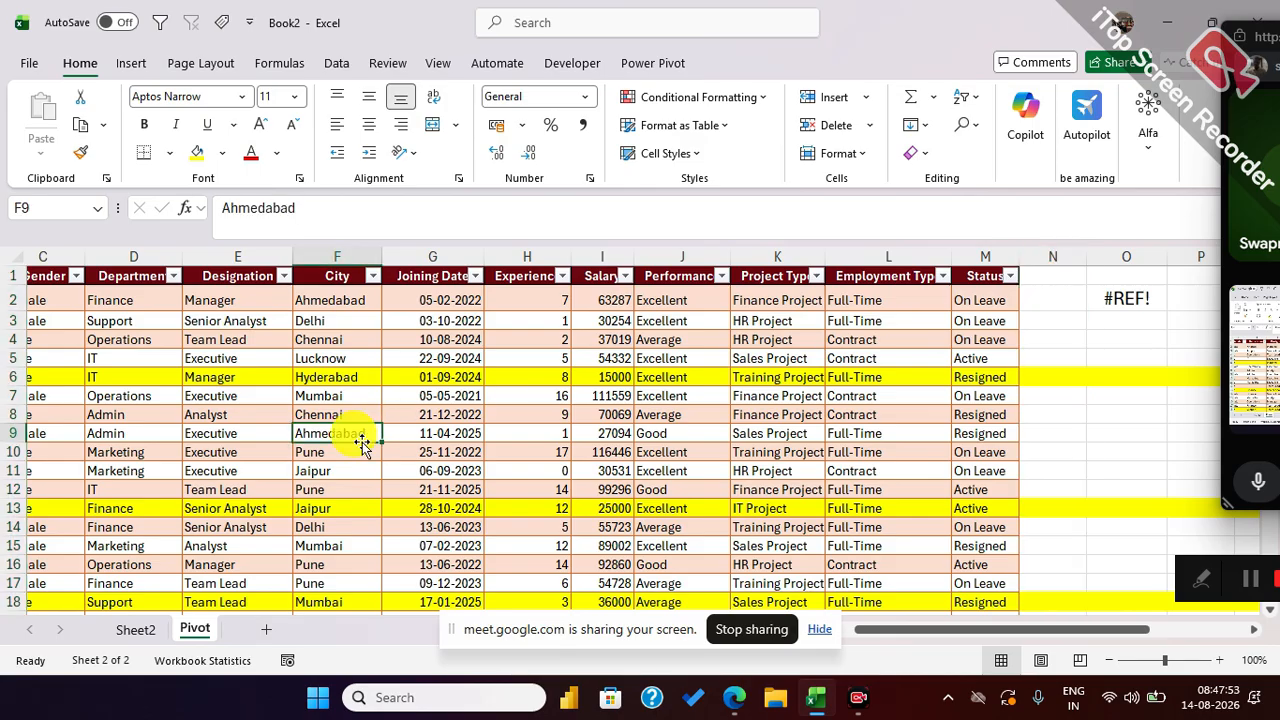
Step: Return to the pivot table on Sheet2 and select its first Sum of Salary value in B4
{"action": "left_click", "coordinate": [136, 629]}
{"action": "scroll", "coordinate": [226, 329], "scroll_direction": "up", "scroll_amount": 2}
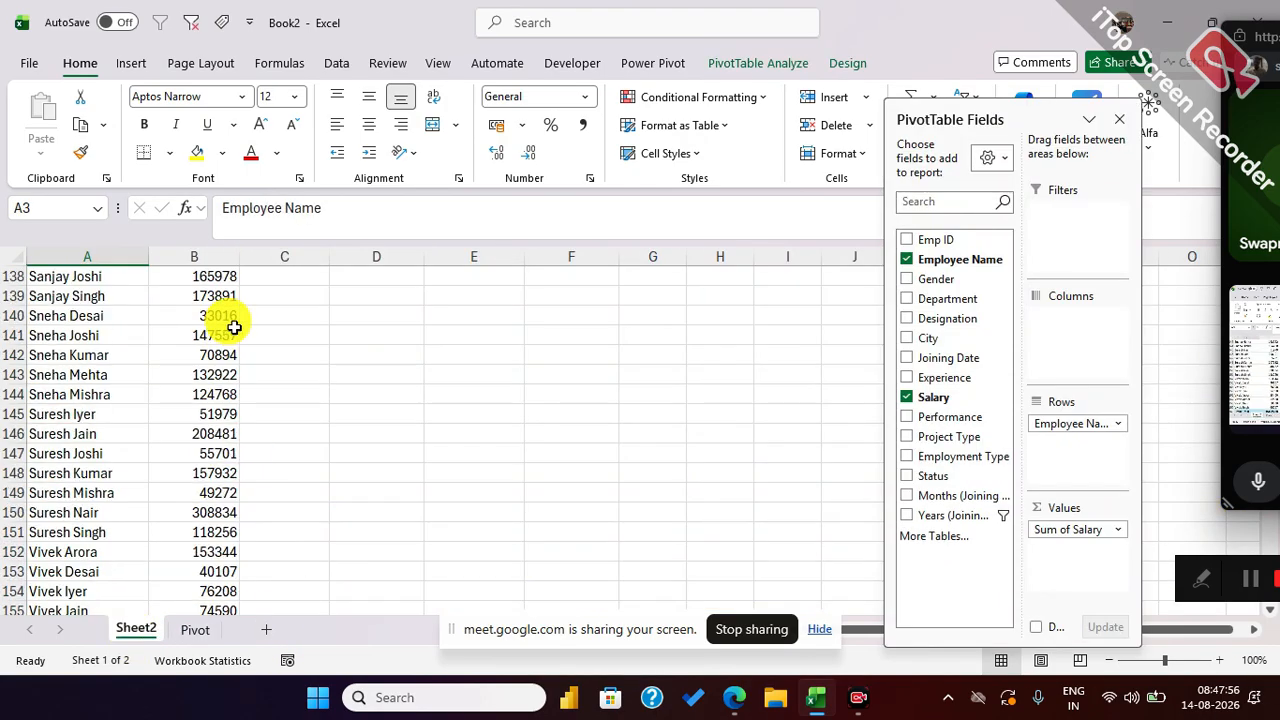
{"action": "left_click", "coordinate": [185, 353]}
{"action": "right_click", "coordinate": [185, 353]}
{"action": "left_click", "coordinate": [229, 371]}
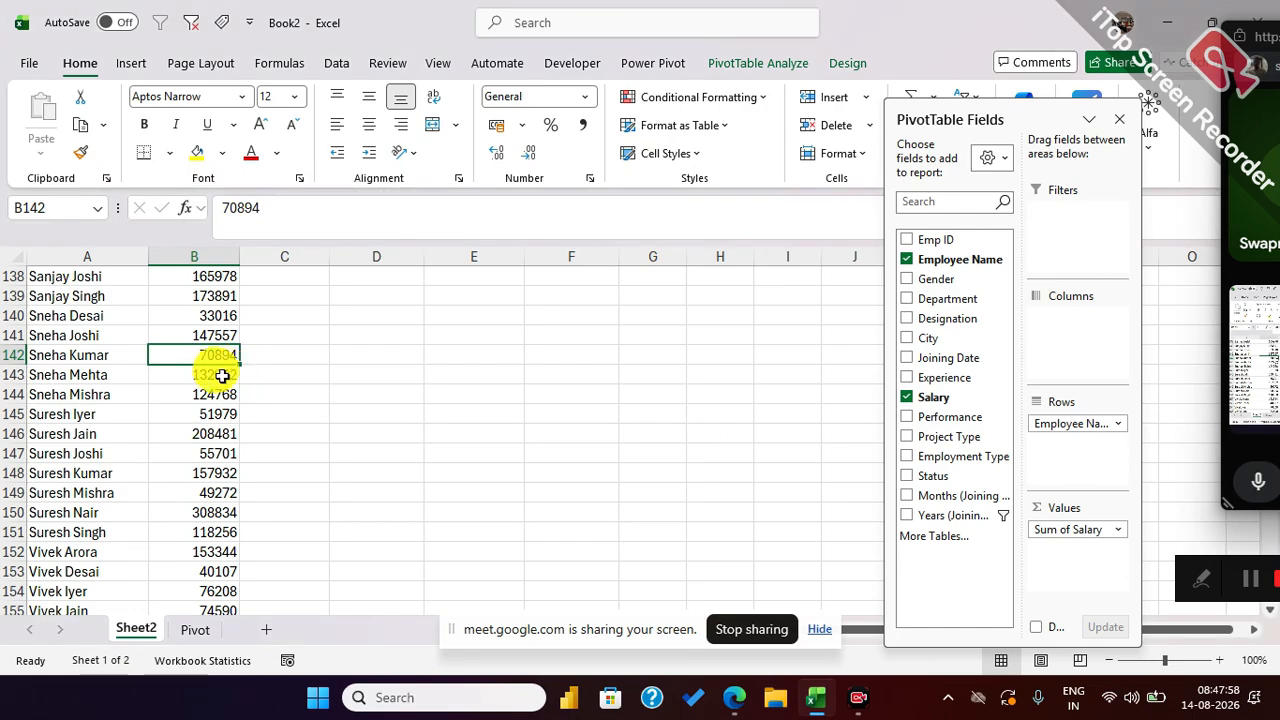
{"action": "left_click", "coordinate": [213, 374]}
{"action": "scroll", "coordinate": [214, 370], "scroll_direction": "up", "scroll_amount": 20}
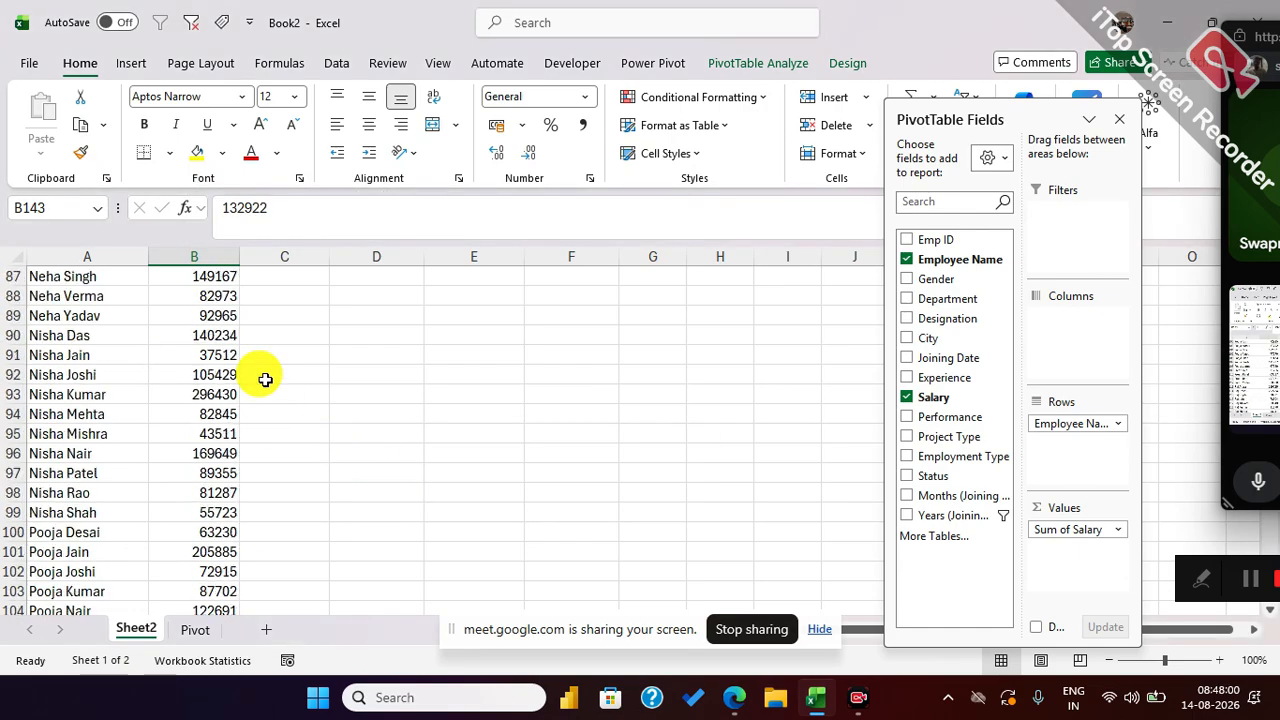
{"action": "left_click", "coordinate": [207, 375]}
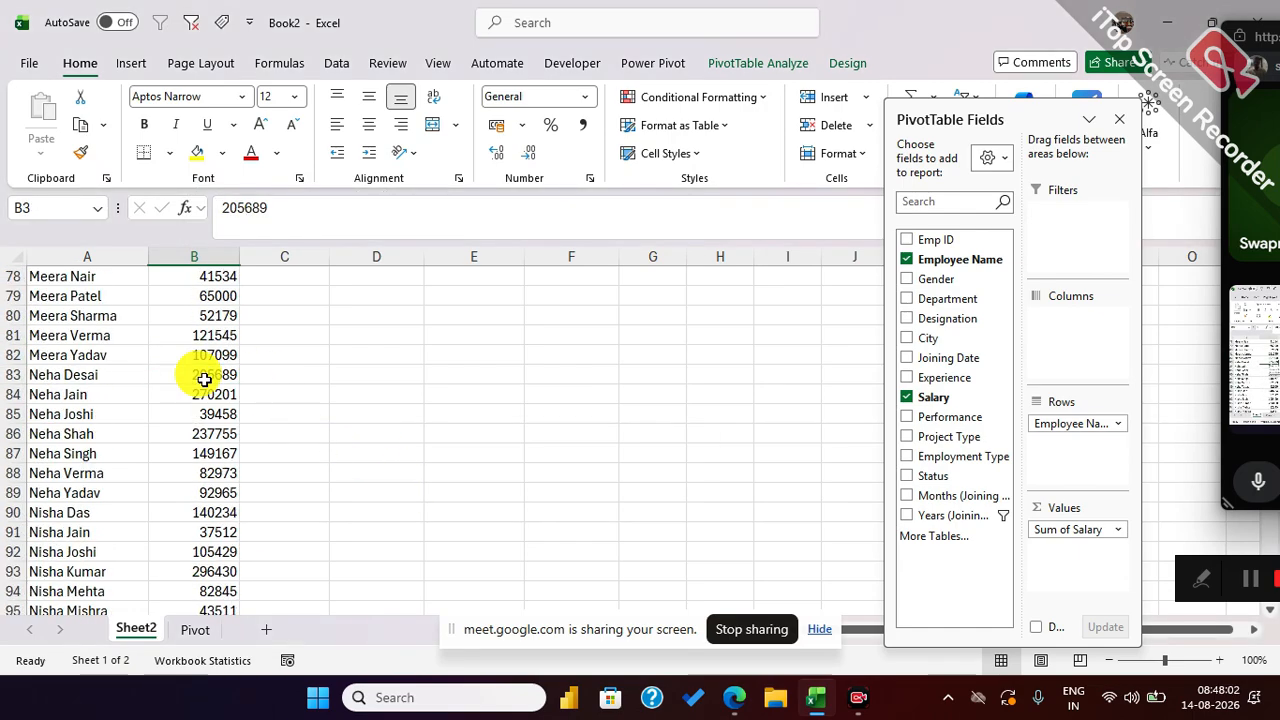
{"action": "key", "text": "ctrl+Up"}
{"action": "key", "text": "Down"}
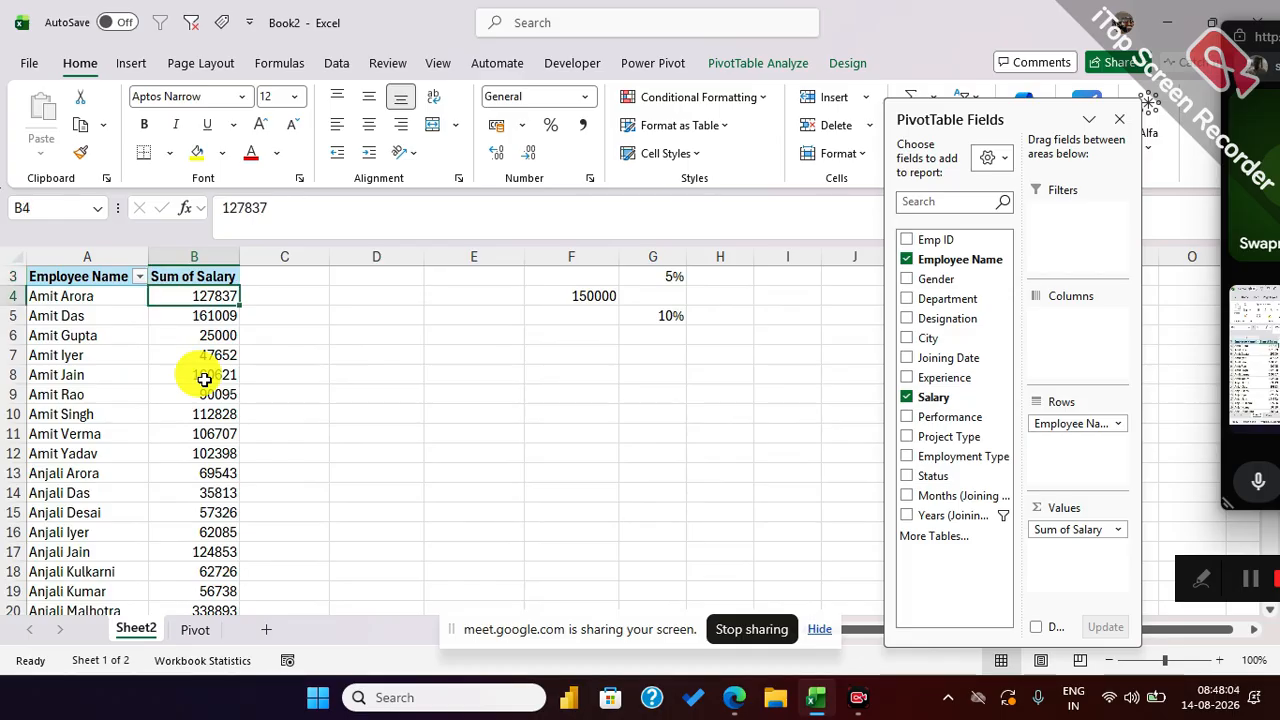
Step: Move the PivotTable Fields pane away from the worksheet cells and select the Sum of Salary value in B7
{"action": "left_click_drag", "start_coordinate": [918, 122], "coordinate": [1098, 222]}
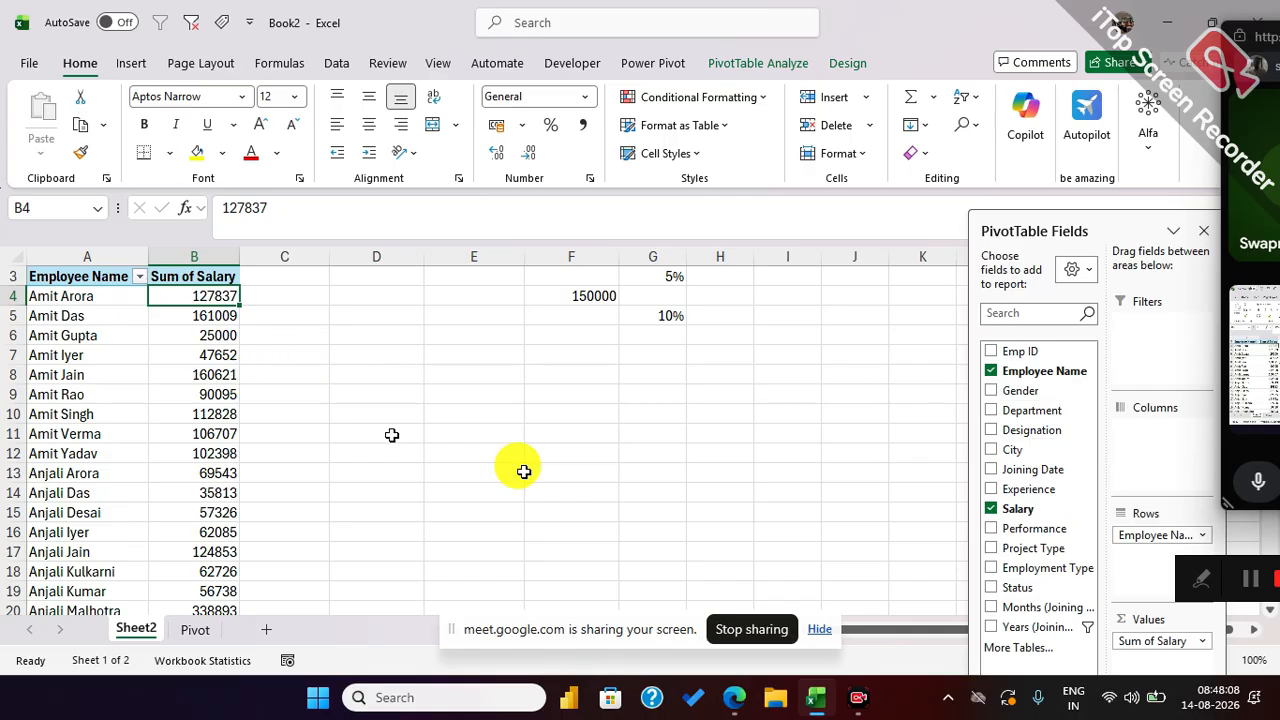
{"action": "left_click", "coordinate": [170, 430]}
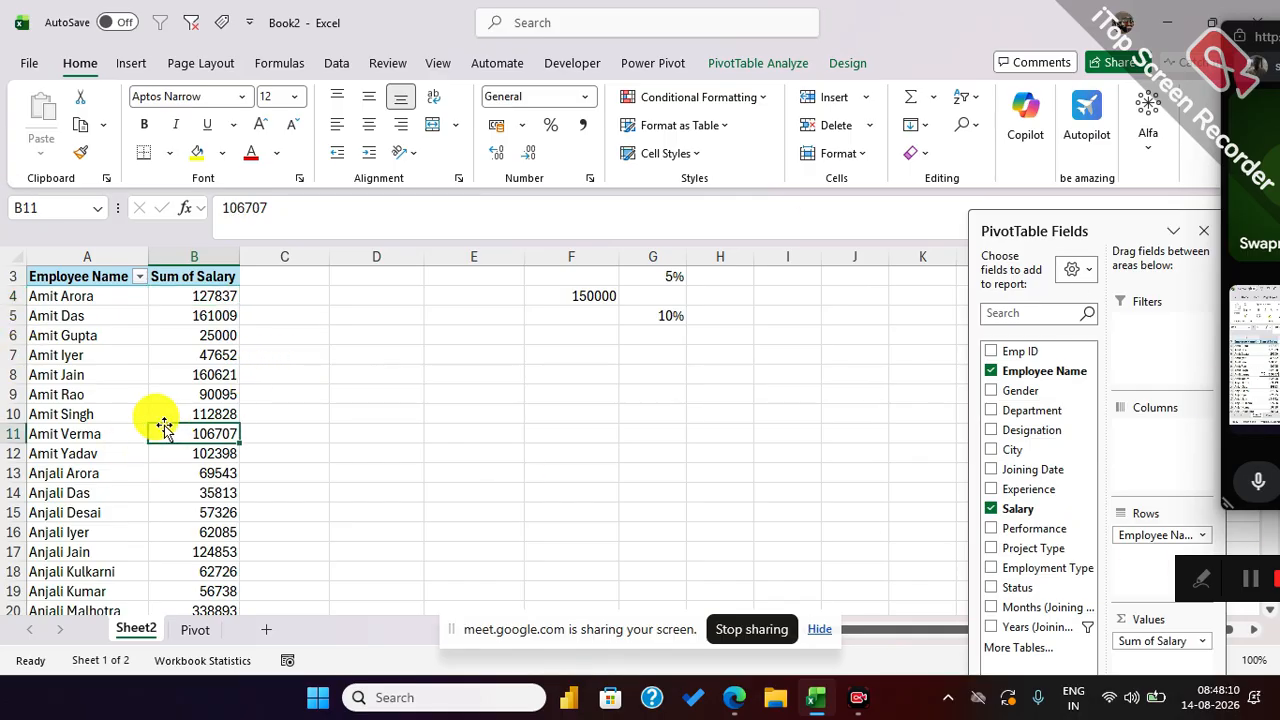
{"action": "left_click", "coordinate": [206, 354]}
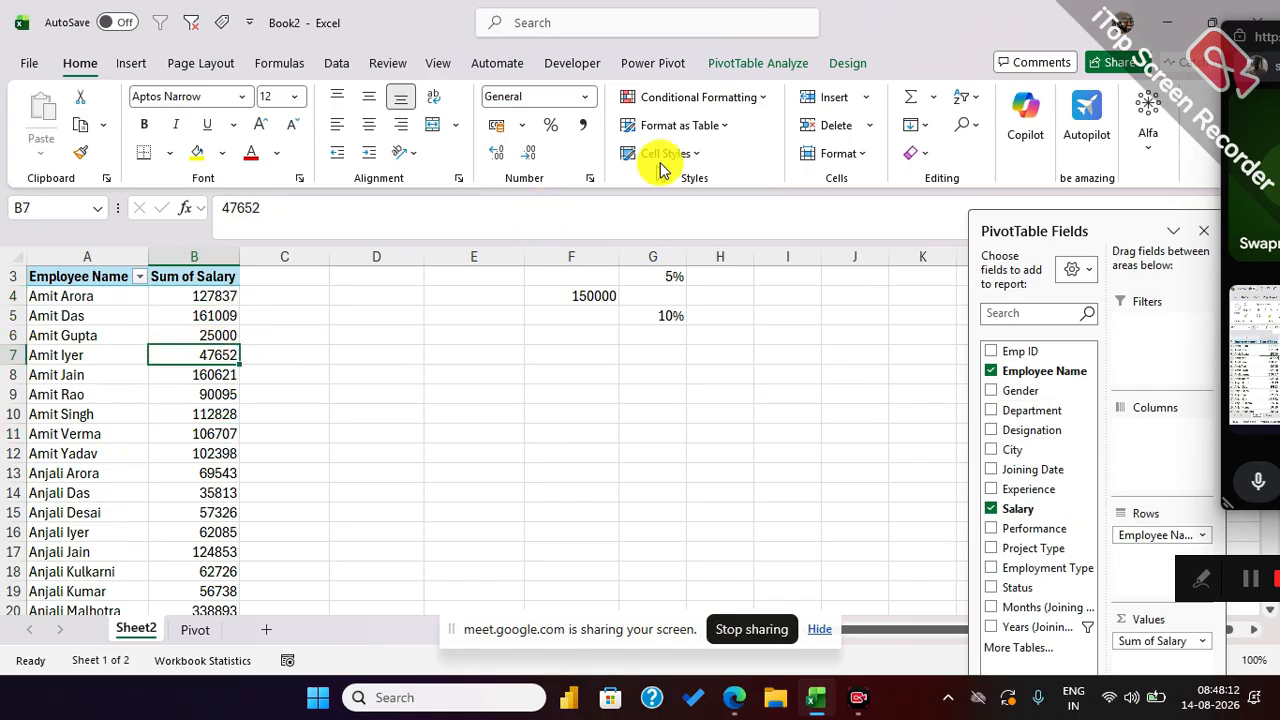
Step: Insert a calculated field named Bonus into the pivot table with the formula = Salary*0.5
{"action": "left_click", "coordinate": [760, 65]}
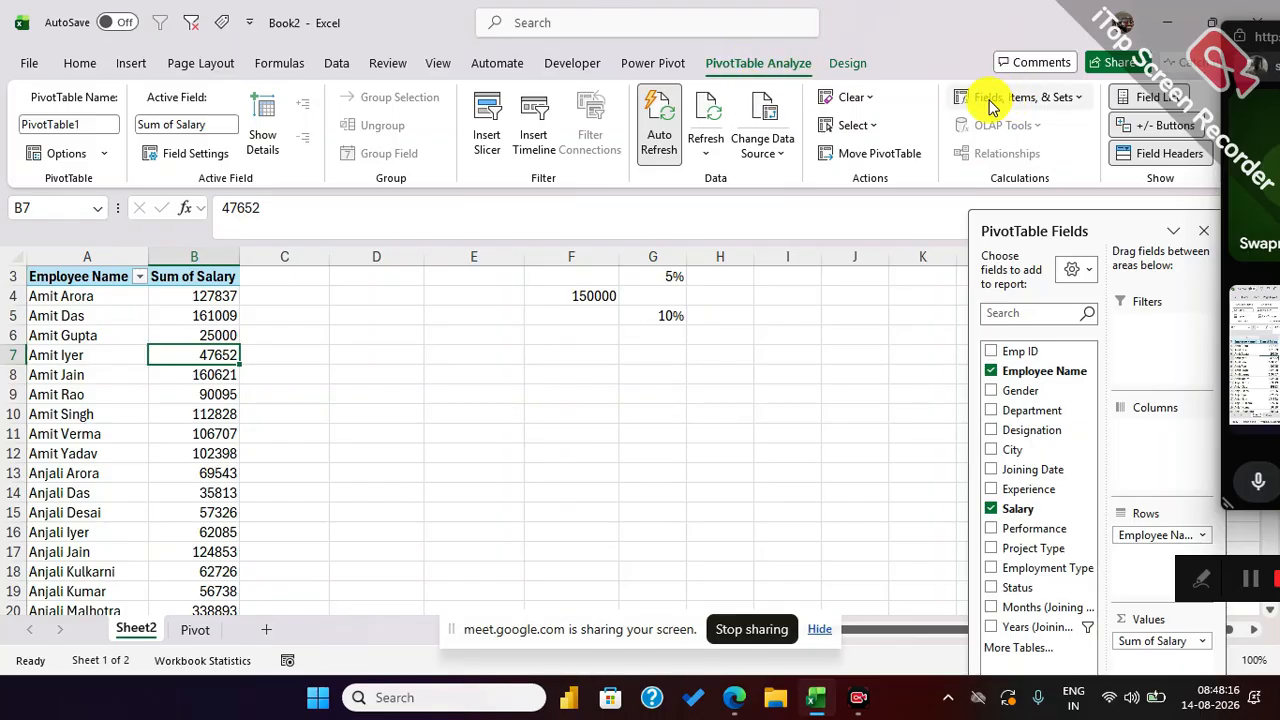
{"action": "left_click", "coordinate": [1030, 100]}
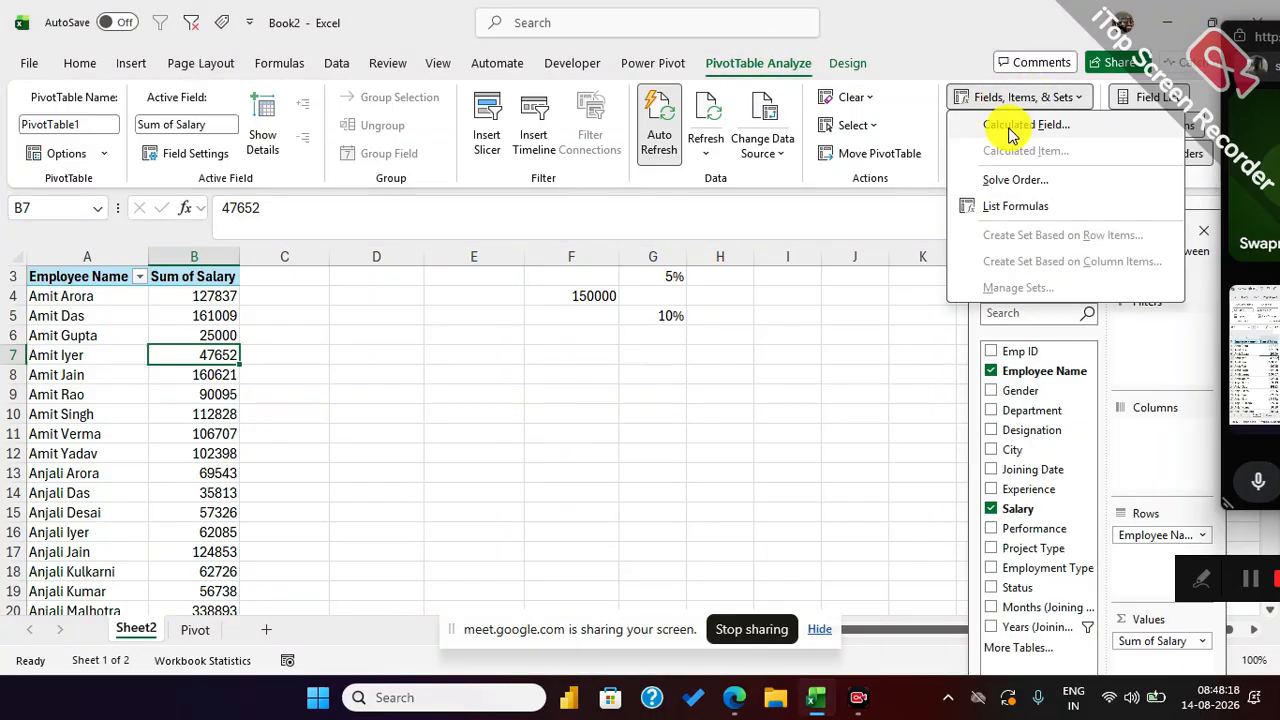
{"action": "left_click", "coordinate": [1010, 131]}
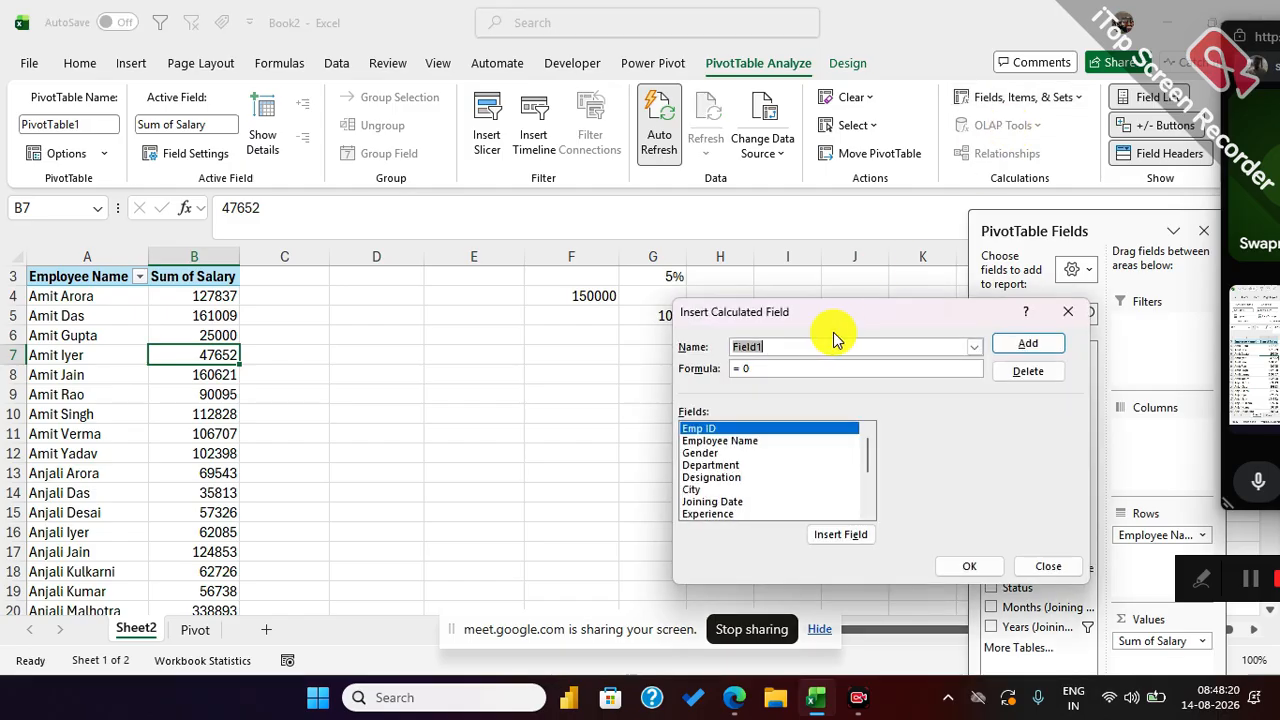
{"action": "type", "text": "Bon"}
{"action": "left_click", "coordinate": [750, 366]}
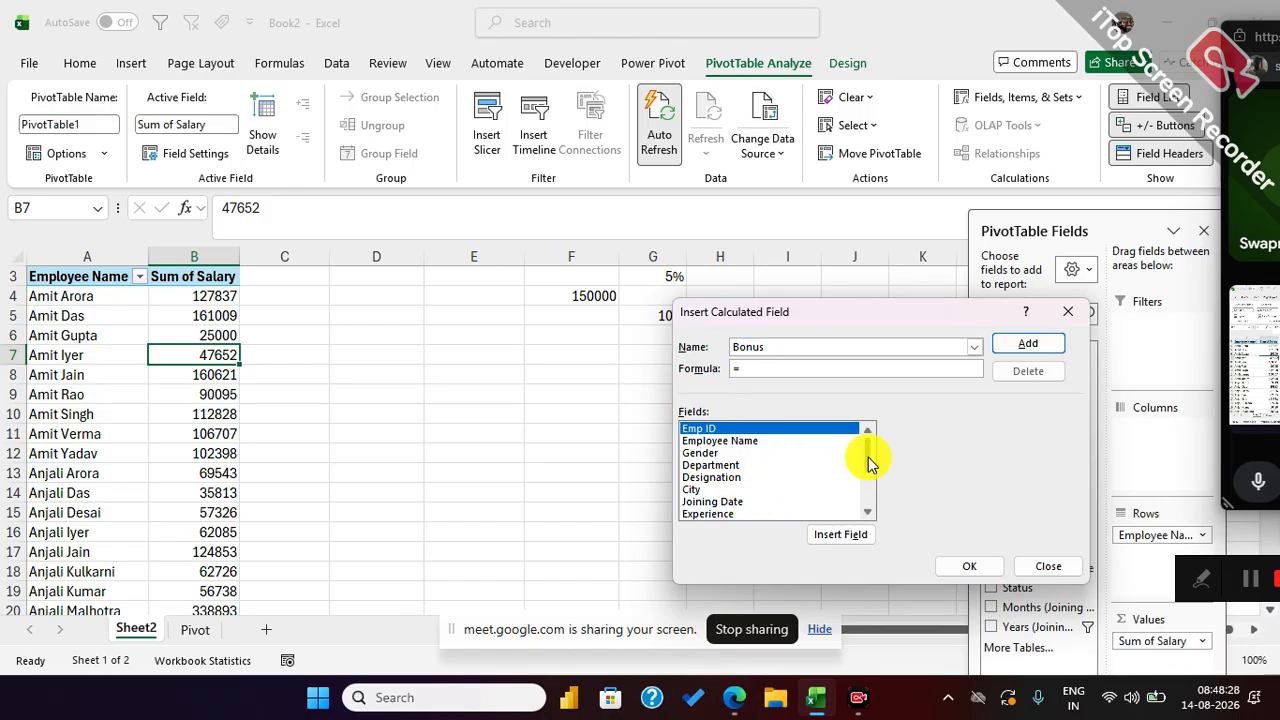
{"action": "left_click_drag", "start_coordinate": [866, 457], "coordinate": [868, 478]}
{"action": "left_click", "coordinate": [700, 477]}
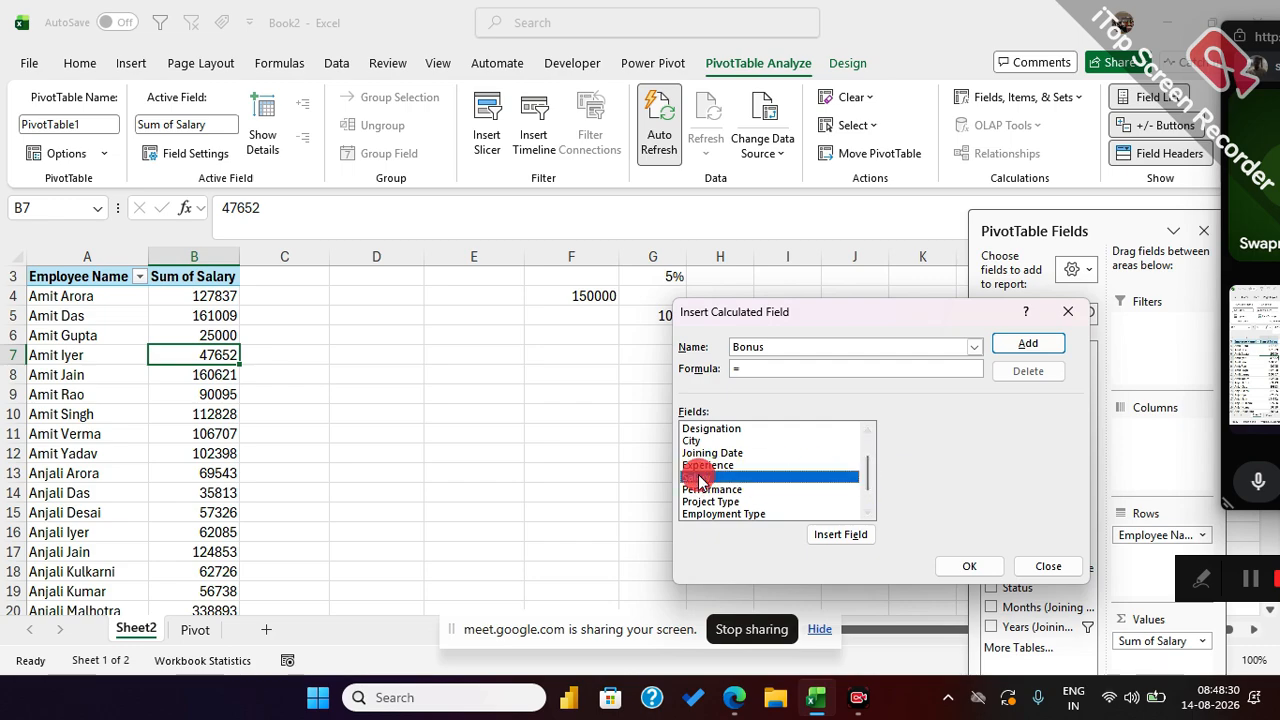
{"action": "left_click", "coordinate": [820, 533]}
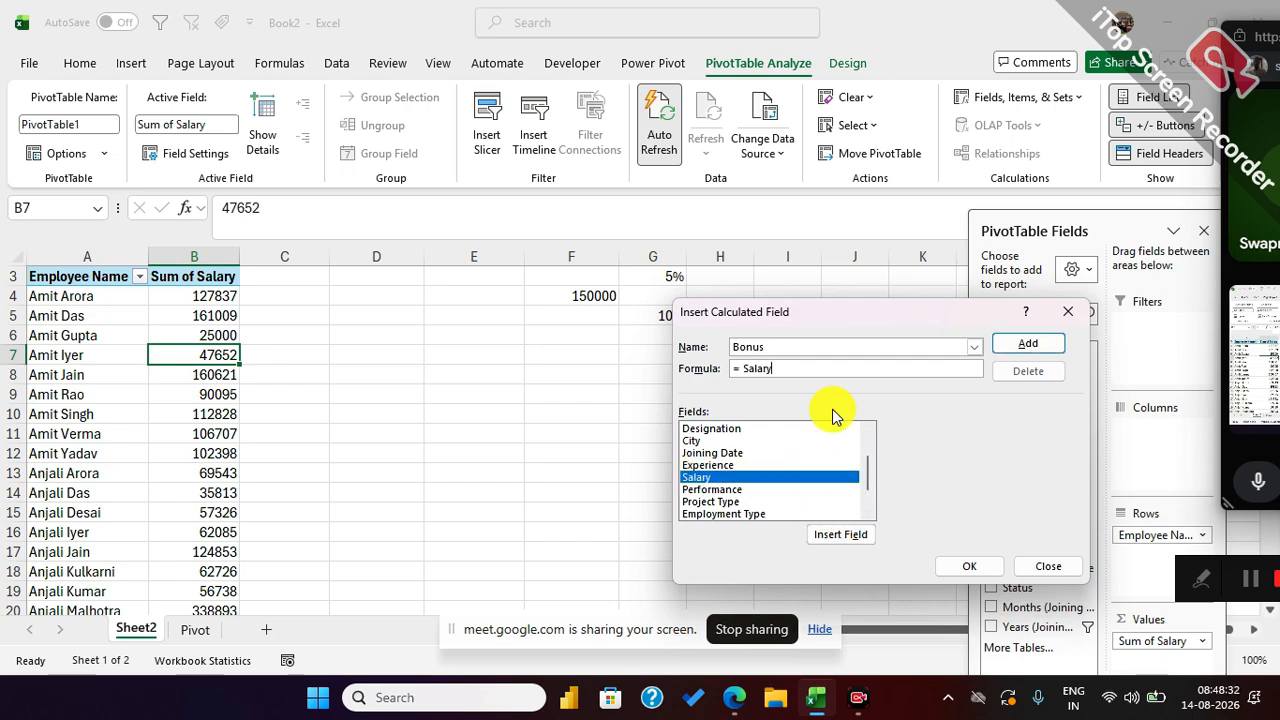
{"action": "type", "text": "*0.5"}
{"action": "left_click", "coordinate": [962, 567]}
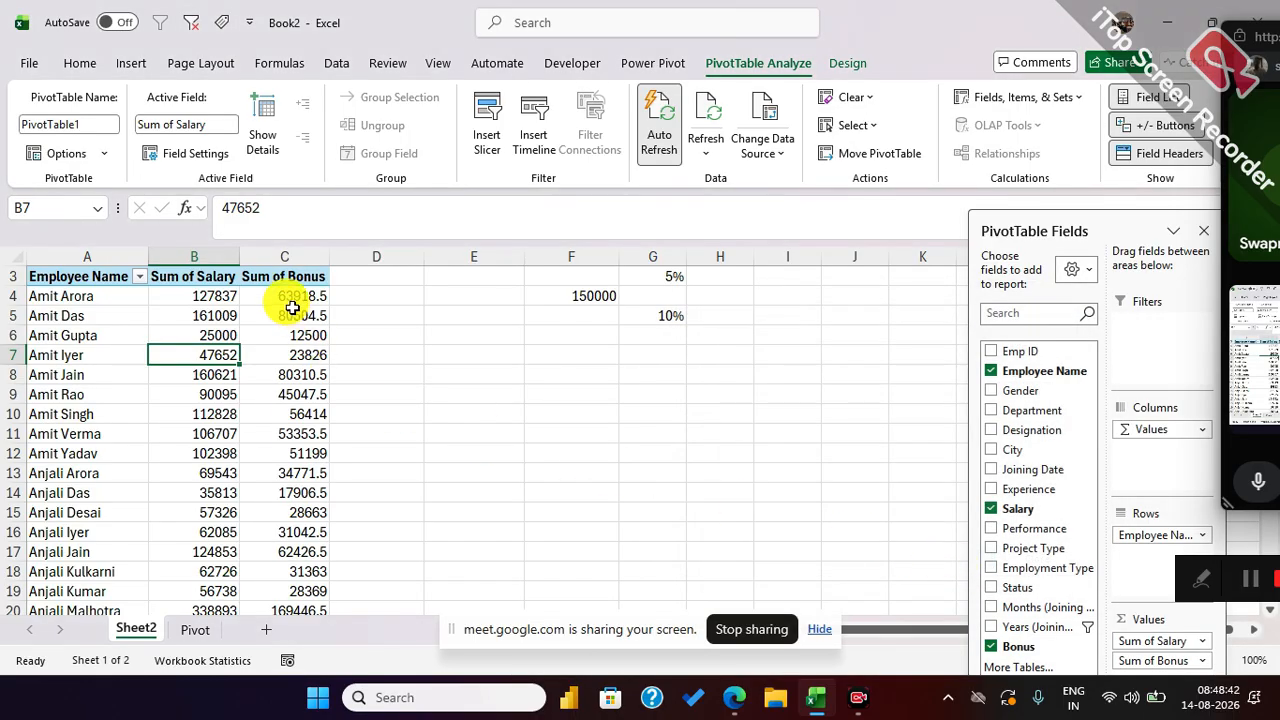
Step: Go from the first Sum of Bonus value to the column's grand total to check it
{"action": "left_click", "coordinate": [293, 300]}
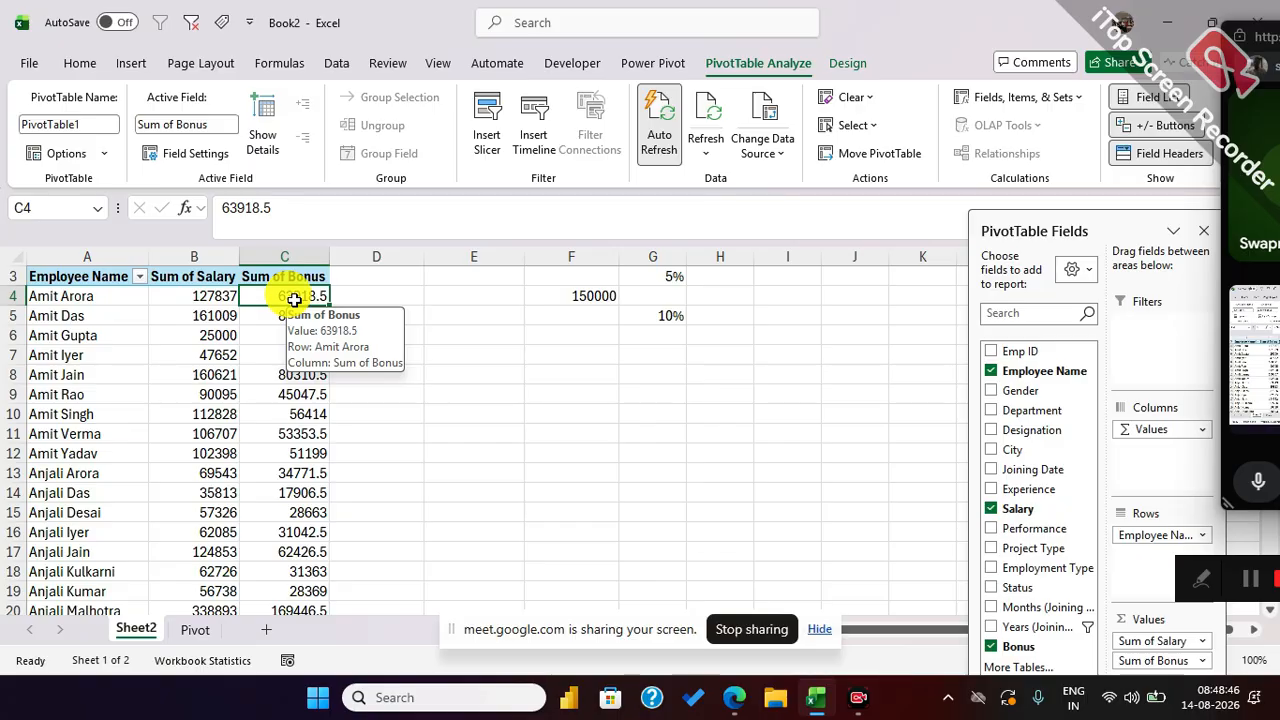
{"action": "key", "text": "ctrl+Down"}
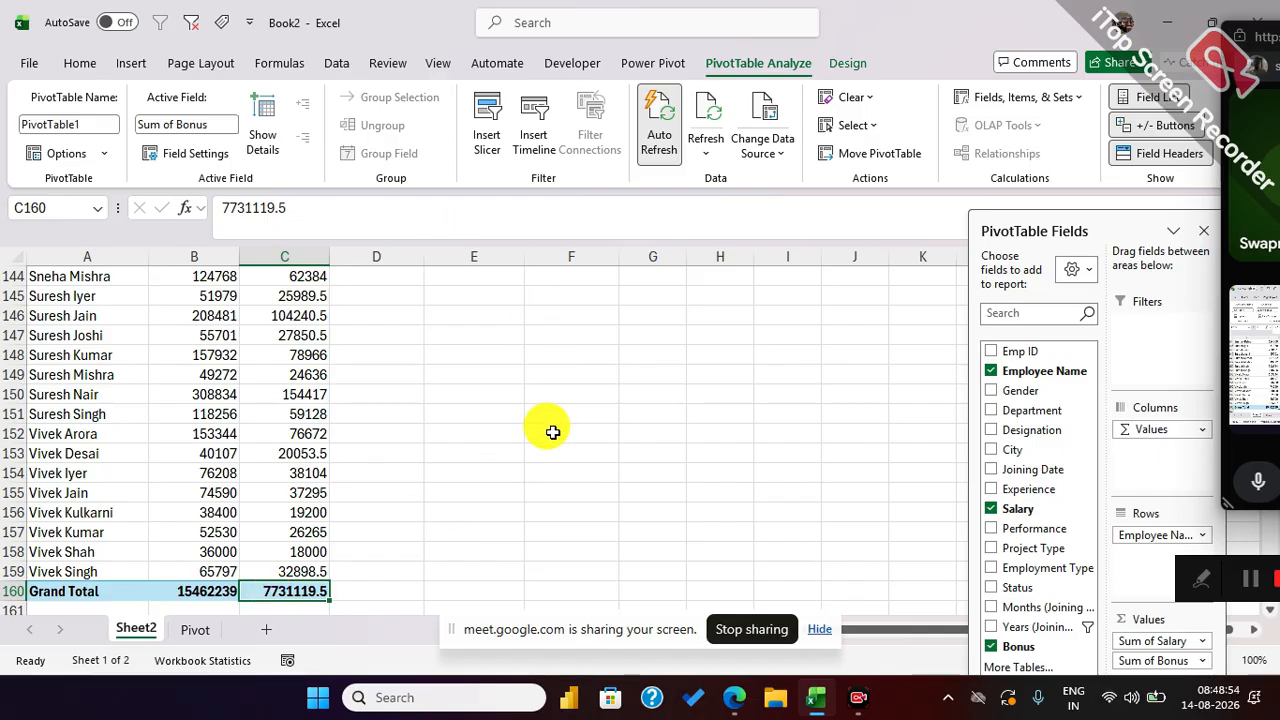
{"action": "scroll", "coordinate": [544, 432], "scroll_direction": "up", "scroll_amount": 4}
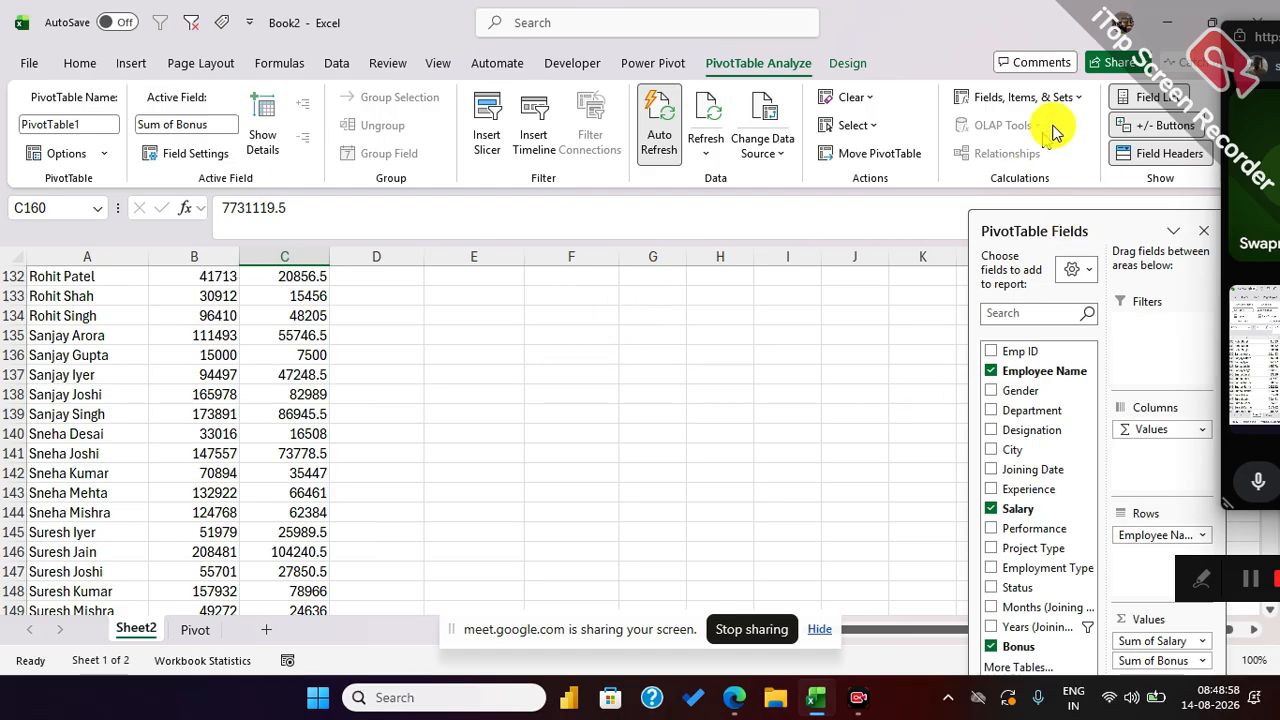
Step: Change the formula of the existing Bonus calculated field to =Salary *0.05
{"action": "left_click", "coordinate": [1070, 98]}
{"action": "left_click", "coordinate": [1045, 124]}
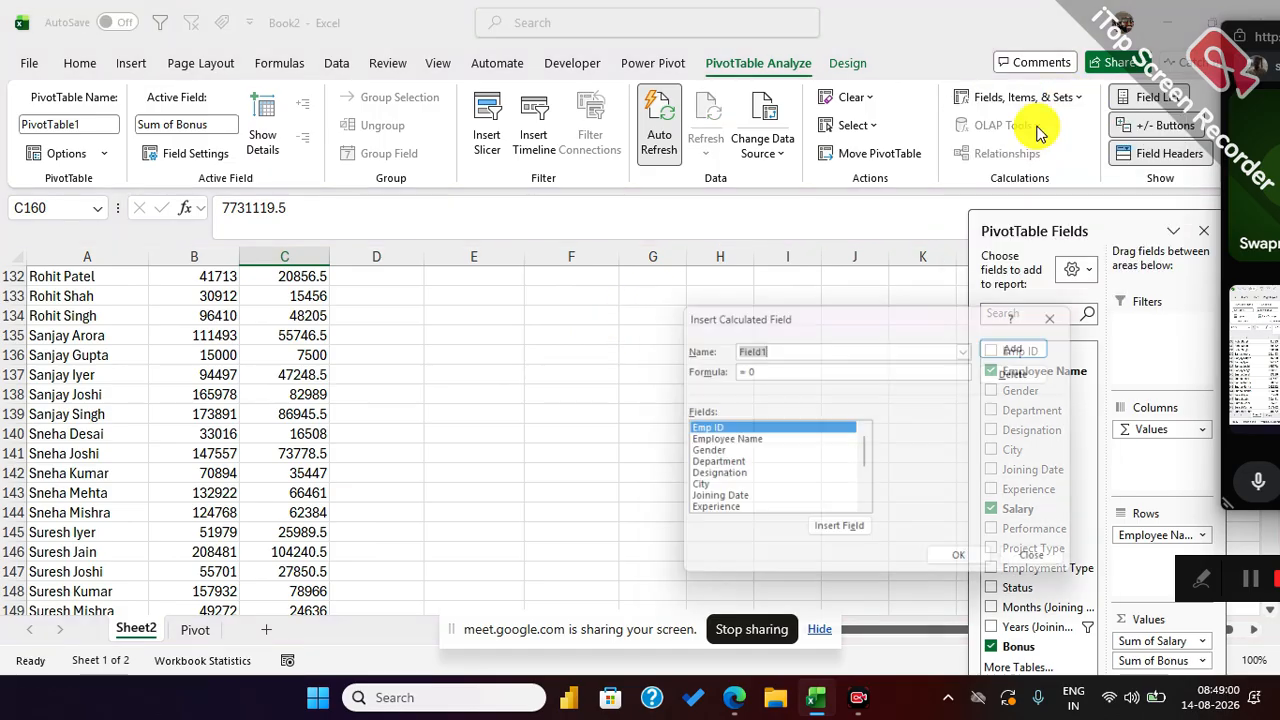
{"action": "scroll", "coordinate": [722, 500], "scroll_direction": "down", "scroll_amount": 4}
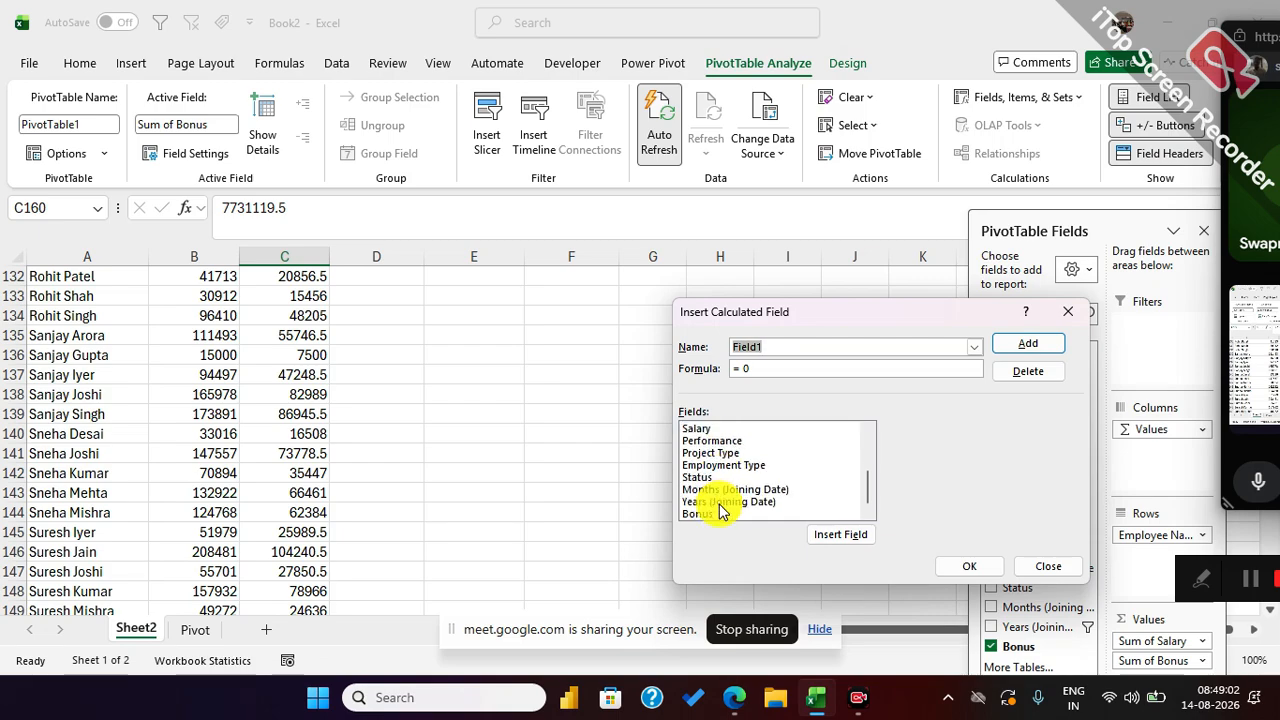
{"action": "left_click", "coordinate": [712, 514]}
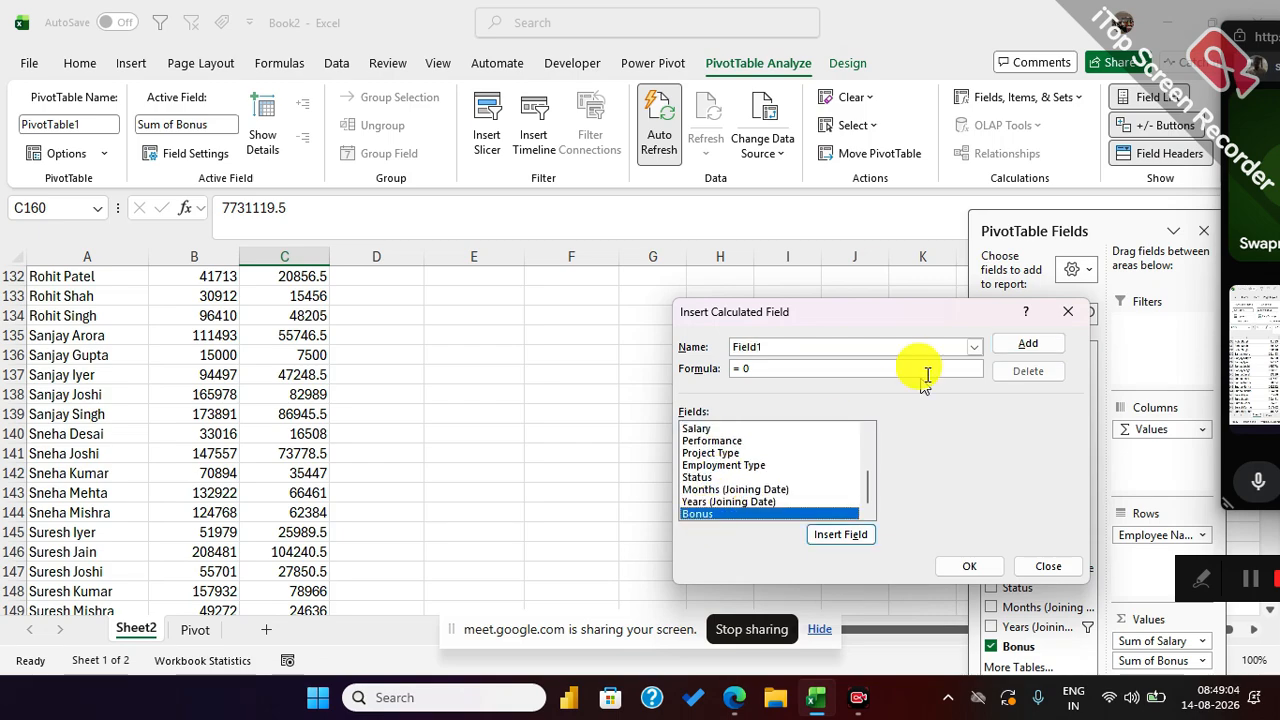
{"action": "left_click", "coordinate": [974, 346]}
{"action": "left_click", "coordinate": [795, 367]}
{"action": "left_click", "coordinate": [818, 367]}
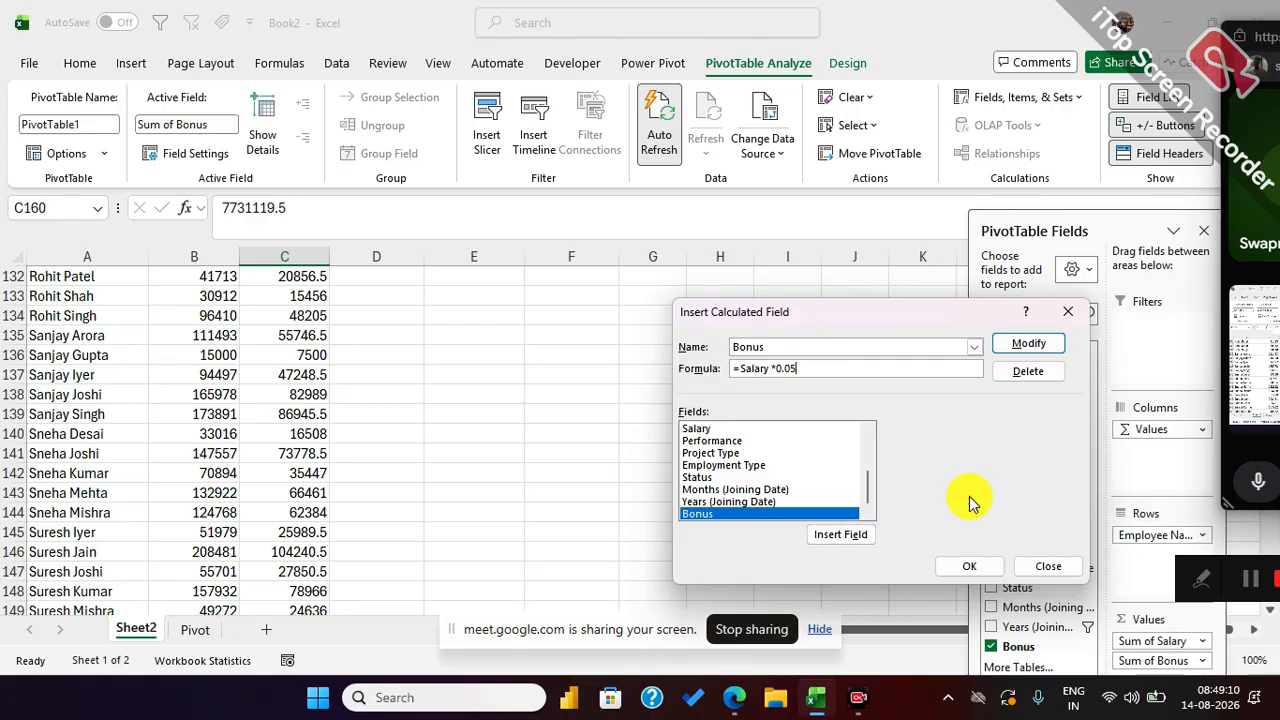
{"action": "left_click", "coordinate": [969, 566]}
Step: Check the grand total of Sum of Bonus and return to the column's header in C3
{"action": "left_click", "coordinate": [287, 393]}
{"action": "key", "text": "ctrl+Down"}
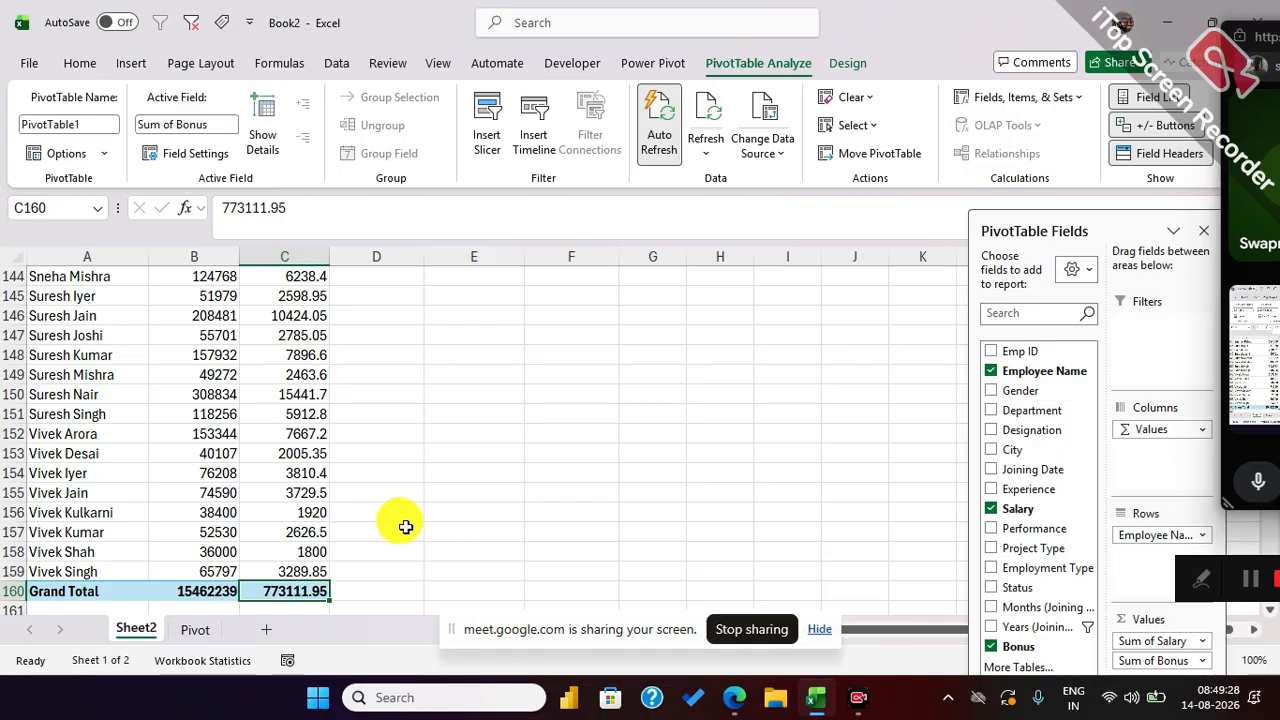
{"action": "scroll", "coordinate": [299, 517], "scroll_direction": "up", "scroll_amount": 1}
{"action": "scroll", "coordinate": [299, 517], "scroll_direction": "up", "scroll_amount": 20}
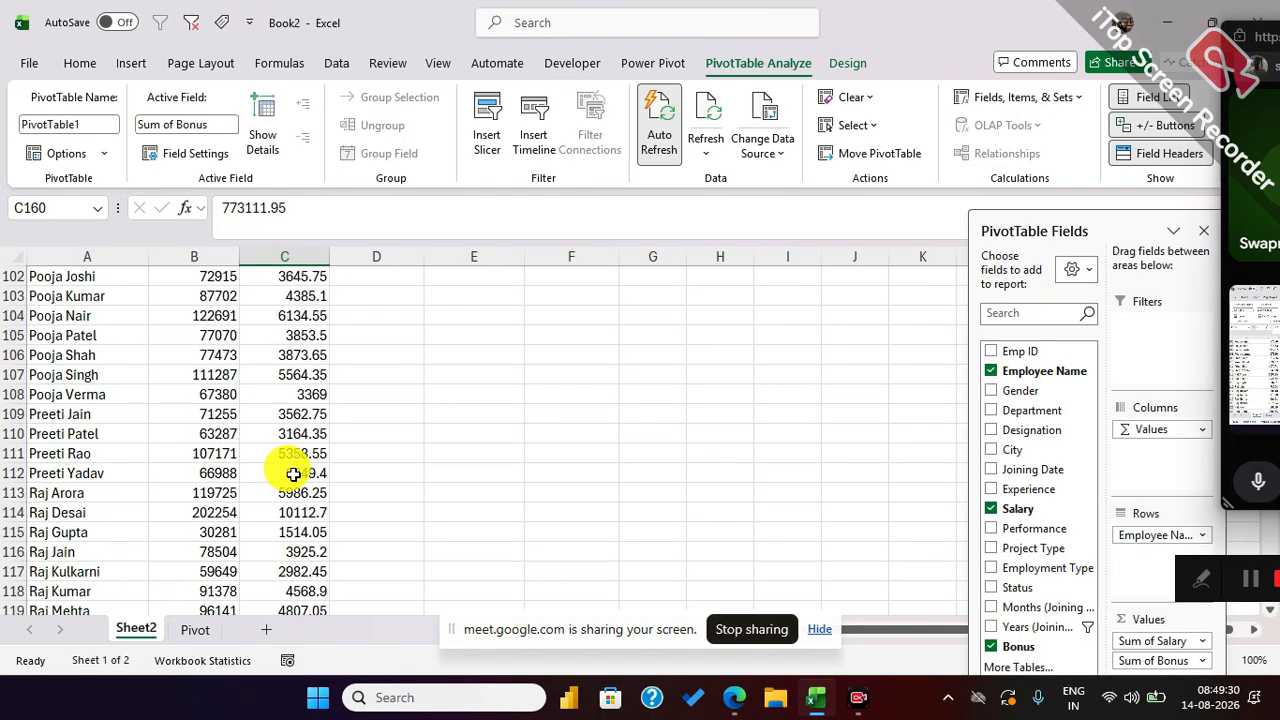
{"action": "left_click", "coordinate": [290, 433]}
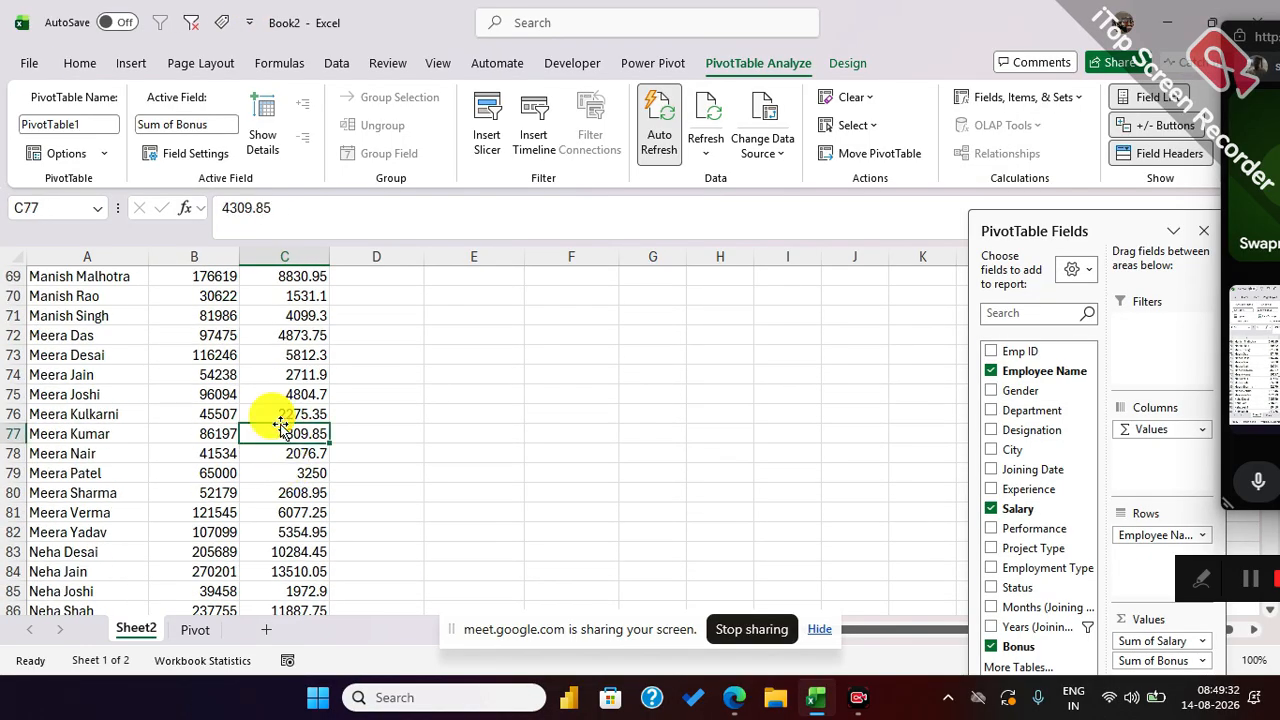
{"action": "key", "text": "ctrl+Up"}
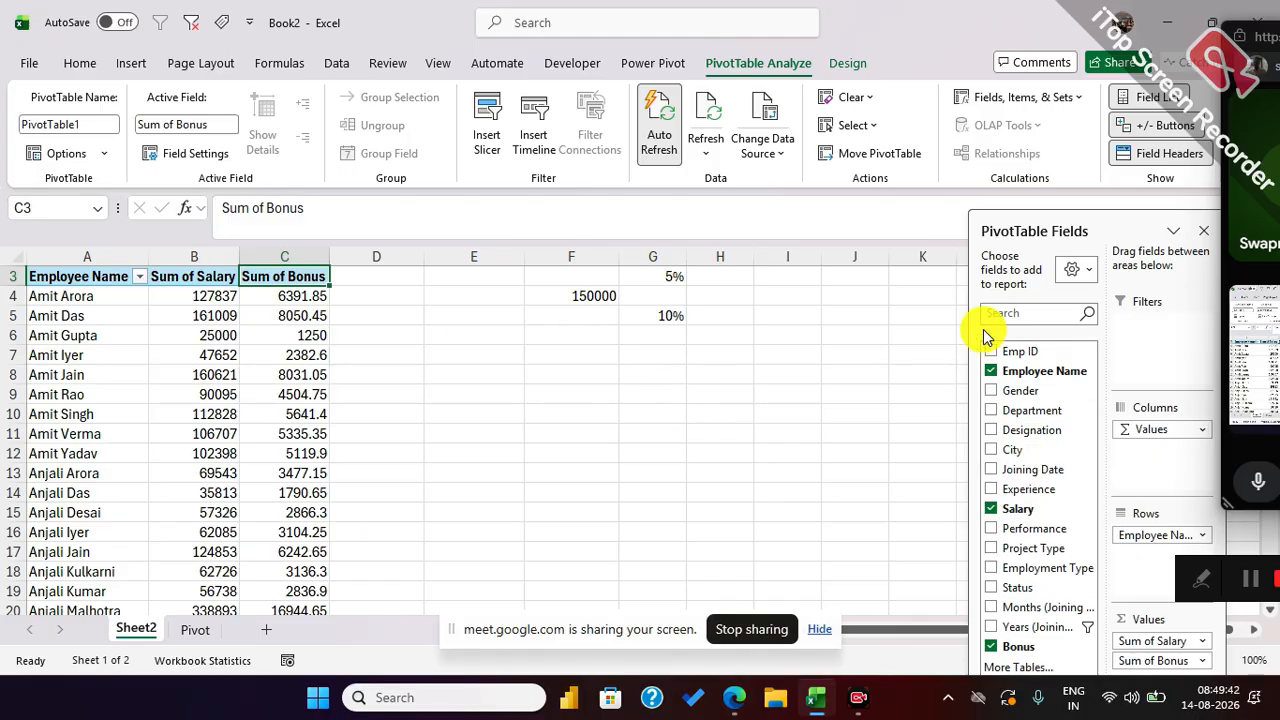
Step: Insert a calculated field named Roundup with the formula =Round( Bonus,0) to round the bonus to whole numbers
{"action": "left_click", "coordinate": [1072, 100]}
{"action": "left_click", "coordinate": [1010, 123]}
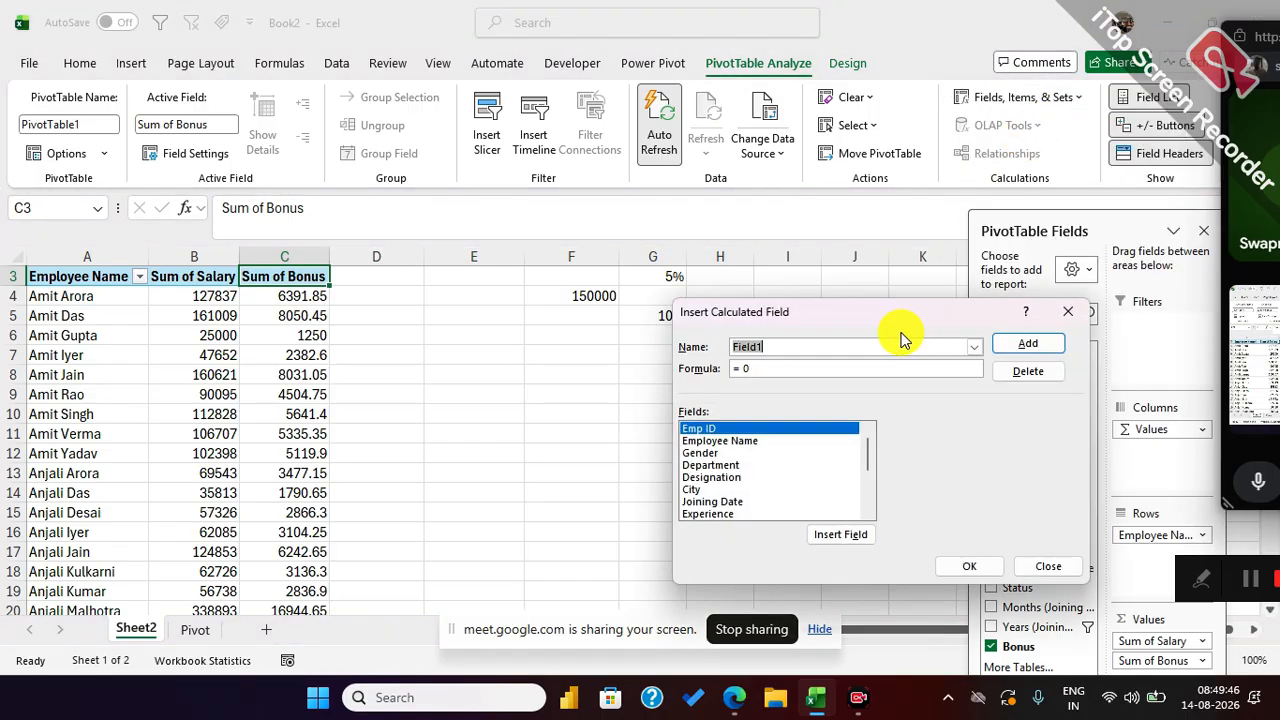
{"action": "type", "text": "Roundup"}
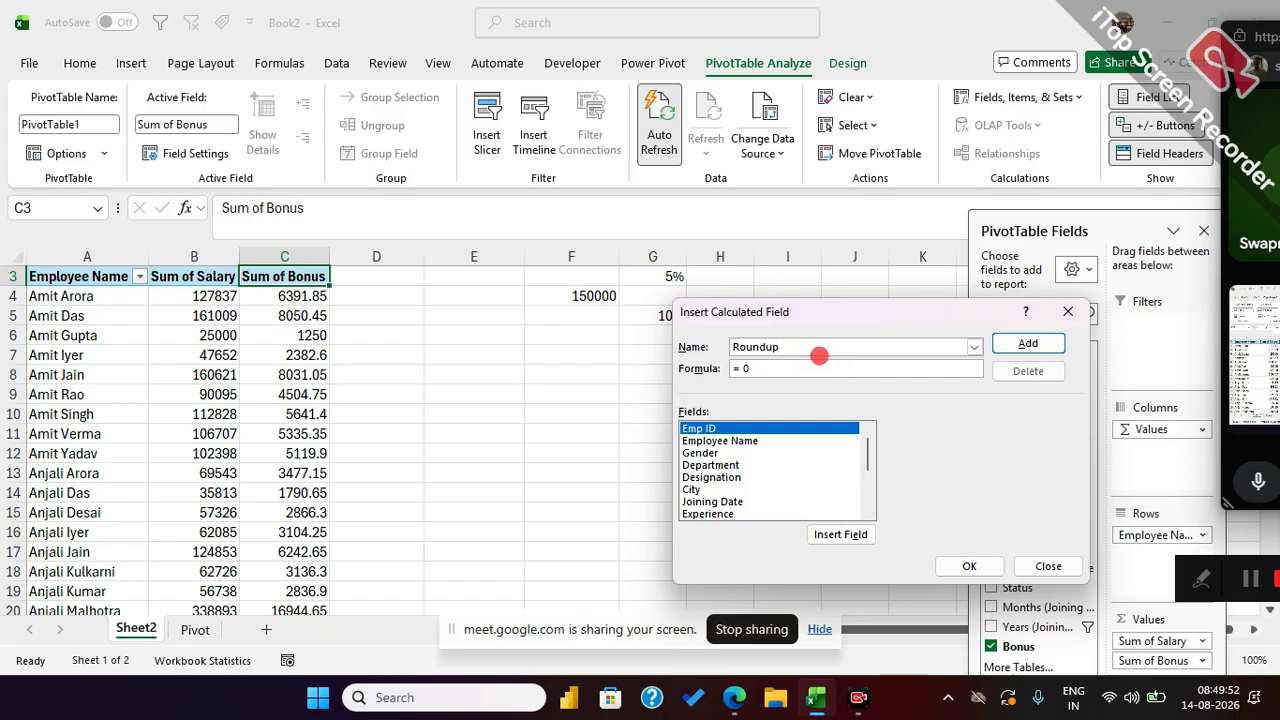
{"action": "type", "text": "Round("}
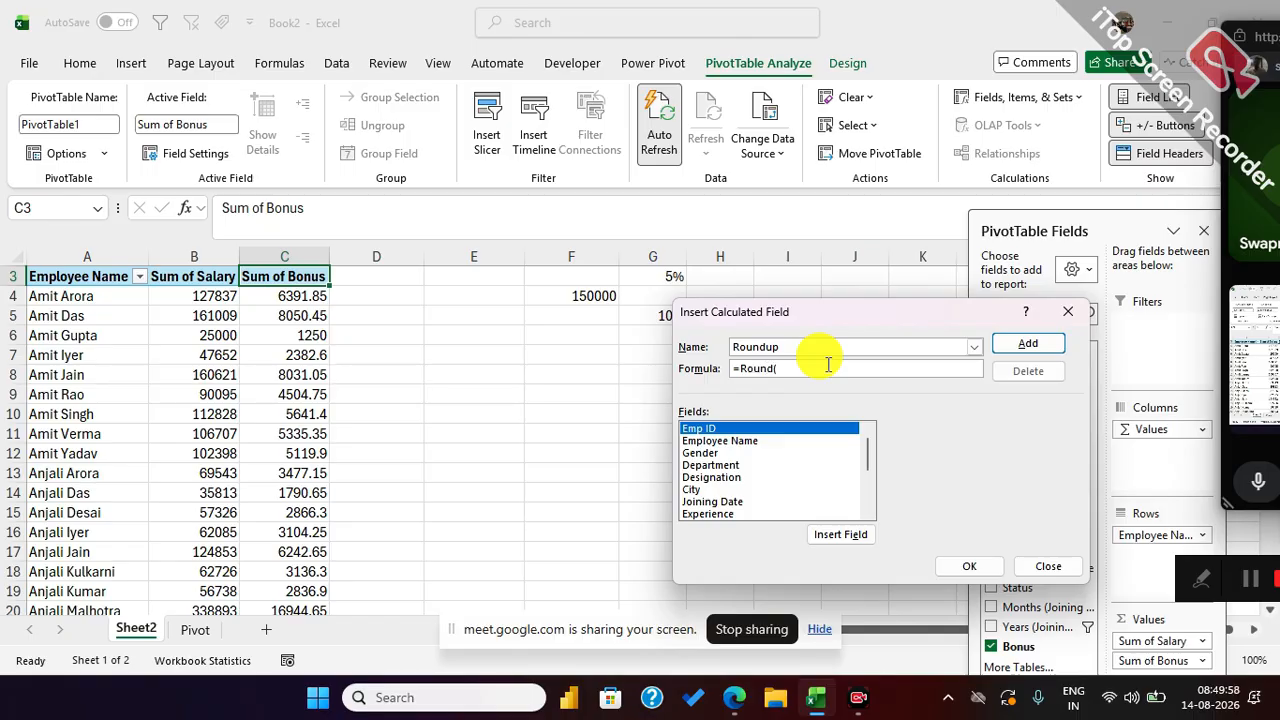
{"action": "scroll", "coordinate": [780, 465], "scroll_direction": "down", "scroll_amount": 3}
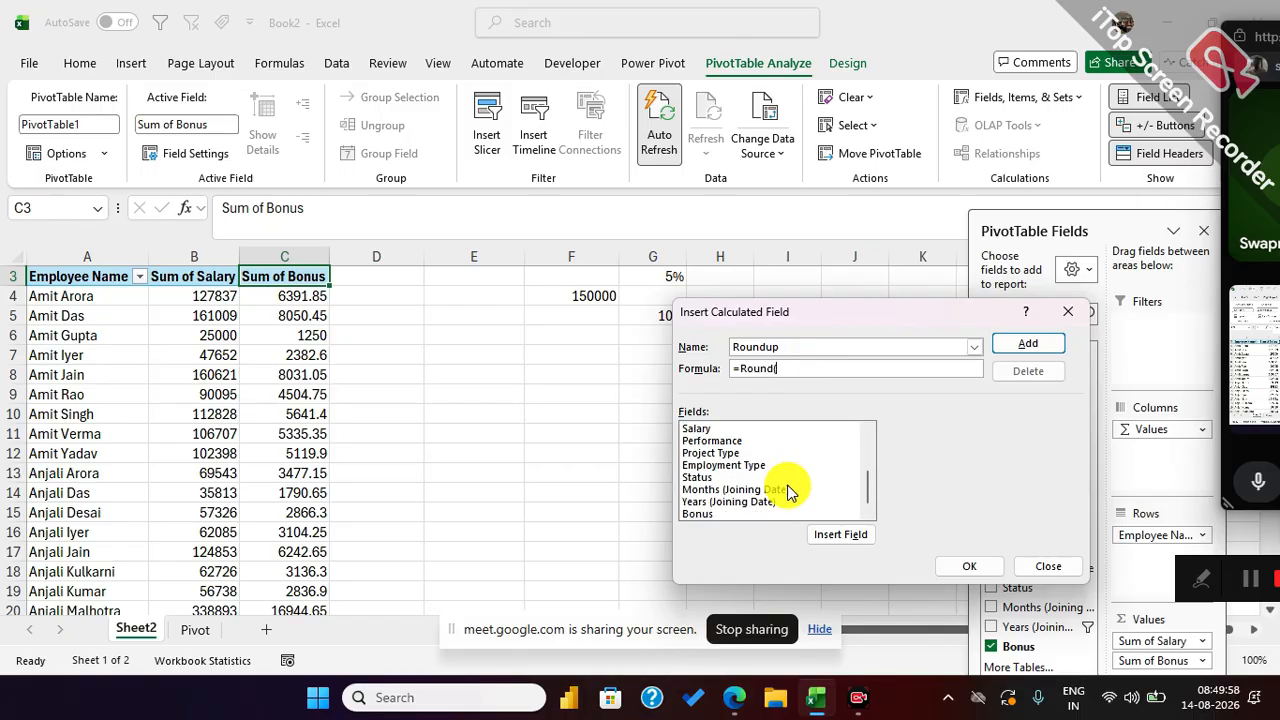
{"action": "left_click", "coordinate": [703, 514]}
{"action": "left_click", "coordinate": [857, 534]}
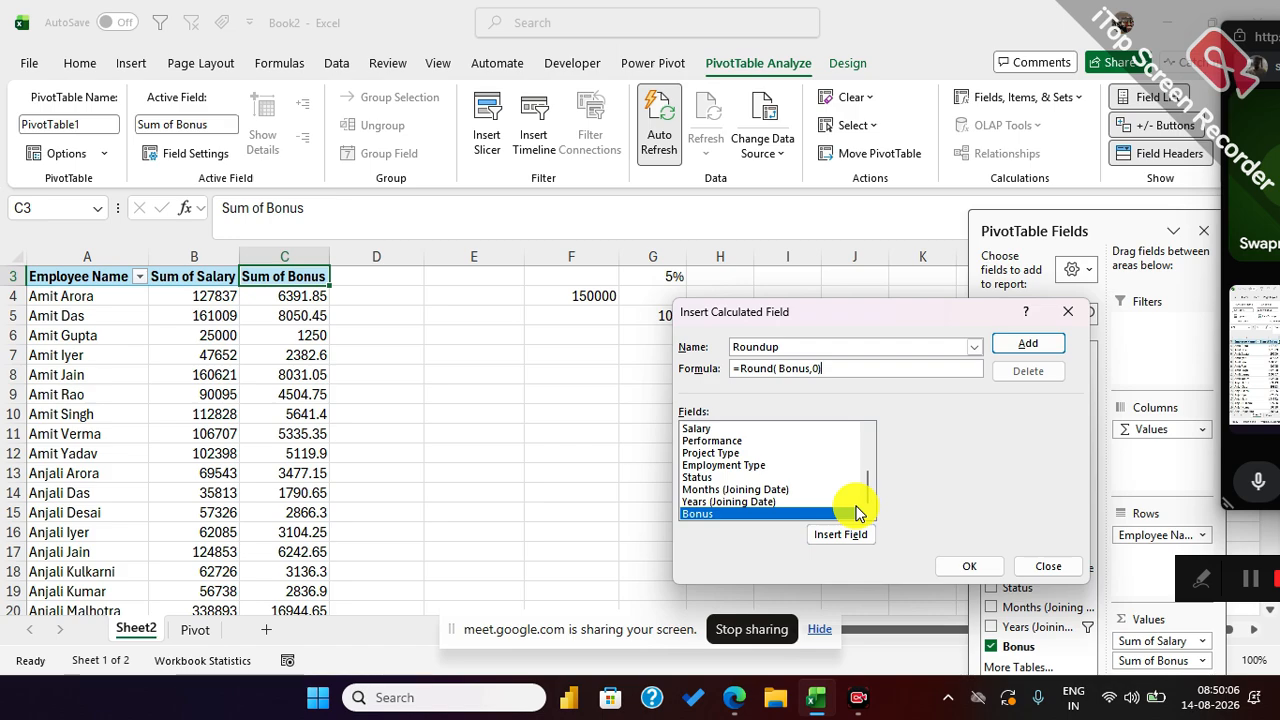
{"action": "left_click", "coordinate": [968, 566]}
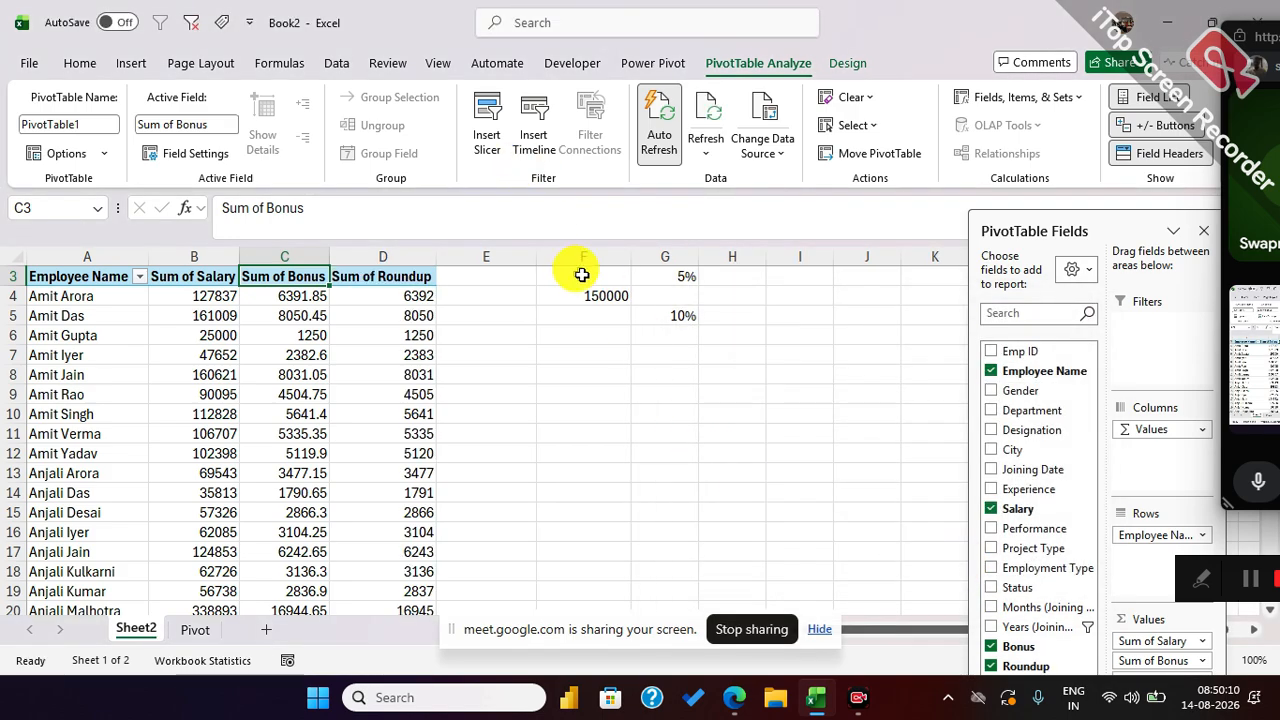
Step: Clear the contents of cells F3:G5 and select the Sum of Roundup value in D8
{"action": "left_click_drag", "start_coordinate": [603, 277], "coordinate": [697, 317]}
{"action": "key", "text": "Delete"}
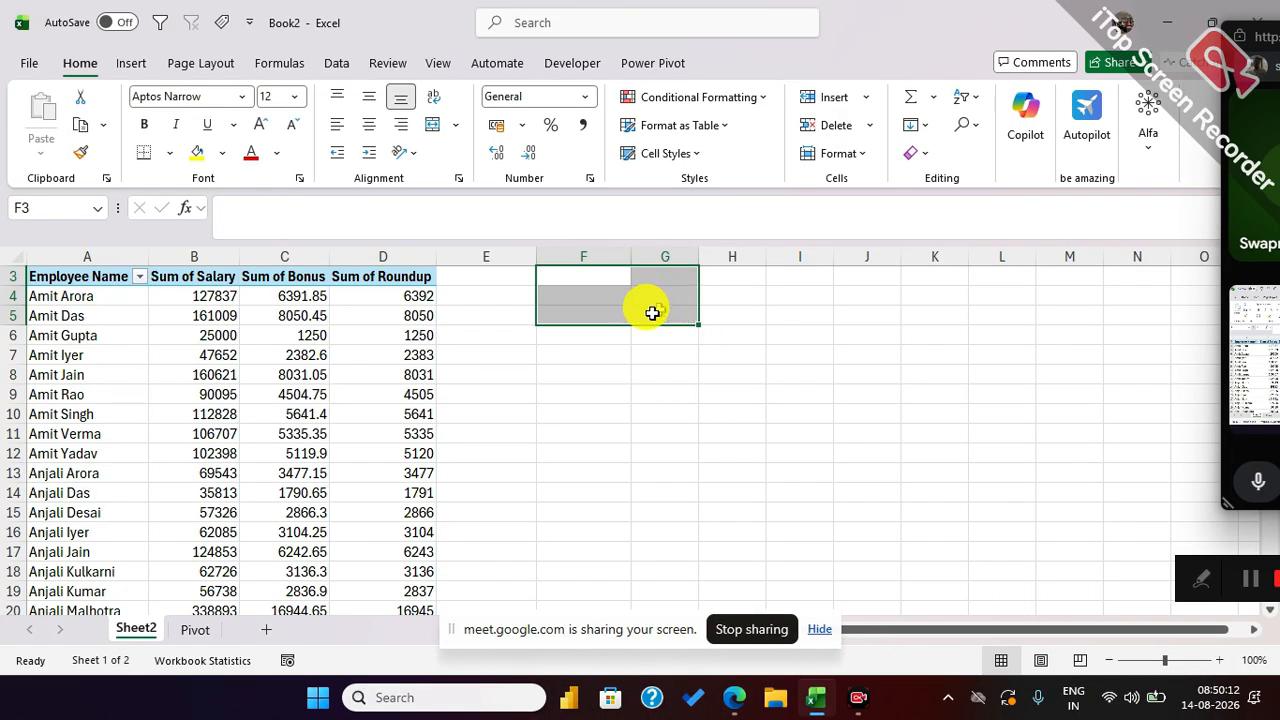
{"action": "left_click", "coordinate": [400, 299]}
{"action": "left_click_drag", "start_coordinate": [400, 299], "coordinate": [386, 457]}
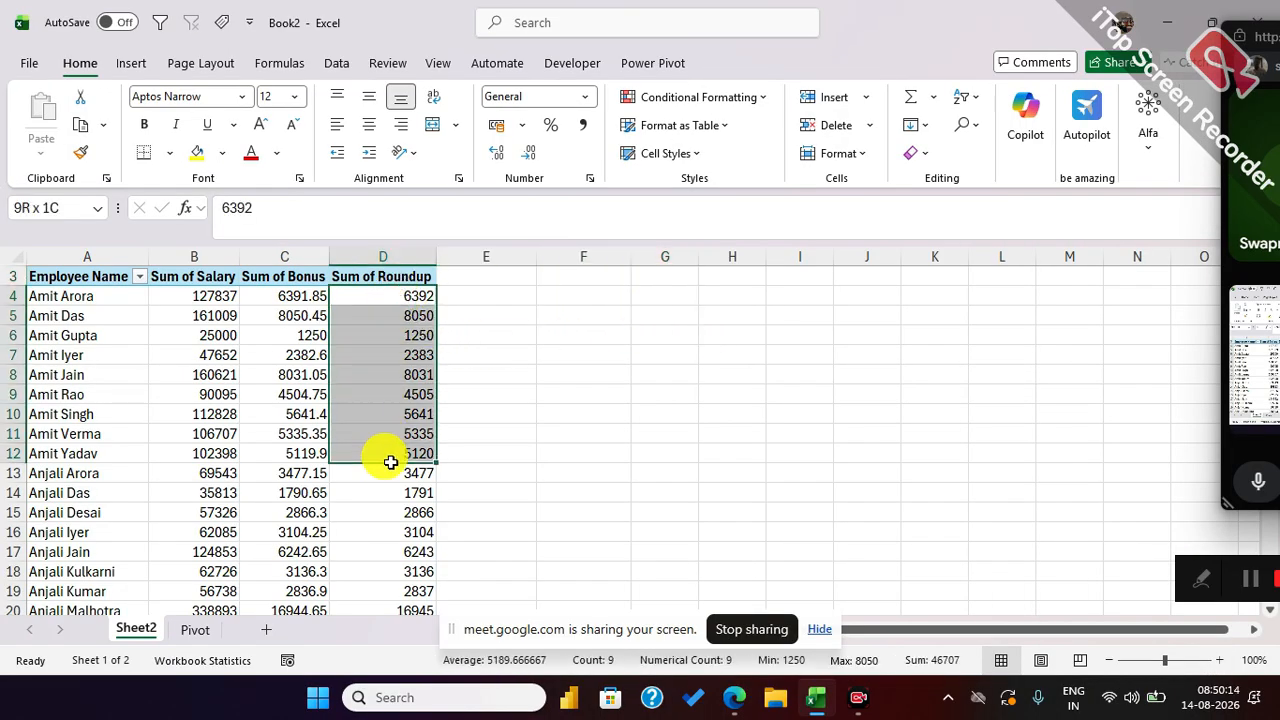
{"action": "left_click", "coordinate": [389, 371]}
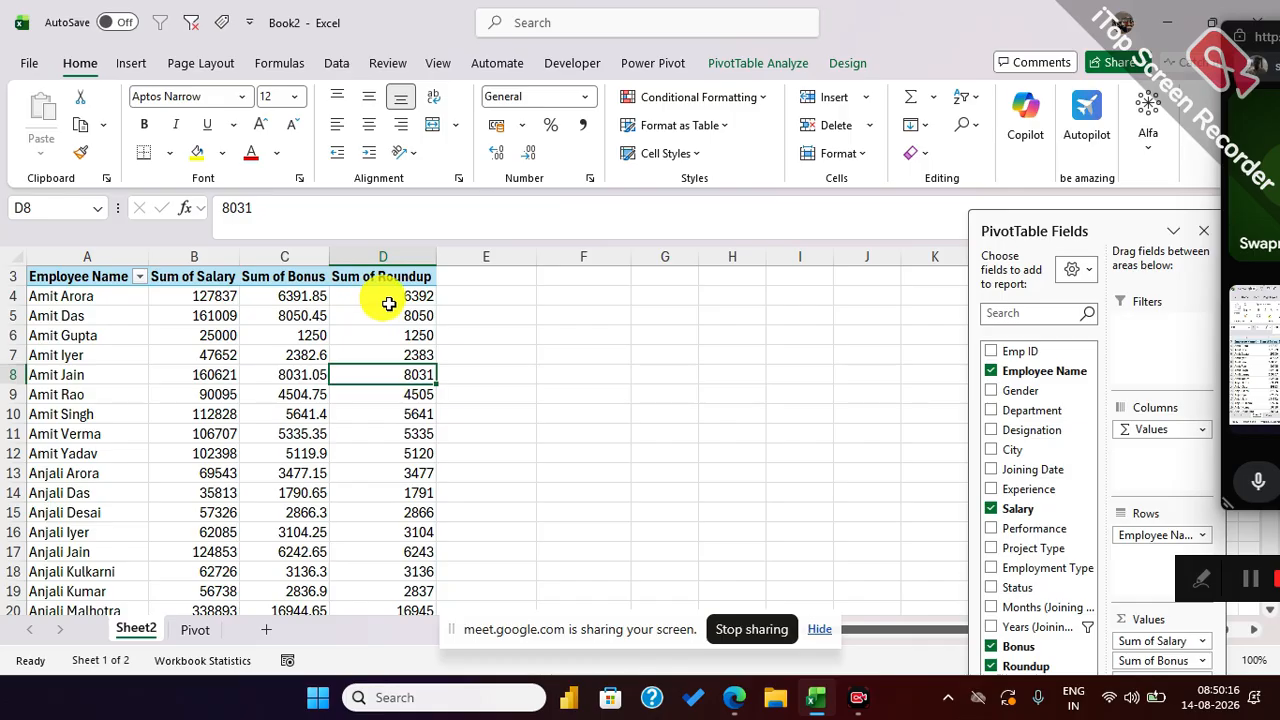
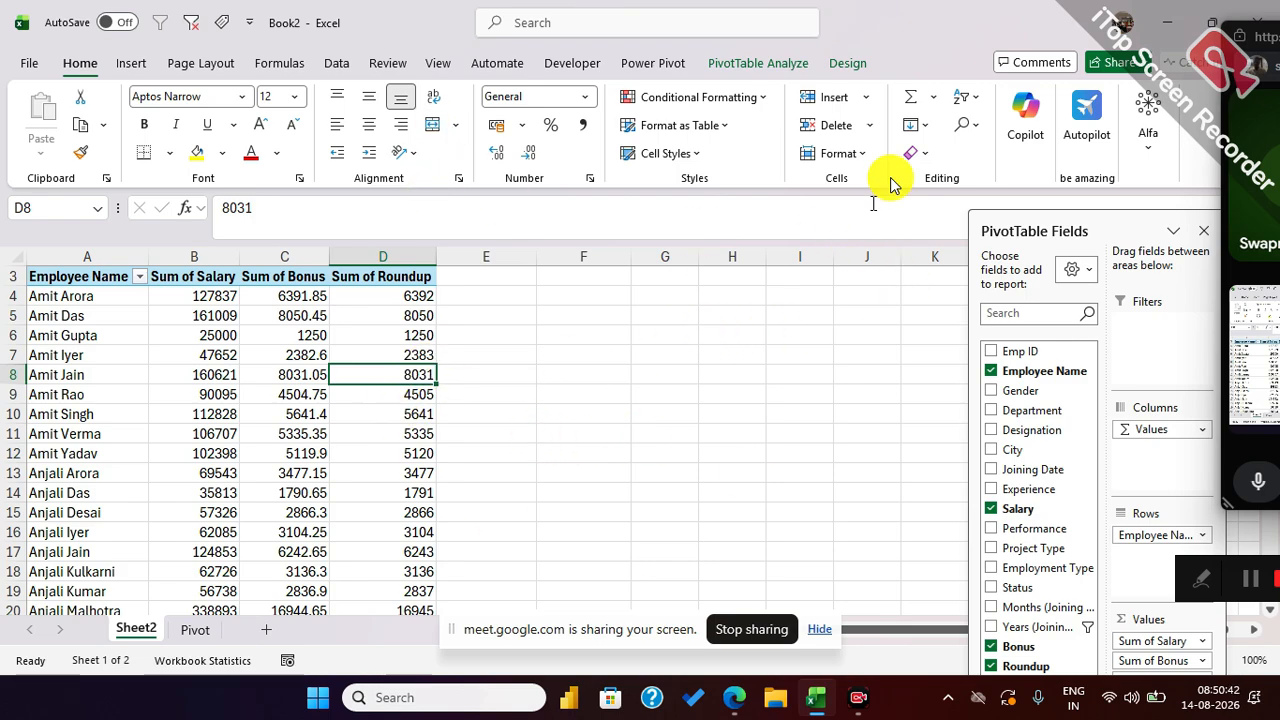
Step: Start a calculated field named Incentive and begin its formula as =if( Salary<50000,1000,if(
{"action": "left_click", "coordinate": [786, 60]}
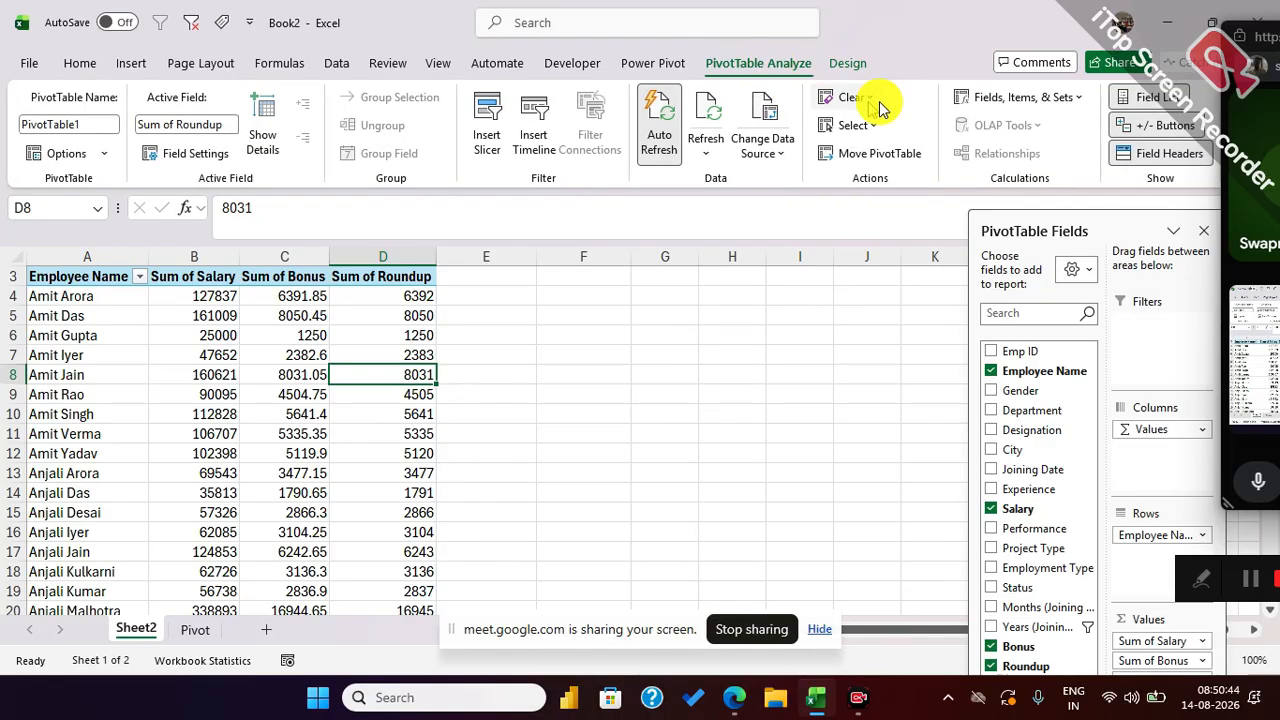
{"action": "left_click", "coordinate": [1033, 104]}
{"action": "left_click", "coordinate": [1010, 121]}
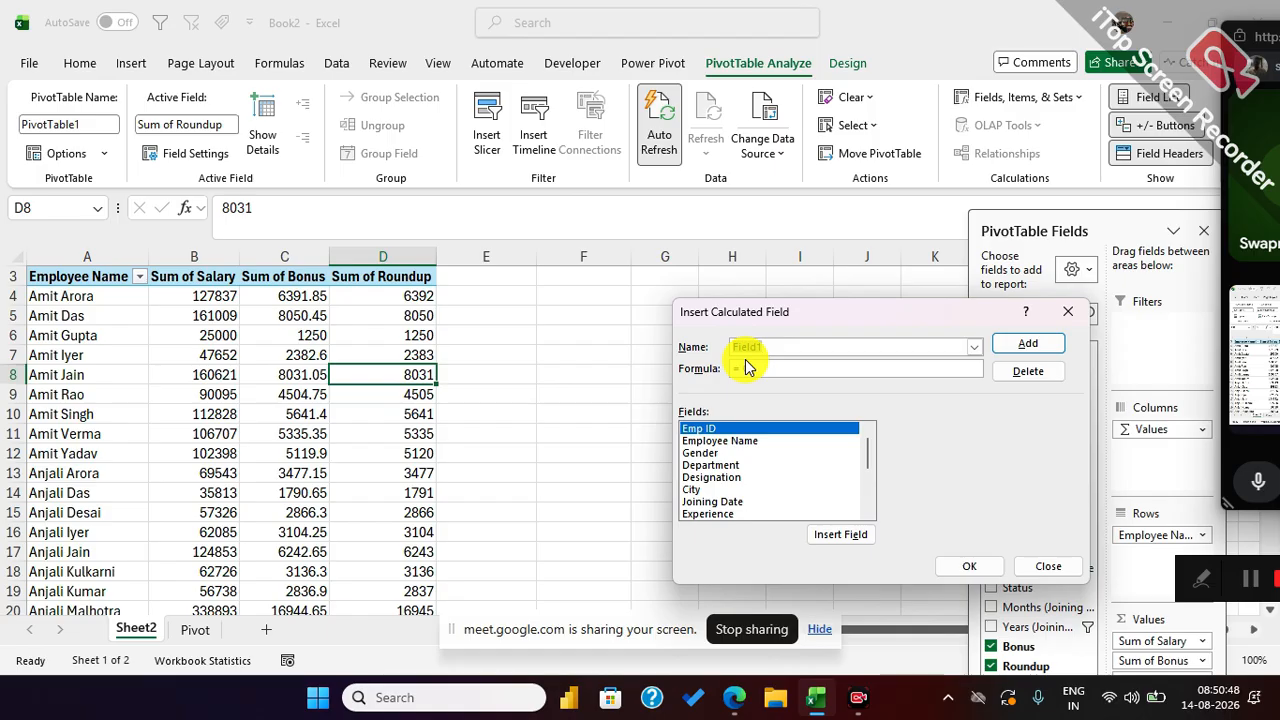
{"action": "key", "text": "BackSpace"}
{"action": "left_click", "coordinate": [765, 369]}
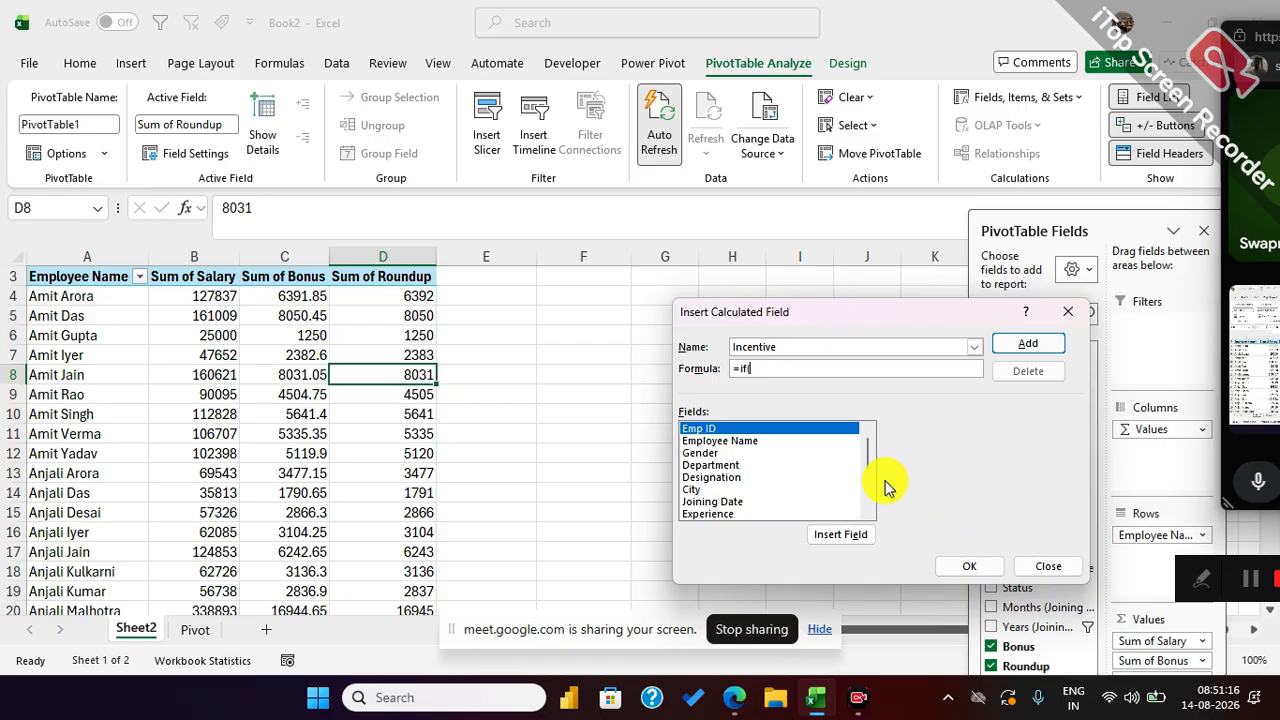
{"action": "left_click_drag", "start_coordinate": [866, 452], "coordinate": [865, 497]}
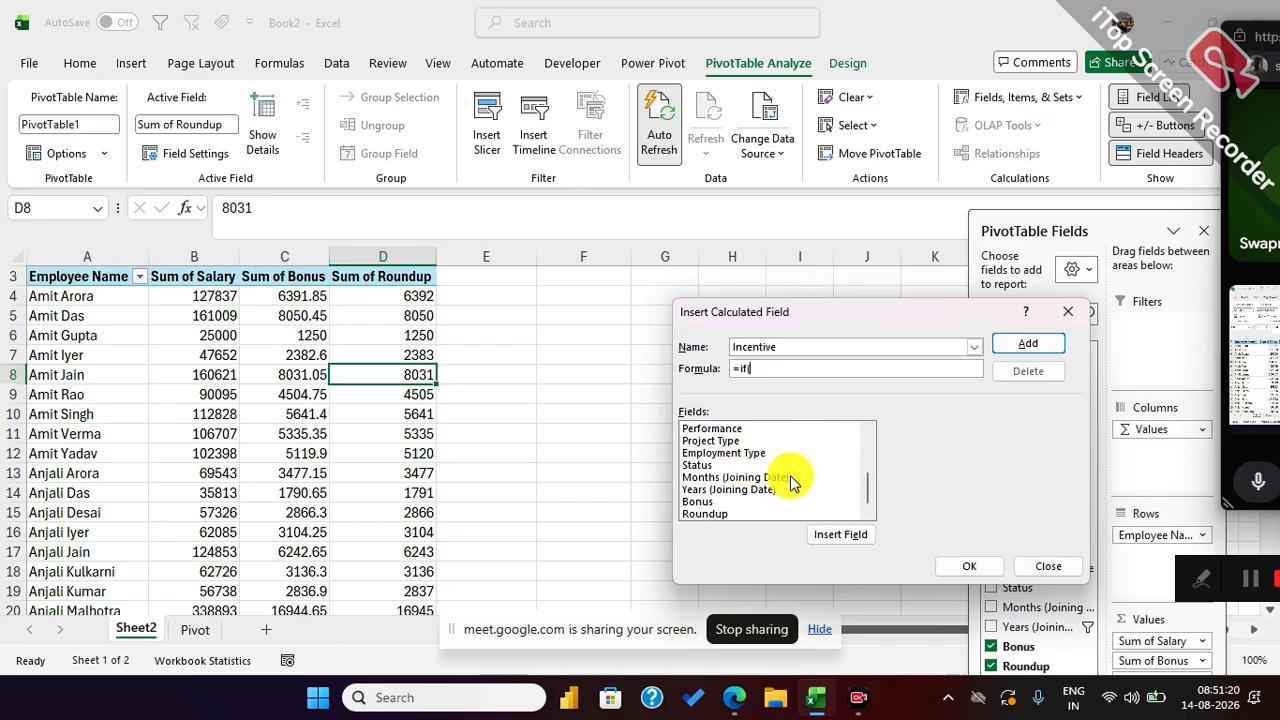
{"action": "scroll", "coordinate": [812, 500], "scroll_direction": "up", "scroll_amount": 1}
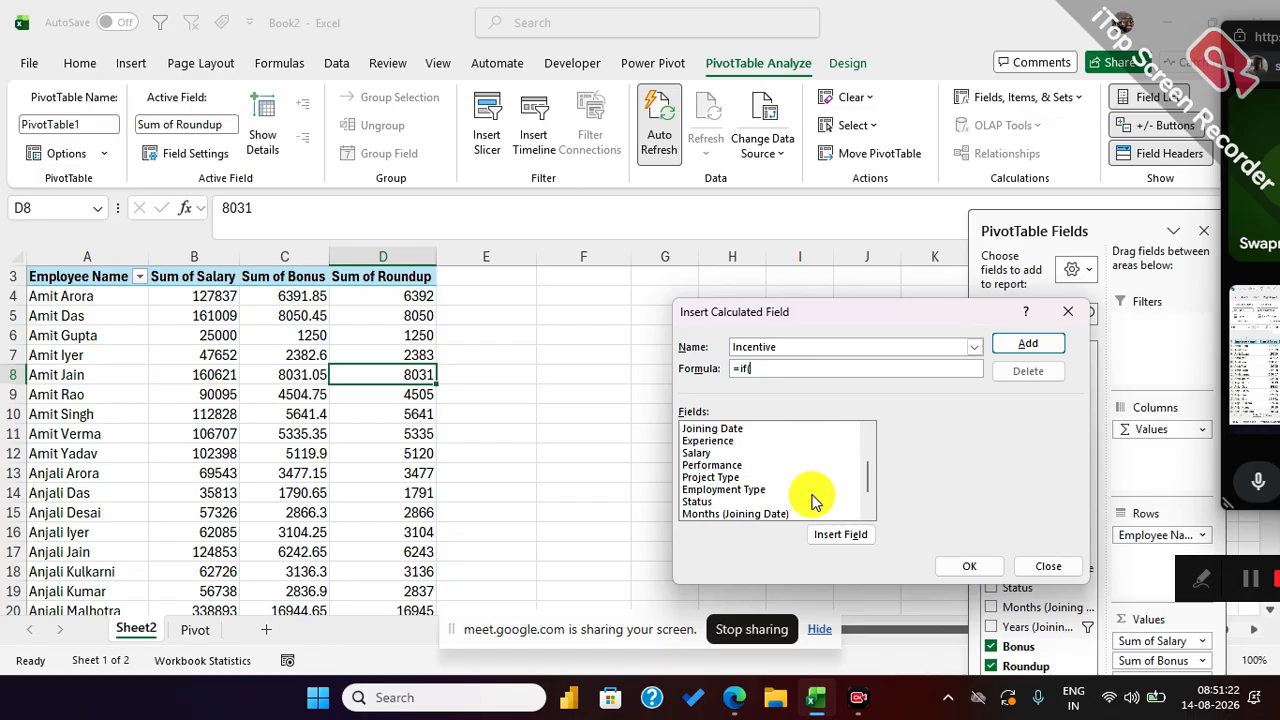
{"action": "left_click", "coordinate": [703, 453]}
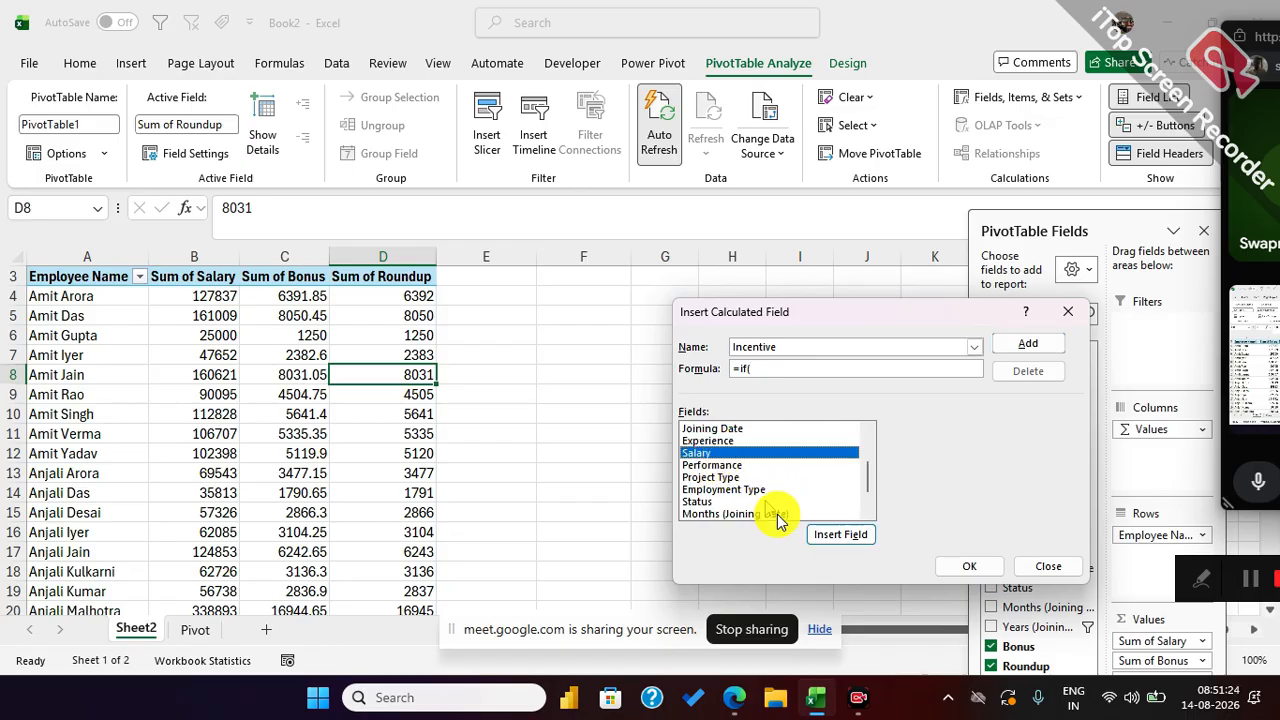
{"action": "left_click", "coordinate": [840, 535]}
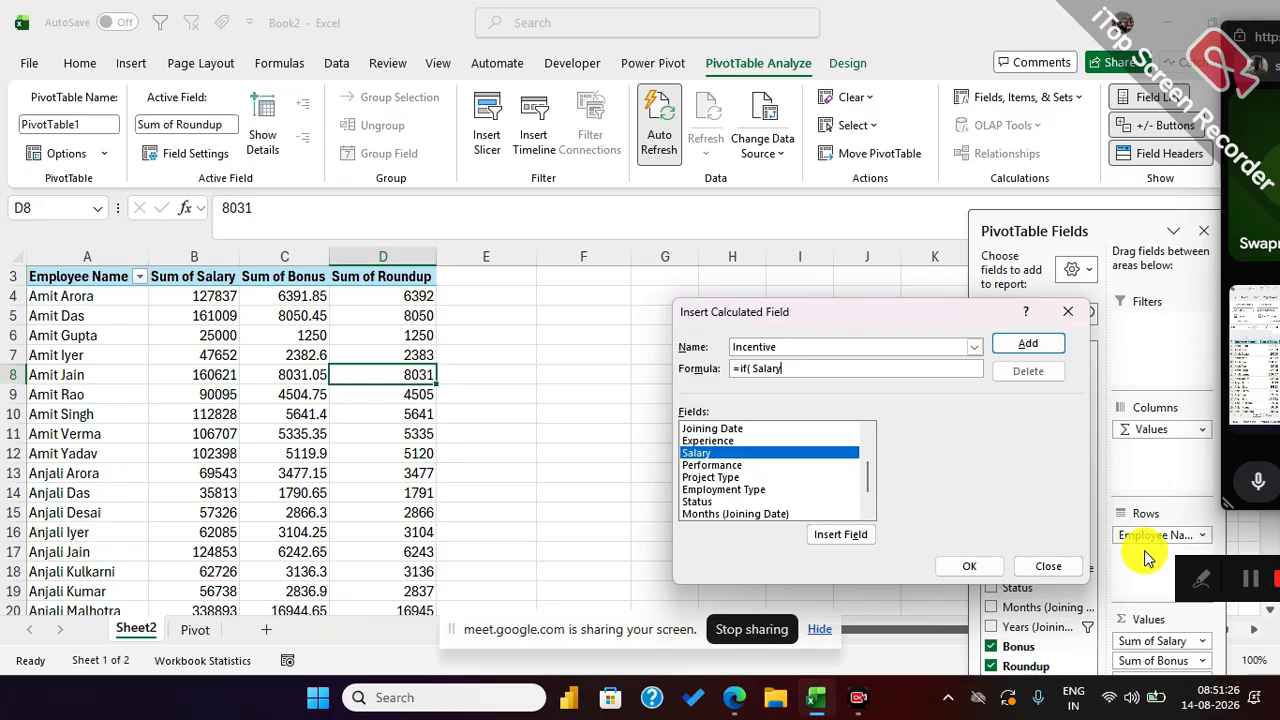
{"action": "type", "text": "<5000"}
{"action": "type", "text": "0,1000,if("}
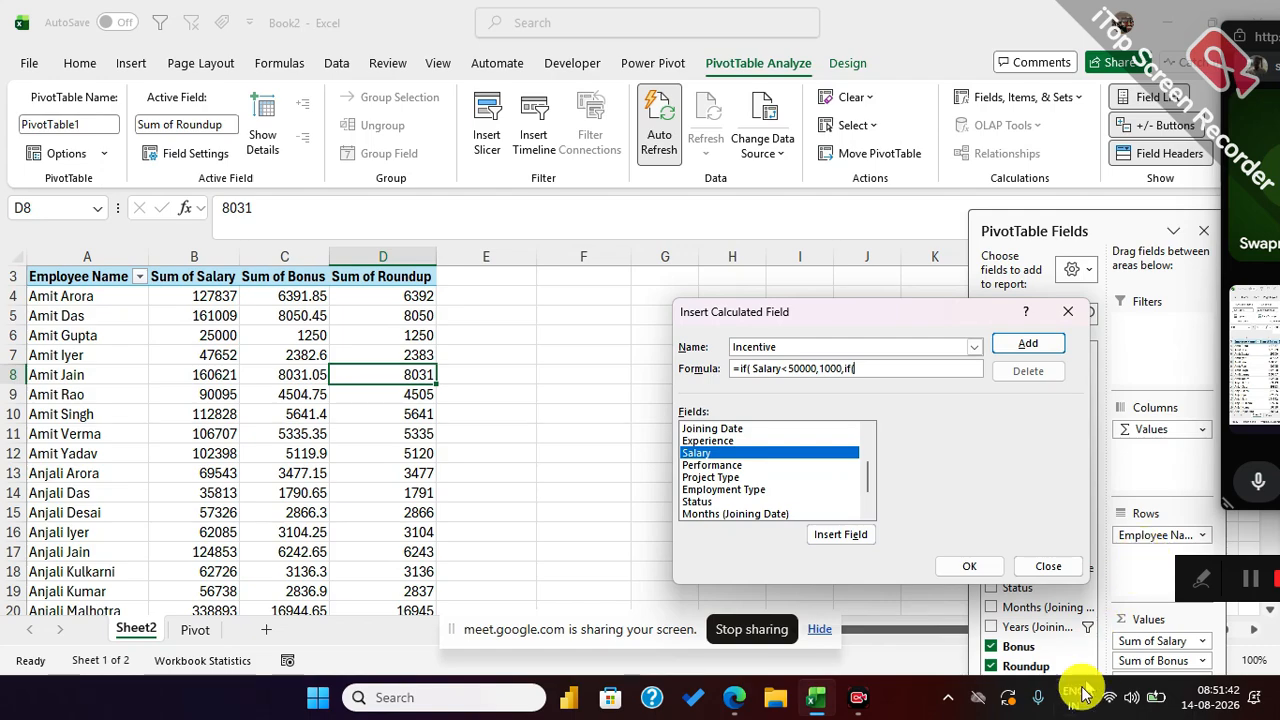
Step: Complete the Incentive formula's nested condition as Salary<=100000,5000,10000)) and insert the field into the pivot table
{"action": "left_click", "coordinate": [855, 540]}
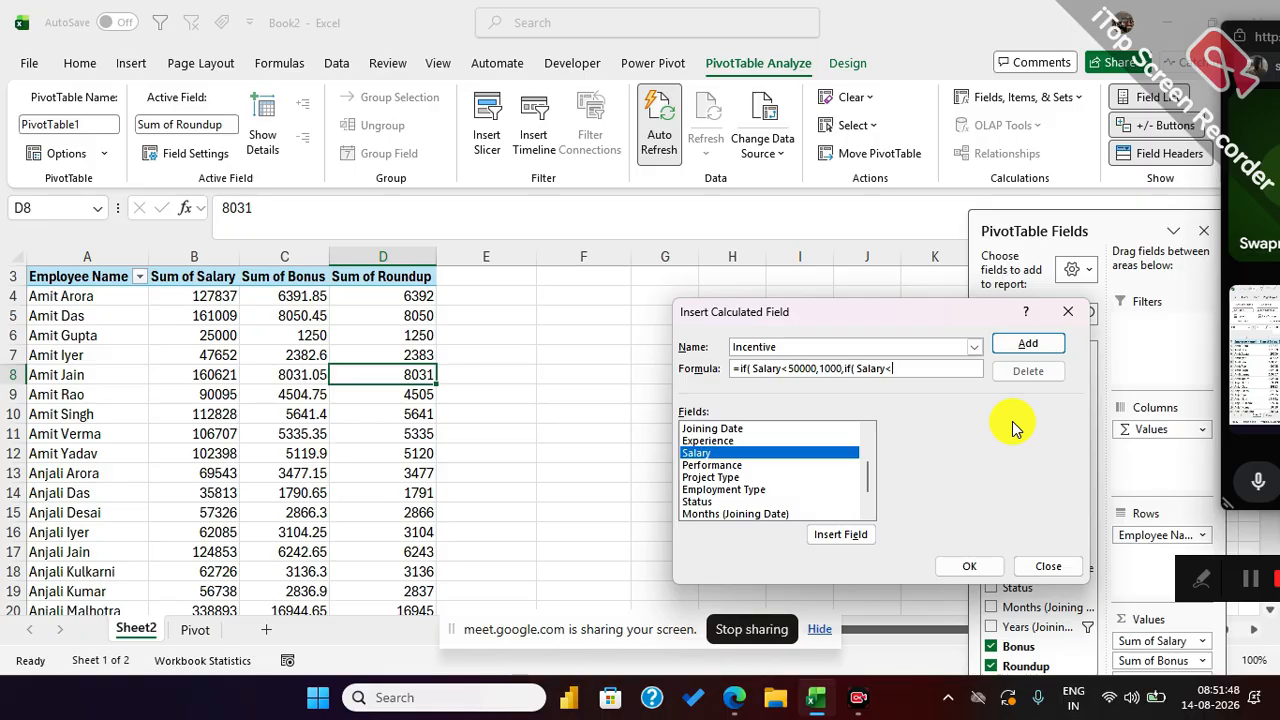
{"action": "type", "text": "<=1000"}
{"action": "type", "text": ",5000,10000"}
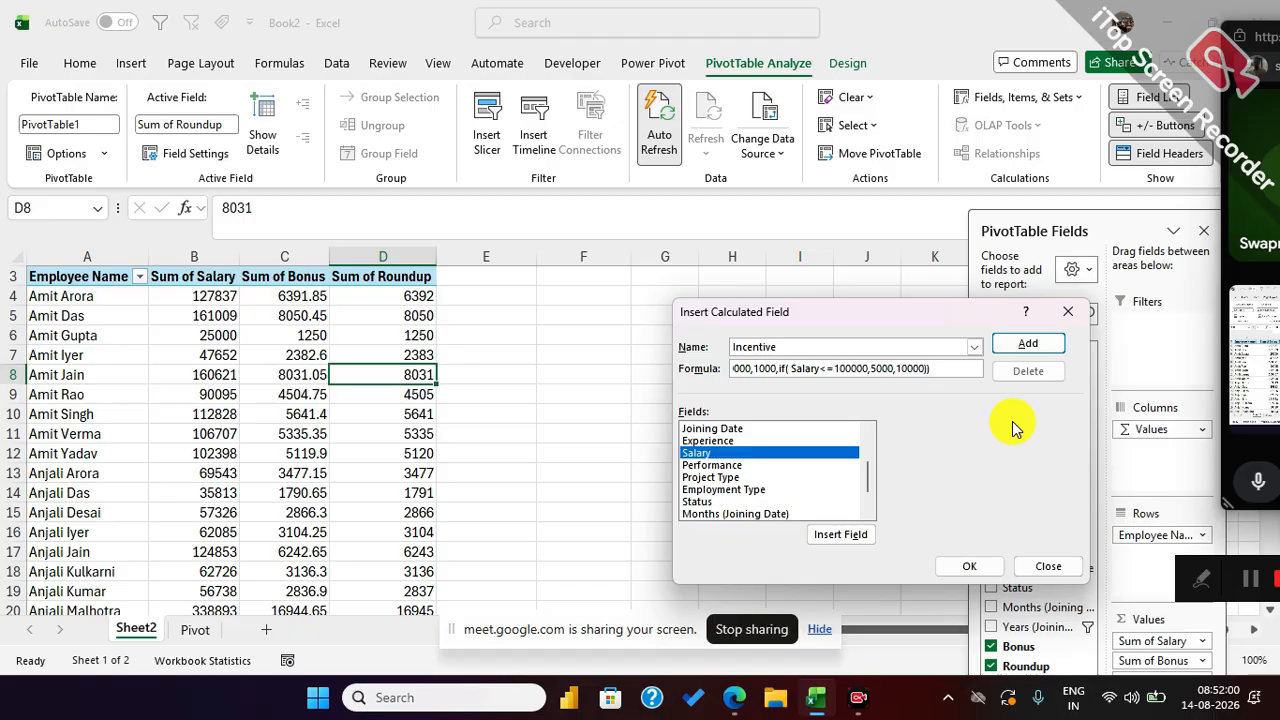
{"action": "left_click", "coordinate": [969, 566]}
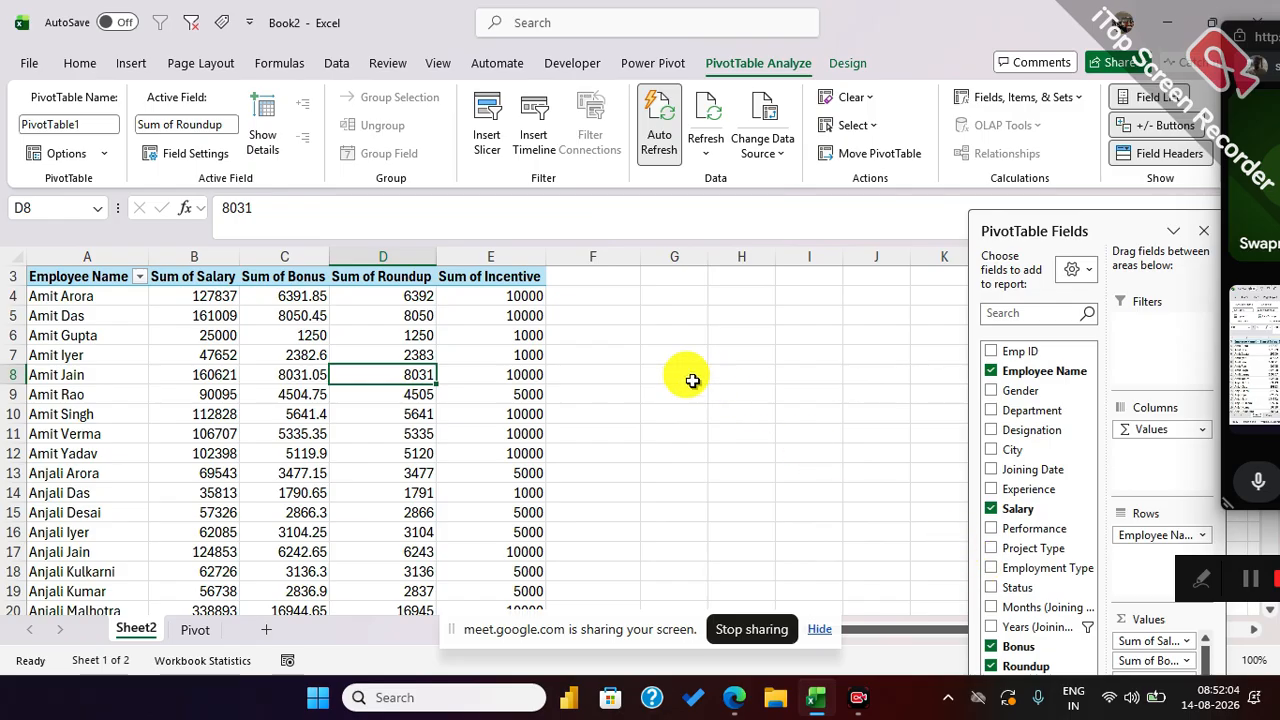
Step: Check the Sum of Incentive values in E4, E6, E9 and E17 against the corresponding salaries
{"action": "left_click", "coordinate": [495, 298]}
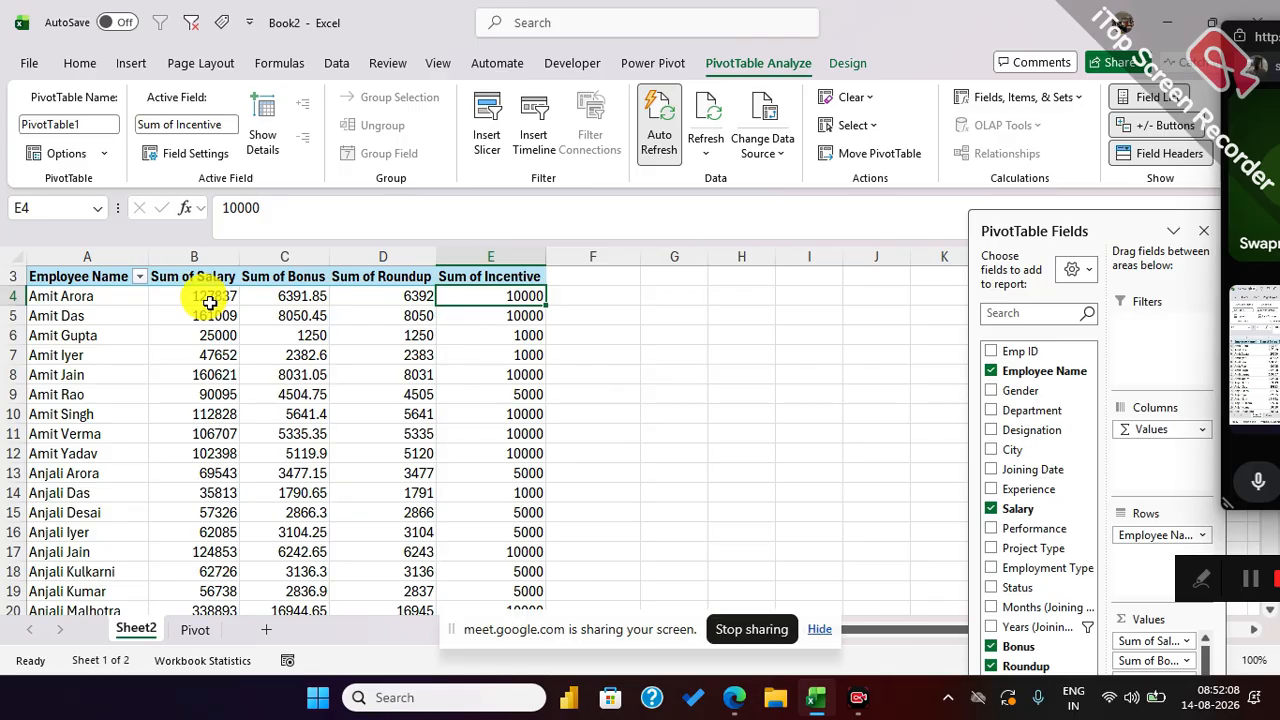
{"action": "mouse_move", "coordinate": [209, 302]}
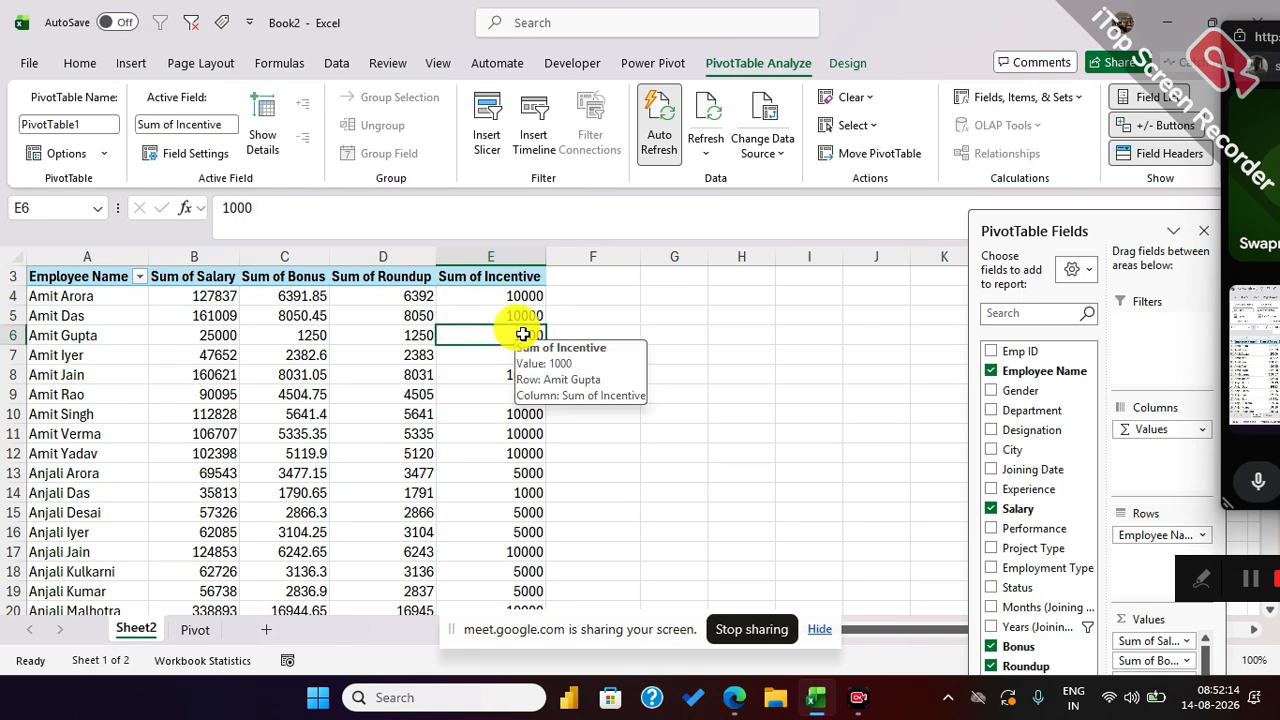
{"action": "left_click", "coordinate": [492, 395]}
{"action": "left_click", "coordinate": [515, 550]}
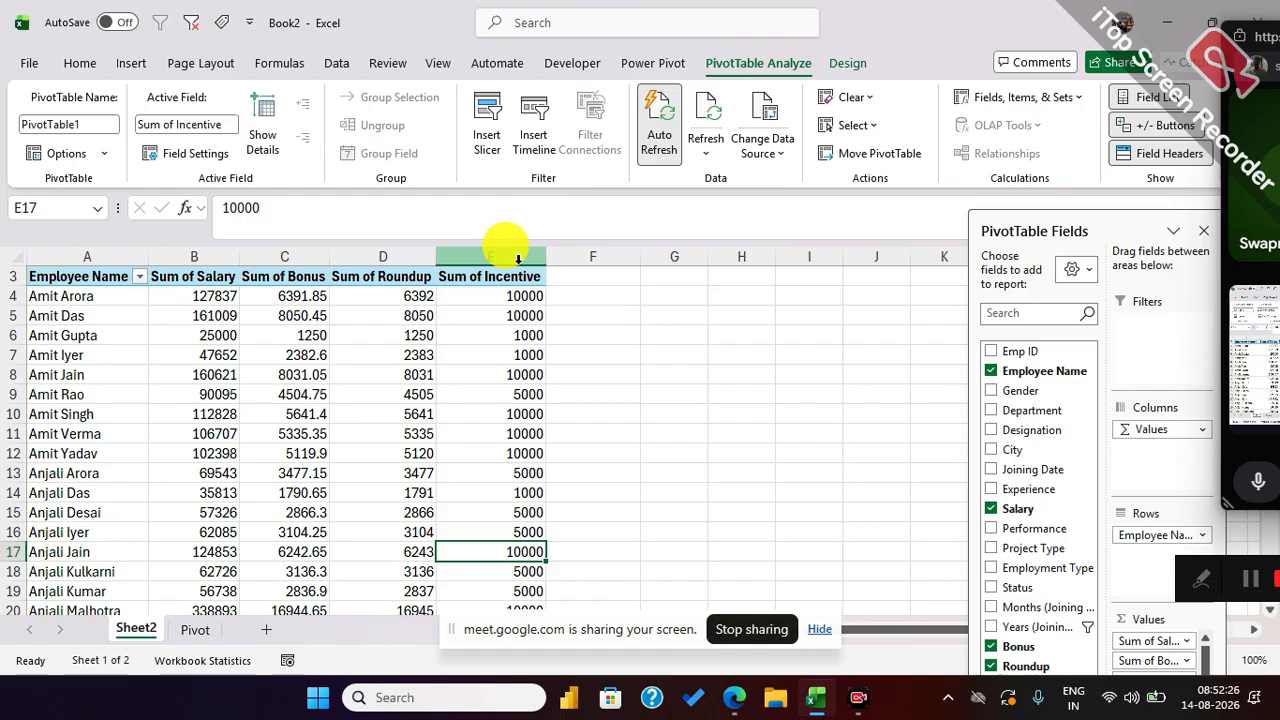
Step: Start another calculated field named Gross and clear its default formula down to the equals sign
{"action": "left_click", "coordinate": [1024, 98]}
{"action": "left_click", "coordinate": [1024, 124]}
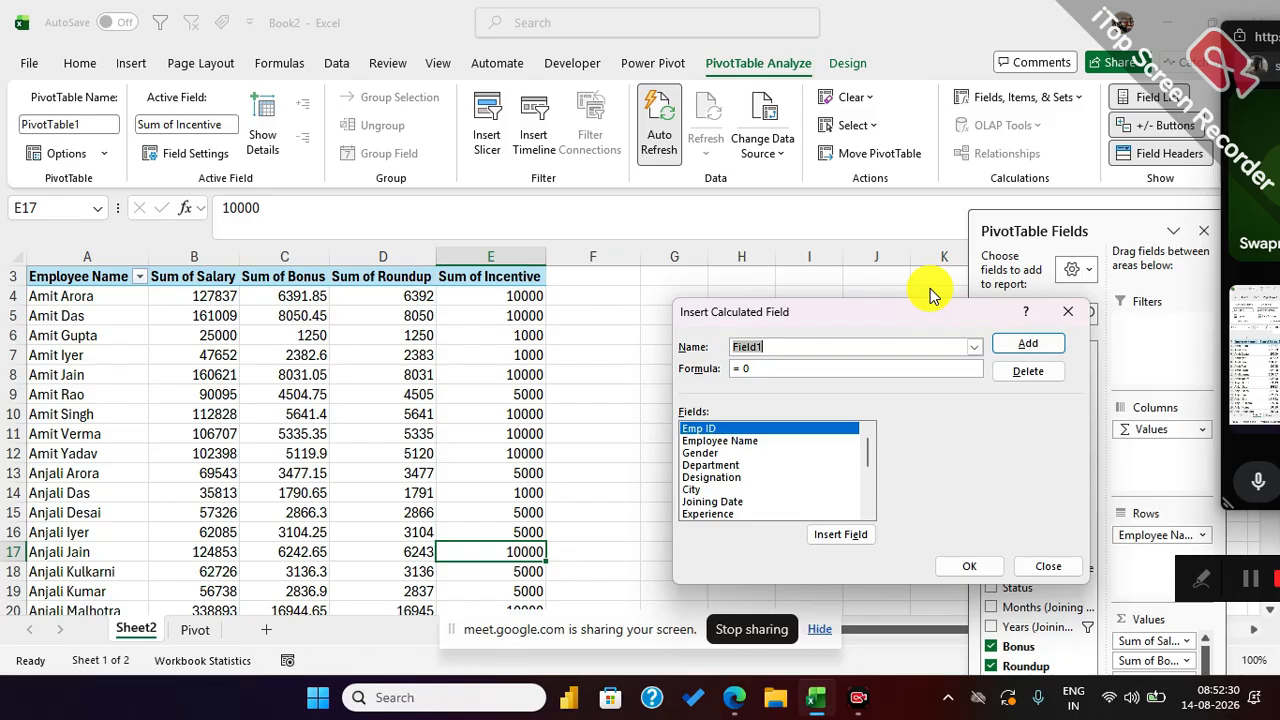
{"action": "type", "text": "Total"}
{"action": "key", "text": "BackSpace"}
{"action": "key", "text": "BackSpace"}
{"action": "key", "text": "BackSpace"}
{"action": "key", "text": "BackSpace"}
{"action": "key", "text": "BackSpace"}
{"action": "type", "text": "Gross"}
{"action": "left_click", "coordinate": [748, 367]}
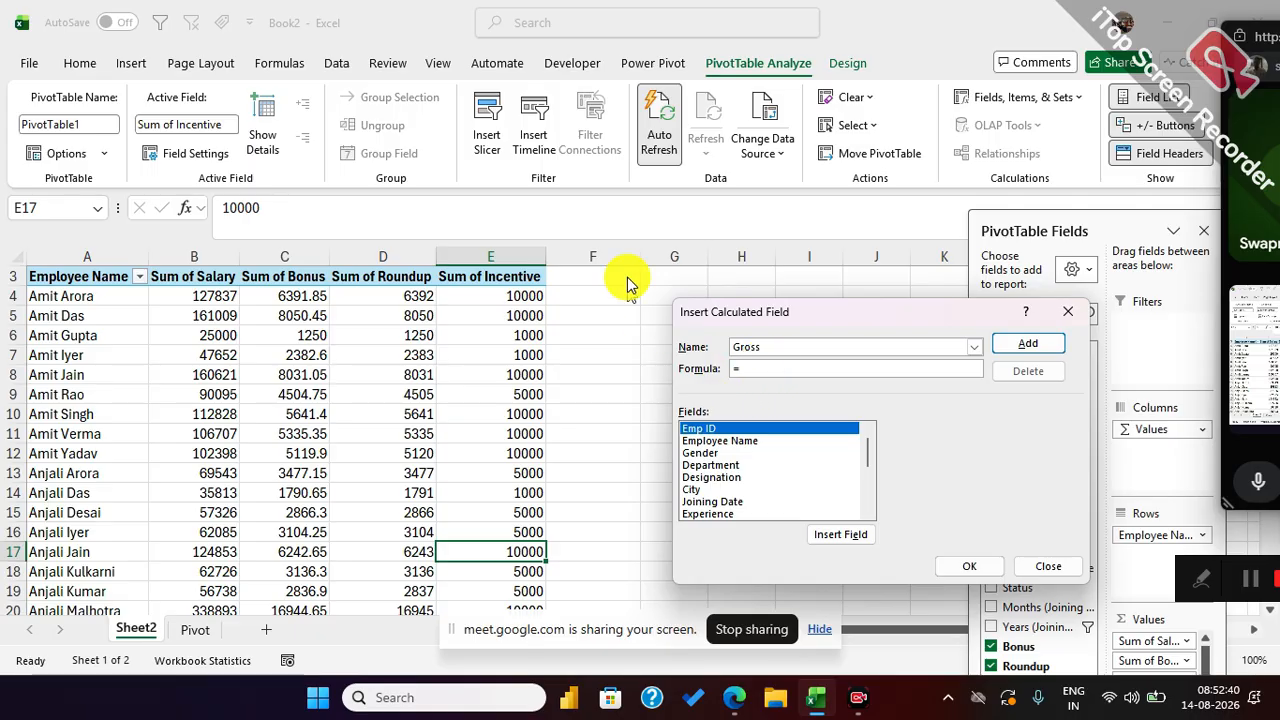
Step: Set the Gross formula to = Salary+ Bonus+ Incentive, insert the field and select its values in F4:F17
{"action": "left_click_drag", "start_coordinate": [866, 452], "coordinate": [865, 515]}
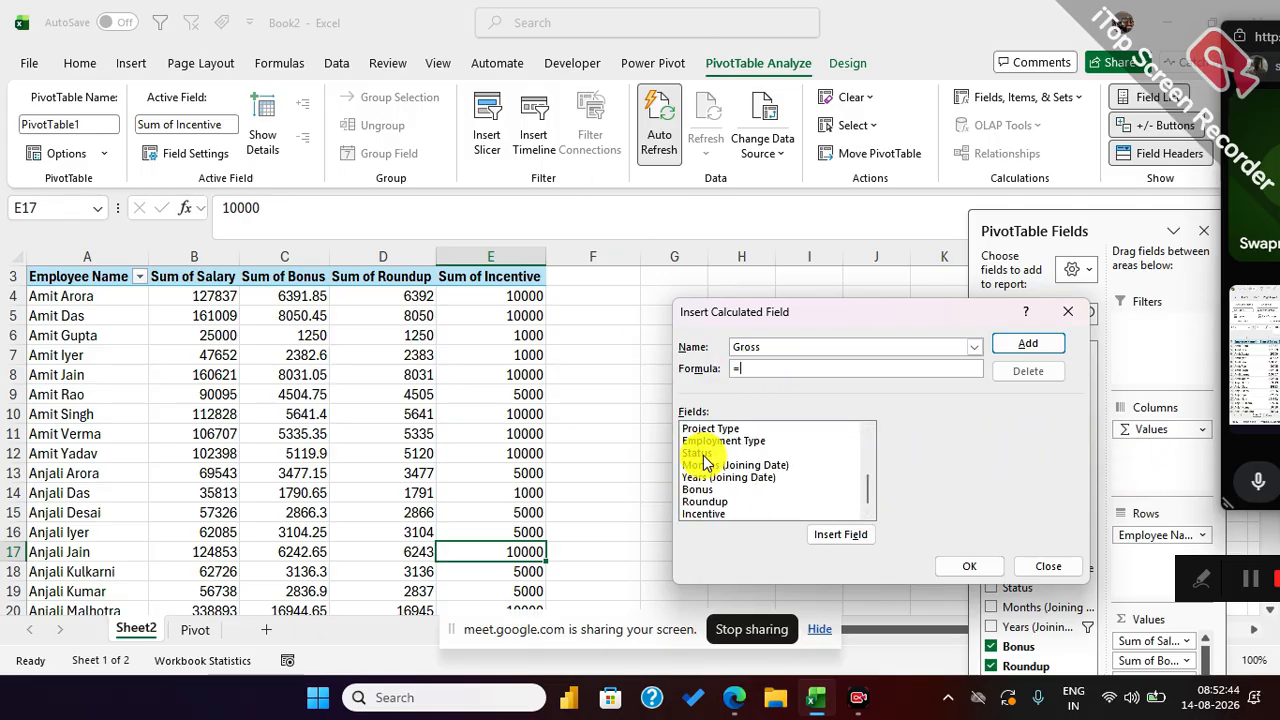
{"action": "scroll", "coordinate": [705, 462], "scroll_direction": "up", "scroll_amount": 1}
{"action": "left_click", "coordinate": [700, 441]}
{"action": "left_click", "coordinate": [828, 534]}
{"action": "type", "text": "+"}
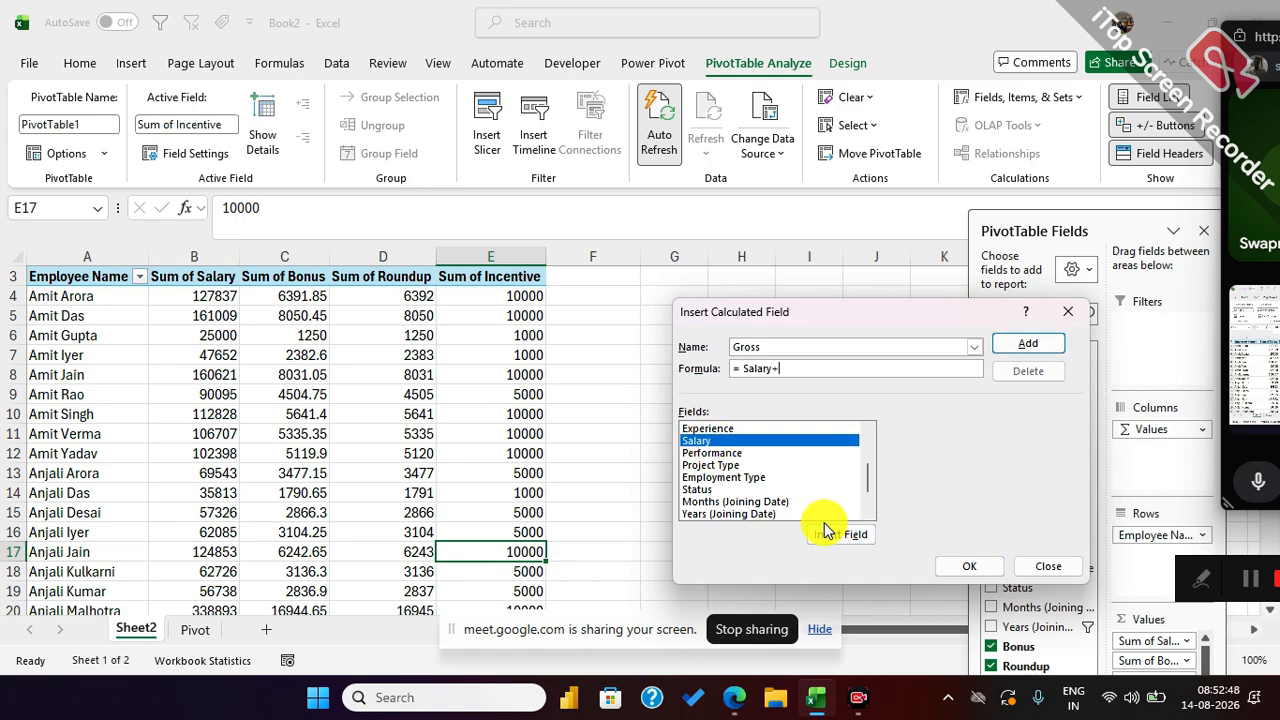
{"action": "scroll", "coordinate": [790, 505], "scroll_direction": "down", "scroll_amount": 1}
{"action": "left_click", "coordinate": [729, 489]}
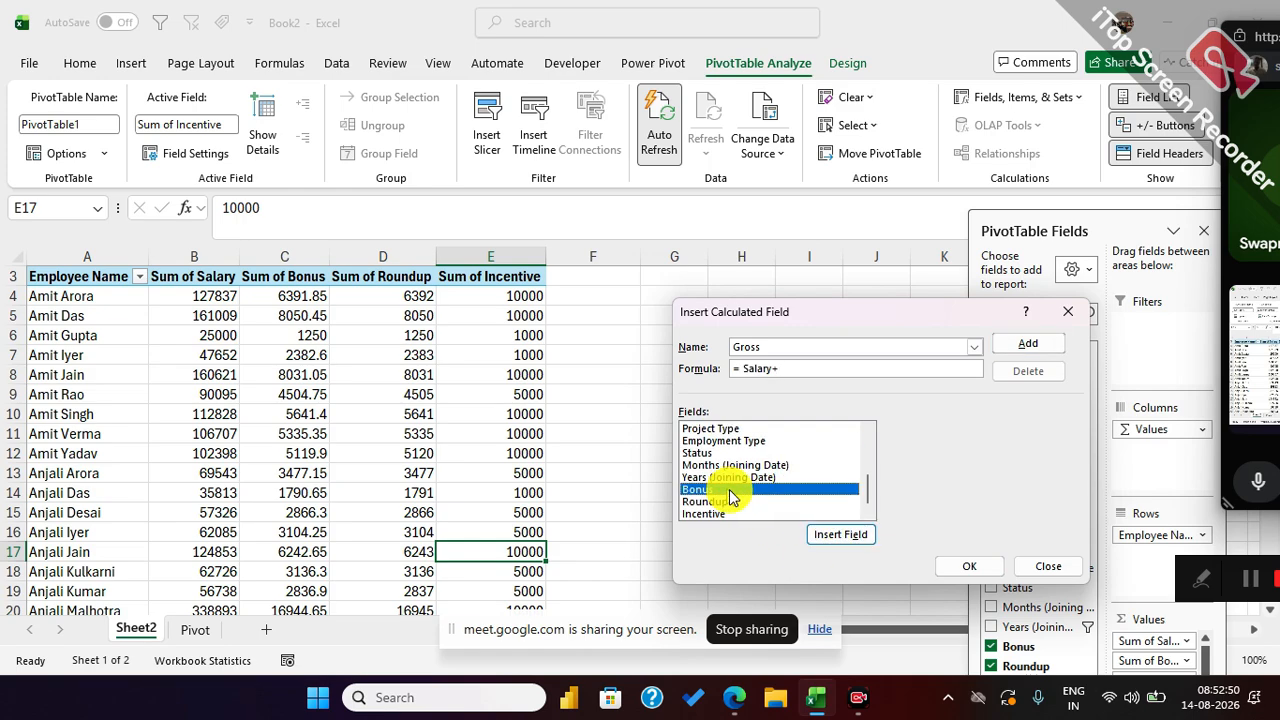
{"action": "left_click", "coordinate": [822, 537]}
{"action": "type", "text": "+"}
{"action": "left_click", "coordinate": [714, 513]}
{"action": "left_click", "coordinate": [828, 537]}
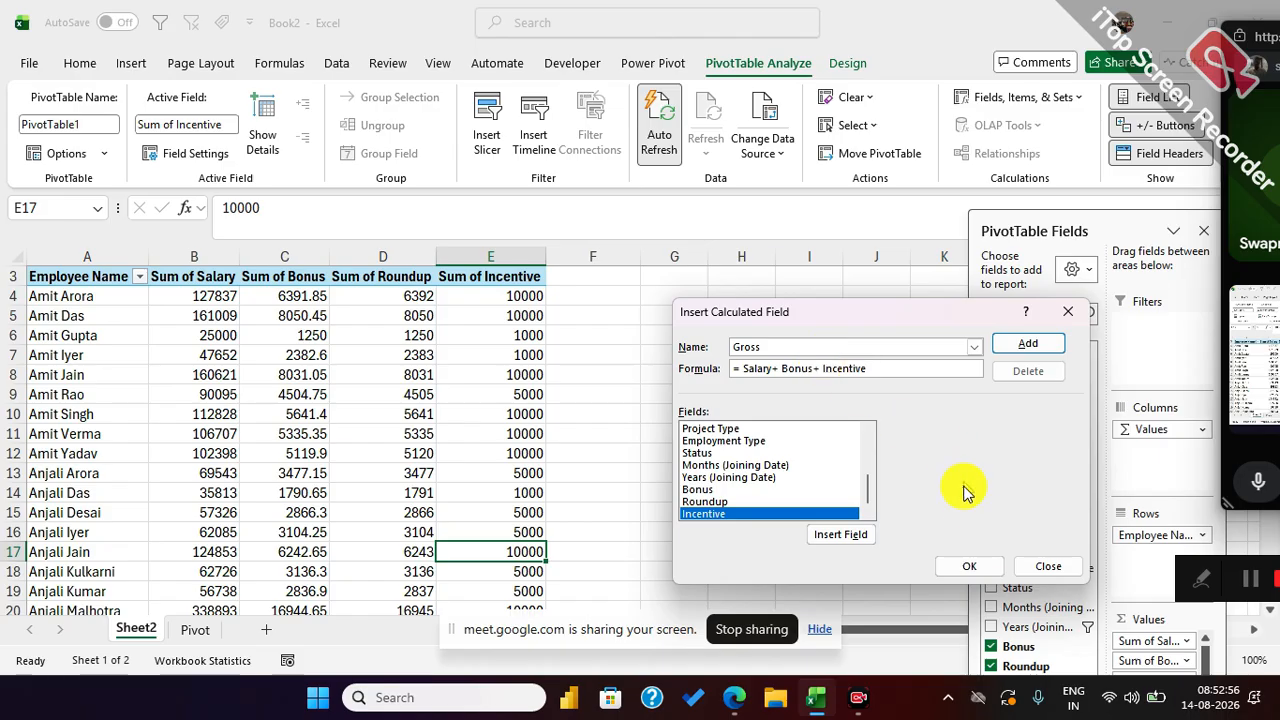
{"action": "left_click", "coordinate": [967, 566]}
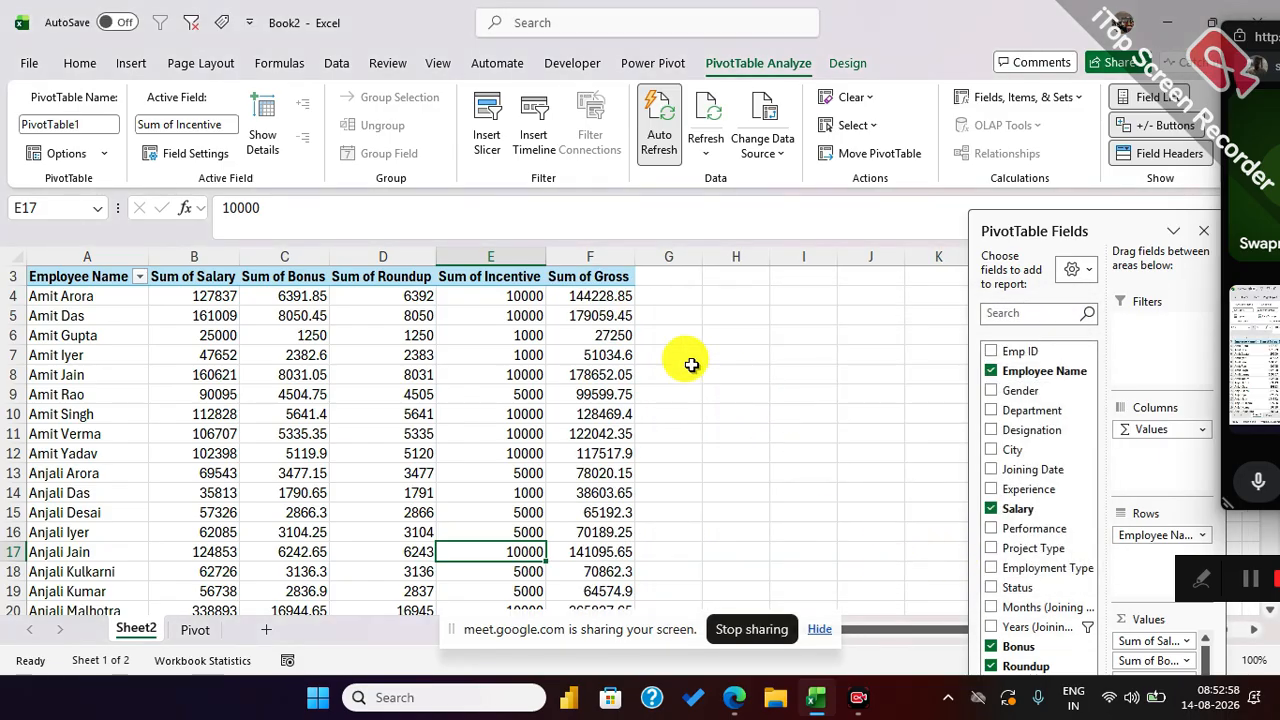
{"action": "left_click_drag", "start_coordinate": [600, 296], "coordinate": [610, 555]}
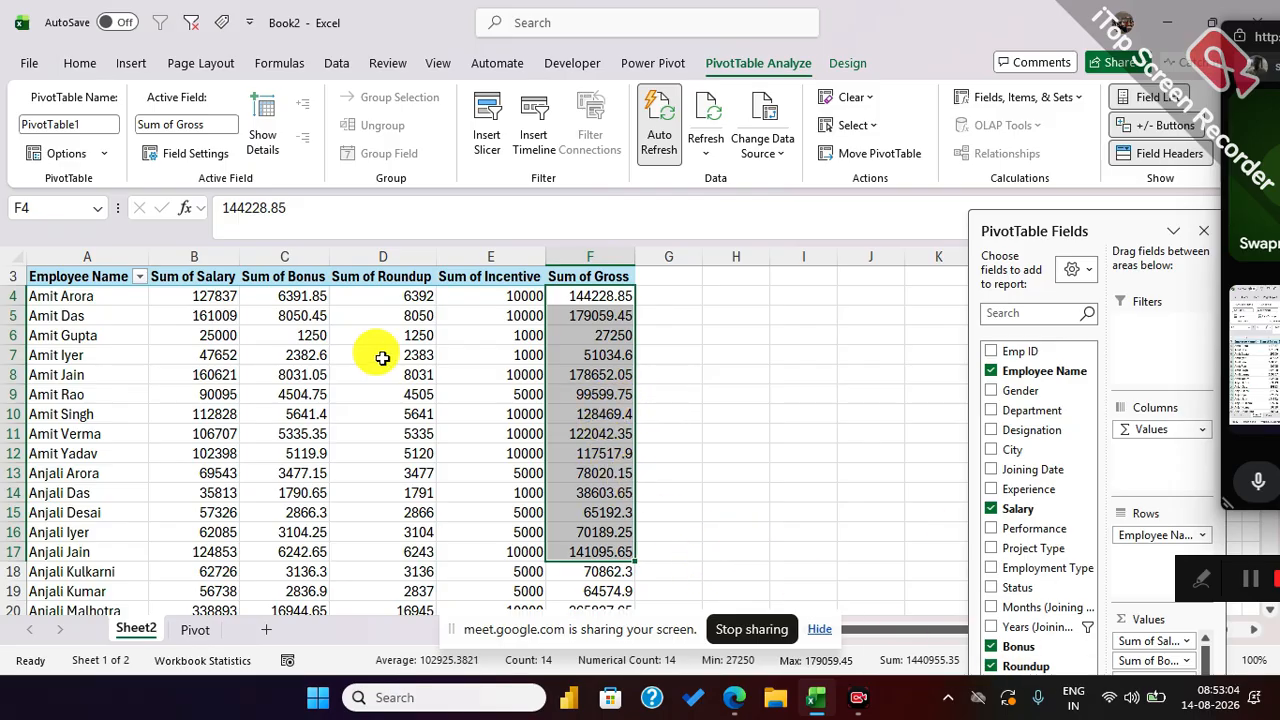
Step: Insert a calculated field named PT whose formula multiplies Gross by a fixed decimal rate
{"action": "left_click", "coordinate": [579, 371]}
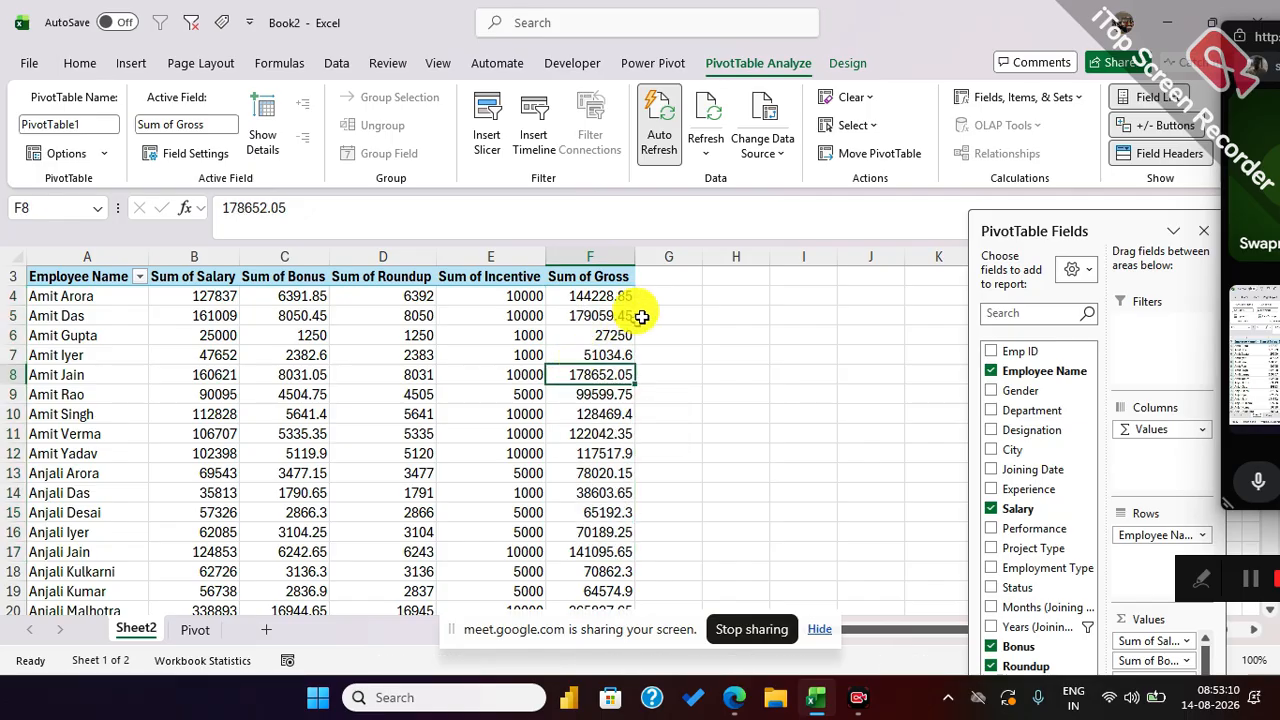
{"action": "left_click", "coordinate": [1038, 99]}
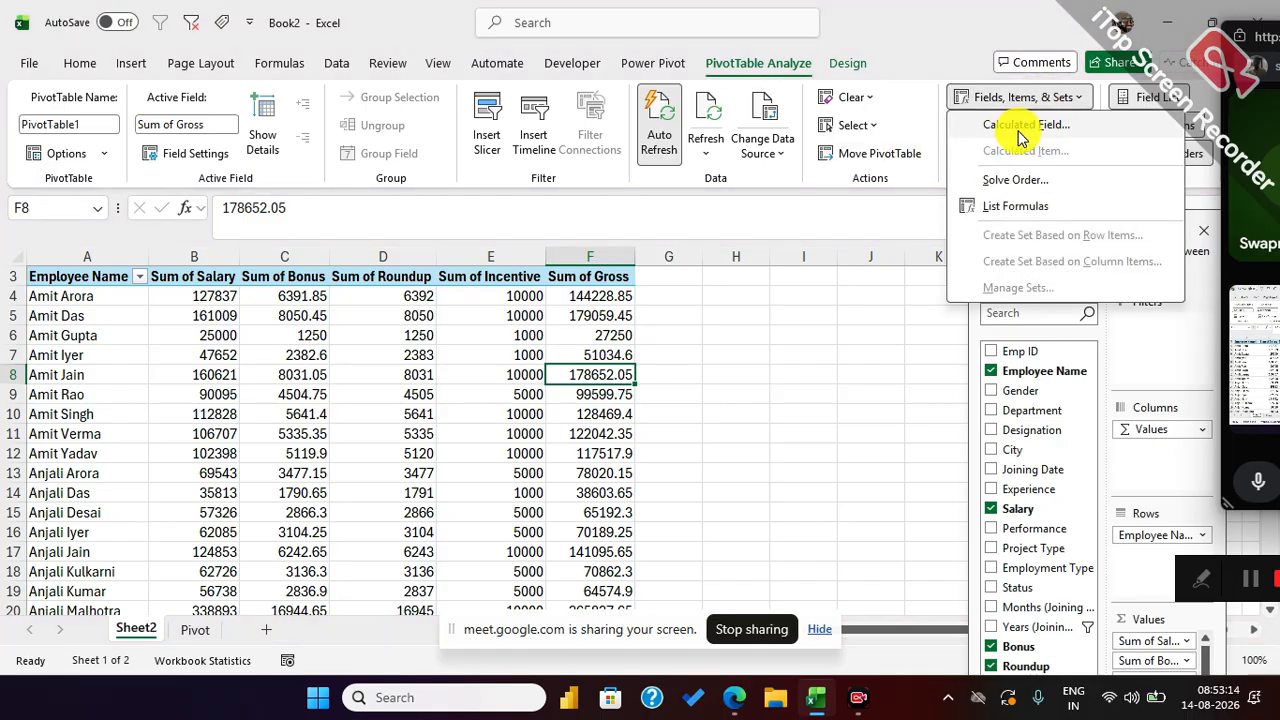
{"action": "left_click", "coordinate": [1022, 126]}
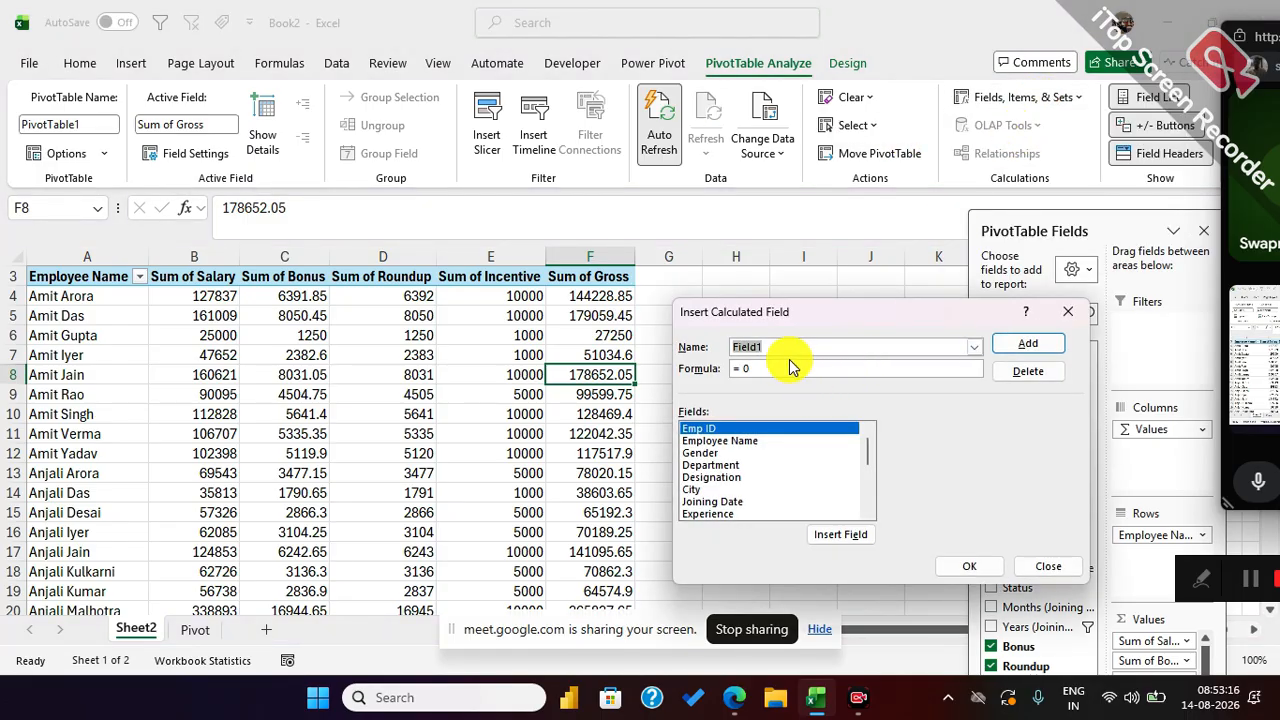
{"action": "type", "text": "PT"}
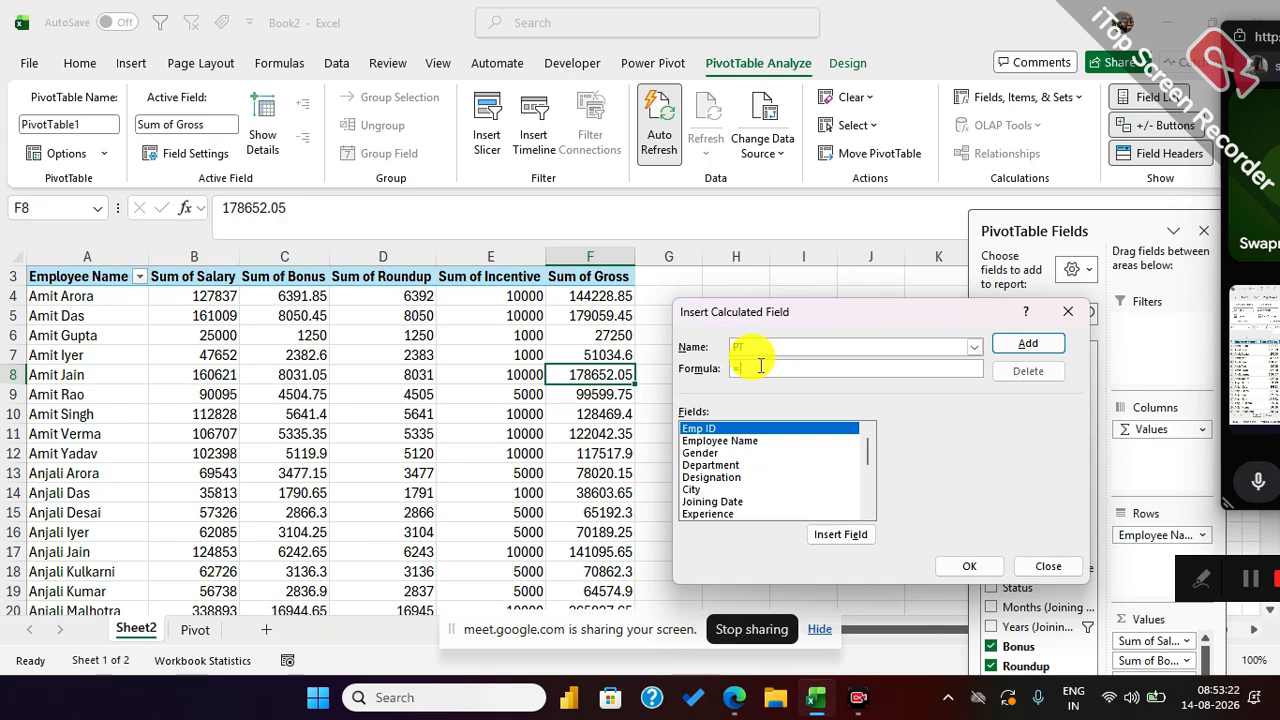
{"action": "left_click_drag", "start_coordinate": [866, 450], "coordinate": [867, 513]}
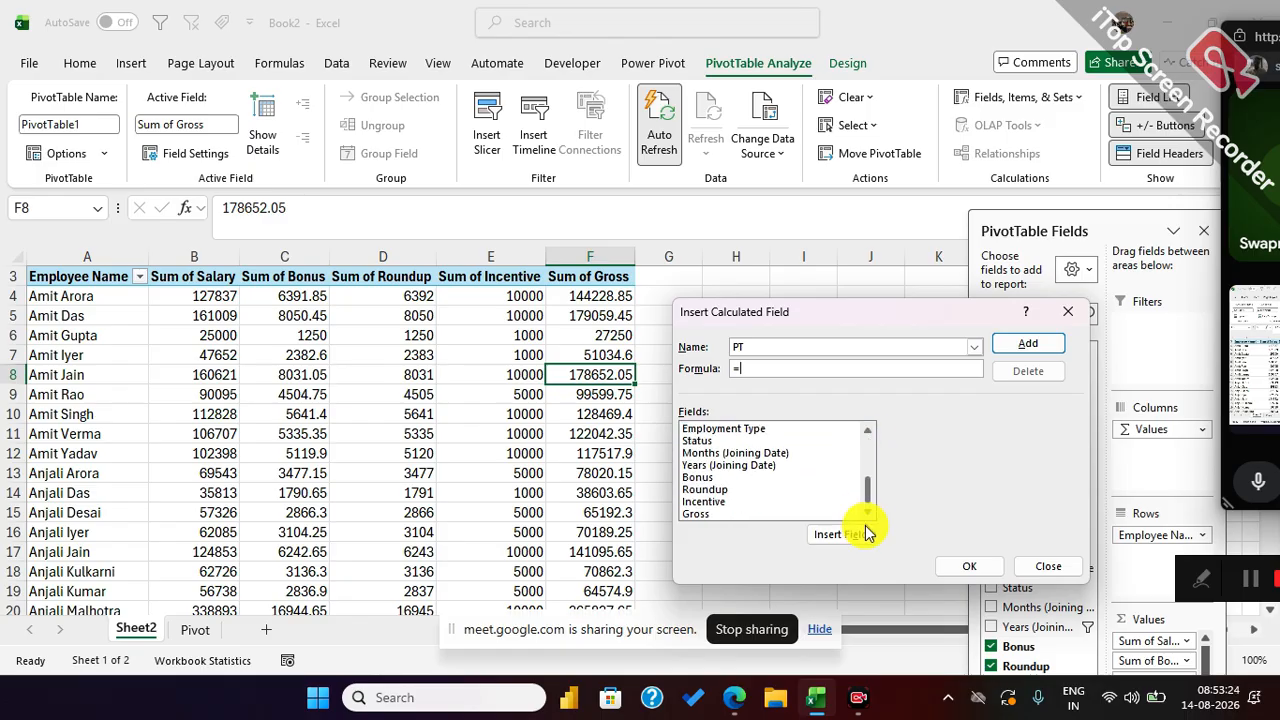
{"action": "left_click", "coordinate": [775, 513]}
{"action": "left_click", "coordinate": [818, 537]}
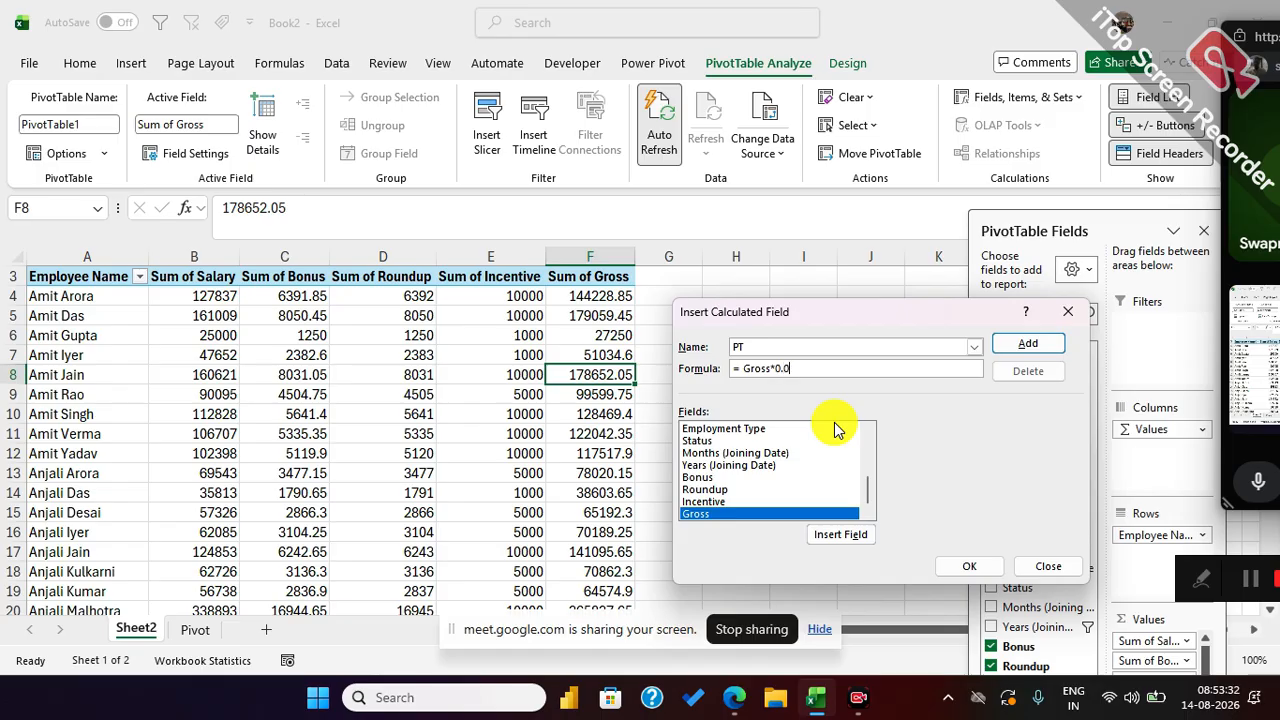
{"action": "left_click", "coordinate": [957, 565]}
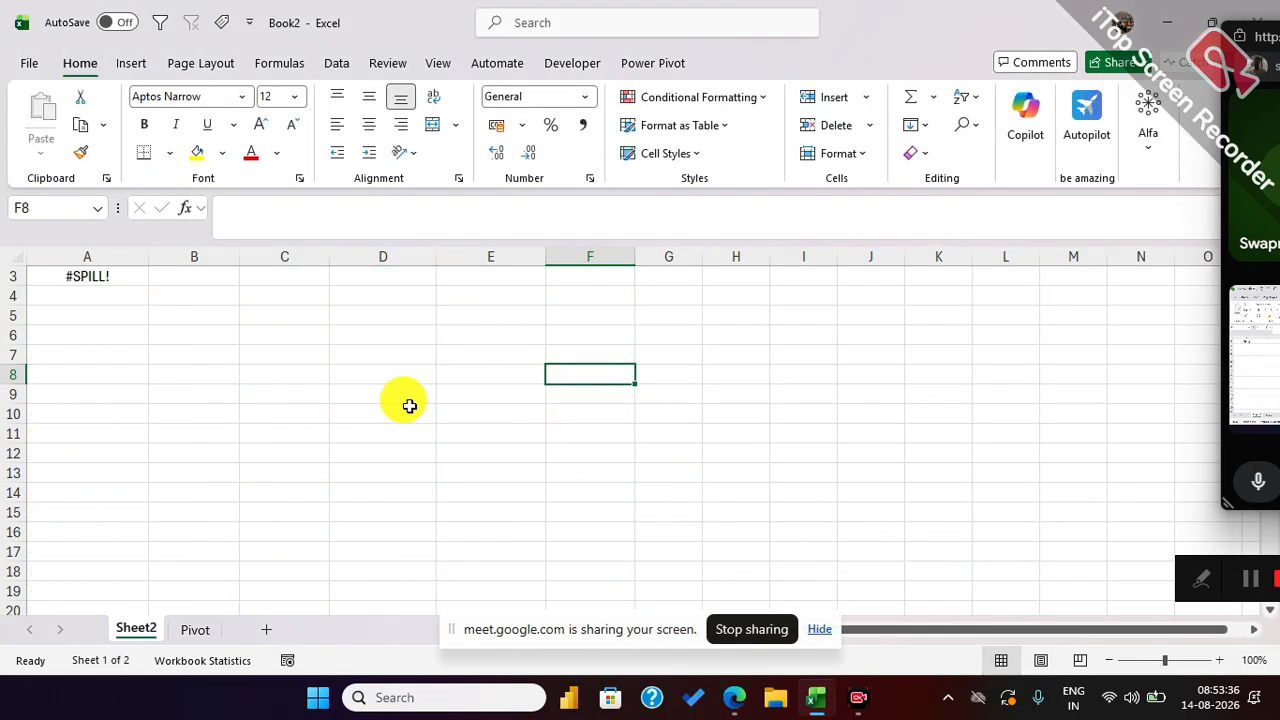
Step: Clear the contents of columns E to K so the pivot table can expand from A3
{"action": "scroll", "coordinate": [400, 392], "scroll_direction": "up", "scroll_amount": 1}
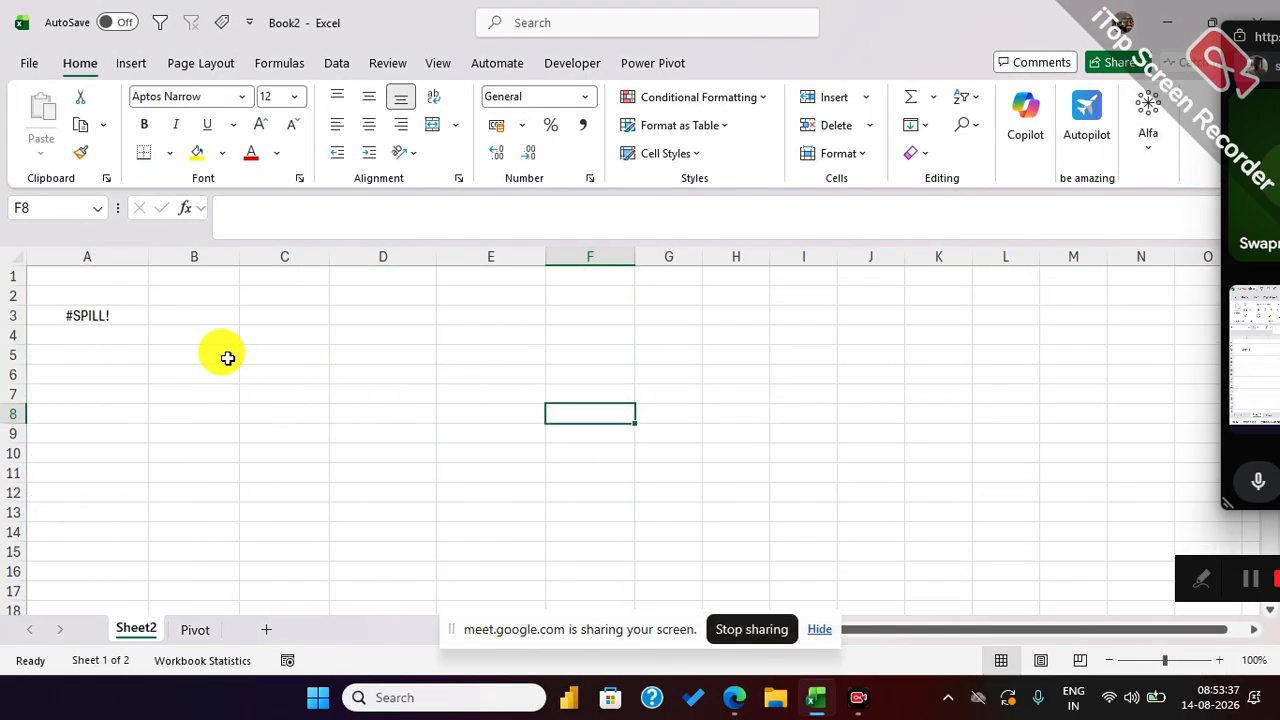
{"action": "left_click", "coordinate": [107, 315]}
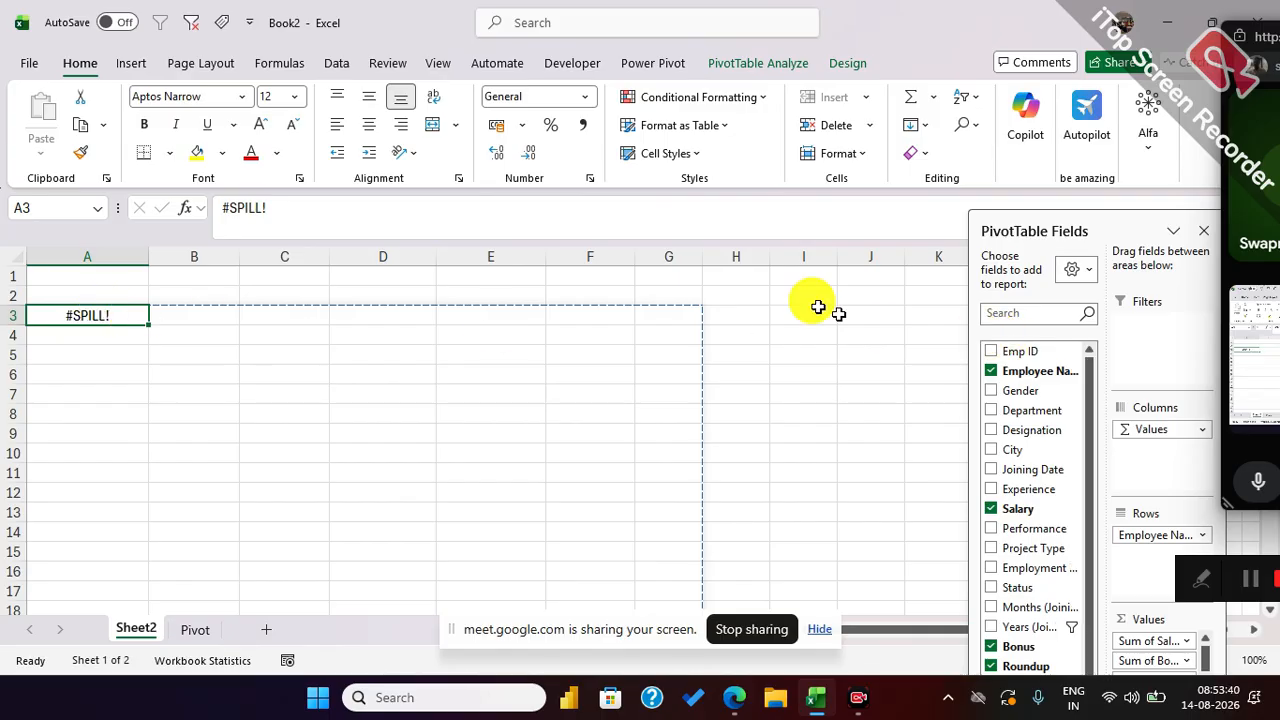
{"action": "left_click_drag", "start_coordinate": [460, 252], "coordinate": [912, 320]}
{"action": "key", "text": "Delete"}
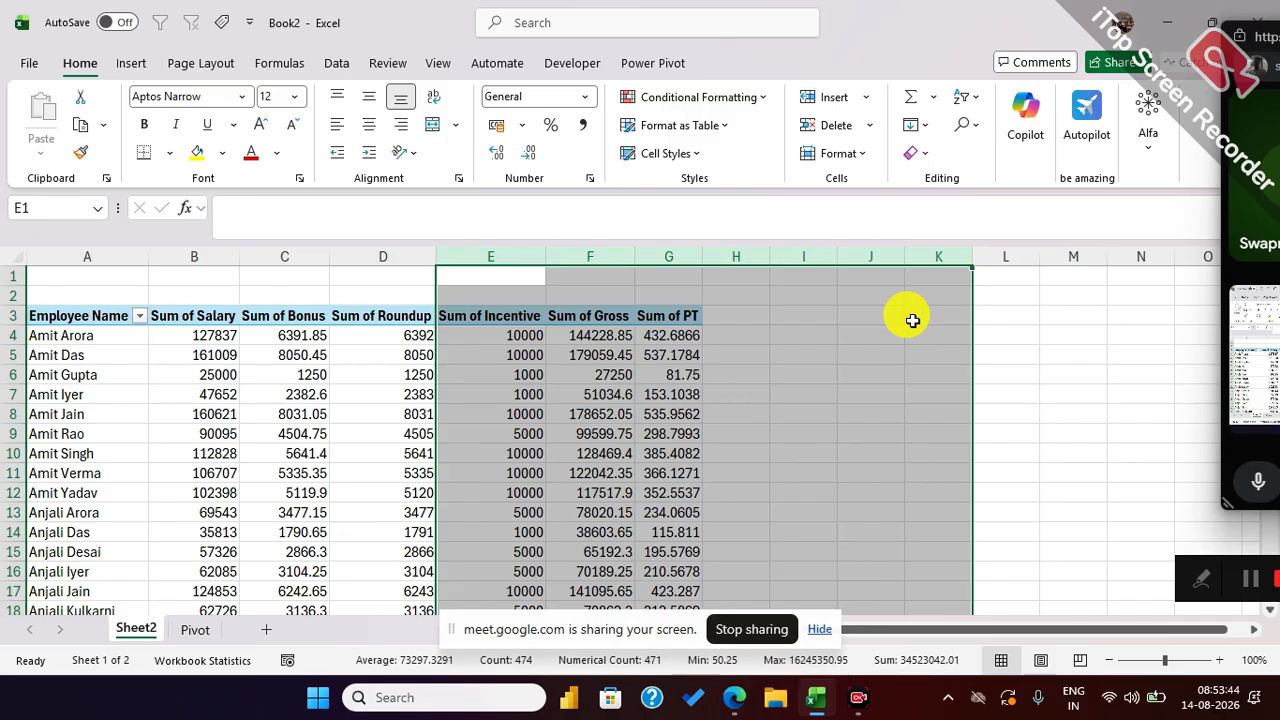
{"action": "left_click", "coordinate": [820, 372]}
Step: Review the Sum of Gross and Sum of PT columns, including the gross values in F10:F13
{"action": "scroll", "coordinate": [860, 395], "scroll_direction": "down", "scroll_amount": 1}
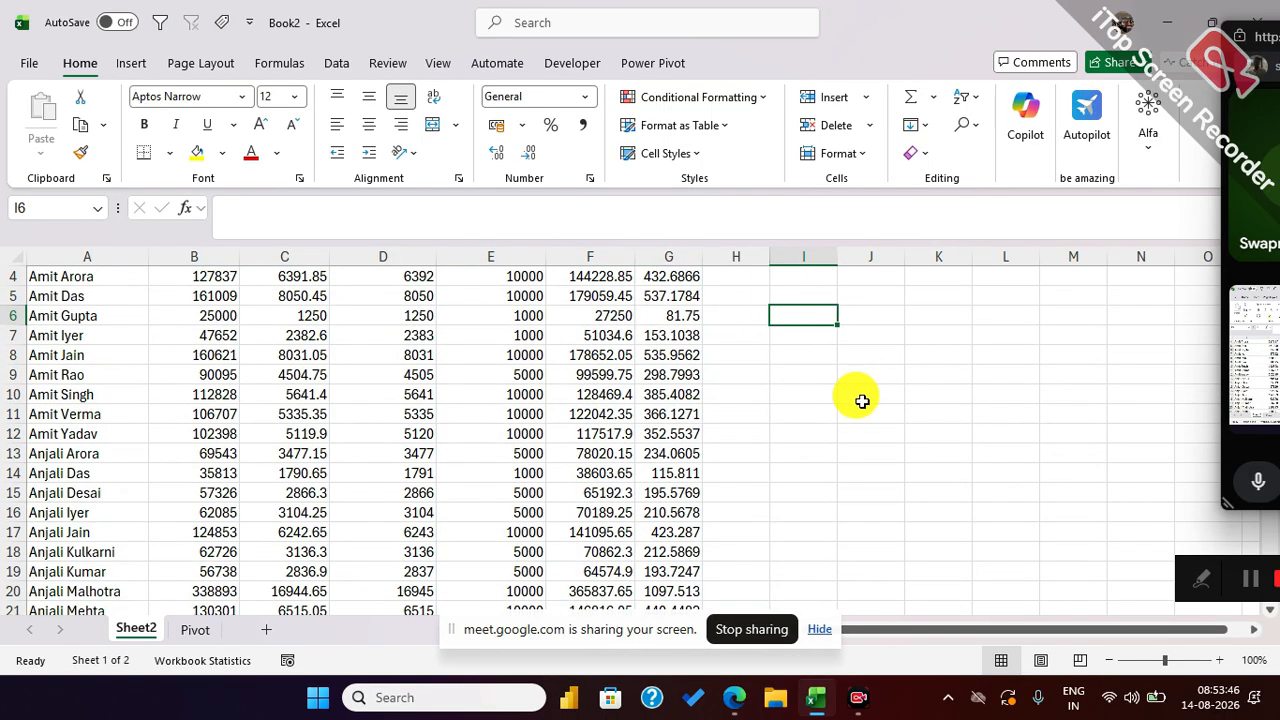
{"action": "left_click_drag", "start_coordinate": [620, 398], "coordinate": [620, 457]}
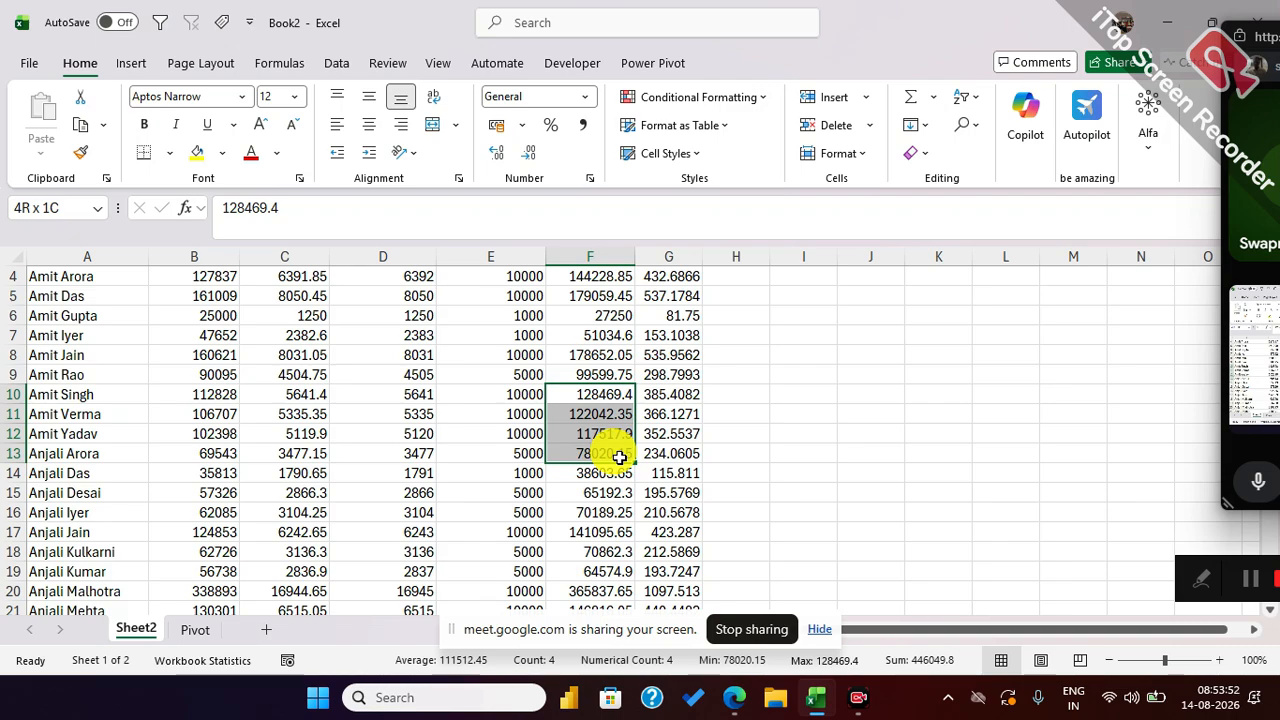
{"action": "left_click", "coordinate": [850, 398]}
{"action": "scroll", "coordinate": [790, 400], "scroll_direction": "up", "scroll_amount": 1}
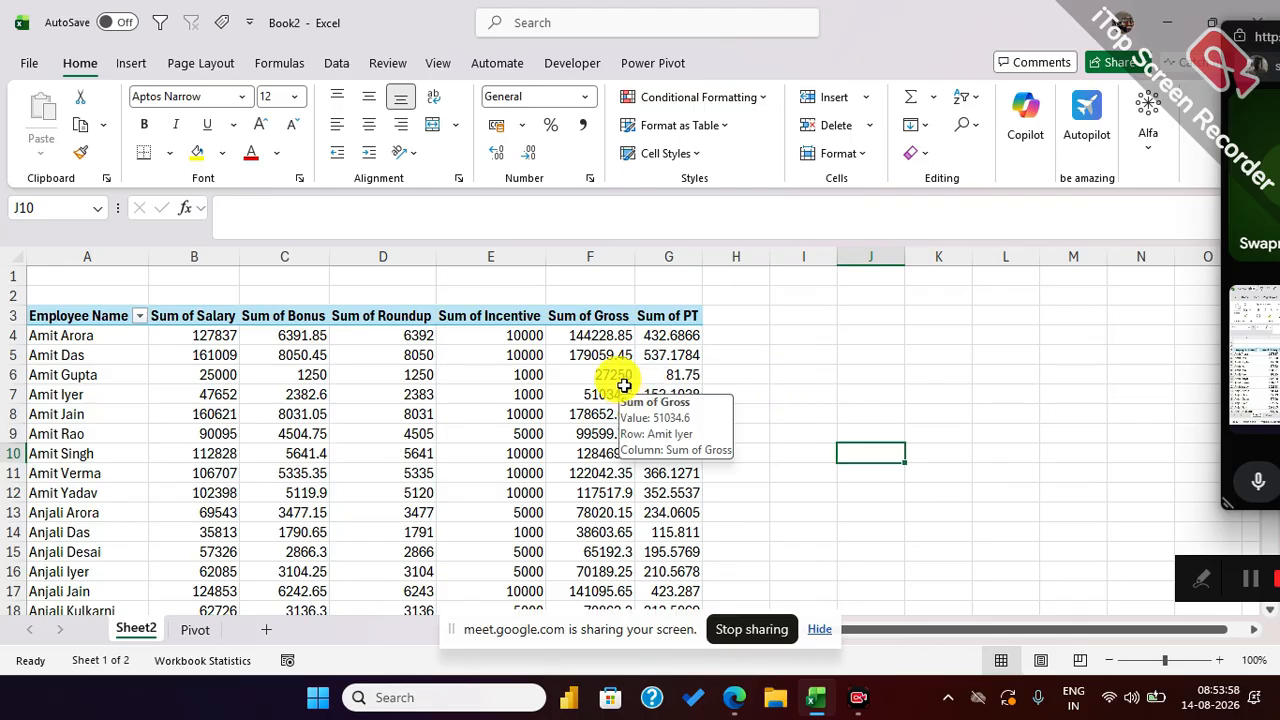
Step: List the formulas of all the pivot table's calculated fields on a new sheet
{"action": "left_click", "coordinate": [624, 390]}
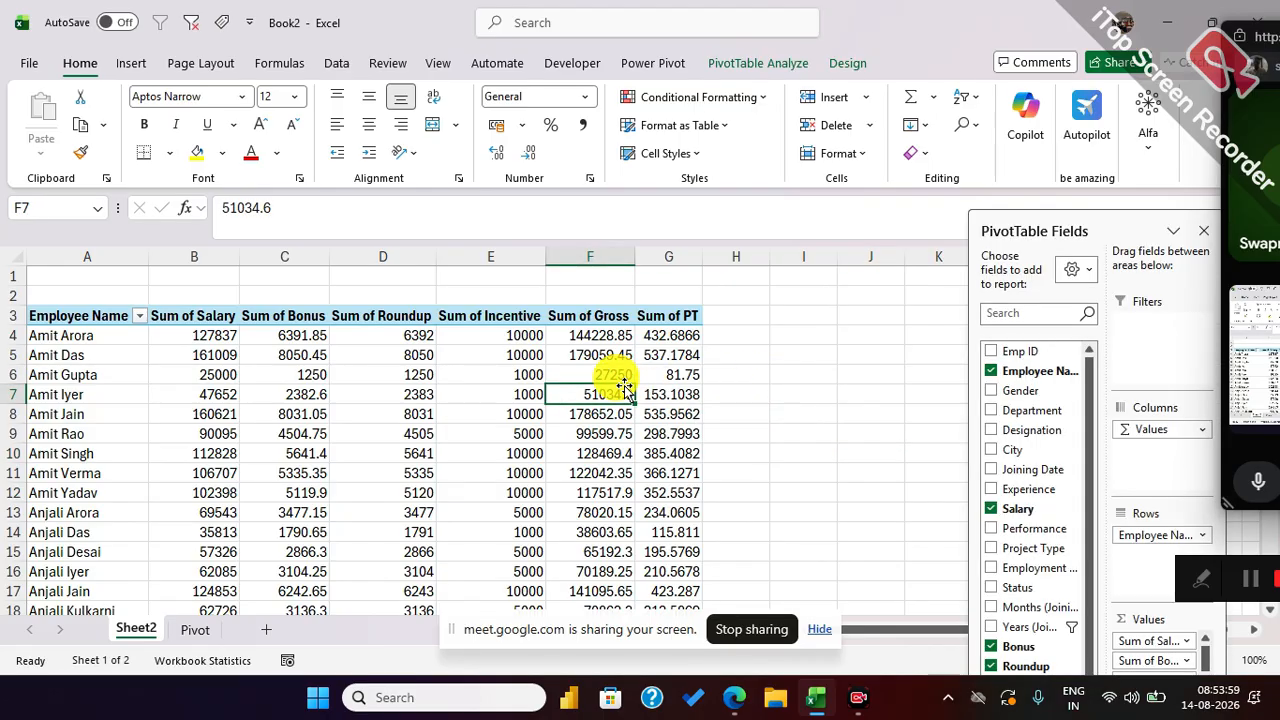
{"action": "left_click", "coordinate": [789, 66]}
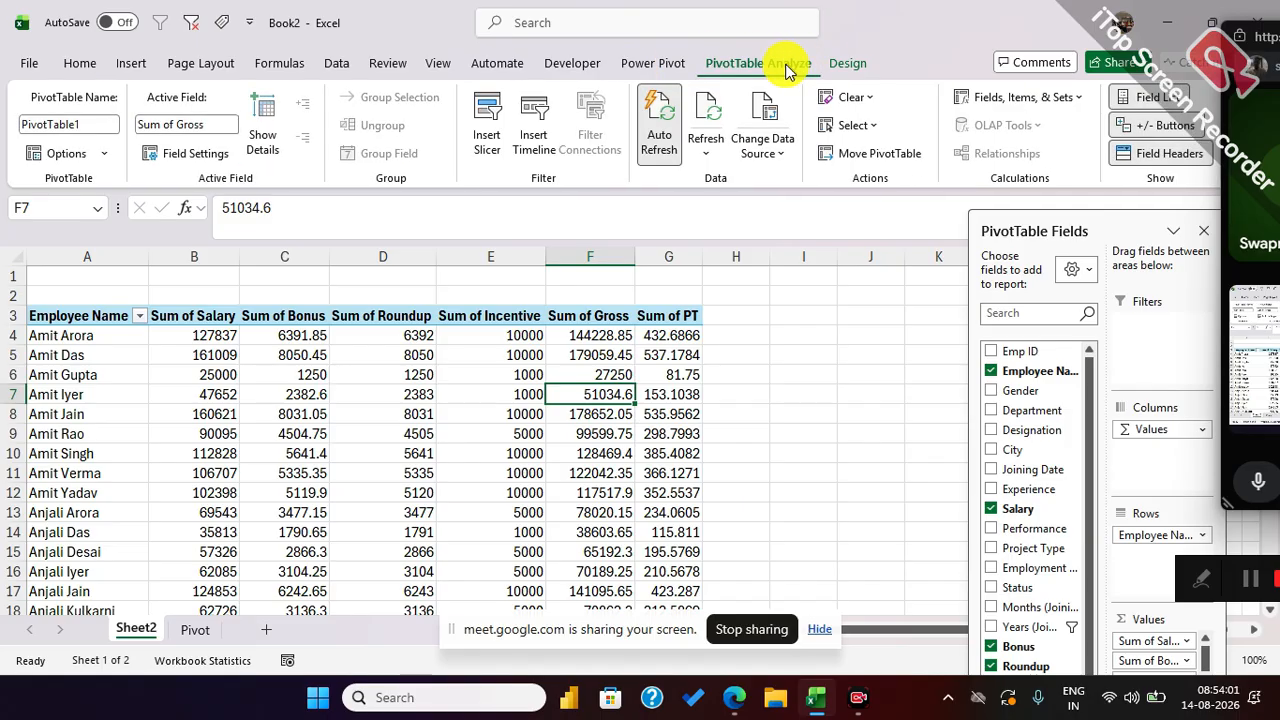
{"action": "left_click", "coordinate": [1083, 100]}
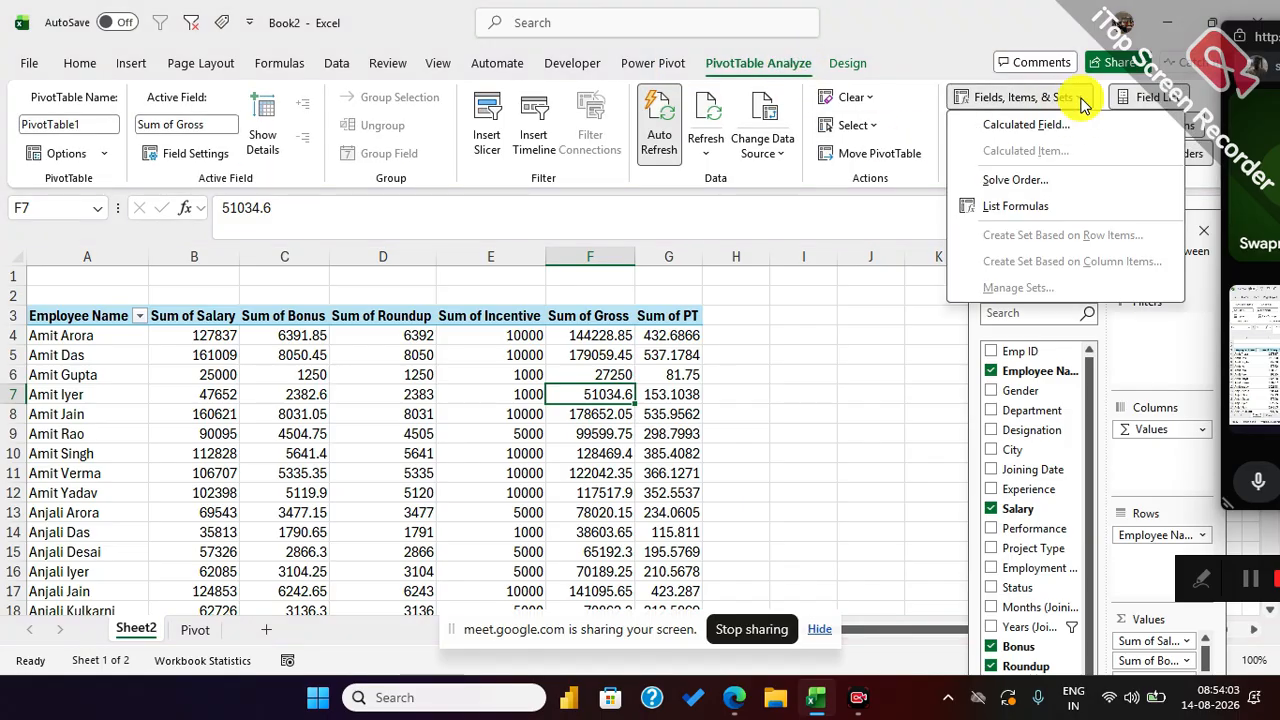
{"action": "left_click", "coordinate": [1017, 213]}
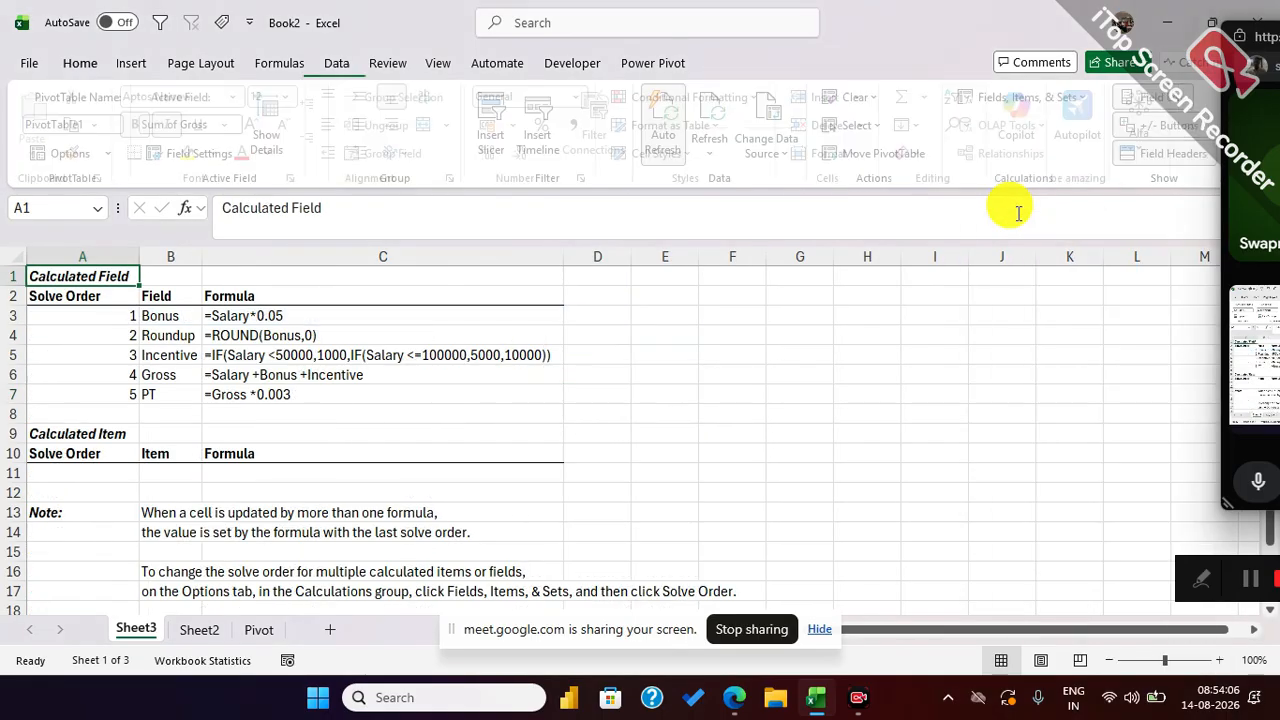
Step: Review the field names and formulas listed for Bonus, Roundup, Incentive, Gross and PT in B3:C7
{"action": "left_click", "coordinate": [870, 293]}
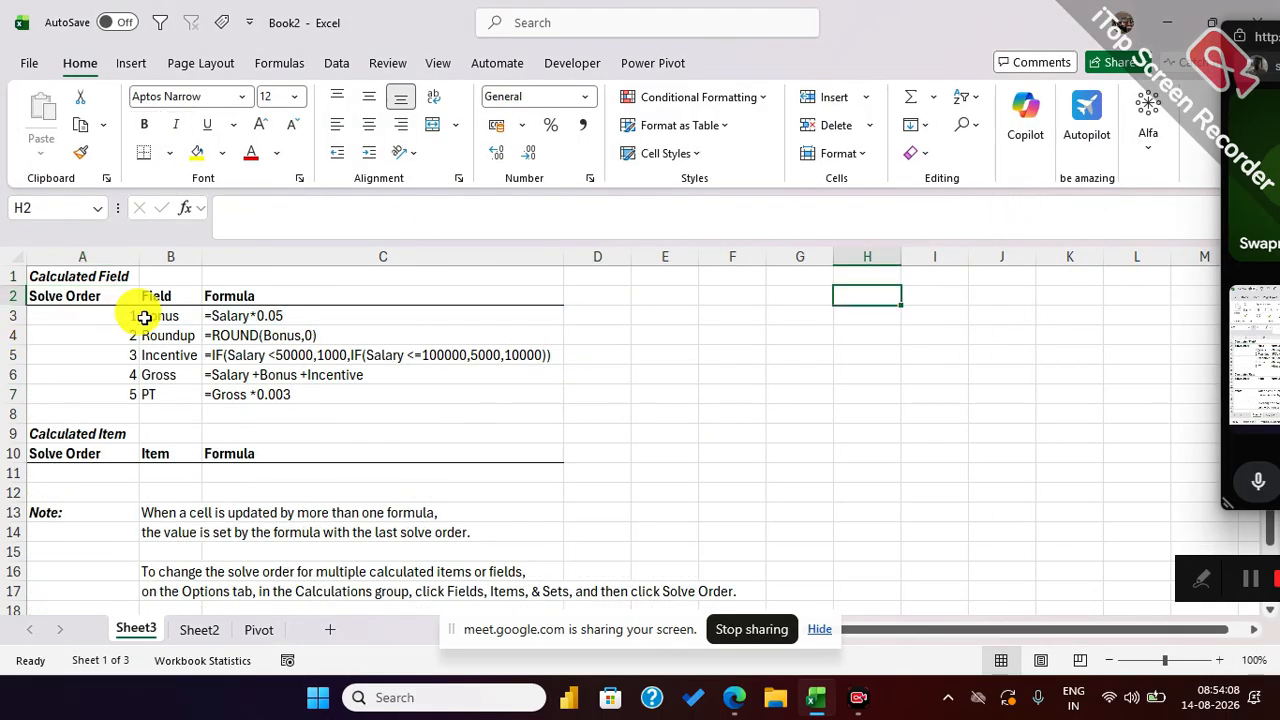
{"action": "left_click_drag", "start_coordinate": [150, 316], "coordinate": [262, 328]}
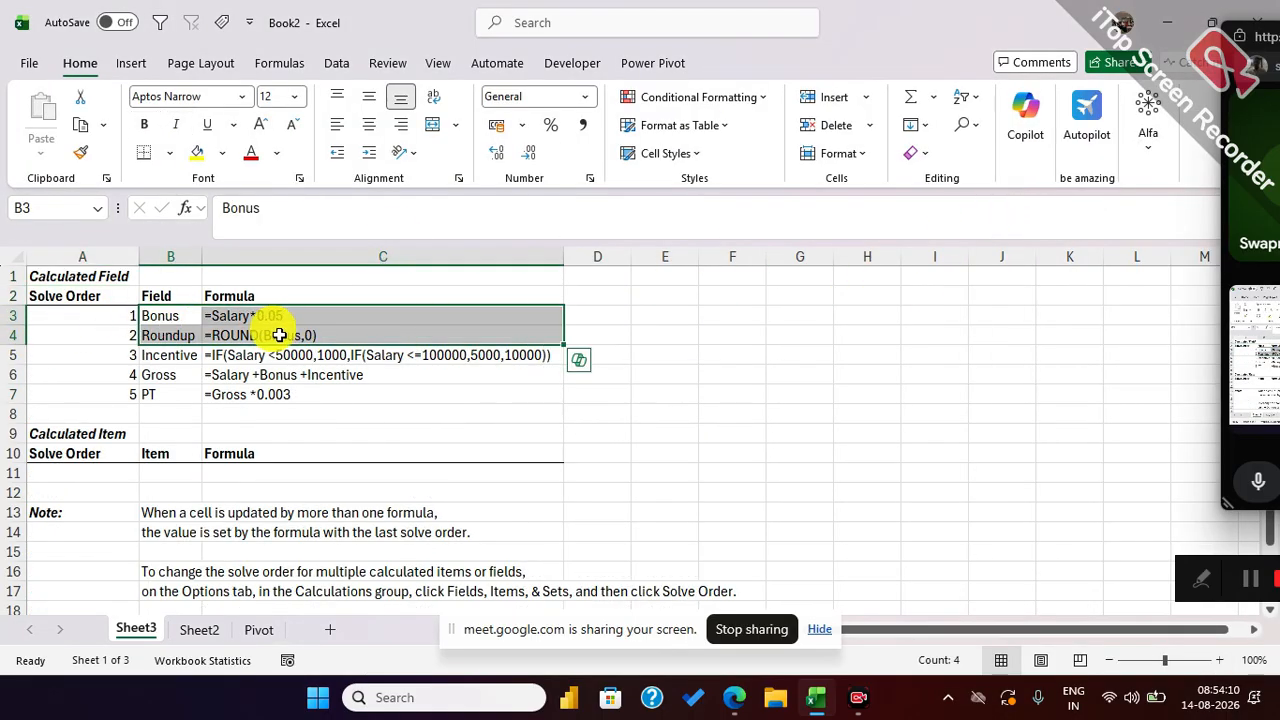
{"action": "left_click_drag", "start_coordinate": [183, 355], "coordinate": [257, 349]}
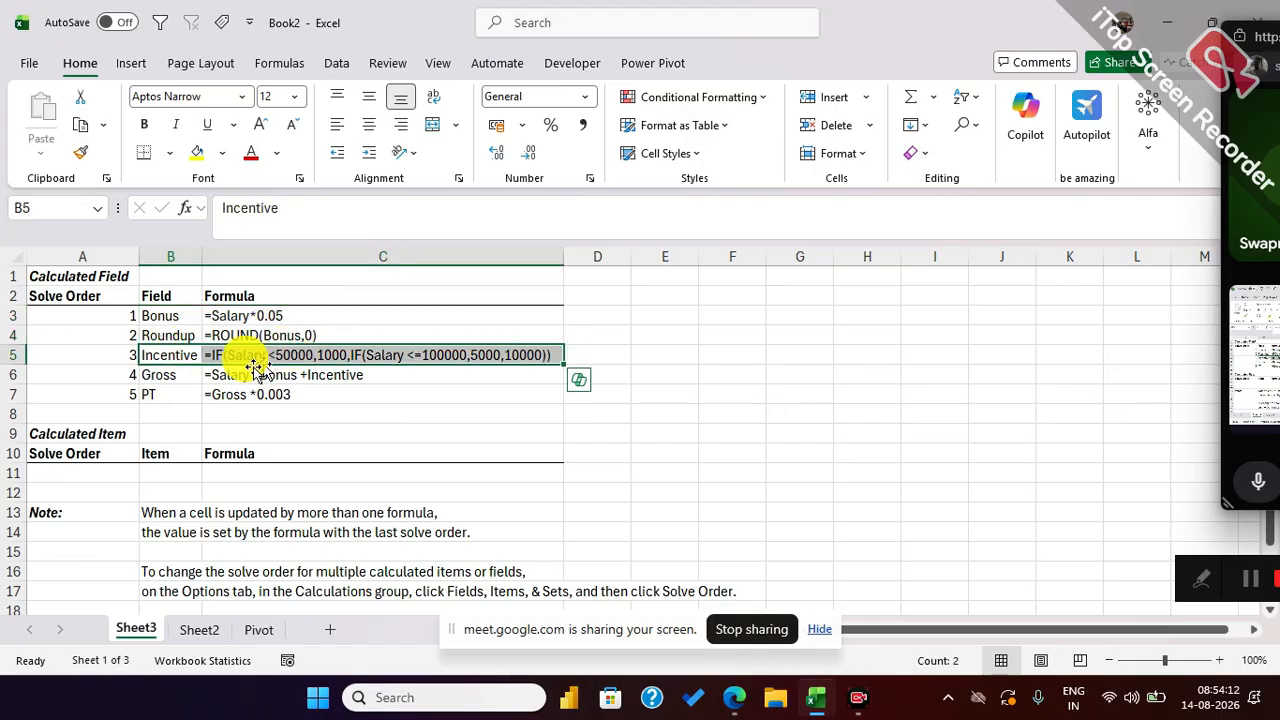
{"action": "left_click_drag", "start_coordinate": [178, 375], "coordinate": [265, 372]}
{"action": "left_click_drag", "start_coordinate": [190, 396], "coordinate": [276, 334]}
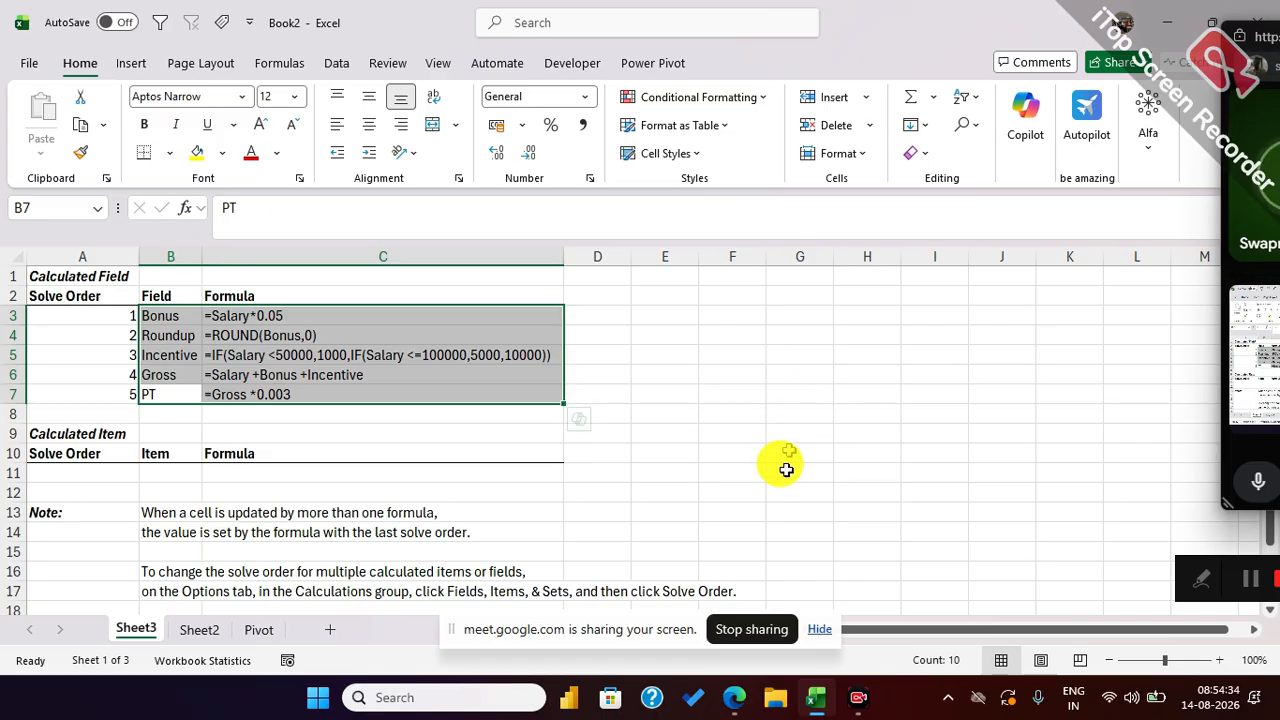
Step: Raise the system sound volume to almost the maximum and return to the formula list
{"action": "left_click", "coordinate": [1135, 700]}
{"action": "left_click_drag", "start_coordinate": [1142, 585], "coordinate": [1203, 590]}
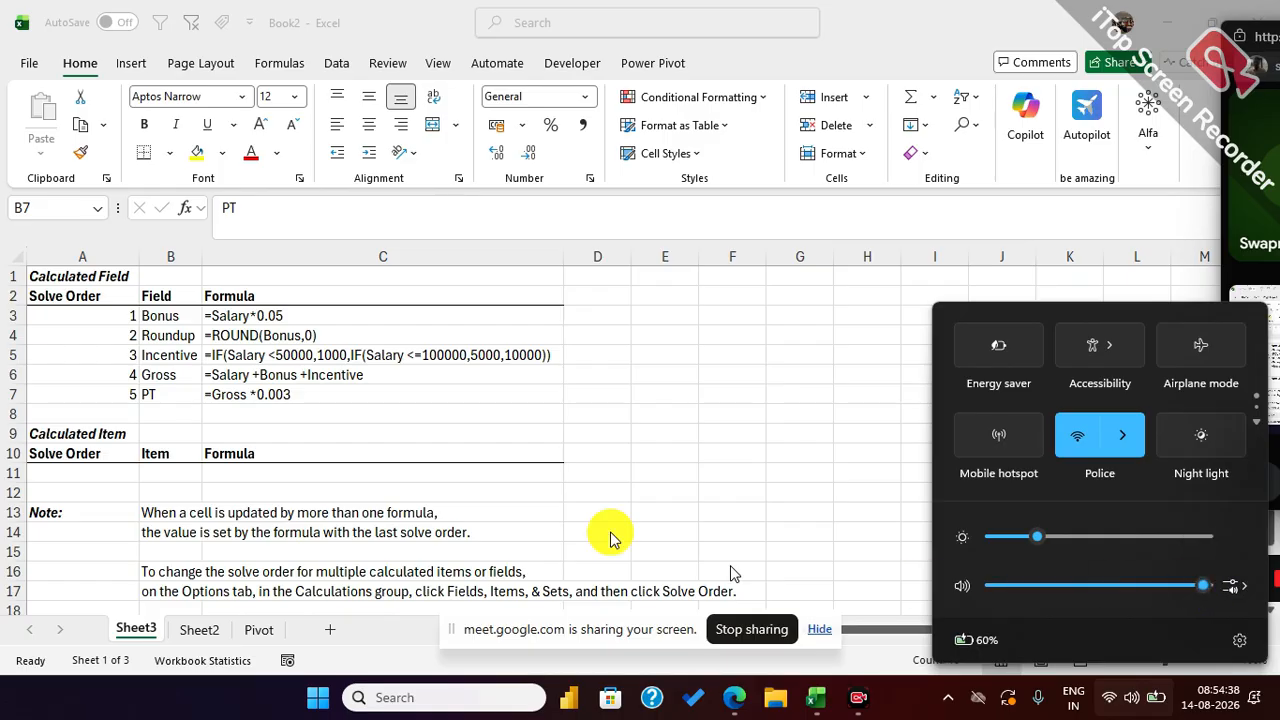
{"action": "left_click", "coordinate": [332, 416]}
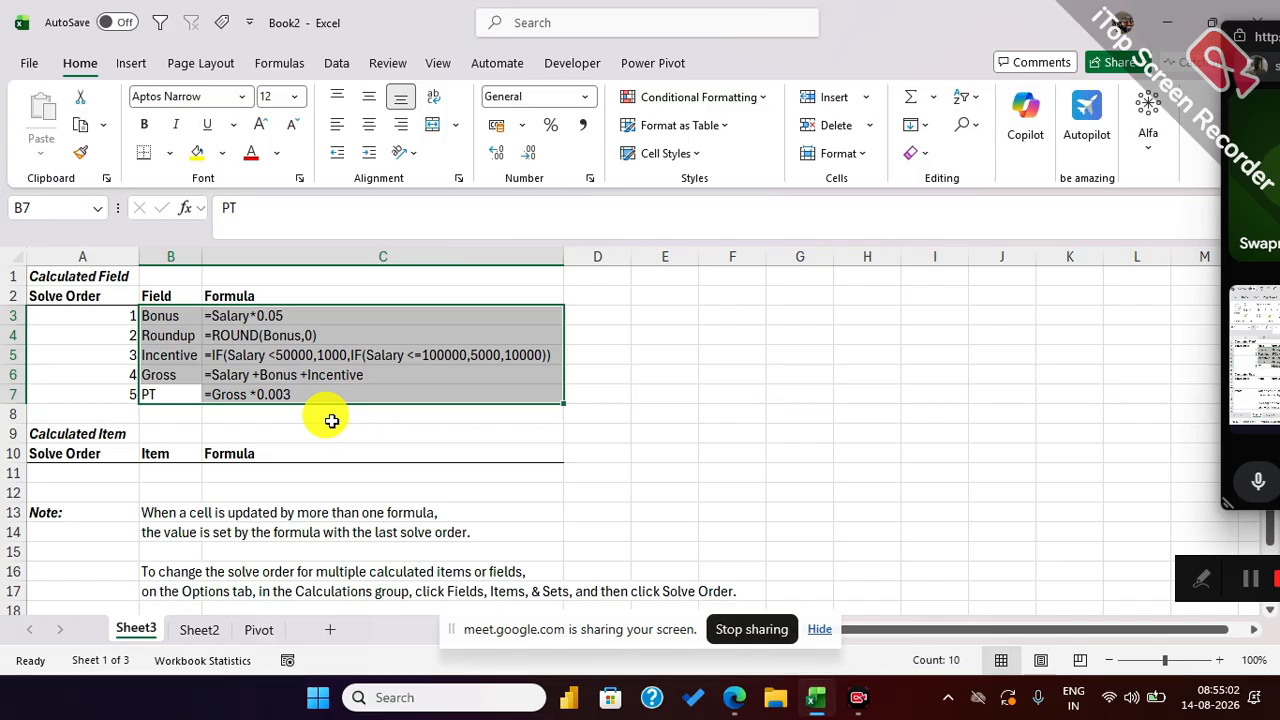
Step: Remove all the value fields from the pivot table on Sheet2, keeping only Employee Name in the rows
{"action": "left_click", "coordinate": [200, 630]}
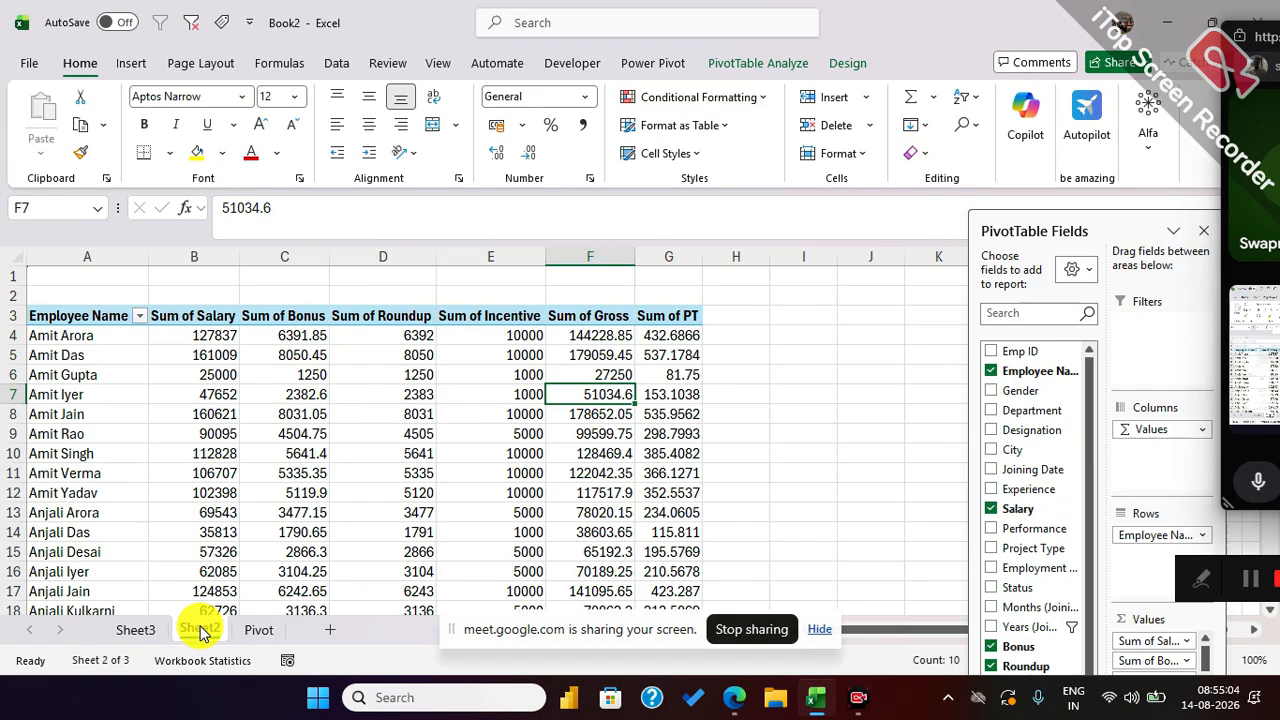
{"action": "left_click", "coordinate": [520, 492]}
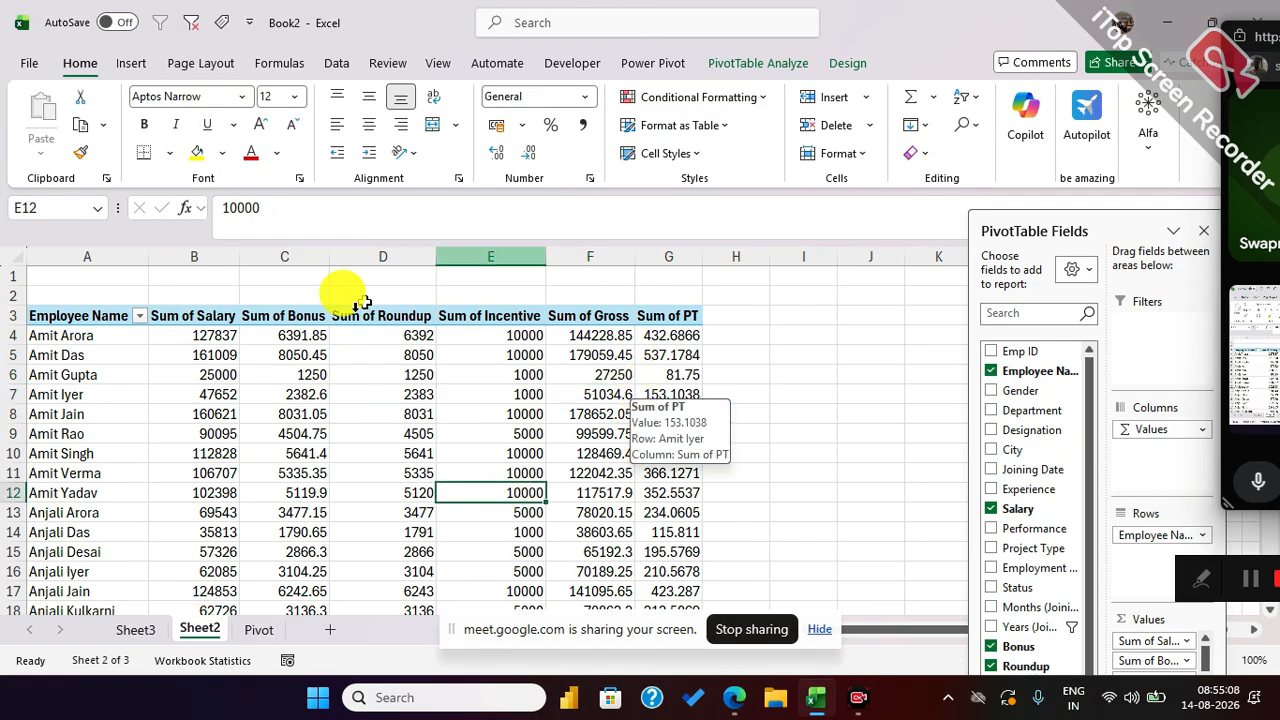
{"action": "left_click_drag", "start_coordinate": [1096, 226], "coordinate": [889, 80]}
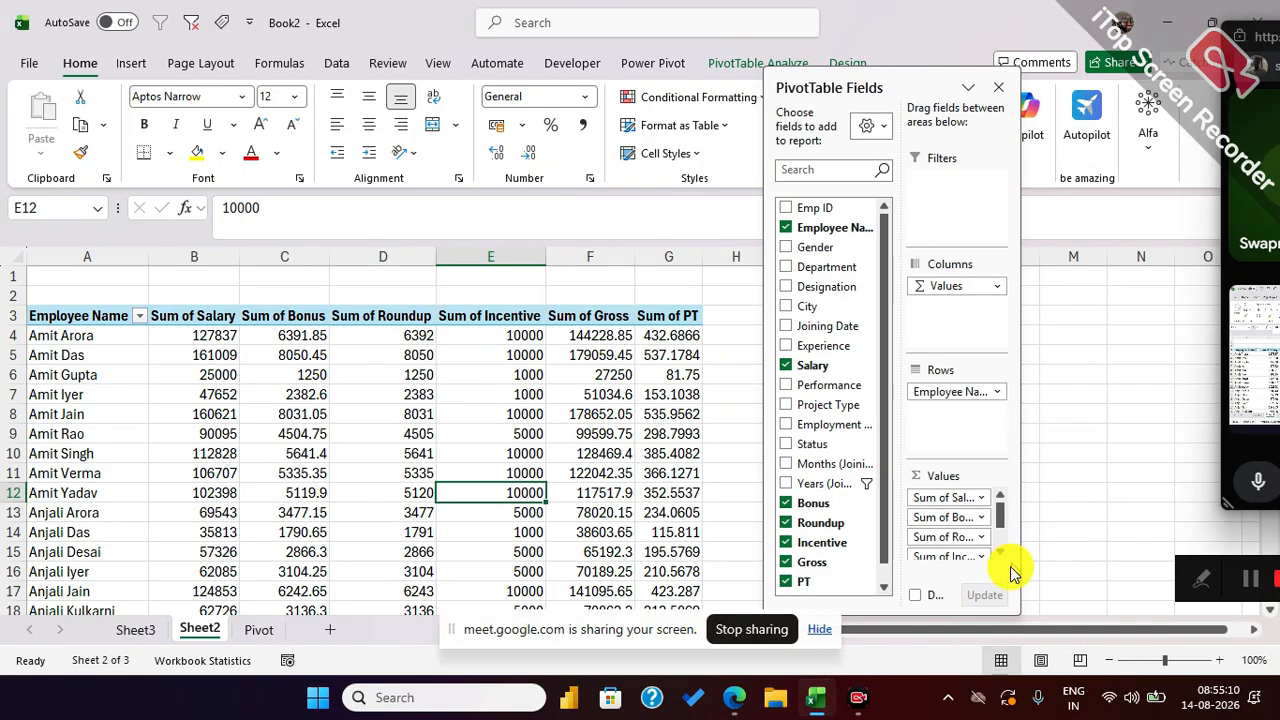
{"action": "left_click_drag", "start_coordinate": [940, 568], "coordinate": [830, 540]}
{"action": "left_click_drag", "start_coordinate": [945, 517], "coordinate": [855, 505]}
{"action": "left_click_drag", "start_coordinate": [945, 497], "coordinate": [580, 86]}
{"action": "left_click_drag", "start_coordinate": [843, 92], "coordinate": [1094, 265]}
Step: Delete the Bonus and Roundup calculated fields from the pivot table
{"action": "left_click", "coordinate": [790, 70]}
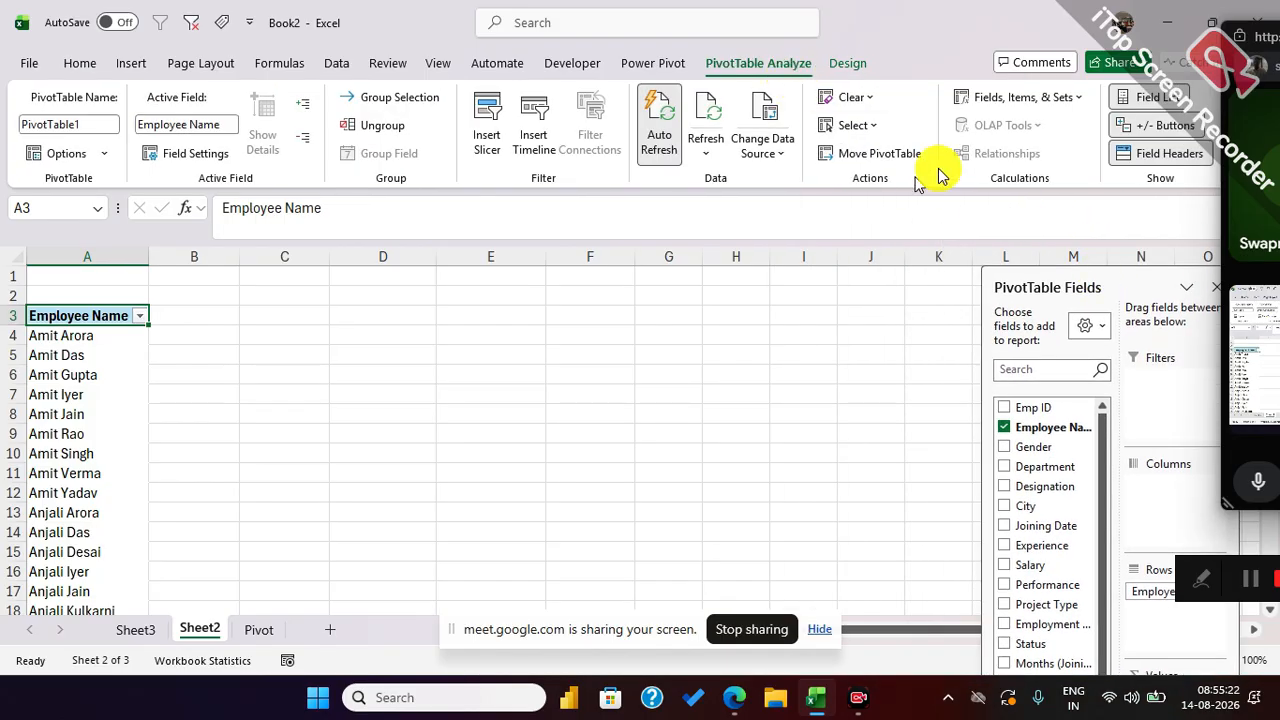
{"action": "left_click", "coordinate": [1022, 97]}
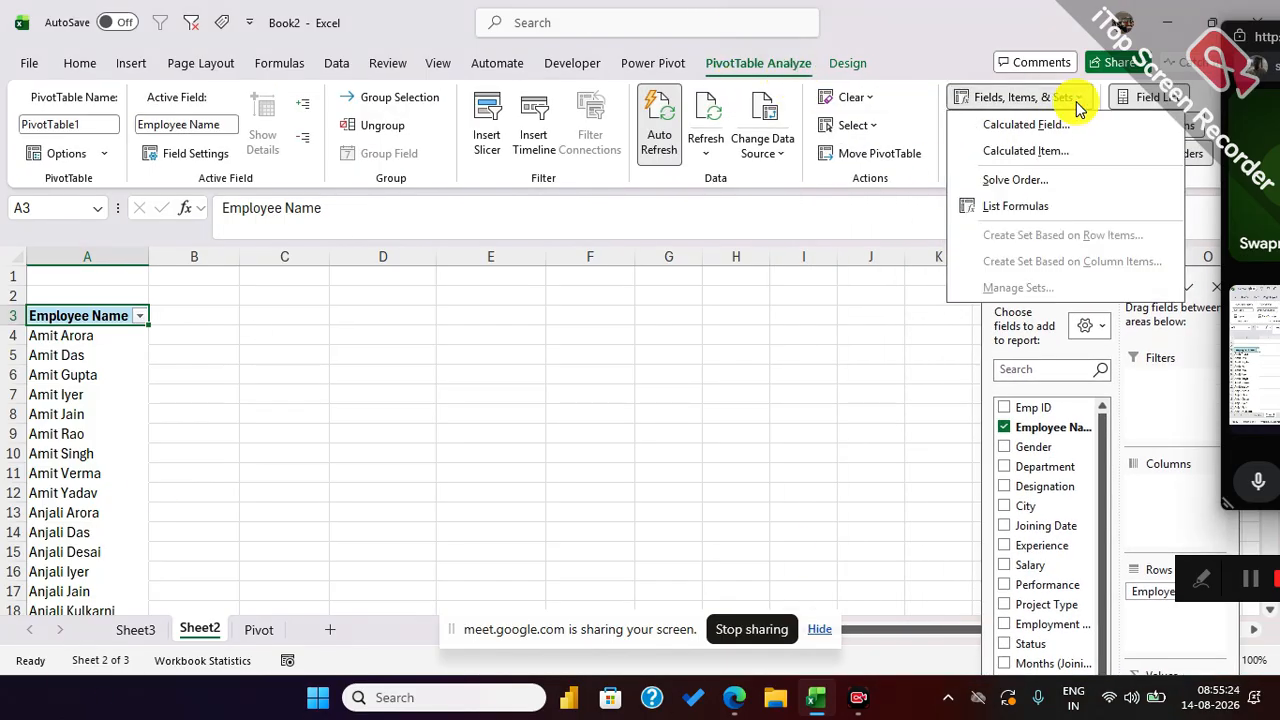
{"action": "left_click", "coordinate": [1024, 128]}
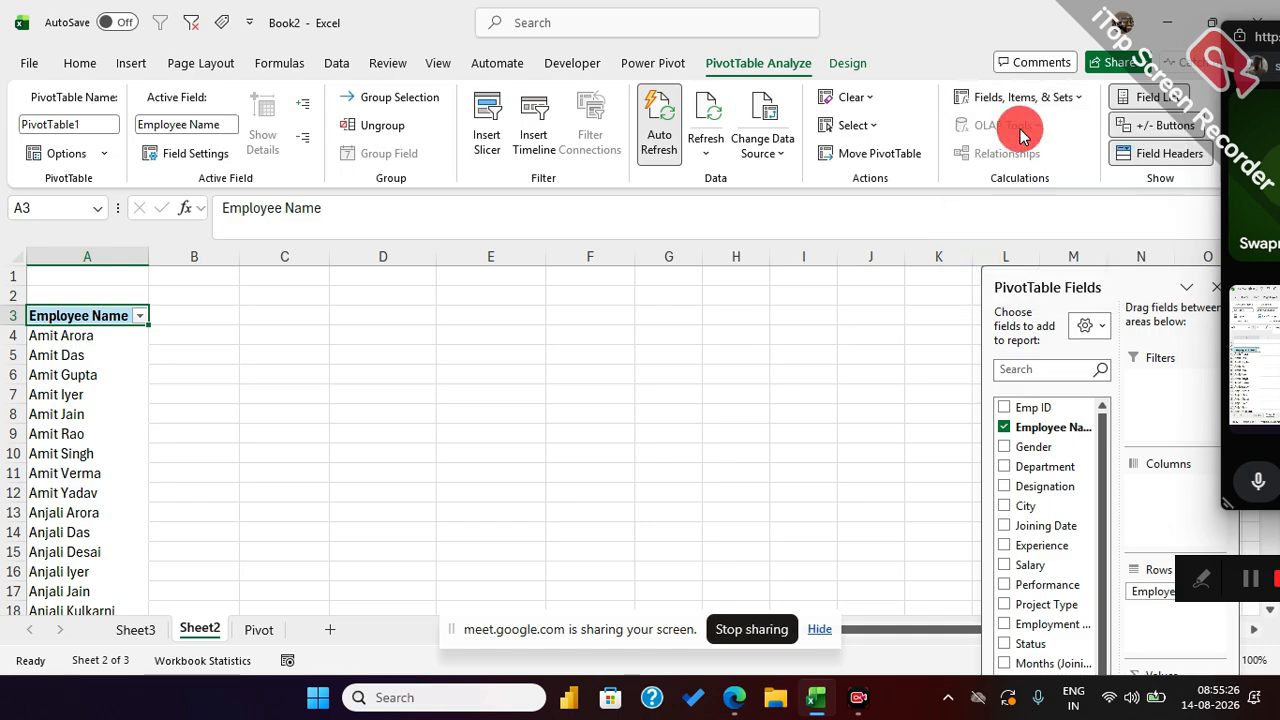
{"action": "left_click", "coordinate": [974, 347]}
{"action": "left_click", "coordinate": [830, 360]}
{"action": "left_click", "coordinate": [1020, 372]}
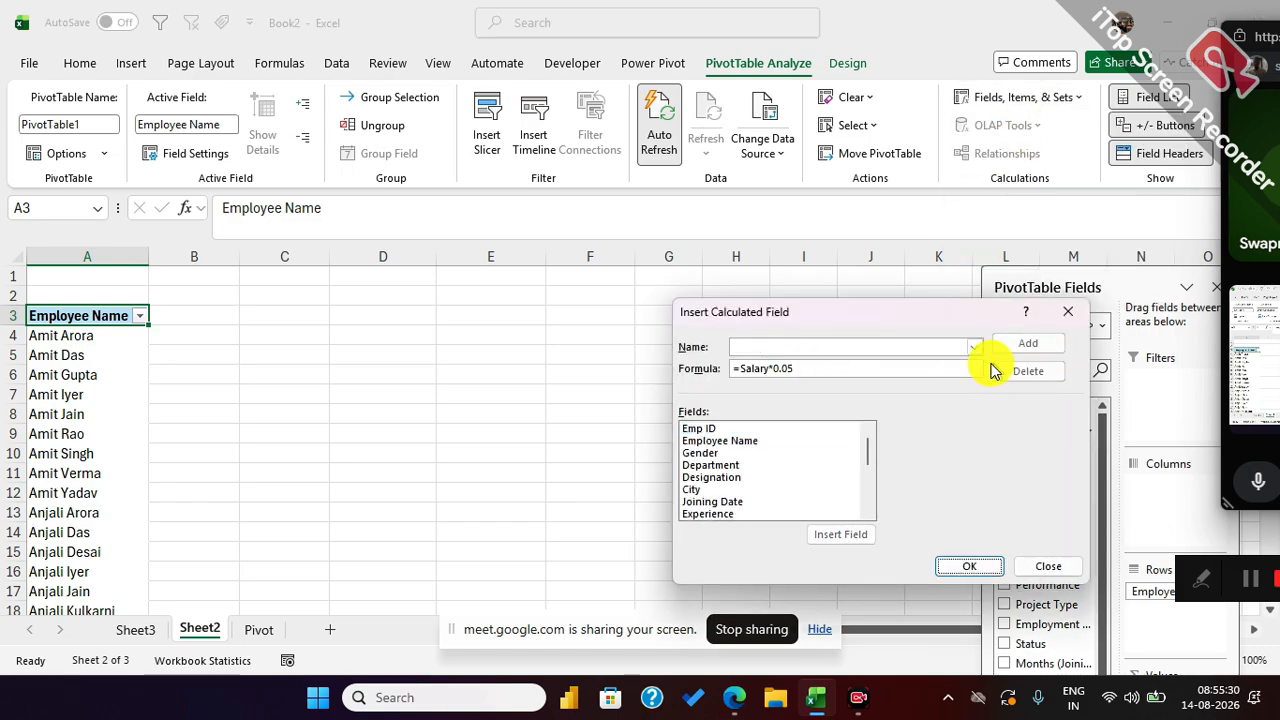
{"action": "left_click", "coordinate": [972, 350]}
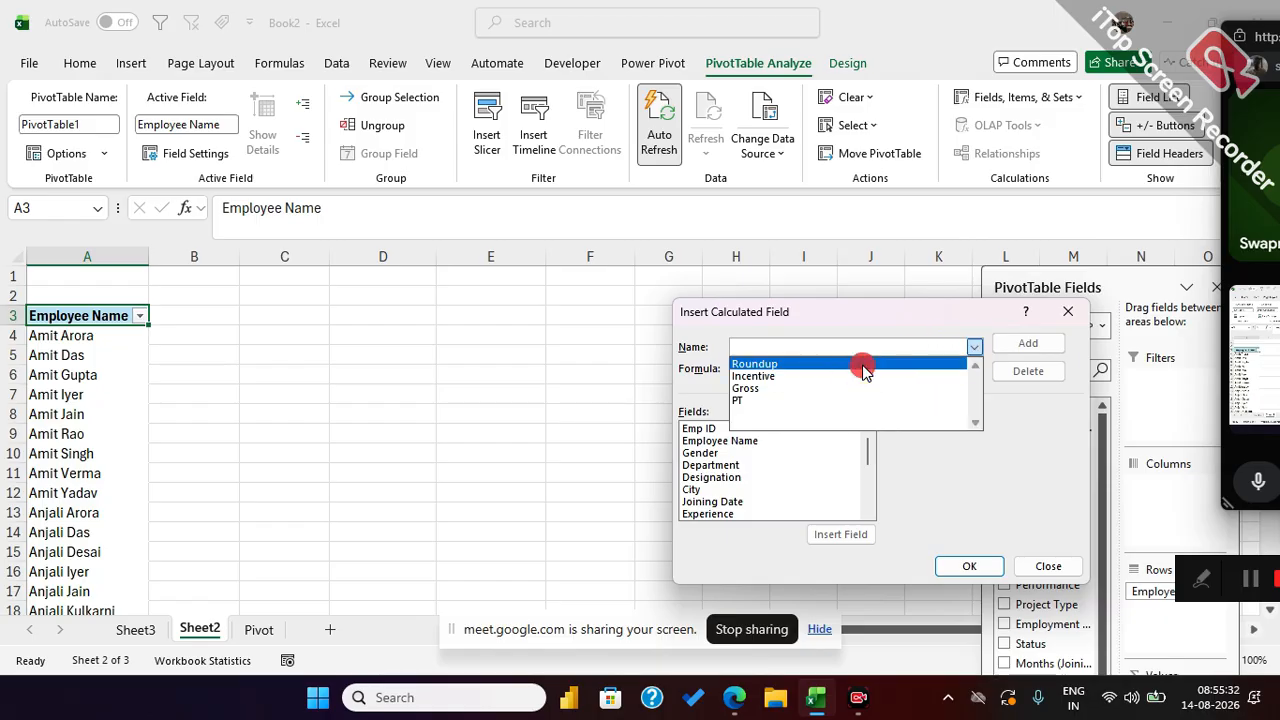
{"action": "left_click", "coordinate": [864, 365]}
{"action": "left_click", "coordinate": [1020, 372]}
Step: Delete the PT, Gross and Incentive calculated fields and accept the calculated field changes
{"action": "left_click", "coordinate": [974, 347]}
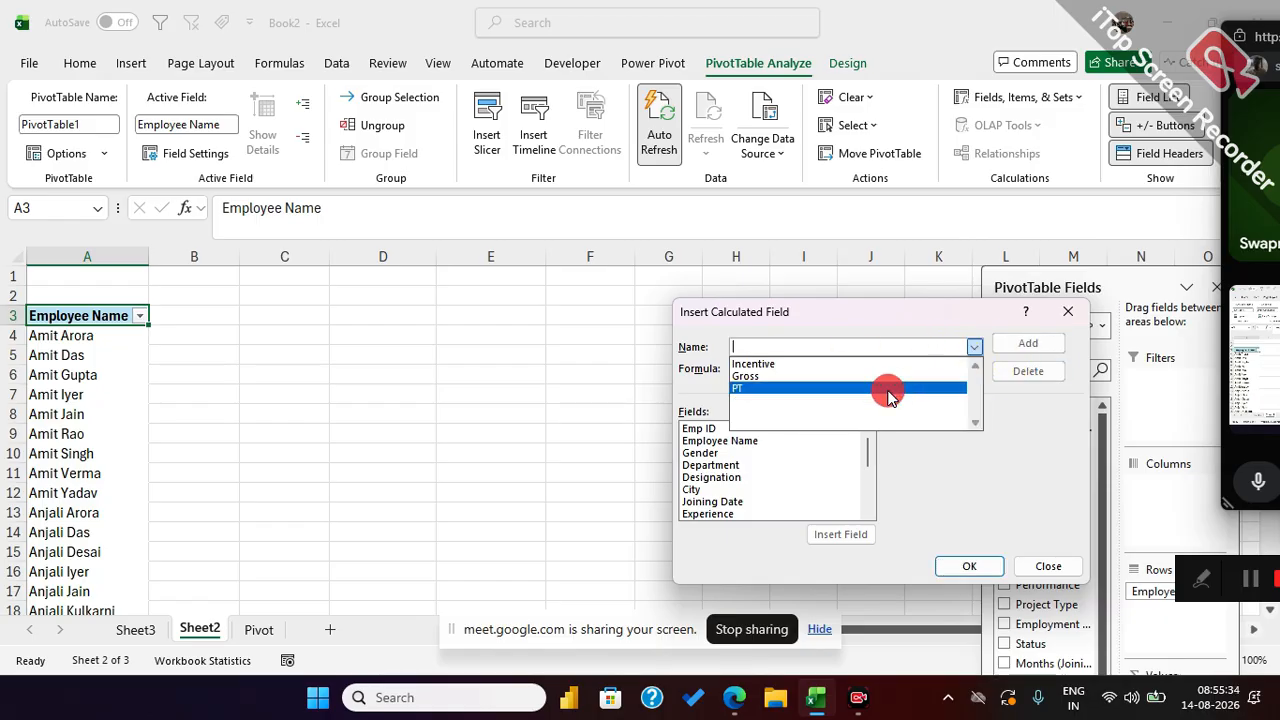
{"action": "left_click", "coordinate": [890, 389]}
{"action": "left_click", "coordinate": [1025, 371]}
{"action": "left_click", "coordinate": [974, 347]}
{"action": "left_click", "coordinate": [923, 376]}
{"action": "left_click", "coordinate": [1025, 372]}
{"action": "left_click", "coordinate": [974, 347]}
{"action": "left_click", "coordinate": [905, 365]}
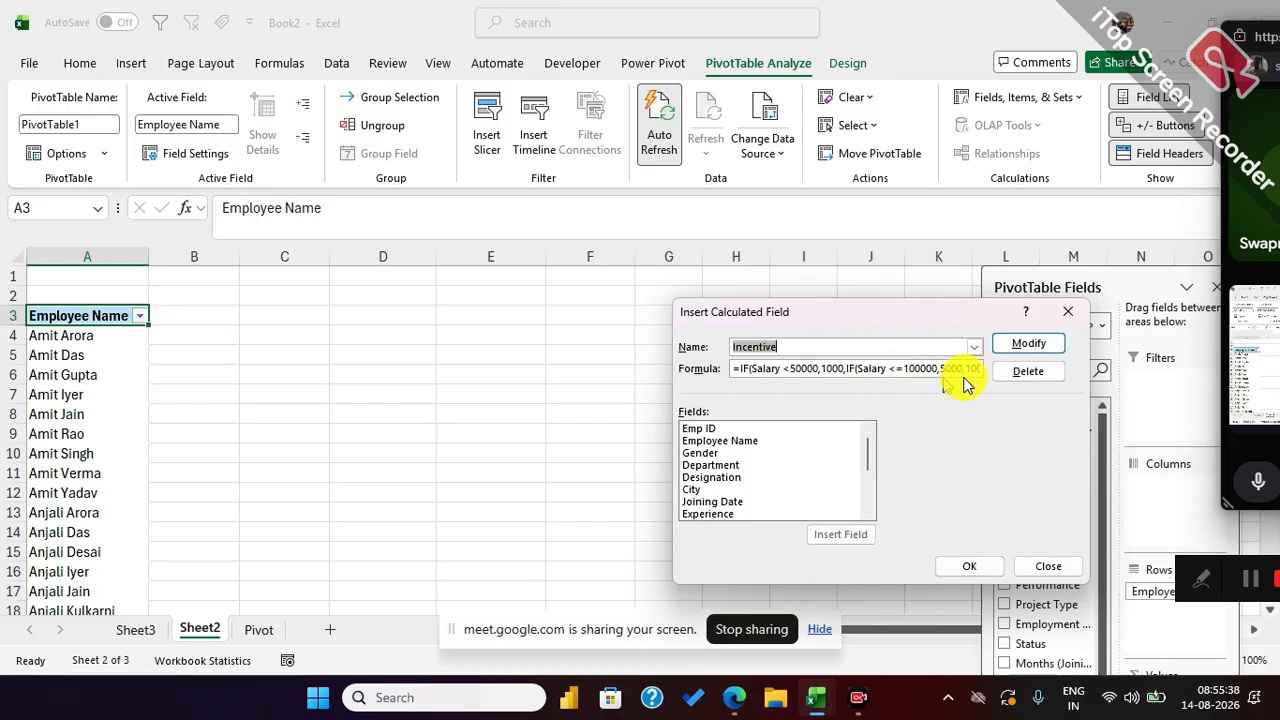
{"action": "left_click", "coordinate": [1025, 371]}
{"action": "left_click", "coordinate": [966, 566]}
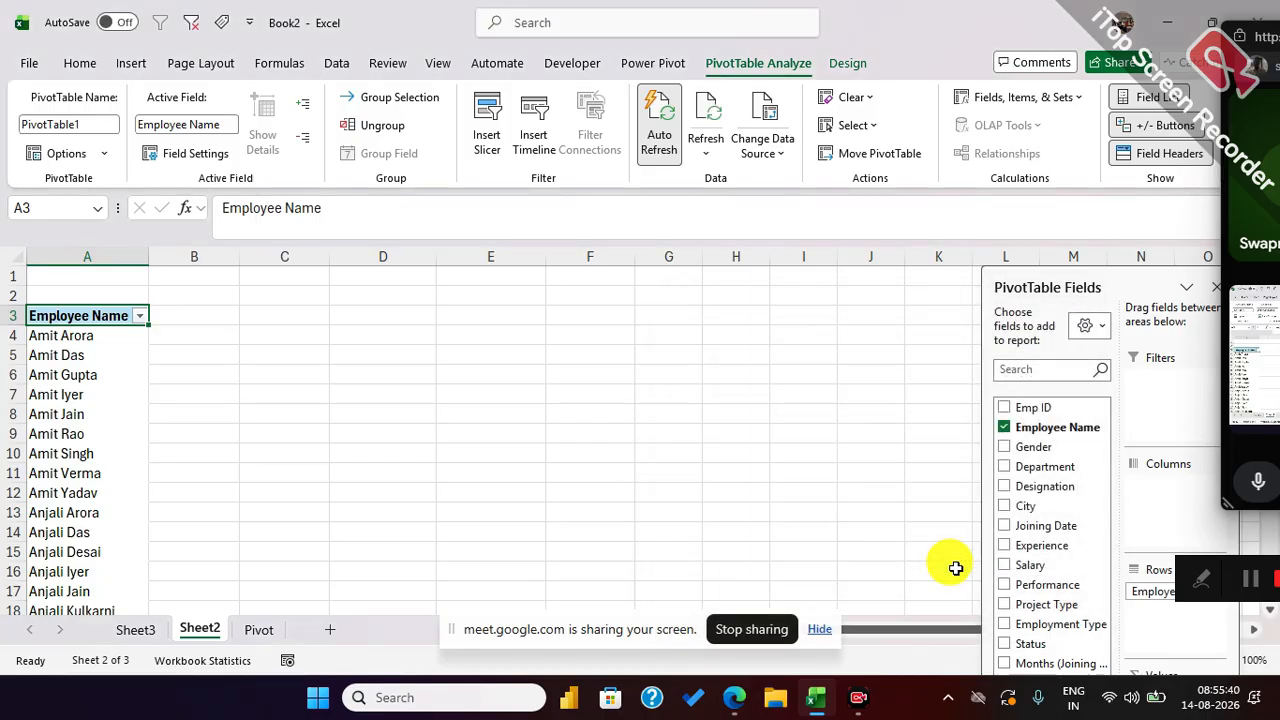
Step: Remove Employee Name from the rows area to leave the pivot table empty
{"action": "left_click", "coordinate": [85, 392]}
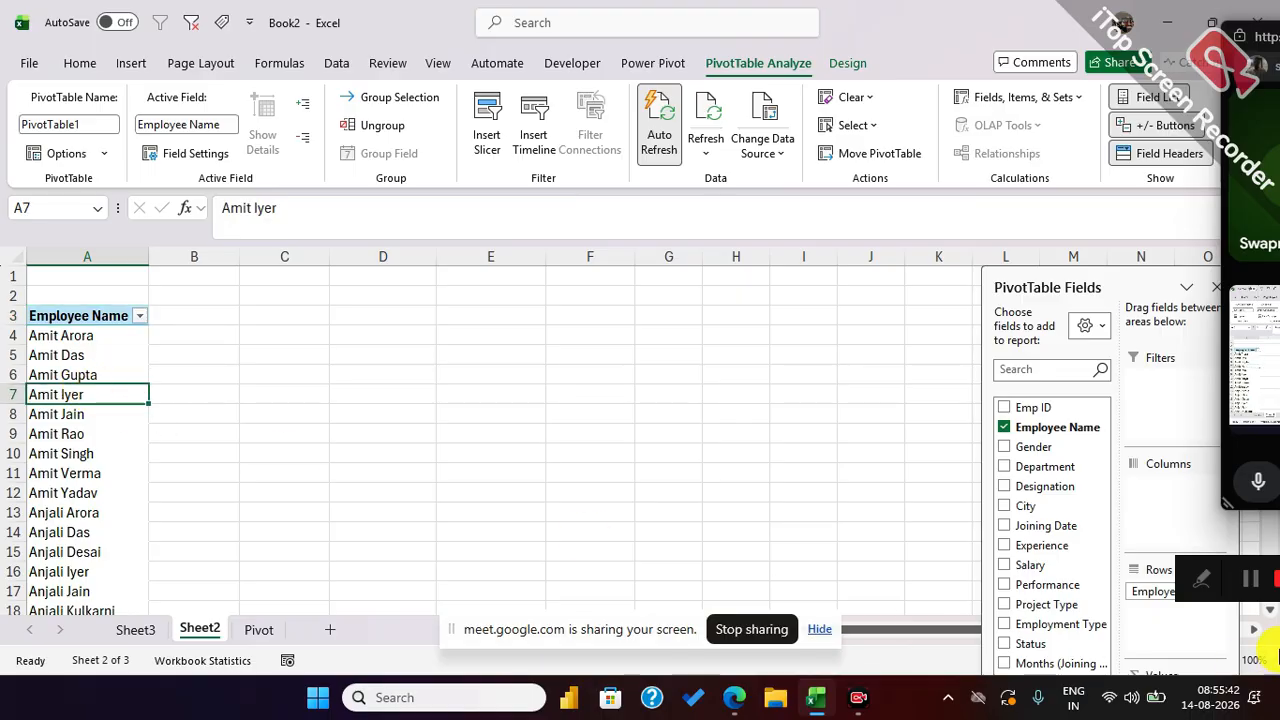
{"action": "left_click_drag", "start_coordinate": [1088, 271], "coordinate": [662, 207]}
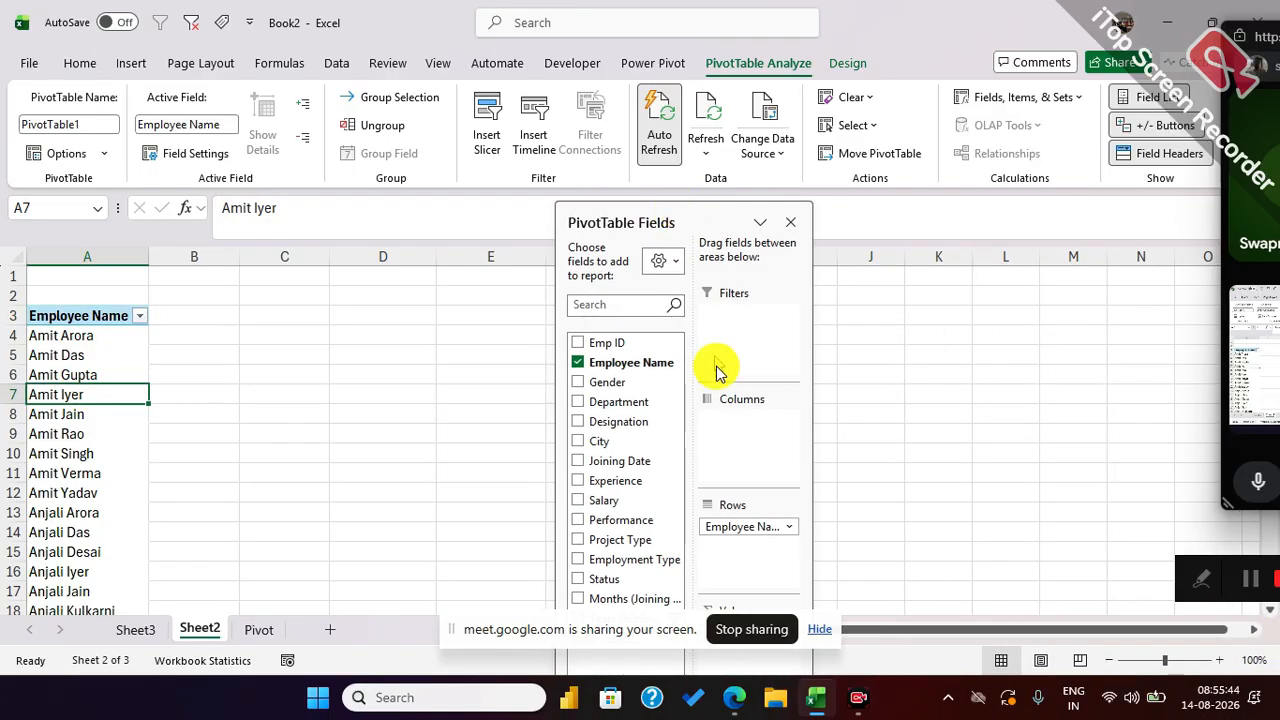
{"action": "left_click_drag", "start_coordinate": [748, 529], "coordinate": [643, 523]}
{"action": "left_click_drag", "start_coordinate": [706, 211], "coordinate": [1015, 145]}
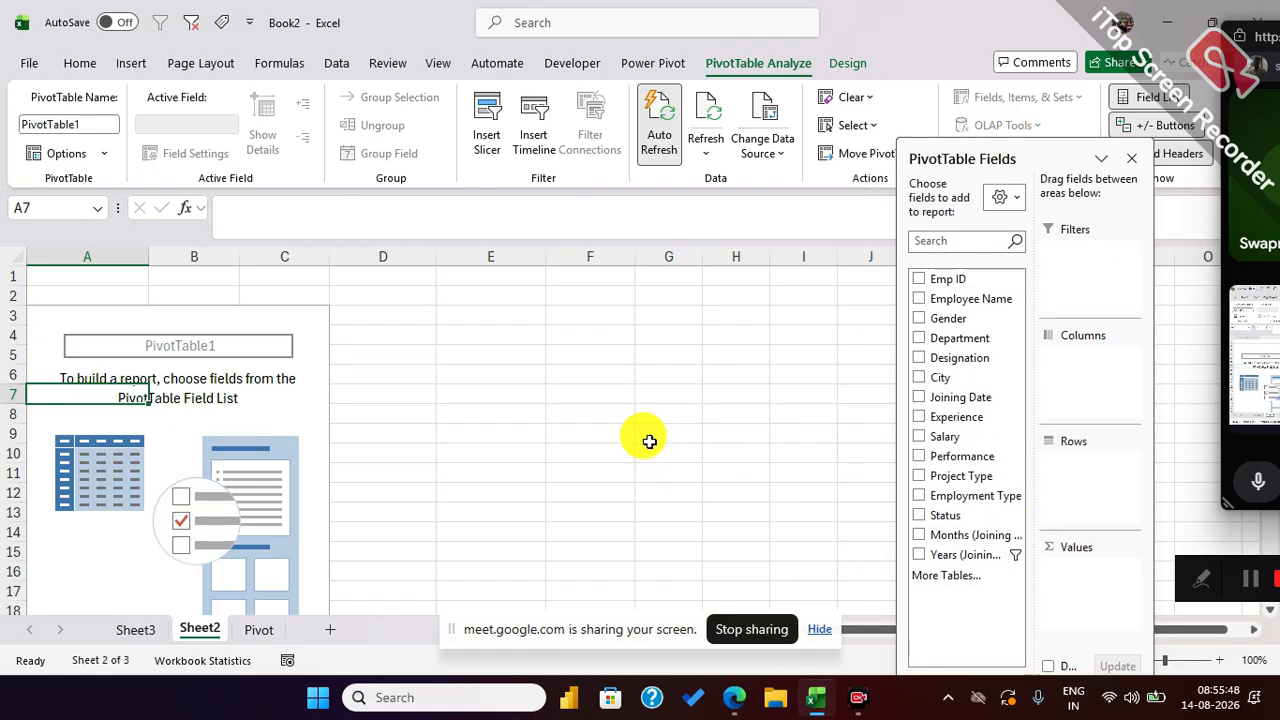
Step: Remove the leftover #REF! entry in column O of the Pivot sheet
{"action": "left_click", "coordinate": [258, 629]}
{"action": "left_click", "coordinate": [270, 358]}
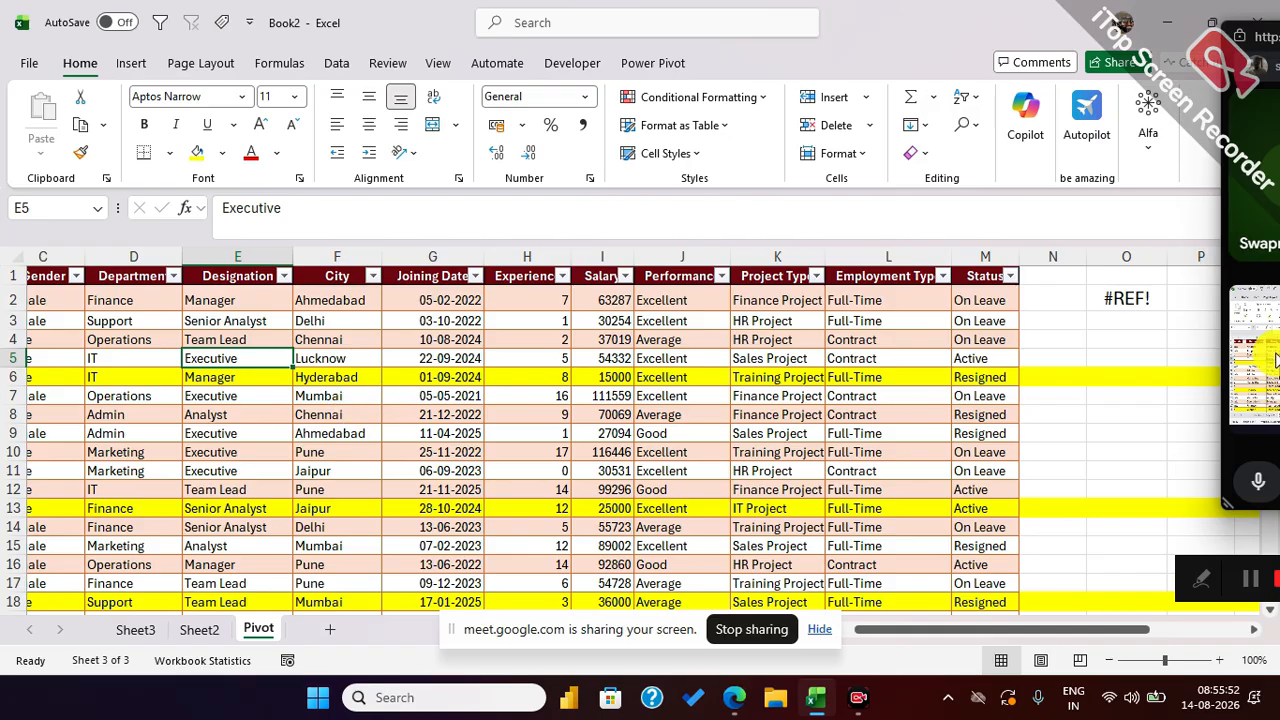
{"action": "left_click", "coordinate": [1126, 257]}
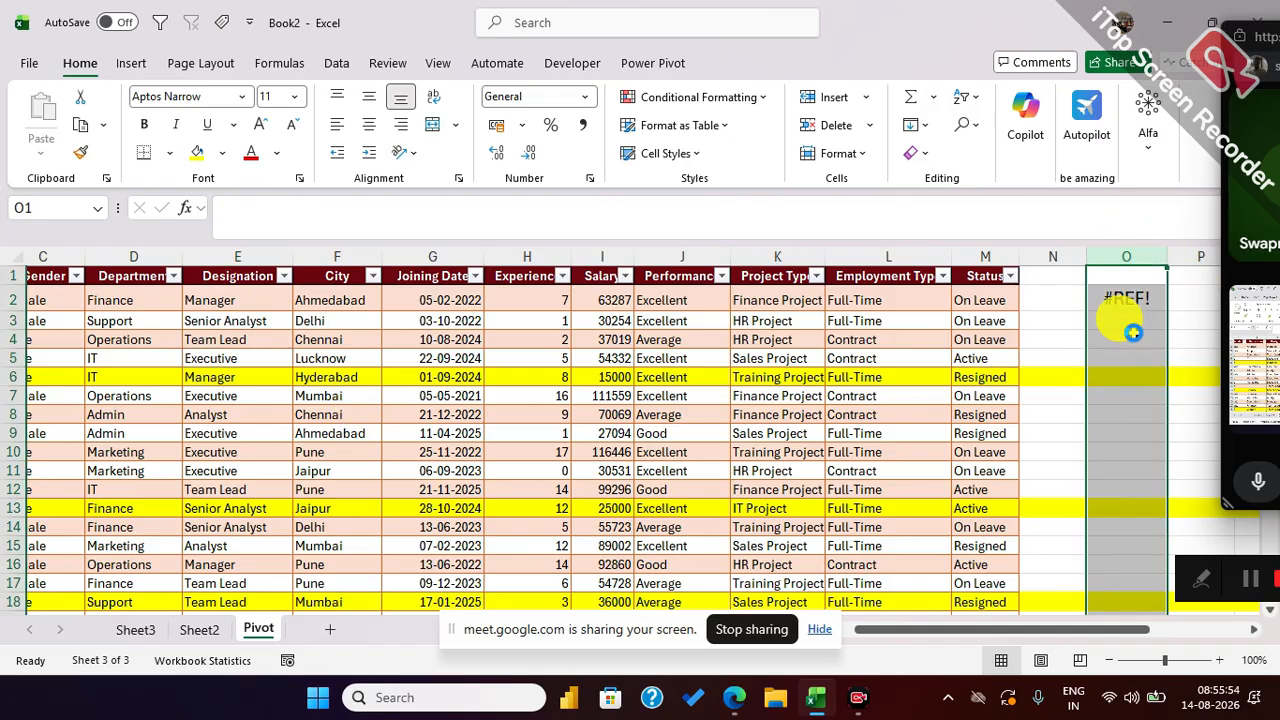
Step: Format the employee data in A1:M201 as a table with headers, using a light blue grid style
{"action": "left_click", "coordinate": [600, 413]}
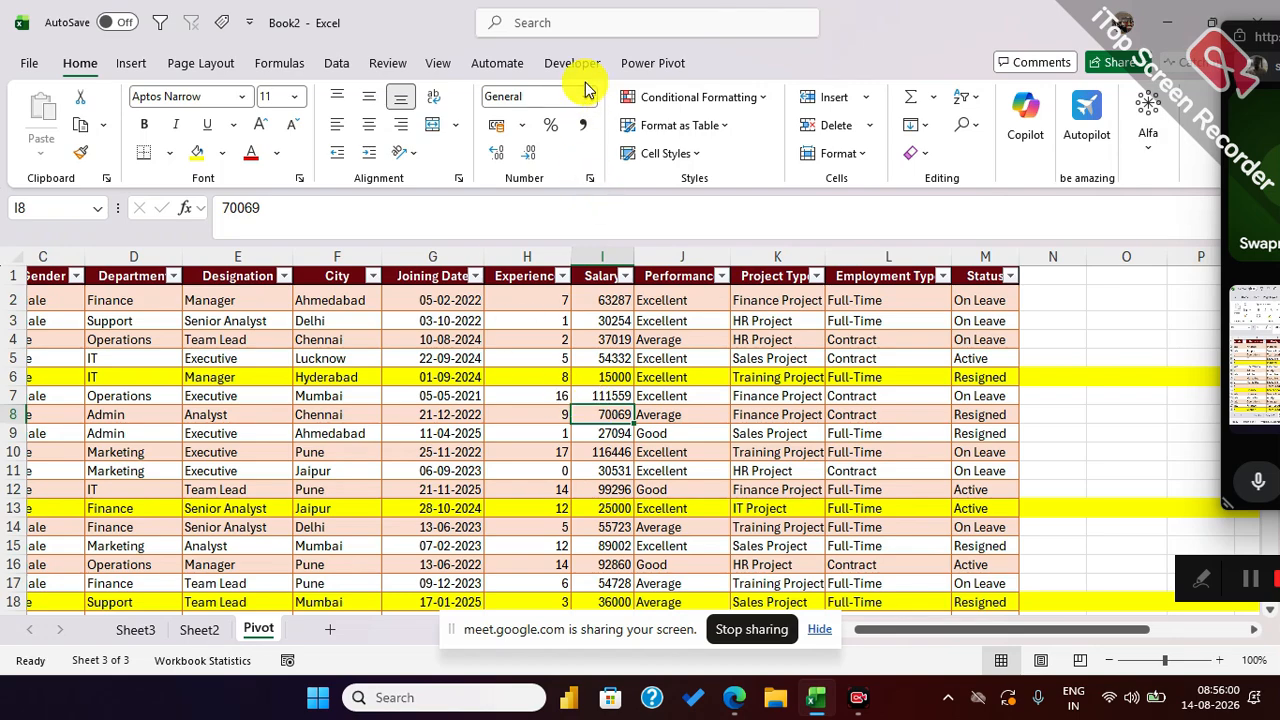
{"action": "left_click", "coordinate": [718, 125]}
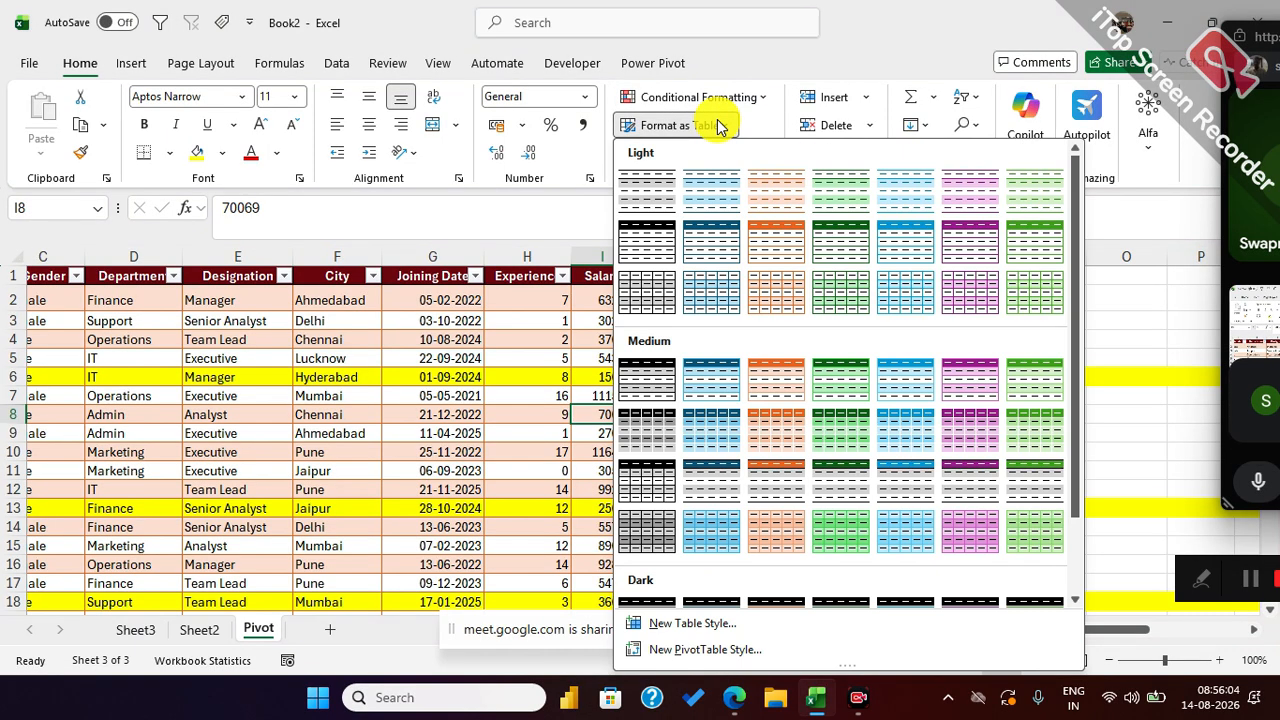
{"action": "left_click", "coordinate": [727, 307]}
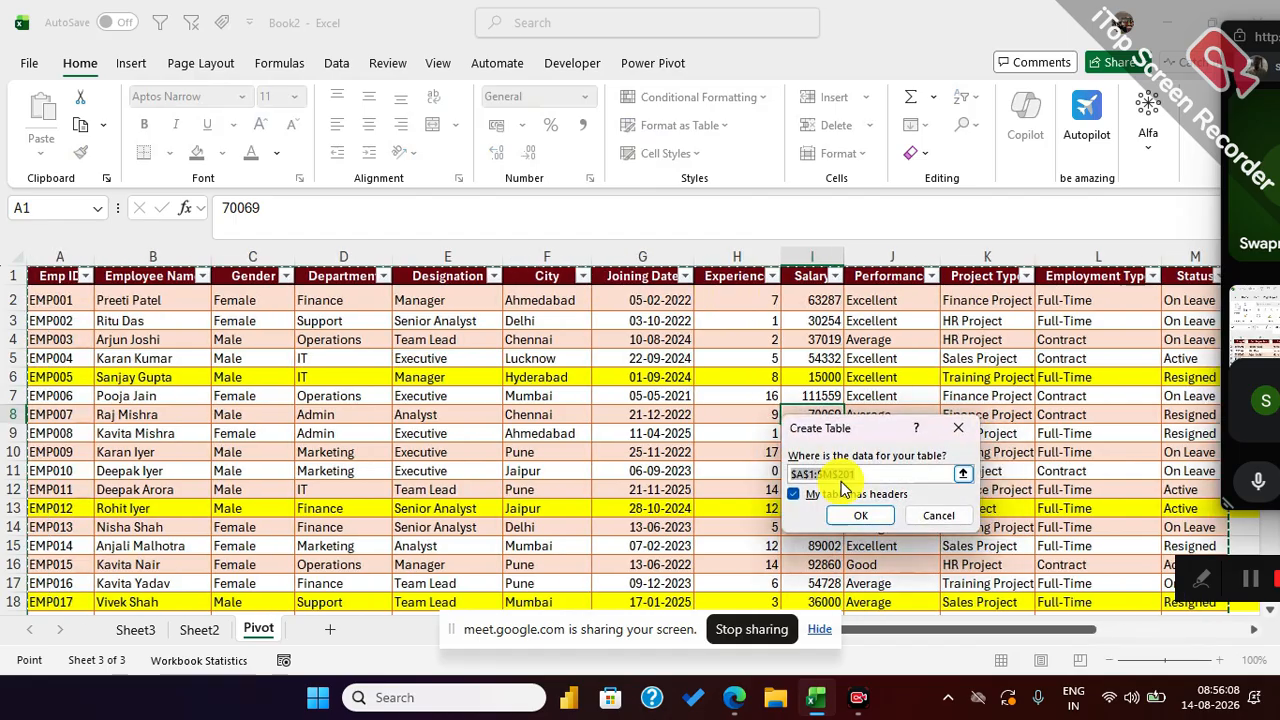
{"action": "left_click", "coordinate": [859, 516]}
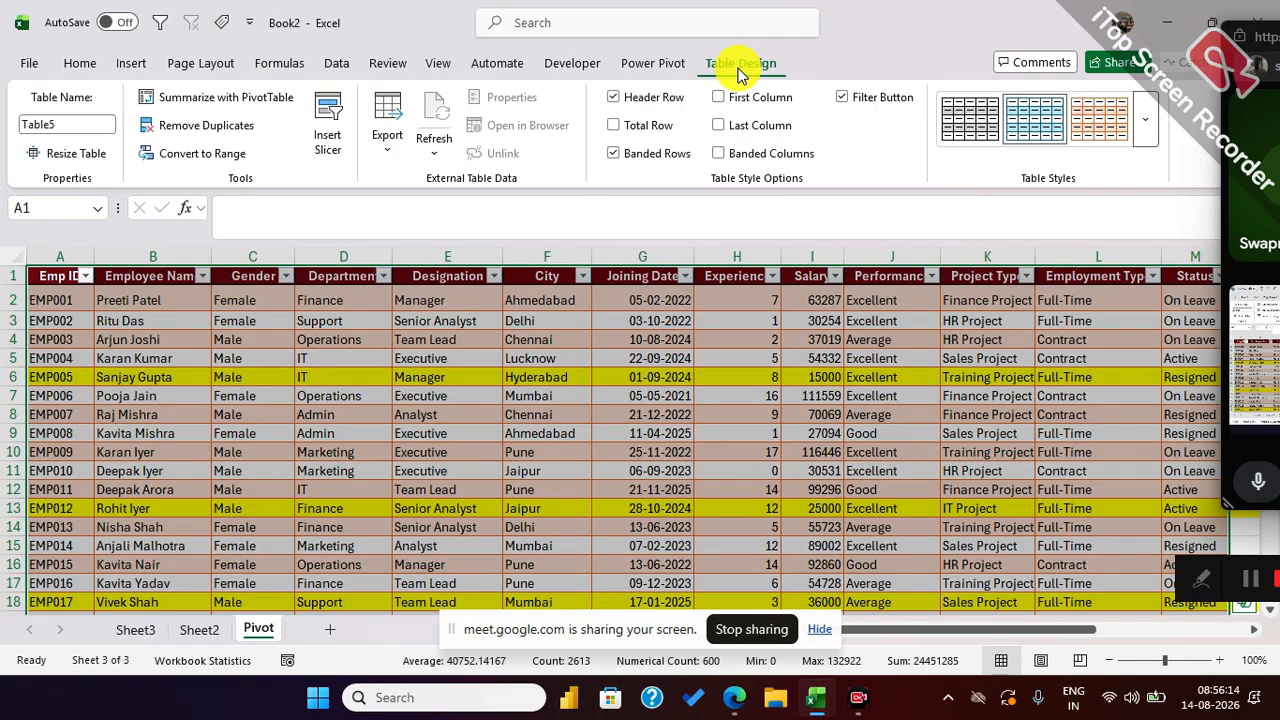
Step: Rename the employee data table as mydata
{"action": "left_click", "coordinate": [62, 126]}
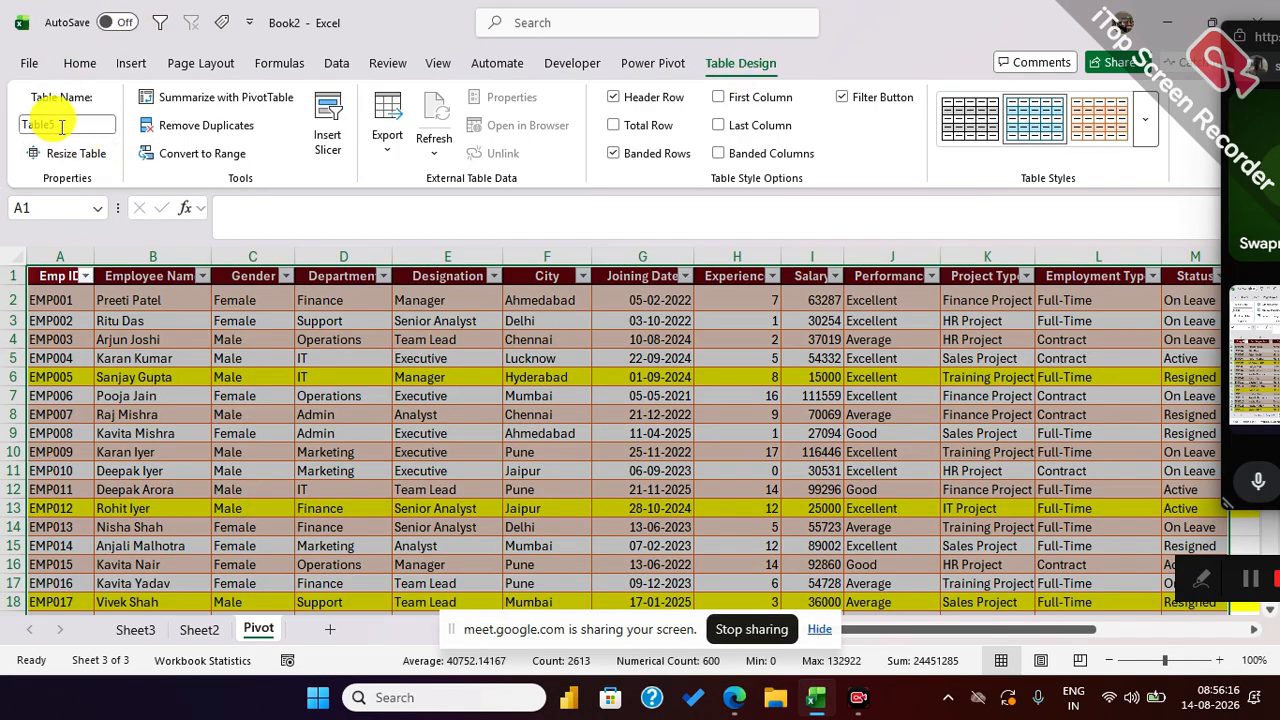
{"action": "left_click", "coordinate": [62, 124]}
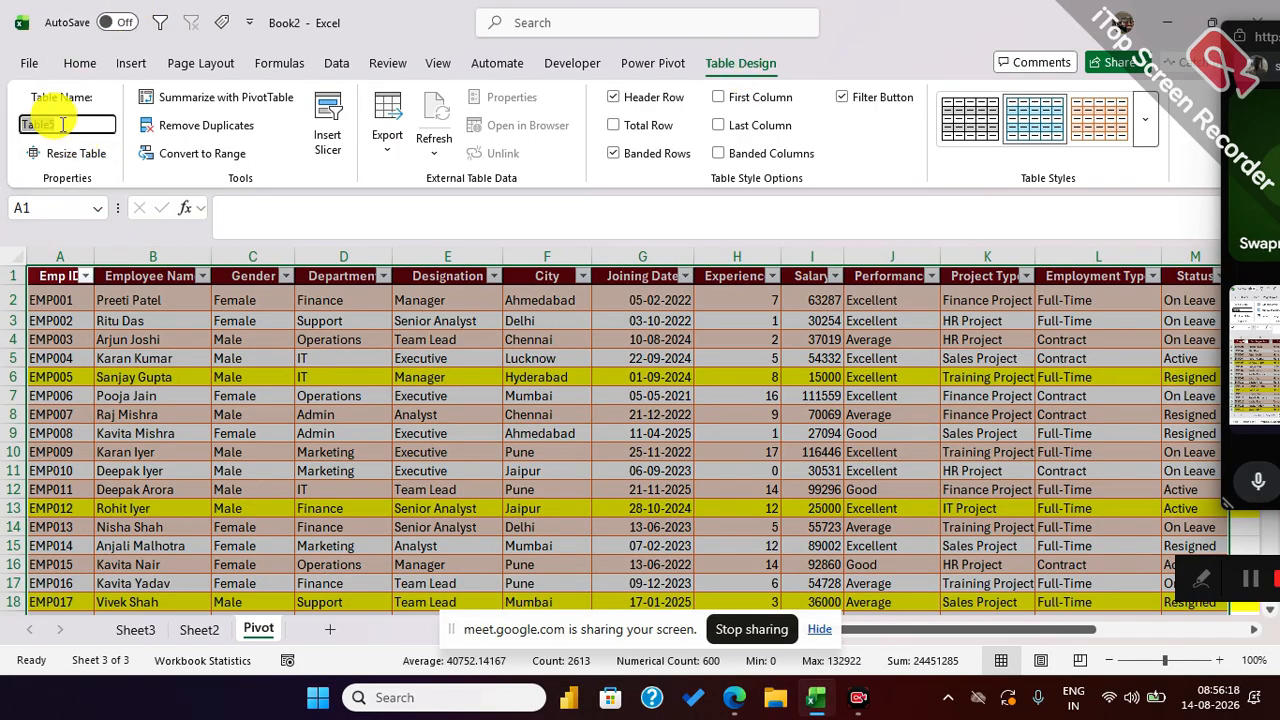
{"action": "type", "text": "mydata"}
{"action": "key", "text": "Return"}
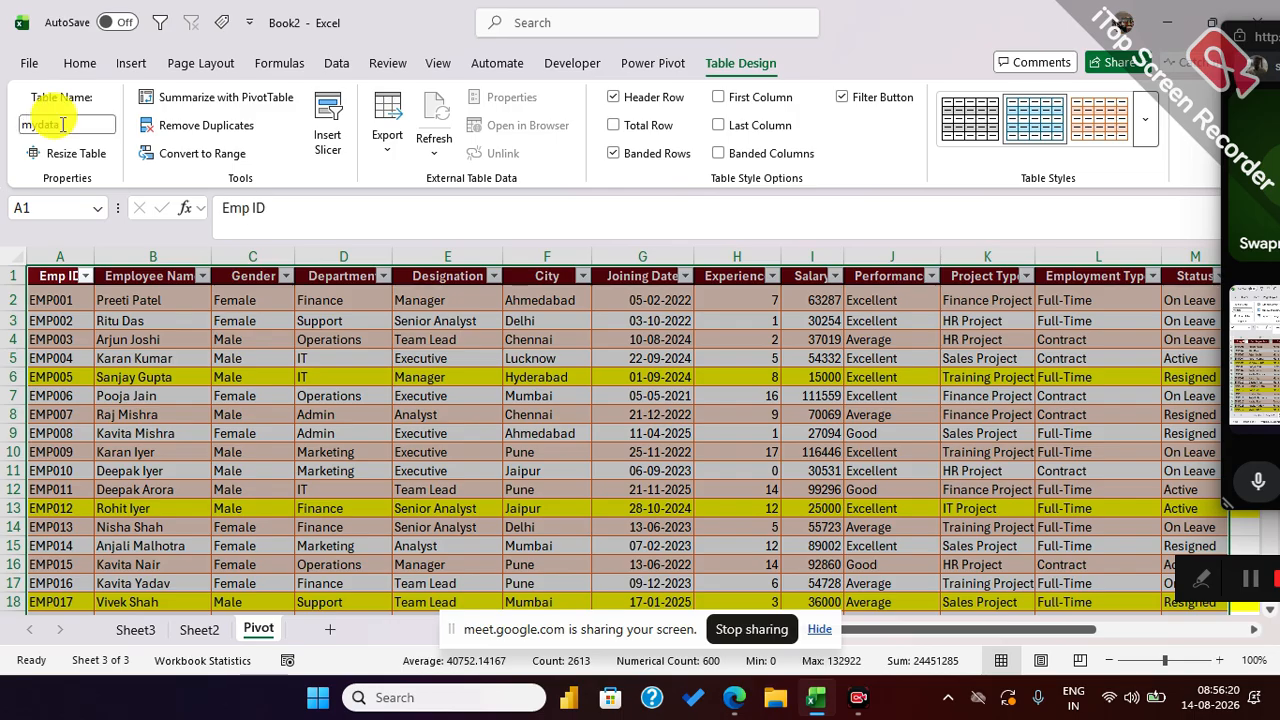
{"action": "left_click", "coordinate": [152, 433]}
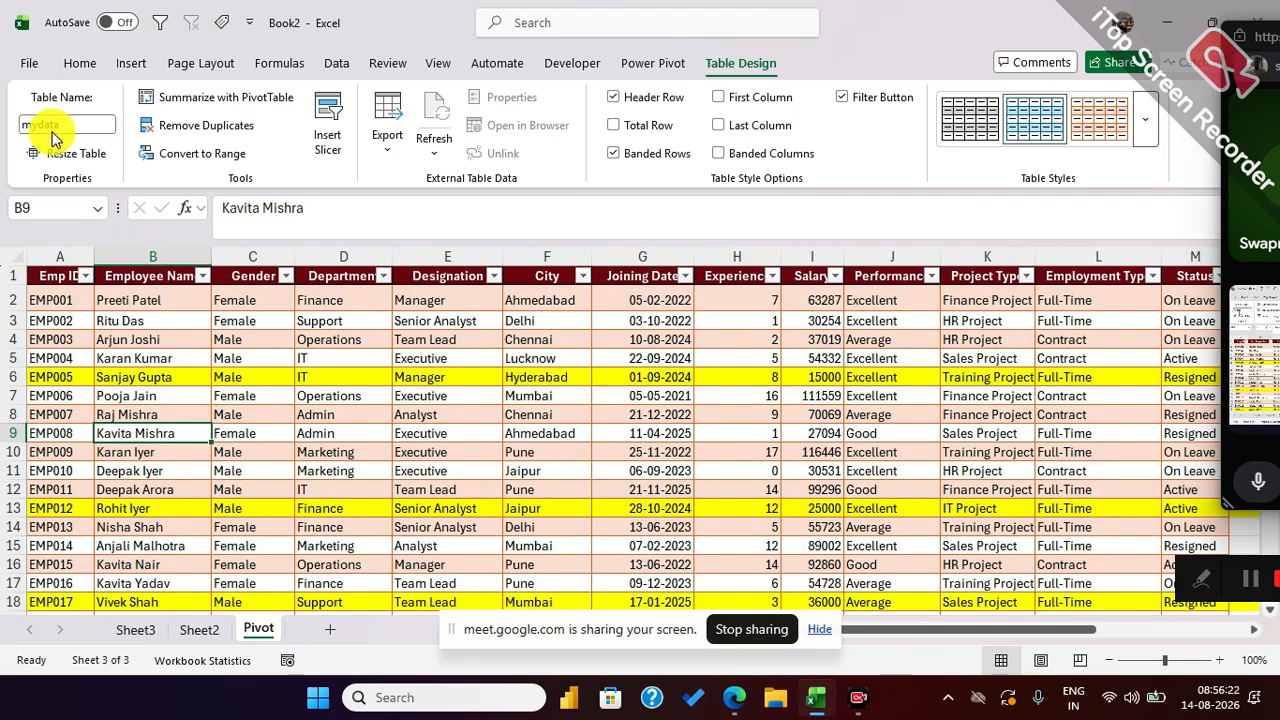
Step: Delete the Sheet2 worksheet that holds the old empty pivot table
{"action": "right_click", "coordinate": [199, 628]}
{"action": "left_click", "coordinate": [264, 372]}
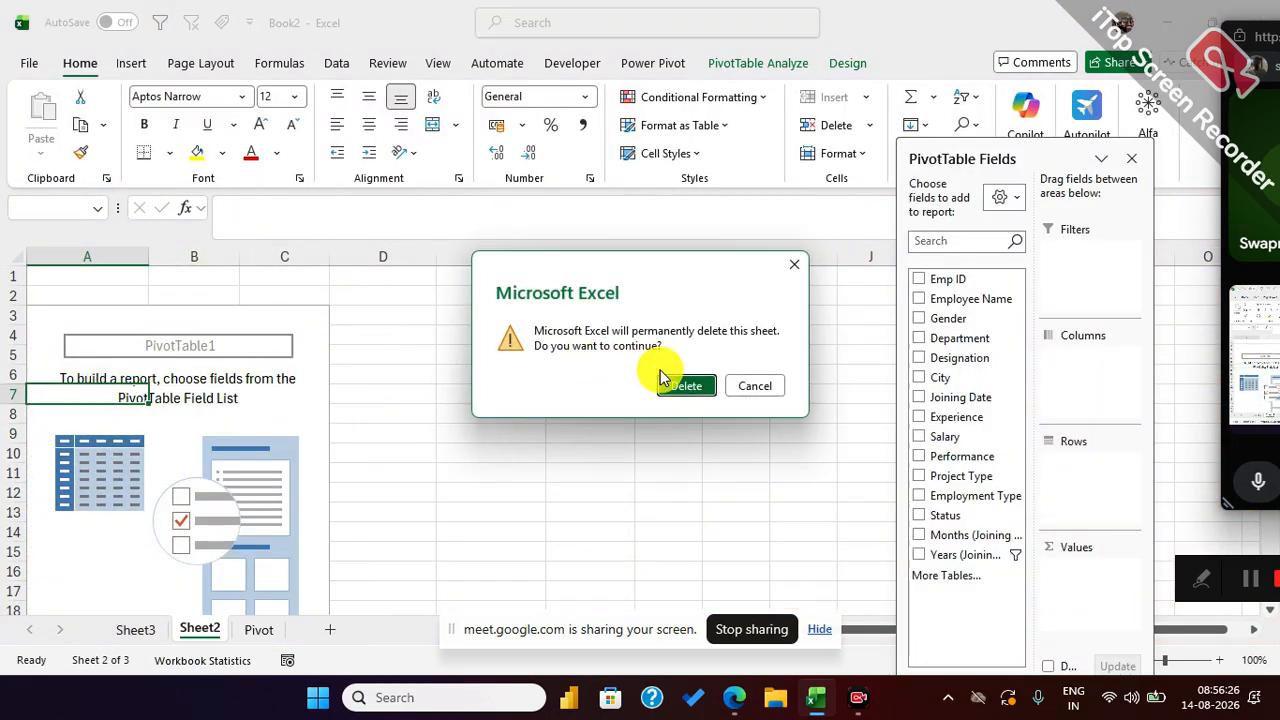
{"action": "left_click", "coordinate": [679, 383]}
{"action": "left_click", "coordinate": [140, 630]}
{"action": "right_click", "coordinate": [140, 630]}
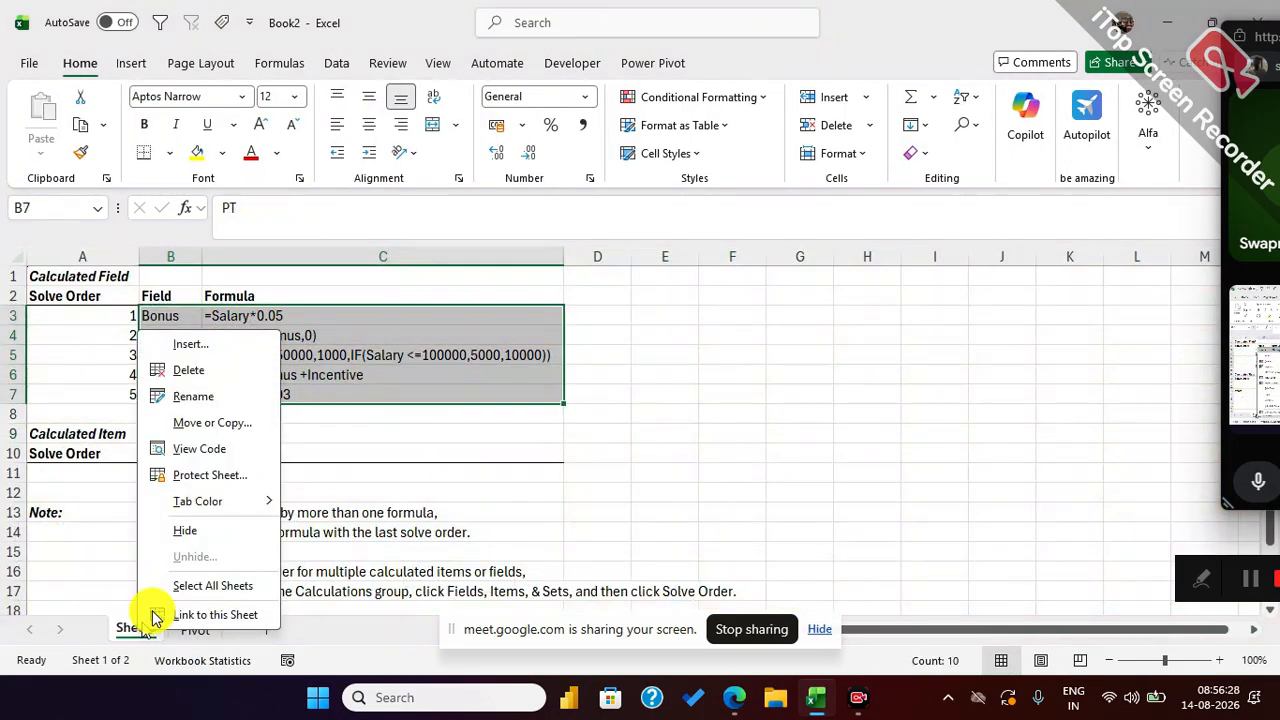
{"action": "left_click", "coordinate": [348, 594]}
Step: Create a pivot table from the mydata table on a new sheet, with Department in rows and summed Salary in values
{"action": "left_click", "coordinate": [202, 634]}
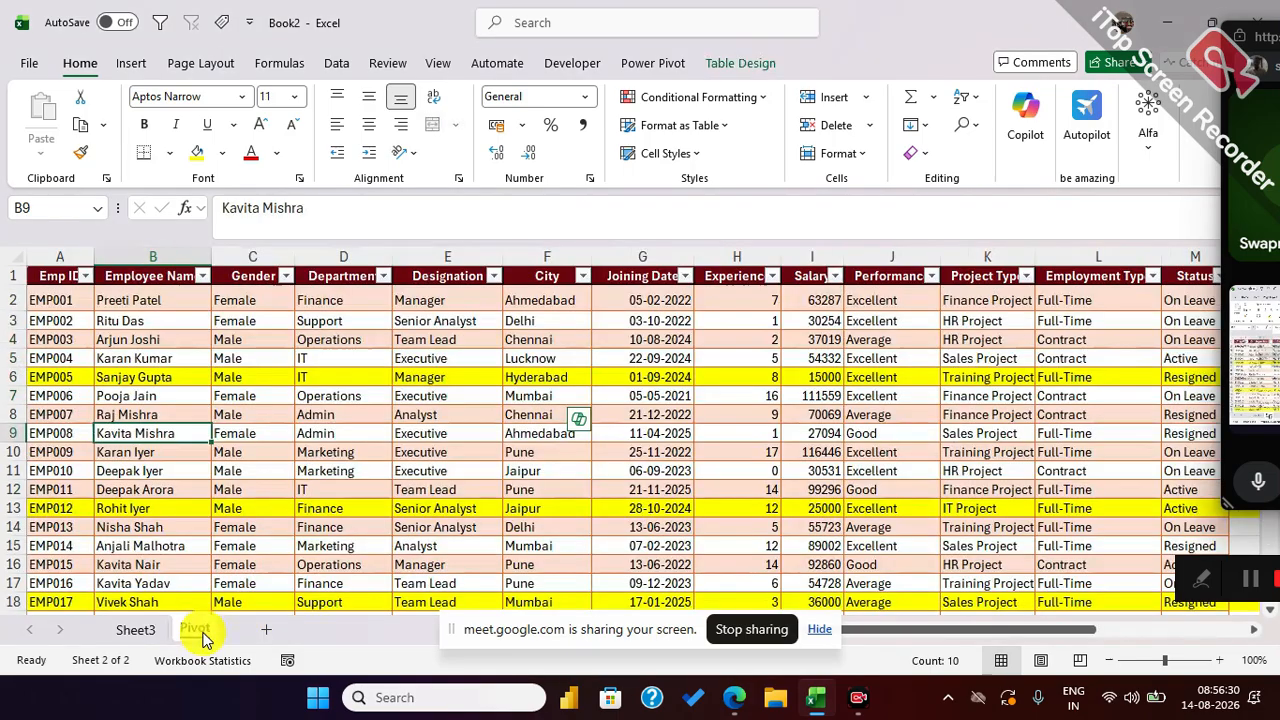
{"action": "left_click", "coordinate": [168, 472]}
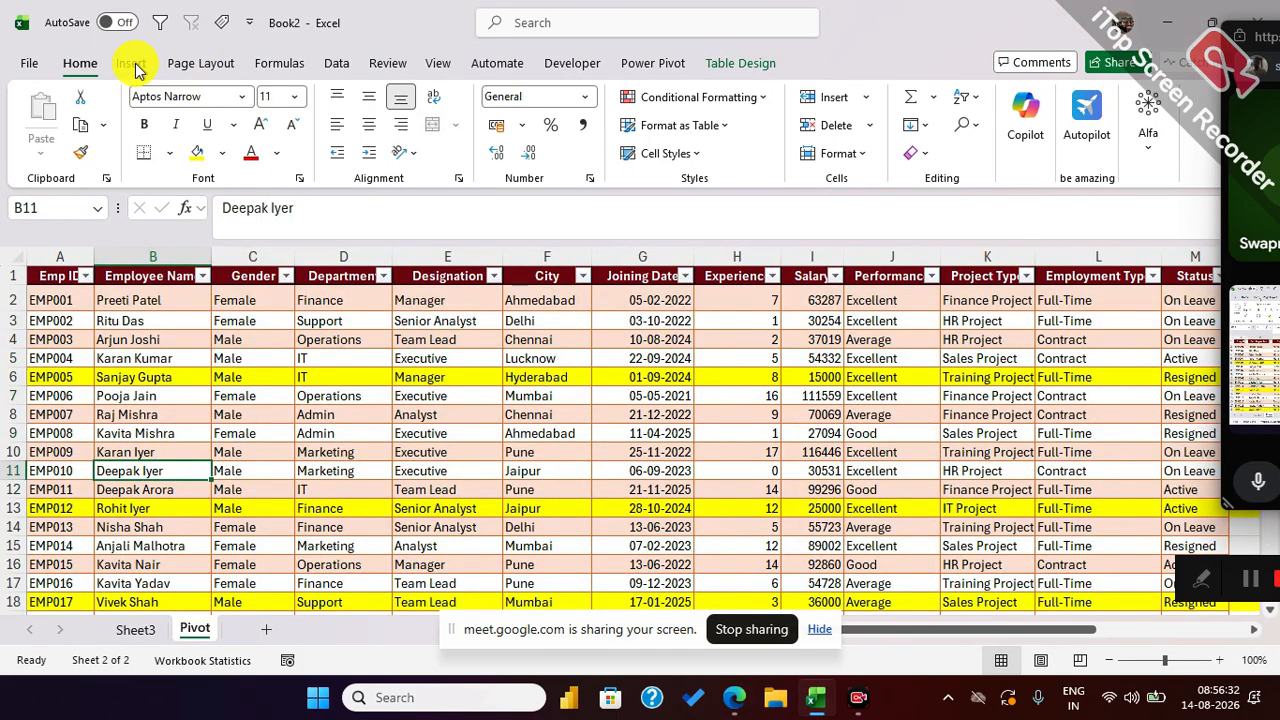
{"action": "left_click", "coordinate": [131, 64]}
{"action": "left_click", "coordinate": [43, 117]}
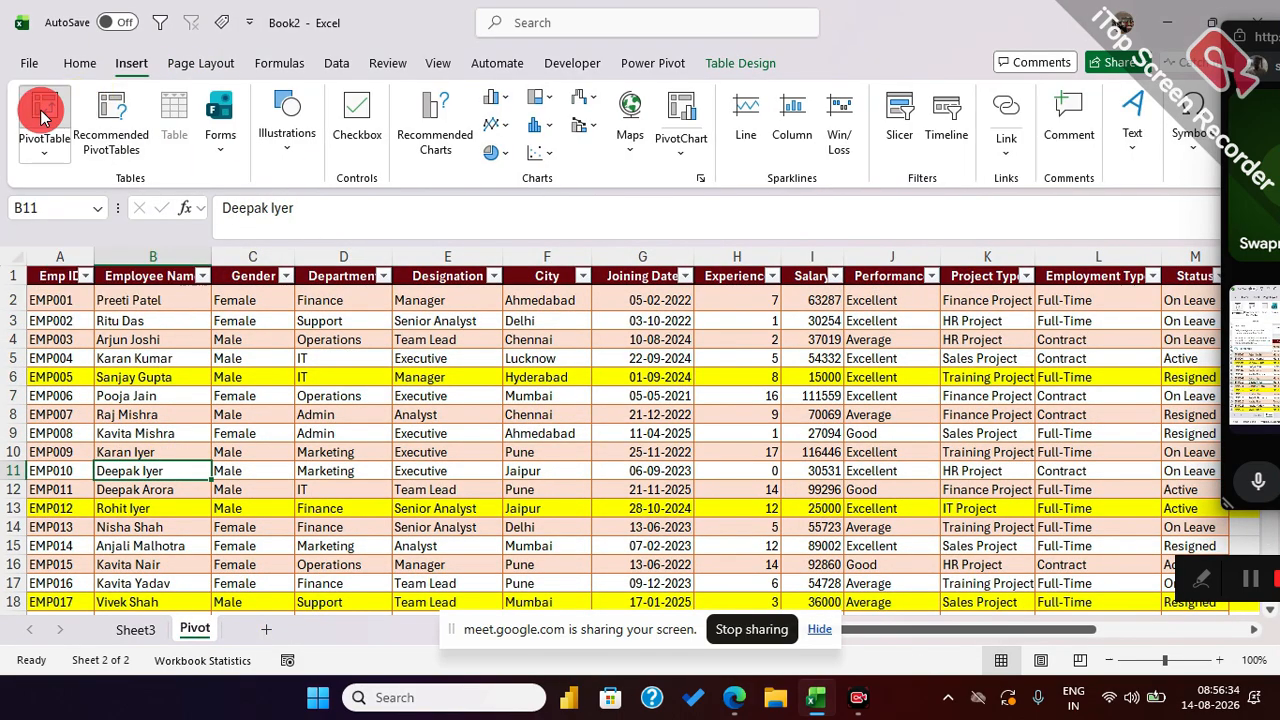
{"action": "left_click", "coordinate": [955, 580]}
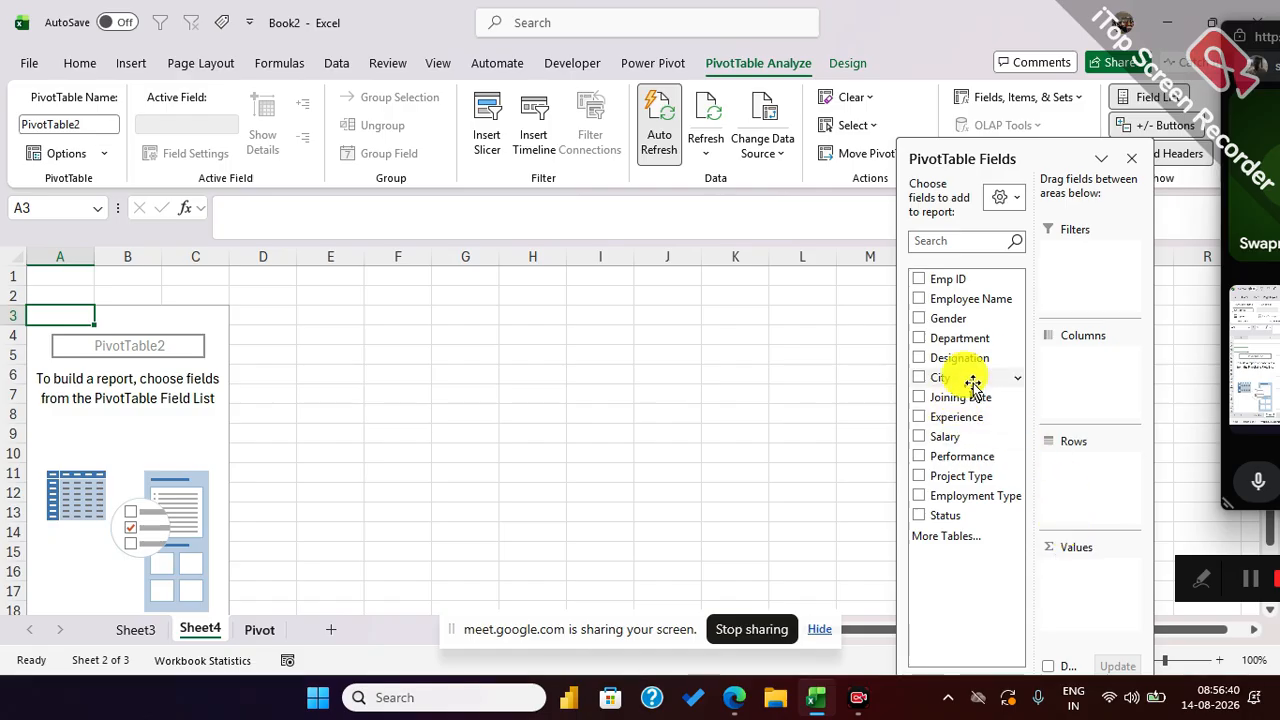
{"action": "left_click_drag", "start_coordinate": [973, 341], "coordinate": [1085, 475]}
{"action": "left_click_drag", "start_coordinate": [950, 436], "coordinate": [1080, 568]}
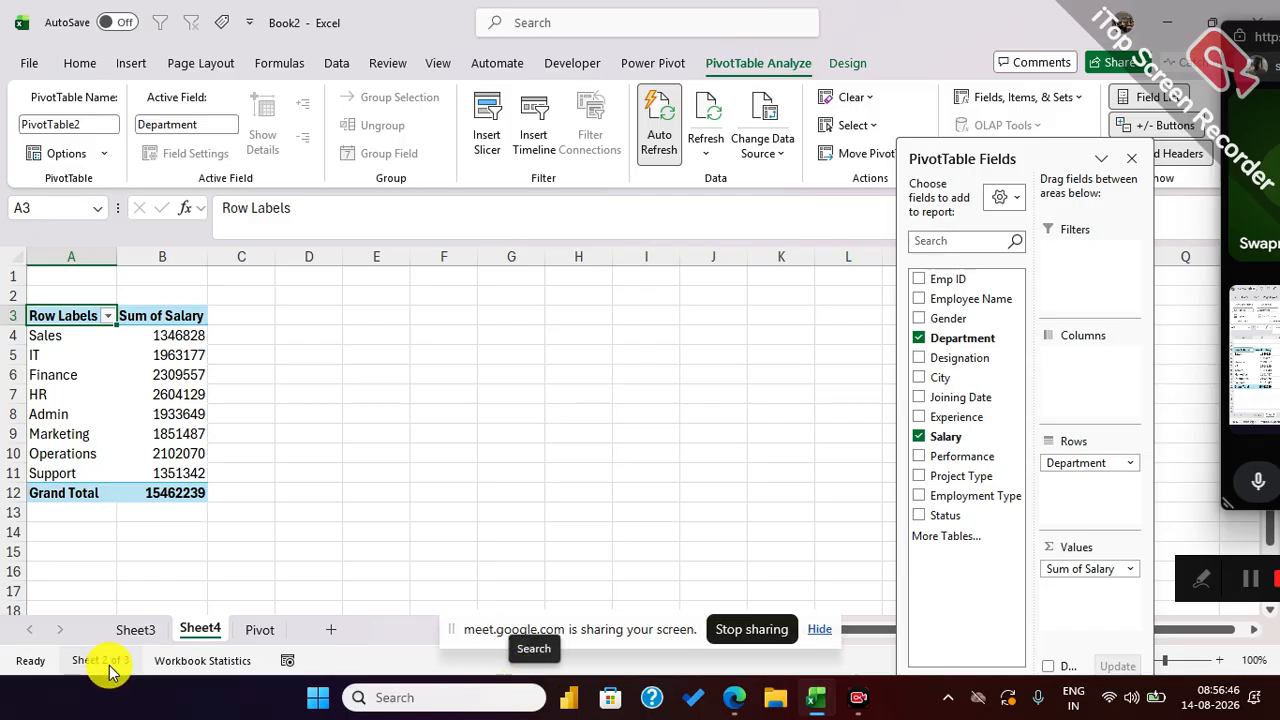
Step: Duplicate the last employee record of the Pivot sheet from row 201 into row 202
{"action": "left_click", "coordinate": [259, 629]}
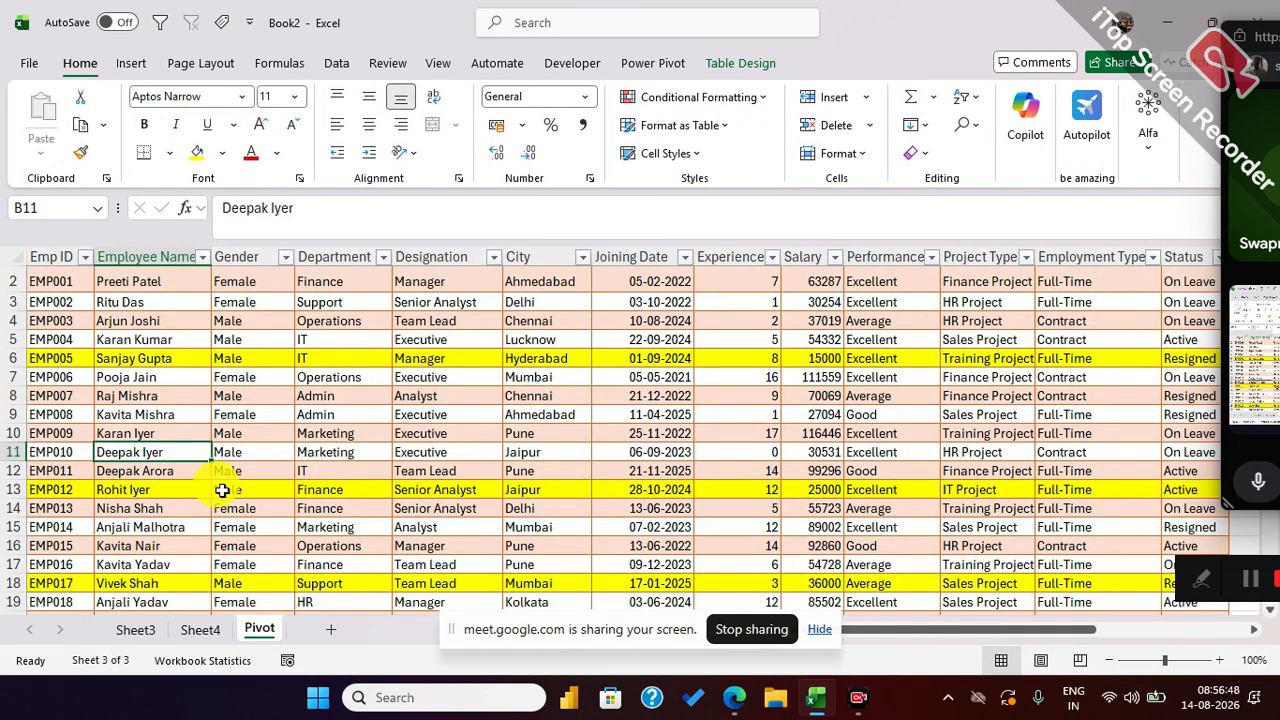
{"action": "left_click", "coordinate": [158, 522]}
{"action": "key", "text": "ctrl+Down"}
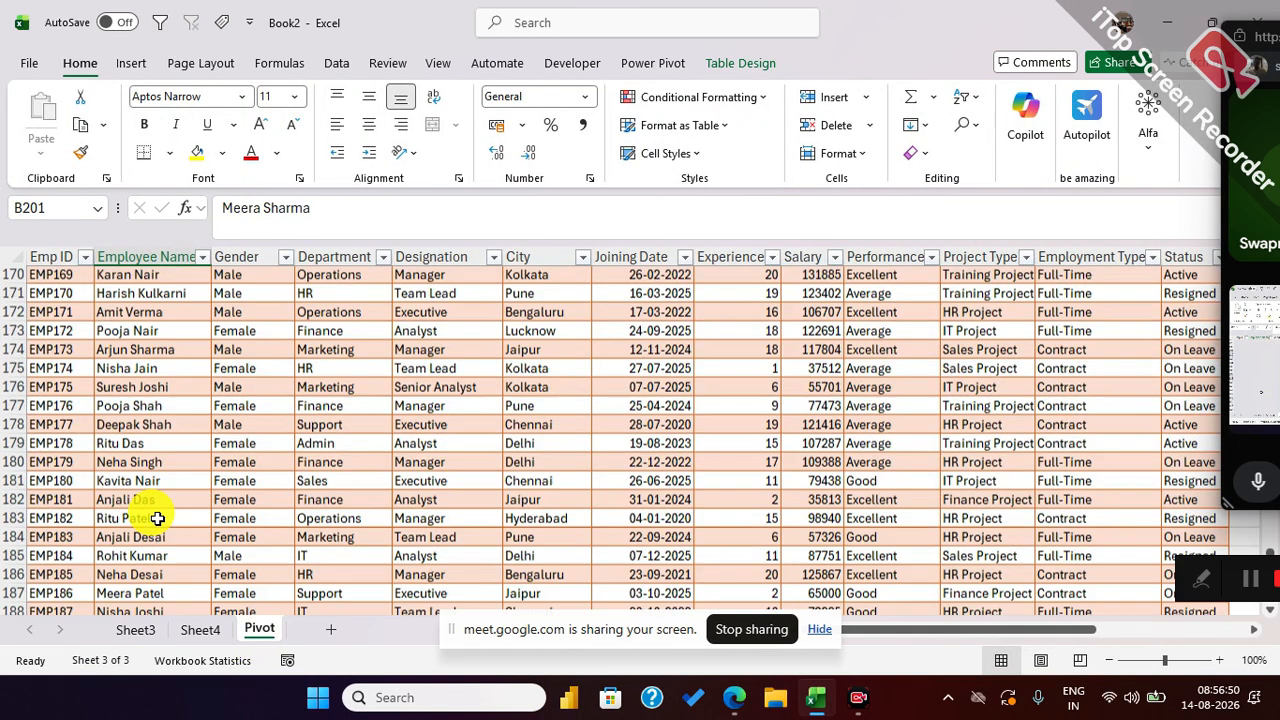
{"action": "key", "text": "Down"}
{"action": "key", "text": "Left"}
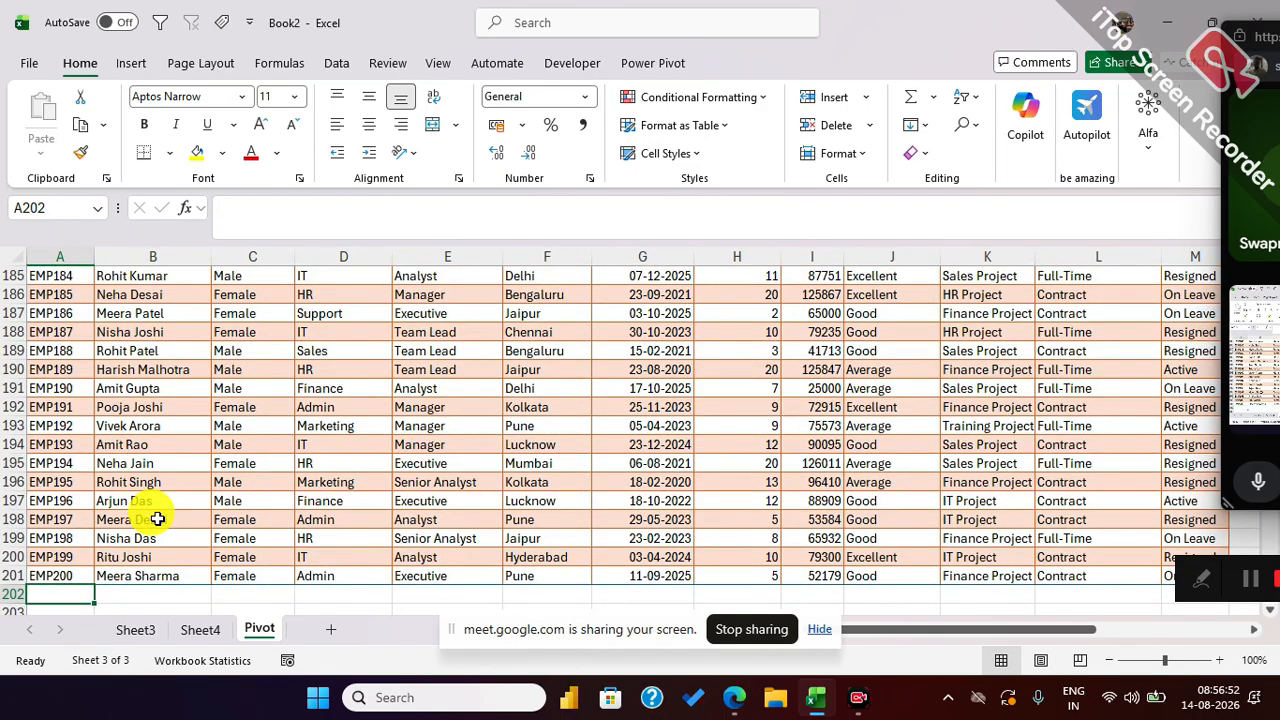
{"action": "key", "text": "Up"}
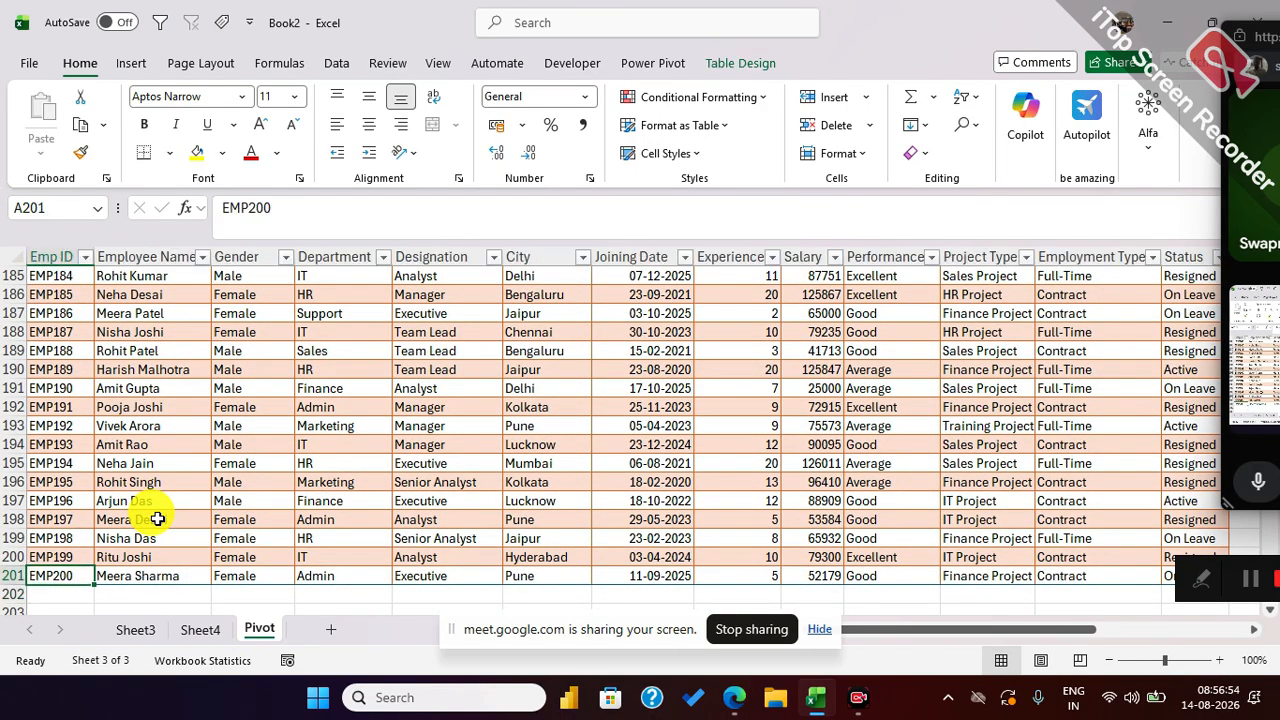
{"action": "key", "text": "shift+space"}
{"action": "key", "text": "shift+Down"}
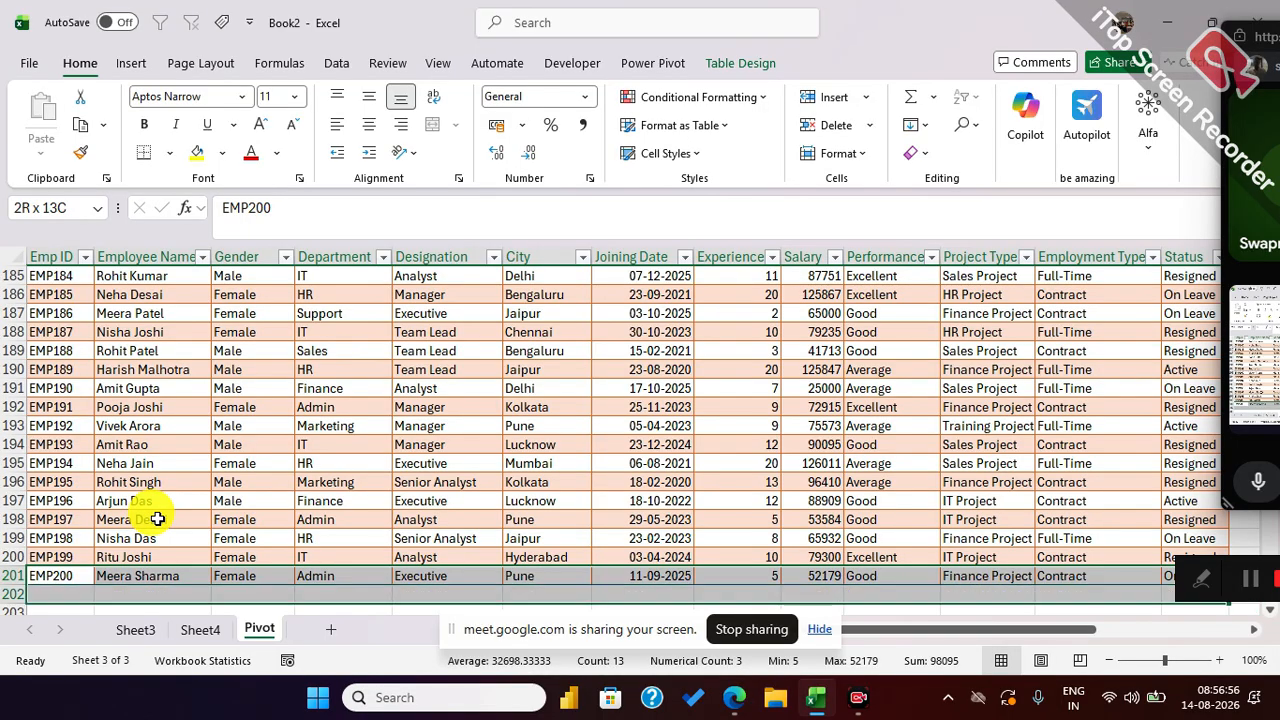
{"action": "key", "text": "ctrl+d"}
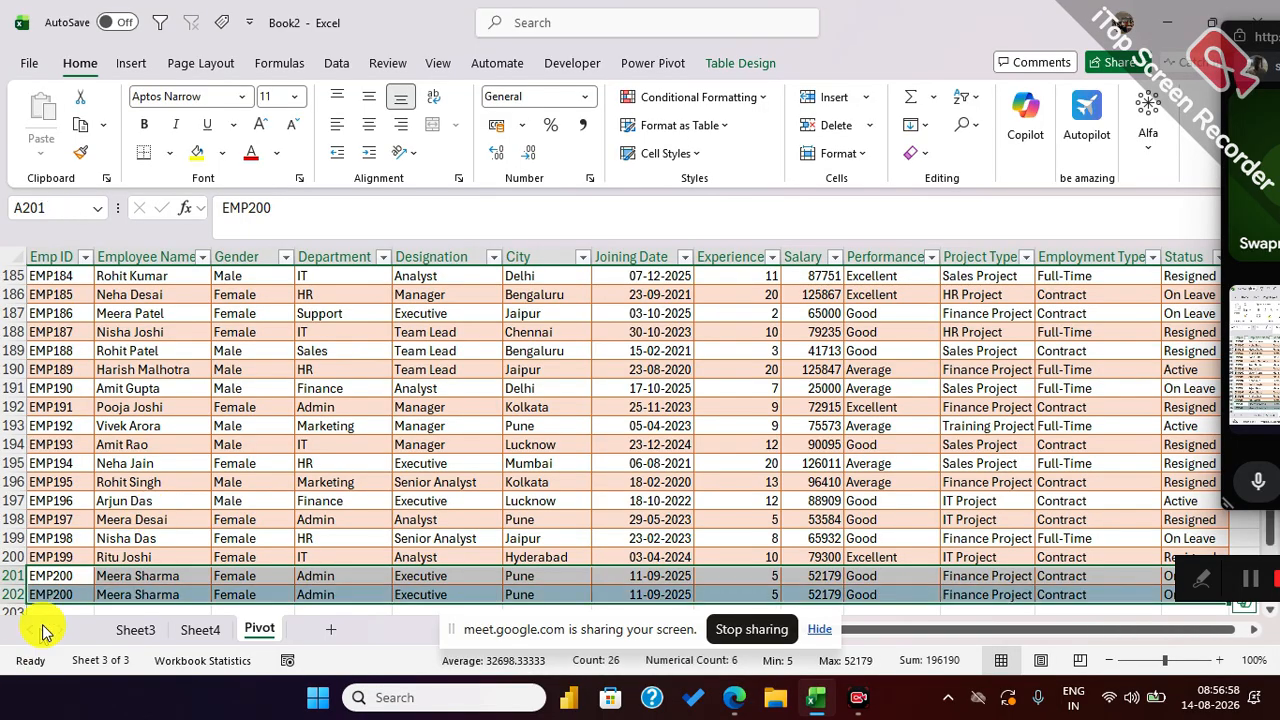
Step: Change the duplicated record in row 202 to the next sequential Emp ID and set its Department to OMG
{"action": "left_click", "coordinate": [71, 592]}
{"action": "left_click", "coordinate": [315, 218]}
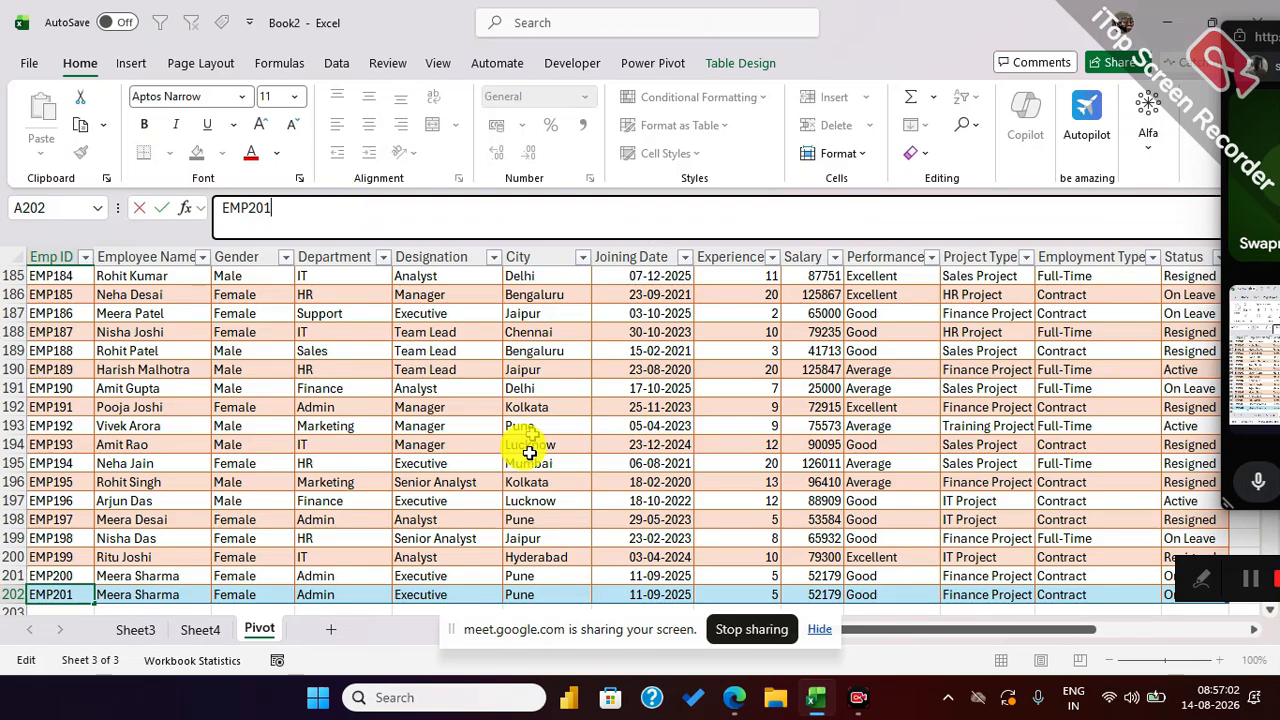
{"action": "left_click", "coordinate": [529, 484]}
{"action": "left_click", "coordinate": [349, 587]}
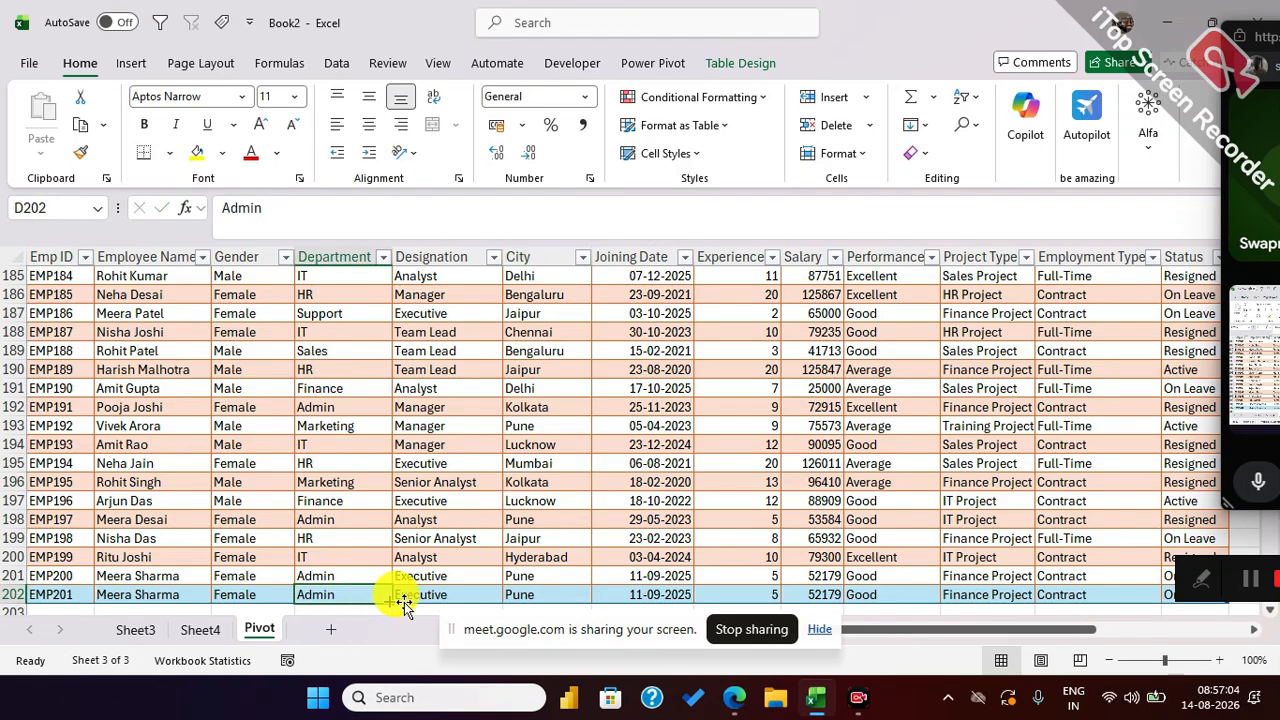
{"action": "type", "text": "OMG"}
{"action": "left_click", "coordinate": [338, 480]}
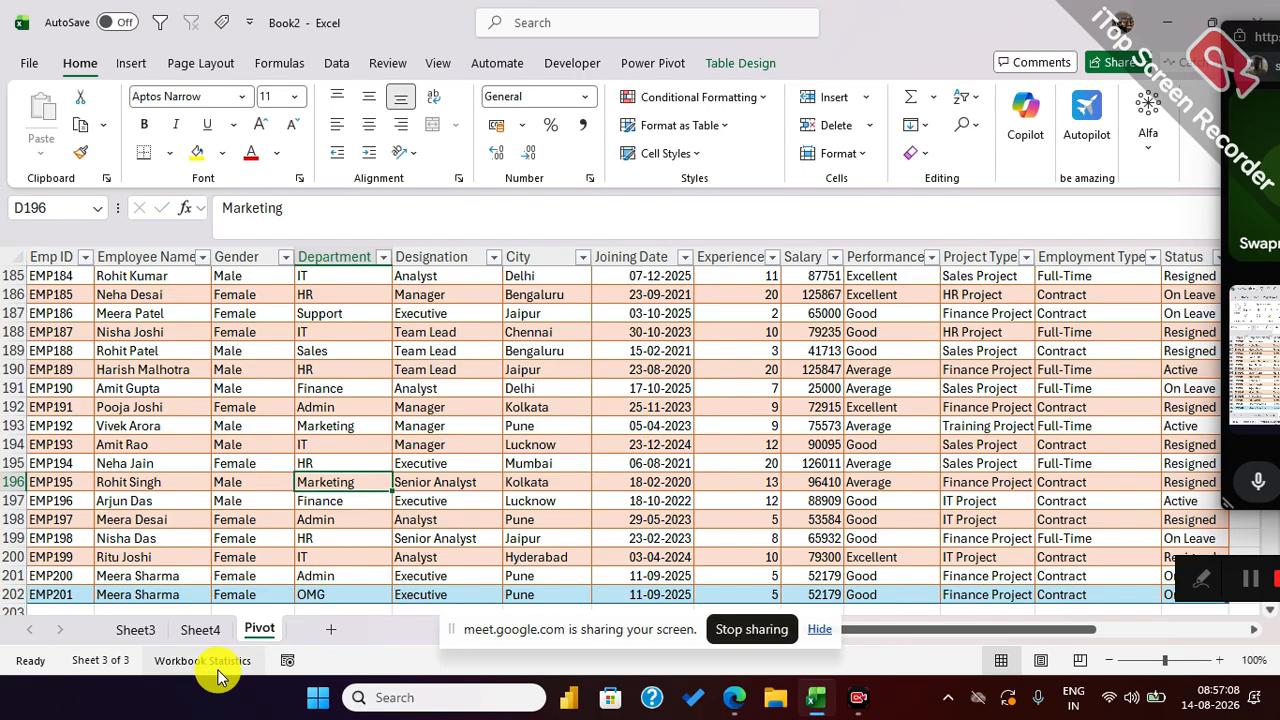
Step: Check the department rows of the Sheet4 pivot table against the record added to the source data
{"action": "left_click", "coordinate": [200, 629]}
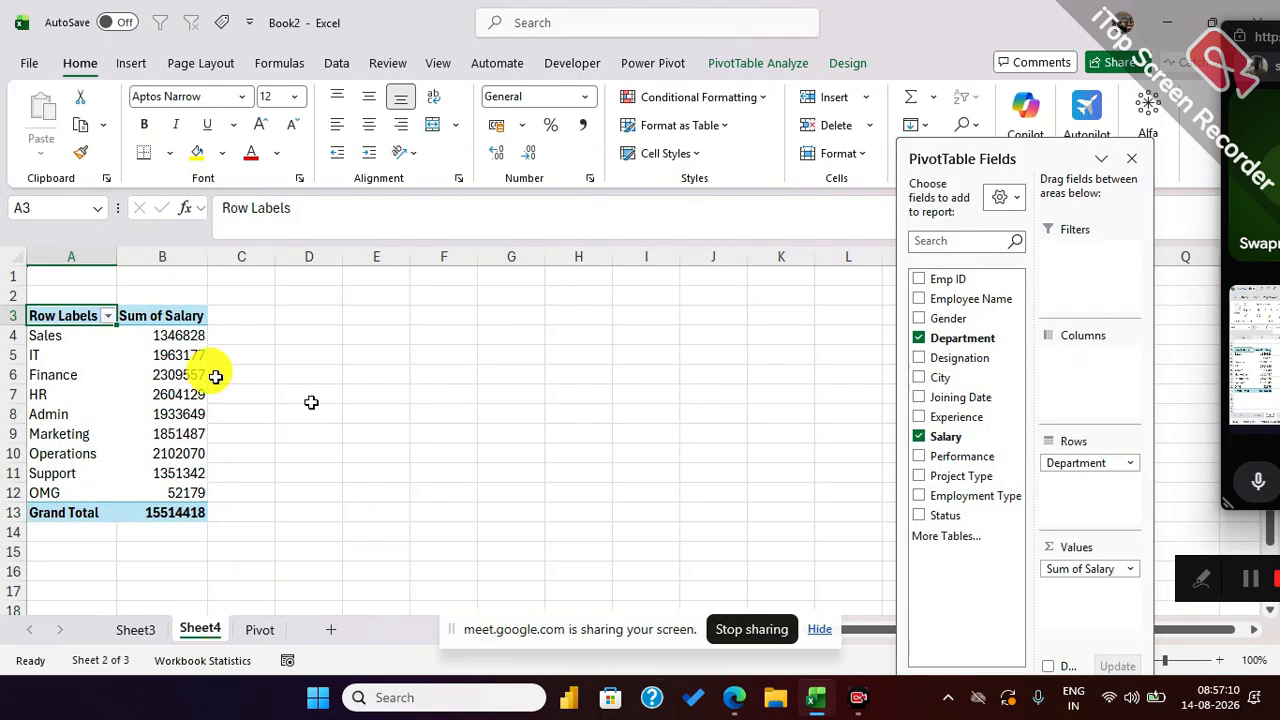
{"action": "left_click", "coordinate": [80, 482]}
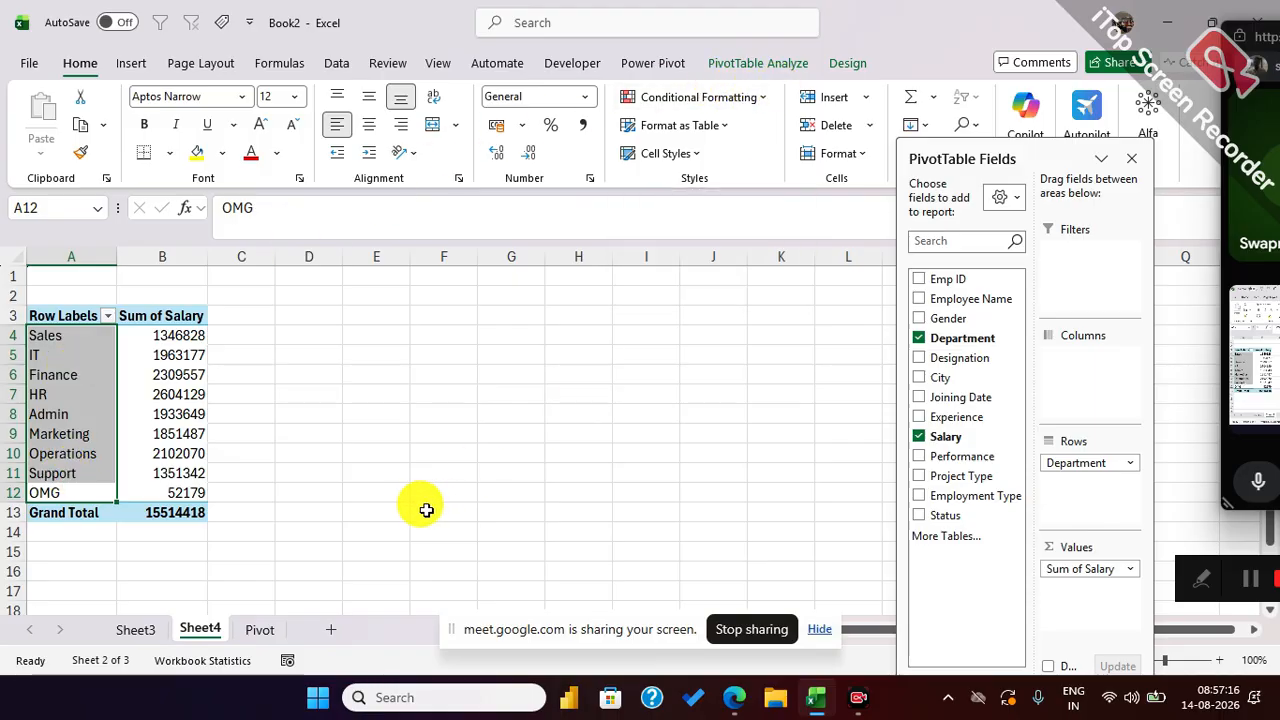
{"action": "left_click", "coordinate": [71, 485]}
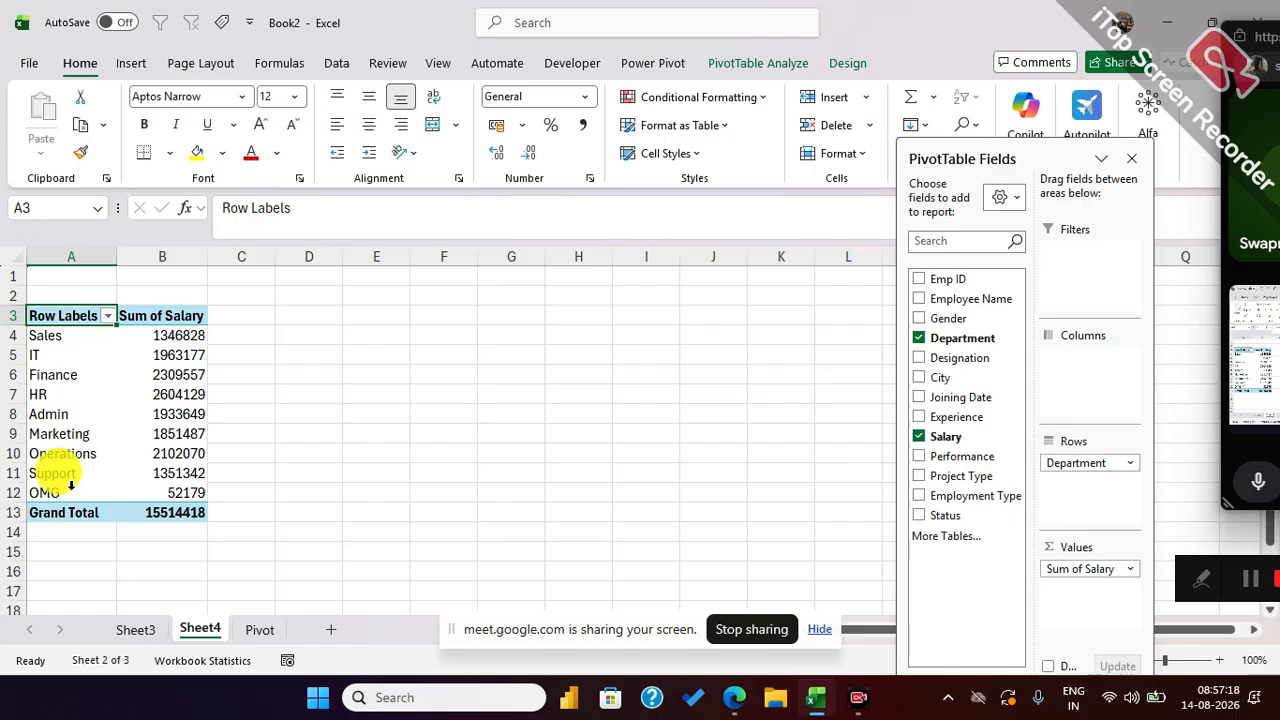
Step: Add a column headed PT in N1 of the Pivot sheet, directly beside the table's Status column
{"action": "left_click", "coordinate": [259, 630]}
{"action": "left_click", "coordinate": [848, 443]}
{"action": "key", "text": "Right"}
{"action": "key", "text": "Right"}
{"action": "key", "text": "Right"}
{"action": "key", "text": "Right"}
{"action": "key", "text": "Right"}
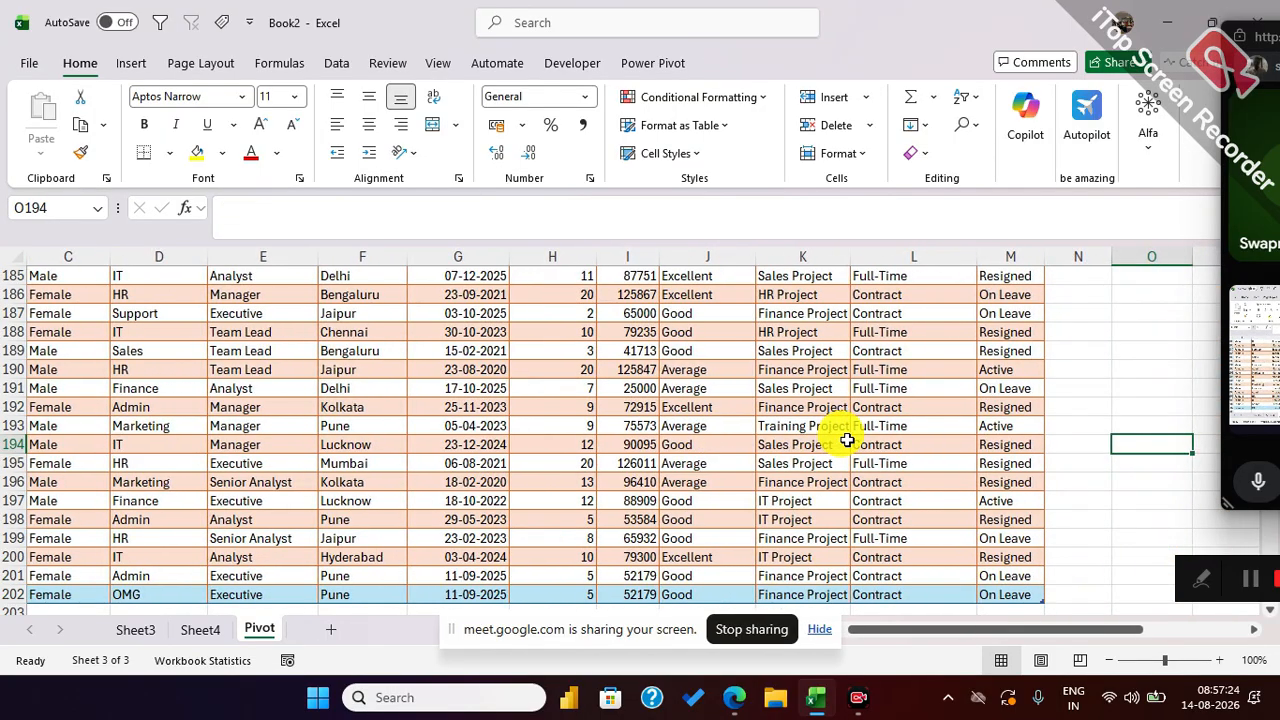
{"action": "key", "text": "ctrl+Up"}
{"action": "type", "text": "PT"}
{"action": "key", "text": "Return"}
{"action": "type", "text": "="}
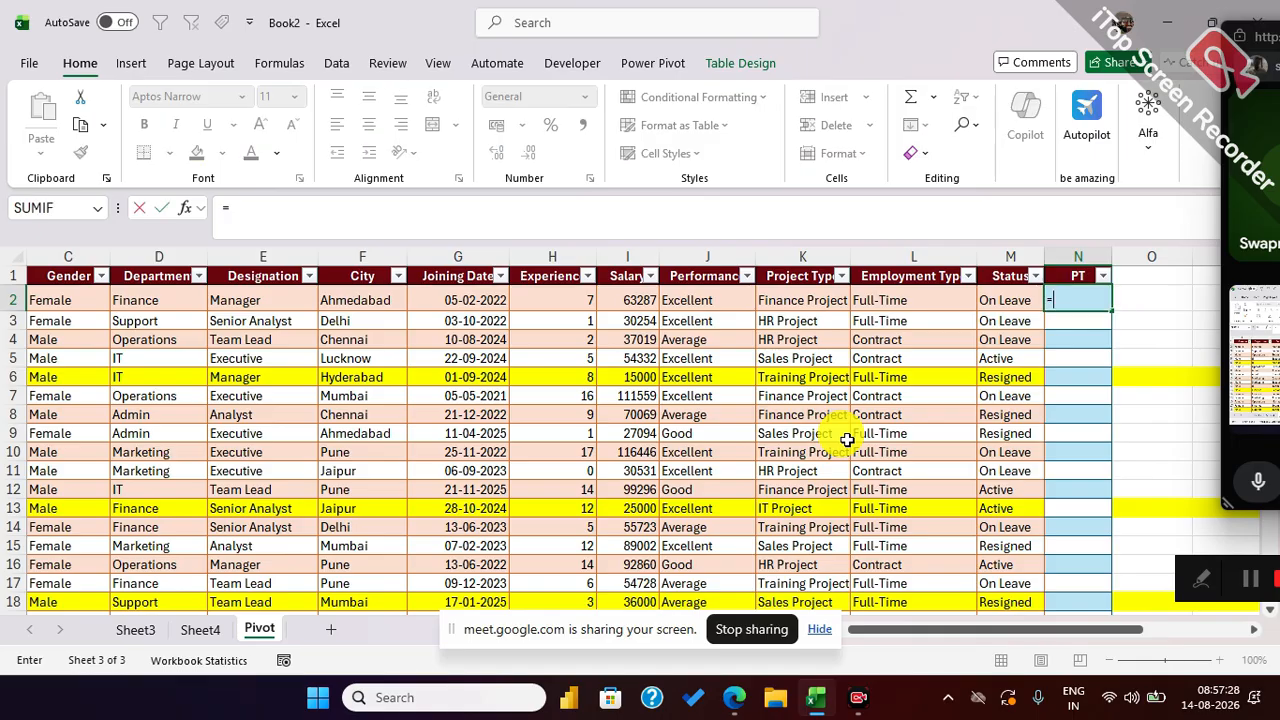
{"action": "left_click", "coordinate": [628, 295]}
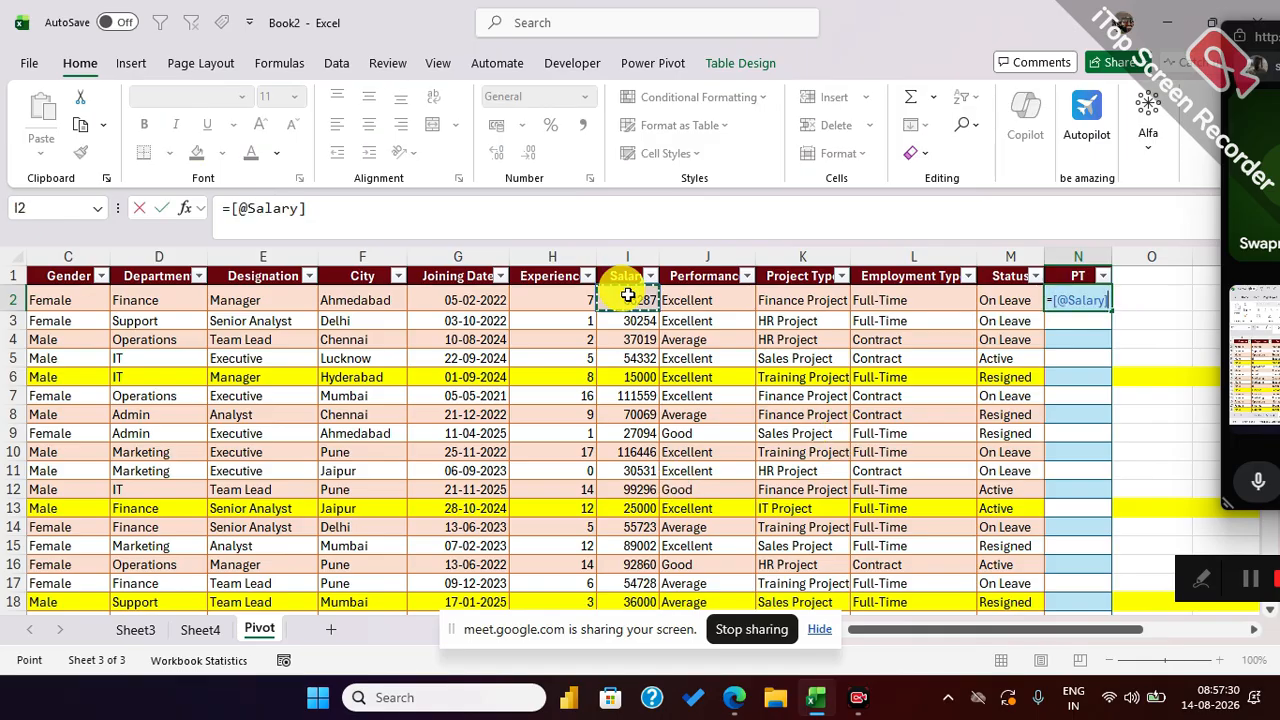
{"action": "type", "text": "*"}
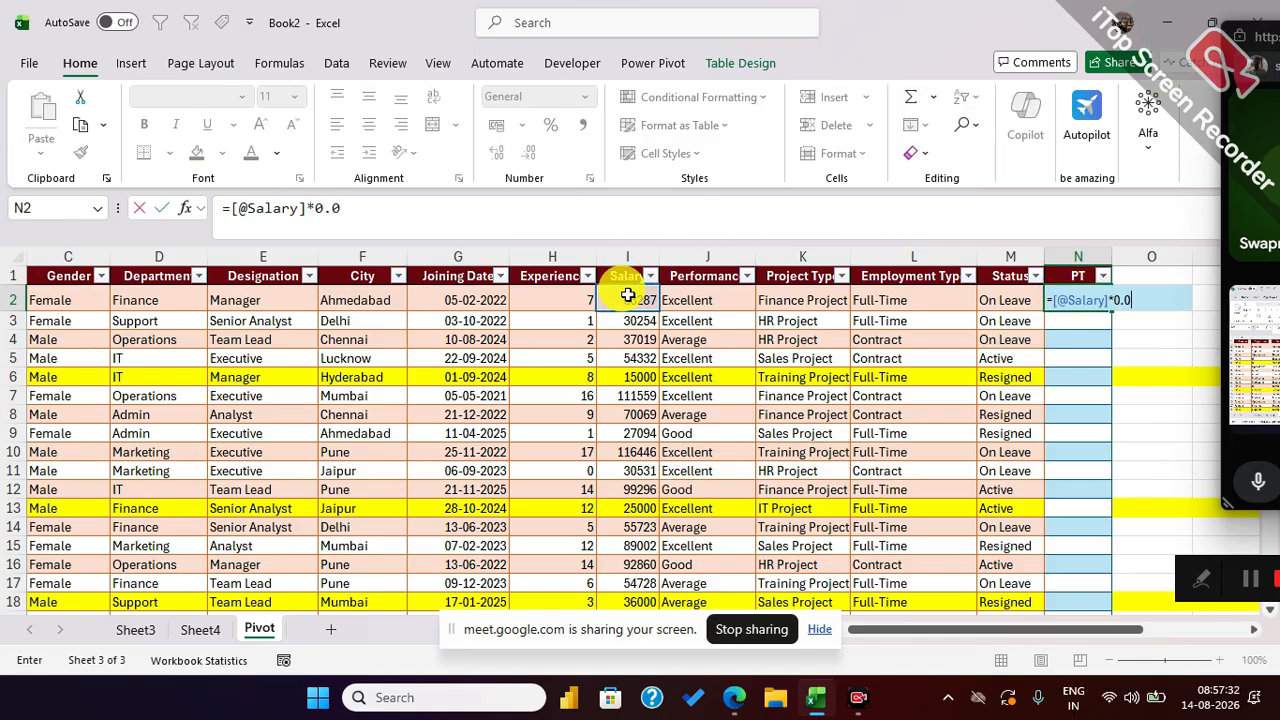
{"action": "key", "text": "Return"}
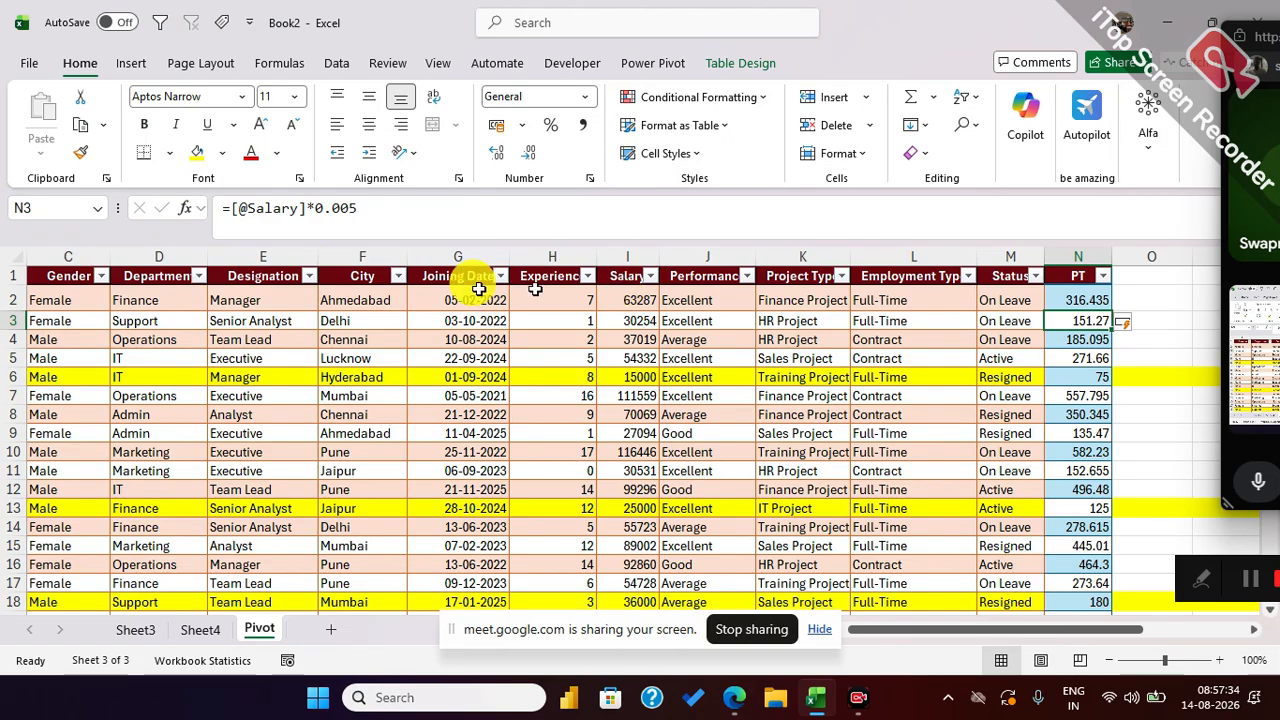
Step: Add PT to the values of the Sheet4 pivot table and refresh all data
{"action": "left_click", "coordinate": [200, 629]}
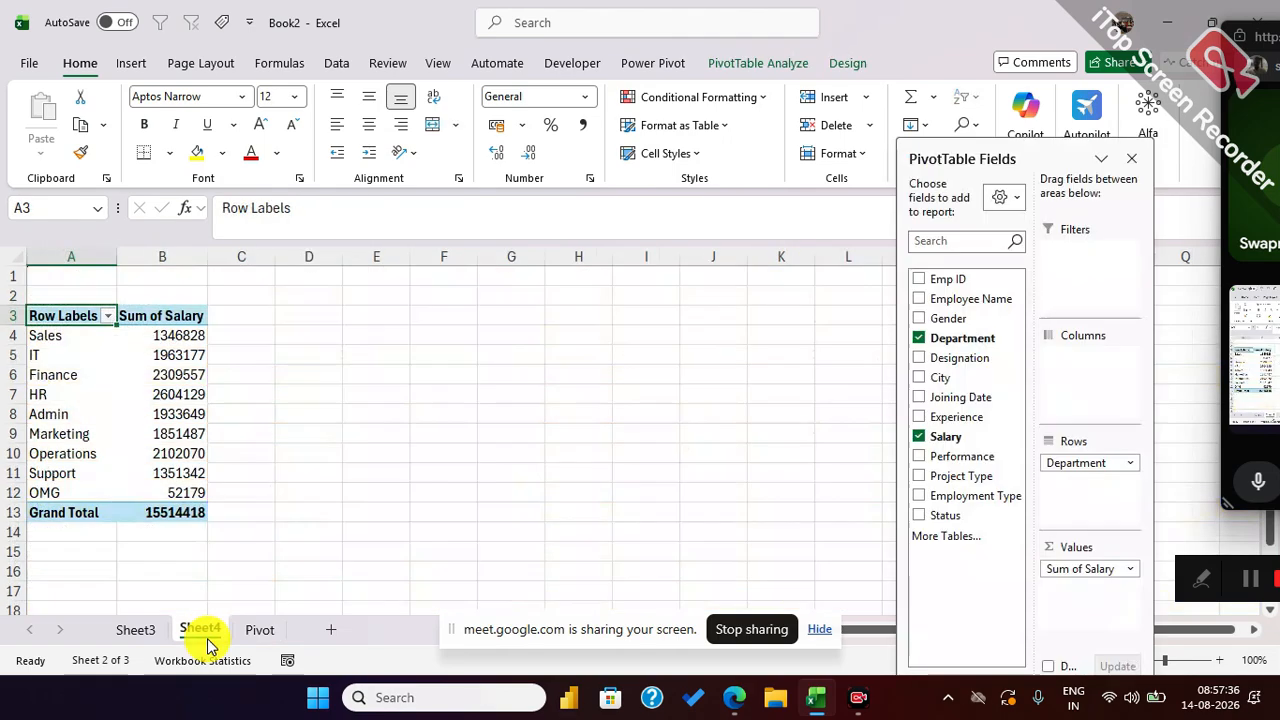
{"action": "left_click", "coordinate": [922, 534]}
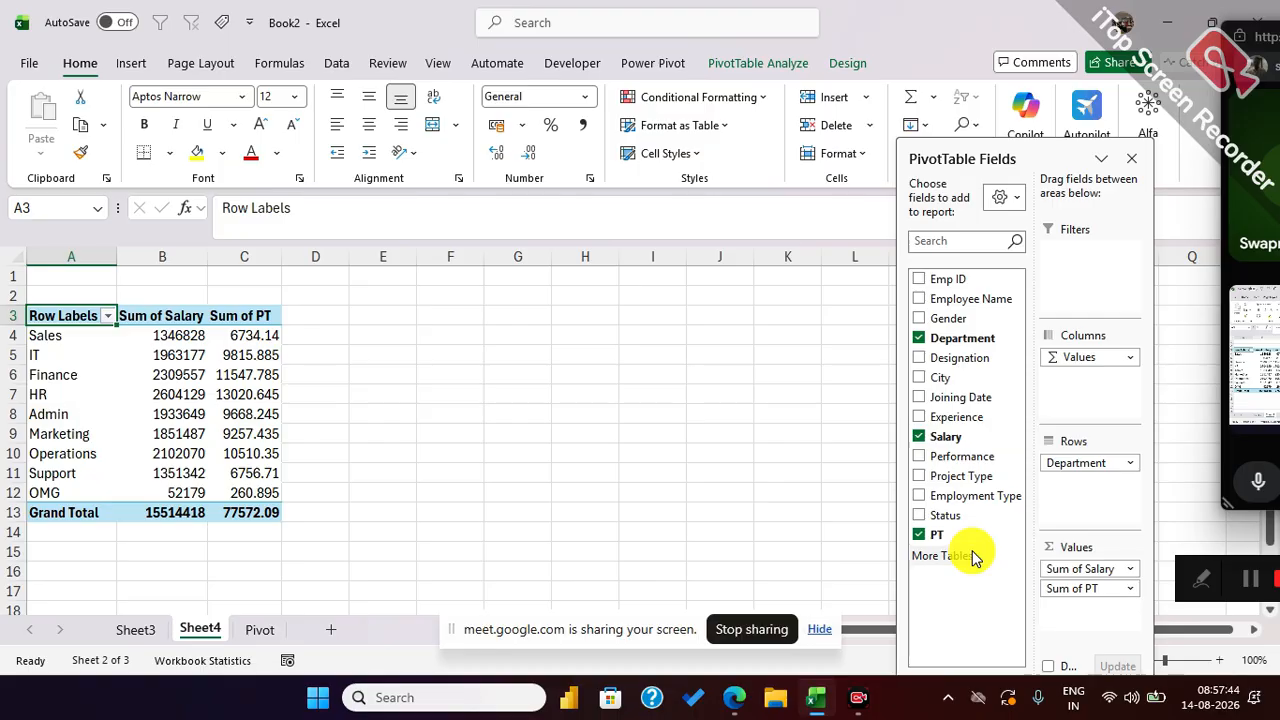
{"action": "left_click", "coordinate": [768, 63]}
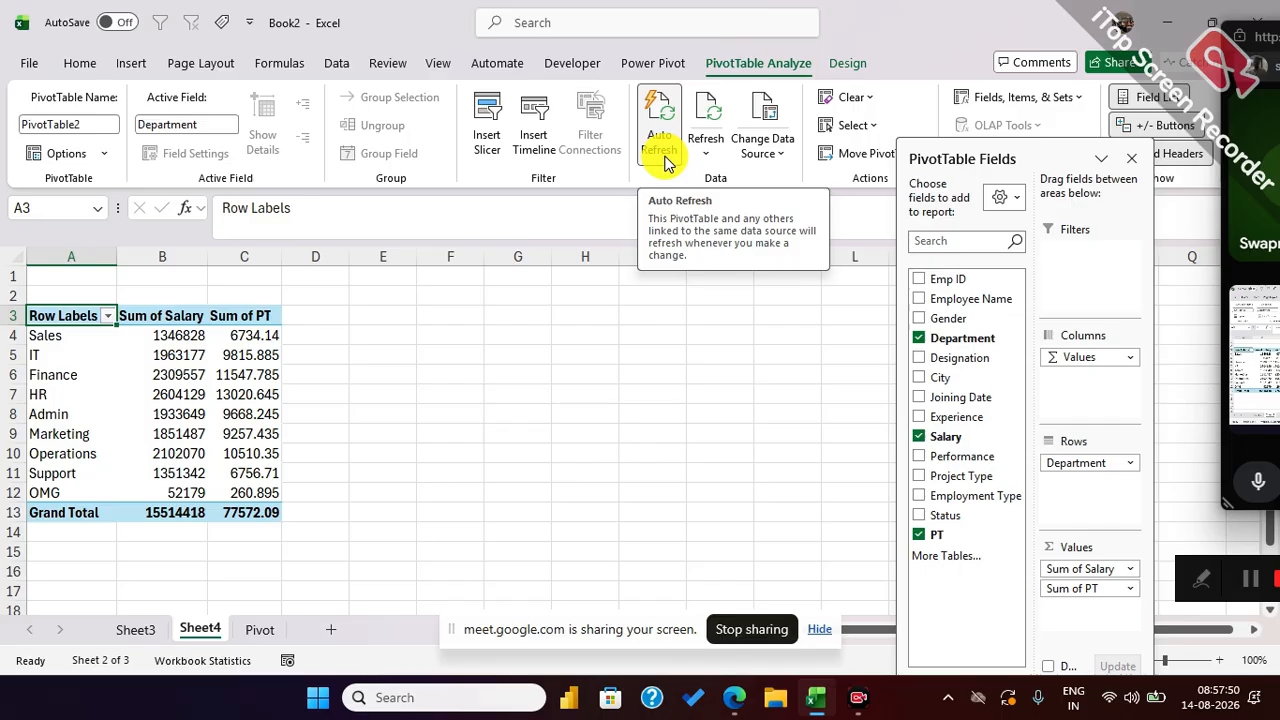
{"action": "left_click", "coordinate": [655, 115]}
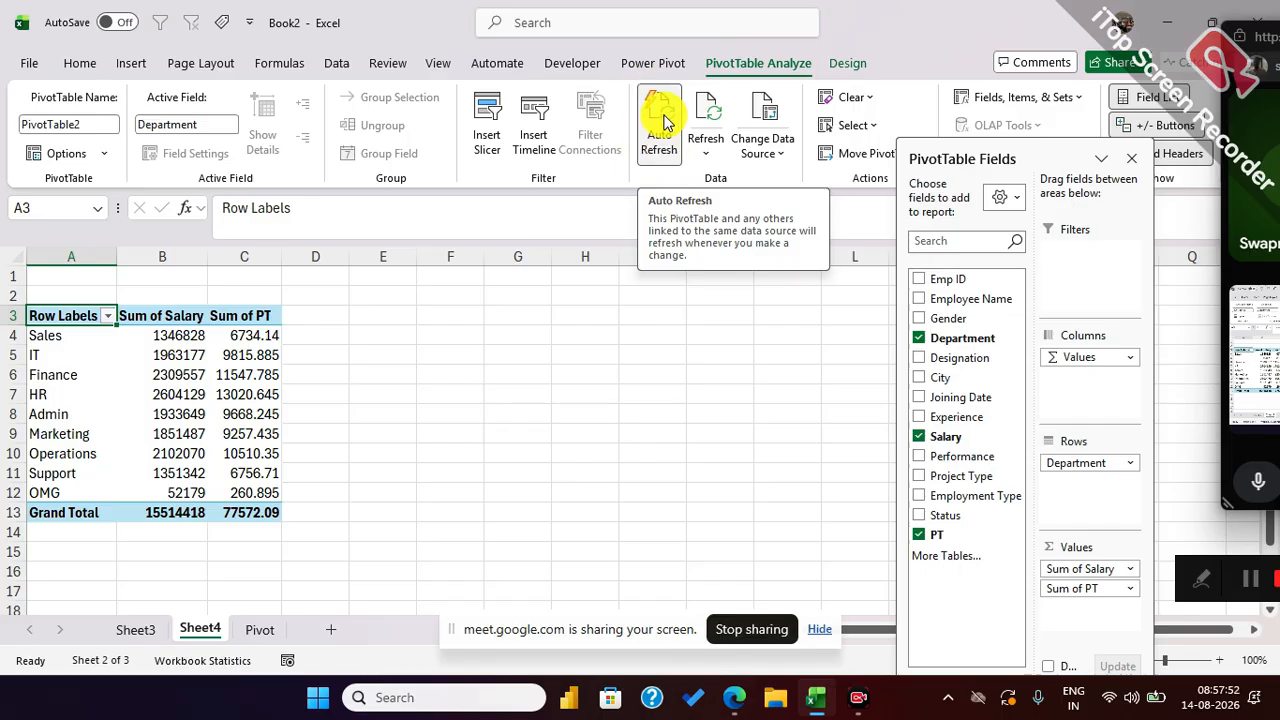
{"action": "left_click", "coordinate": [713, 148]}
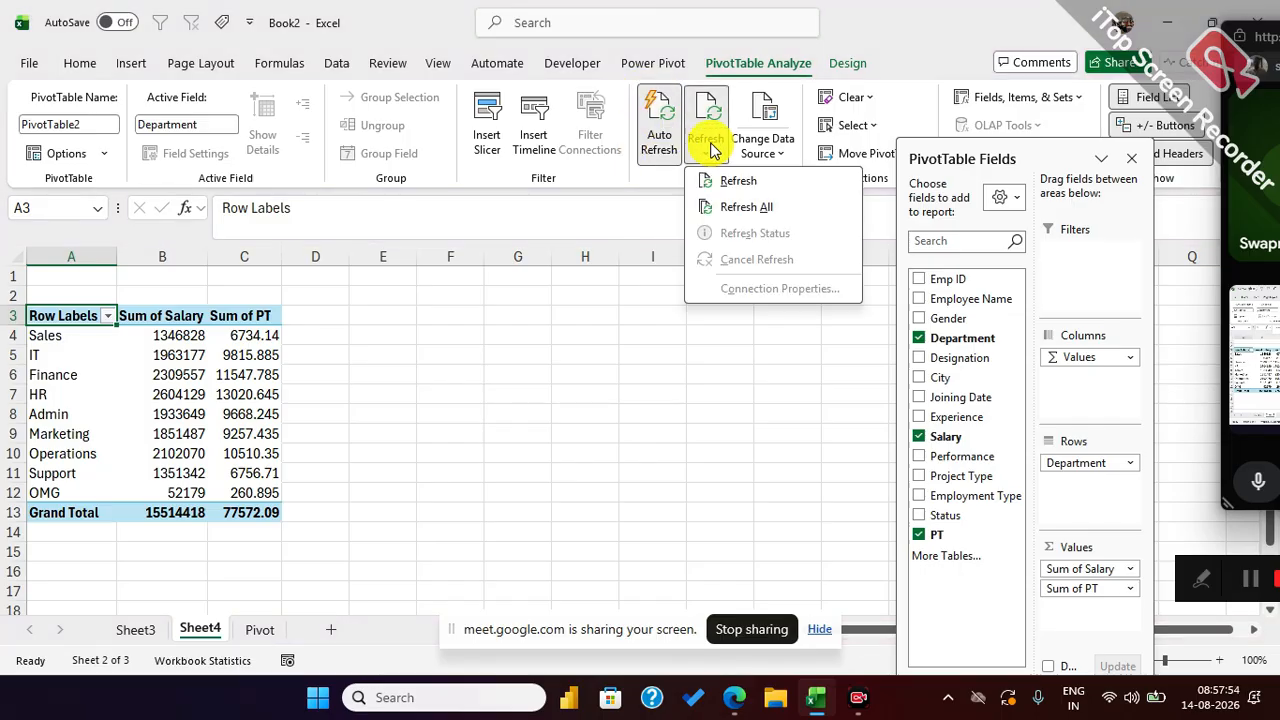
{"action": "left_click", "coordinate": [729, 205]}
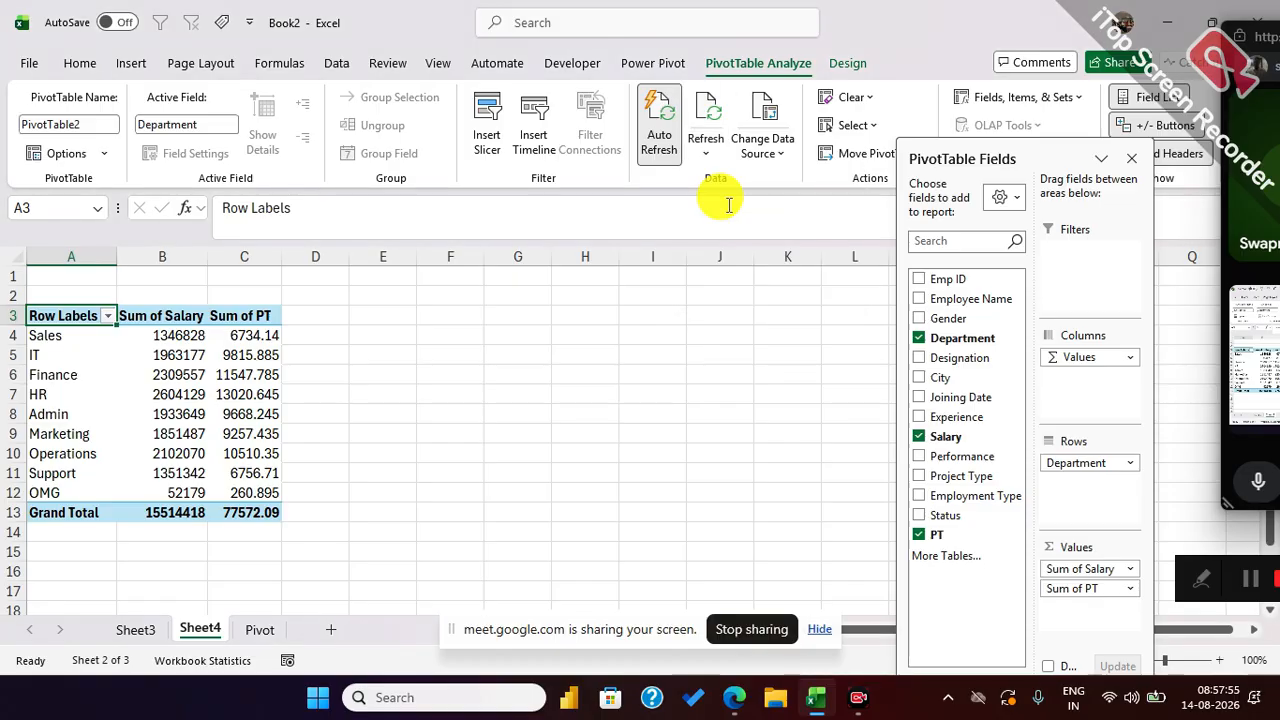
{"action": "right_click", "coordinate": [244, 394]}
{"action": "left_click", "coordinate": [312, 376]}
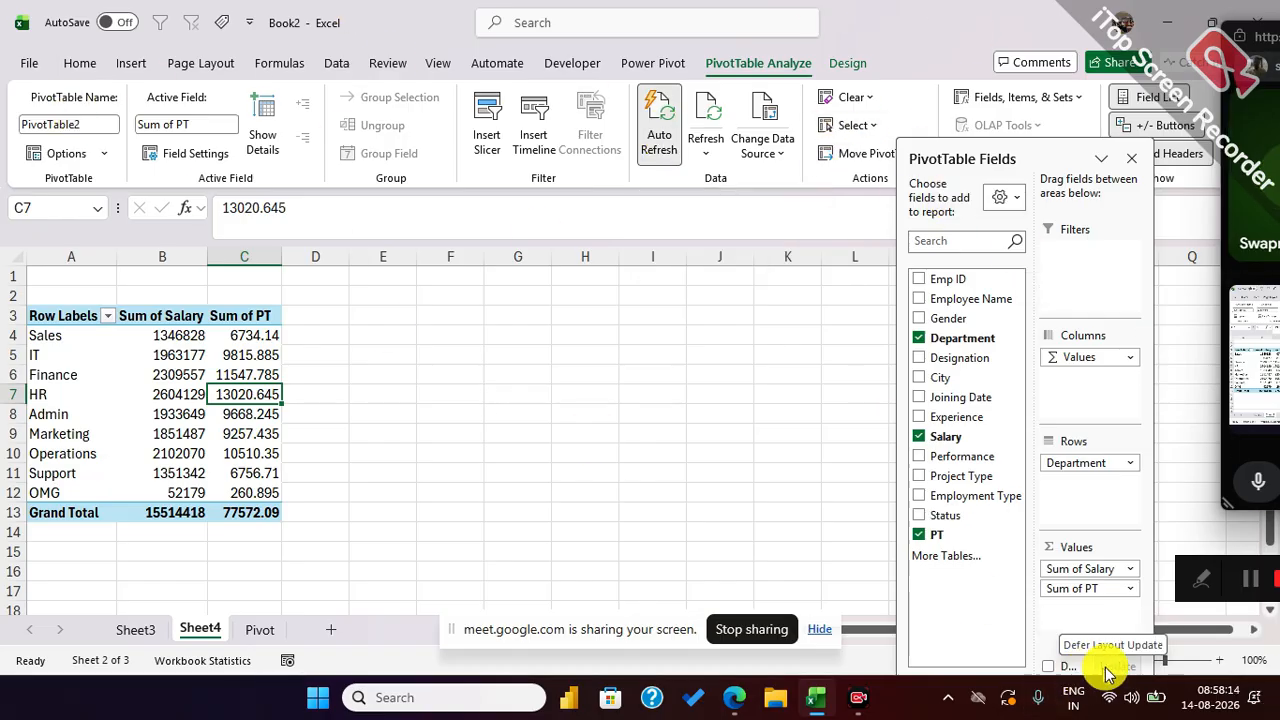
Step: Clear PT, Salary and Department from the pivot table, and place Employee Name and Department in its rows
{"action": "left_click_drag", "start_coordinate": [1051, 590], "coordinate": [970, 580]}
{"action": "left_click_drag", "start_coordinate": [1097, 572], "coordinate": [975, 585]}
{"action": "left_click_drag", "start_coordinate": [1071, 460], "coordinate": [951, 557]}
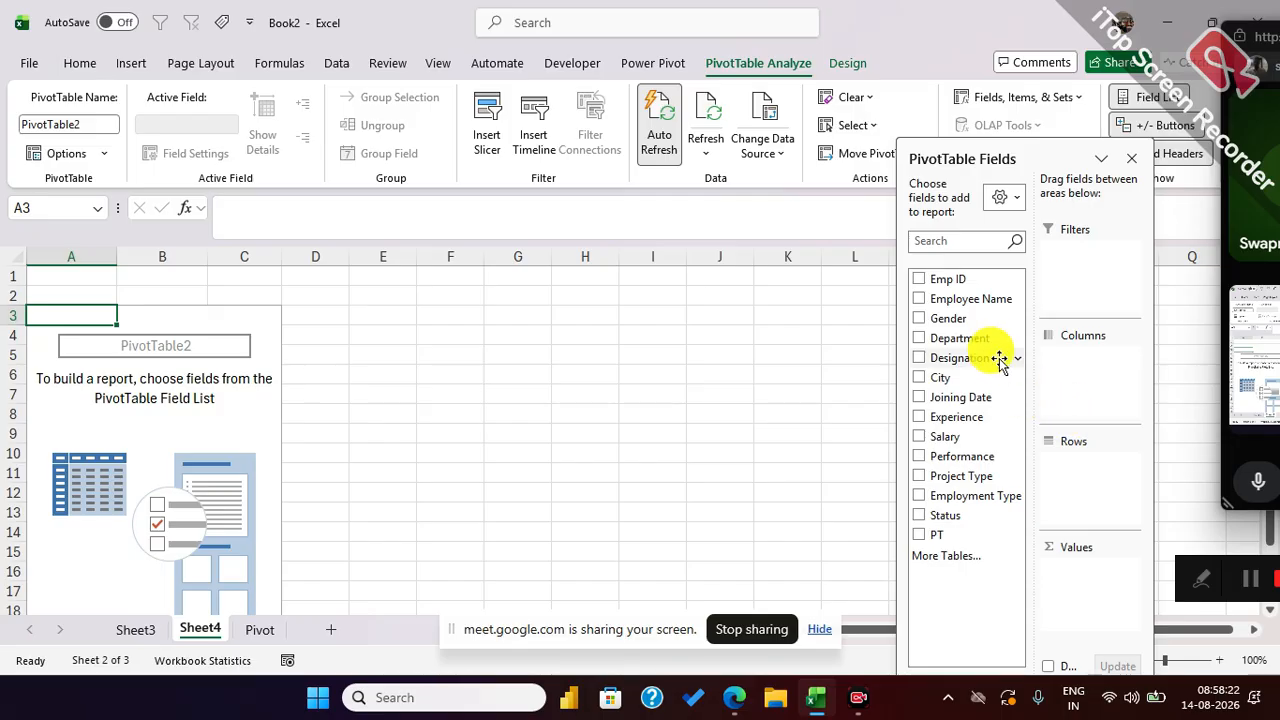
{"action": "left_click_drag", "start_coordinate": [975, 299], "coordinate": [1075, 487]}
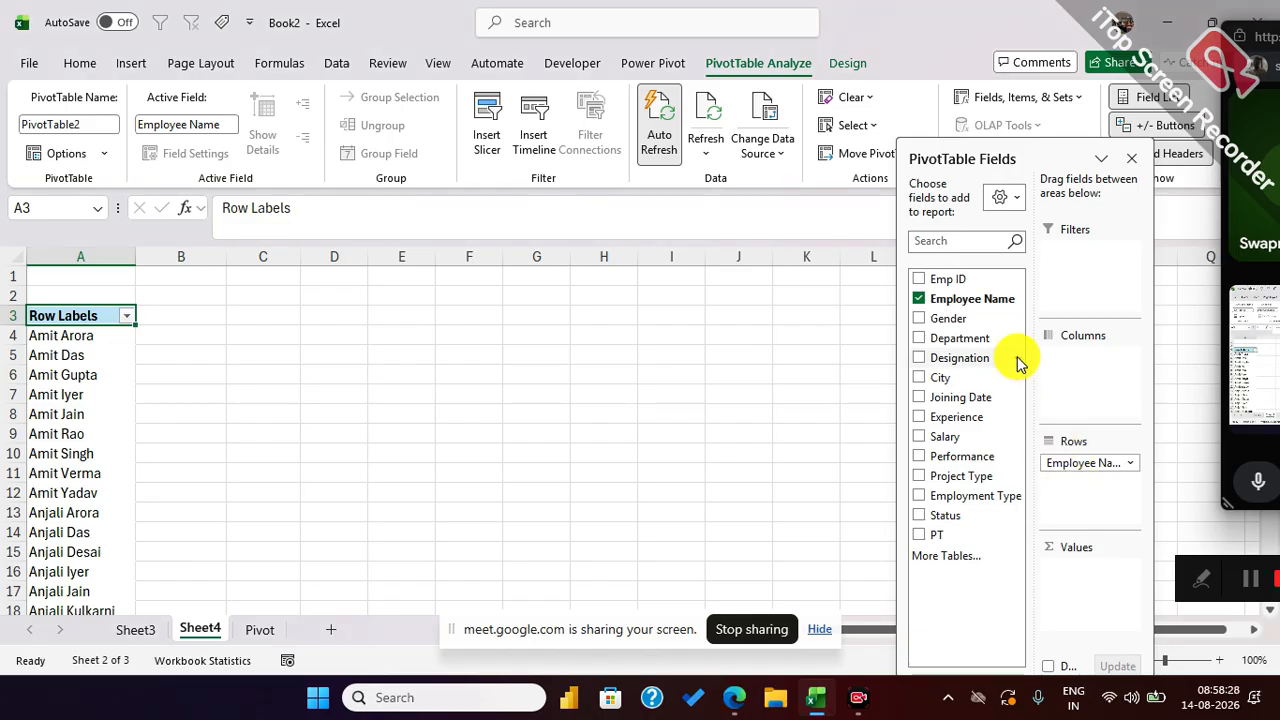
{"action": "left_click_drag", "start_coordinate": [958, 336], "coordinate": [1090, 490]}
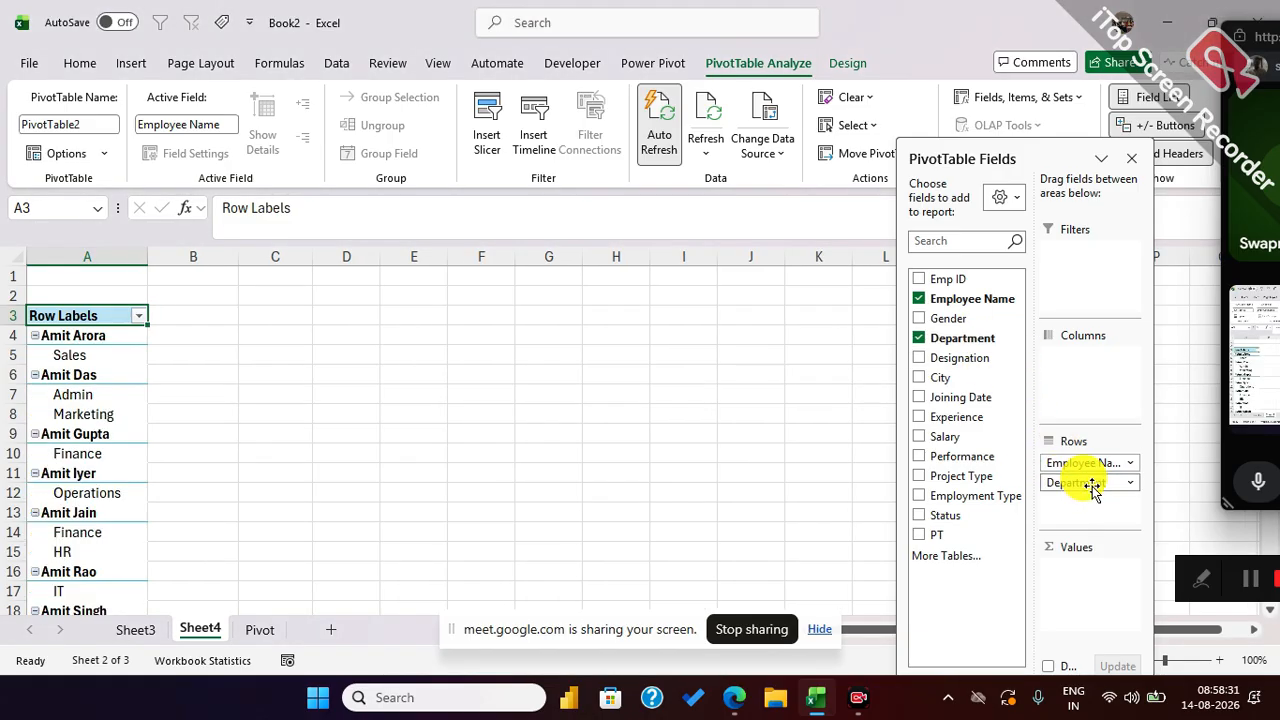
Step: Show the Sheet4 pivot table in tabular form and turn off its subtotals
{"action": "left_click", "coordinate": [848, 63]}
{"action": "left_click", "coordinate": [134, 145]}
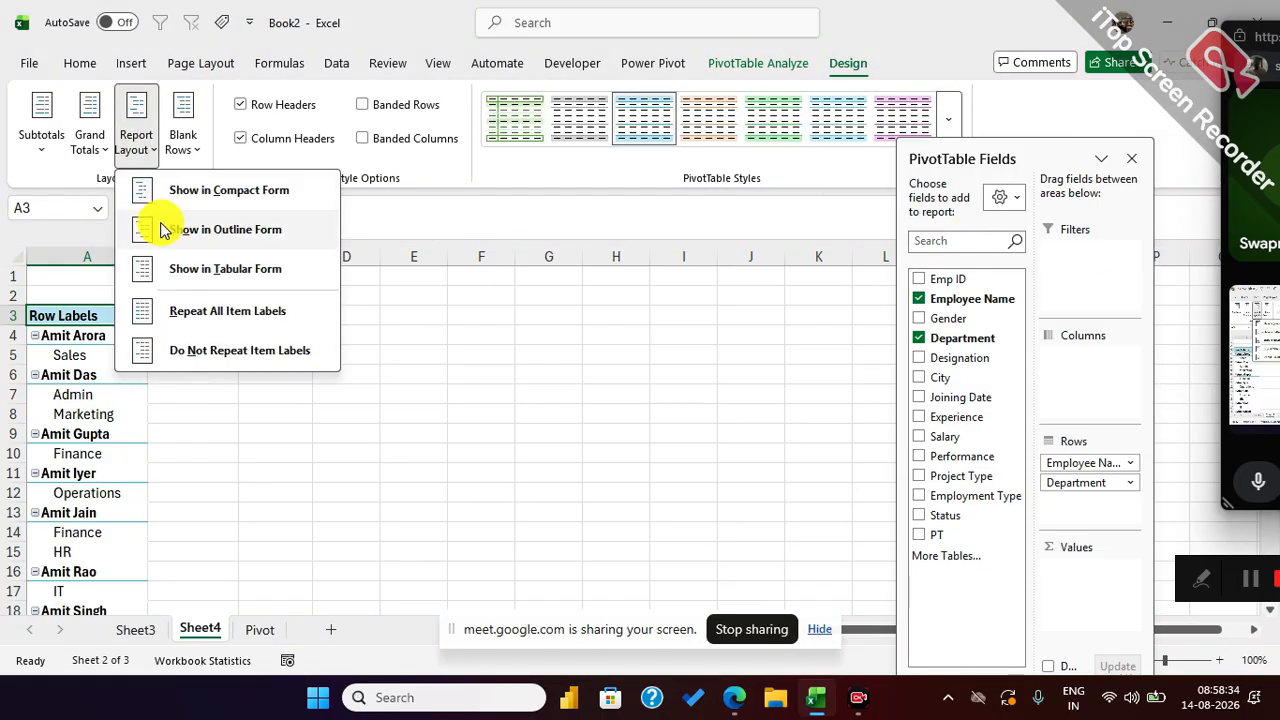
{"action": "left_click", "coordinate": [182, 268]}
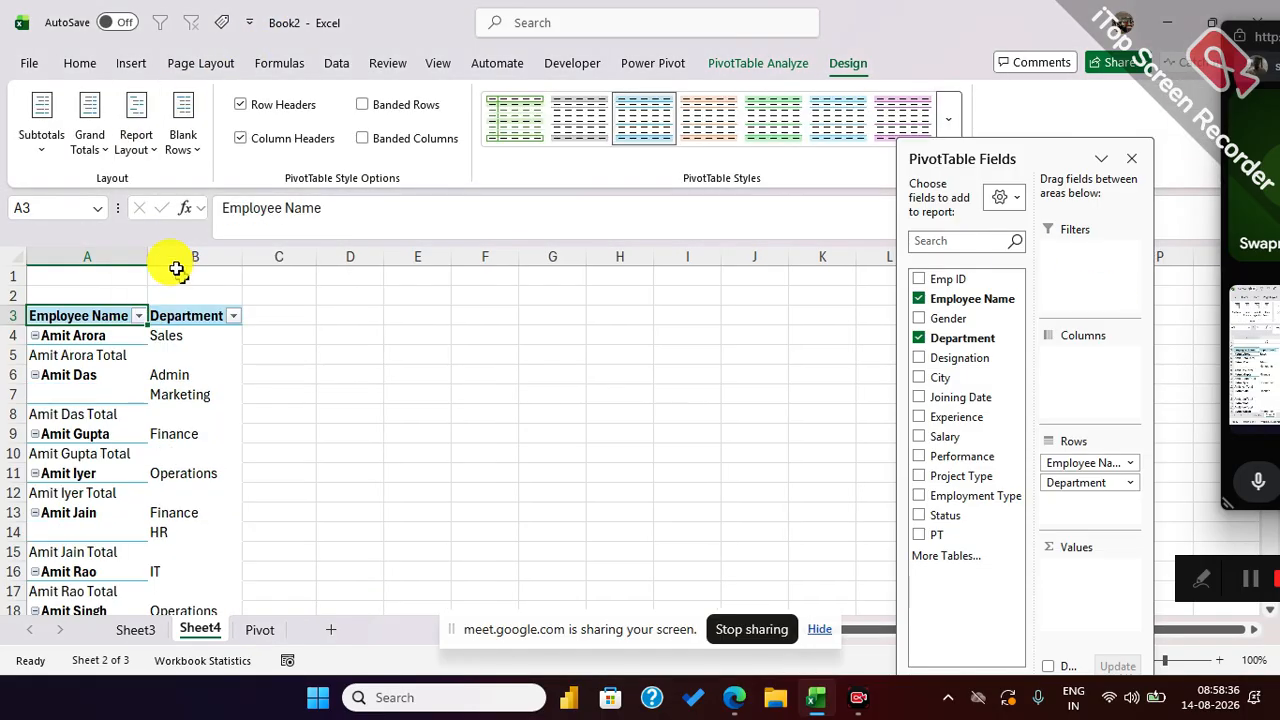
{"action": "left_click", "coordinate": [45, 128]}
{"action": "left_click", "coordinate": [63, 184]}
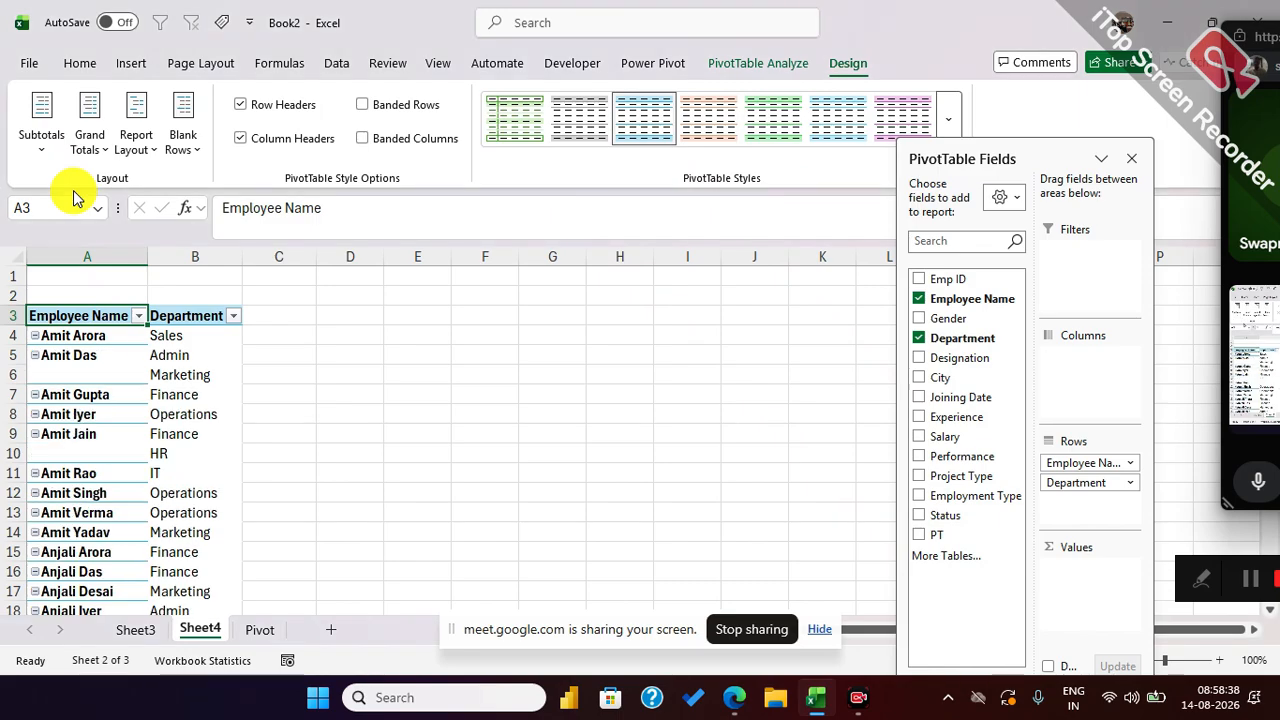
{"action": "left_click", "coordinate": [162, 335]}
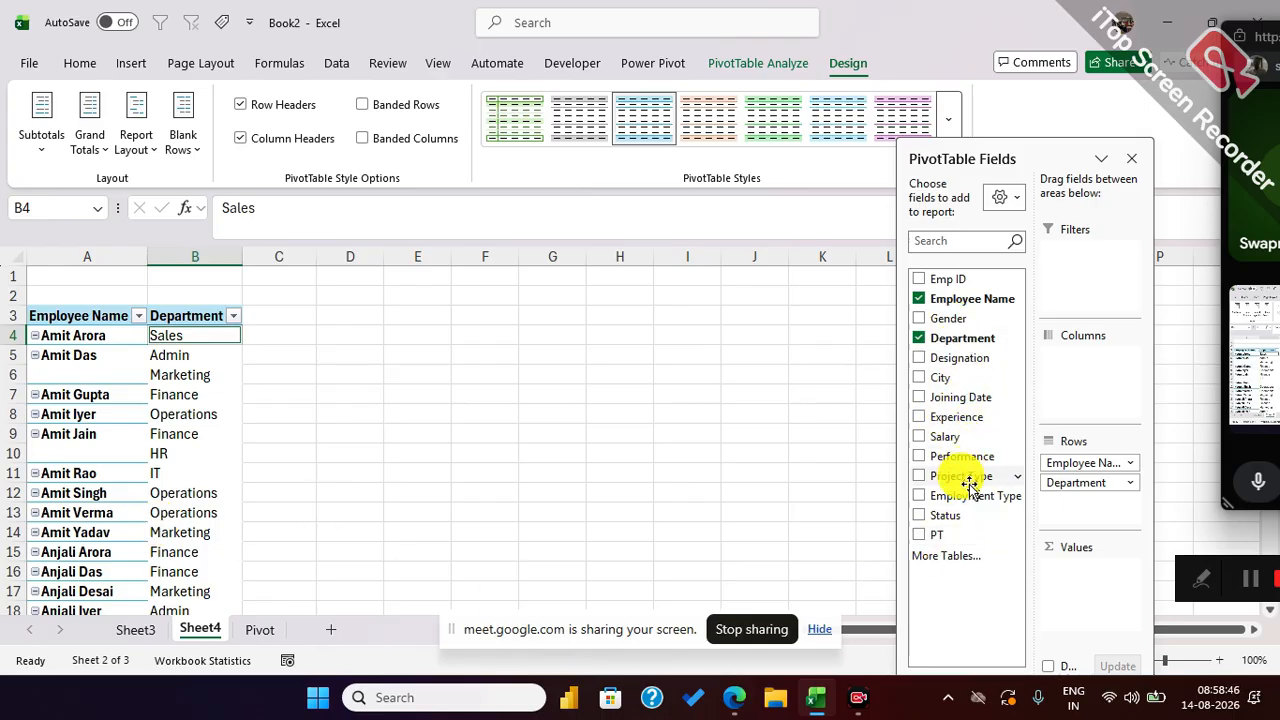
Step: Add Salary to the pivot table's values and look over the summed salaries
{"action": "left_click_drag", "start_coordinate": [963, 440], "coordinate": [1078, 592]}
{"action": "left_click", "coordinate": [426, 493]}
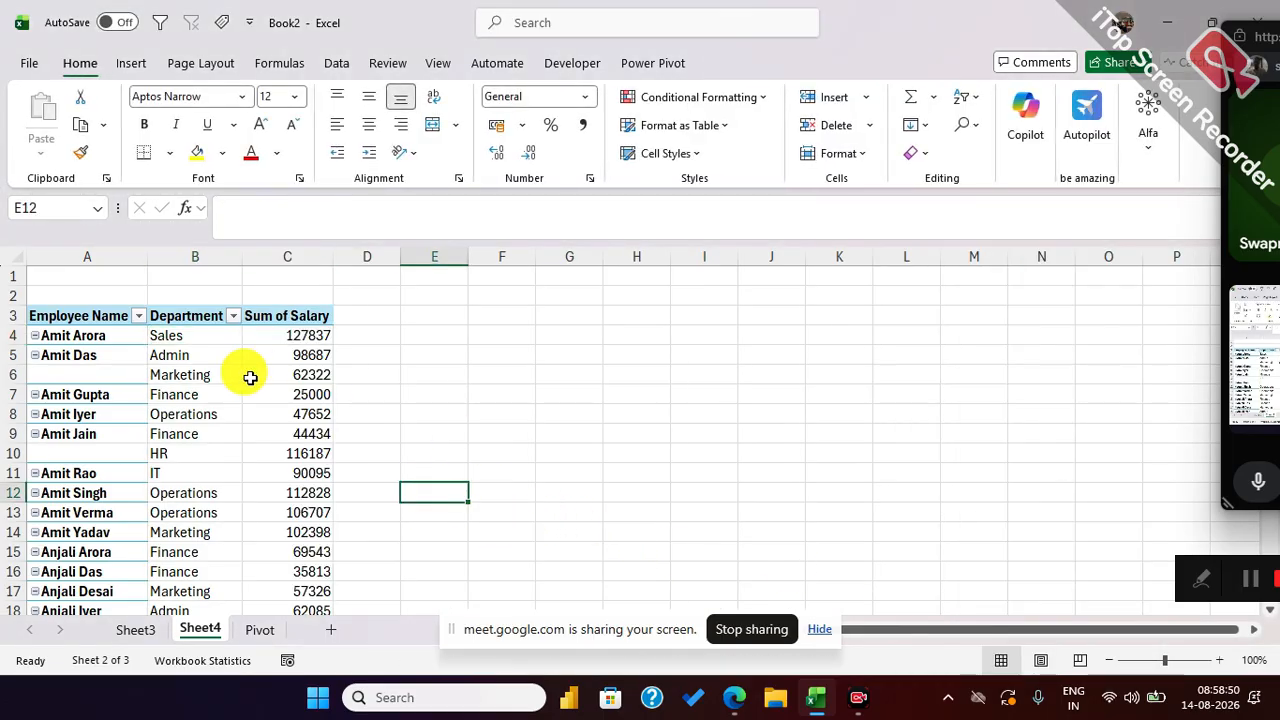
{"action": "left_click_drag", "start_coordinate": [286, 335], "coordinate": [311, 515]}
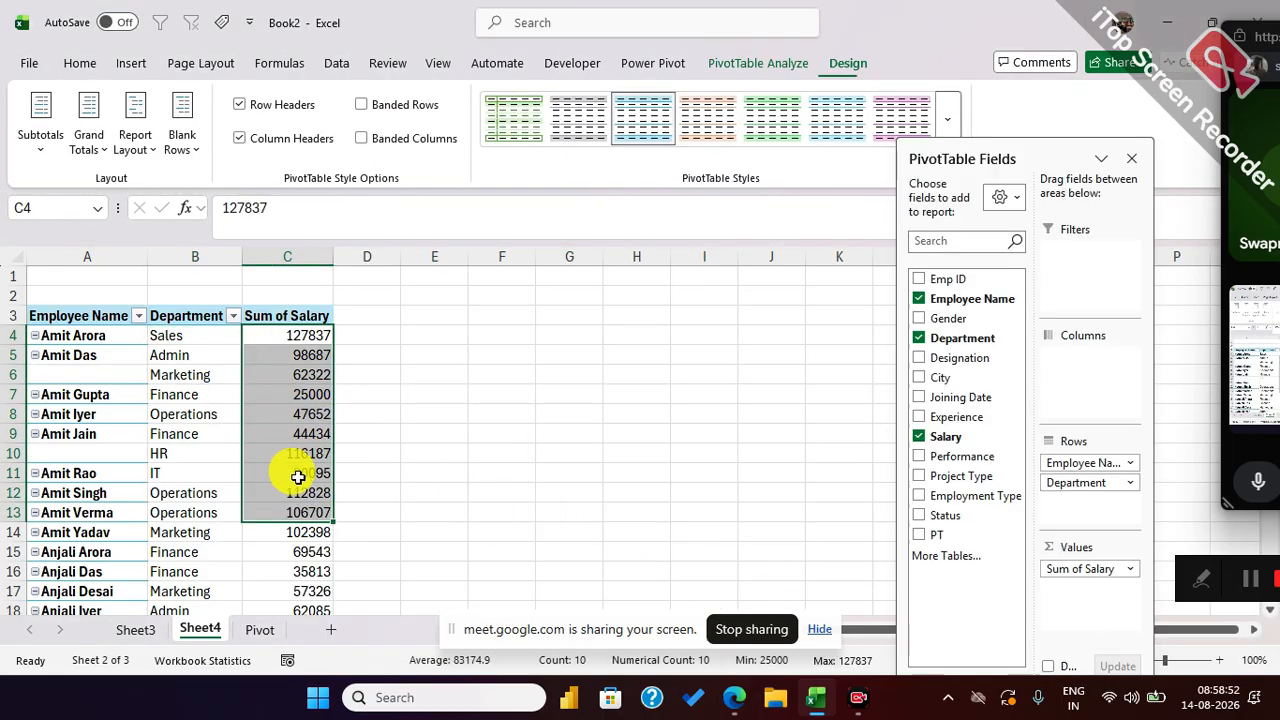
{"action": "left_click", "coordinate": [296, 470]}
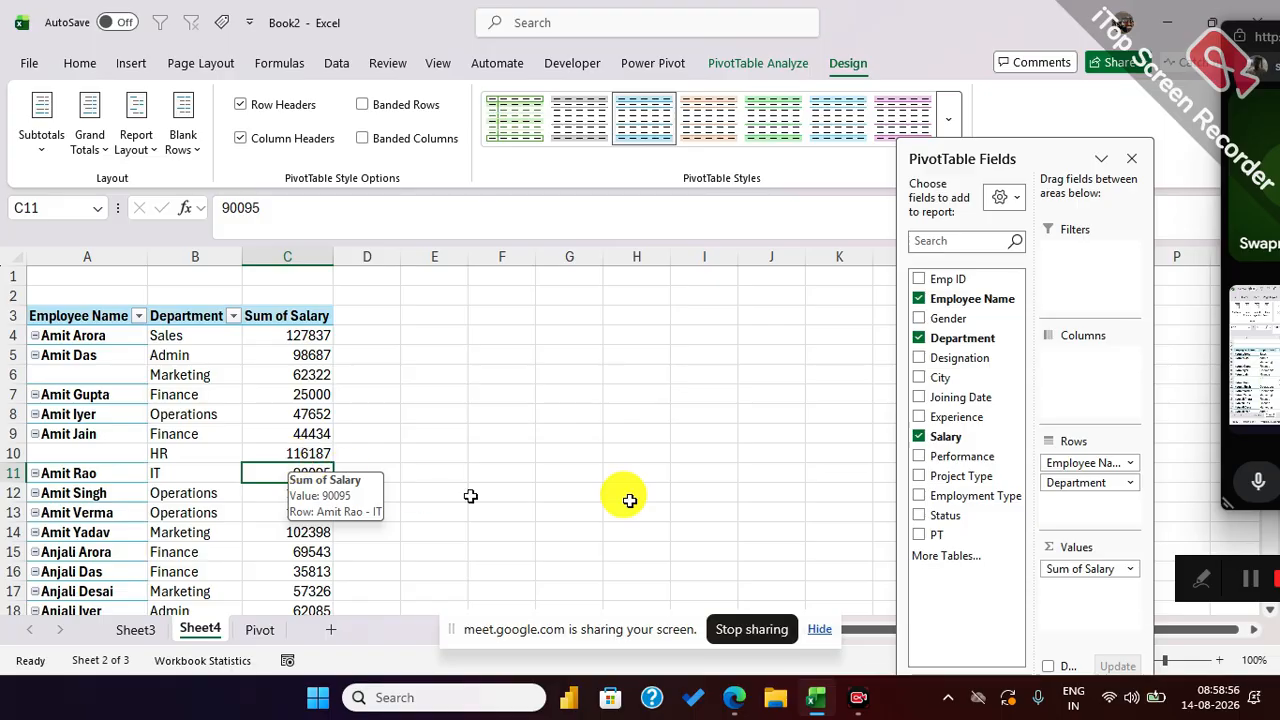
Step: Add City as a report filter of the pivot table and filter it to Jaipur
{"action": "left_click_drag", "start_coordinate": [945, 380], "coordinate": [1097, 269]}
{"action": "left_click", "coordinate": [231, 278]}
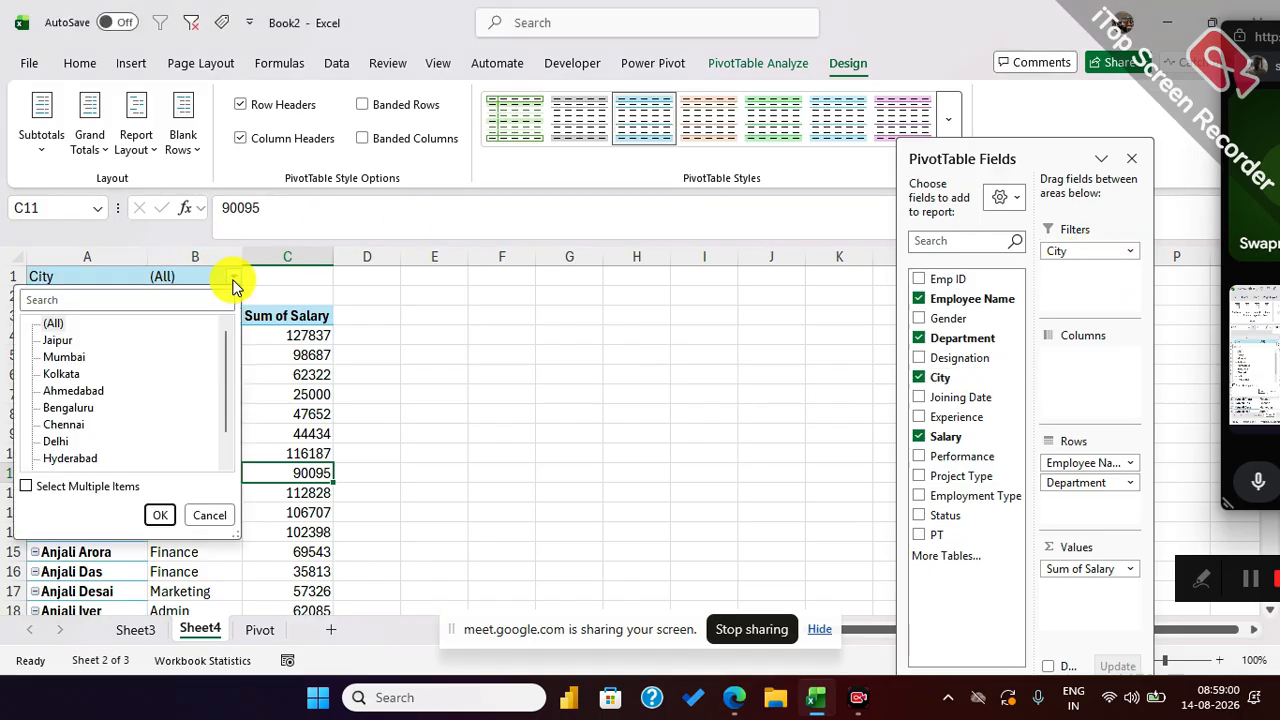
{"action": "left_click", "coordinate": [58, 345]}
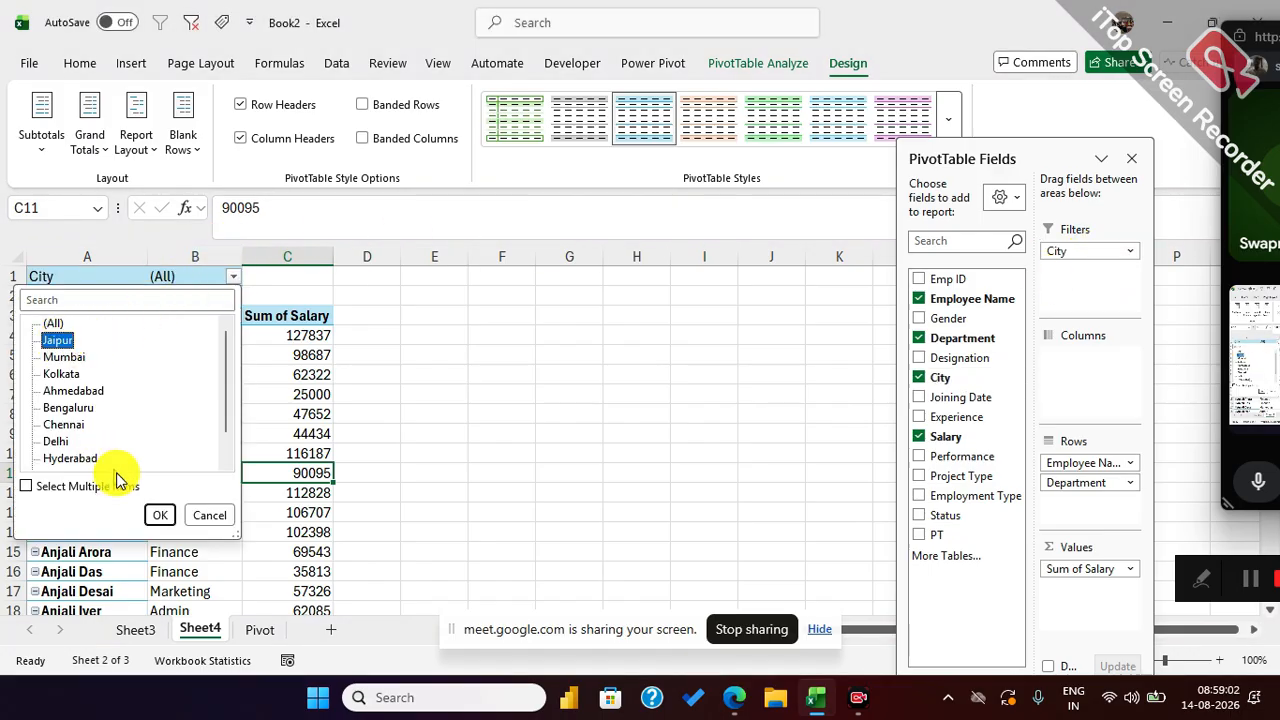
{"action": "left_click", "coordinate": [160, 515]}
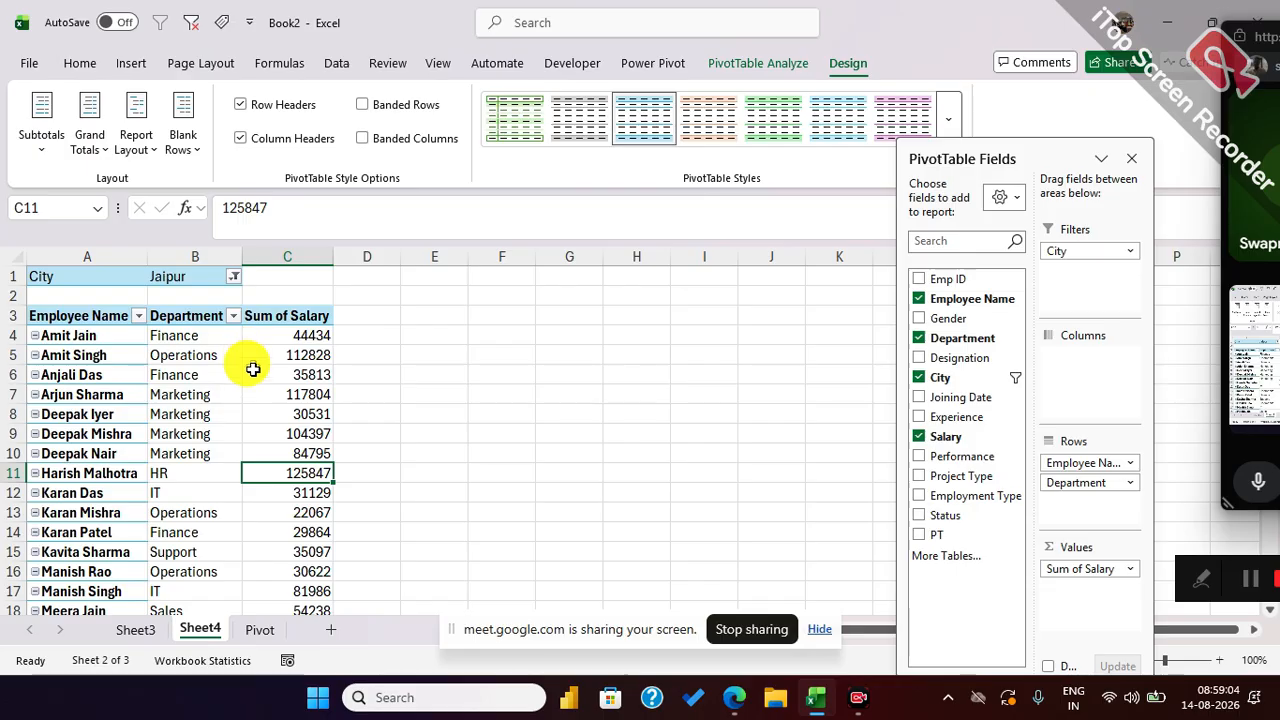
Step: Switch the City report filter first to Mumbai and finally to Kolkata
{"action": "left_click", "coordinate": [233, 277]}
{"action": "left_click", "coordinate": [64, 357]}
{"action": "left_click", "coordinate": [160, 515]}
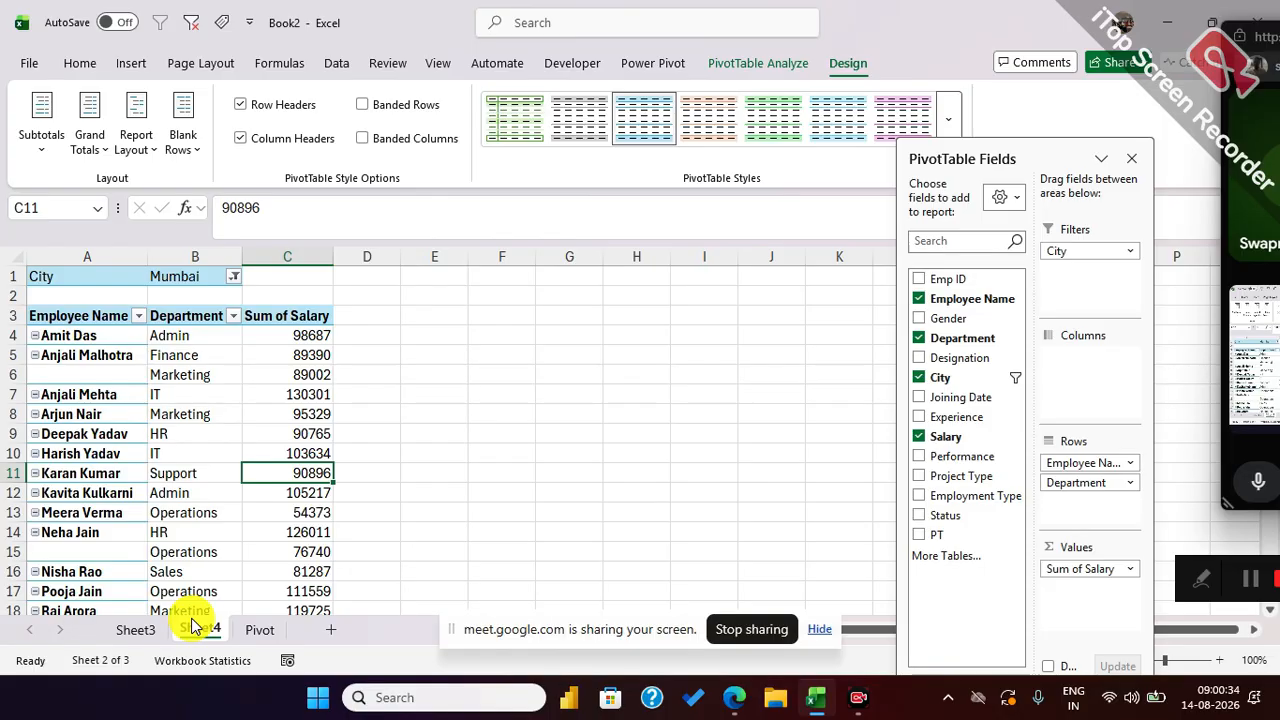
{"action": "left_click", "coordinate": [234, 277]}
{"action": "left_click", "coordinate": [61, 373]}
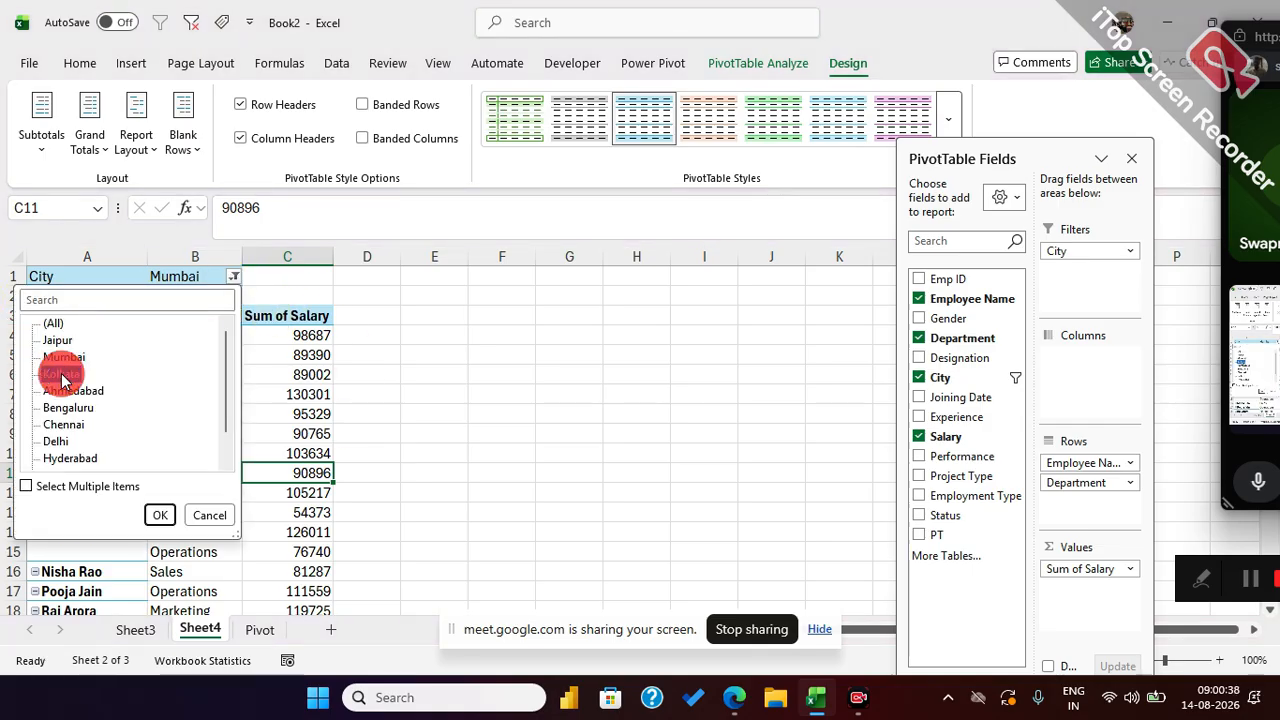
{"action": "left_click", "coordinate": [158, 516]}
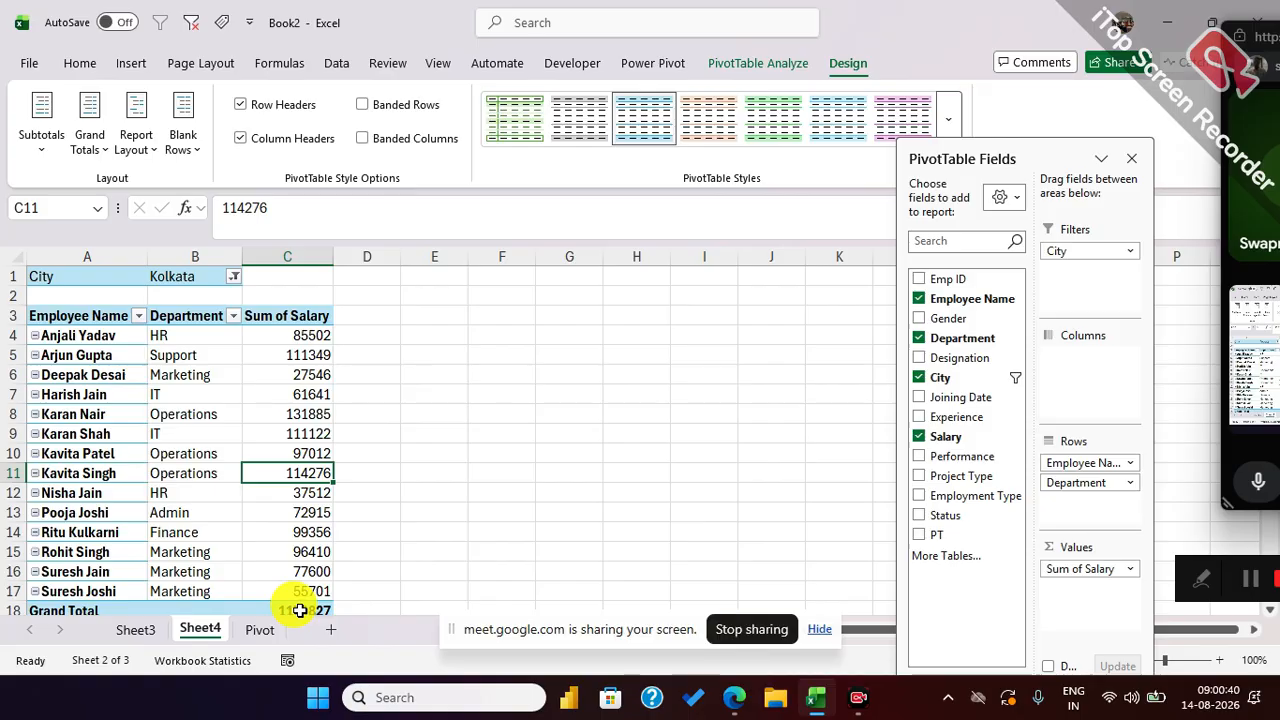
Step: Add a slicer for the City field and place it beside the pivot table, slightly higher on the sheet
{"action": "right_click", "coordinate": [945, 378]}
{"action": "left_click", "coordinate": [996, 479]}
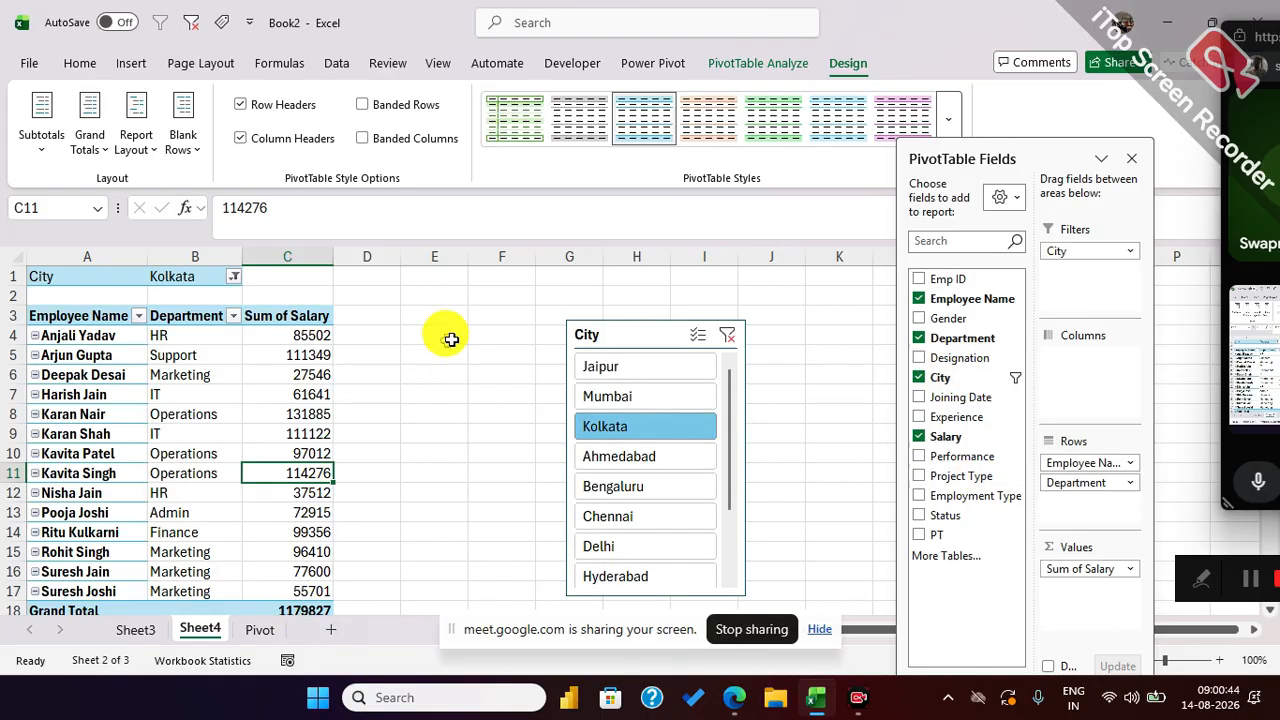
{"action": "left_click_drag", "start_coordinate": [586, 332], "coordinate": [560, 309]}
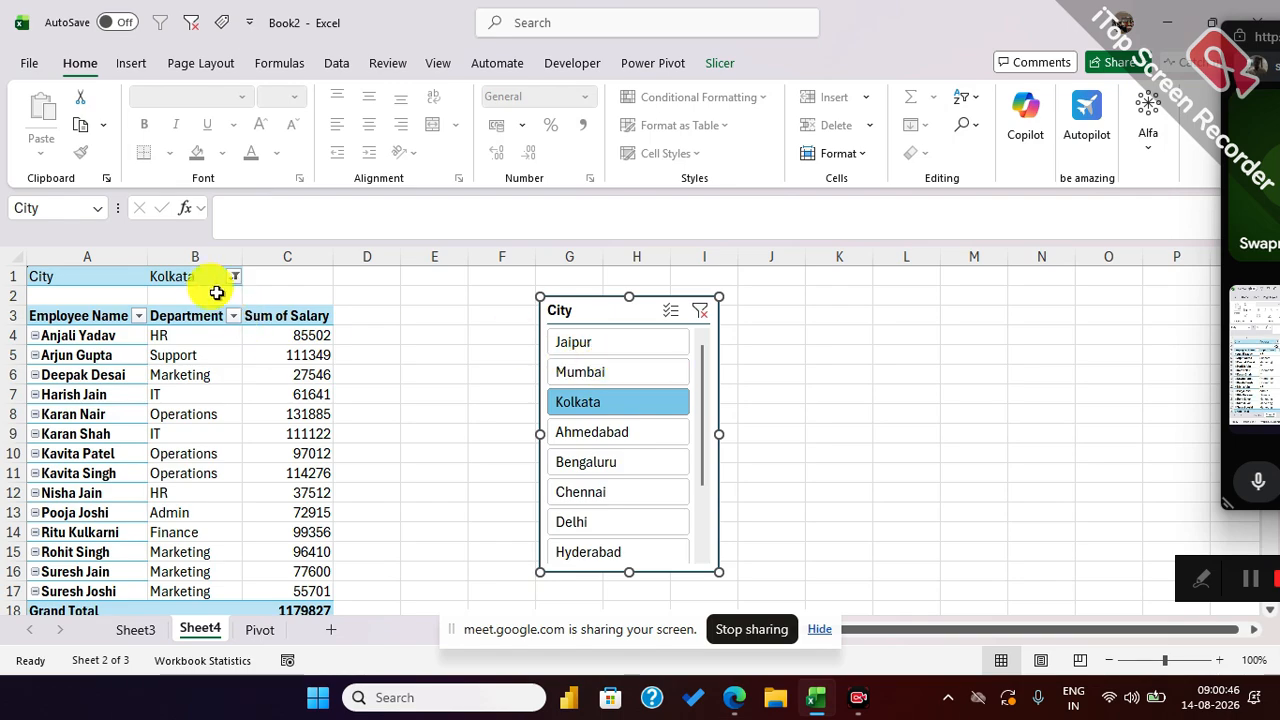
Step: Use the City slicer to filter the pivot table by one city after another, from Ahmedabad through Bengaluru, Chennai, Kolkata and Mumbai to Delhi
{"action": "left_click", "coordinate": [582, 432]}
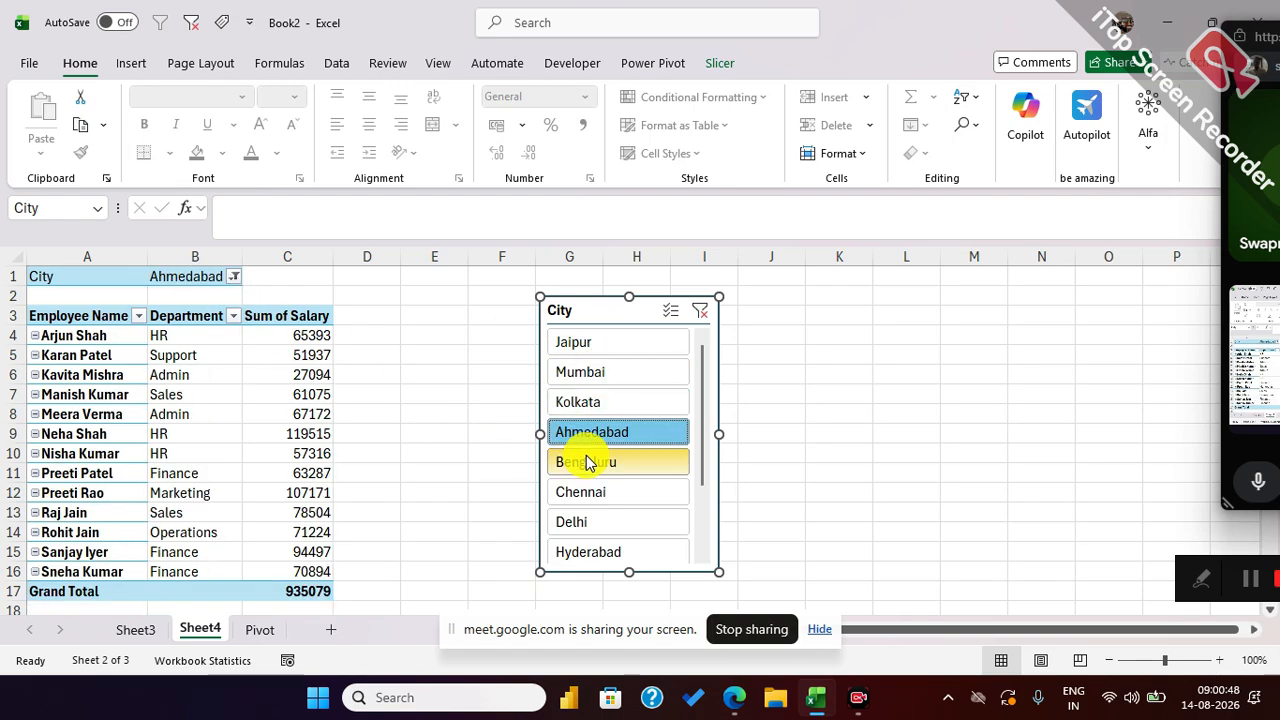
{"action": "left_click", "coordinate": [588, 462]}
{"action": "left_click", "coordinate": [586, 491]}
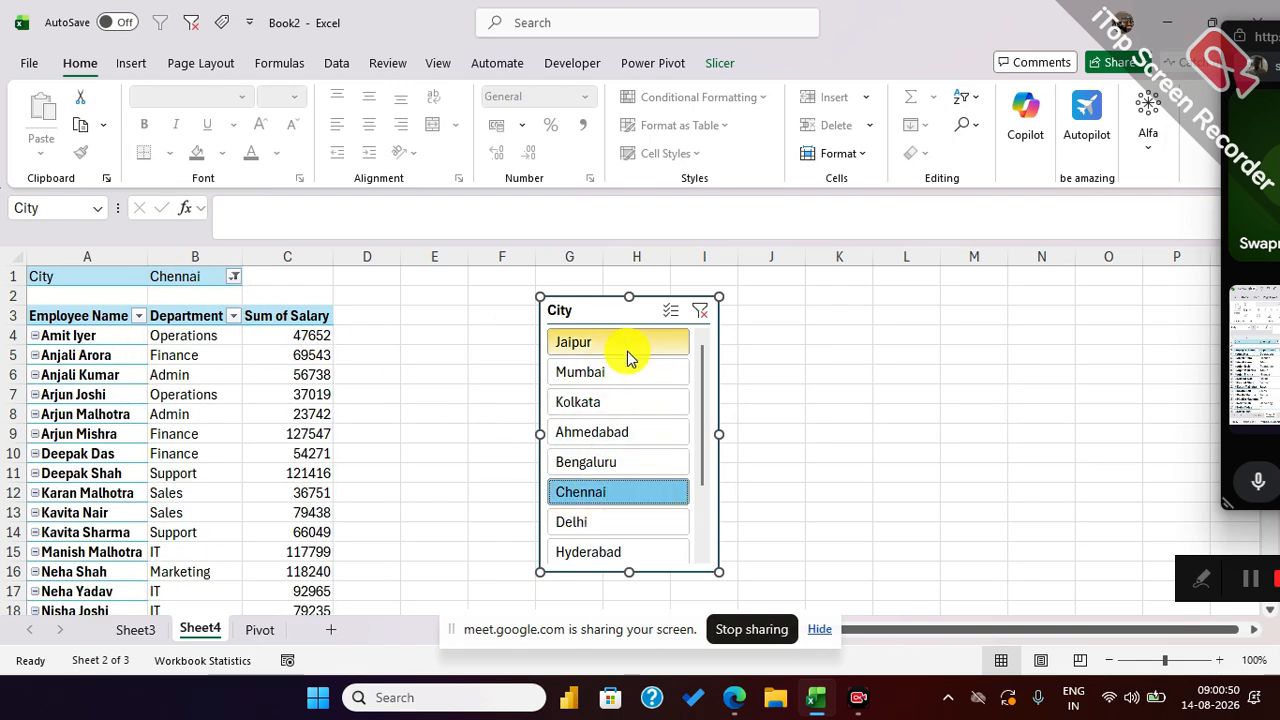
{"action": "left_click", "coordinate": [604, 462]}
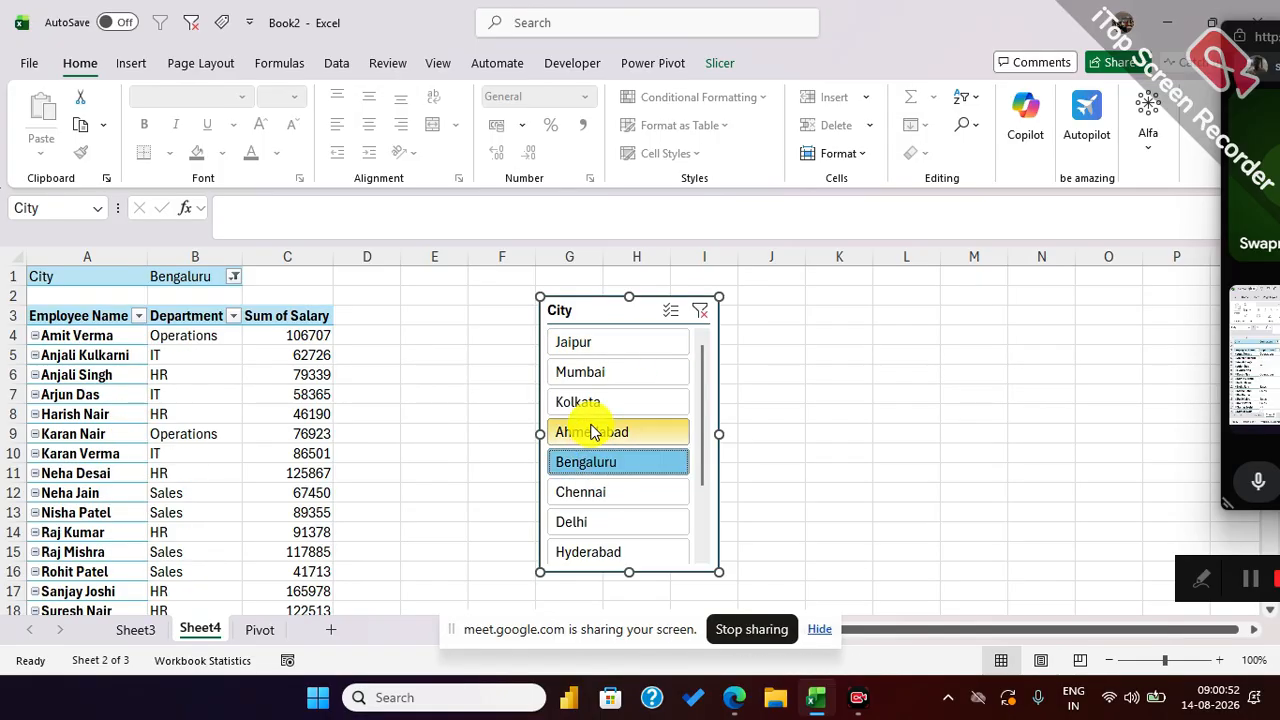
{"action": "left_click", "coordinate": [590, 432]}
{"action": "left_click", "coordinate": [584, 401]}
{"action": "left_click", "coordinate": [578, 372]}
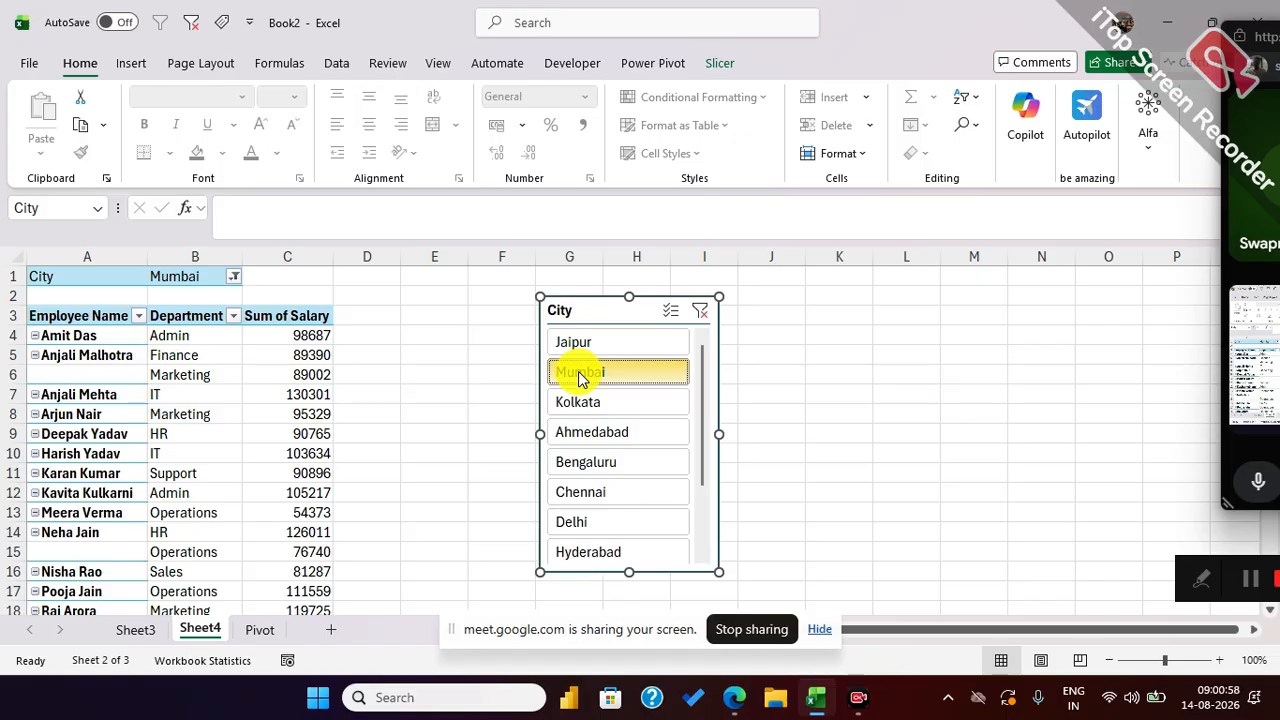
{"action": "left_click", "coordinate": [592, 432]}
{"action": "left_click", "coordinate": [592, 492]}
{"action": "left_click", "coordinate": [601, 524]}
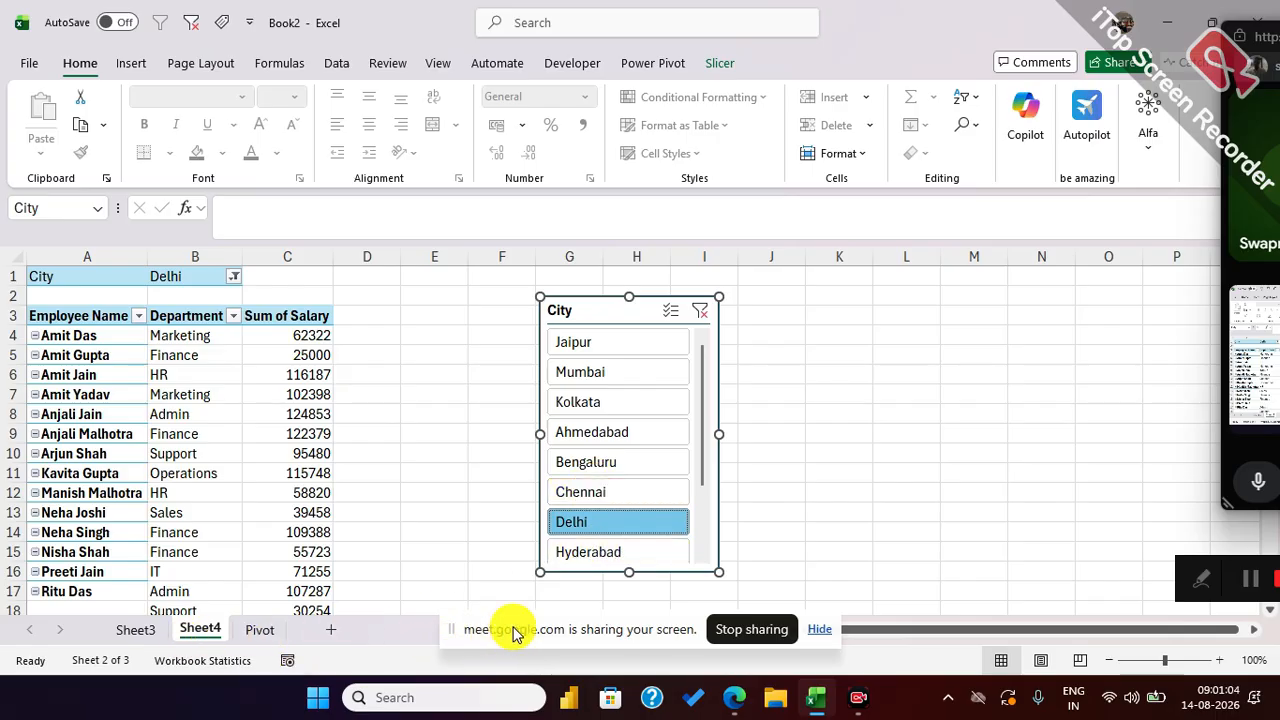
Step: Clear the City slicer's filter and check the pivot table options for Show Report Filter Pages
{"action": "left_click", "coordinate": [700, 312]}
{"action": "left_click", "coordinate": [296, 470]}
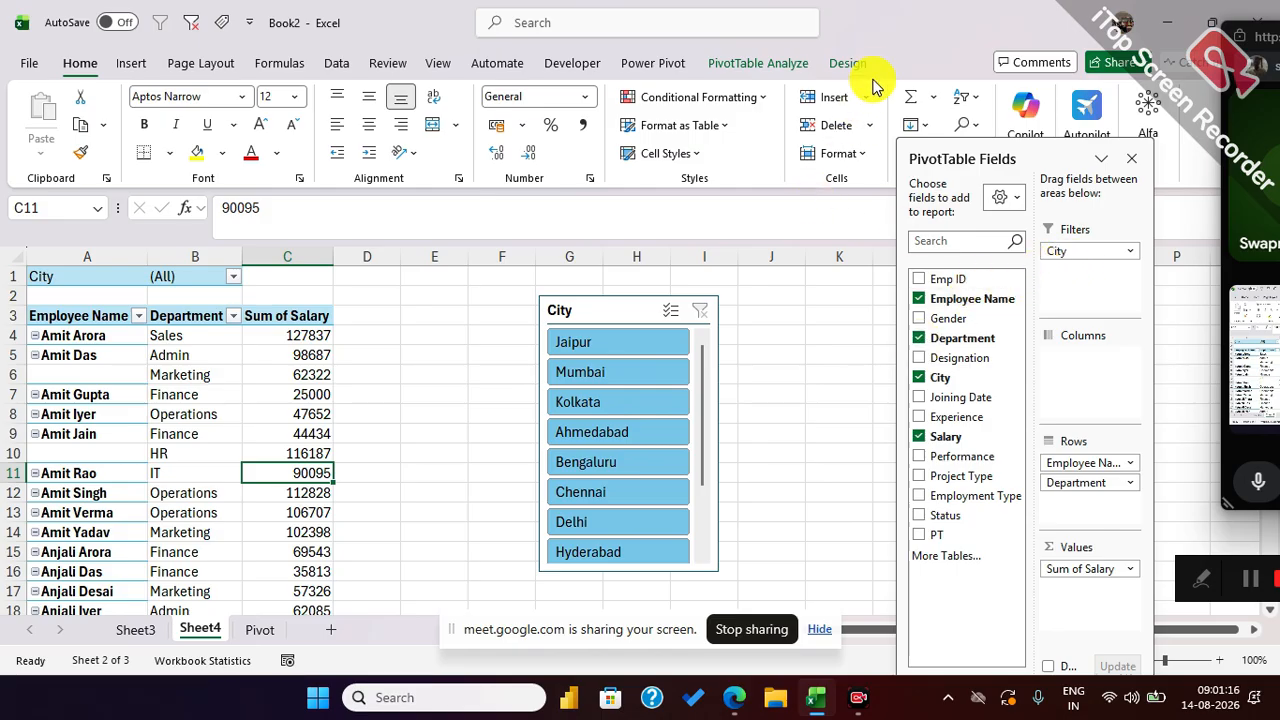
{"action": "left_click", "coordinate": [785, 64]}
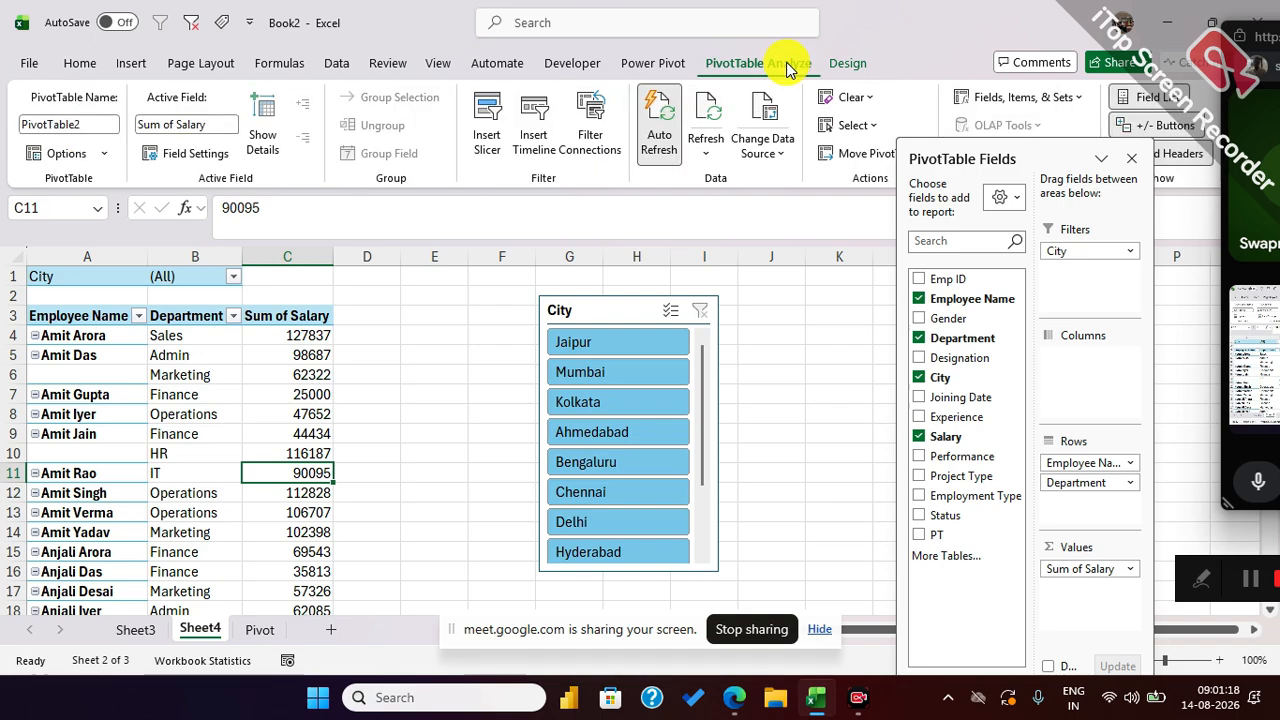
{"action": "left_click", "coordinate": [105, 162]}
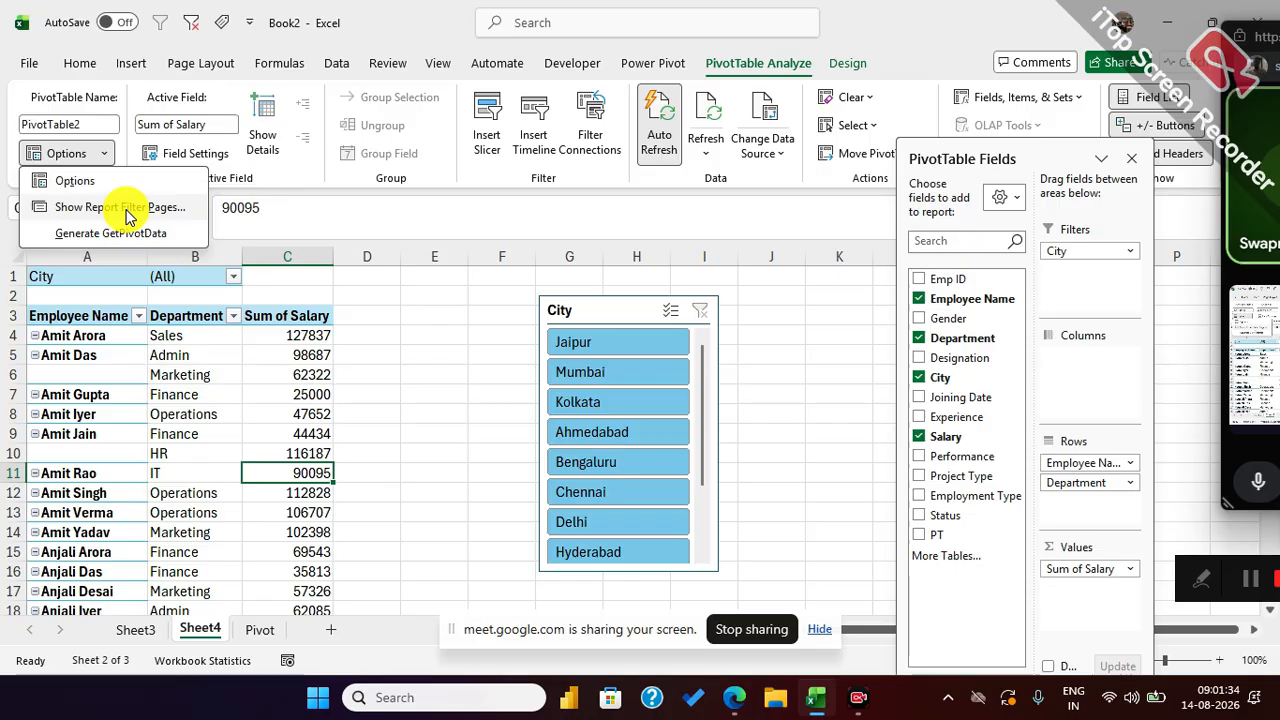
Step: Take City out of the report filters, check whether Show Report Filter Pages is available, and put City back as filter
{"action": "left_click", "coordinate": [1066, 252]}
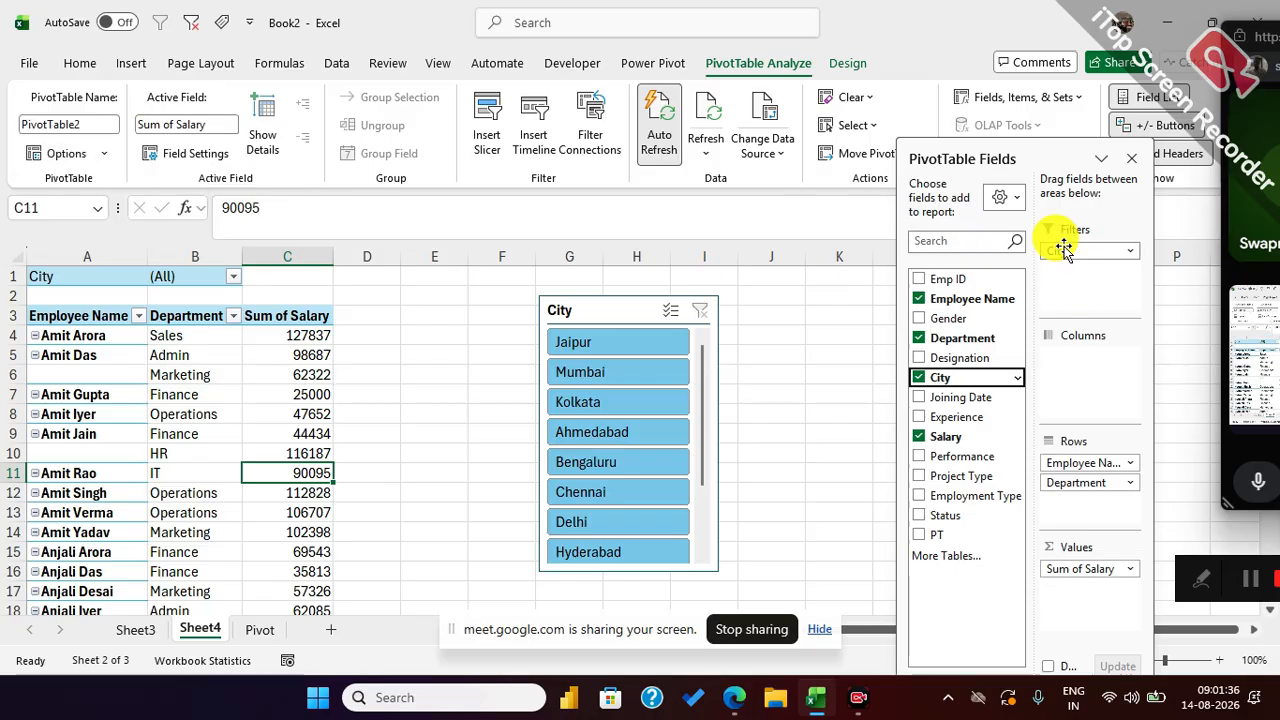
{"action": "left_click_drag", "start_coordinate": [1066, 250], "coordinate": [952, 432]}
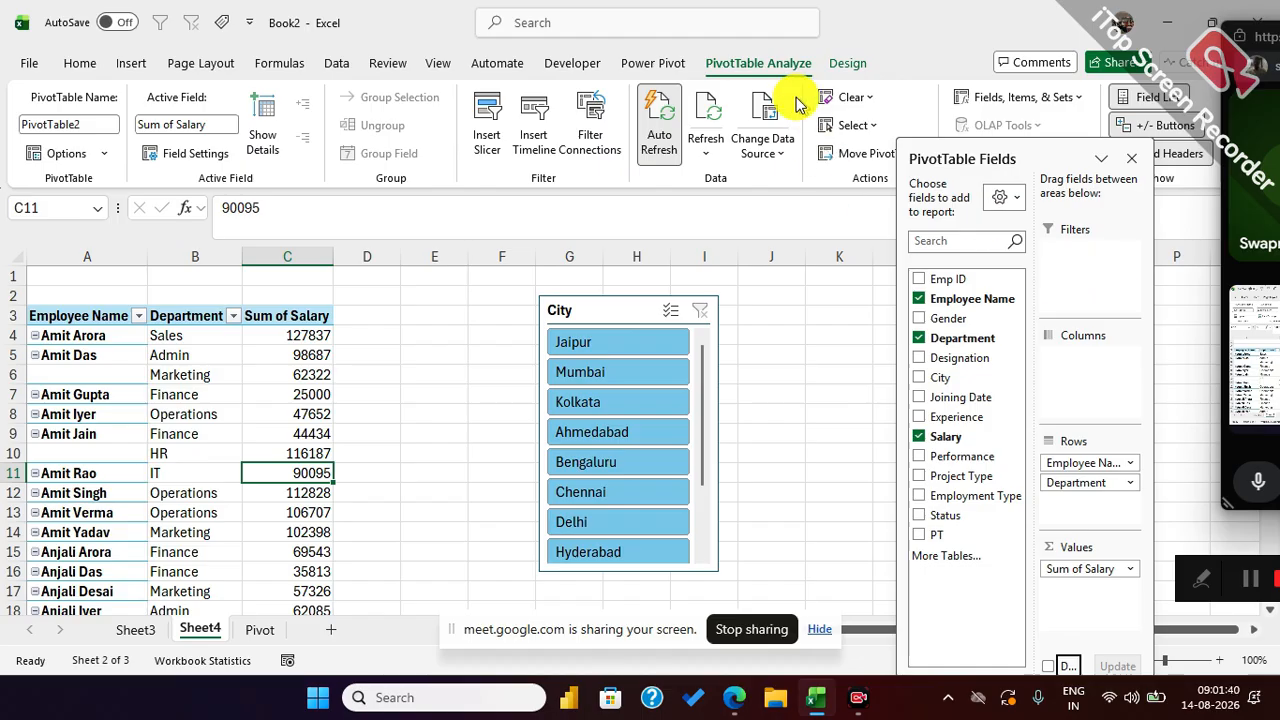
{"action": "left_click", "coordinate": [106, 154]}
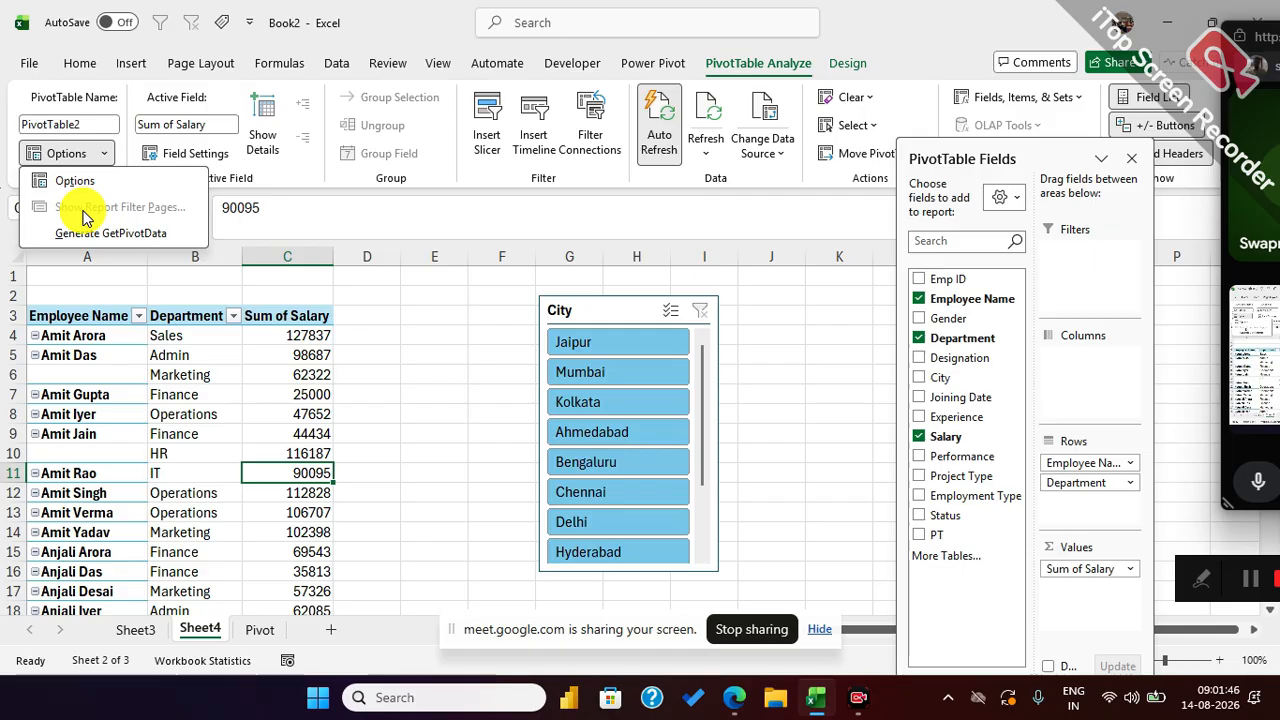
{"action": "left_click_drag", "start_coordinate": [942, 378], "coordinate": [1072, 282]}
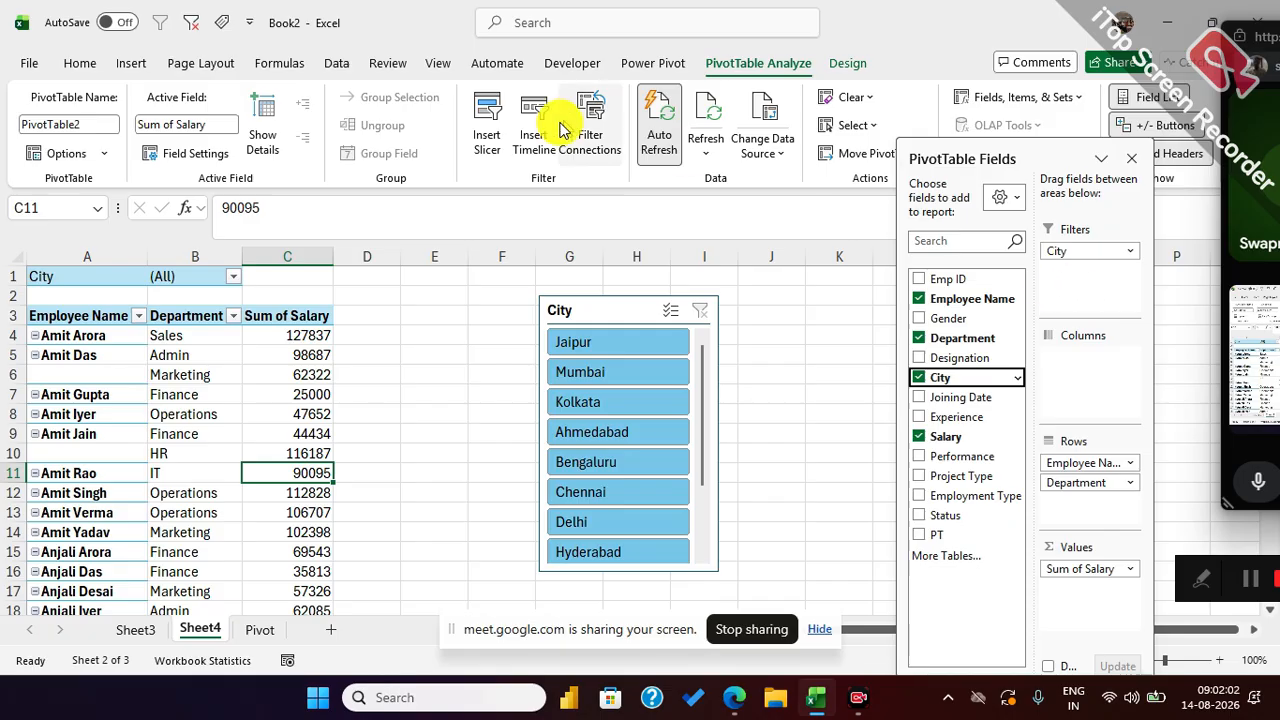
Step: Generate a separate report filter page for every City item of the pivot table
{"action": "left_click", "coordinate": [108, 155]}
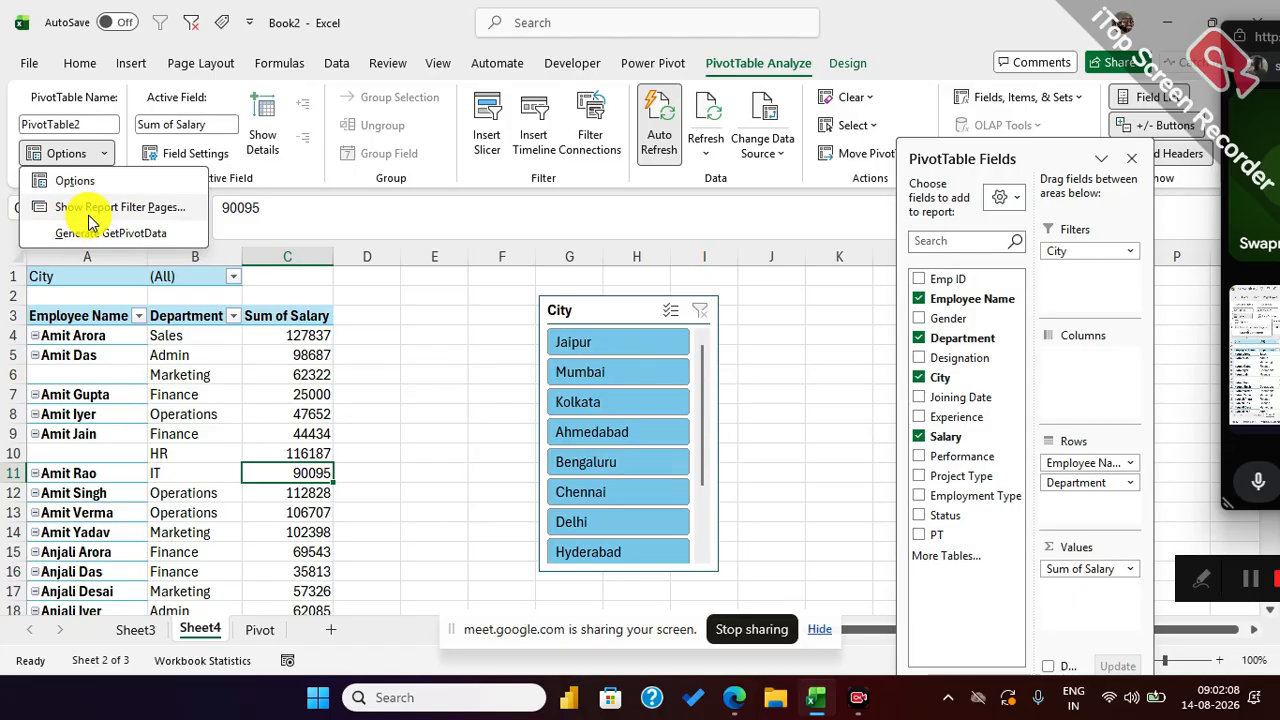
{"action": "left_click", "coordinate": [90, 222]}
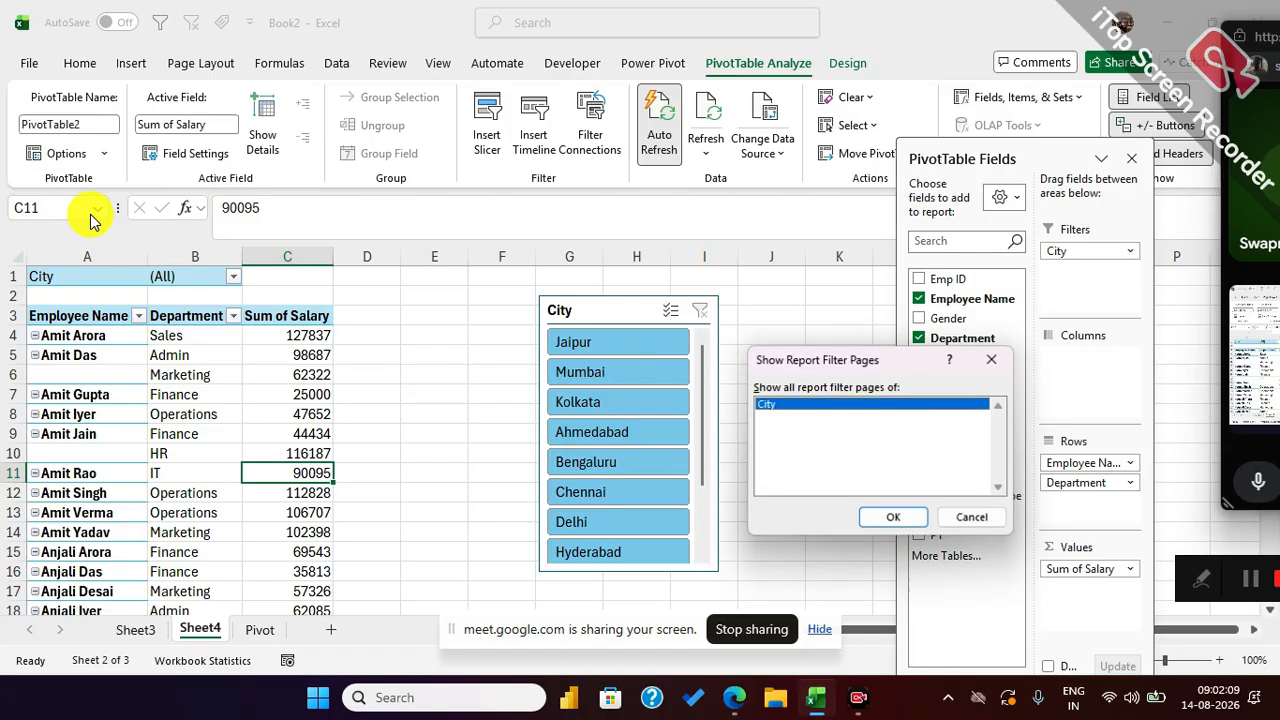
{"action": "left_click", "coordinate": [910, 522]}
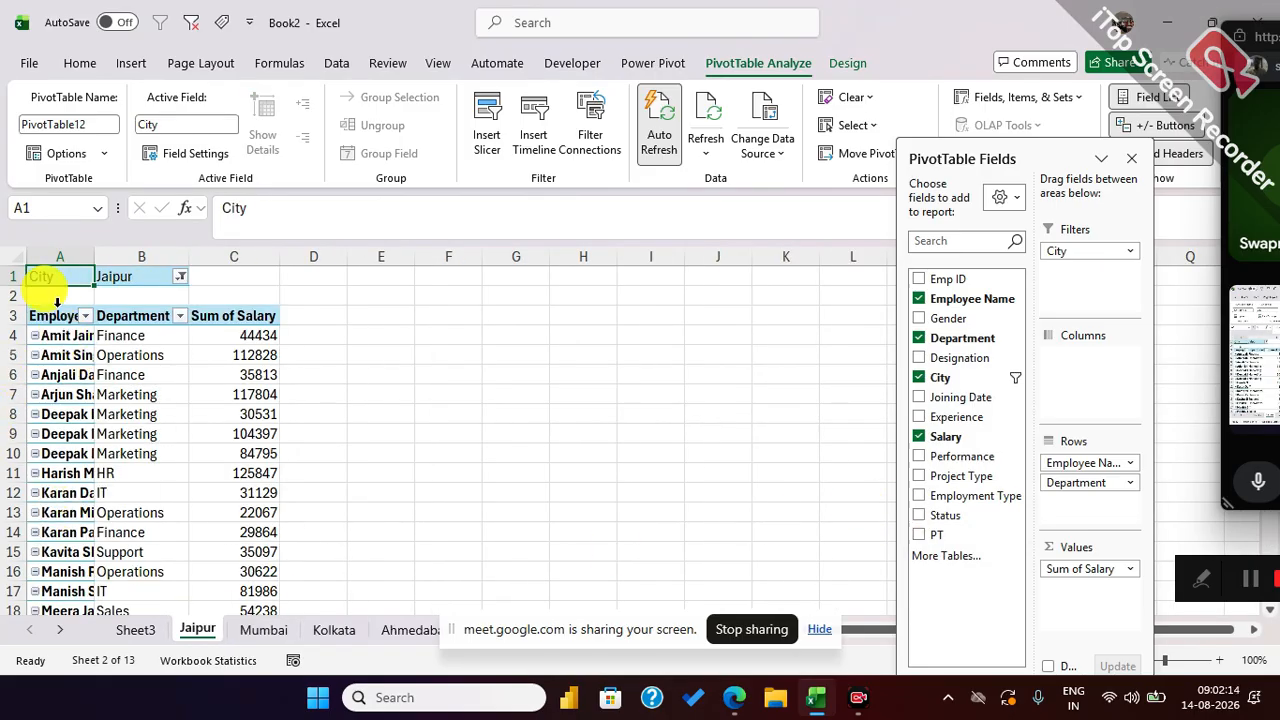
Step: Look through the Mumbai, Kolkata, Ahmedabad, Bengaluru, Chennai and Delhi sheets to compare each city's pivot table
{"action": "left_click", "coordinate": [263, 629]}
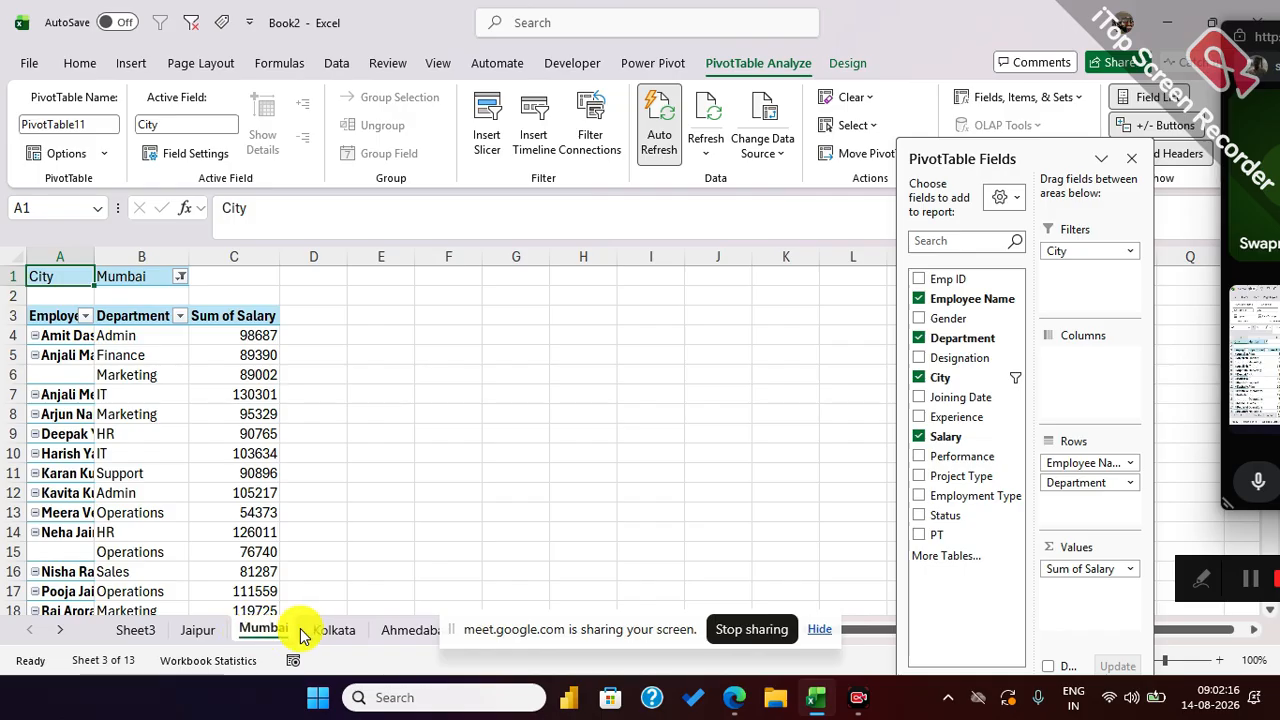
{"action": "left_click", "coordinate": [335, 628]}
{"action": "left_click_drag", "start_coordinate": [486, 626], "coordinate": [877, 12]}
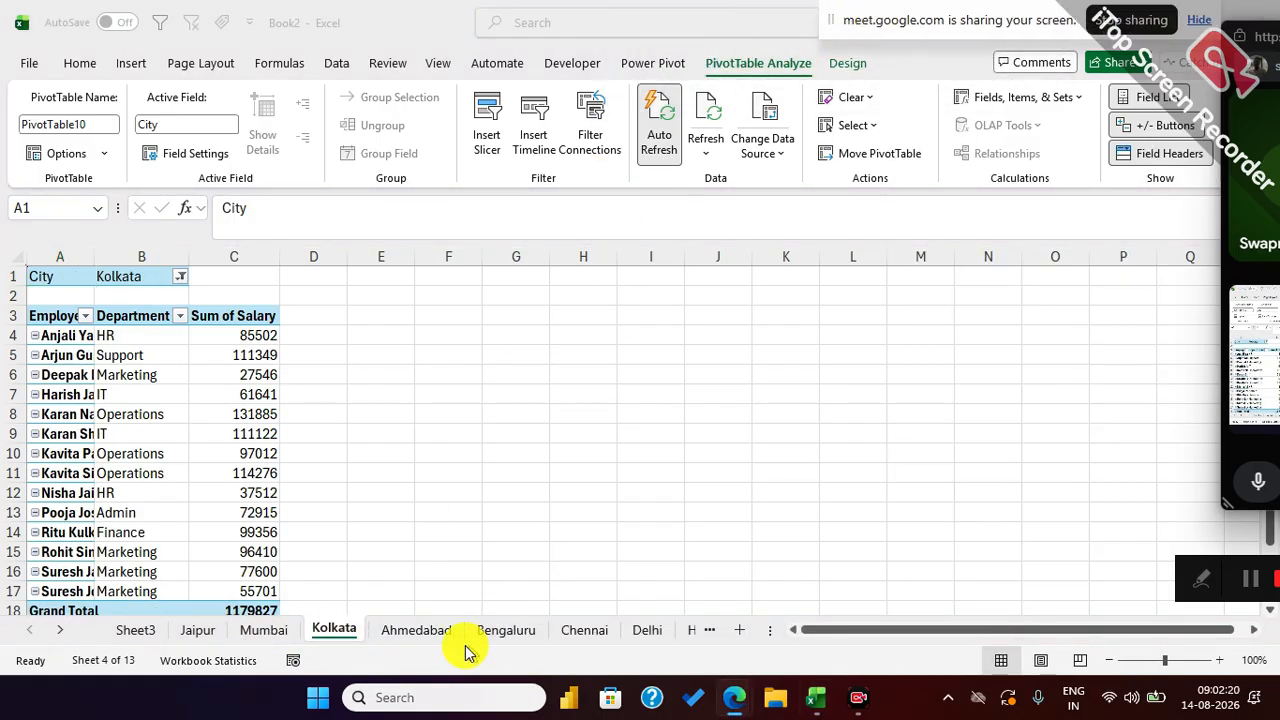
{"action": "left_click", "coordinate": [416, 630]}
{"action": "left_click", "coordinate": [506, 630]}
{"action": "left_click", "coordinate": [584, 630]}
{"action": "left_click", "coordinate": [647, 630]}
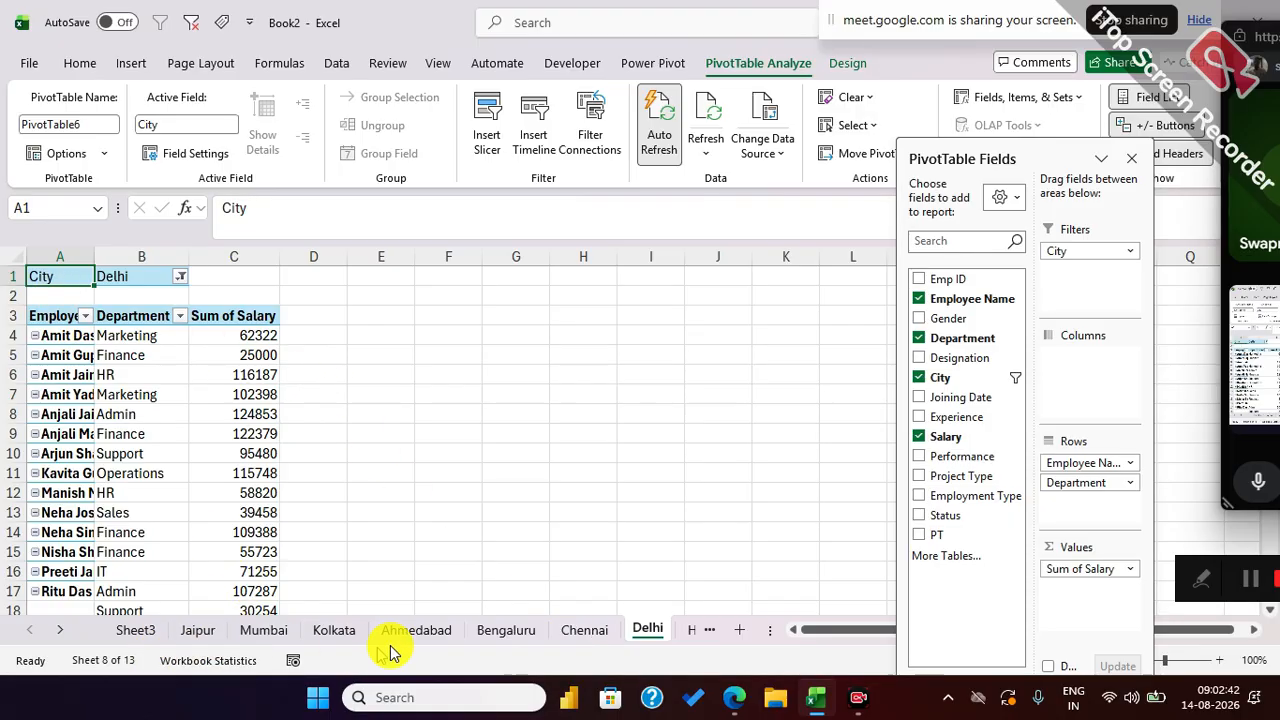
{"action": "left_click", "coordinate": [584, 630]}
{"action": "left_click", "coordinate": [506, 630]}
{"action": "left_click", "coordinate": [416, 630]}
{"action": "left_click", "coordinate": [331, 630]}
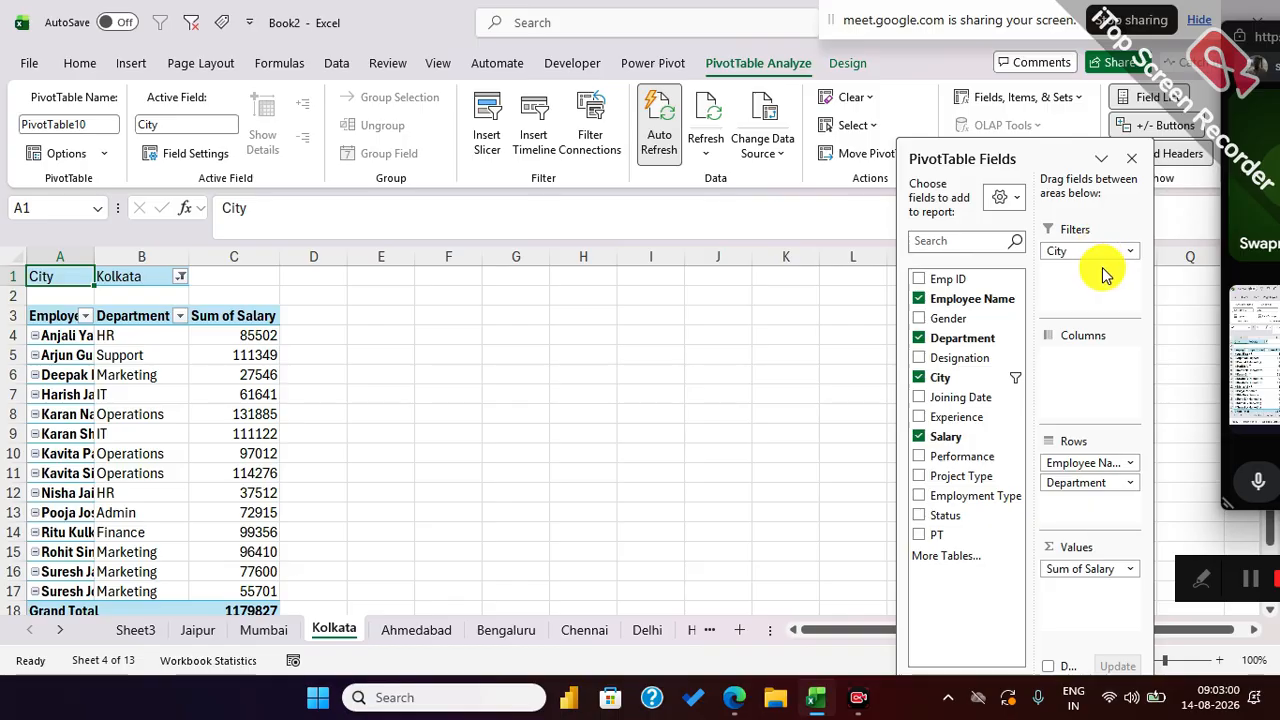
Step: Replace City with Performance as the report filter of the Kolkata sheet's pivot table
{"action": "mouse_move", "coordinate": [1088, 251]}
{"action": "left_mouse_down"}
{"action": "mouse_move", "coordinate": [971, 400]}
{"action": "mouse_move", "coordinate": [978, 458]}
{"action": "mouse_move", "coordinate": [1030, 330]}
{"action": "mouse_move", "coordinate": [1085, 265]}
{"action": "left_mouse_up"}
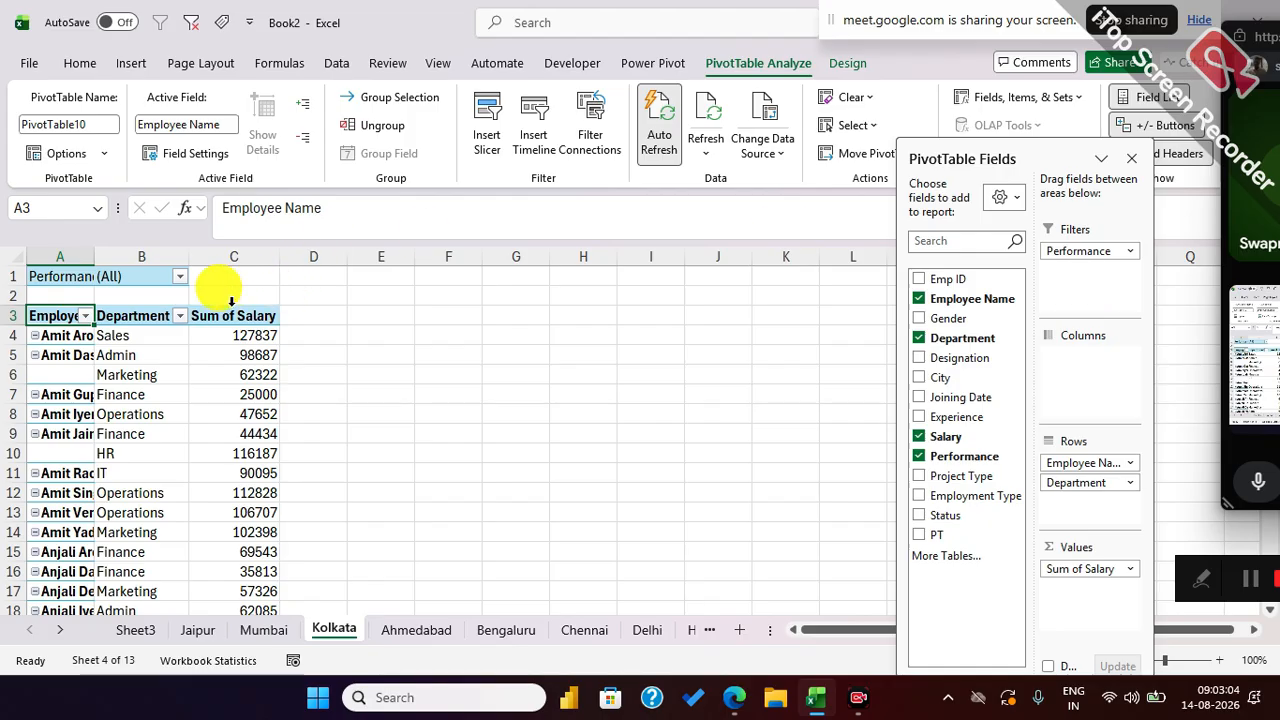
Step: Check the Performance filter items, replace that report filter with Designation on the Kolkata sheet, and view its filter items
{"action": "left_click", "coordinate": [179, 276]}
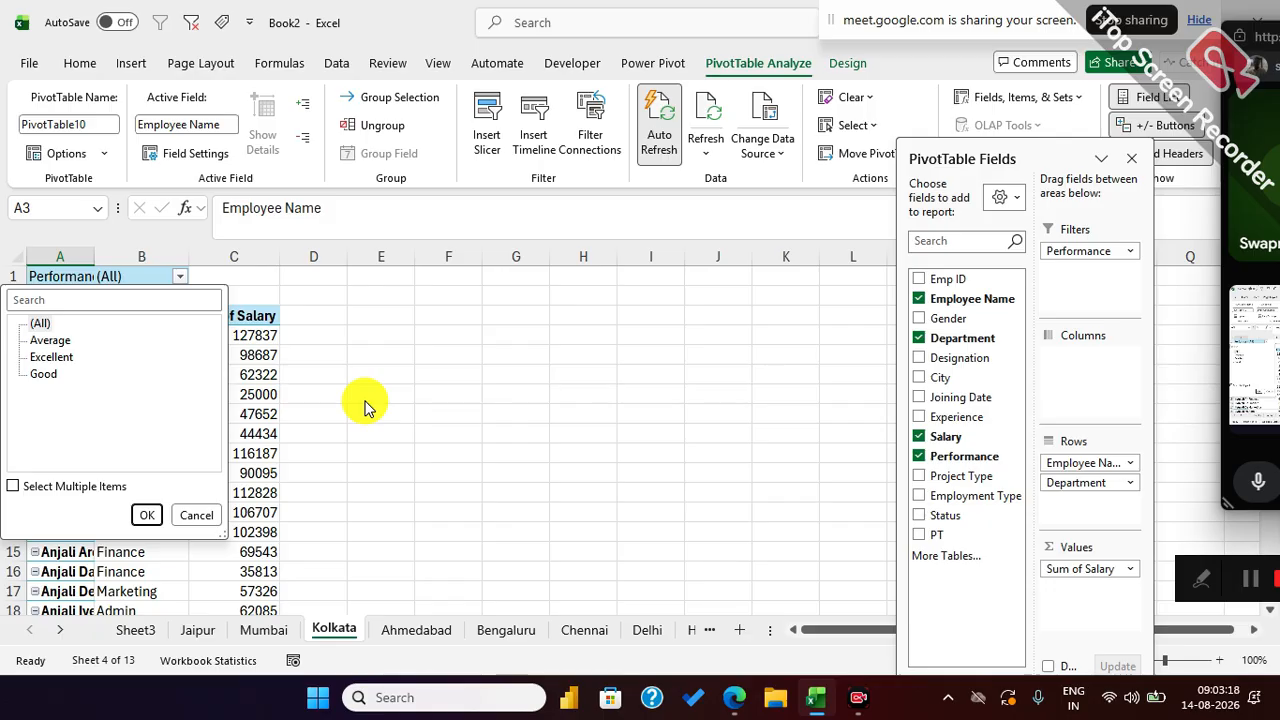
{"action": "left_click", "coordinate": [1097, 255]}
{"action": "mouse_move", "coordinate": [1078, 251]}
{"action": "left_mouse_down"}
{"action": "mouse_move", "coordinate": [940, 490]}
{"action": "mouse_move", "coordinate": [948, 370]}
{"action": "mouse_move", "coordinate": [1080, 271]}
{"action": "mouse_move", "coordinate": [1078, 252]}
{"action": "left_mouse_up"}
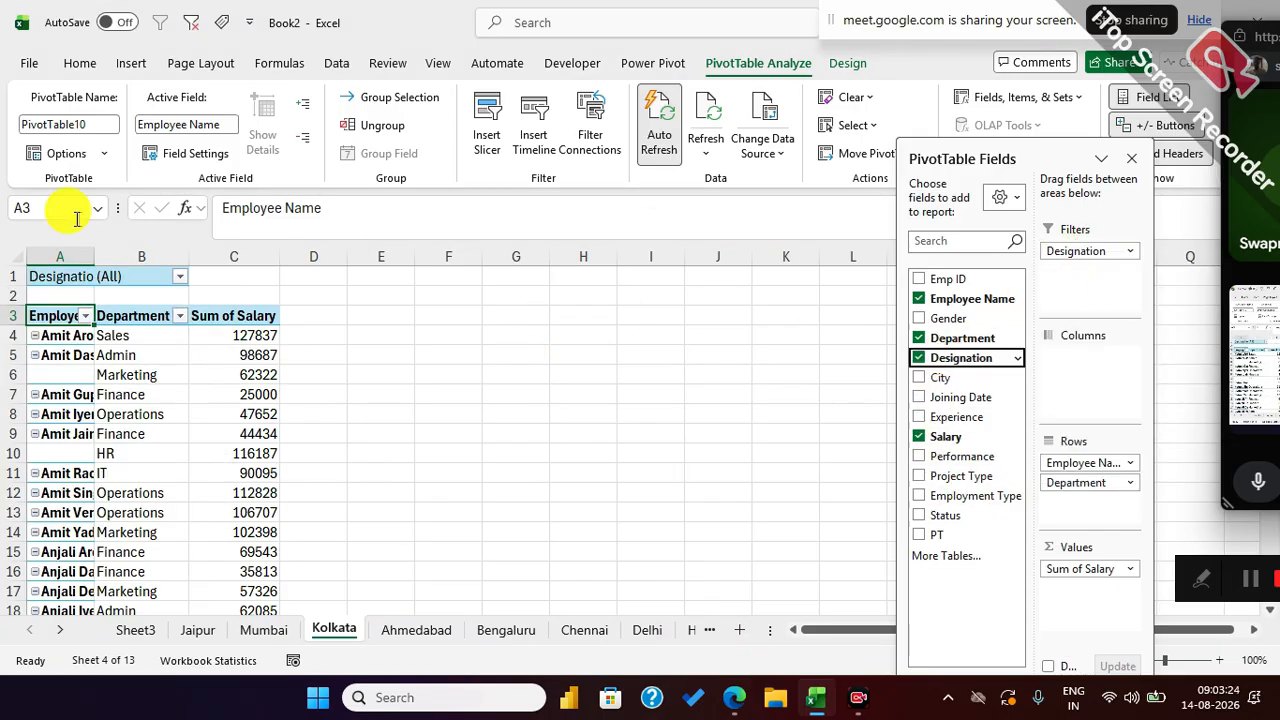
{"action": "left_click", "coordinate": [180, 277]}
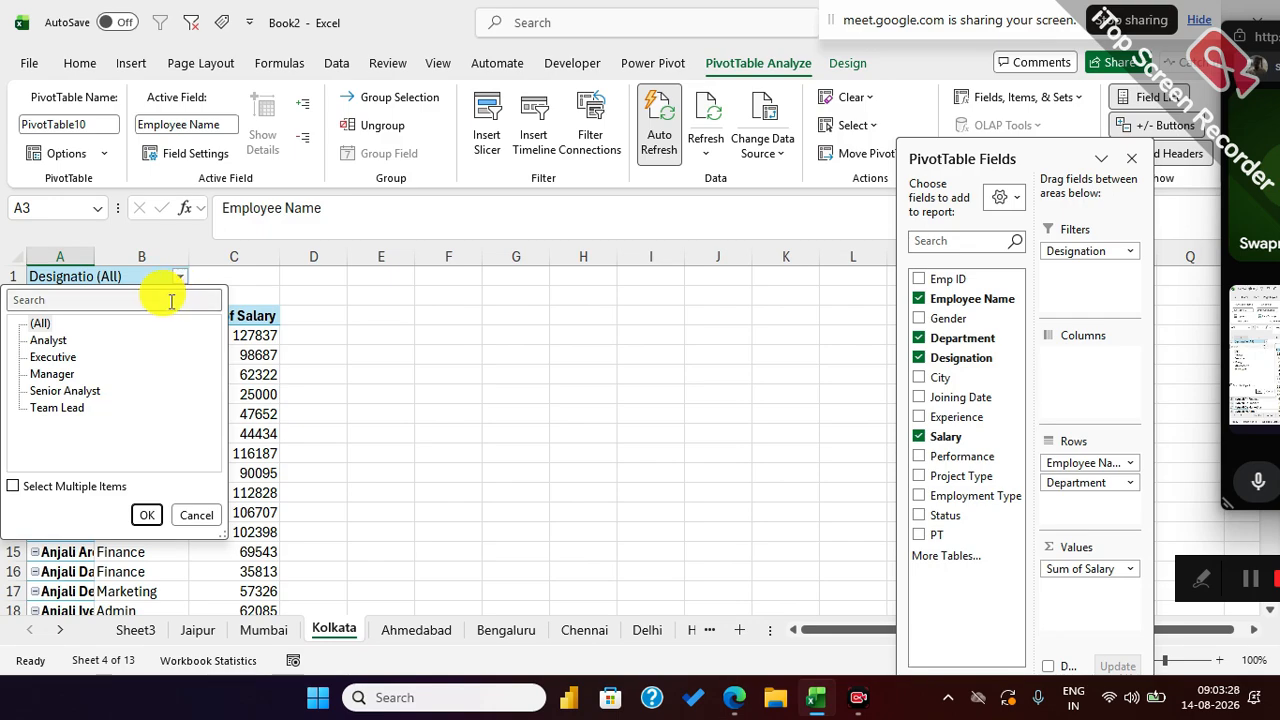
{"action": "left_click", "coordinate": [362, 335]}
Step: Delete the grouped city sheets from Jaipur through Delhi
{"action": "left_click", "coordinate": [196, 632]}
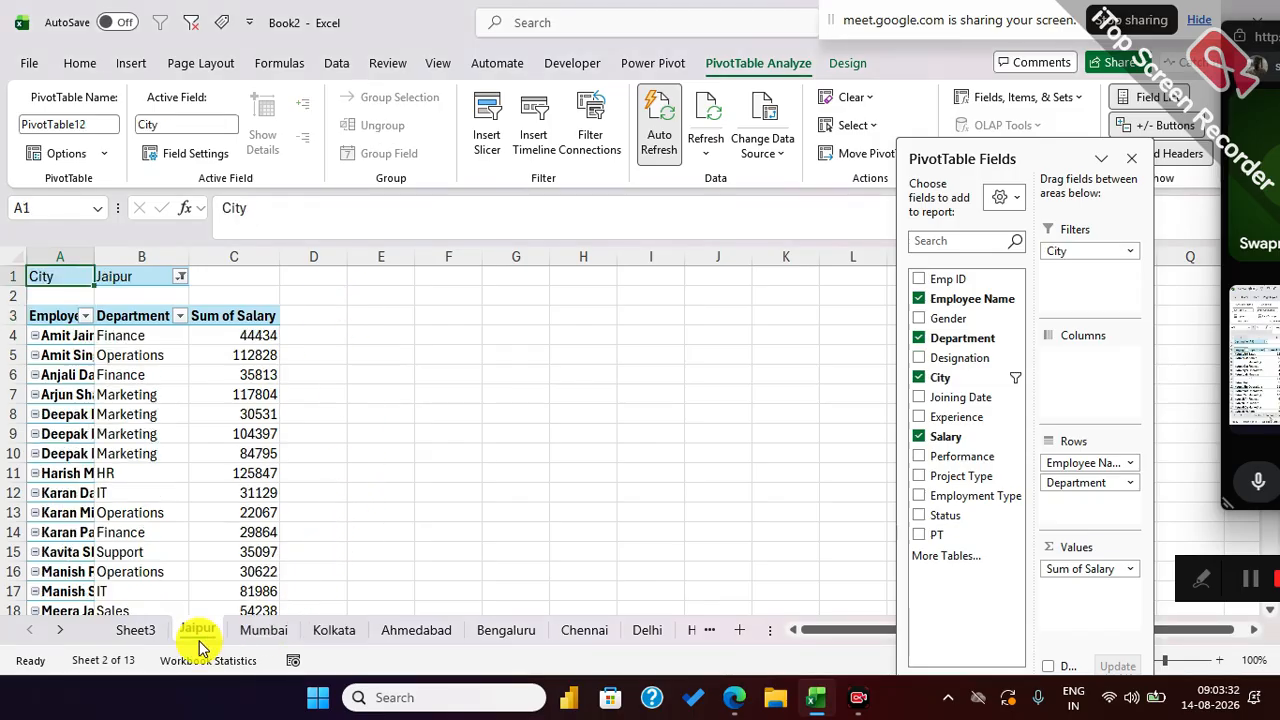
{"action": "left_click", "coordinate": [648, 632], "text": "ctrl"}
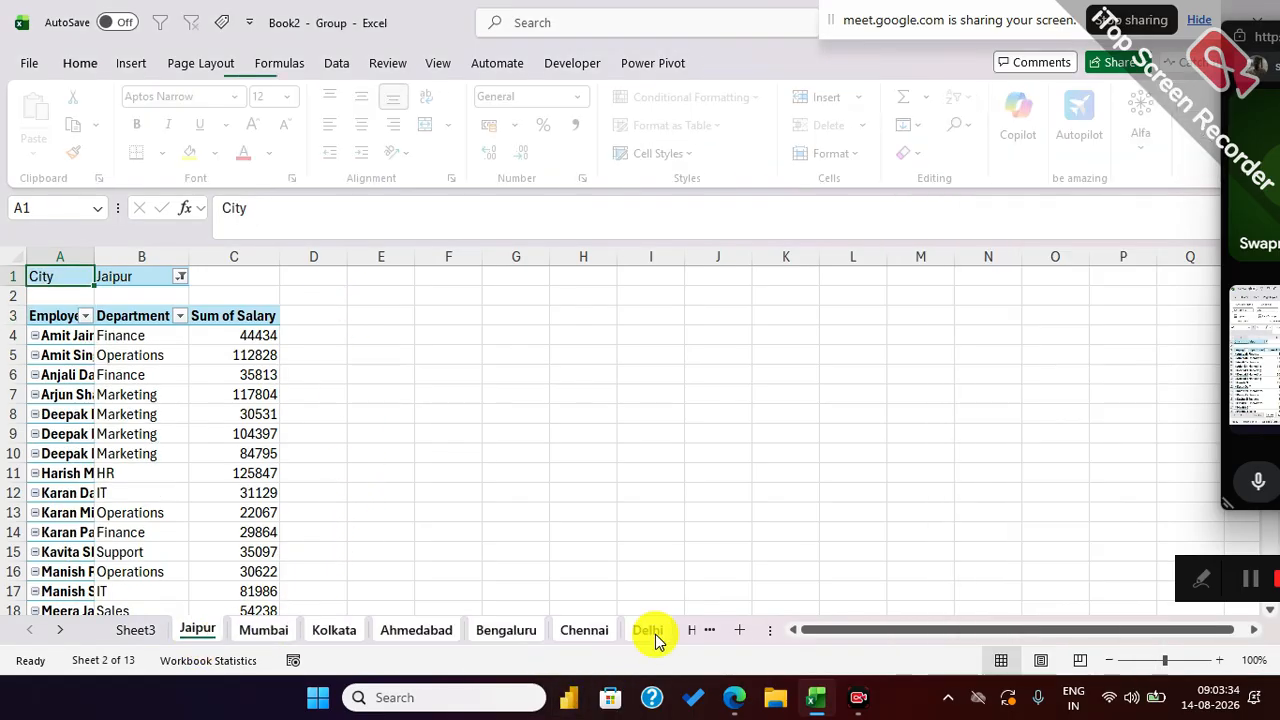
{"action": "right_click", "coordinate": [645, 630]}
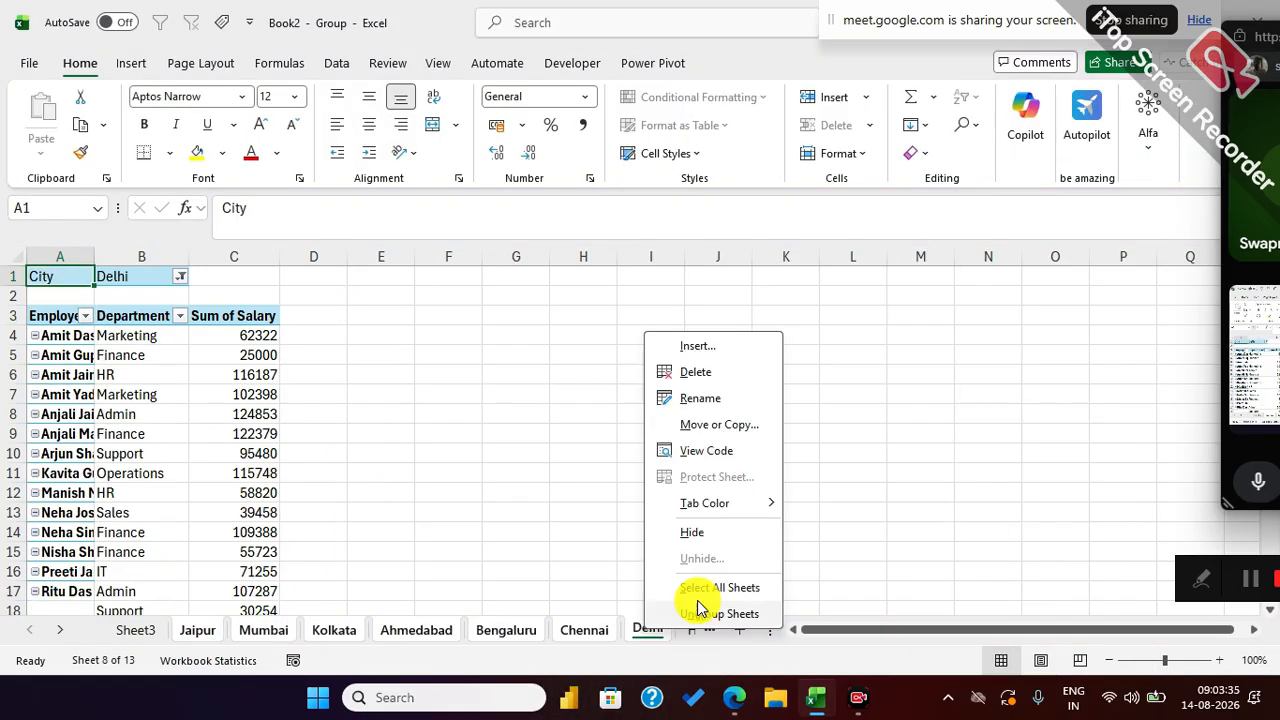
{"action": "left_click", "coordinate": [700, 372]}
{"action": "left_click", "coordinate": [684, 388]}
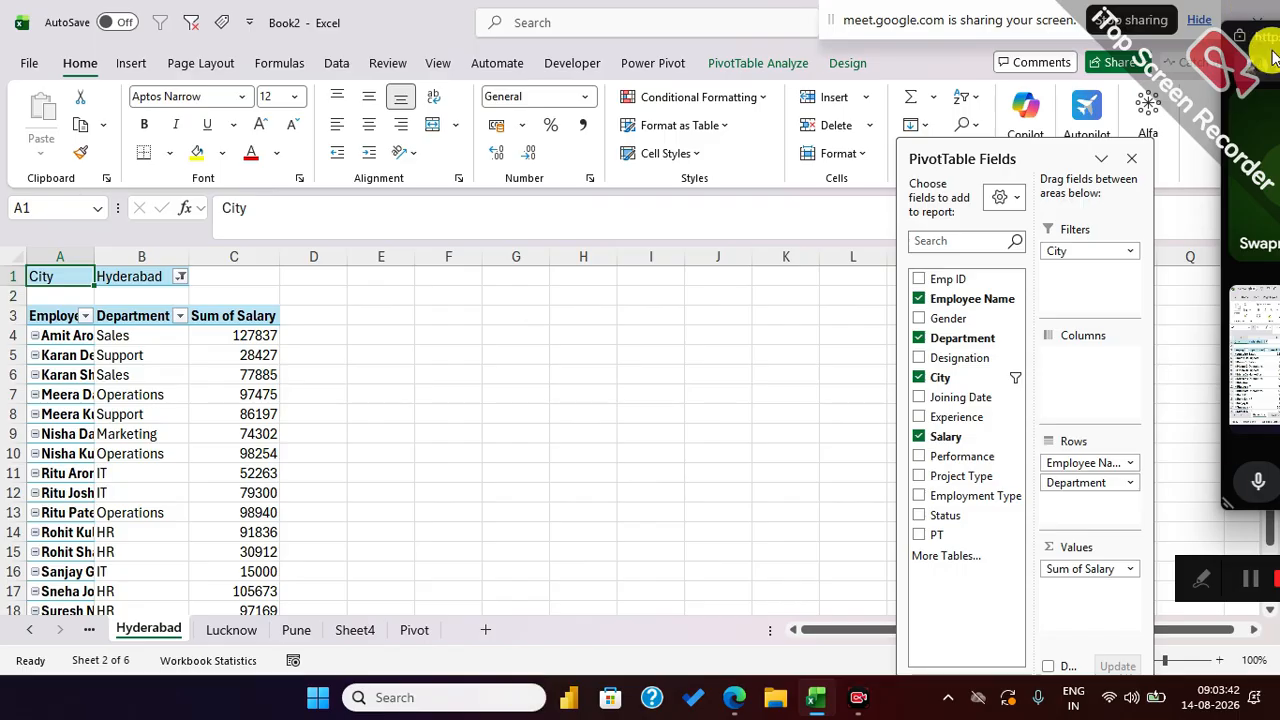
{"action": "left_click_drag", "start_coordinate": [1270, 37], "coordinate": [795, 103]}
{"action": "left_click", "coordinate": [793, 60]}
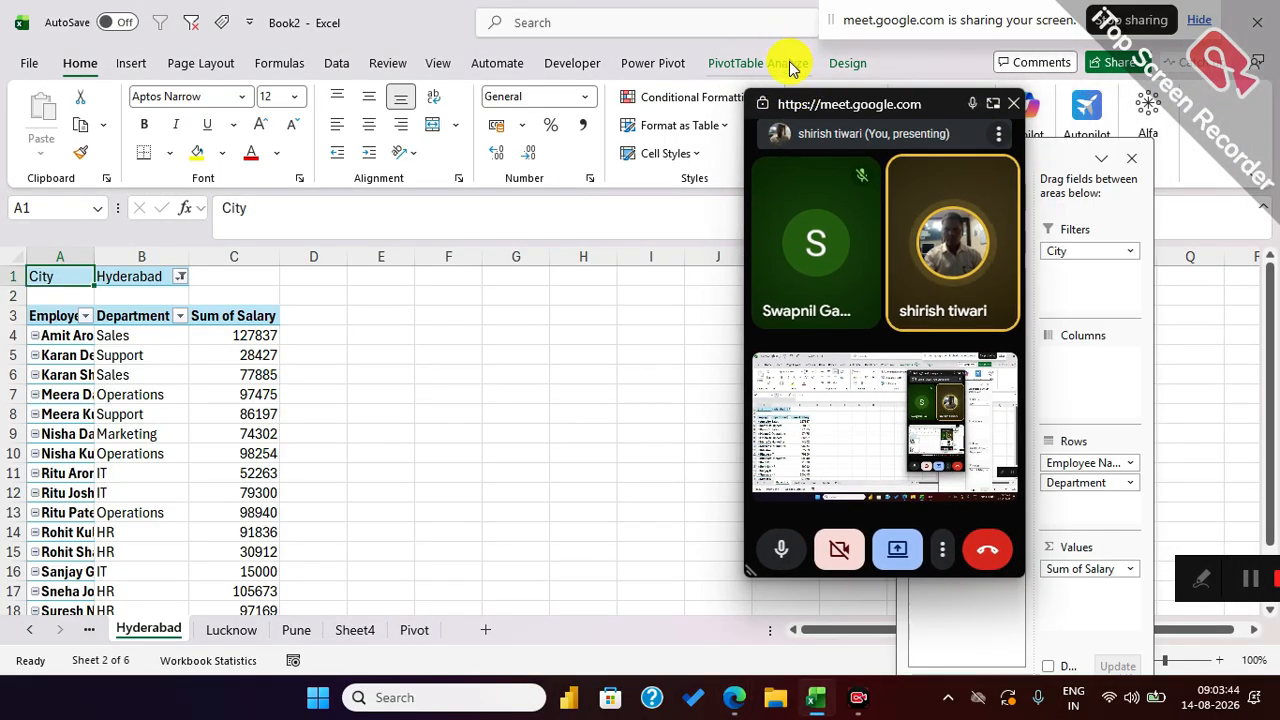
{"action": "left_click_drag", "start_coordinate": [886, 103], "coordinate": [919, 17]}
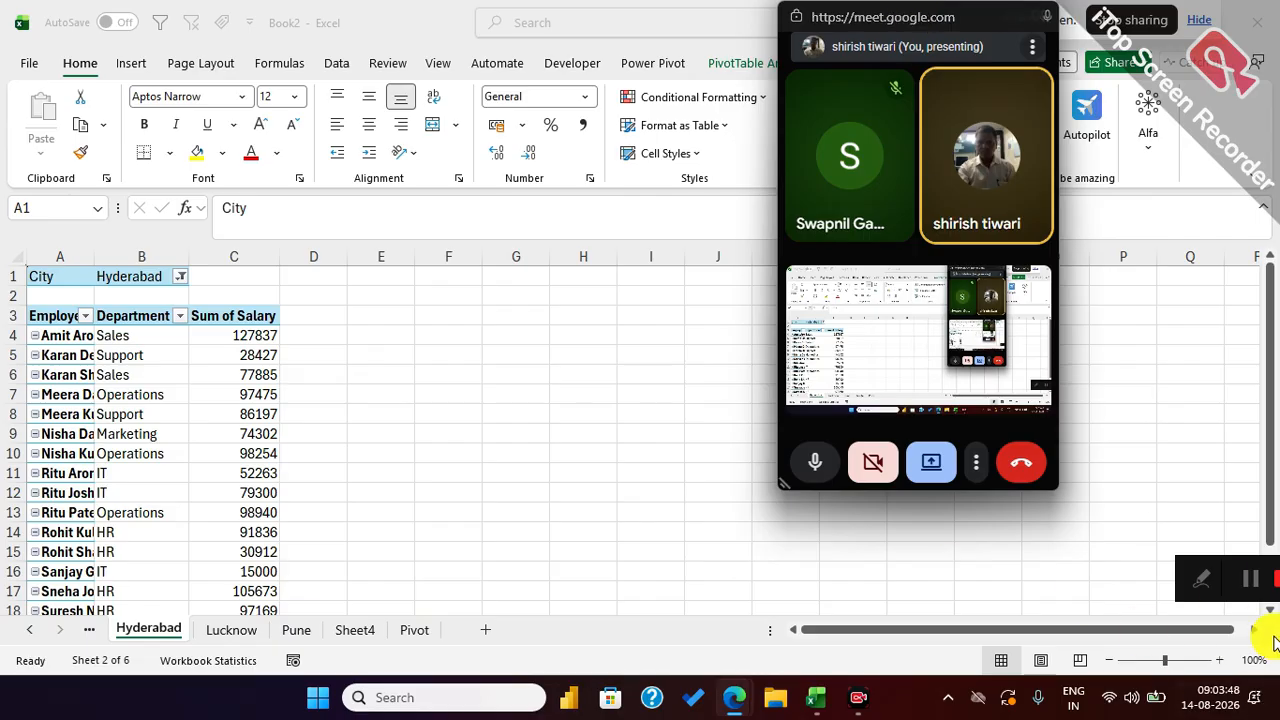
{"action": "left_click_drag", "start_coordinate": [1178, 570], "coordinate": [680, 549]}
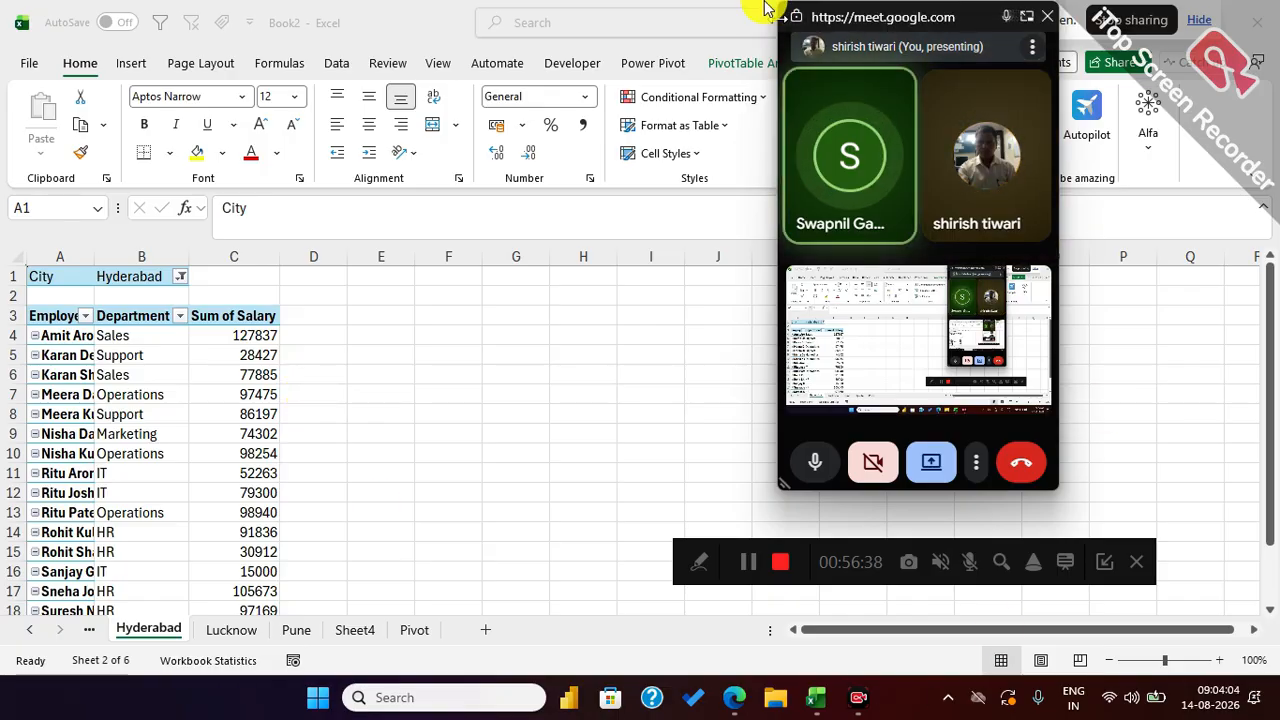
{"action": "left_click_drag", "start_coordinate": [900, 8], "coordinate": [1190, 95]}
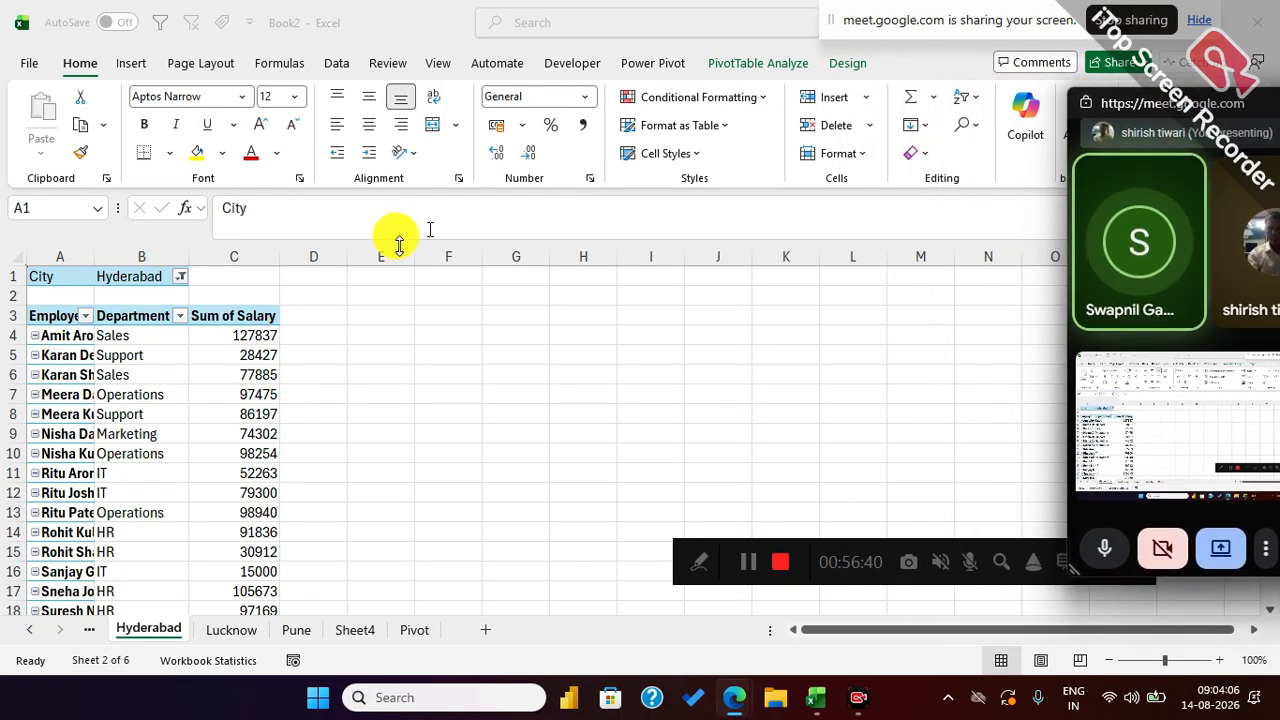
Step: Add a calculated field named tg with the formula = Salary*0.5 to the Hyderabad sheet's pivot table
{"action": "left_click", "coordinate": [270, 391]}
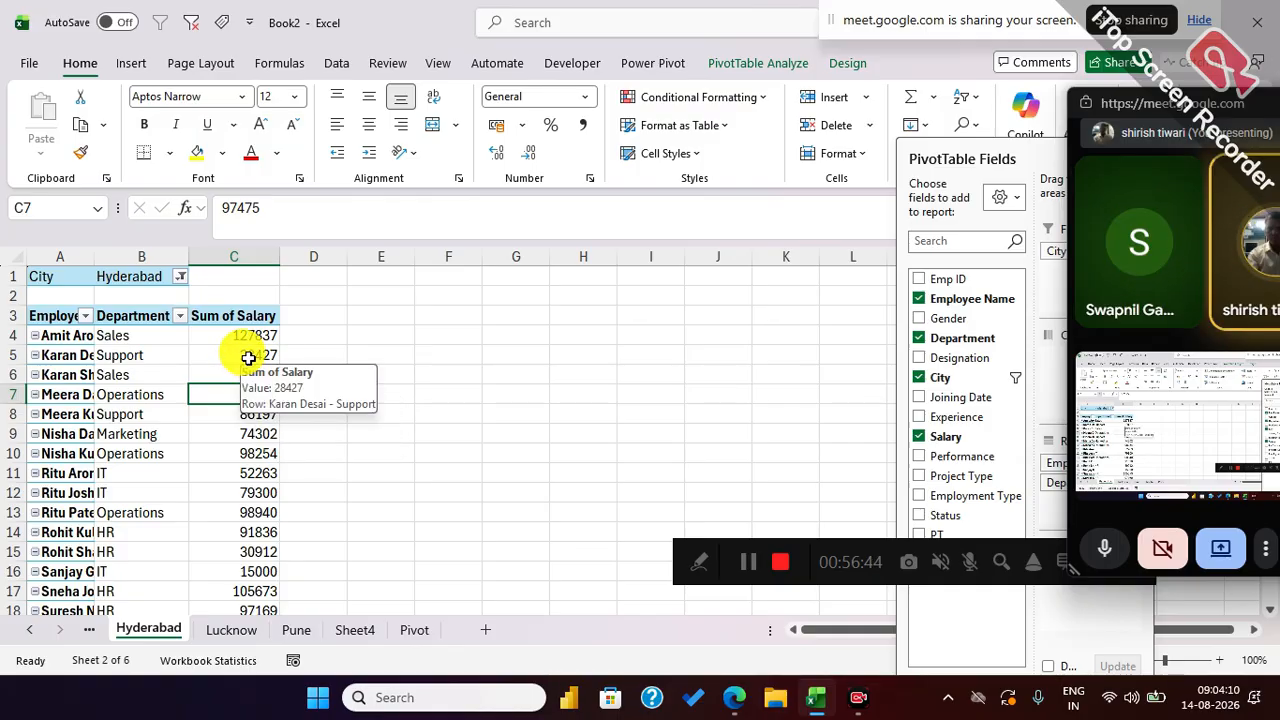
{"action": "left_click", "coordinate": [740, 66]}
{"action": "left_click", "coordinate": [985, 100]}
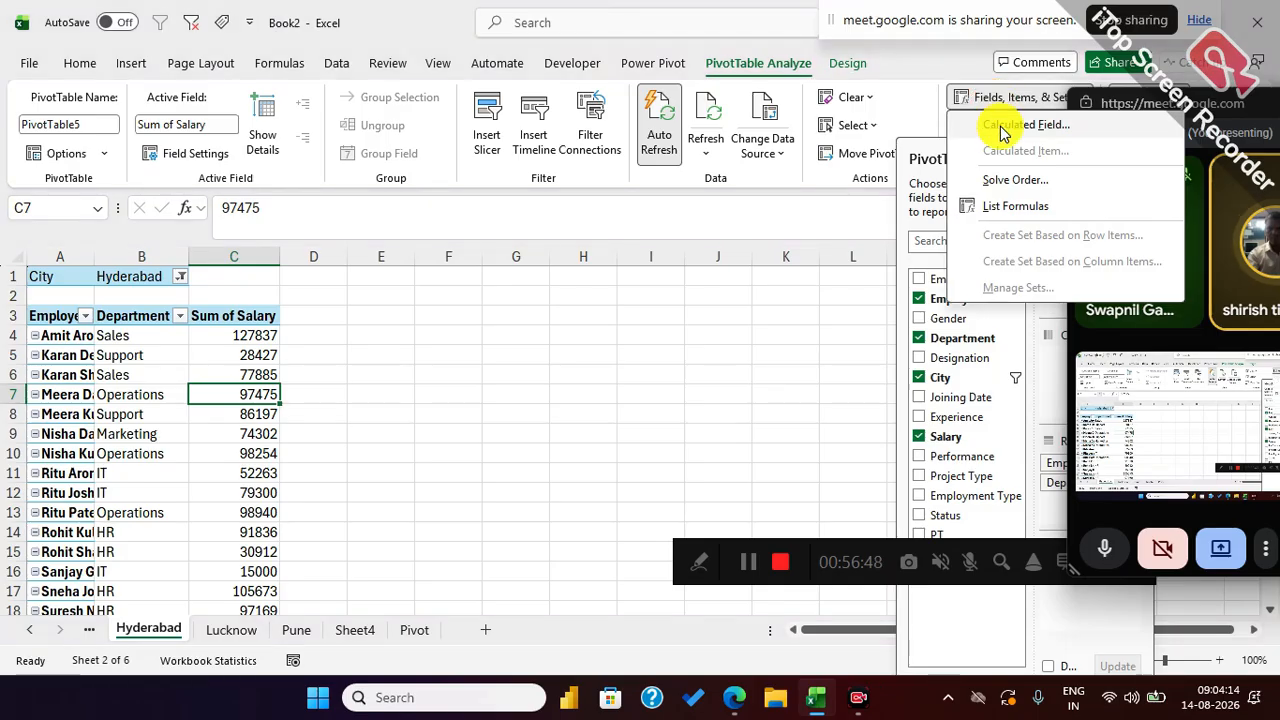
{"action": "left_click", "coordinate": [994, 122]}
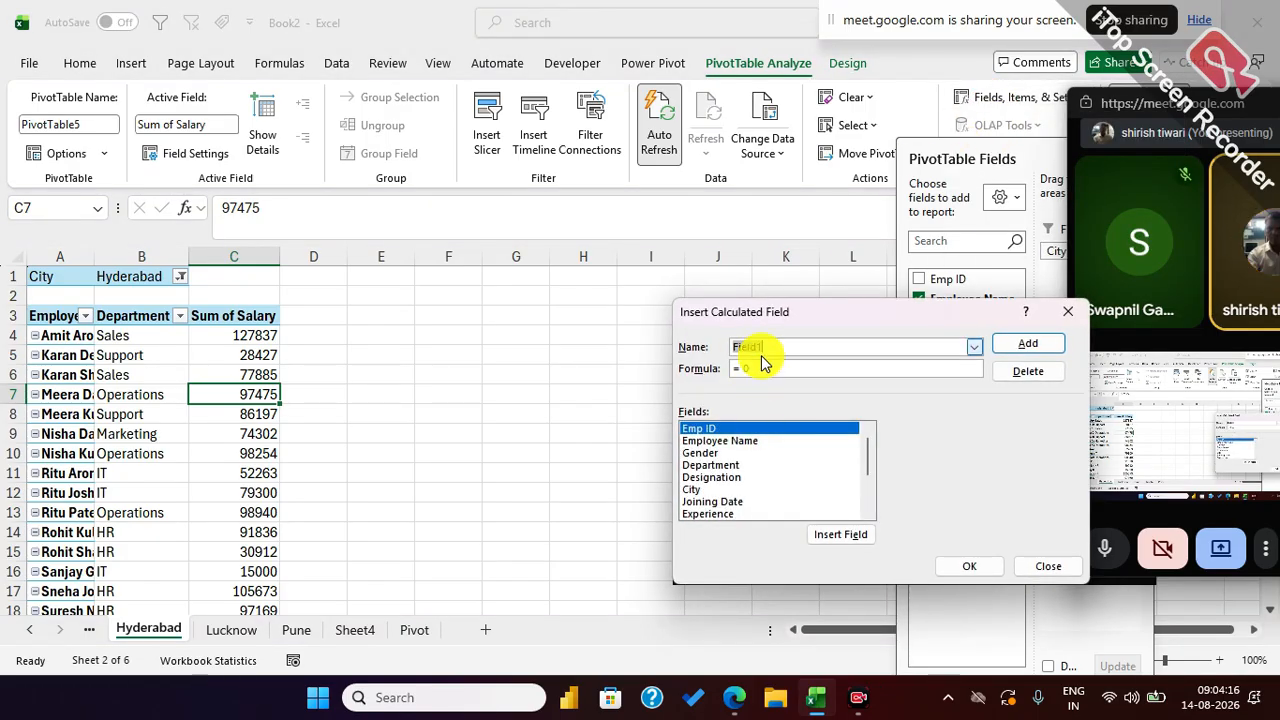
{"action": "type", "text": "I"}
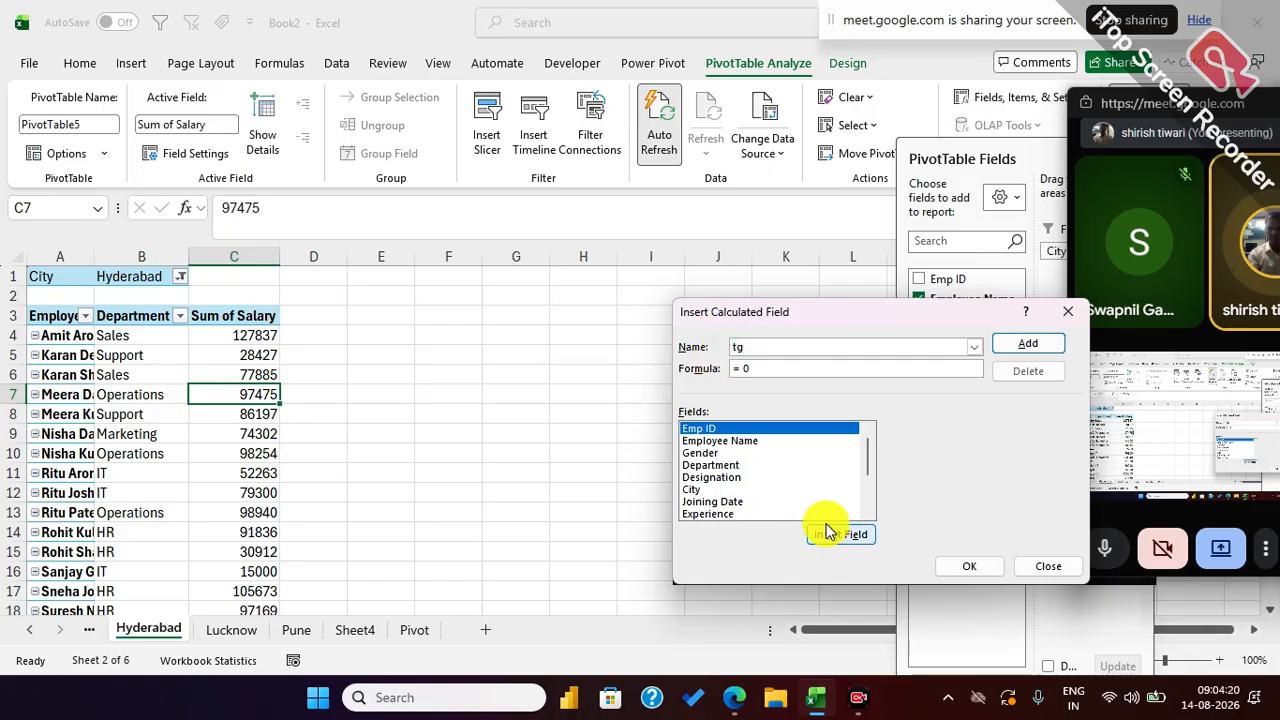
{"action": "left_click", "coordinate": [759, 373]}
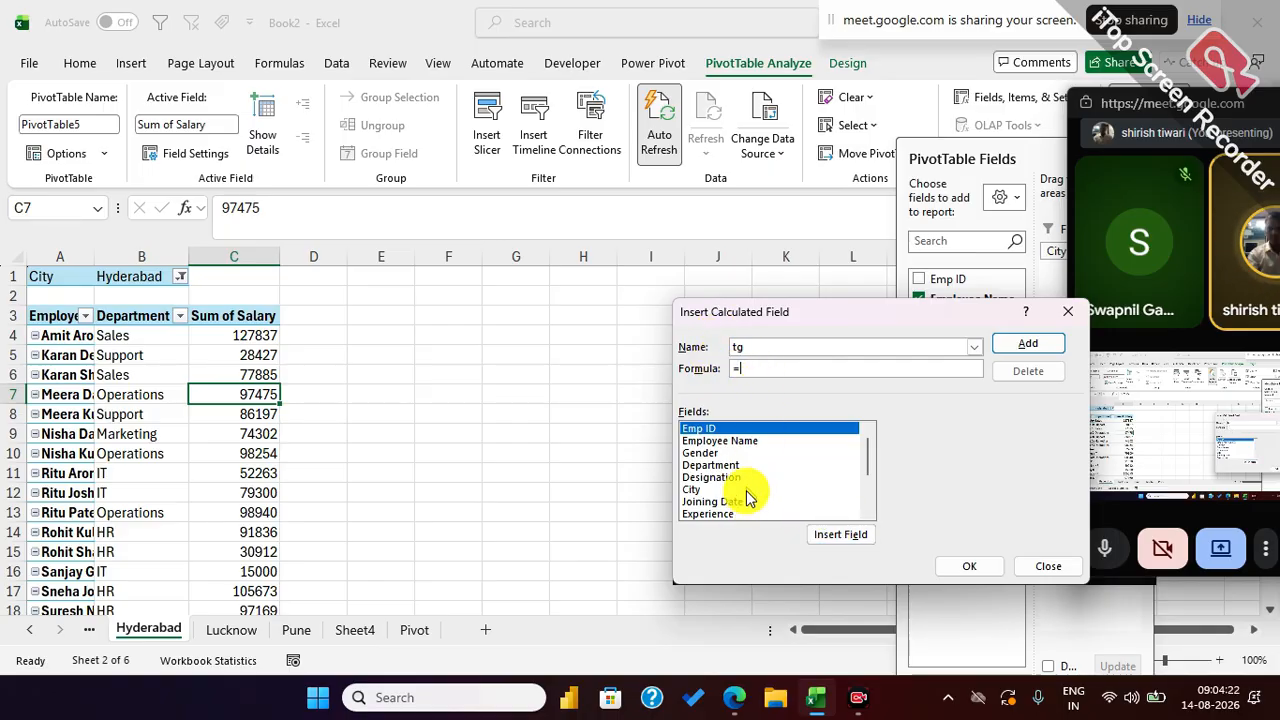
{"action": "scroll", "coordinate": [760, 485], "scroll_direction": "down", "scroll_amount": 2}
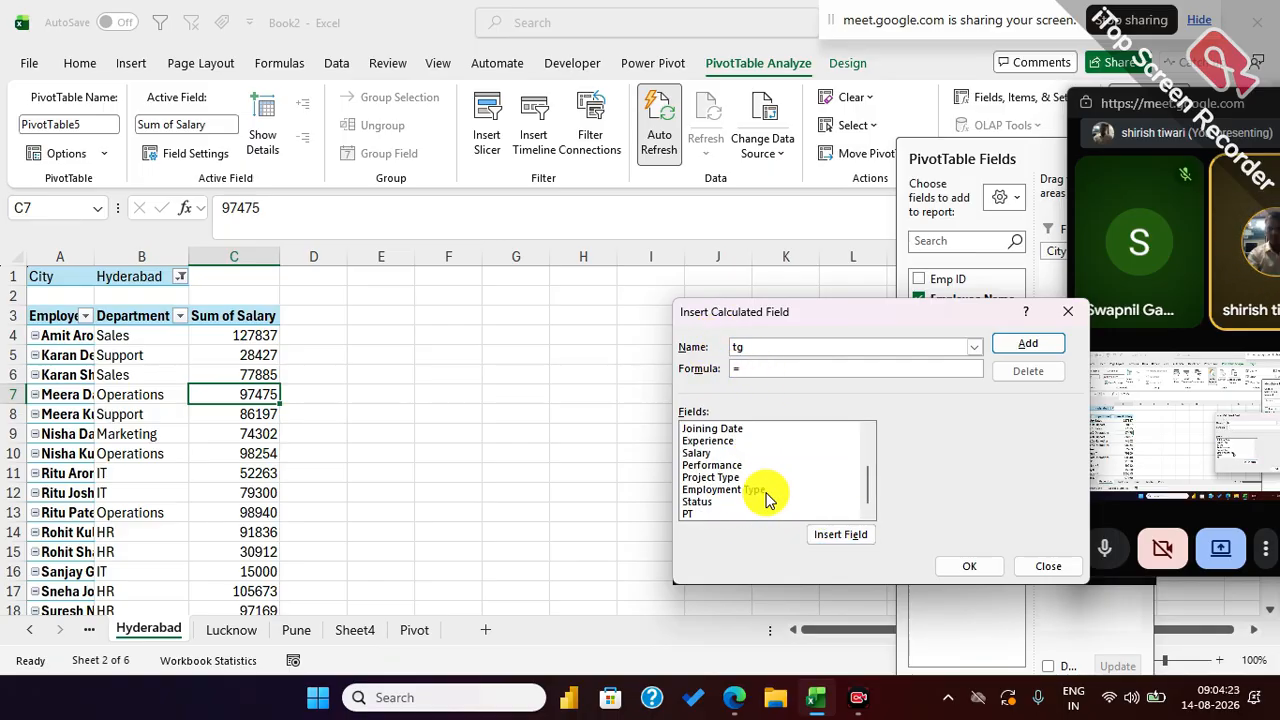
{"action": "left_click", "coordinate": [697, 452]}
{"action": "left_click", "coordinate": [830, 534]}
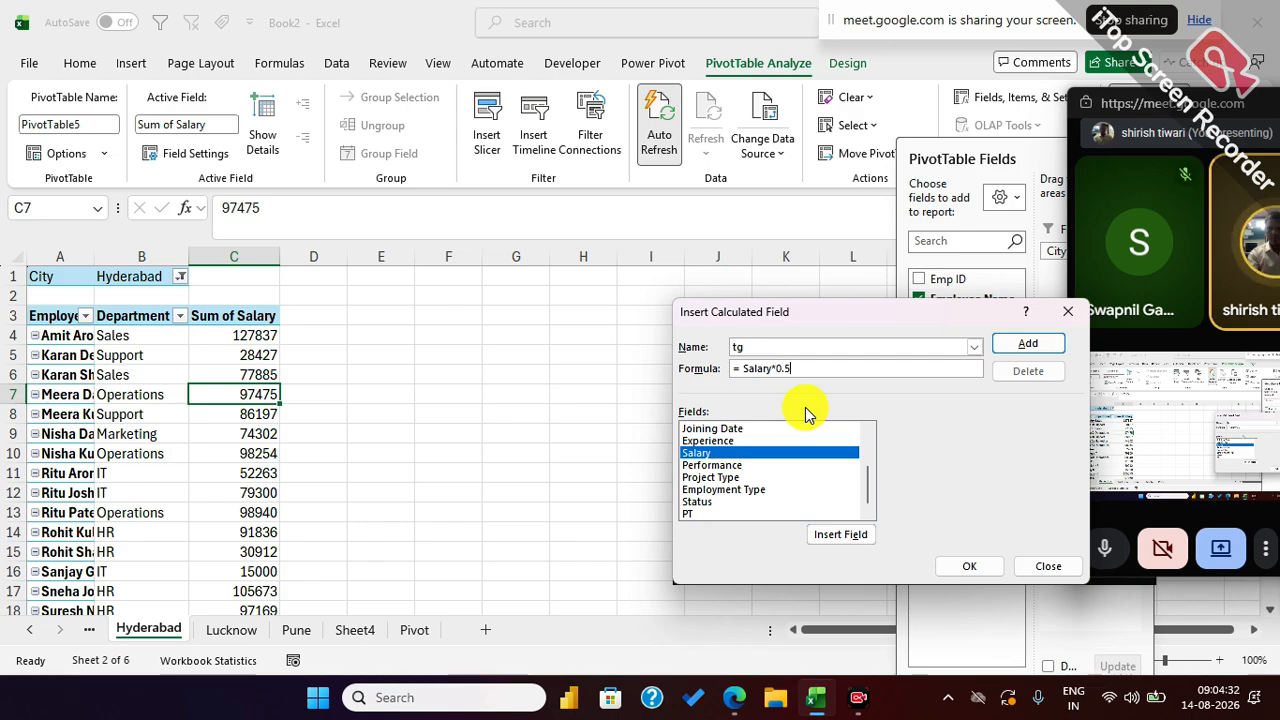
{"action": "left_click", "coordinate": [969, 566]}
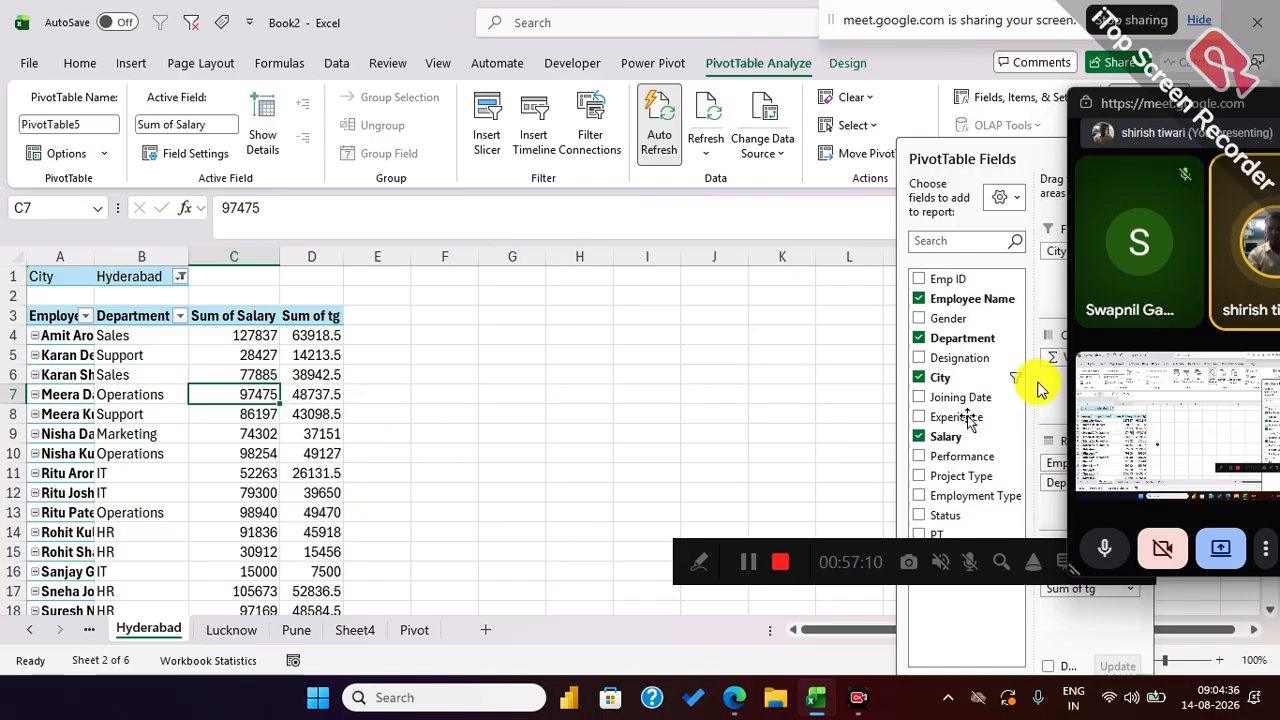
Step: Change the formula of the calculated field tg to =Salary *0.2
{"action": "left_click", "coordinate": [1030, 98]}
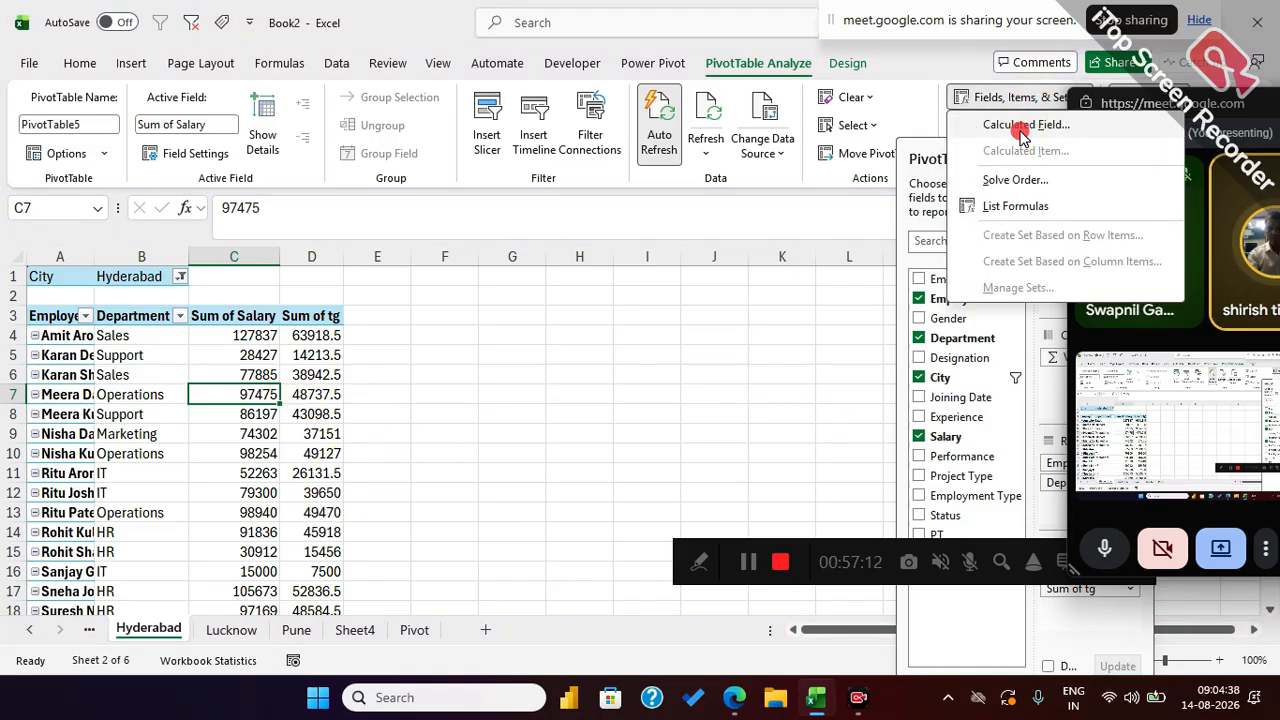
{"action": "left_click", "coordinate": [1000, 124]}
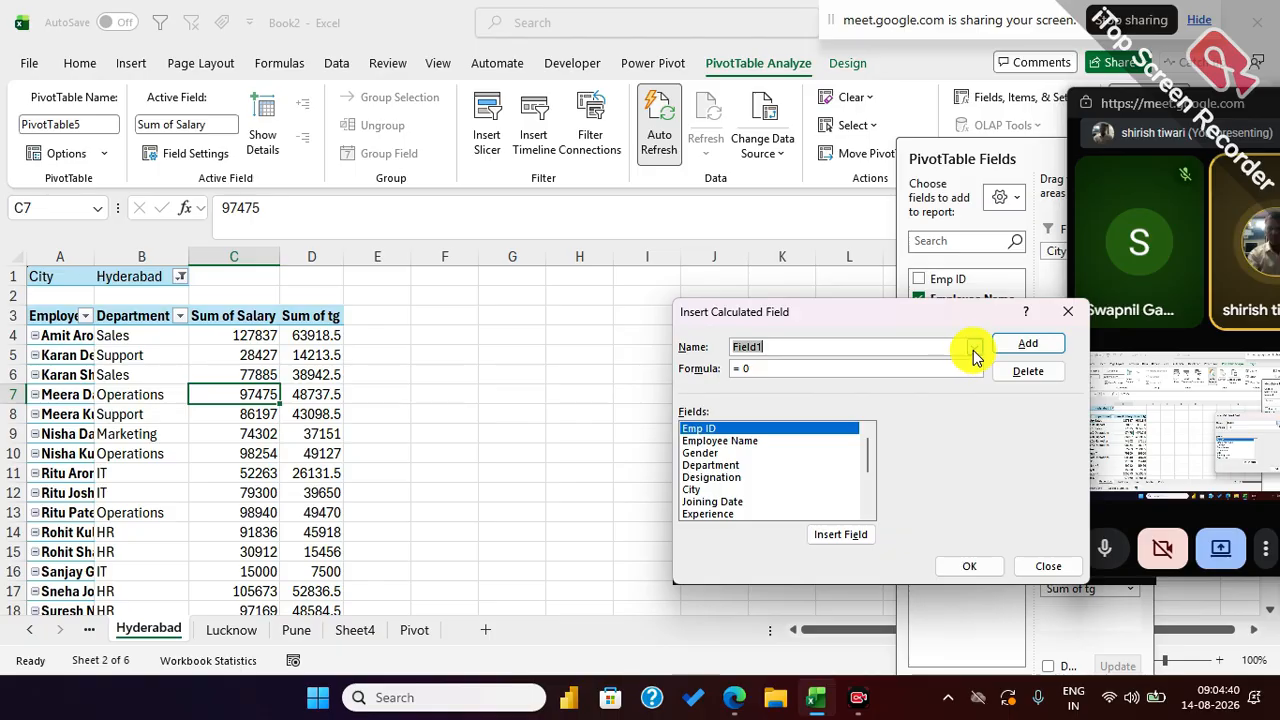
{"action": "left_click", "coordinate": [972, 347]}
{"action": "left_click", "coordinate": [762, 365]}
{"action": "left_click", "coordinate": [816, 366]}
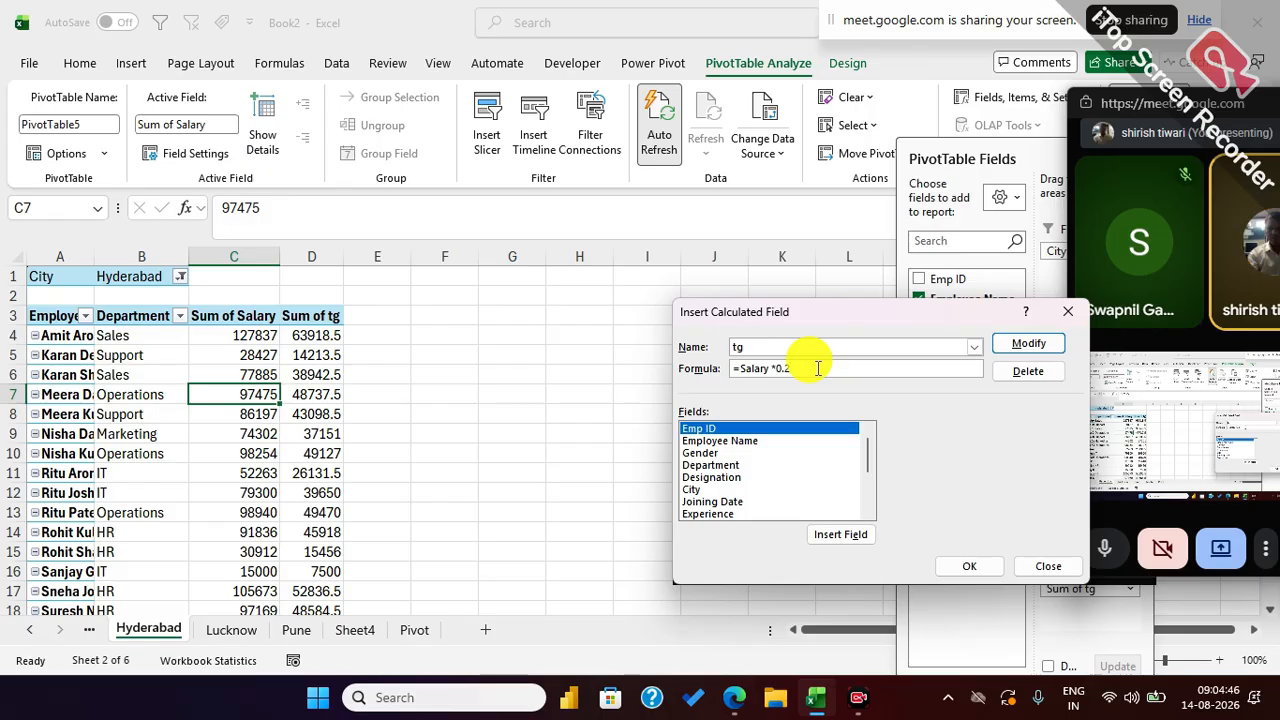
{"action": "left_click", "coordinate": [969, 566]}
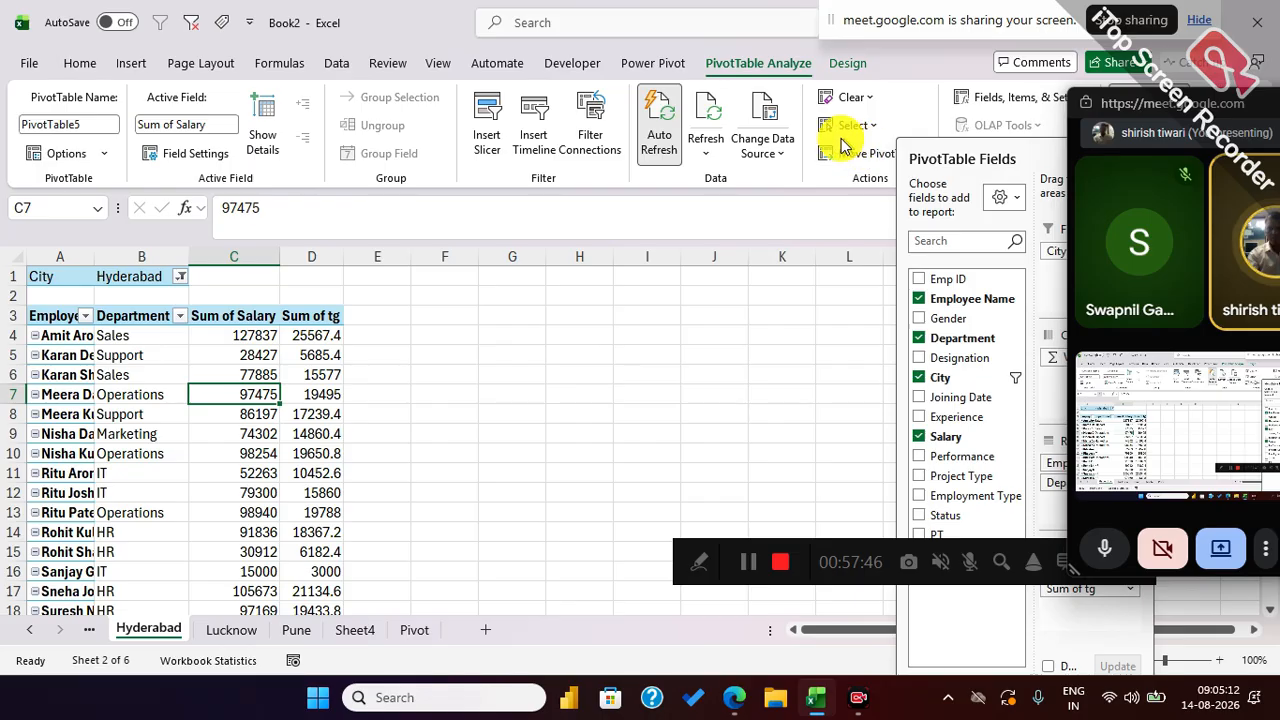
Step: Enter the sample values 1, 0.1 and 0.001 in cells G4 to G6 beside the Hyderabad pivot table
{"action": "left_click_drag", "start_coordinate": [925, 157], "coordinate": [858, 117]}
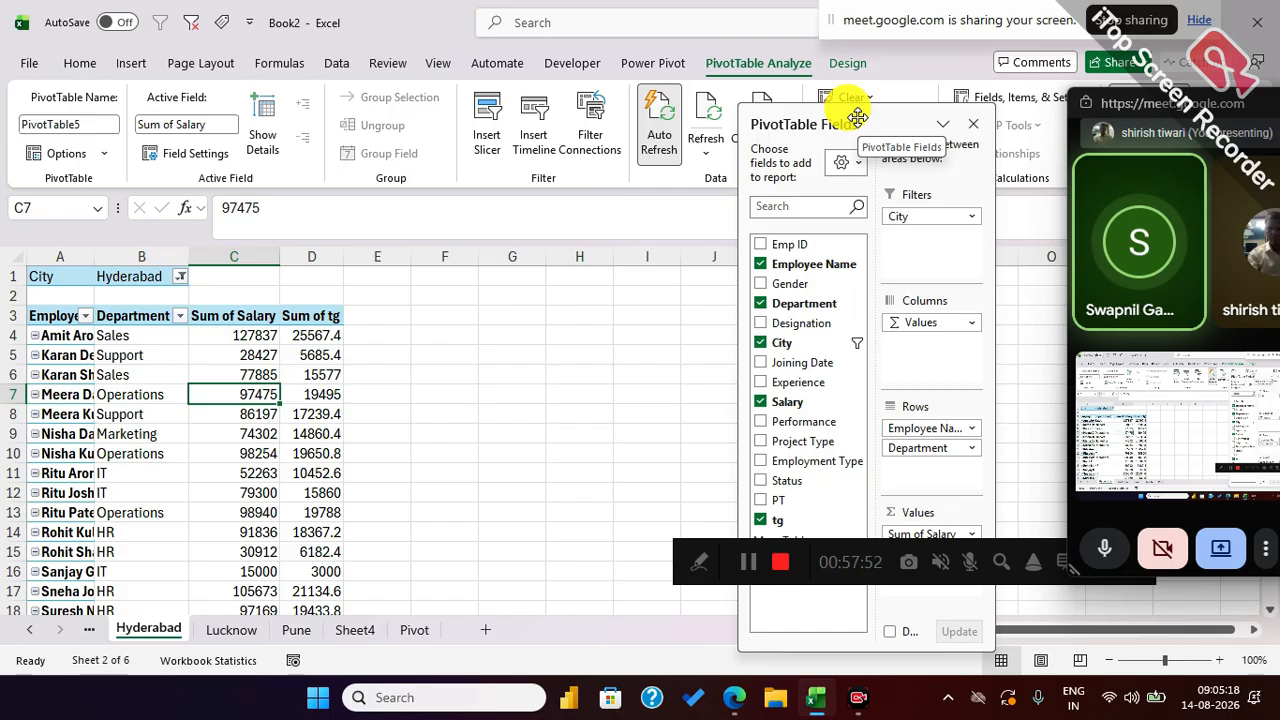
{"action": "left_click", "coordinate": [510, 354]}
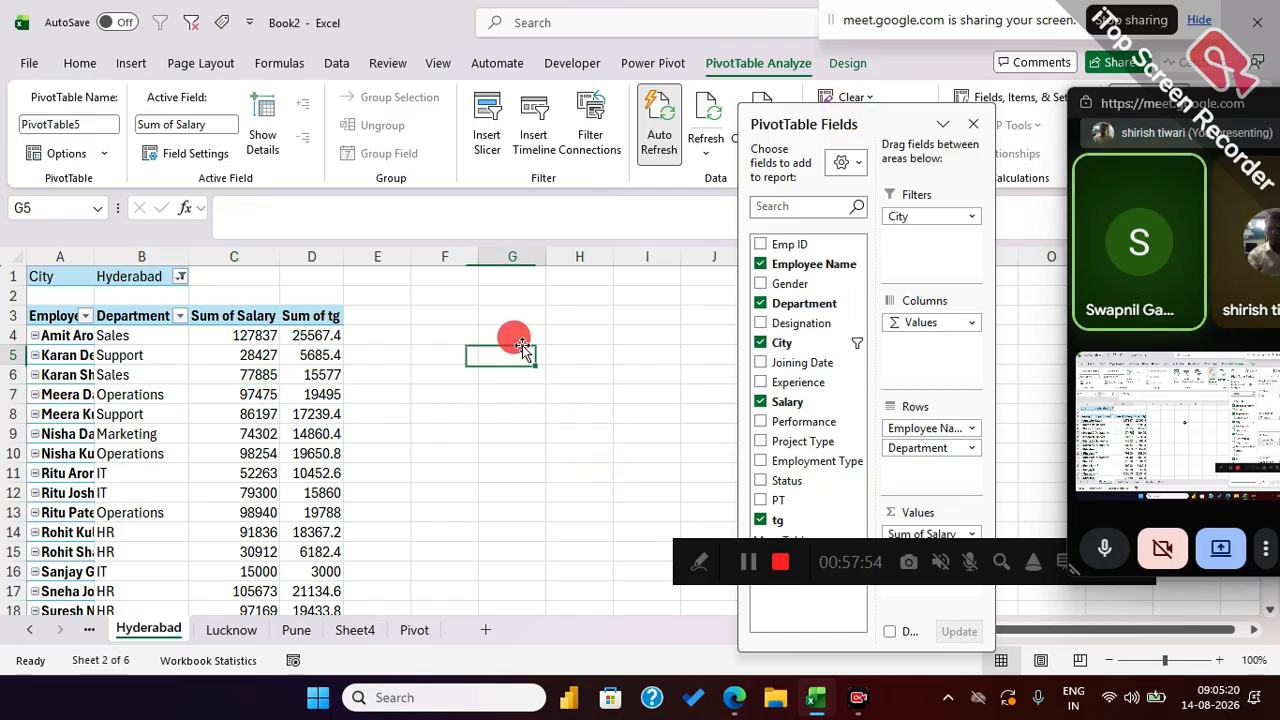
{"action": "left_click", "coordinate": [502, 336]}
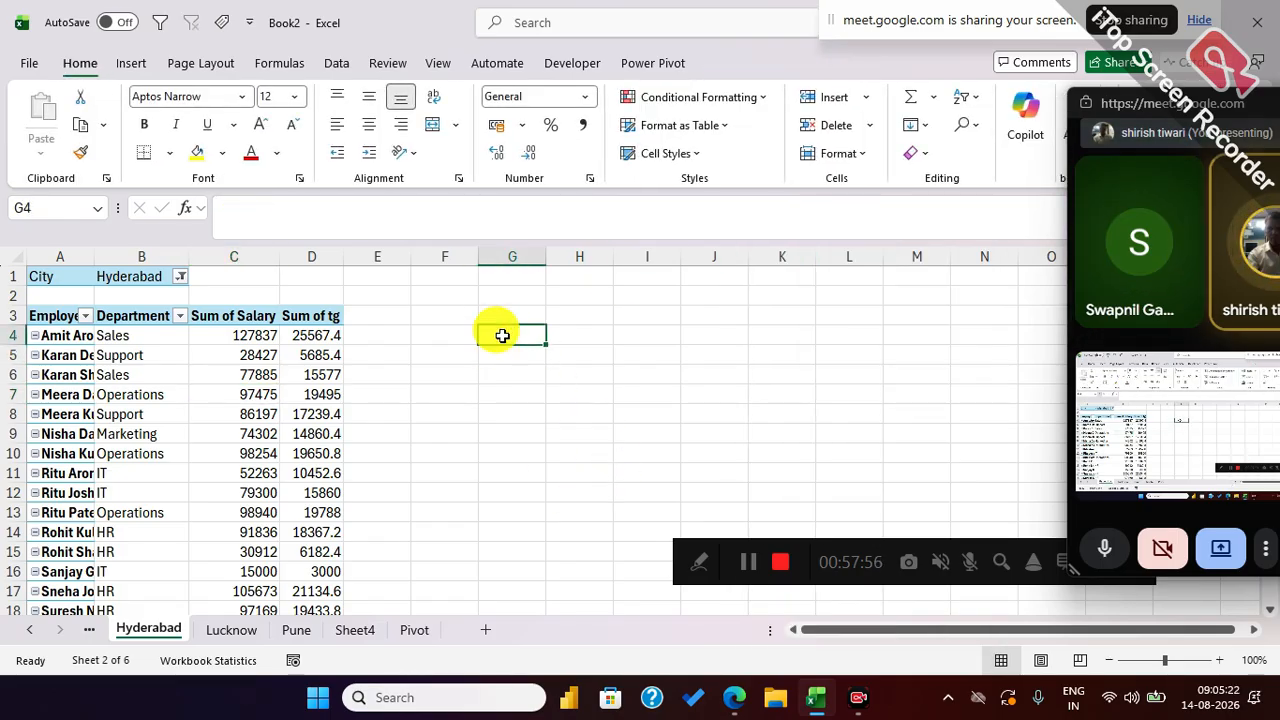
{"action": "type", "text": "1"}
{"action": "key", "text": "Return"}
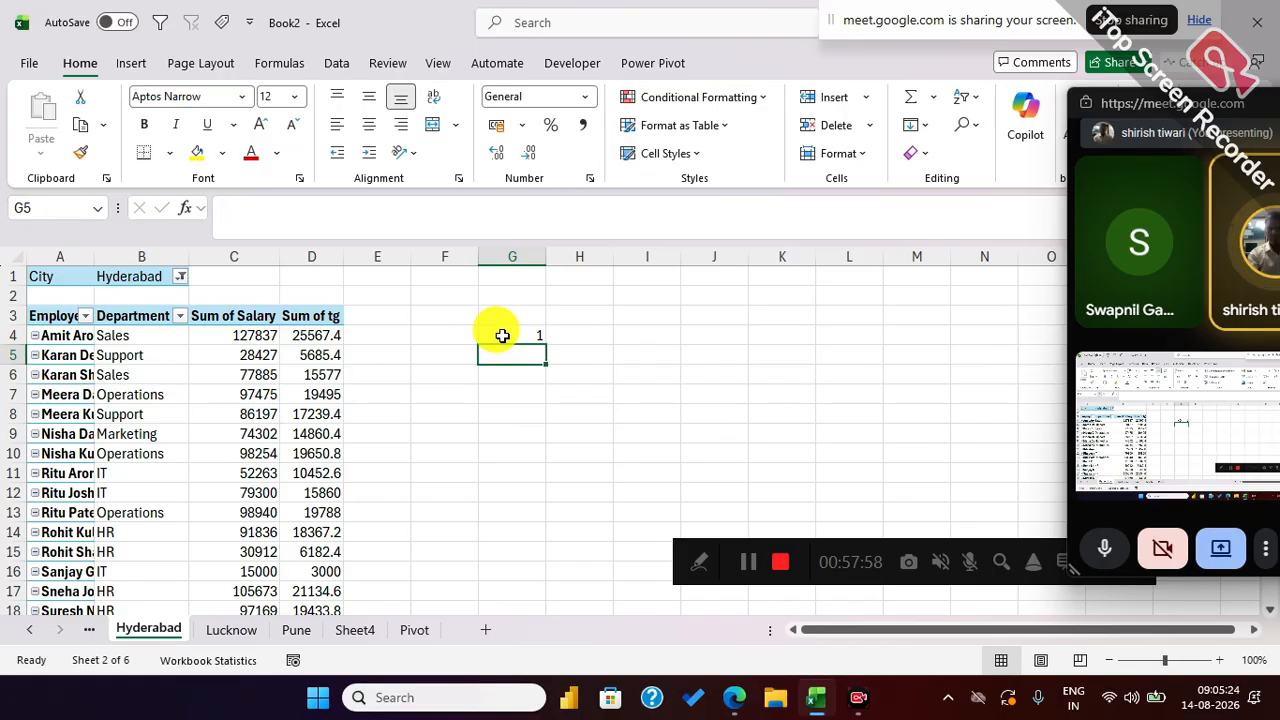
{"action": "type", "text": "0"}
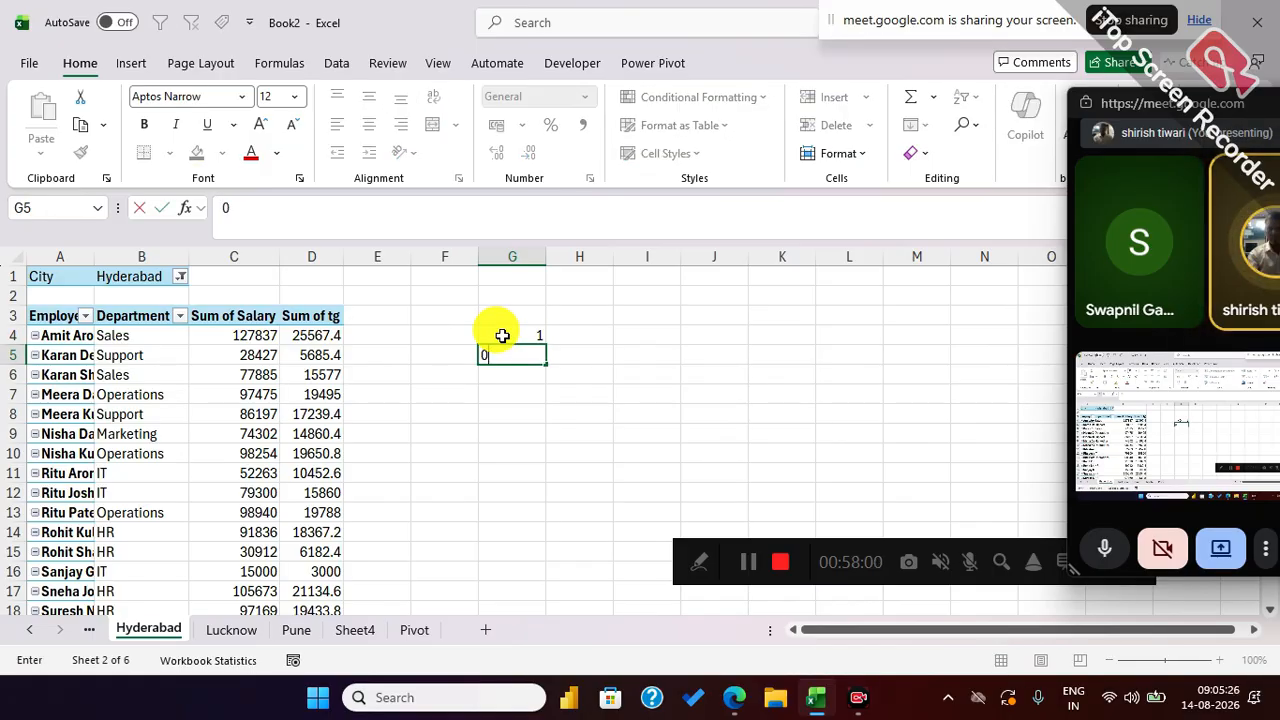
{"action": "key", "text": "Return"}
{"action": "type", "text": "0.001"}
{"action": "key", "text": "Return"}
Step: Duplicate the values of G4:G6 into the adjacent cells H4:H6
{"action": "key", "text": "Up"}
{"action": "key", "text": "Up"}
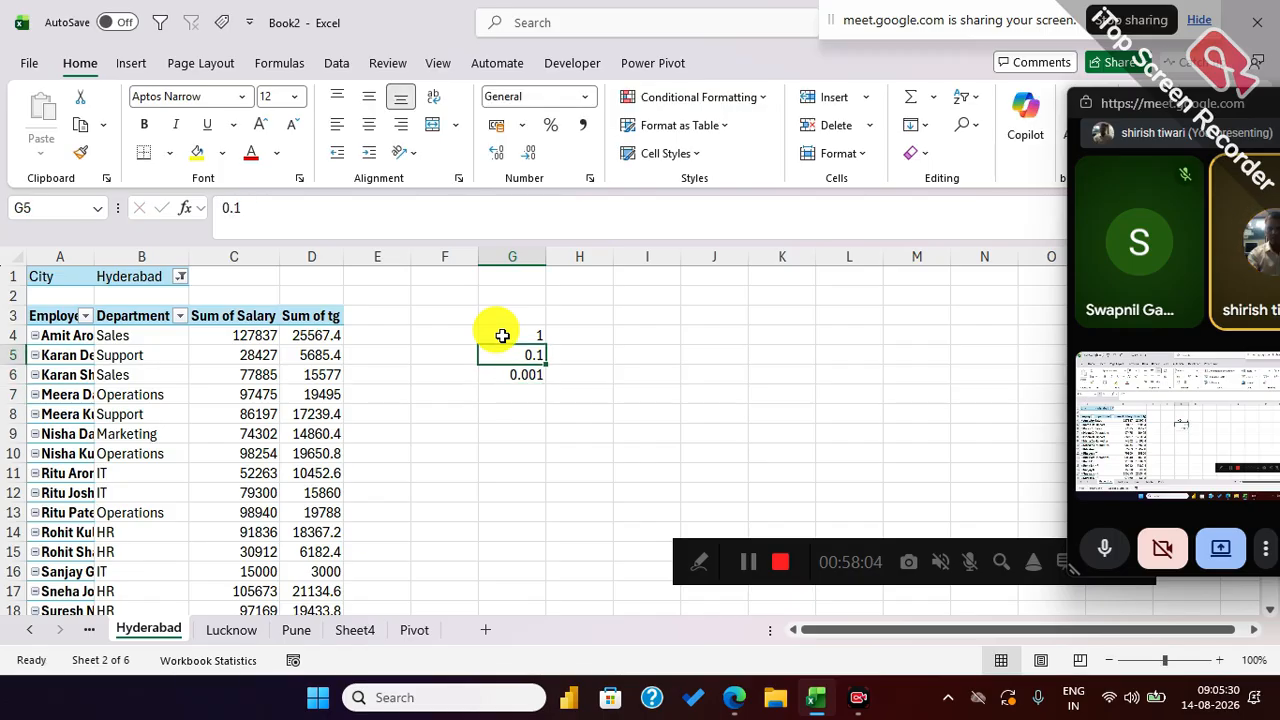
{"action": "left_click", "coordinate": [502, 335]}
{"action": "key", "text": "shift+Down"}
{"action": "key", "text": "shift+Down"}
{"action": "key", "text": "shift+Right"}
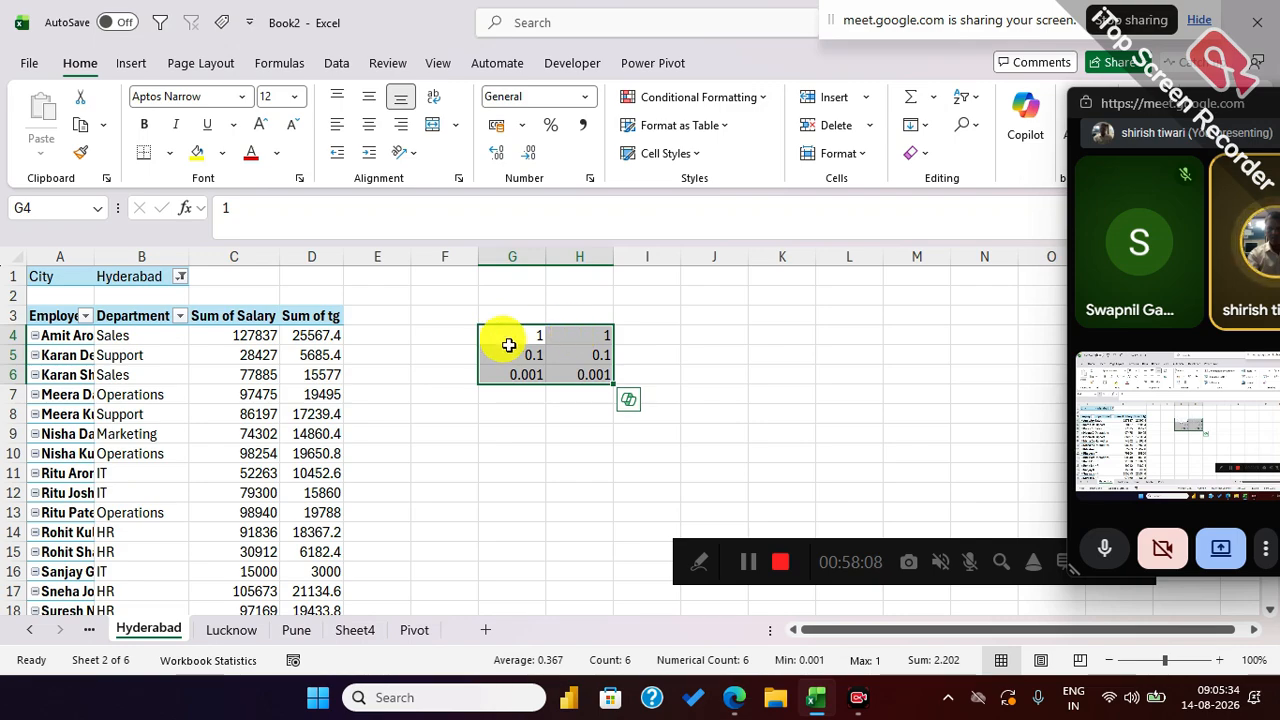
Step: Format cells H4 to H6 as percentages, showing one decimal place in H6
{"action": "left_click", "coordinate": [531, 340]}
{"action": "left_click", "coordinate": [574, 334]}
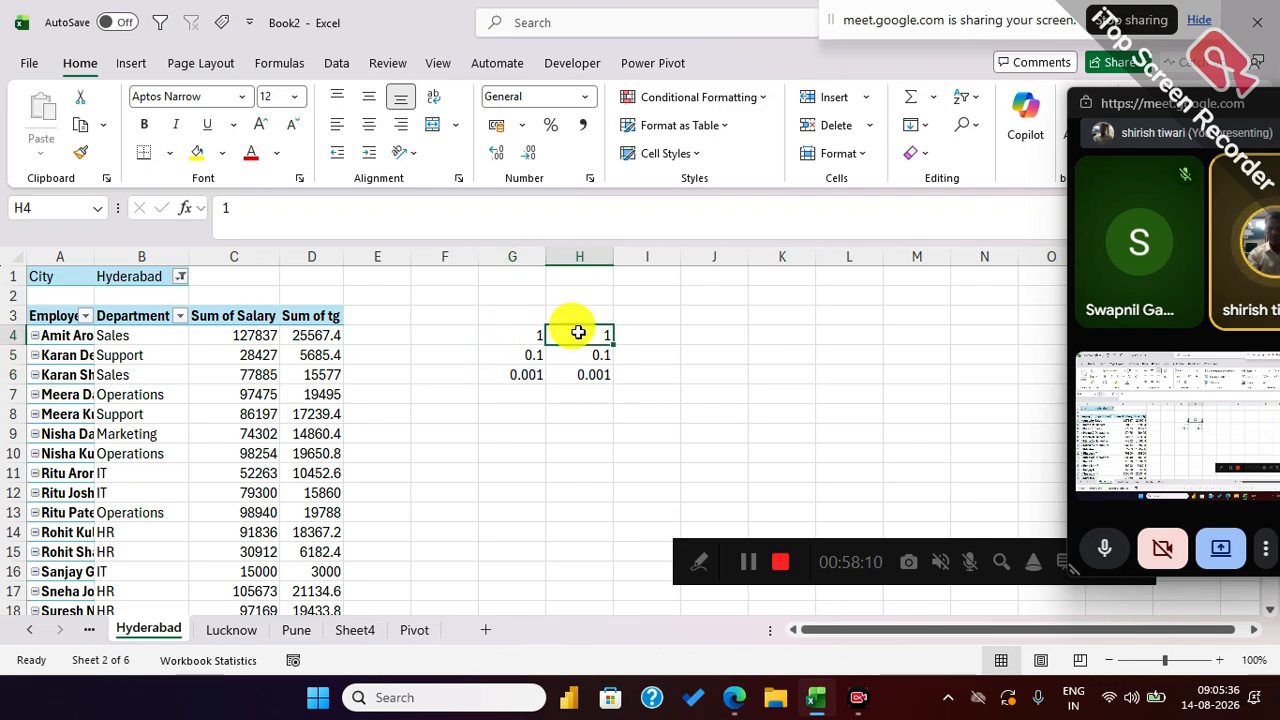
{"action": "left_click", "coordinate": [550, 125]}
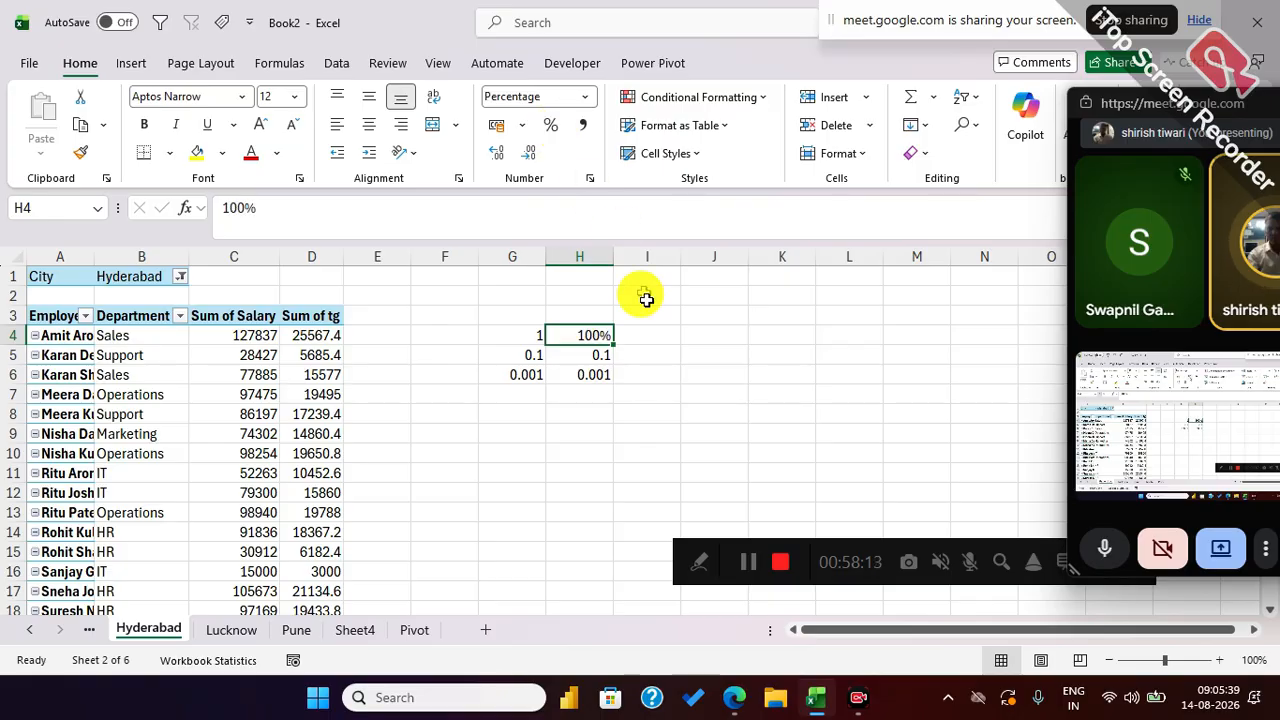
{"action": "left_click", "coordinate": [592, 355]}
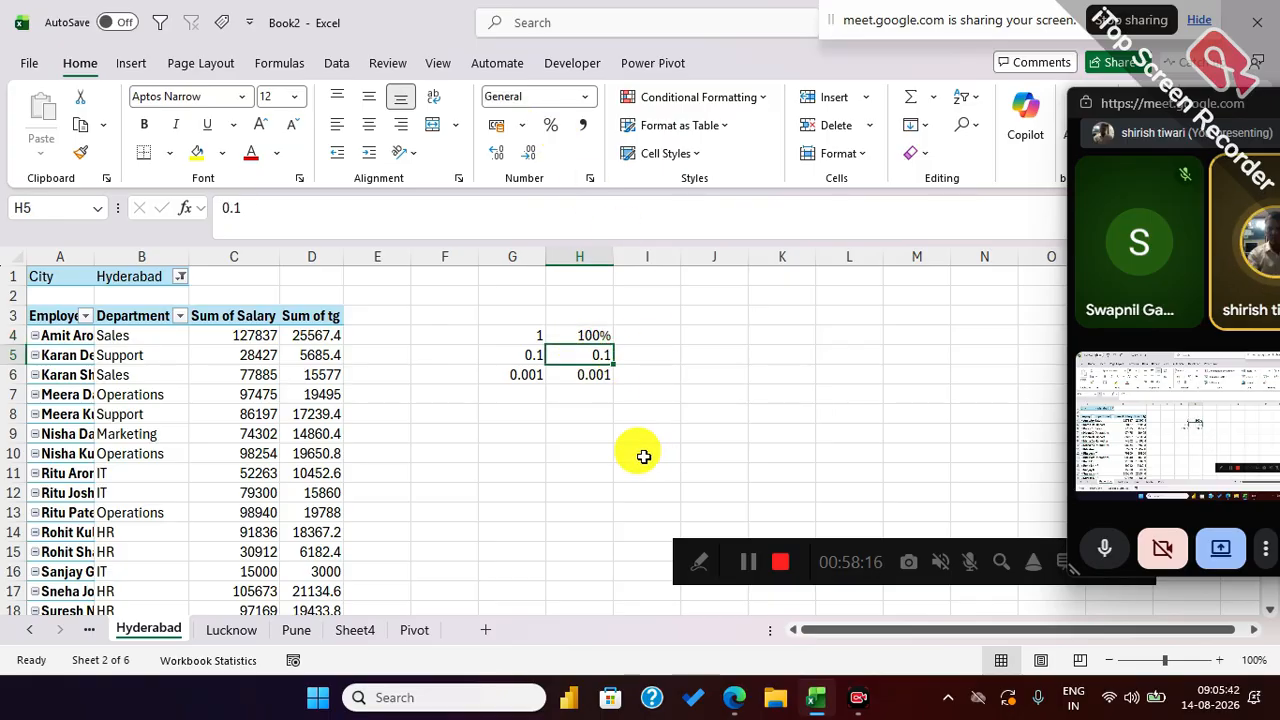
{"action": "left_click", "coordinate": [560, 132]}
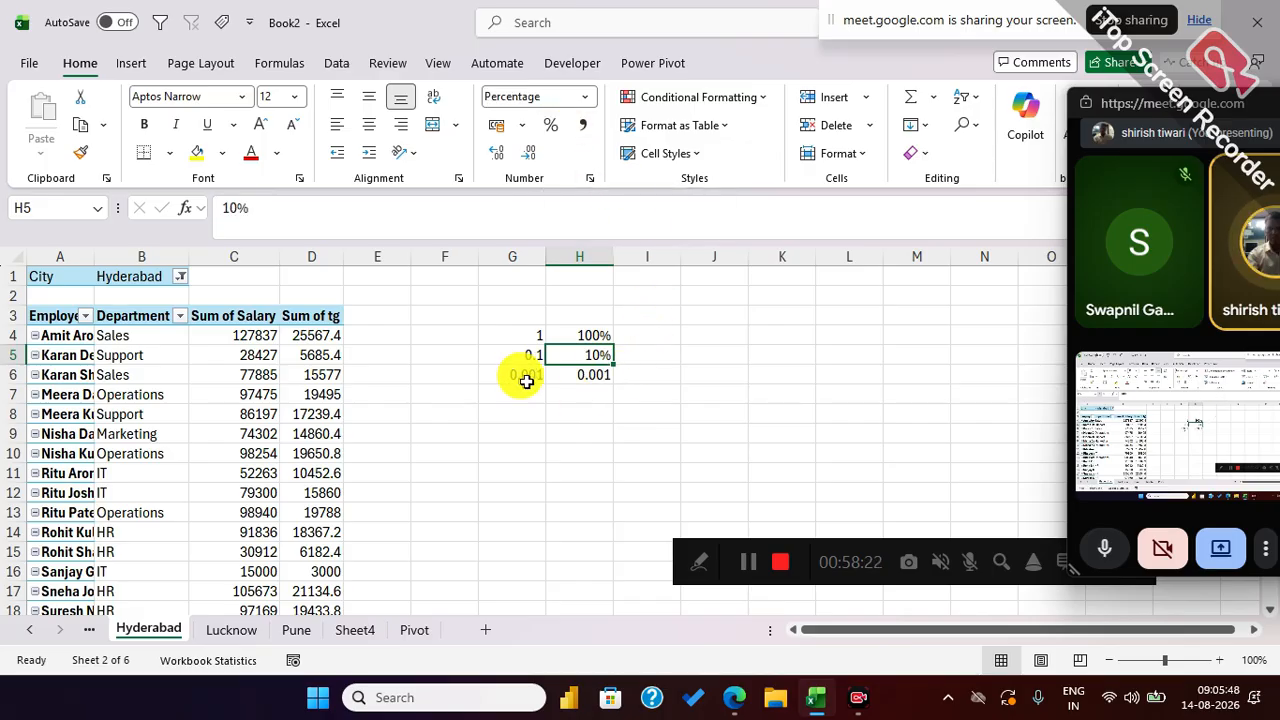
{"action": "left_click", "coordinate": [593, 379]}
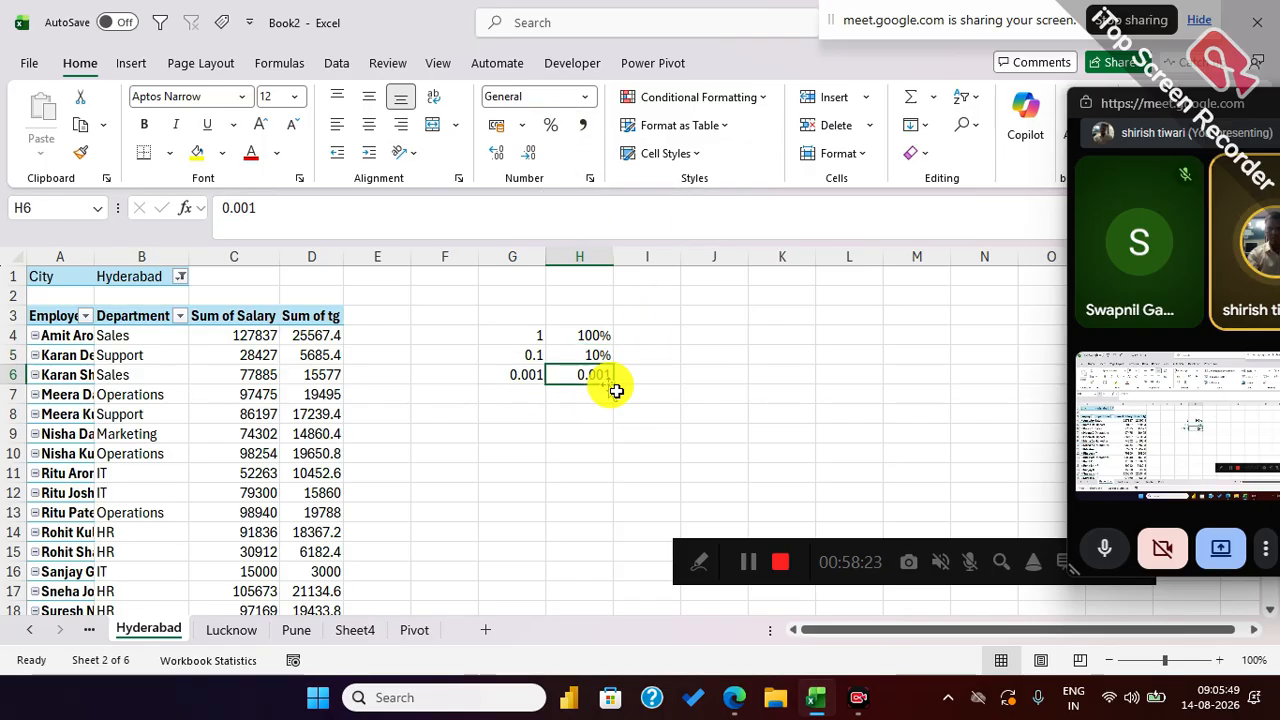
{"action": "left_click", "coordinate": [558, 128]}
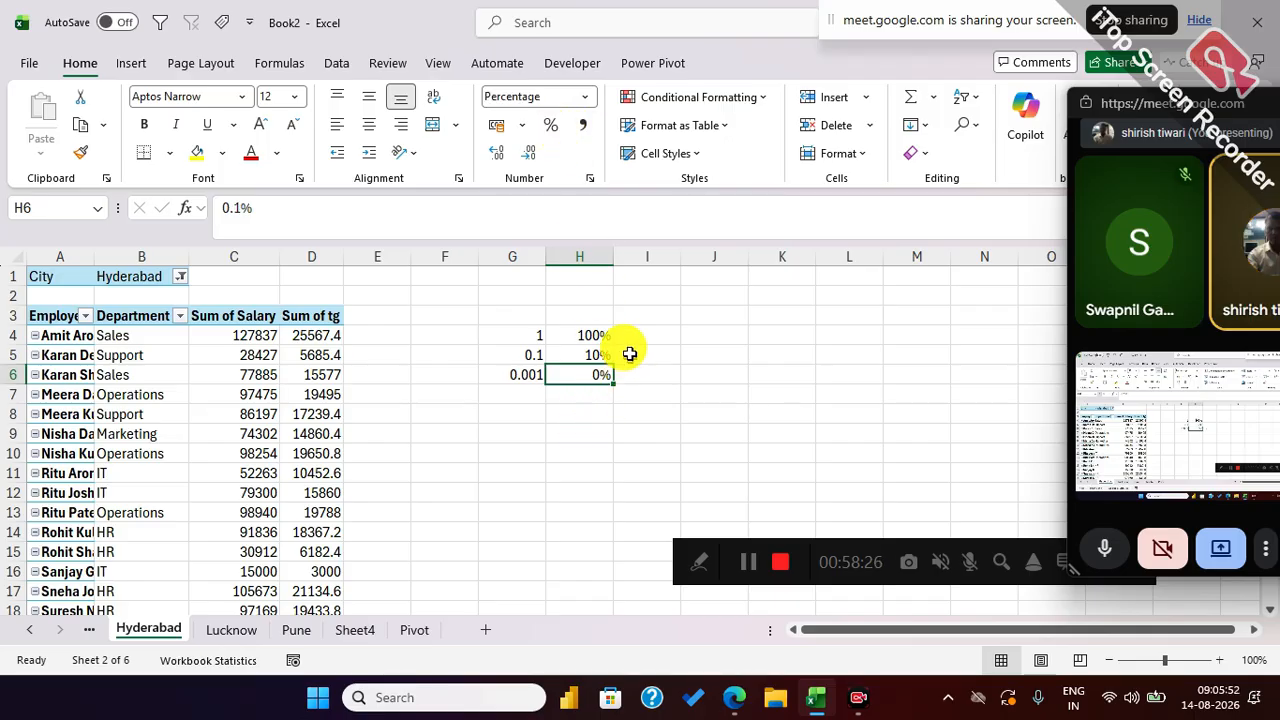
{"action": "left_click", "coordinate": [501, 157]}
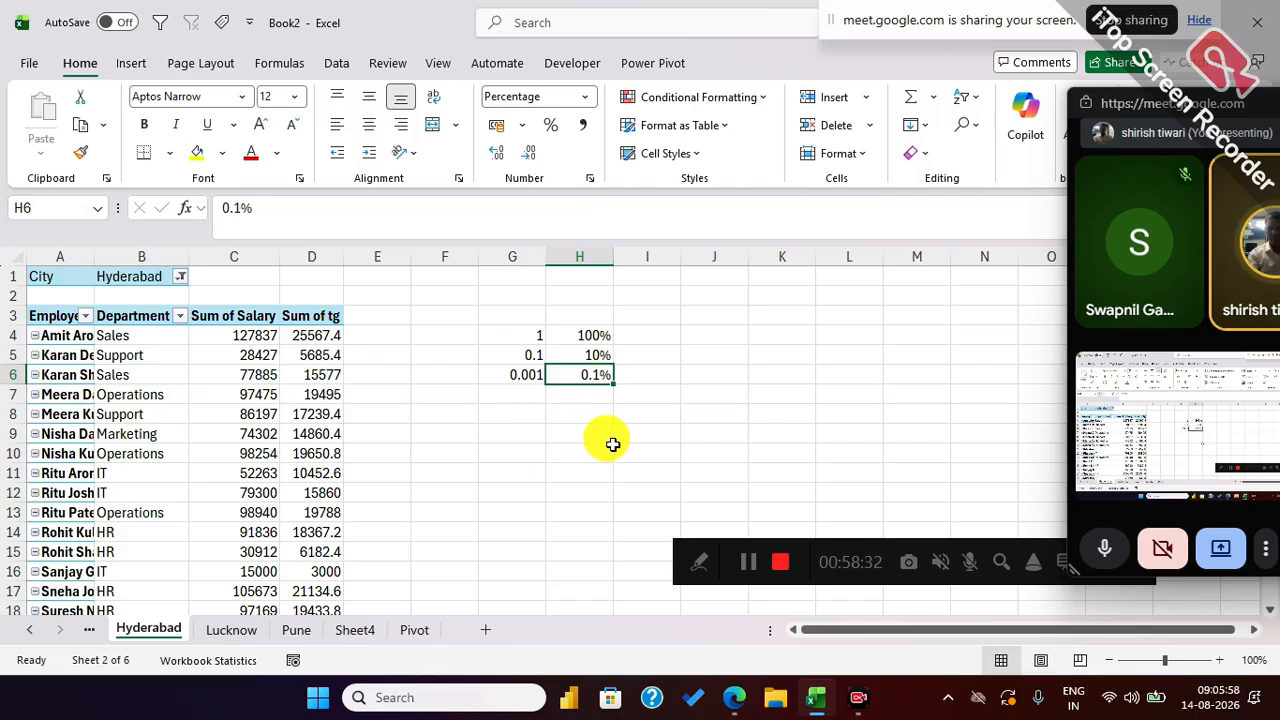
Step: Change the value in G5 to 0.05 and show one decimal place on the percentage in H5
{"action": "left_click", "coordinate": [534, 357]}
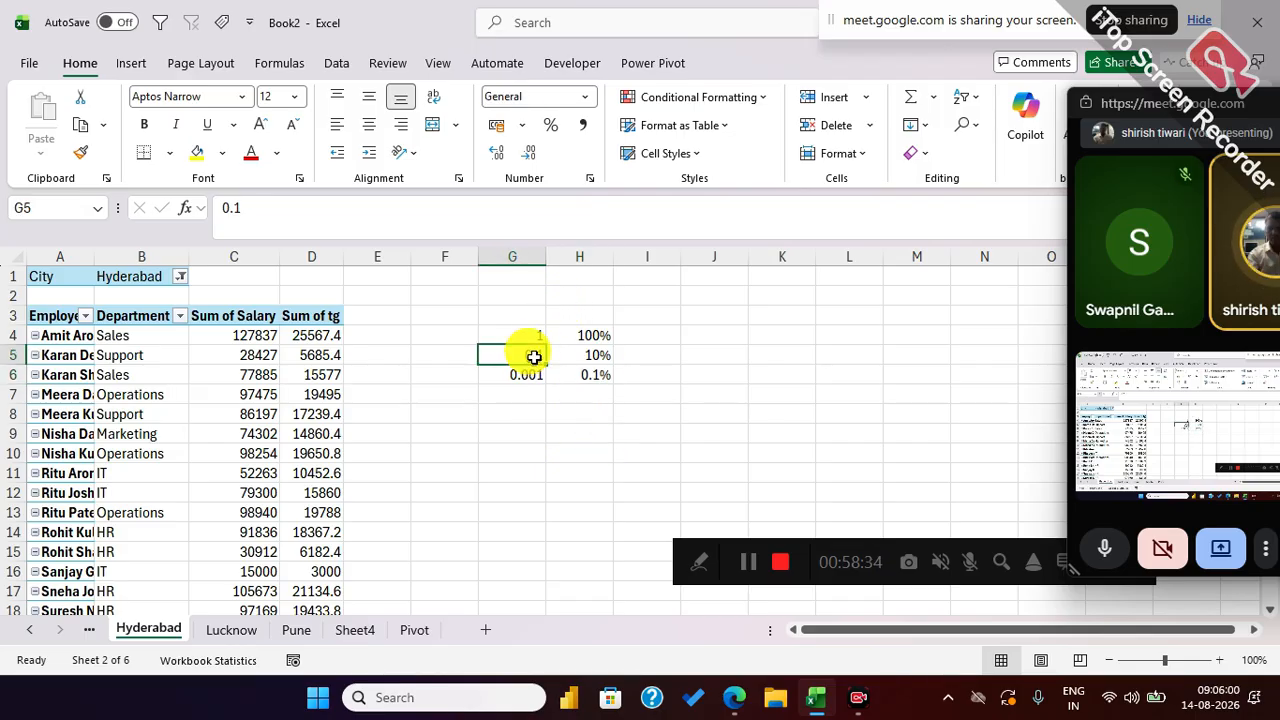
{"action": "left_click", "coordinate": [584, 356]}
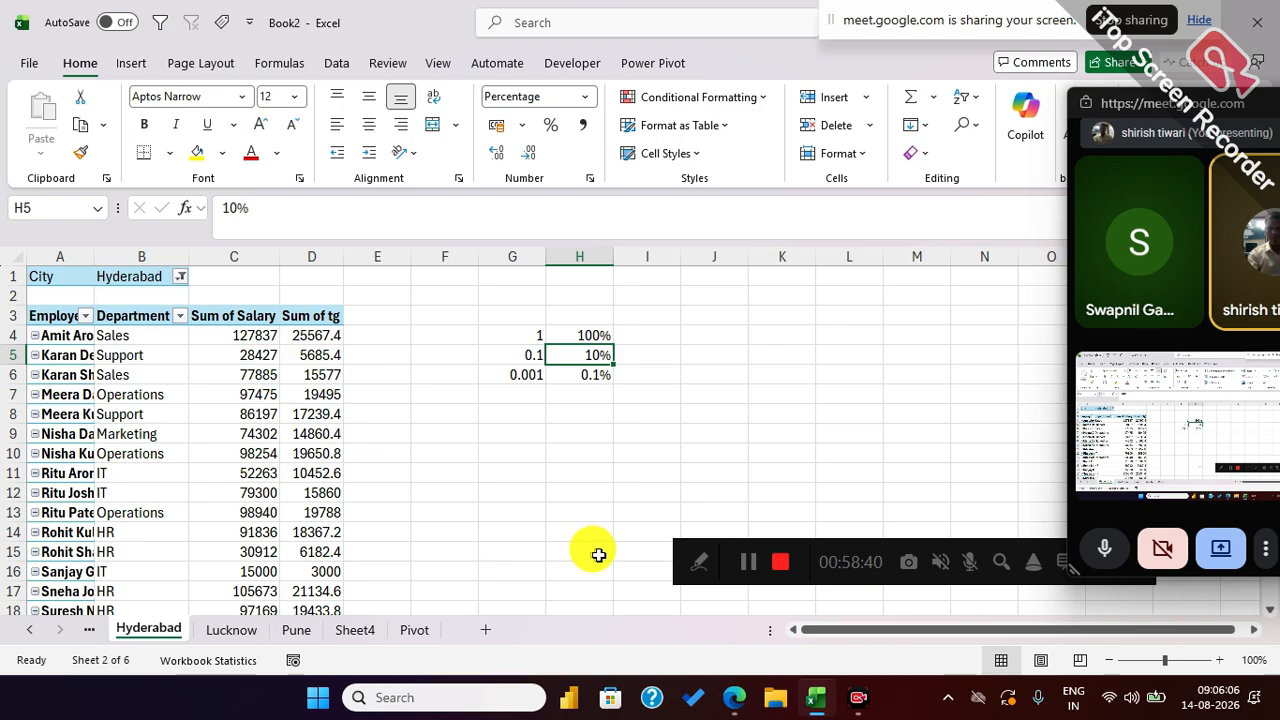
{"action": "left_click", "coordinate": [520, 348]}
{"action": "type", "text": "0."}
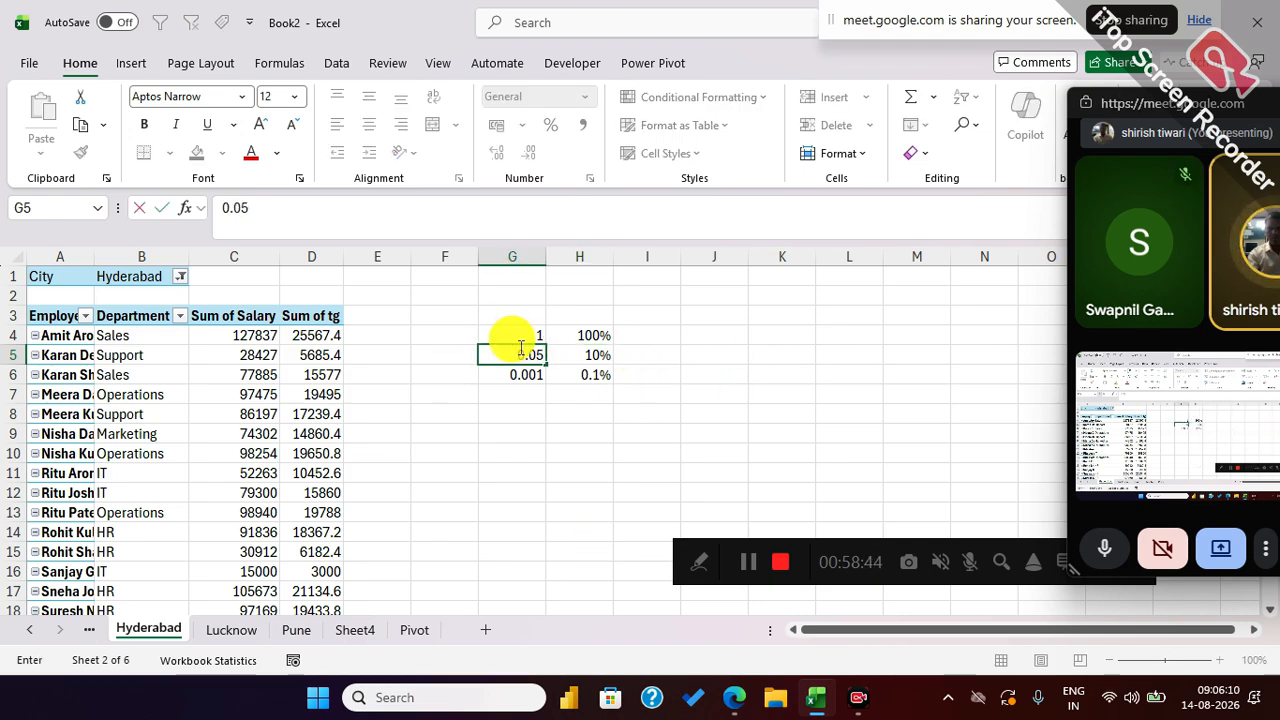
{"action": "key", "text": "Return"}
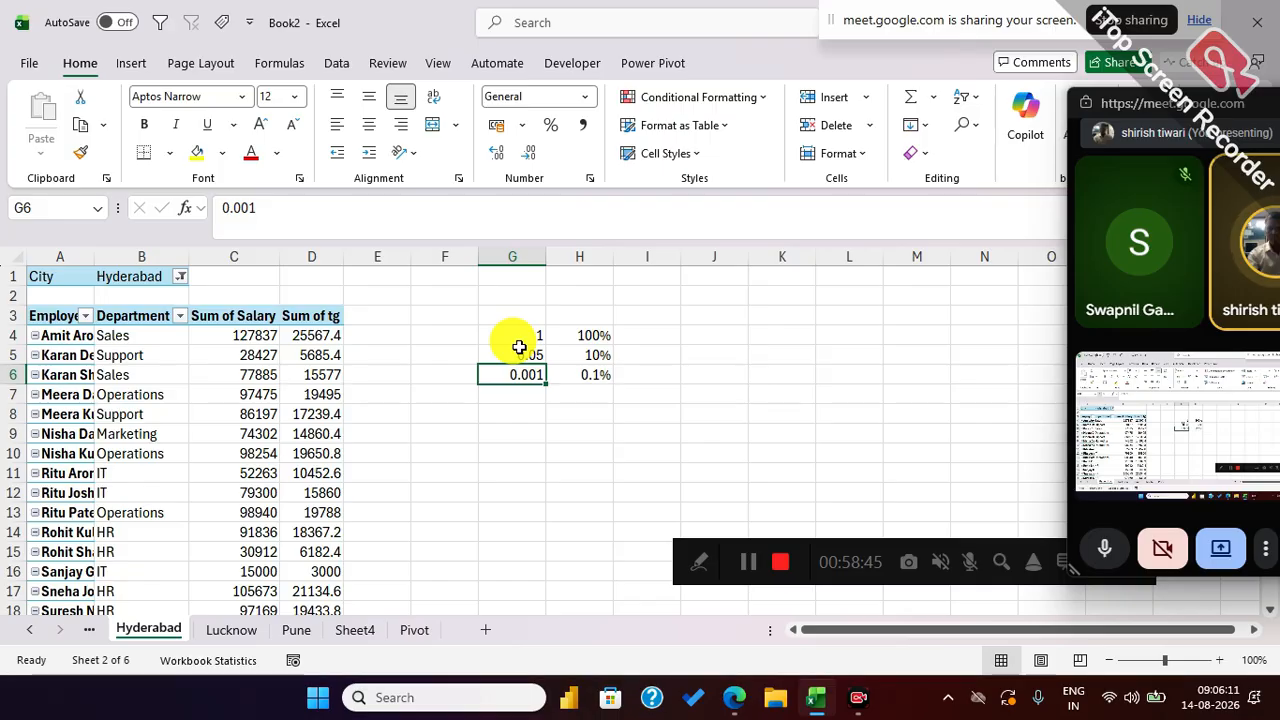
{"action": "left_click", "coordinate": [600, 353]}
{"action": "left_click", "coordinate": [496, 158]}
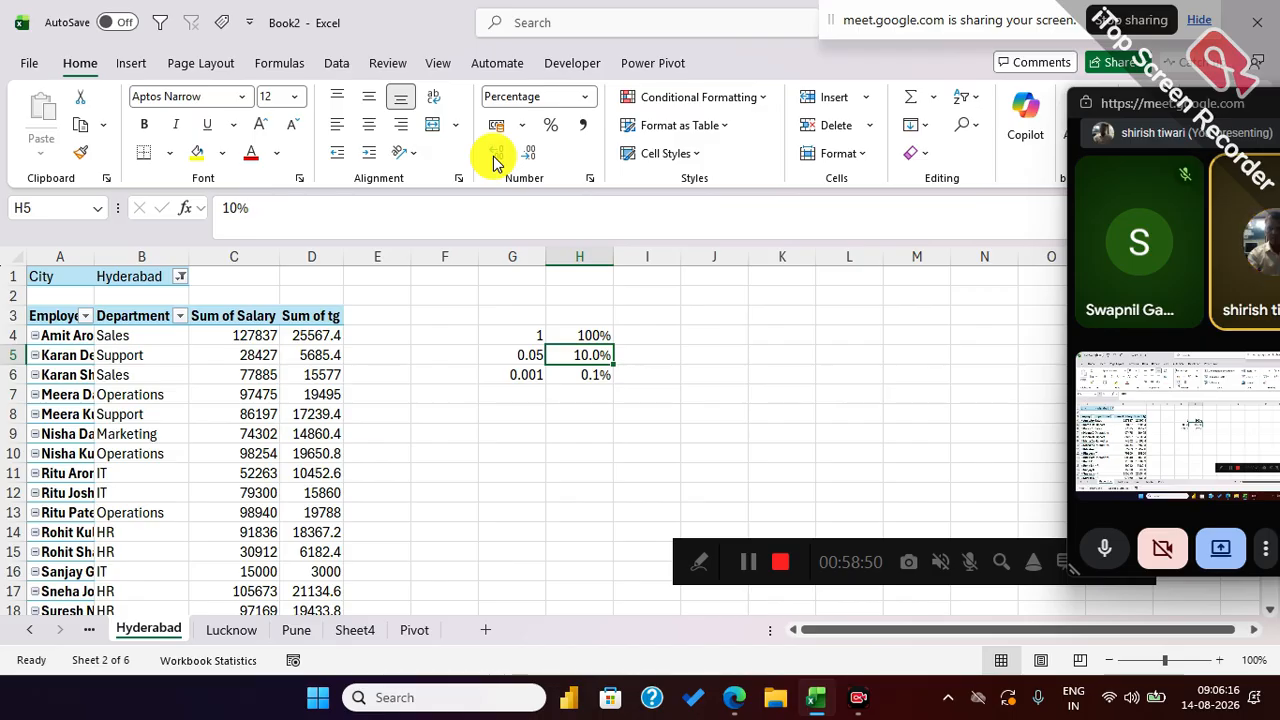
Step: Enter 0.05 in cell G8 and format it as a percentage
{"action": "left_click", "coordinate": [512, 410]}
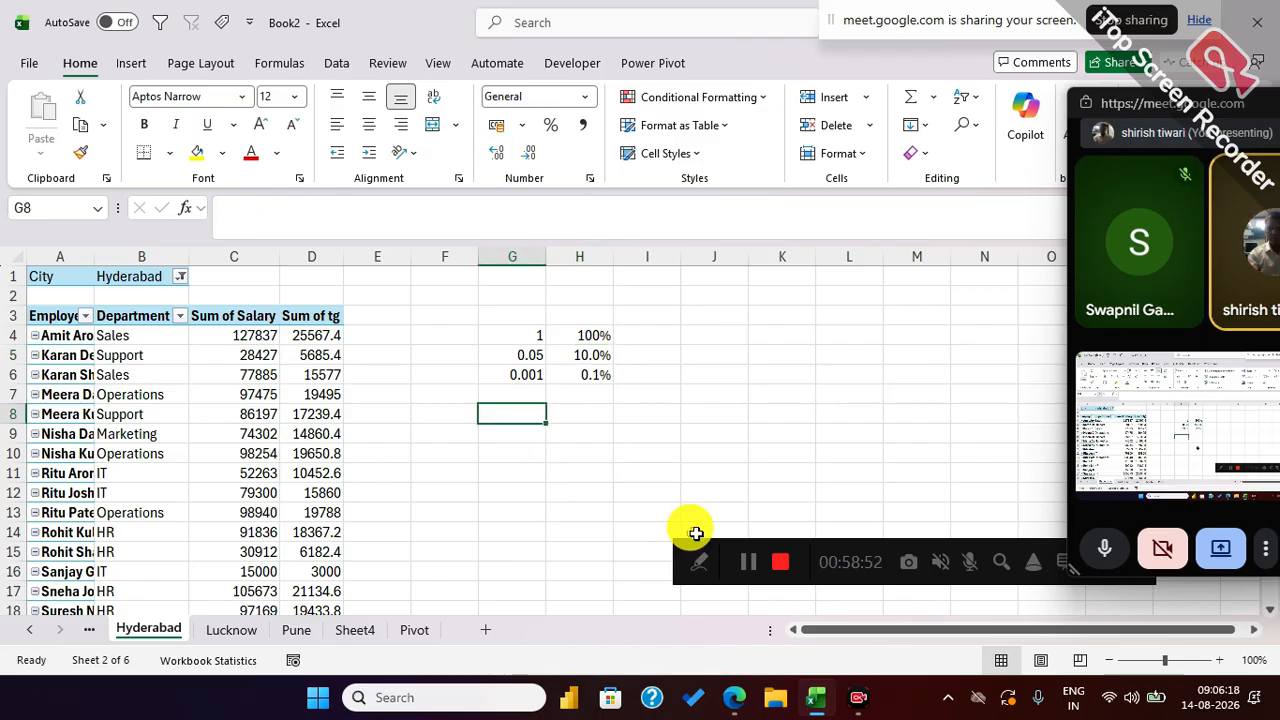
{"action": "type", "text": "0"}
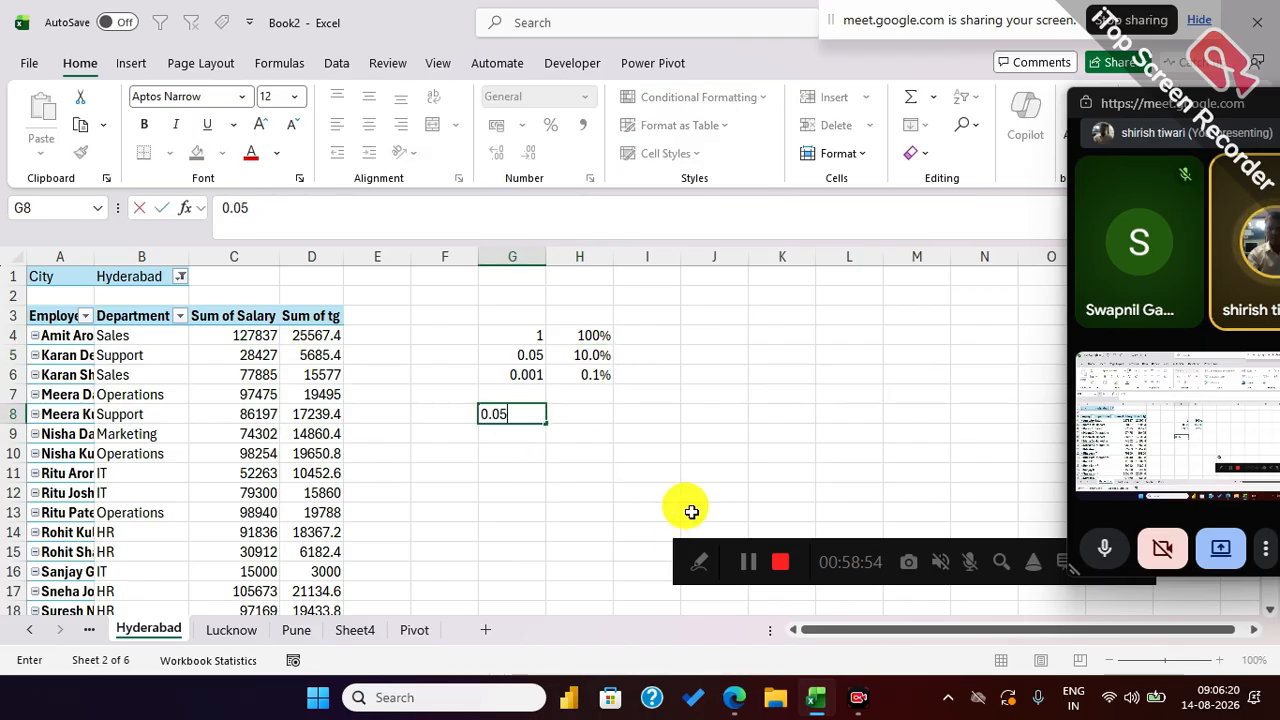
{"action": "type", "text": ".05"}
{"action": "key", "text": "Return"}
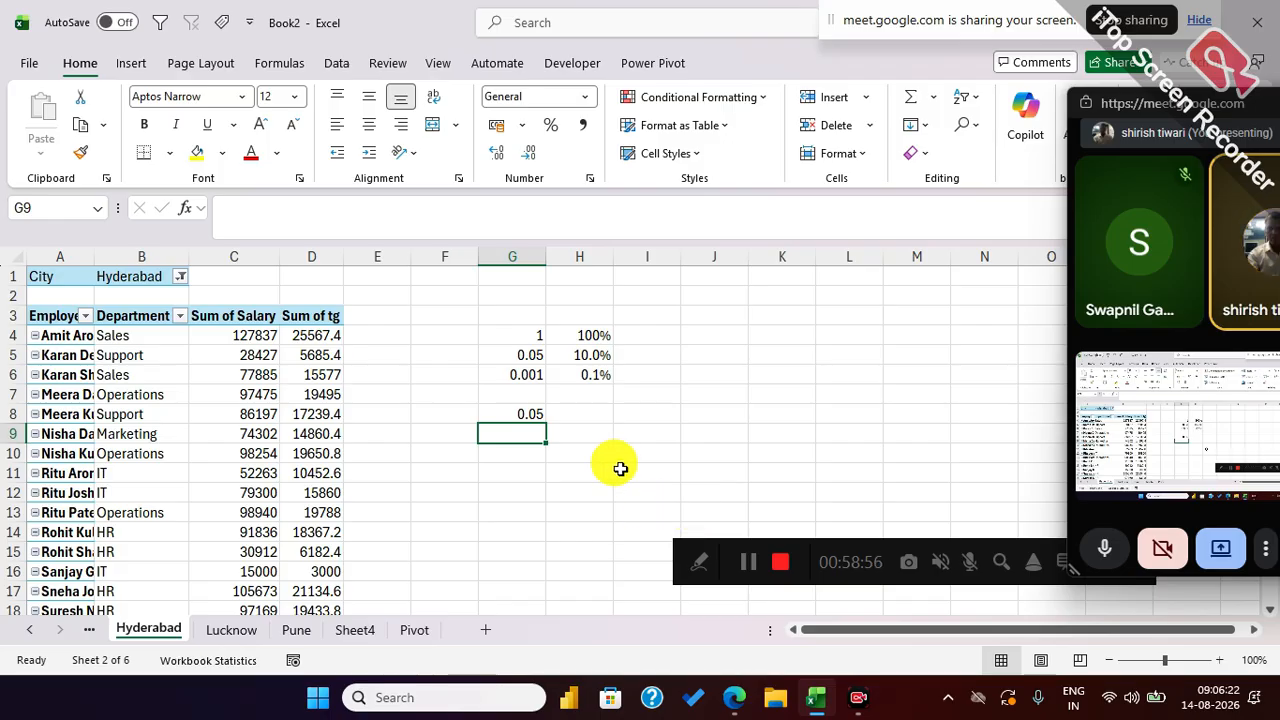
{"action": "left_click", "coordinate": [533, 413]}
{"action": "left_click", "coordinate": [550, 125]}
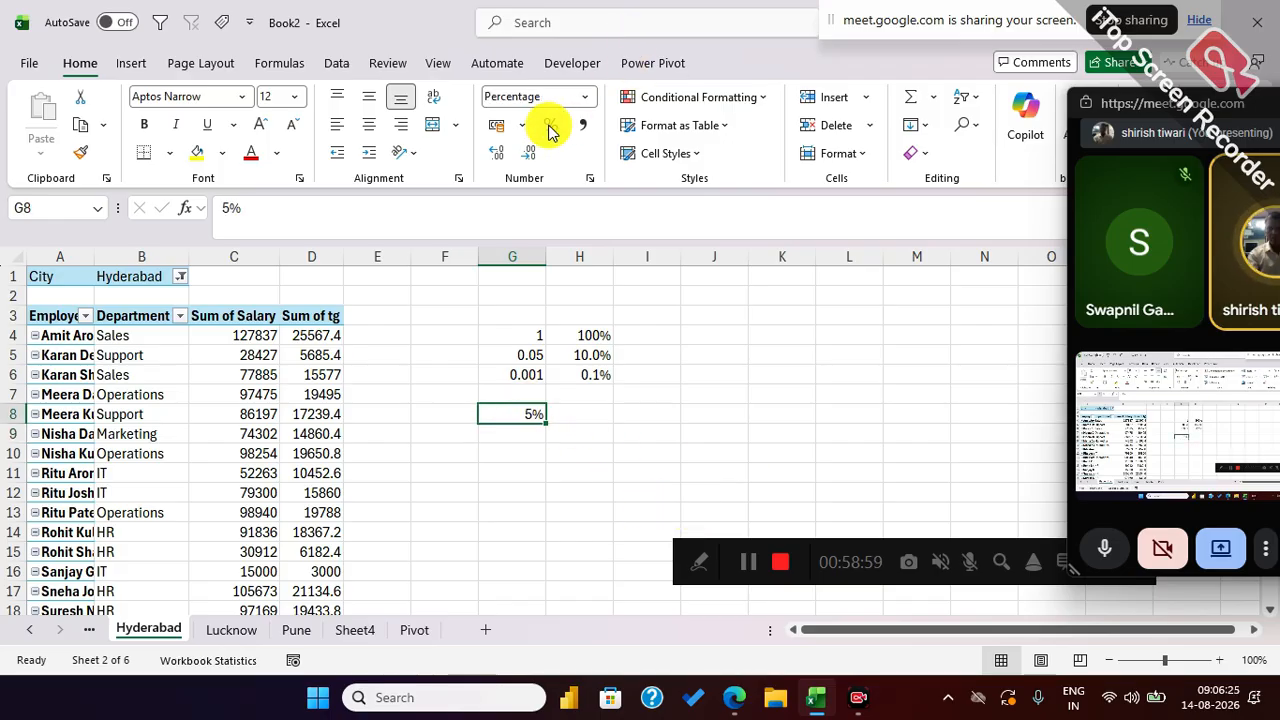
Step: Enter 0.5 in cell G9 and format it as a percentage
{"action": "left_click", "coordinate": [538, 430]}
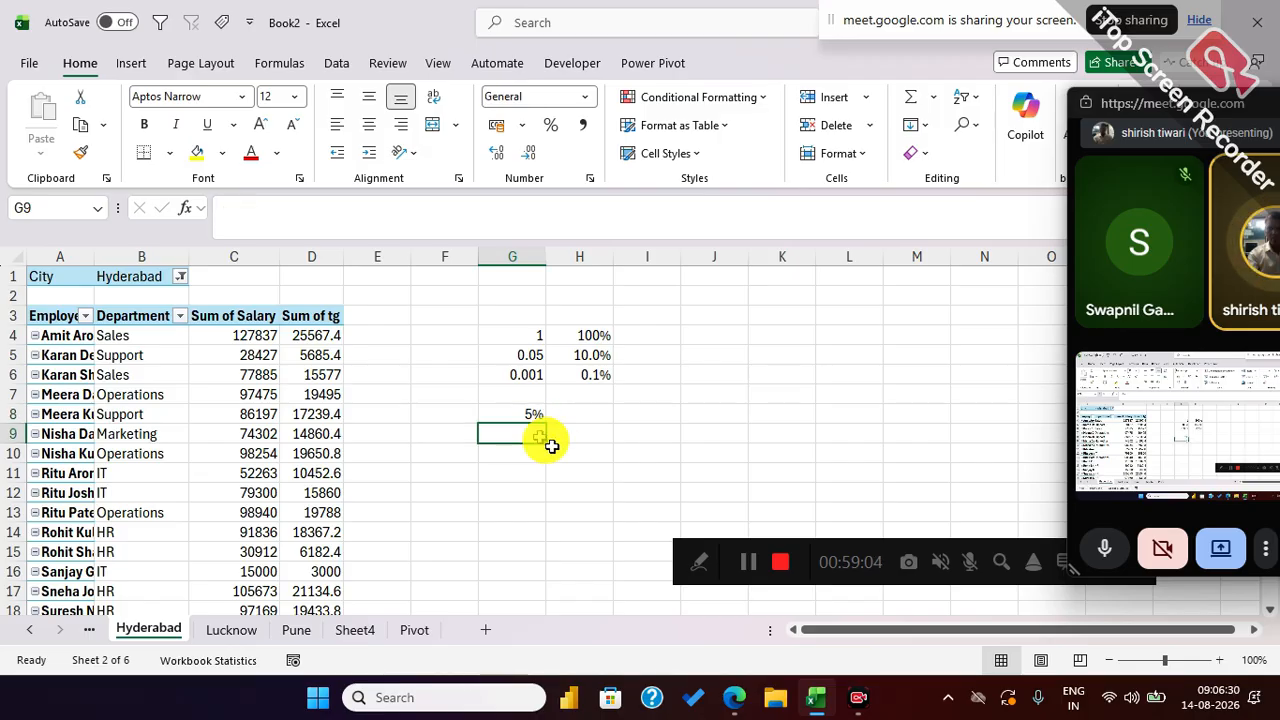
{"action": "type", "text": "0.5"}
{"action": "key", "text": "Return"}
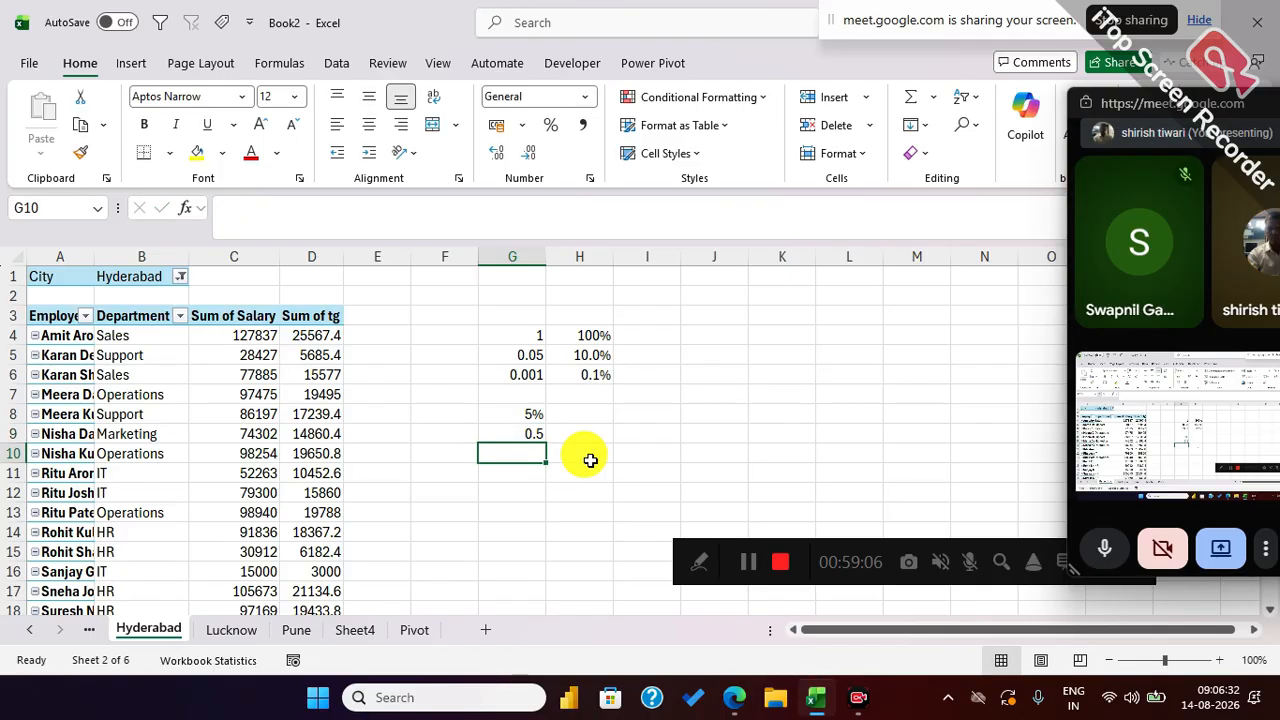
{"action": "left_click", "coordinate": [505, 436]}
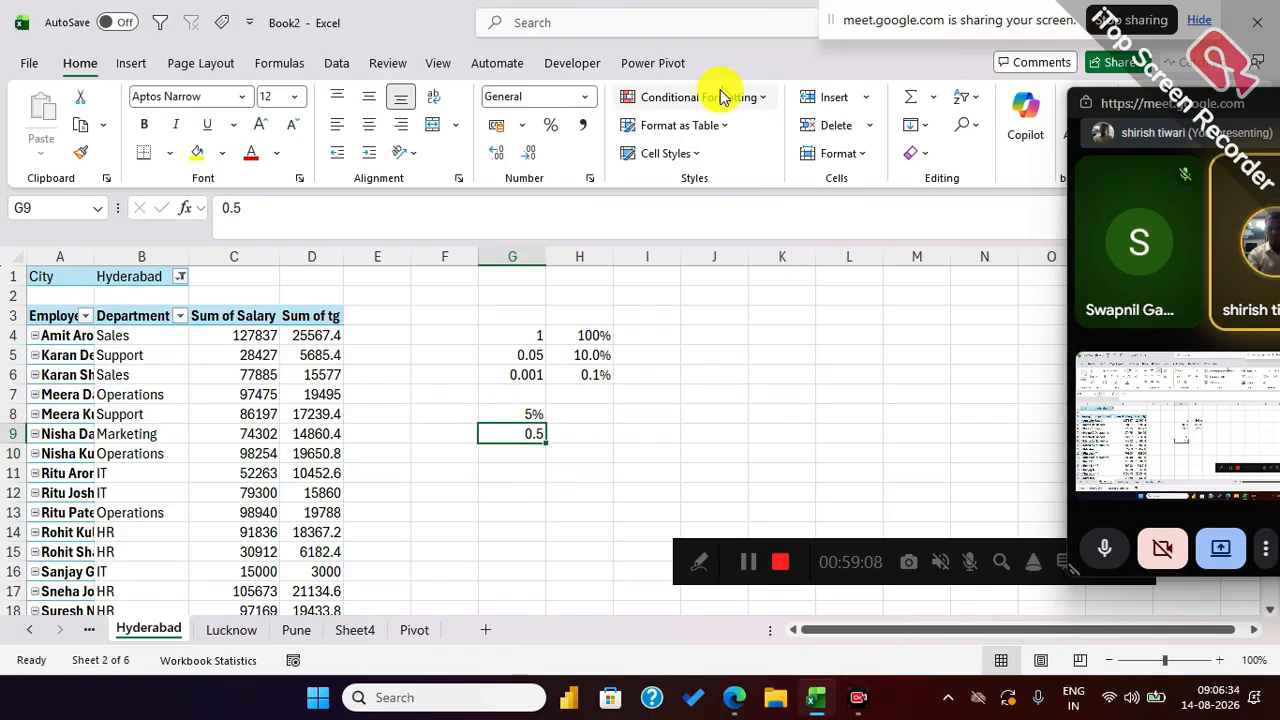
{"action": "left_click", "coordinate": [550, 125]}
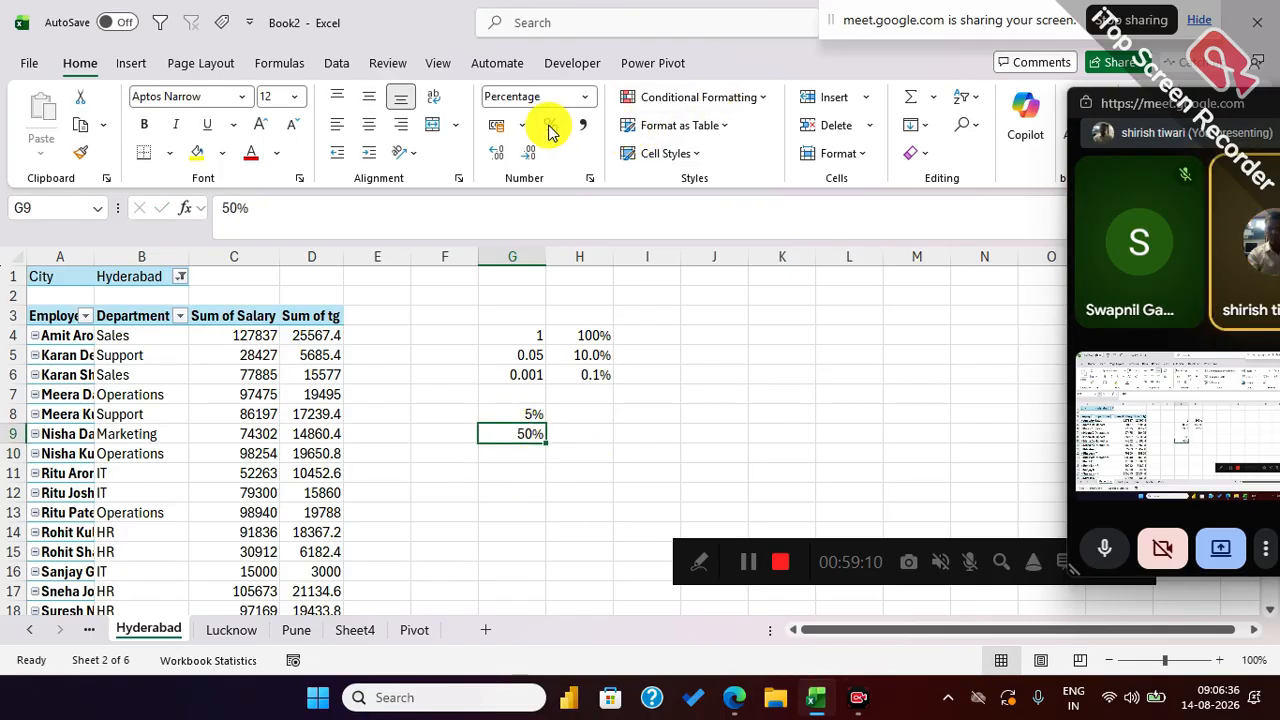